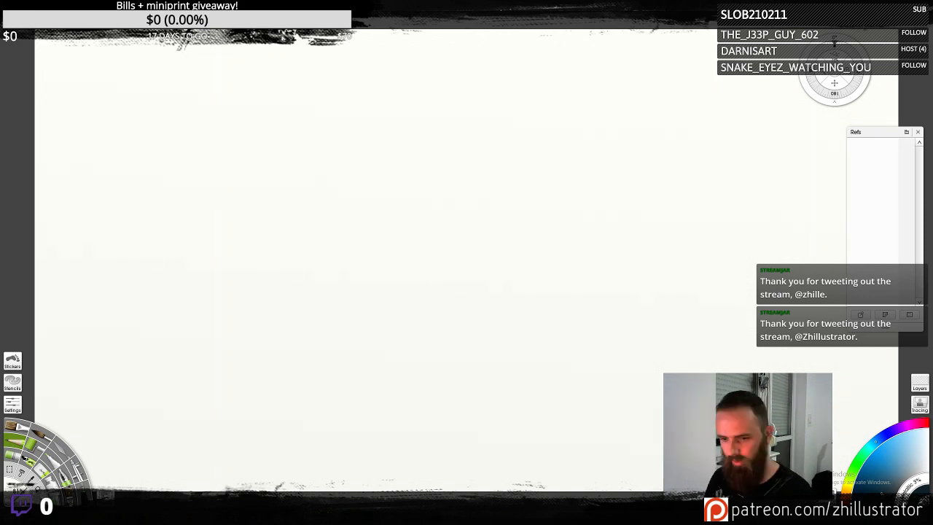
- Quit Discord running in the background from the system tray
left_click(869, 517)
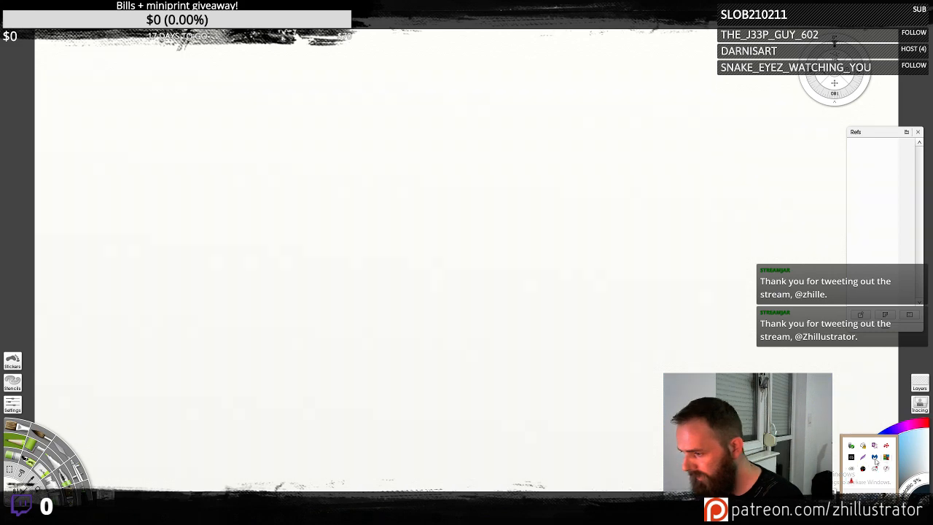
left_click(876, 461)
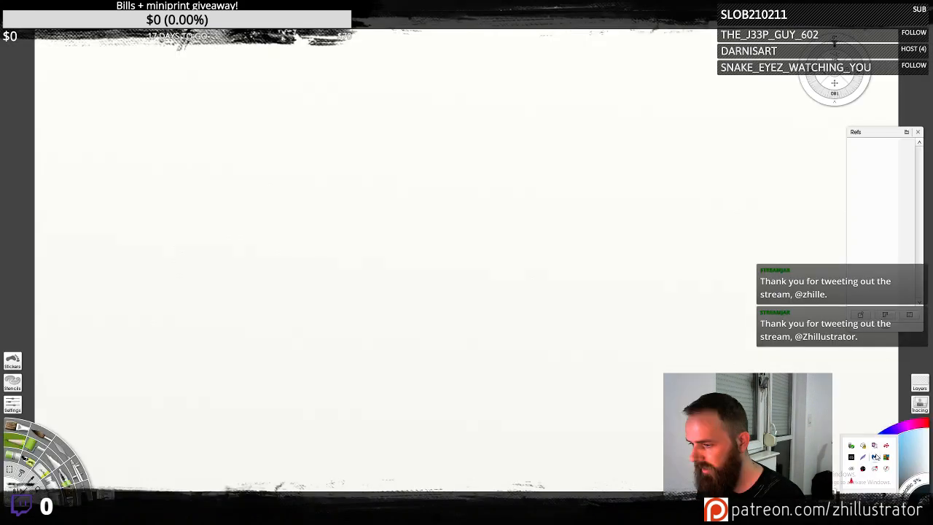
left_click(877, 457)
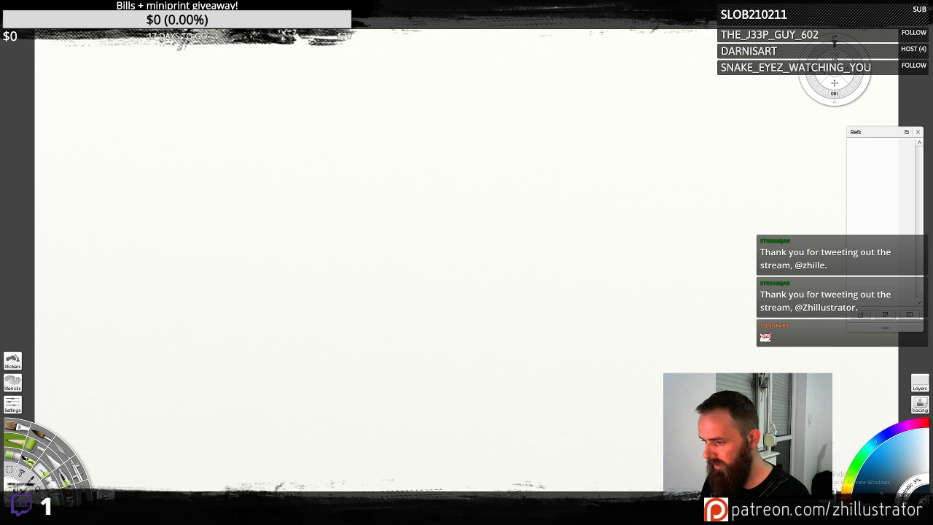
left_click(869, 514)
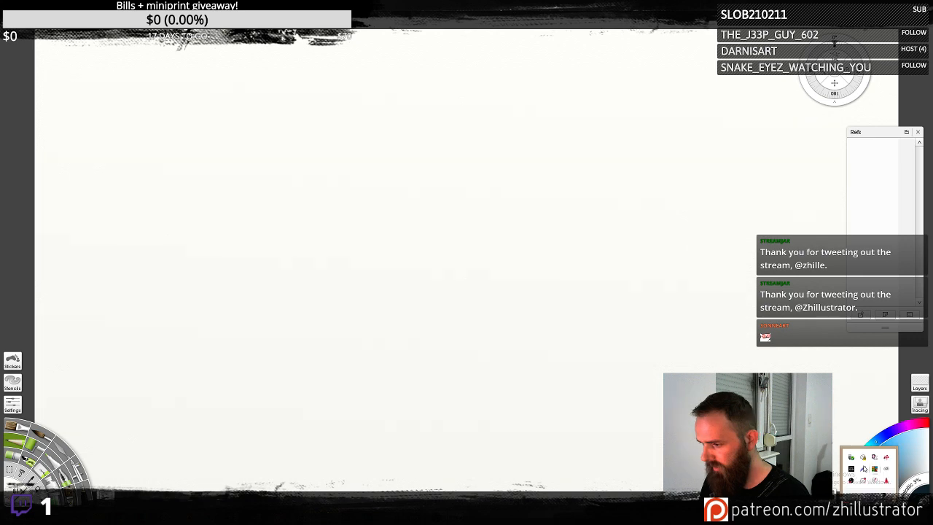
right_click(864, 480)
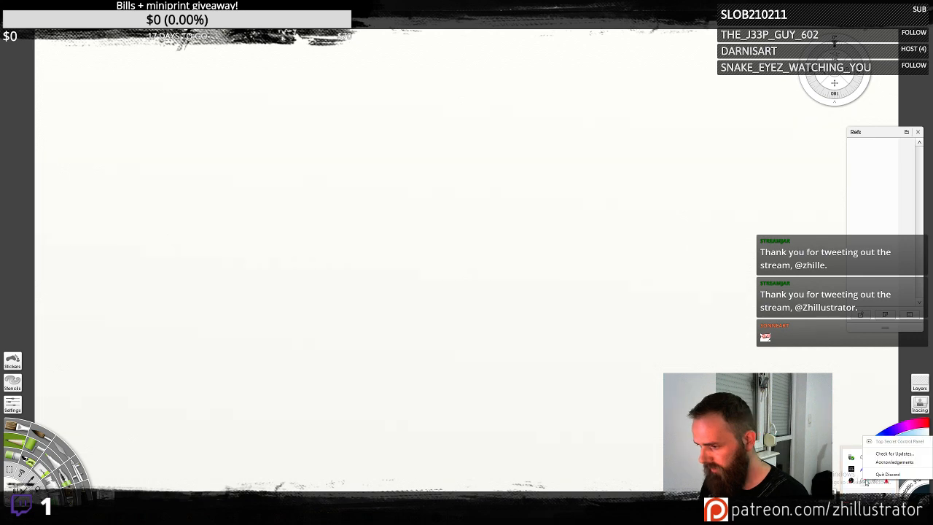
left_click(882, 476)
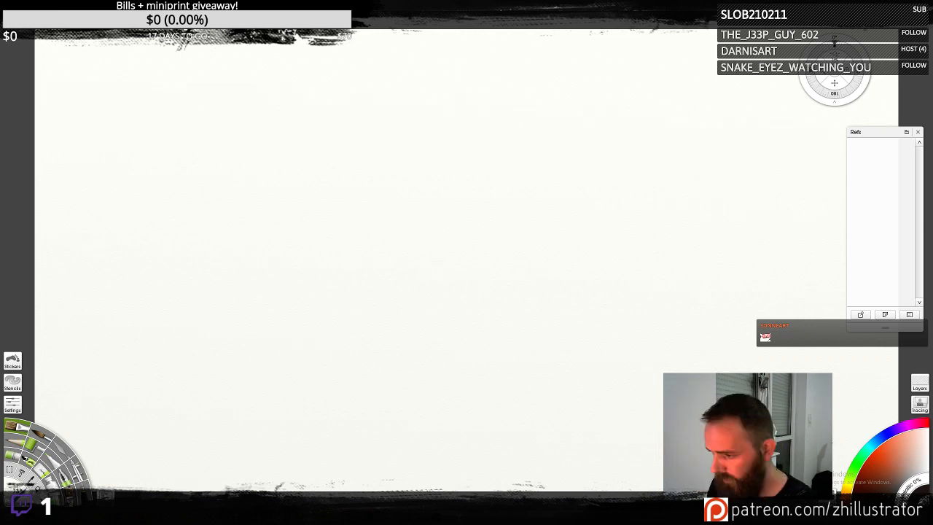
- Check the options of OneDrive and the other background apps in the system tray
left_click(869, 499)
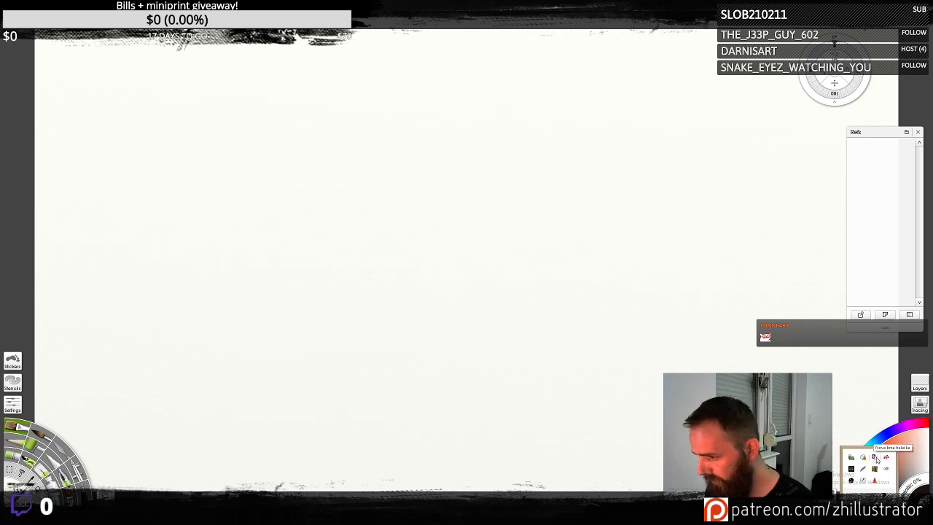
right_click(880, 474)
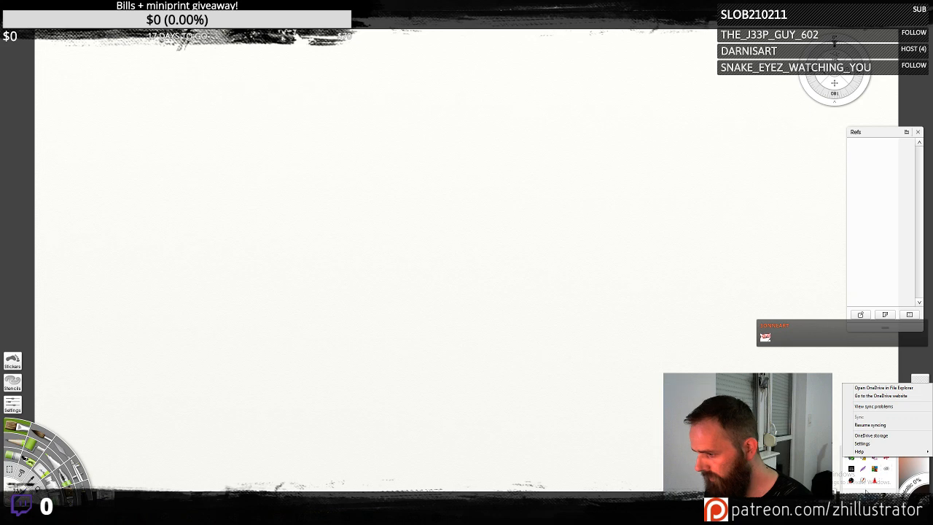
left_click(866, 491)
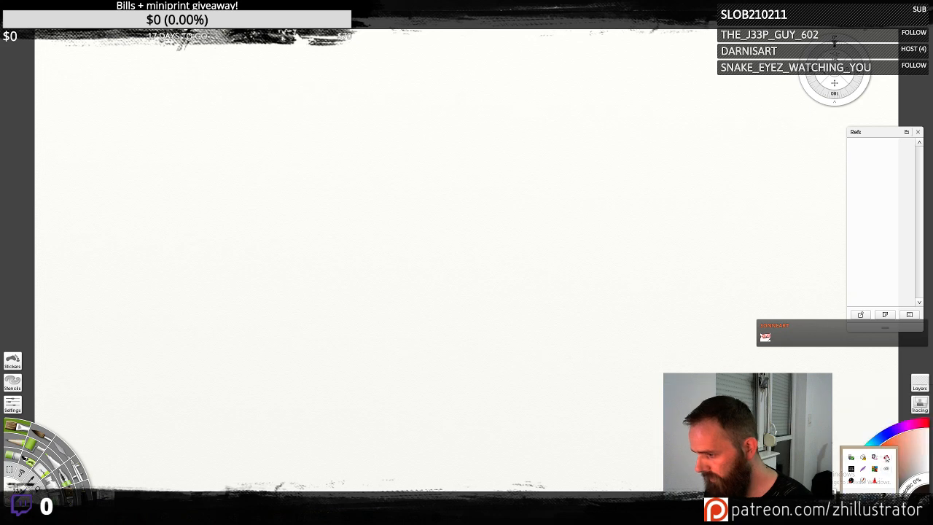
right_click(887, 458)
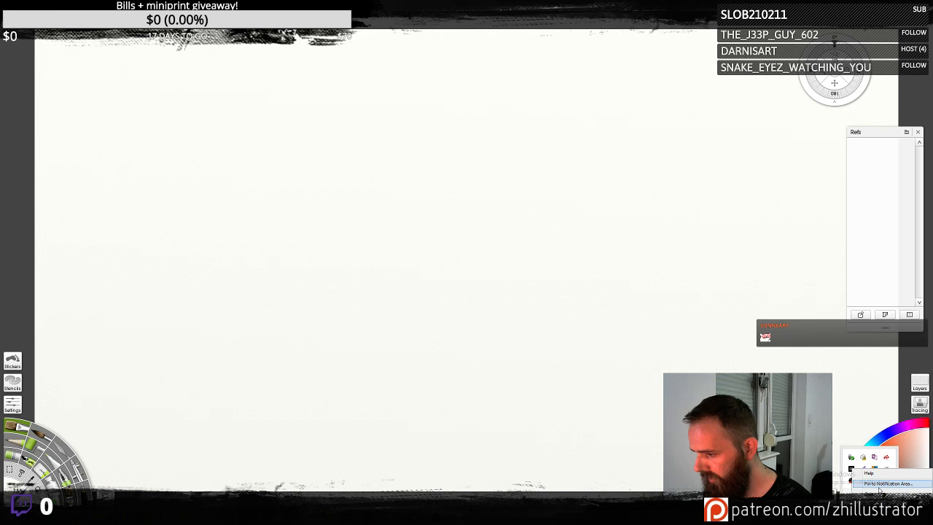
left_click(880, 484)
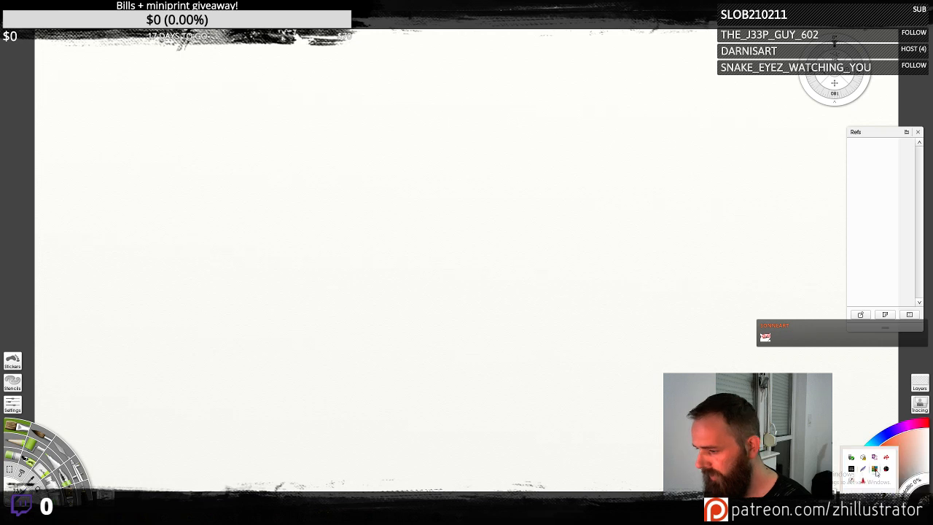
left_click(876, 473)
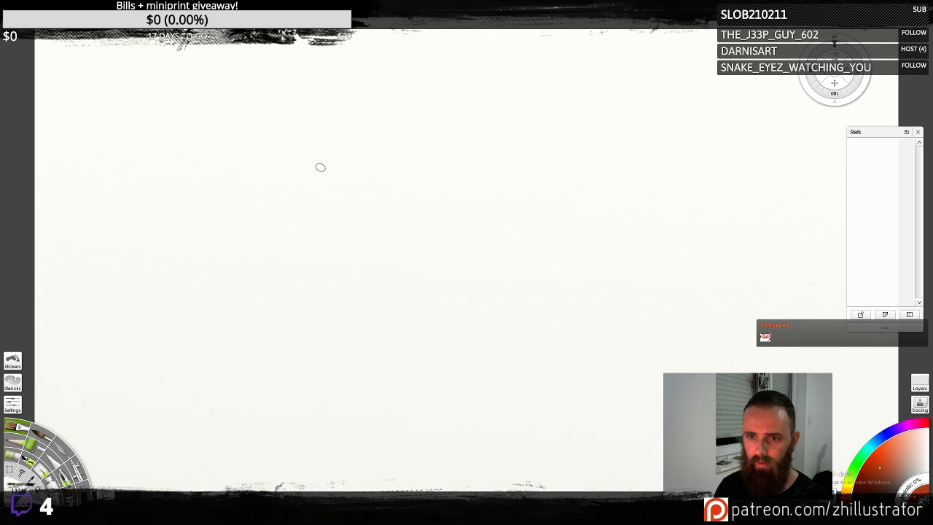
- Paint an L-shaped block of thick orange-red brush strokes left of the canvas's centre
left_click_drag(320, 168, 320, 303)
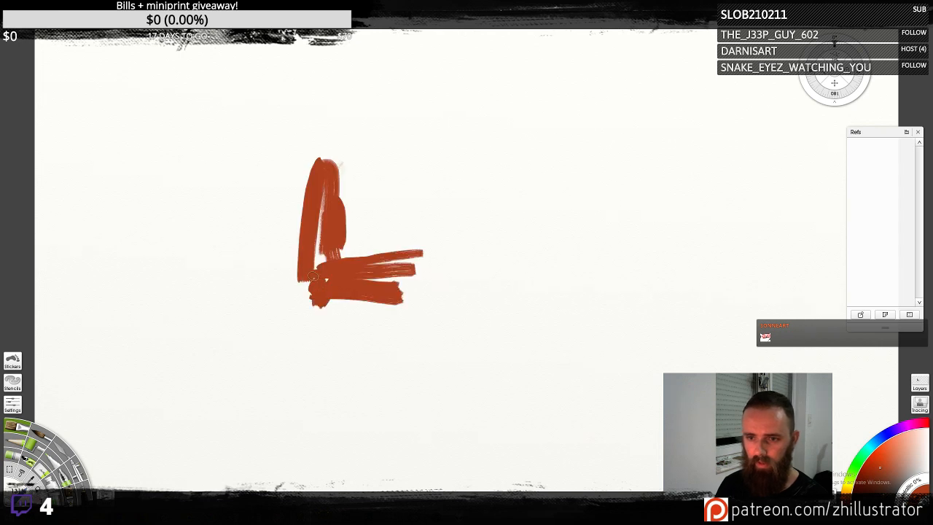
left_click_drag(311, 271, 312, 314)
left_click_drag(300, 150, 305, 199)
left_click_drag(301, 283, 300, 308)
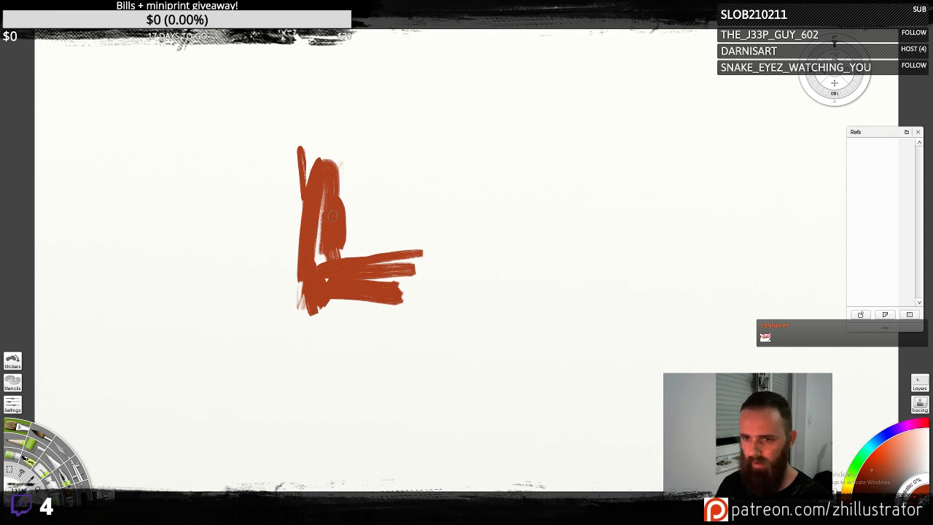
- Layer darker red strokes over the lower part of the L-shape and dab small marks above its horizontal arm
mouse_move(336, 254)
left_mouse_down()
mouse_move(325, 276)
mouse_move(316, 258)
mouse_move(316, 306)
left_mouse_up()
mouse_move(312, 263)
left_mouse_down()
mouse_move(314, 318)
mouse_move(372, 291)
mouse_move(421, 302)
left_mouse_up()
mouse_move(322, 313)
left_mouse_down()
mouse_move(430, 309)
mouse_move(419, 306)
left_mouse_up()
left_click_drag(346, 322, 328, 312)
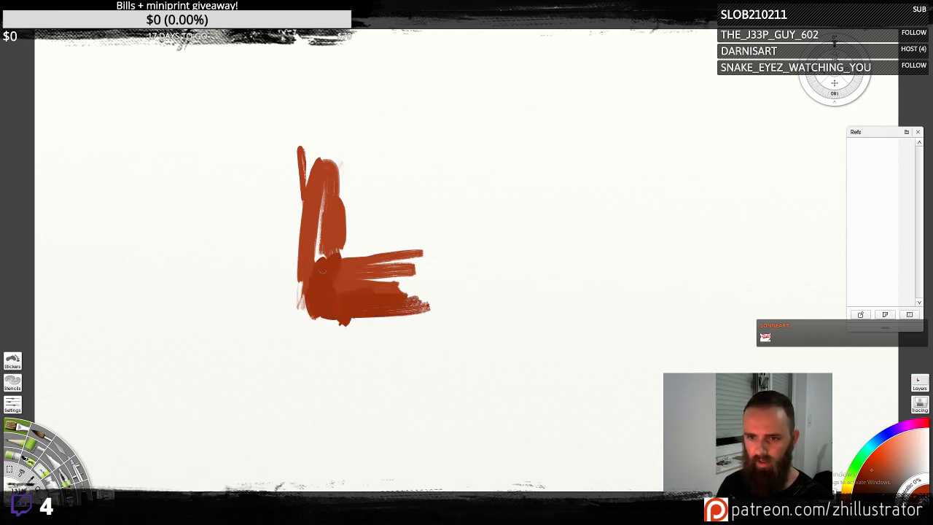
left_click_drag(305, 257, 305, 325)
mouse_move(310, 215)
left_mouse_down()
mouse_move(314, 242)
mouse_move(383, 233)
mouse_move(379, 245)
left_mouse_up()
- Switch to a yellow hue and paint pale olive dabs across the middle of the red shape and just above it
left_click(902, 472)
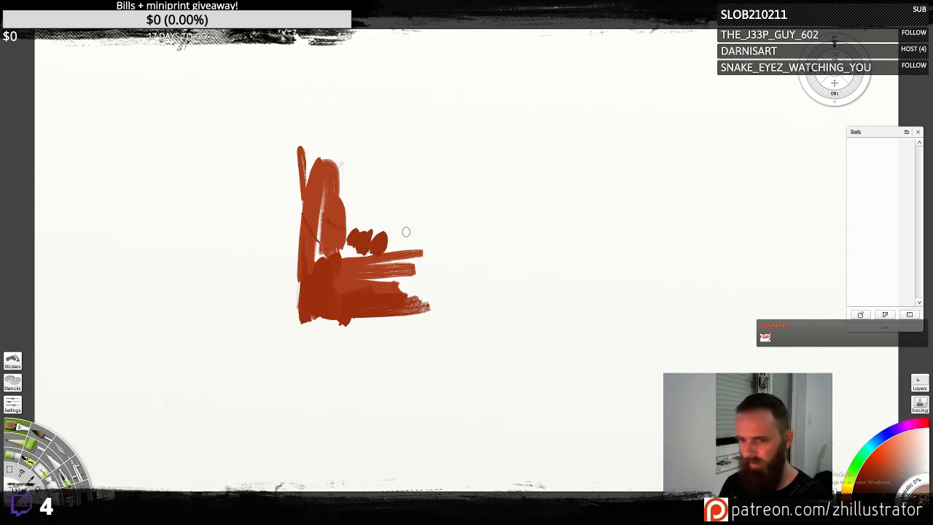
left_click(847, 484)
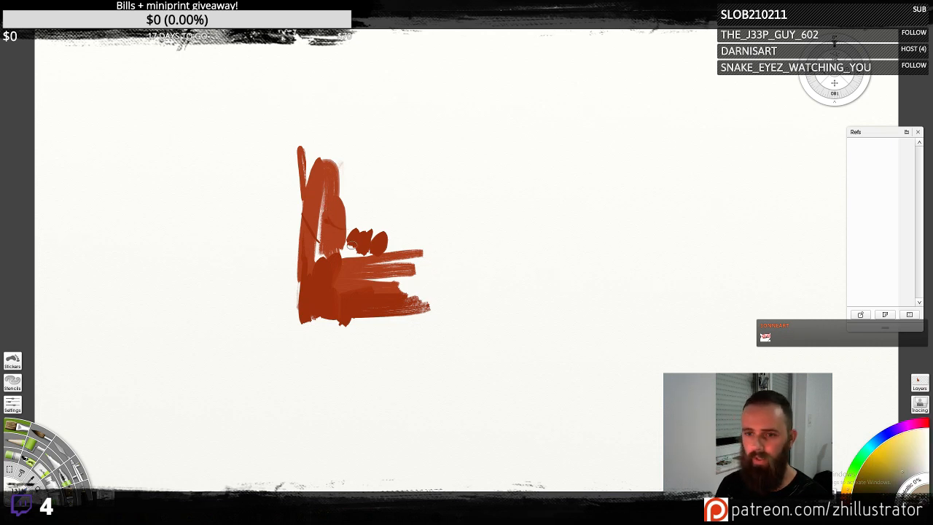
mouse_move(340, 255)
left_mouse_down()
mouse_move(372, 260)
mouse_move(331, 246)
mouse_move(296, 261)
left_mouse_up()
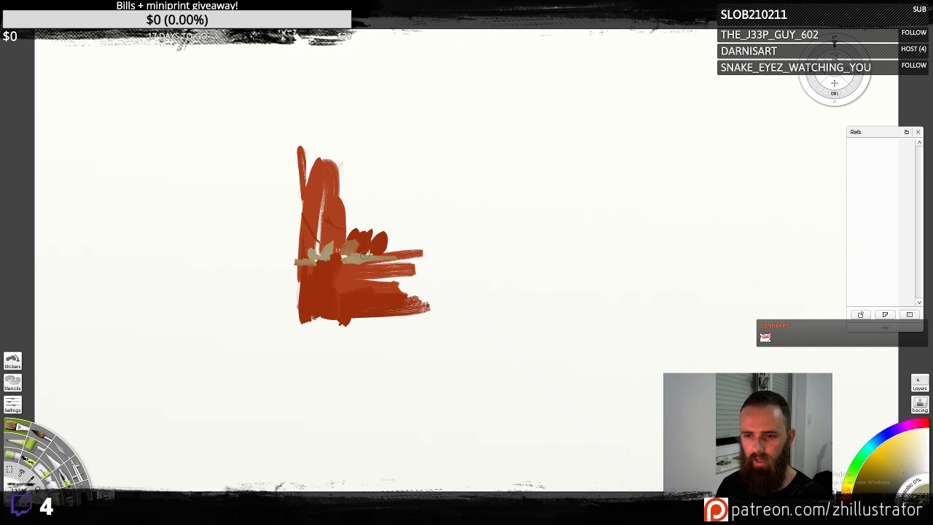
left_click_drag(326, 234, 363, 220)
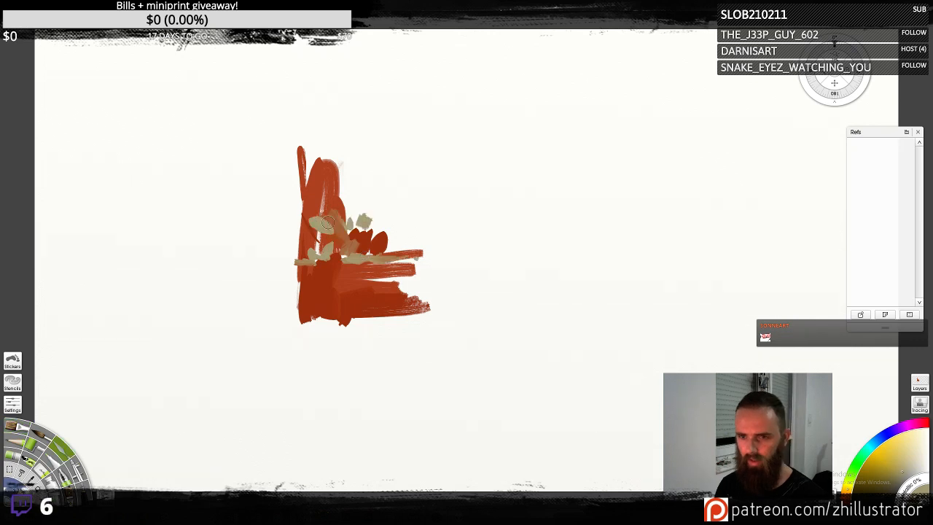
- Smear the pale olive dabs and the end of the upper red stroke into the surrounding paint with a blending tool
left_click_drag(327, 224, 319, 234)
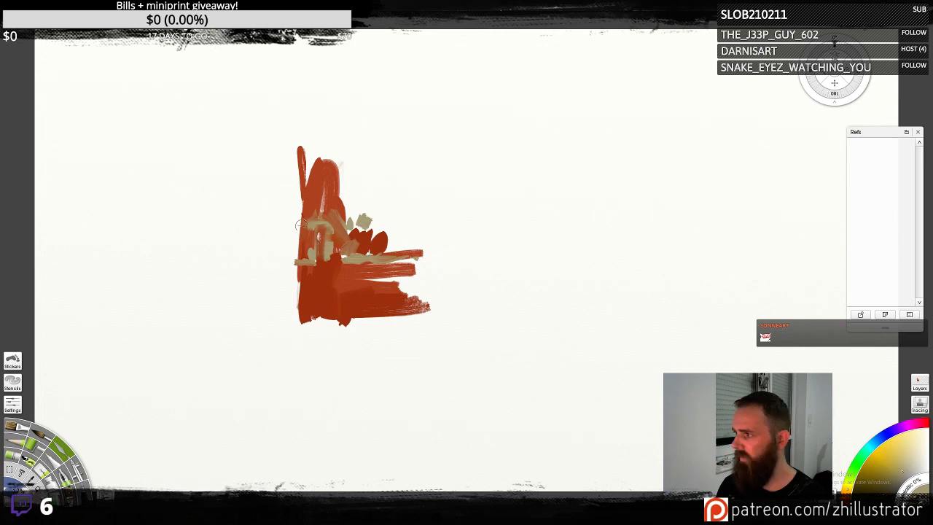
mouse_move(355, 223)
left_mouse_down()
mouse_move(373, 202)
mouse_move(353, 223)
left_mouse_up()
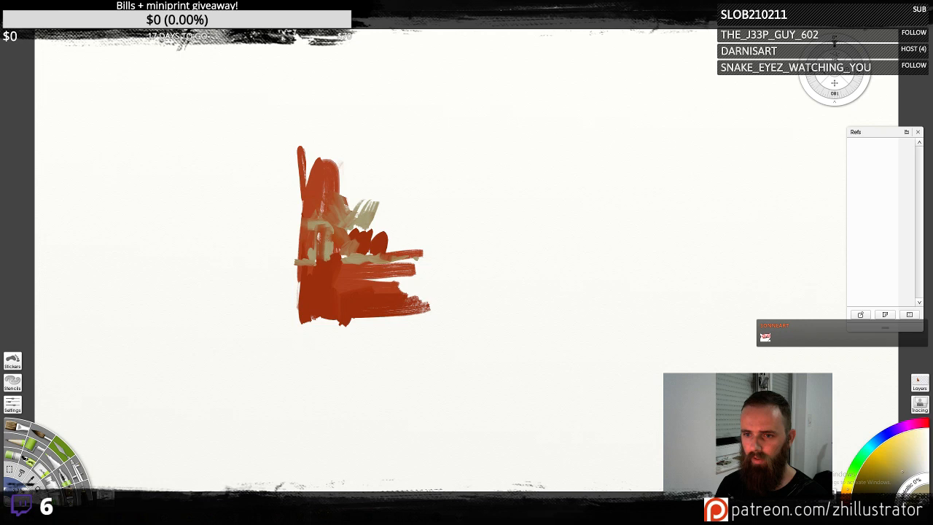
left_click_drag(419, 252, 398, 238)
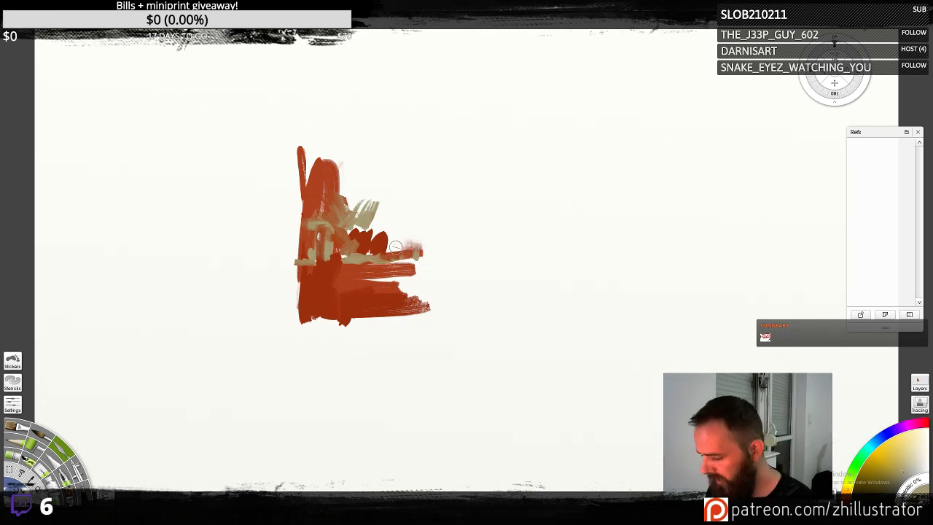
left_click_drag(367, 218, 386, 204)
- Sample the pale olive from the painting and add soft textured strokes above the horizontal arm
left_click(368, 219, "alt")
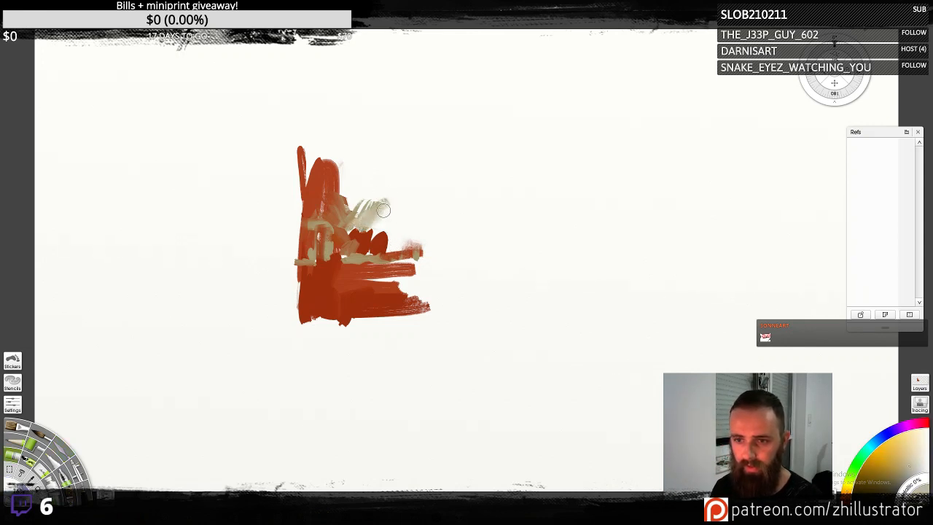
left_click_drag(383, 211, 364, 180)
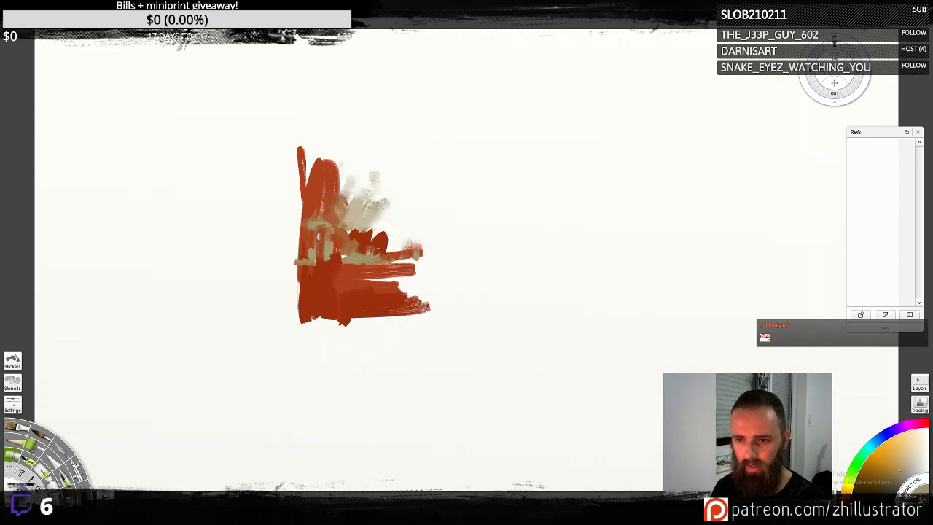
left_click_drag(378, 255, 405, 237)
- Add textured light orange and stronger orange-yellow strokes across the middle band and at its outer ends
left_click(896, 455)
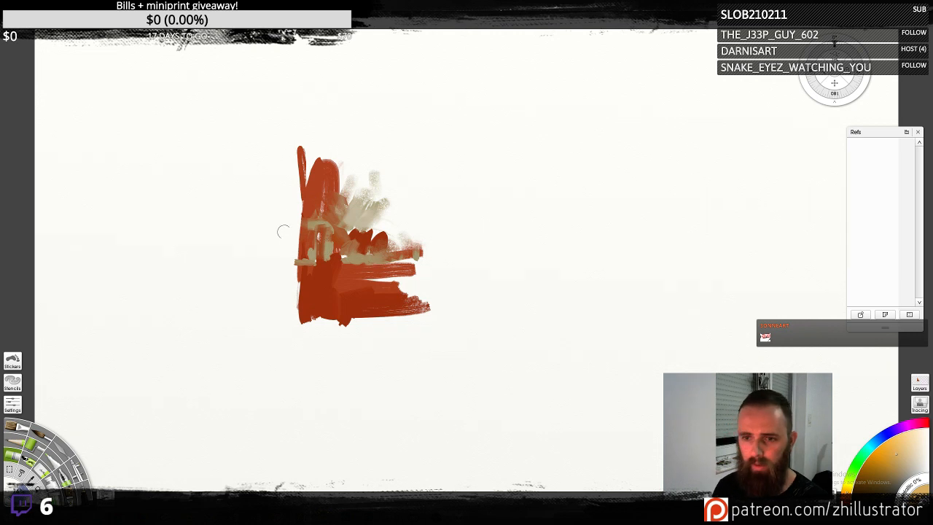
mouse_move(307, 242)
left_mouse_down()
mouse_move(307, 253)
mouse_move(312, 215)
mouse_move(321, 228)
mouse_move(408, 232)
mouse_move(423, 207)
left_mouse_up()
left_click(880, 455)
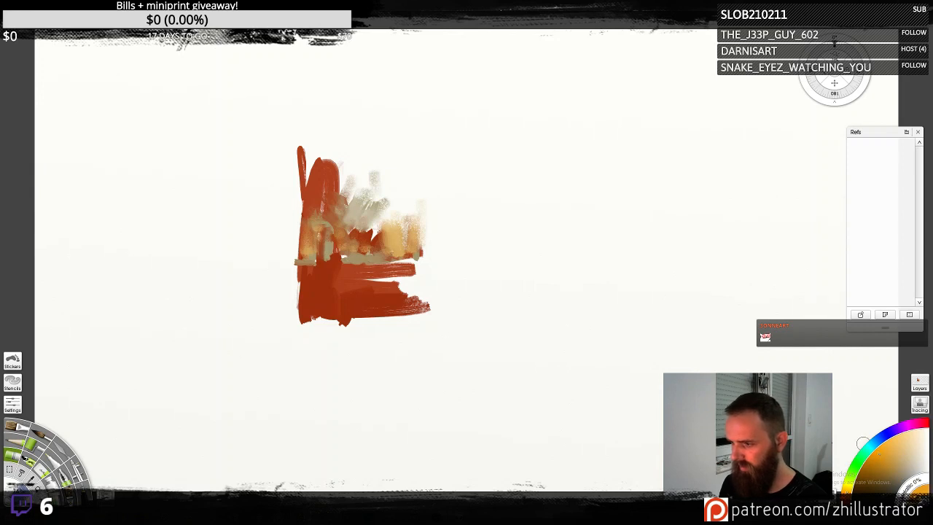
mouse_move(373, 251)
left_mouse_down()
mouse_move(394, 231)
mouse_move(412, 240)
mouse_move(392, 219)
left_mouse_up()
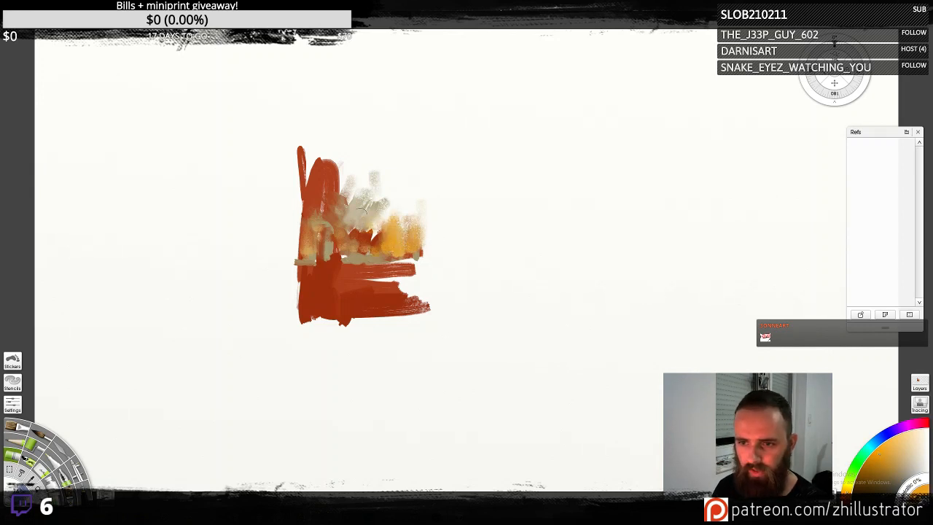
left_click_drag(300, 204, 308, 231)
left_click_drag(405, 252, 421, 261)
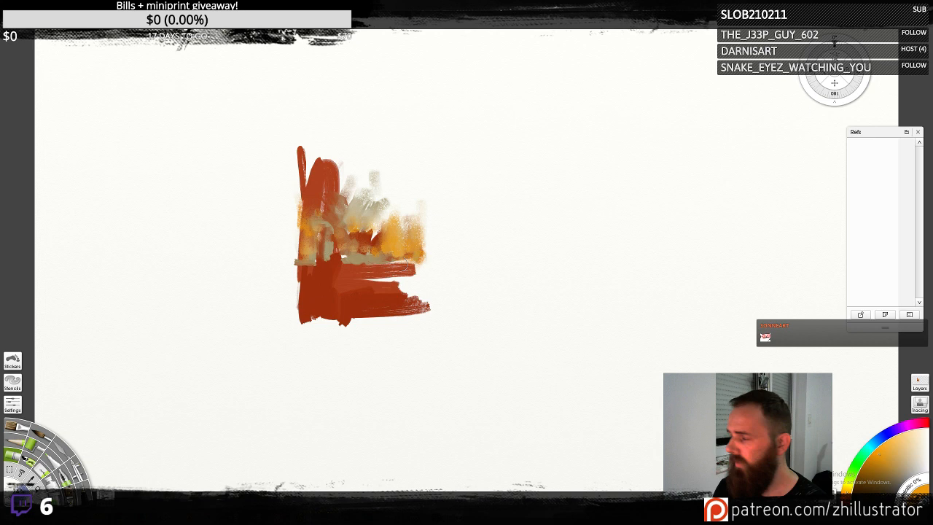
- Sample the dark red and extend the lower block's edges with rough textured strokes
left_click(318, 293, "alt")
mouse_move(304, 275)
left_mouse_down()
mouse_move(307, 318)
mouse_move(332, 312)
left_mouse_up()
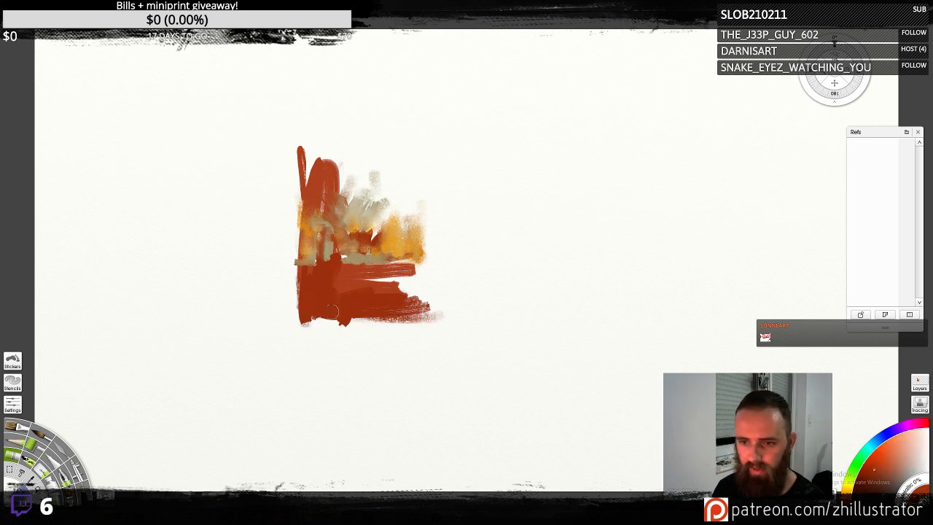
left_click_drag(296, 277, 294, 318)
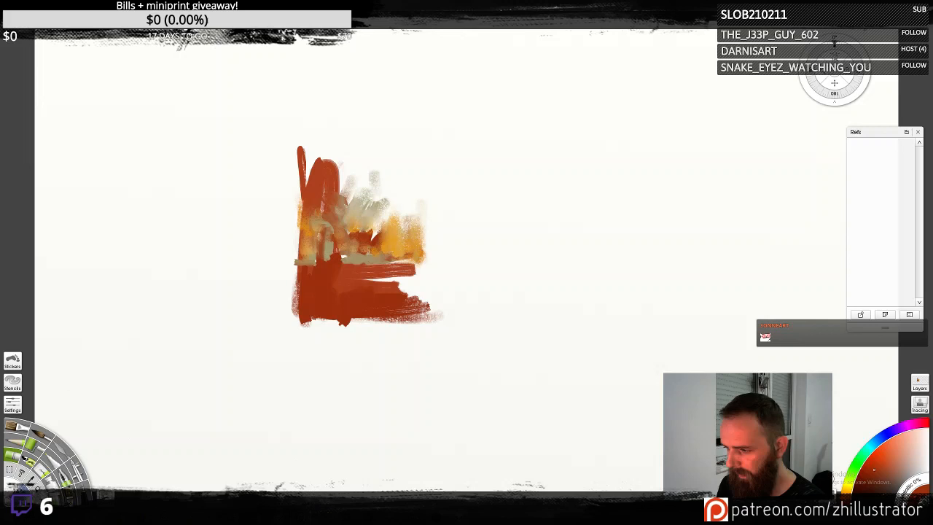
- Sample red from the lower block and paint thick dark red strokes with small dark brown dabs over it
left_click(358, 288, "alt")
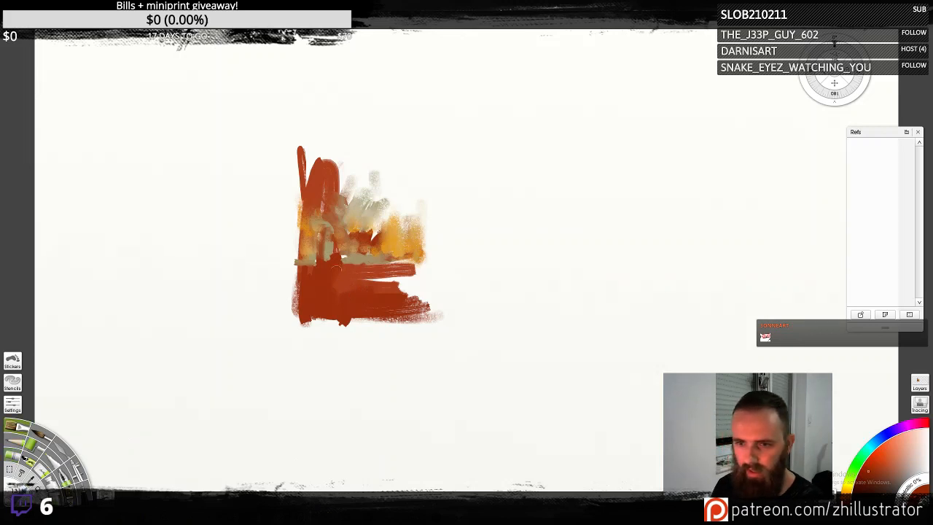
mouse_move(323, 283)
left_mouse_down()
mouse_move(306, 296)
mouse_move(310, 308)
left_mouse_up()
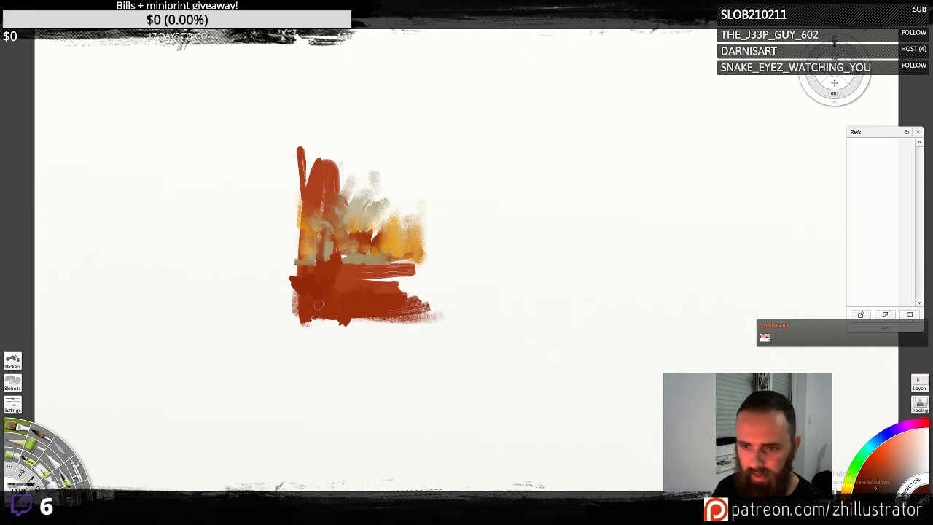
left_click_drag(317, 299, 312, 304)
mouse_move(309, 294)
left_mouse_down()
mouse_move(300, 303)
mouse_move(323, 299)
mouse_move(362, 314)
left_mouse_up()
left_click_drag(401, 308, 408, 310)
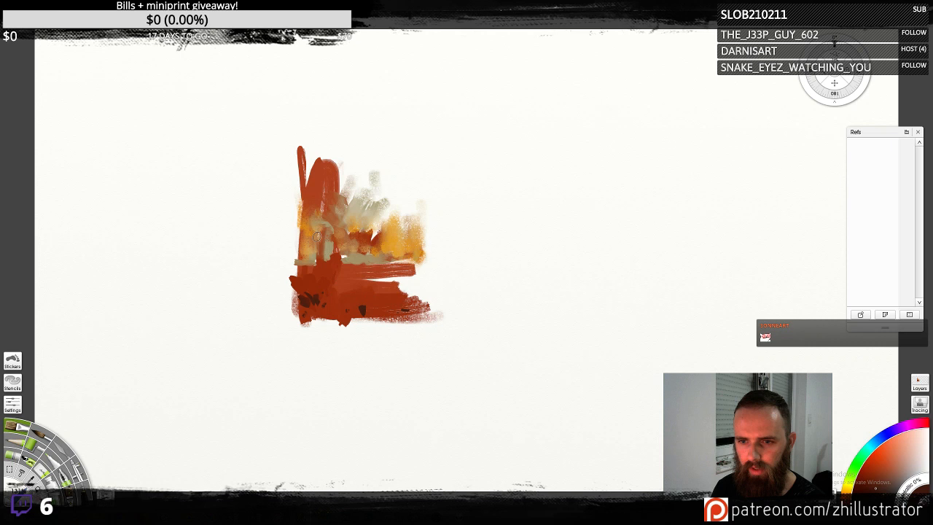
- Sample oranges from the middle band and dab blended orange touches between its red patch and outer orange strokes
left_click(386, 234, "alt")
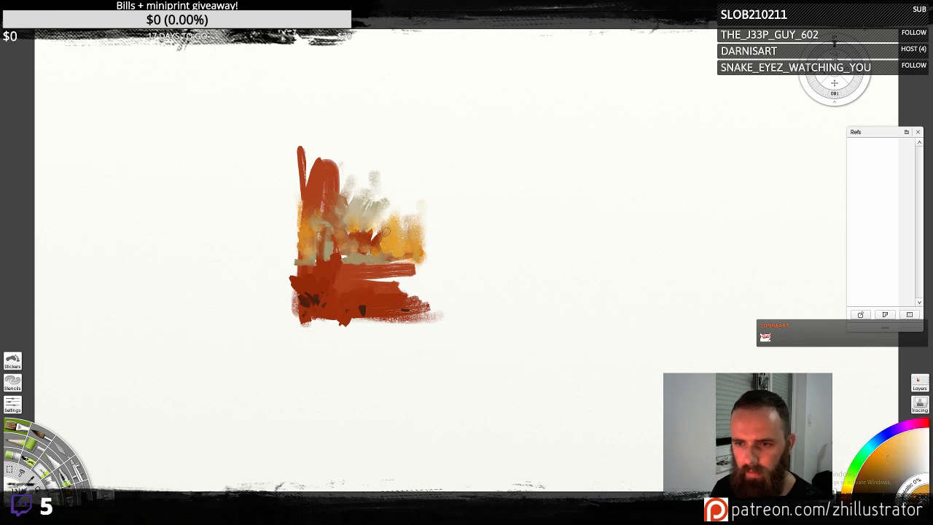
left_click(385, 234, "alt")
left_click(388, 239, "alt")
left_click(399, 241, "alt")
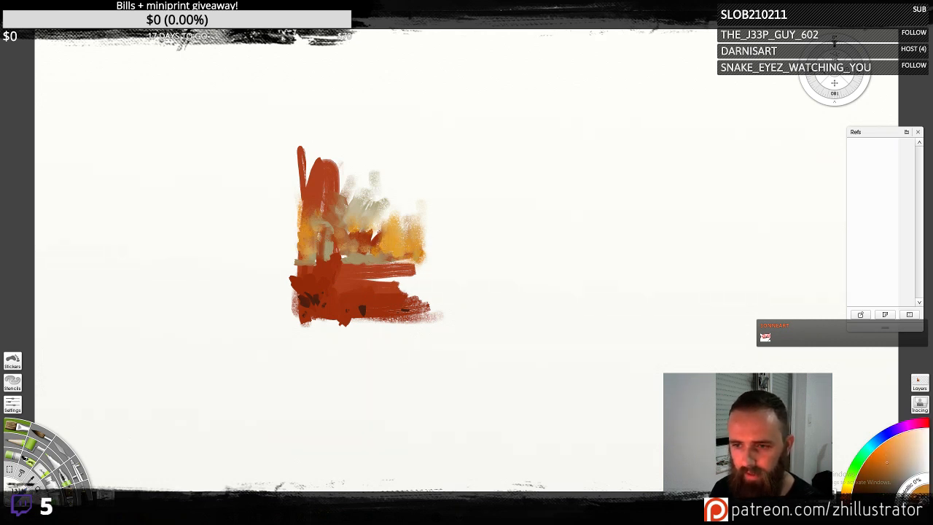
- Sample tones around the lower block's upper edge and layer horizontal muted red and teal streaks across it
left_click(390, 259, "alt")
mouse_move(392, 261)
left_mouse_down()
mouse_move(416, 260)
mouse_move(392, 271)
mouse_move(413, 297)
mouse_move(407, 281)
mouse_move(371, 257)
mouse_move(392, 276)
mouse_move(379, 282)
mouse_move(412, 283)
mouse_move(380, 279)
mouse_move(415, 281)
left_mouse_up()
left_click(402, 260, "alt")
left_click(408, 270, "alt")
left_click(386, 285, "alt")
left_click(397, 259, "alt")
left_click(866, 452)
mouse_move(360, 261)
left_mouse_down()
mouse_move(383, 270)
mouse_move(365, 277)
mouse_move(390, 279)
mouse_move(369, 282)
mouse_move(404, 286)
left_mouse_up()
left_click(385, 269, "alt")
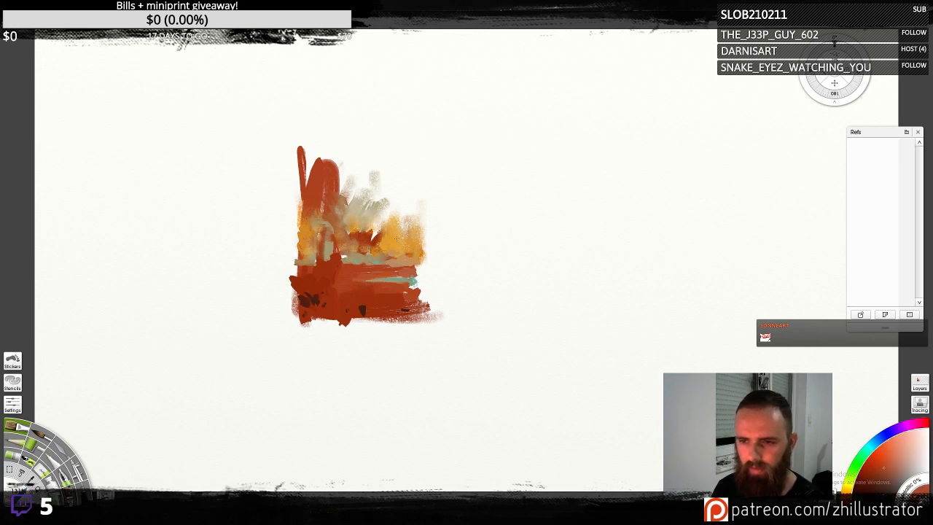
- Sample dark red from the lower block and paint a separate swatch below it, overlaid with brighter red
left_click(383, 301, "alt")
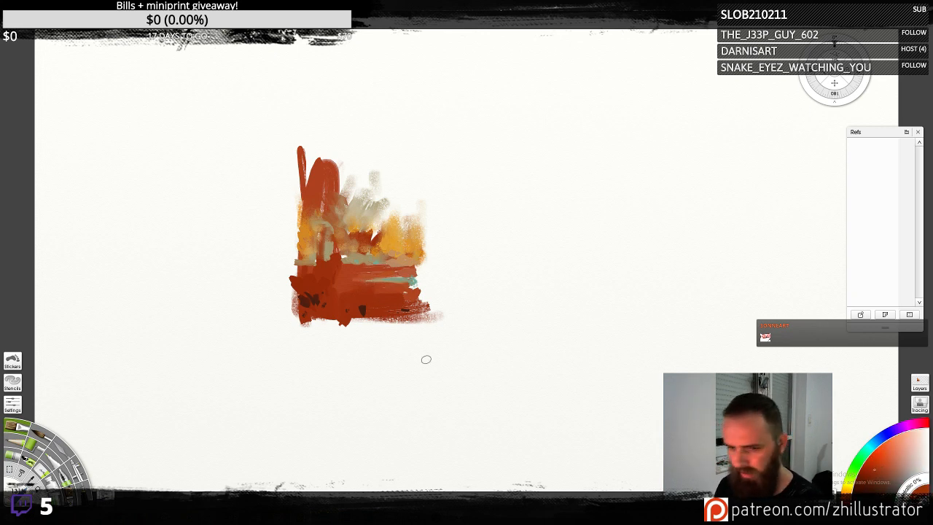
mouse_move(312, 336)
left_mouse_down()
mouse_move(310, 363)
mouse_move(329, 347)
mouse_move(337, 354)
left_mouse_up()
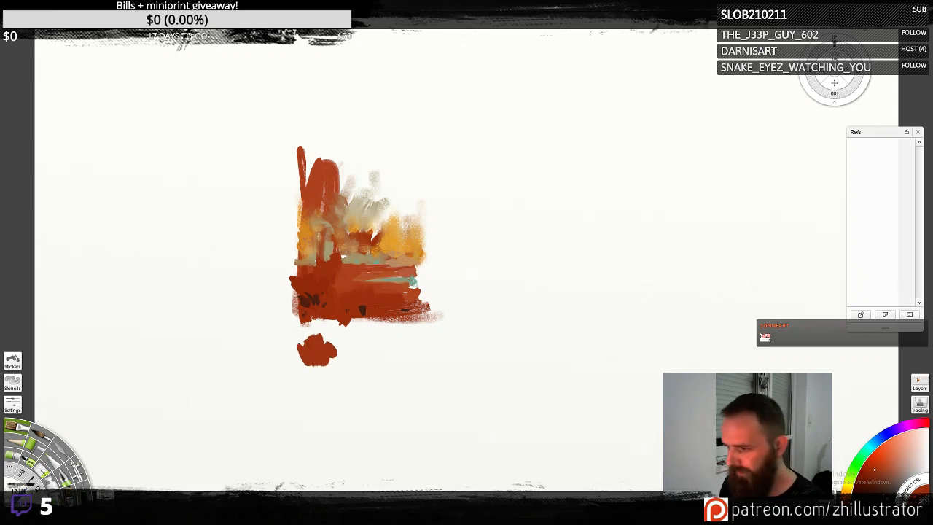
left_click(925, 423)
left_click(873, 462)
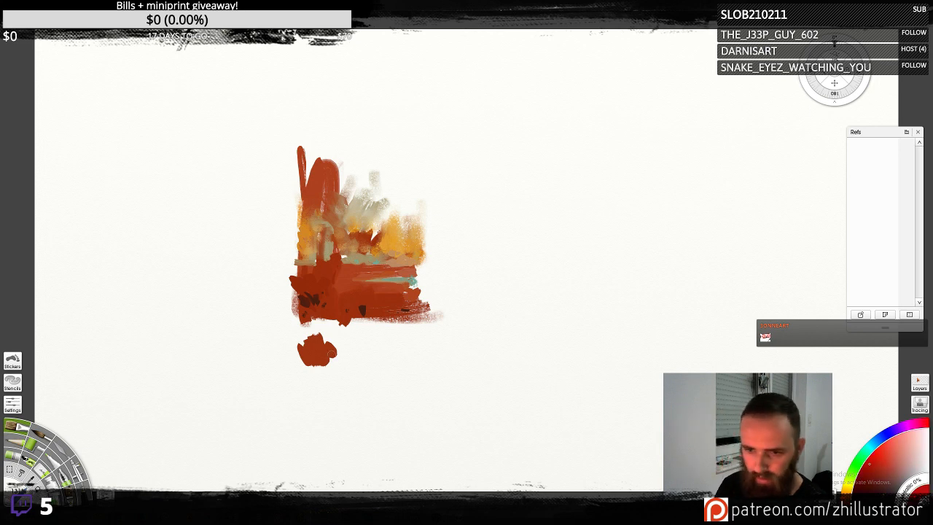
left_click_drag(313, 348, 322, 362)
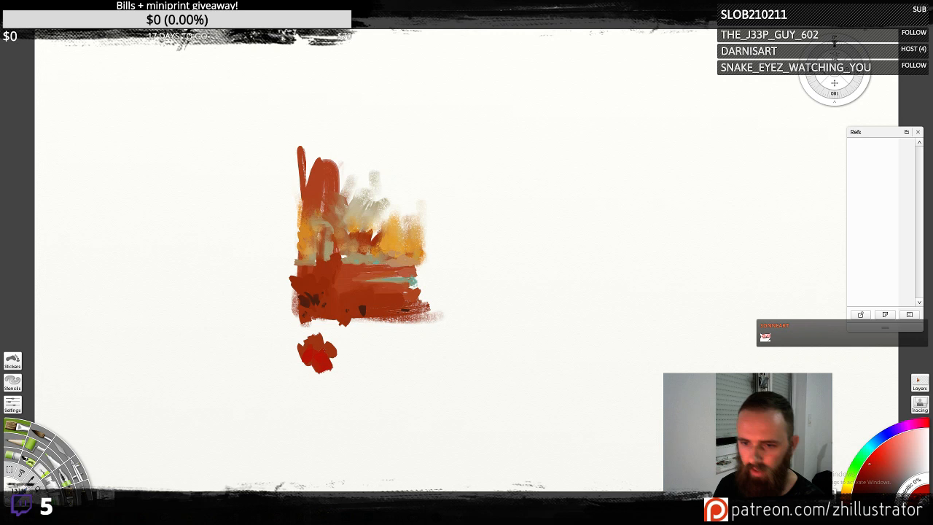
- Blend the red swatch's tones with sampled reds and soften its outer edge with lighter textured strokes
left_click(325, 349, "alt")
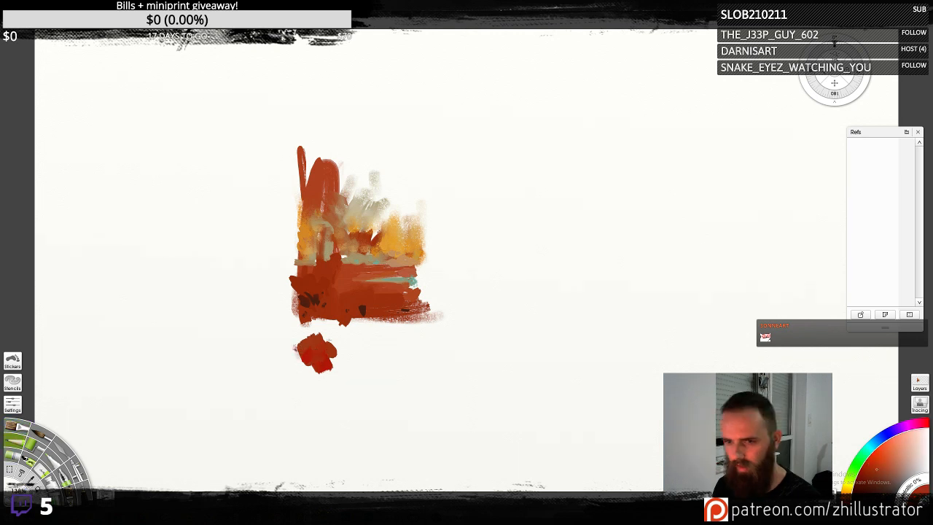
left_click(325, 365, "alt")
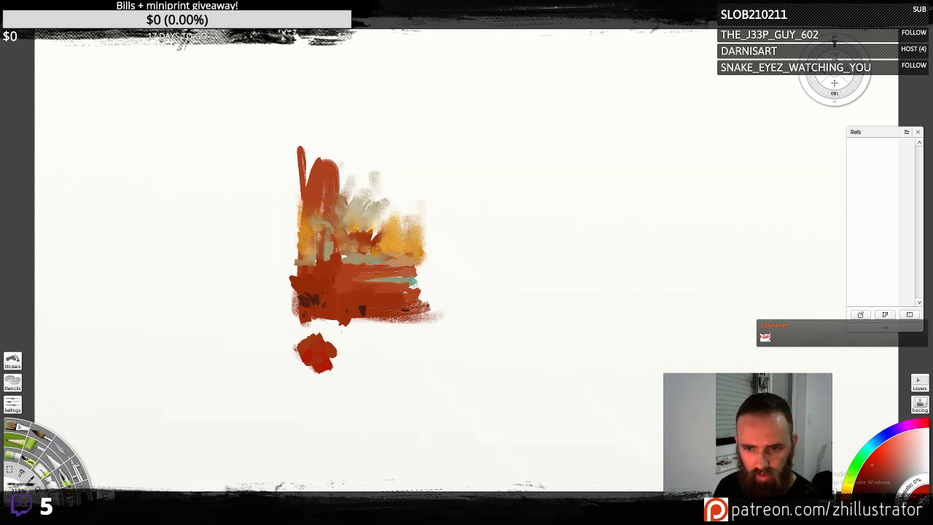
left_click_drag(310, 361, 303, 368)
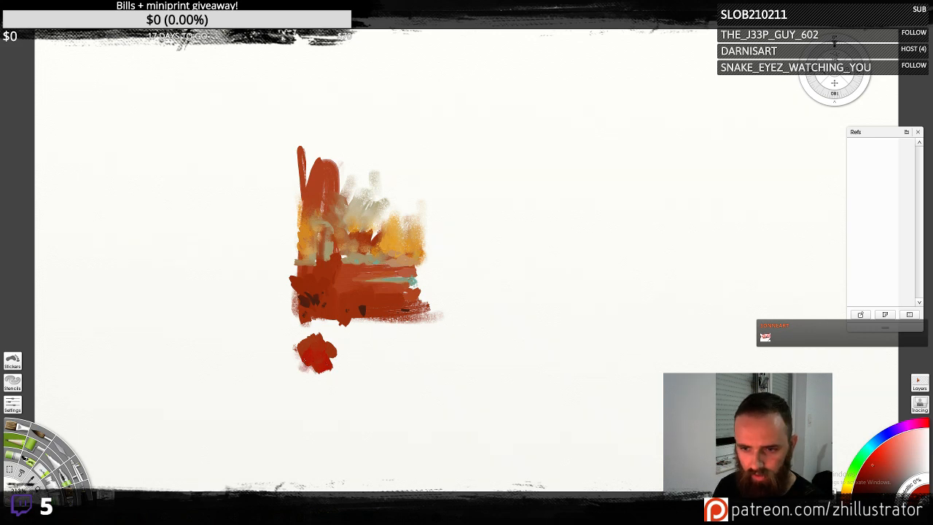
left_click(305, 360, "alt")
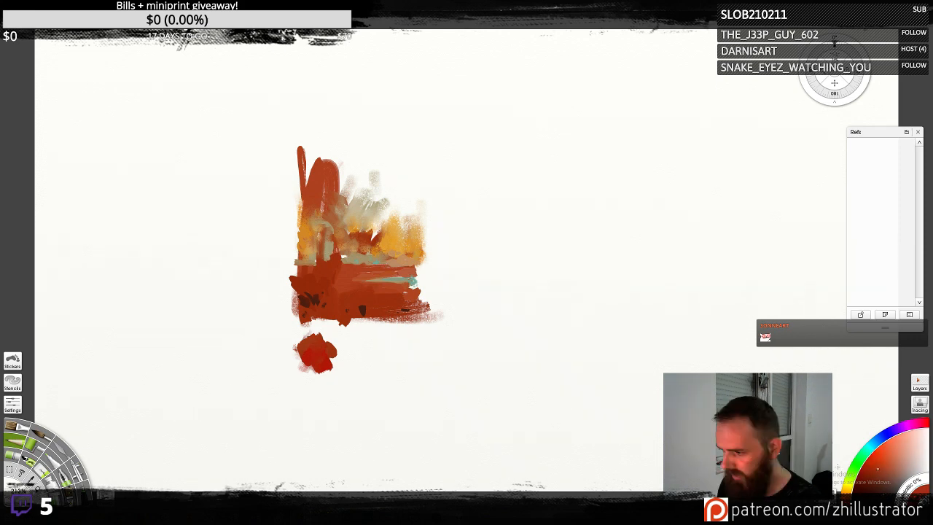
left_click(884, 465)
left_click_drag(304, 335, 298, 346)
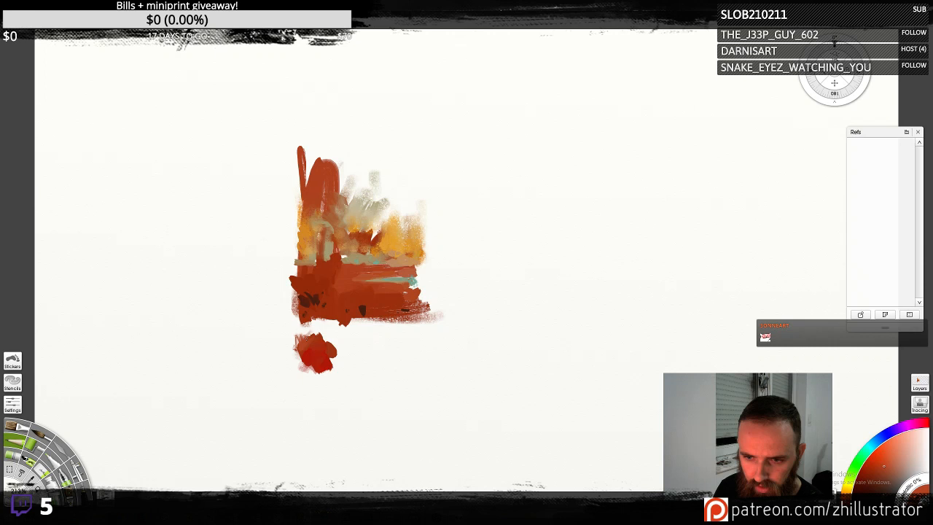
left_click(891, 468)
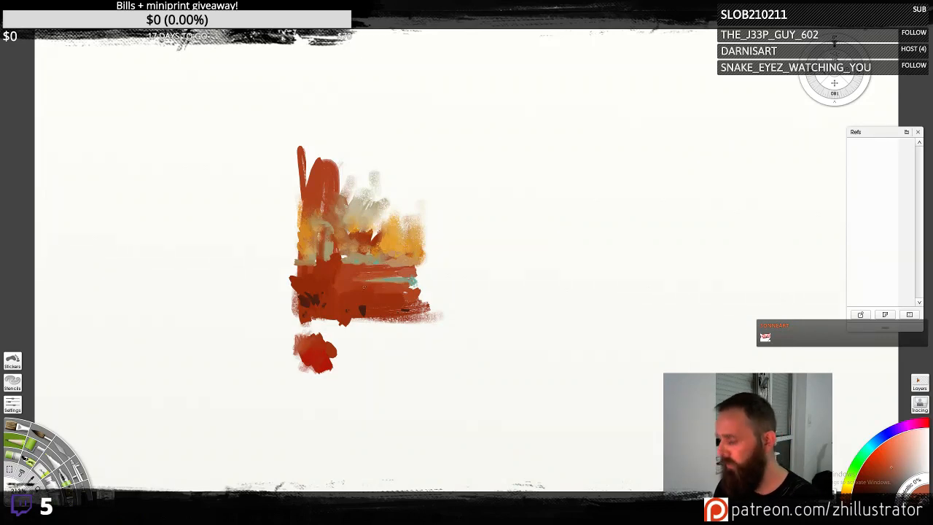
- Sample beige from the pale upper strokes and paint a rounded beige swatch beside the red one
key("b")
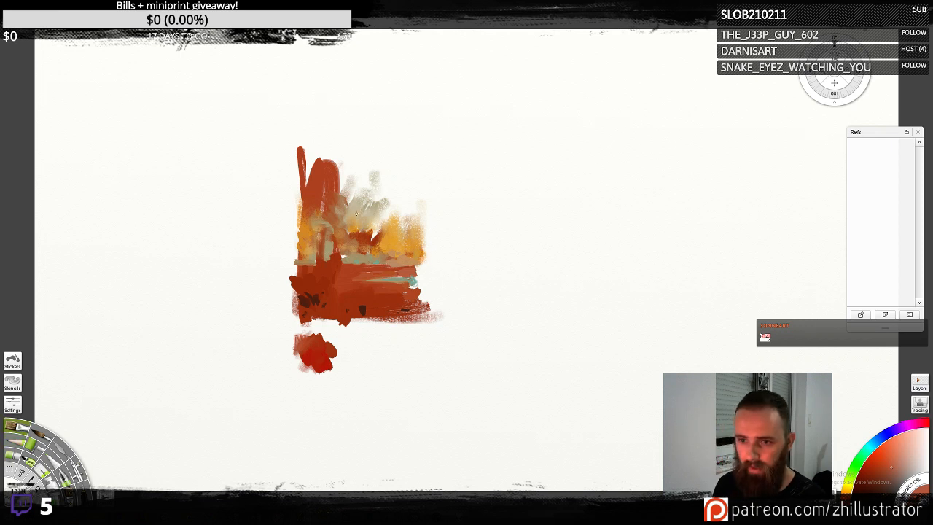
left_click(363, 207, "alt")
mouse_move(353, 351)
left_mouse_down()
mouse_move(361, 361)
mouse_move(357, 344)
mouse_move(366, 357)
mouse_move(349, 364)
left_mouse_up()
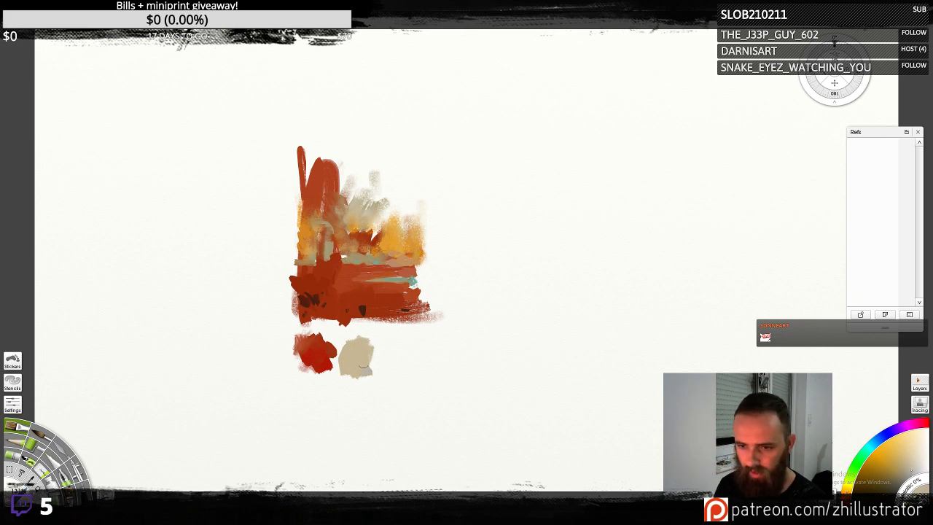
mouse_move(362, 366)
left_mouse_down()
mouse_move(358, 379)
mouse_move(344, 364)
left_mouse_up()
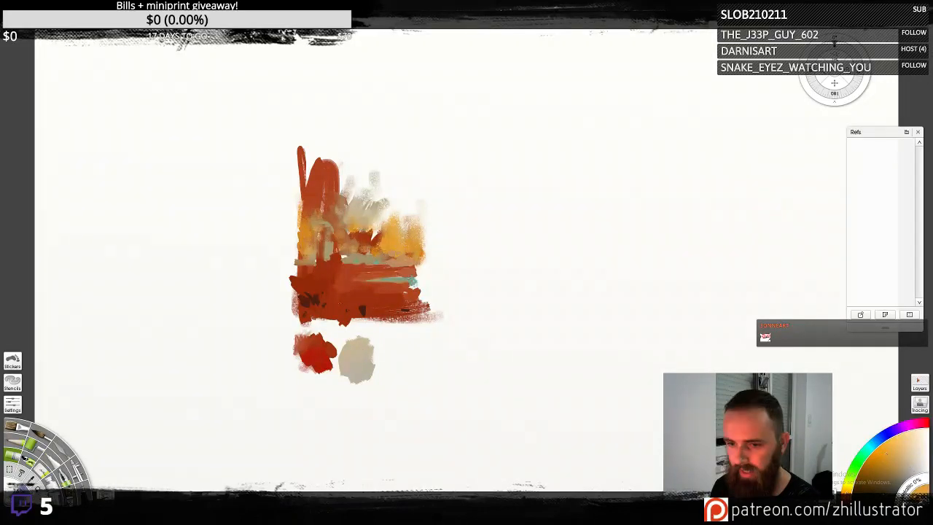
- Sample orange from the middle band, shift it to bright yellow and dab yellow patches over the pale upper strokes
left_click(377, 241, "alt")
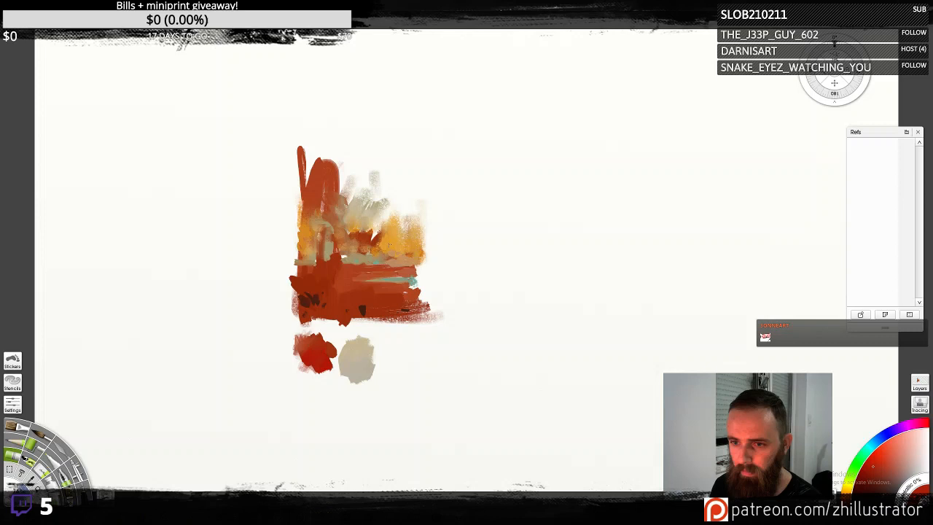
left_click(392, 239, "alt")
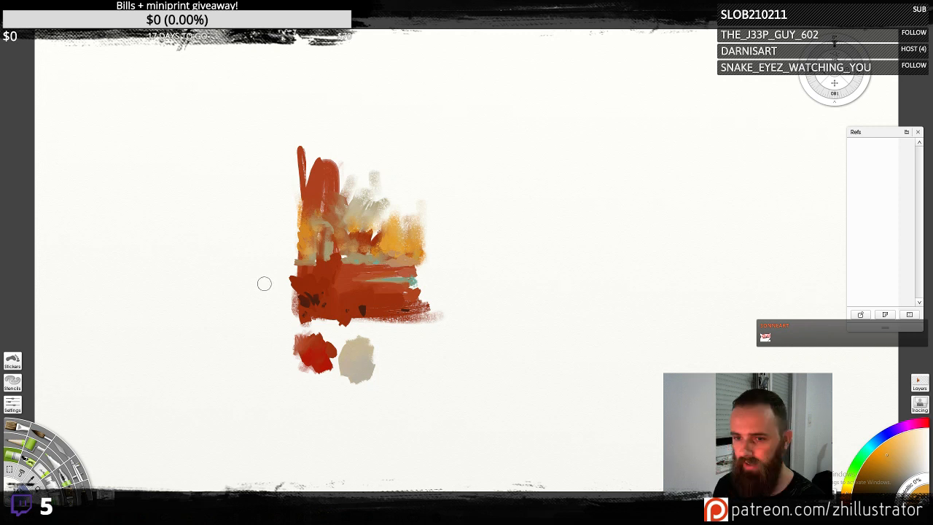
left_click(315, 292, "alt")
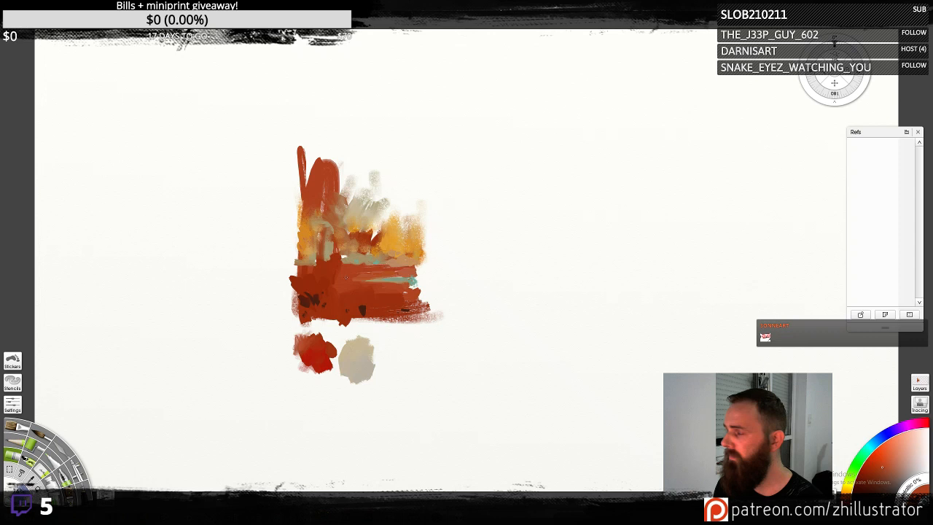
left_click(396, 237, "alt")
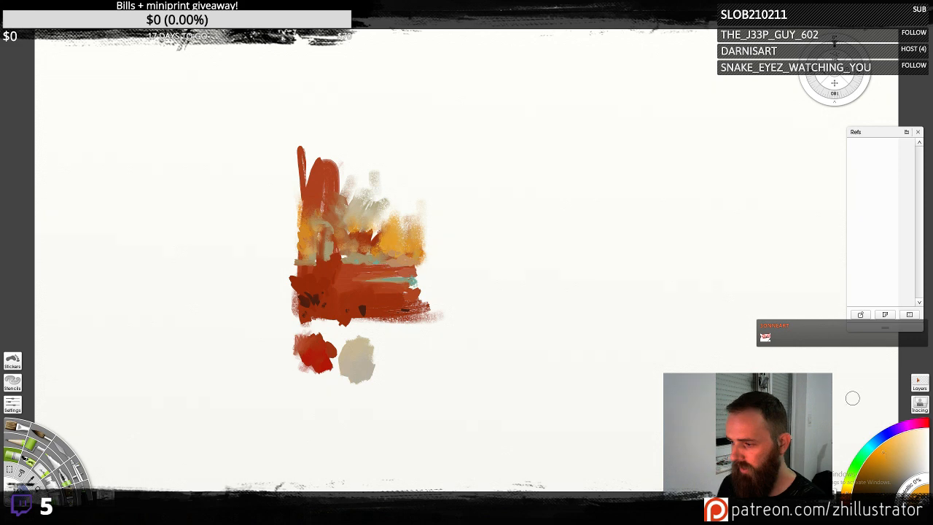
left_click(850, 488)
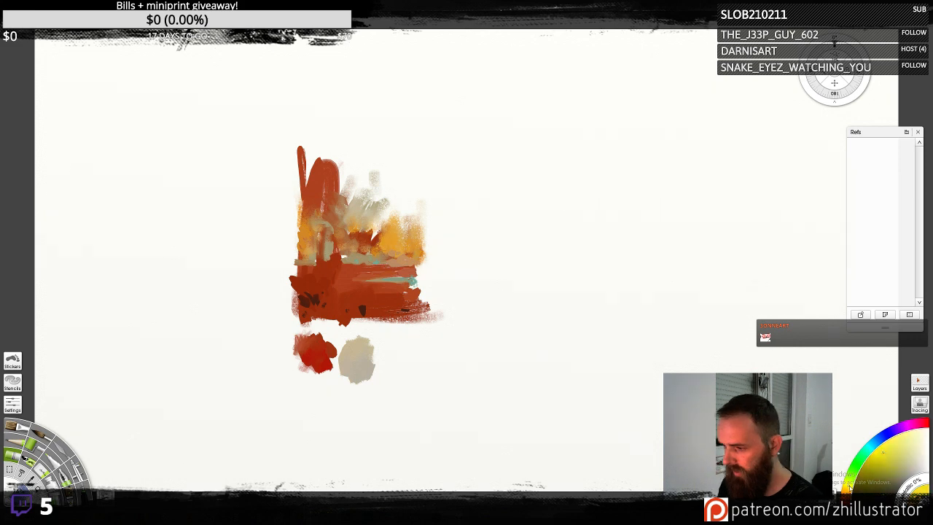
left_click(897, 441)
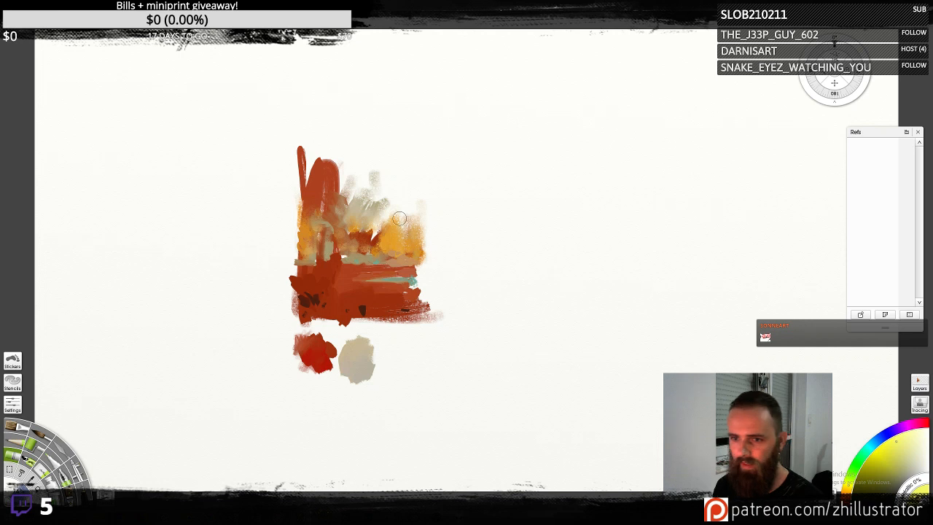
mouse_move(399, 219)
left_mouse_down()
mouse_move(351, 193)
mouse_move(391, 229)
mouse_move(333, 205)
mouse_move(399, 227)
left_mouse_up()
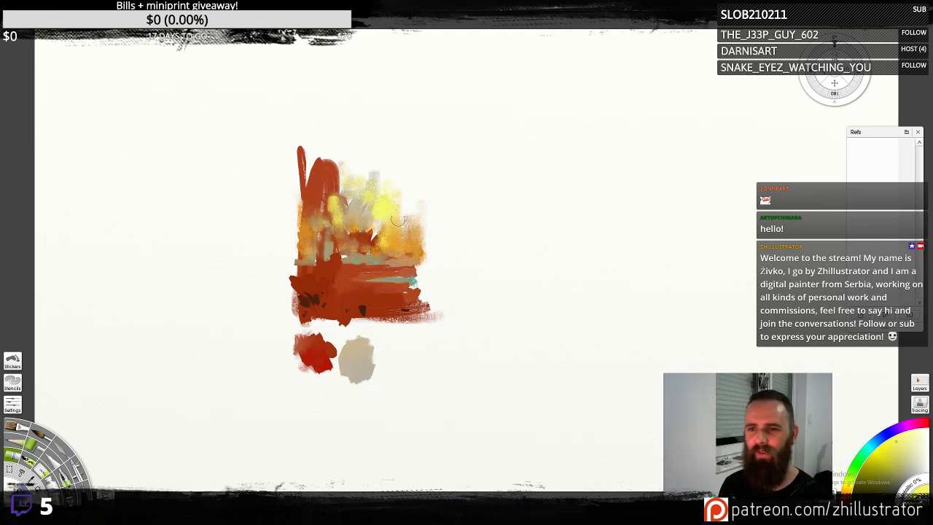
- Blend the yellow patches with sampled neighbouring colours and add upright orange strokes at the band's outer end
left_click(327, 210, "alt")
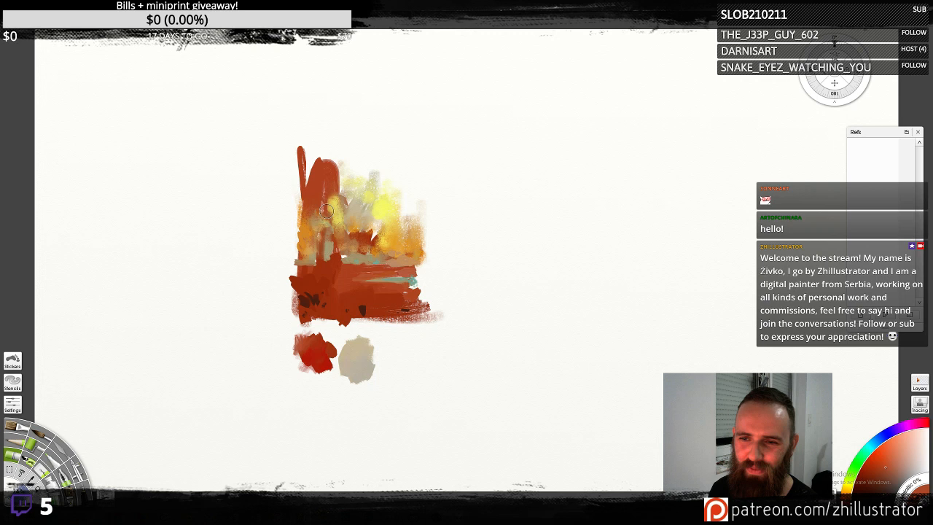
left_click(358, 204, "alt")
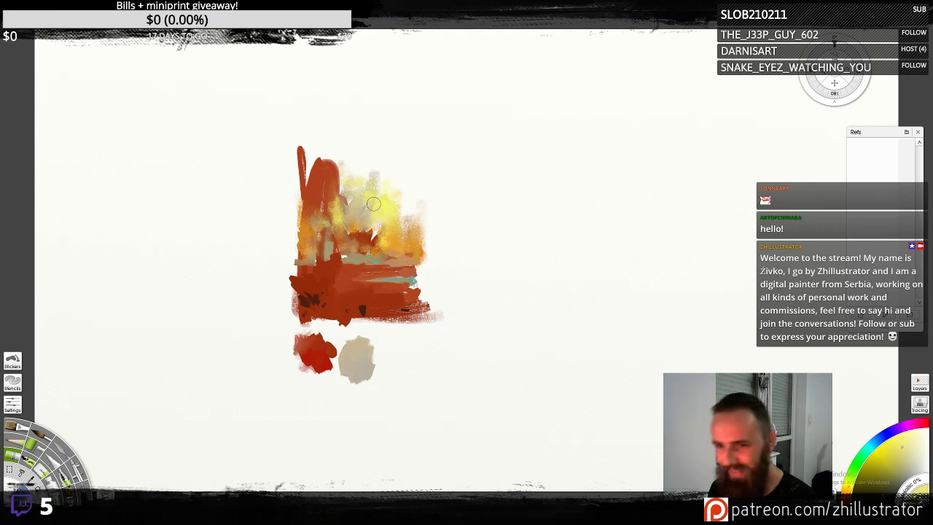
left_click(408, 244, "alt")
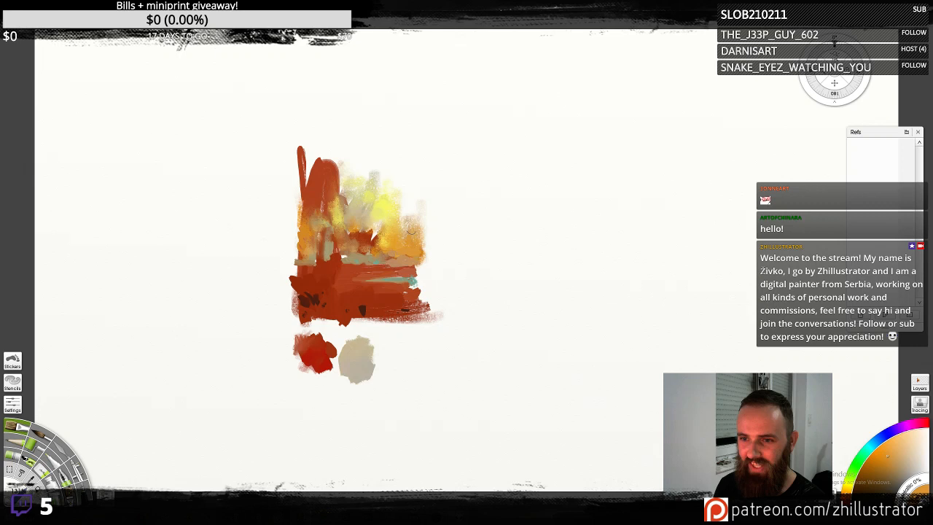
left_click_drag(410, 229, 417, 213)
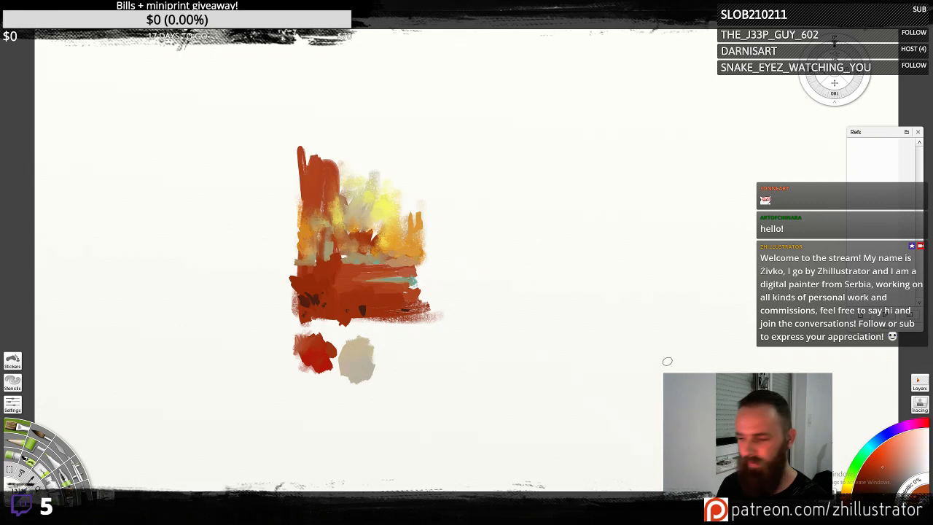
- Choose a purple hue, paint a dark purple block atop the vertical arm and add a near-black swatch beside the beige one
left_click(901, 427)
mouse_move(319, 191)
left_mouse_down()
mouse_move(308, 169)
mouse_move(342, 150)
left_mouse_up()
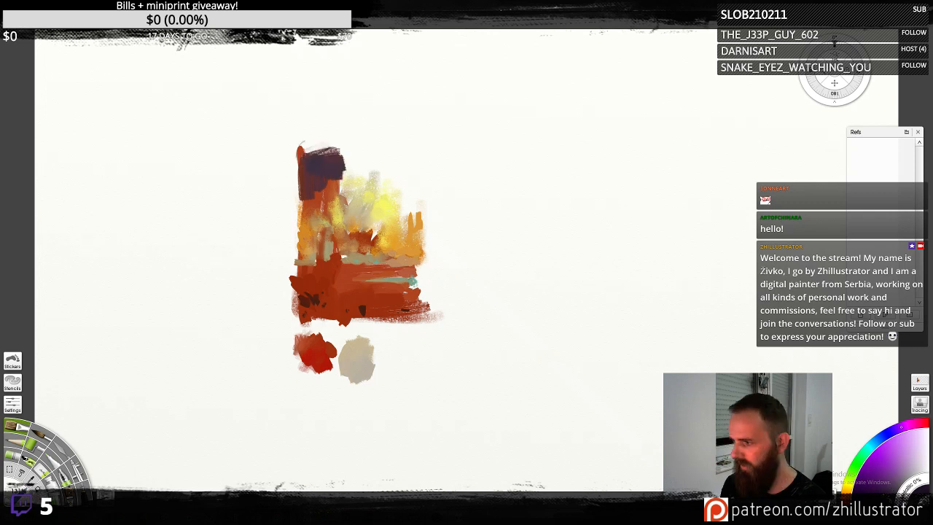
left_click_drag(386, 344, 408, 369)
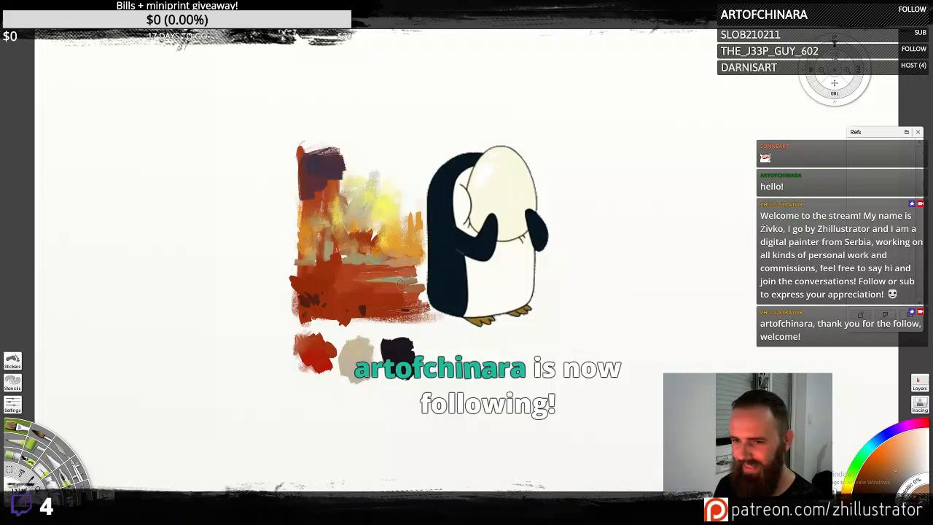
- Blend sampled purple-red down from the dark block into the orange and place a round dark purple dab beside it
left_click(324, 180, "alt")
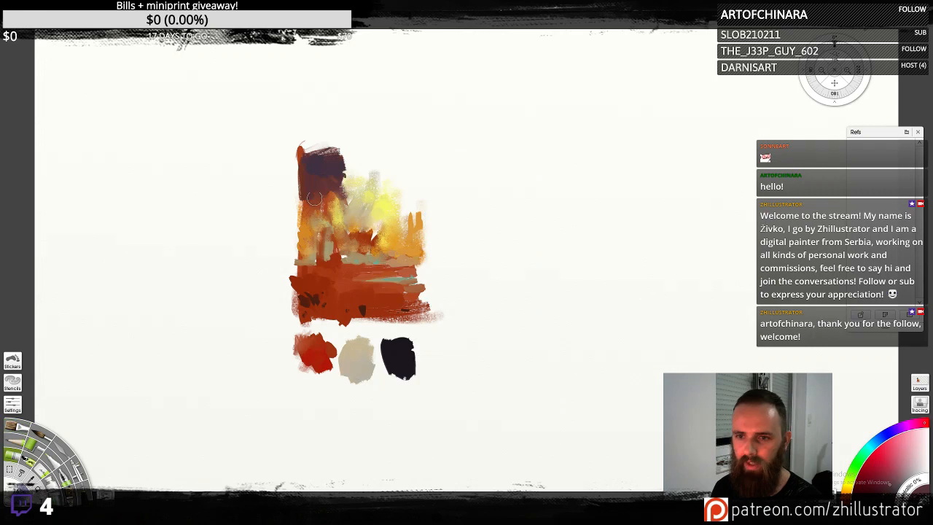
left_click_drag(310, 217, 341, 169)
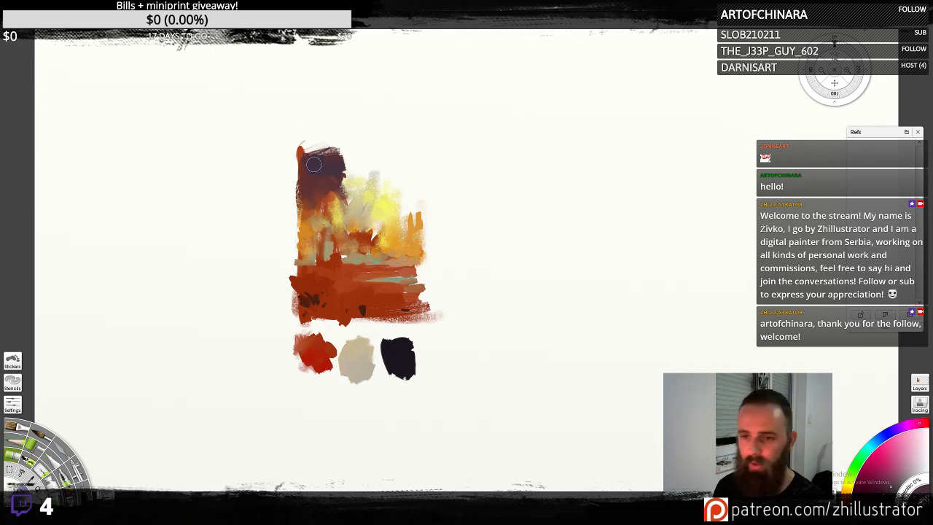
left_click(365, 154)
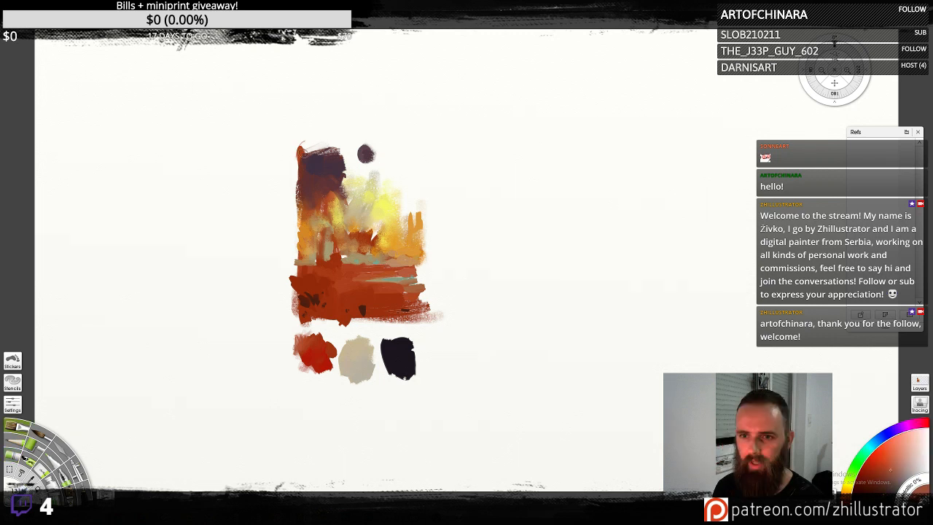
- Sample purple from the dark block and extend its upper edge across to the round purple dab
left_click(876, 477)
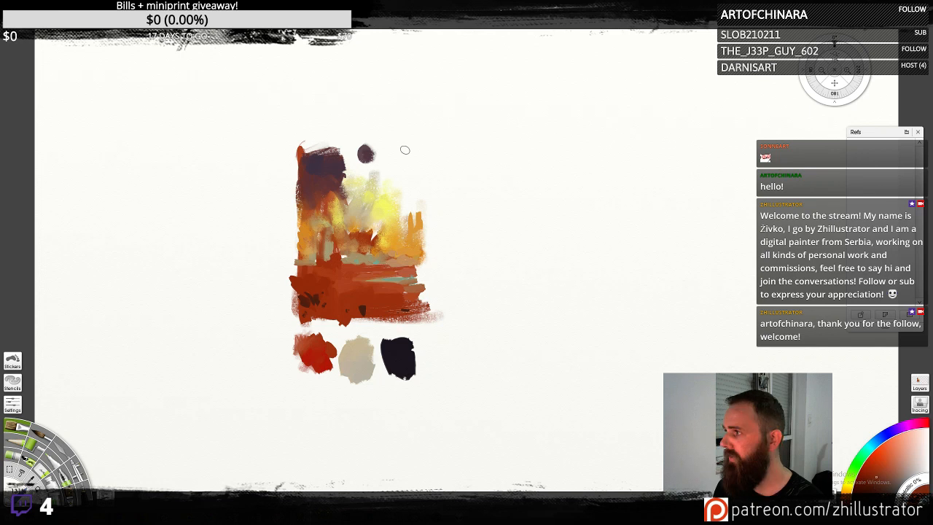
left_click(328, 156, "alt")
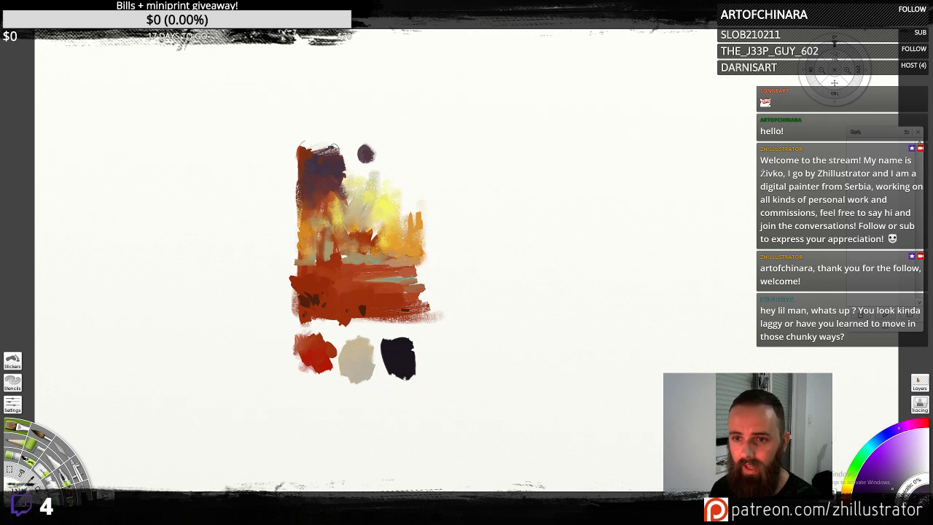
left_click_drag(365, 153, 353, 155)
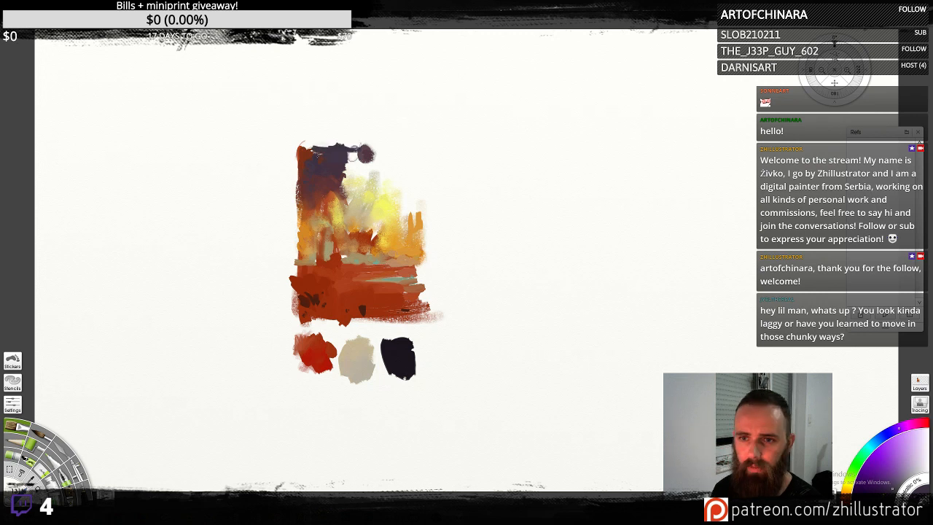
- Extend sampled dark purple from the round dab across the upper edge, and soften its joins with the orange band and dark block
left_click(302, 160, "alt")
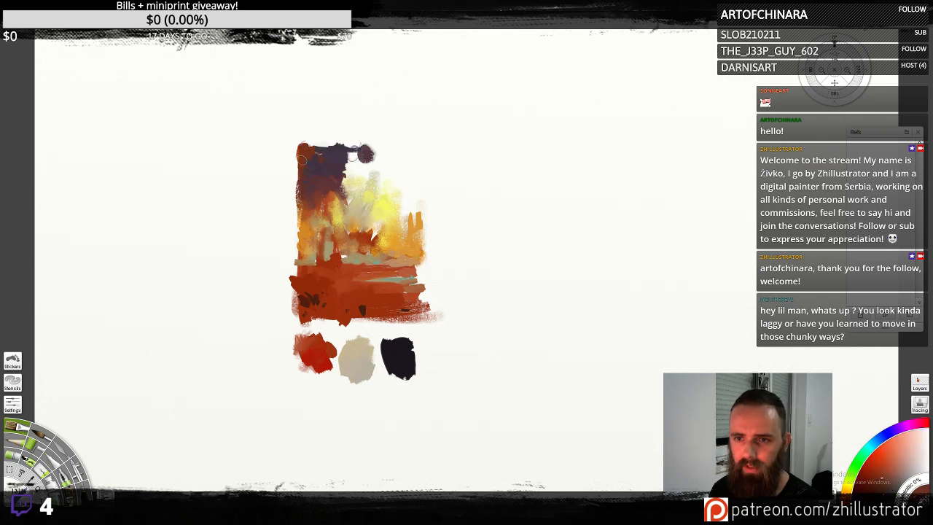
left_click(313, 153, "alt")
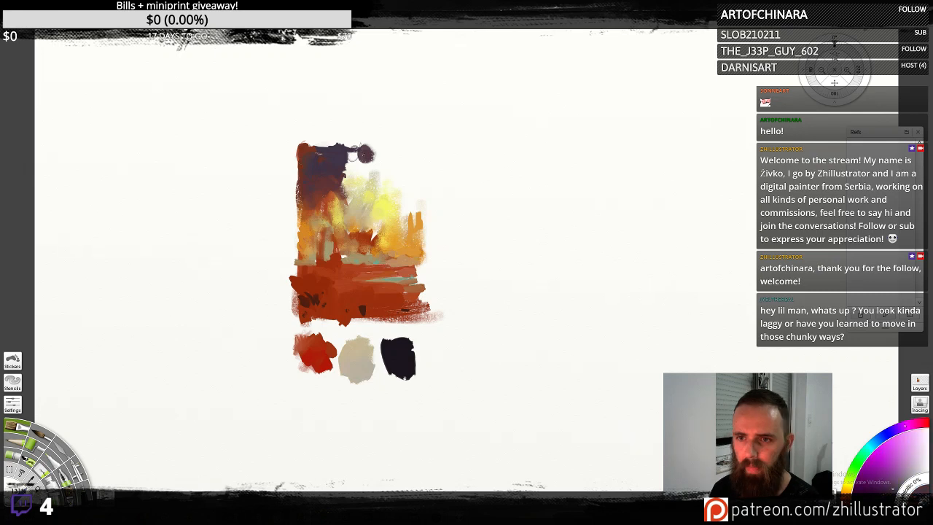
mouse_move(365, 153)
left_mouse_down()
mouse_move(417, 175)
mouse_move(402, 199)
left_mouse_up()
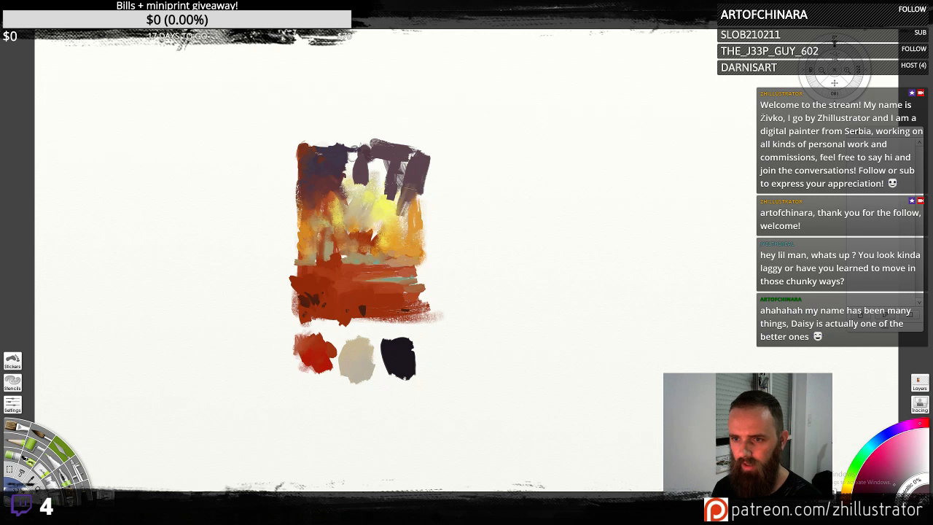
left_click_drag(420, 186, 415, 220)
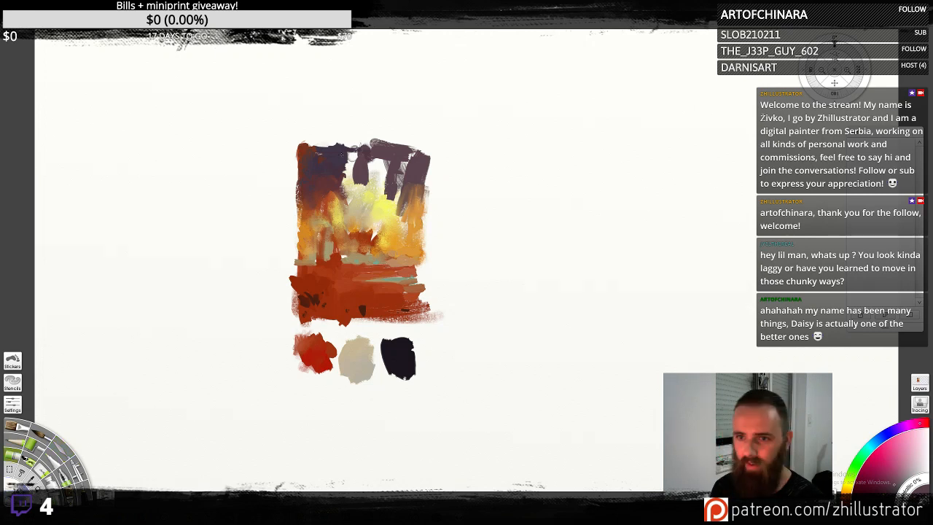
mouse_move(339, 153)
left_mouse_down()
mouse_move(364, 165)
mouse_move(331, 151)
left_mouse_up()
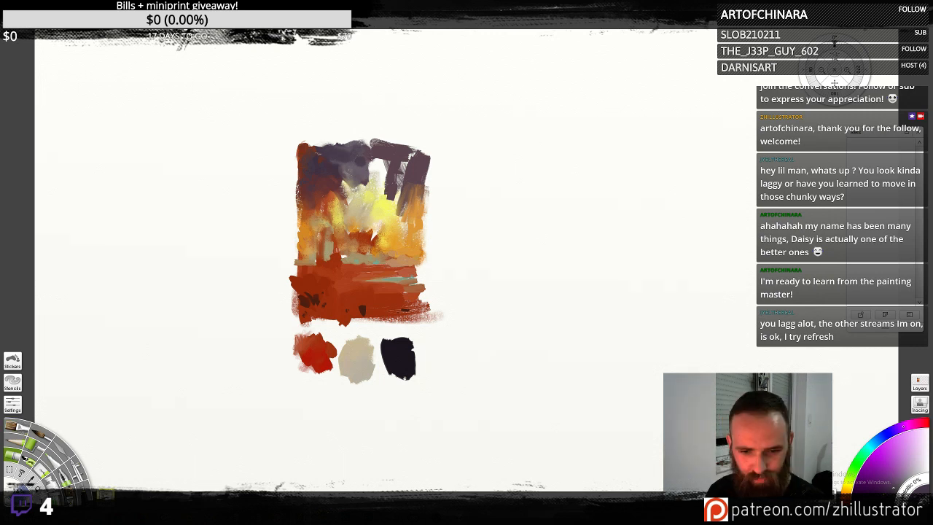
left_click(106, 495)
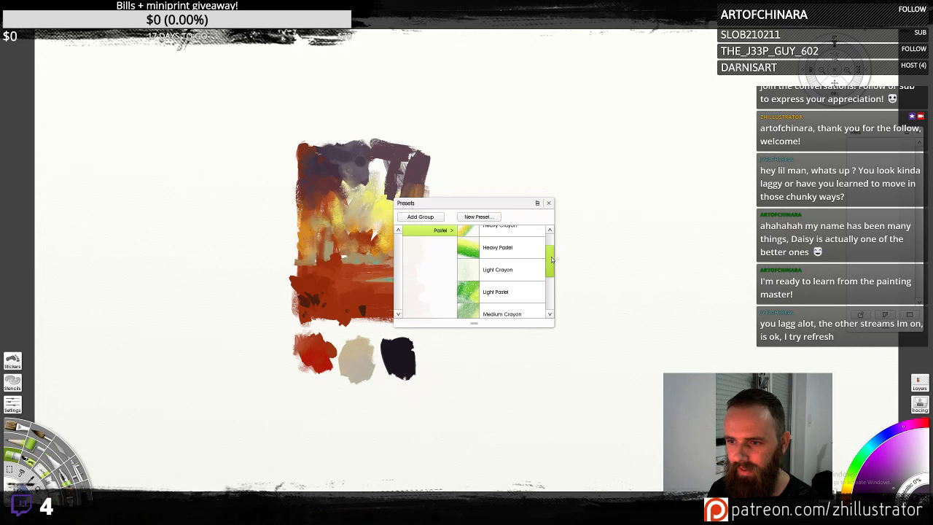
scroll(551, 257, "up", 1)
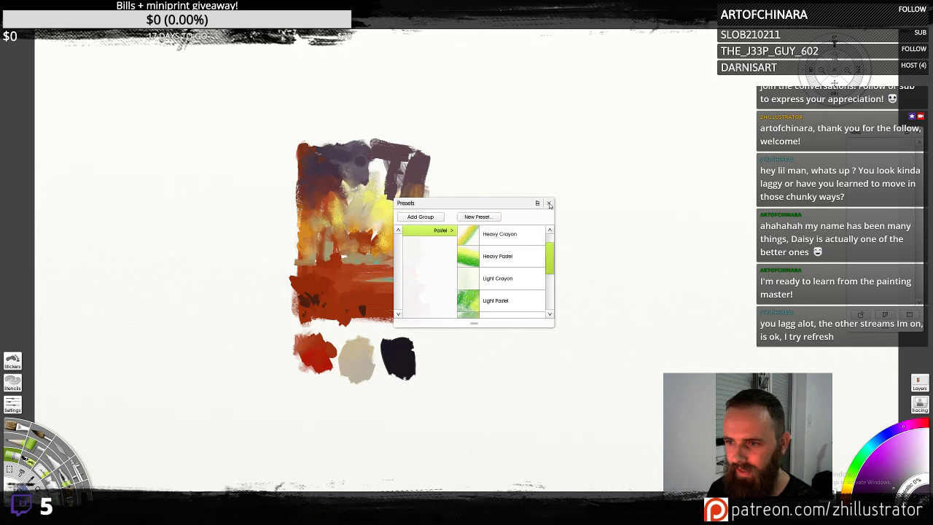
left_click(549, 204)
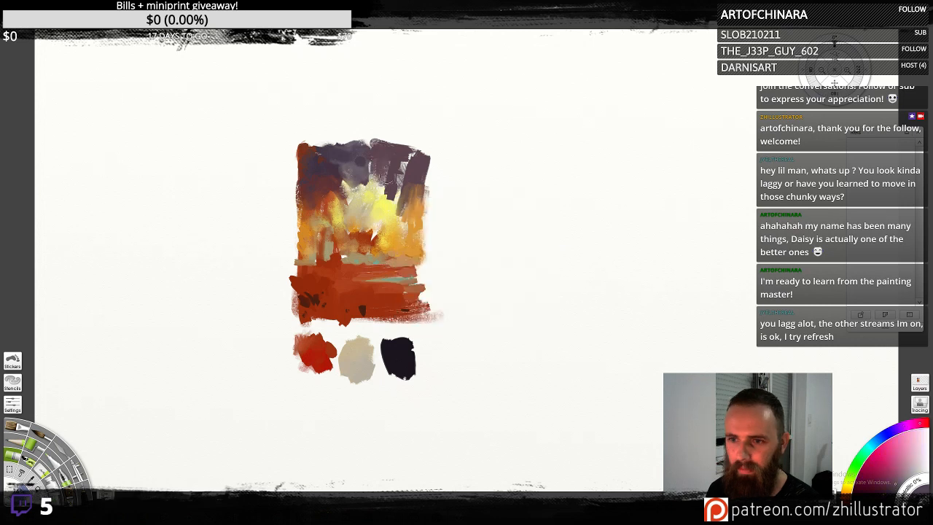
- Fill the bare gaps between the purple strokes and blend sampled yellow up into their lower edge
left_click_drag(386, 178, 398, 162)
left_click(382, 207, "alt")
mouse_move(376, 192)
left_mouse_down()
mouse_move(391, 197)
mouse_move(359, 200)
left_mouse_up()
left_click(386, 202, "alt")
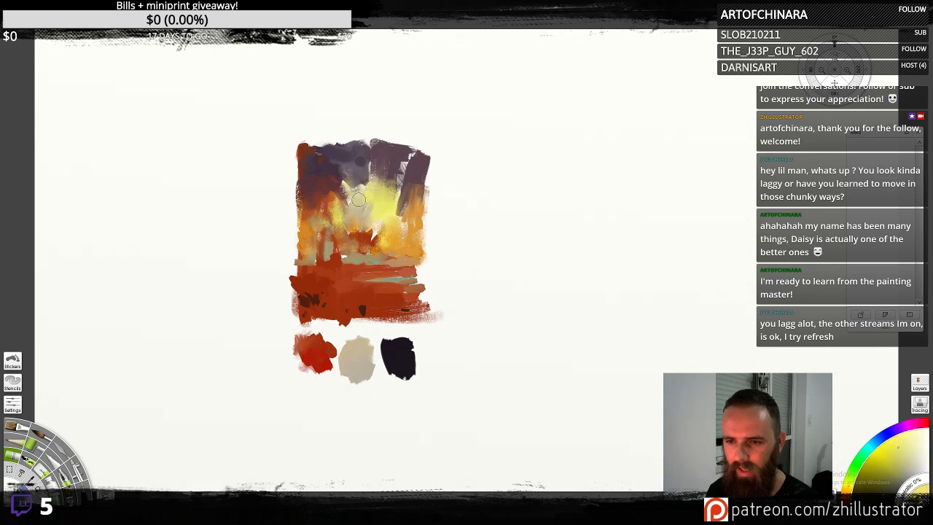
- Spread sampled muted yellow through the glow and toward the orange below it, and add sampled purple dabs along the study's upper edge
left_click(361, 209, "alt")
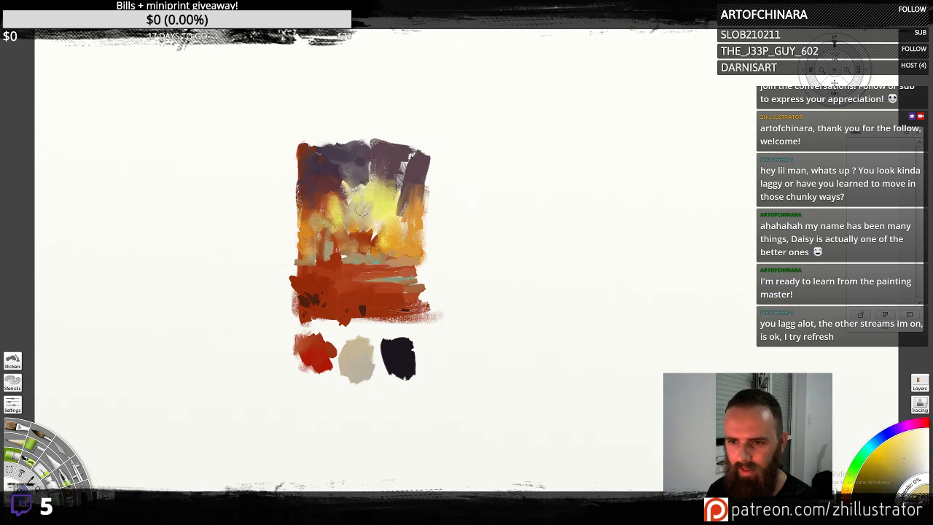
left_click_drag(376, 218, 382, 234)
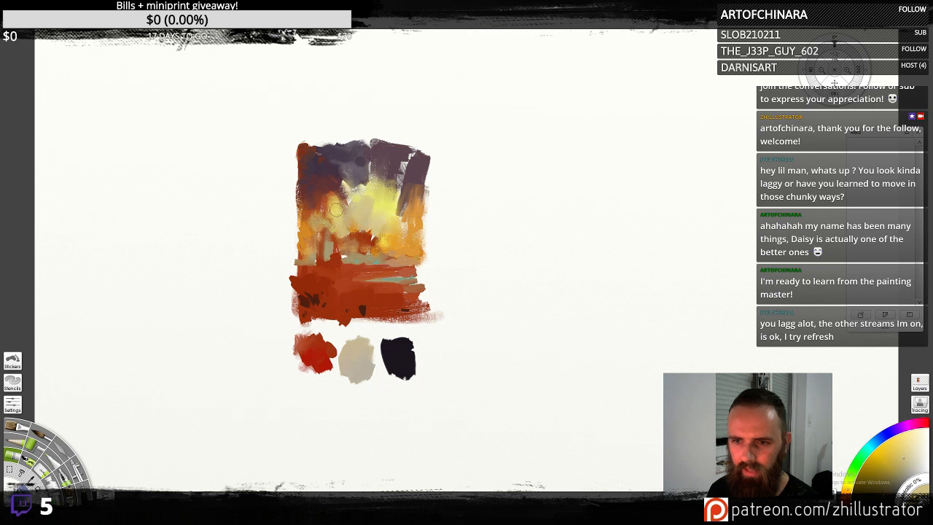
left_click_drag(335, 211, 313, 249)
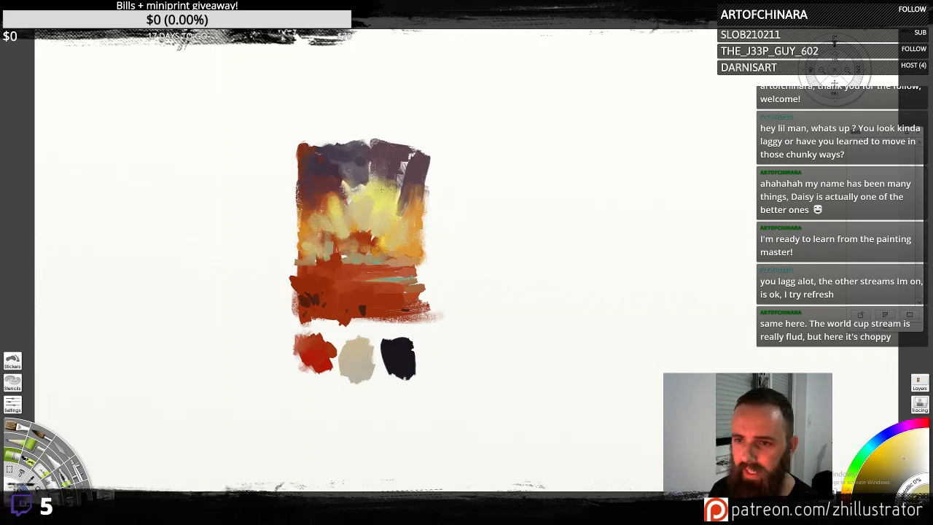
left_click(338, 170, "alt")
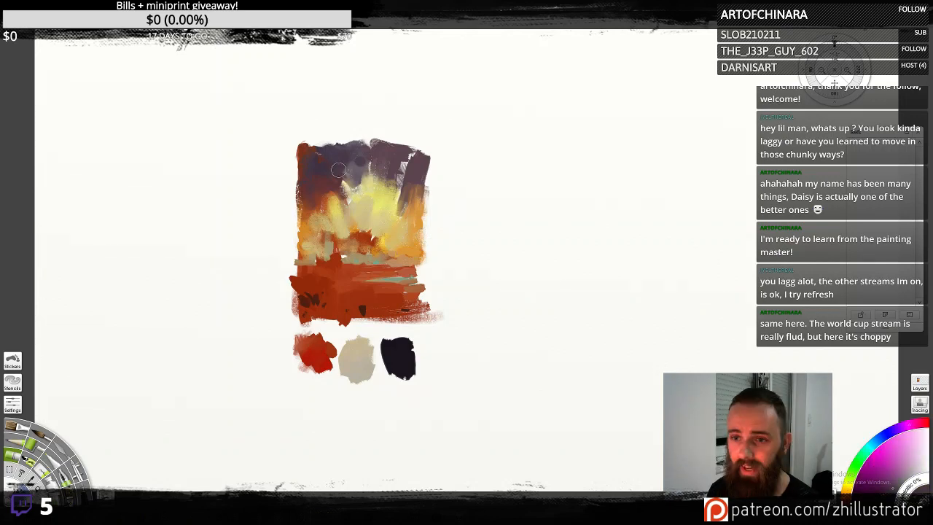
left_click_drag(324, 141, 347, 140)
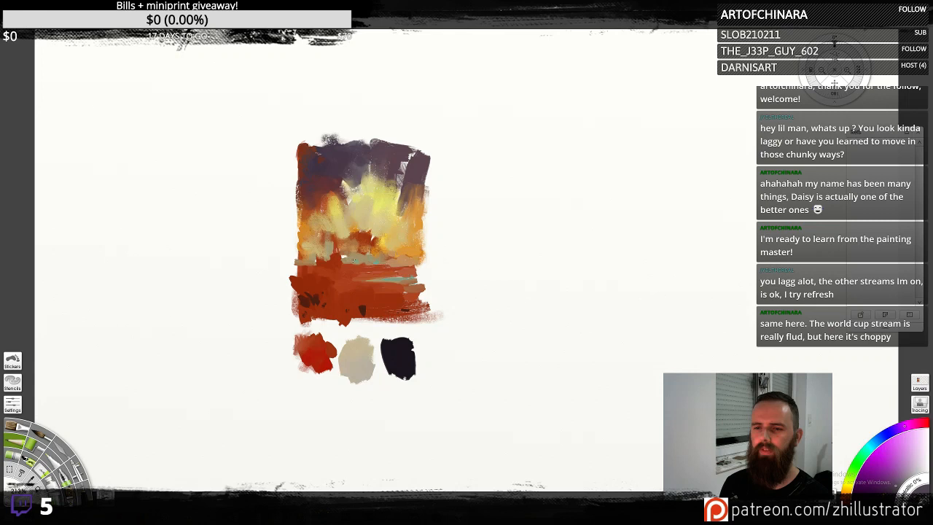
- Paint a dark brown patch on the lower part of the red swatch and blend it in with the palette knife
left_click(353, 260, "alt")
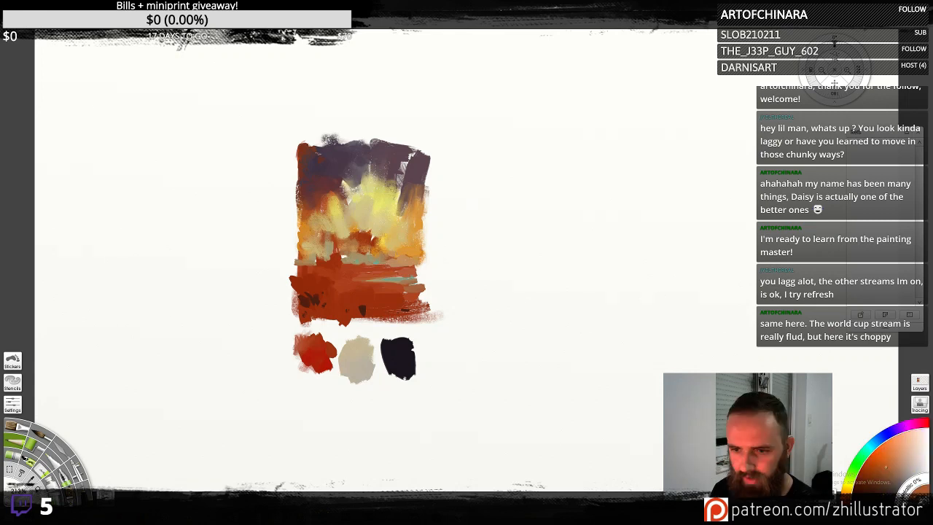
left_click(318, 355, "alt")
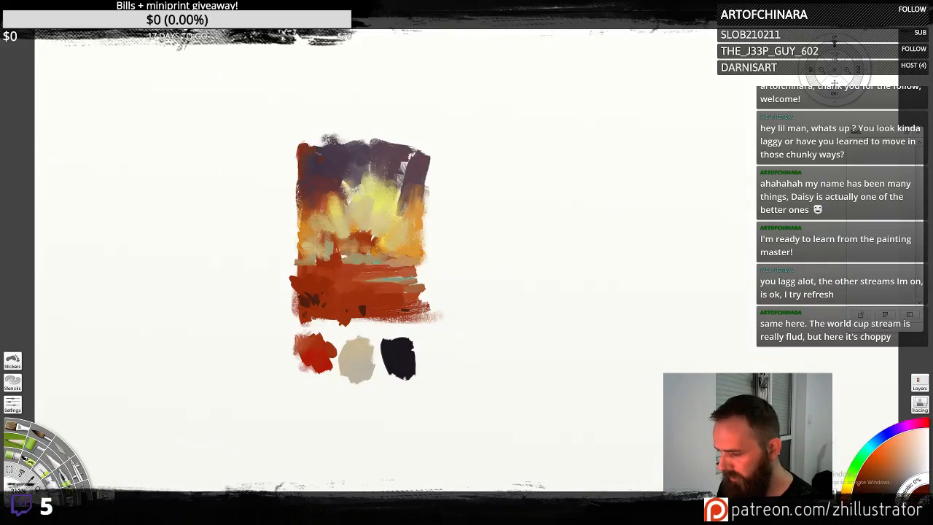
mouse_move(301, 361)
left_mouse_down()
mouse_move(314, 372)
mouse_move(301, 363)
mouse_move(308, 367)
left_mouse_up()
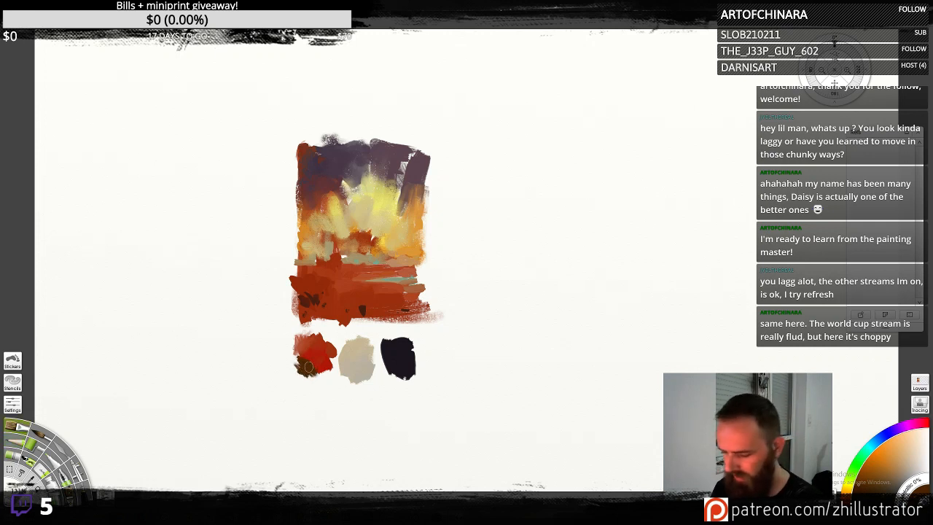
key("p")
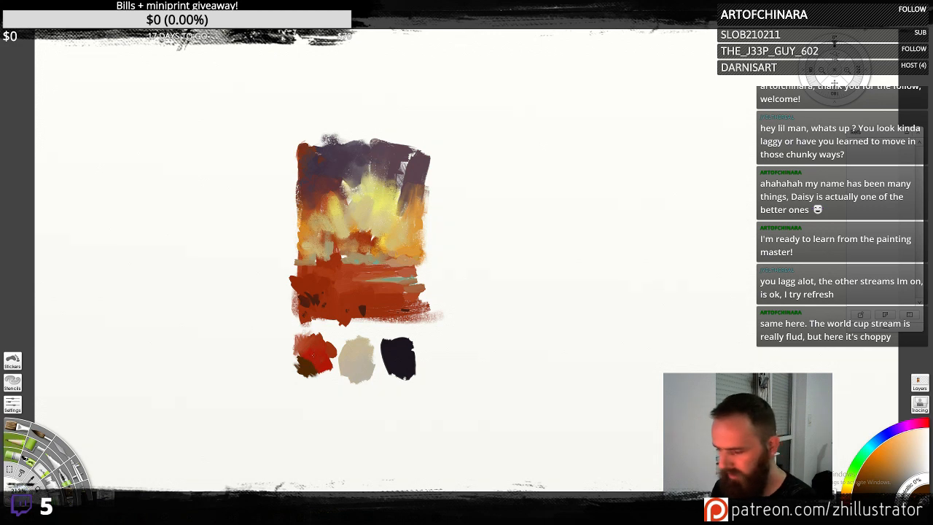
key("k")
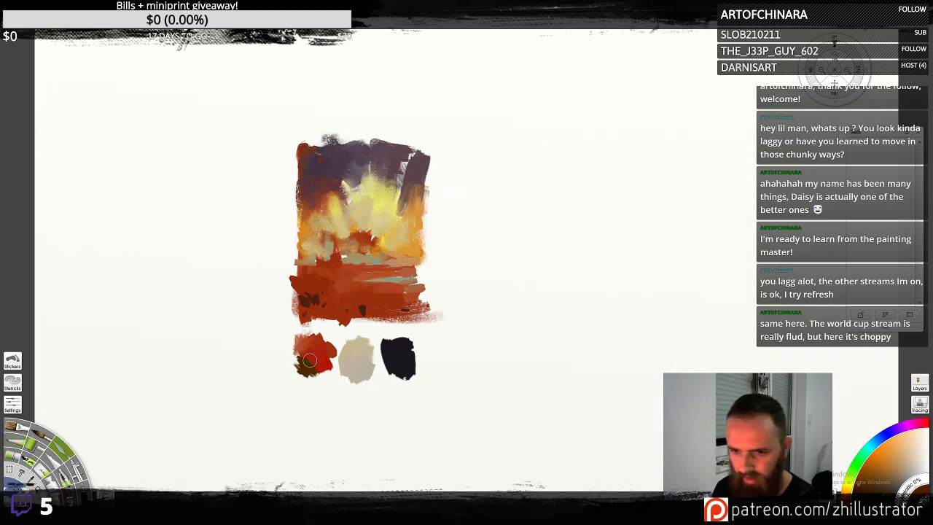
left_click_drag(301, 357, 309, 363)
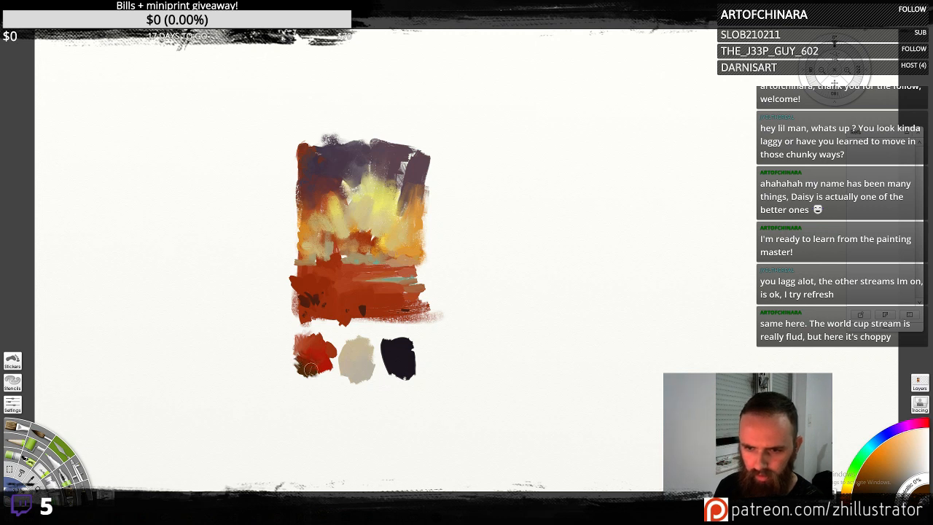
- Show the palette knife settings and smear the brown through the lower part of the red swatch
left_click(16, 405)
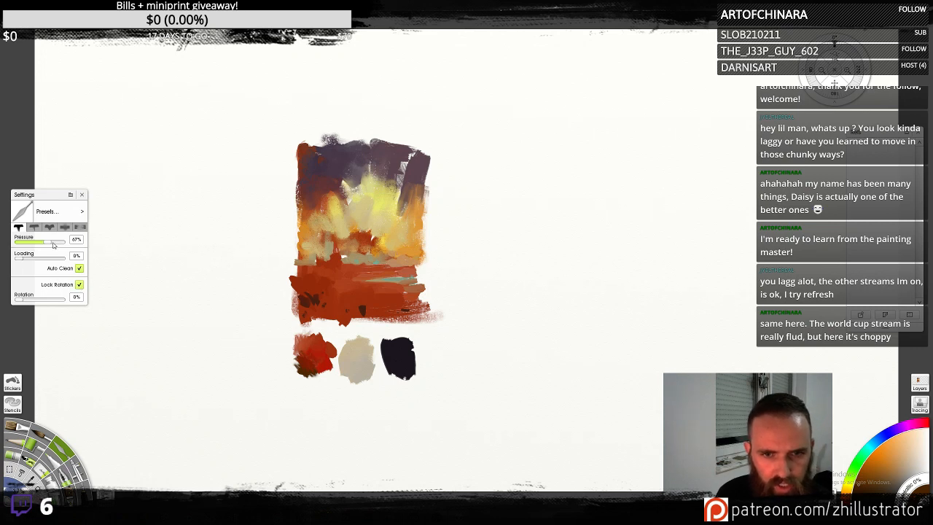
mouse_move(297, 356)
left_mouse_down()
mouse_move(300, 378)
mouse_move(323, 394)
left_mouse_up()
left_click(303, 370, "alt")
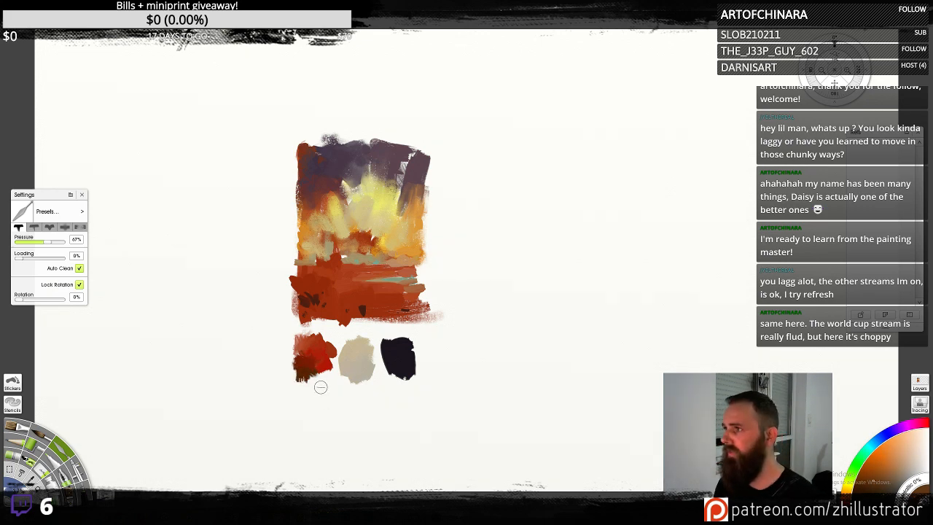
- With the wax crayon, add a lighter beige dab beneath the beige swatch and a deep blue-violet patch low on the near-black swatch
key("p")
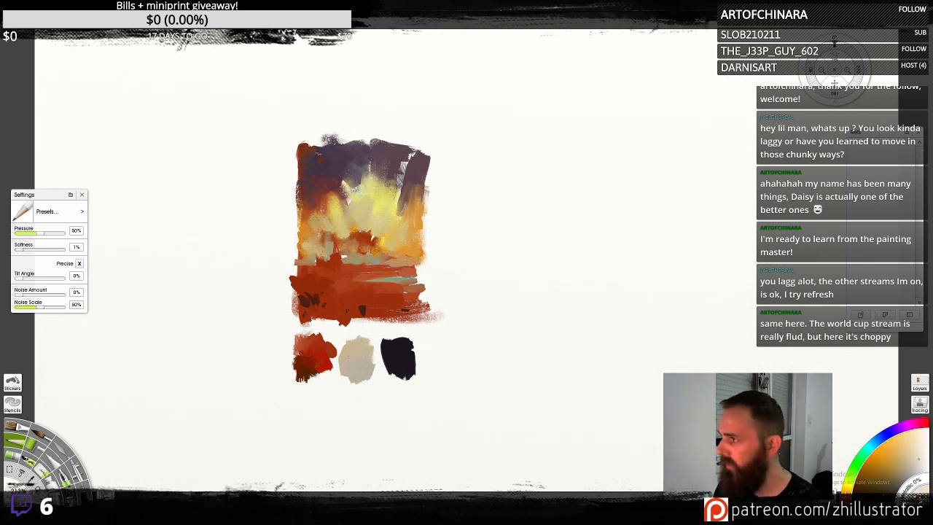
key("c")
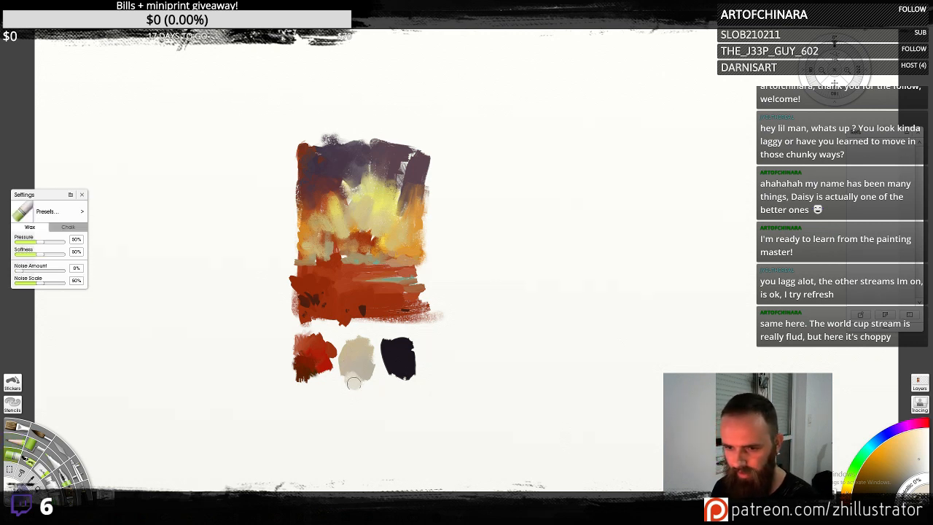
left_click(403, 359, "alt")
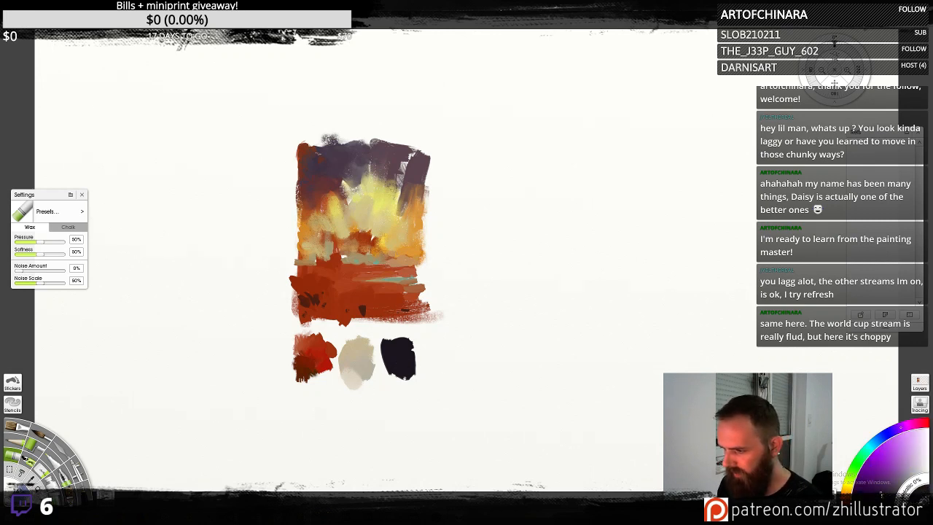
left_click(882, 491)
left_click(894, 431)
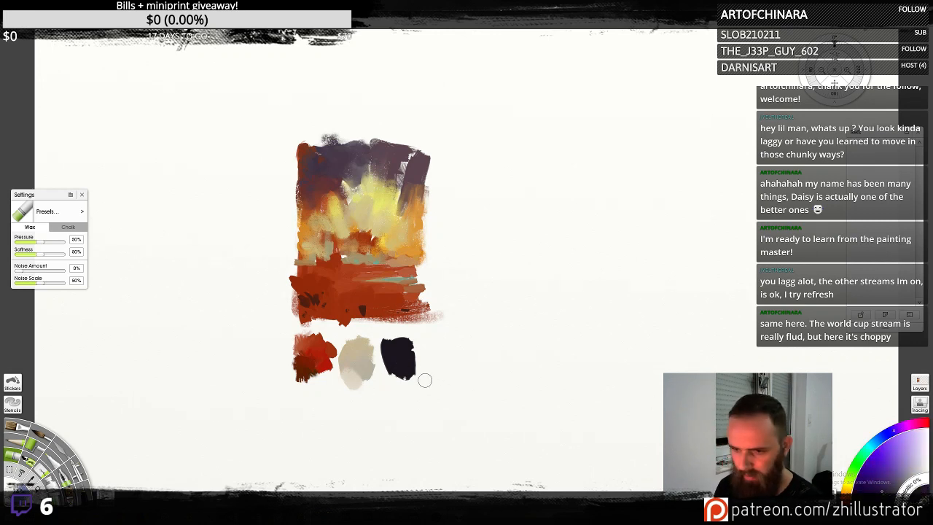
mouse_move(403, 373)
left_mouse_down()
mouse_move(410, 377)
mouse_move(398, 376)
left_mouse_up()
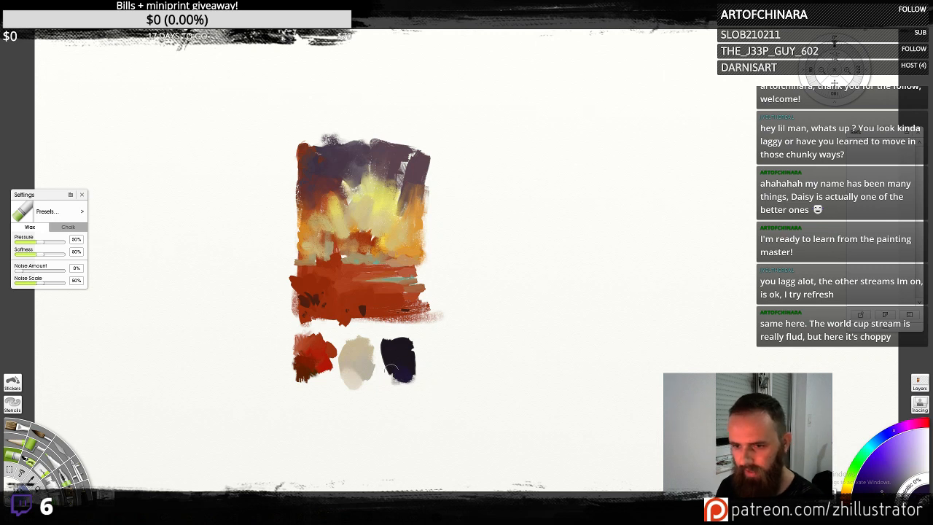
- Sample beige from its swatch and use the crayon to soften the yellow glow and the purple area above it
key("n")
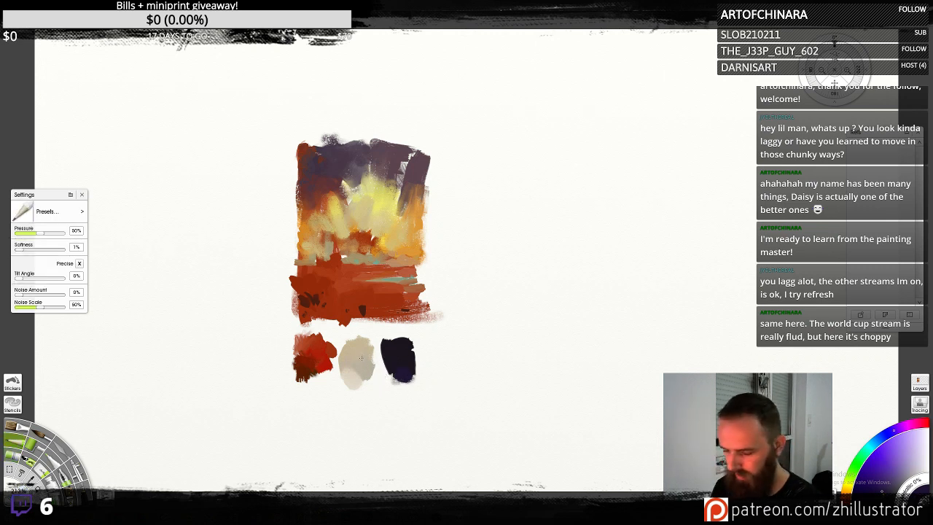
key("c")
left_click(361, 353, "alt")
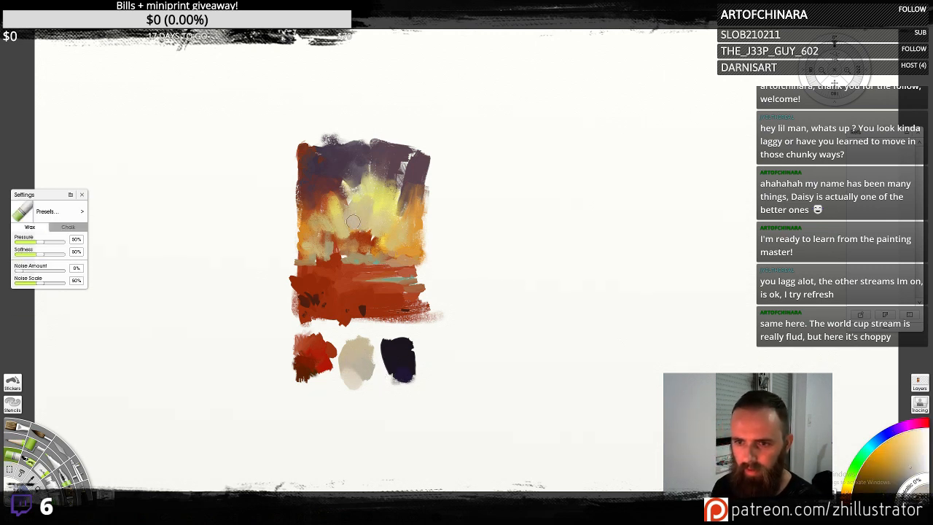
left_click_drag(379, 218, 398, 220)
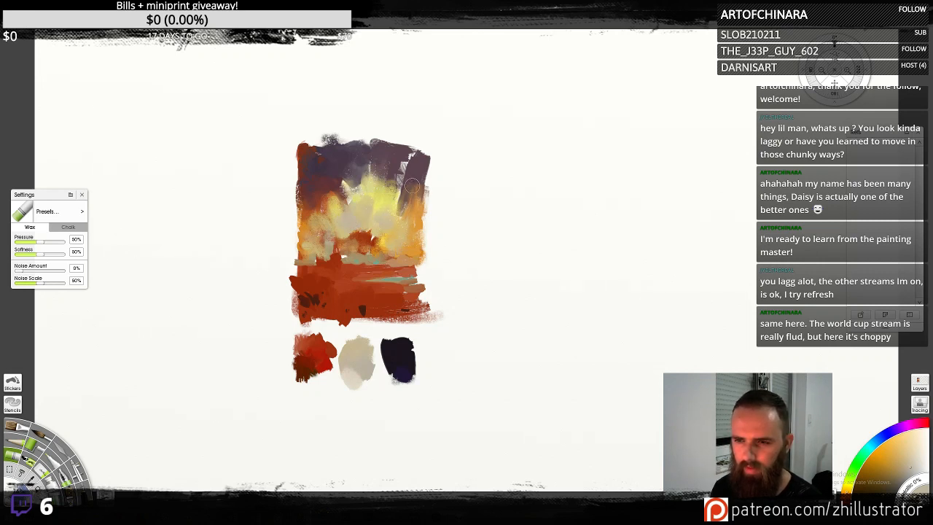
mouse_move(412, 186)
left_mouse_down()
mouse_move(359, 164)
mouse_move(315, 184)
left_mouse_up()
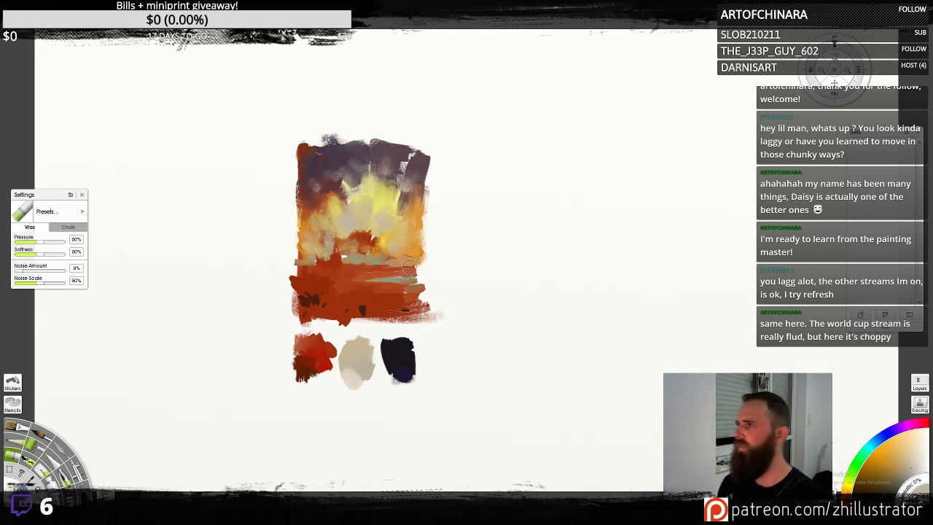
- Darken the red foreground with sampled red and dark red-brown strokes, using the pencil and the oil brush
key("p")
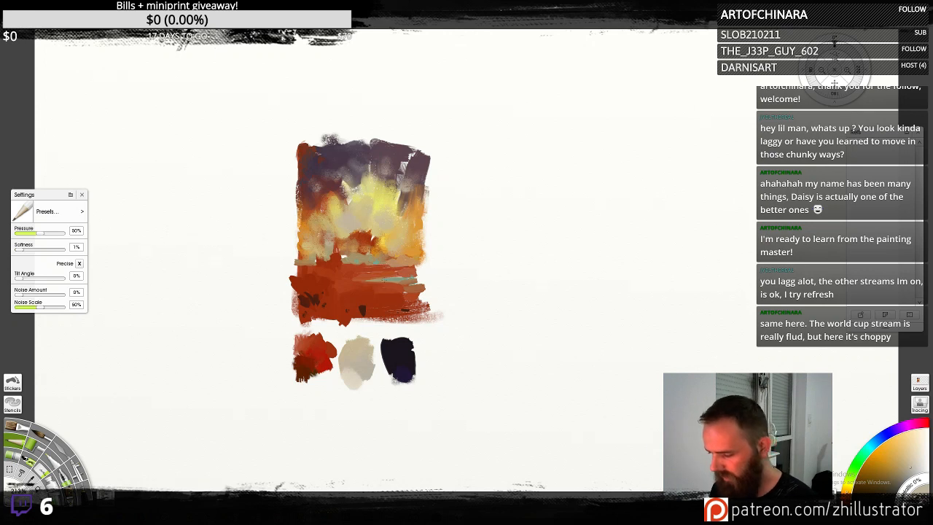
left_click(325, 264, "alt")
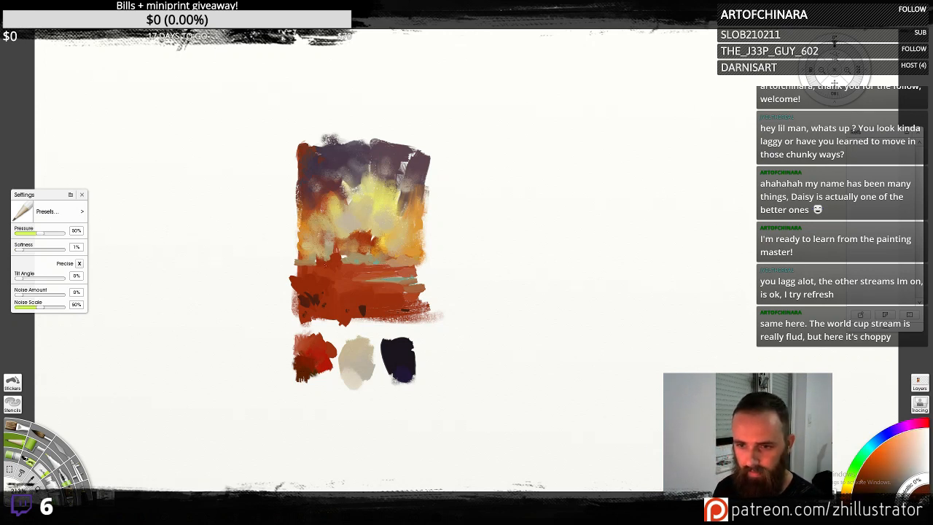
left_click_drag(345, 307, 377, 299)
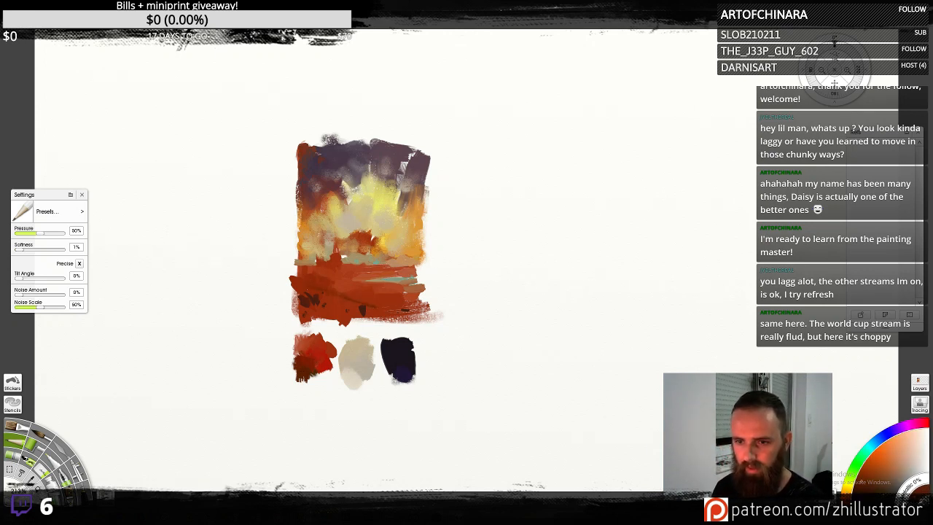
left_click(306, 290, "alt")
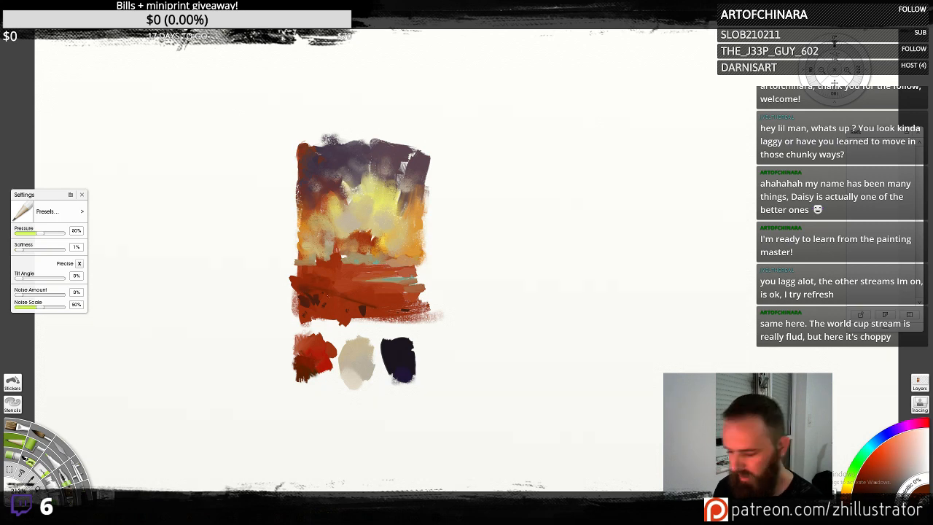
key("o")
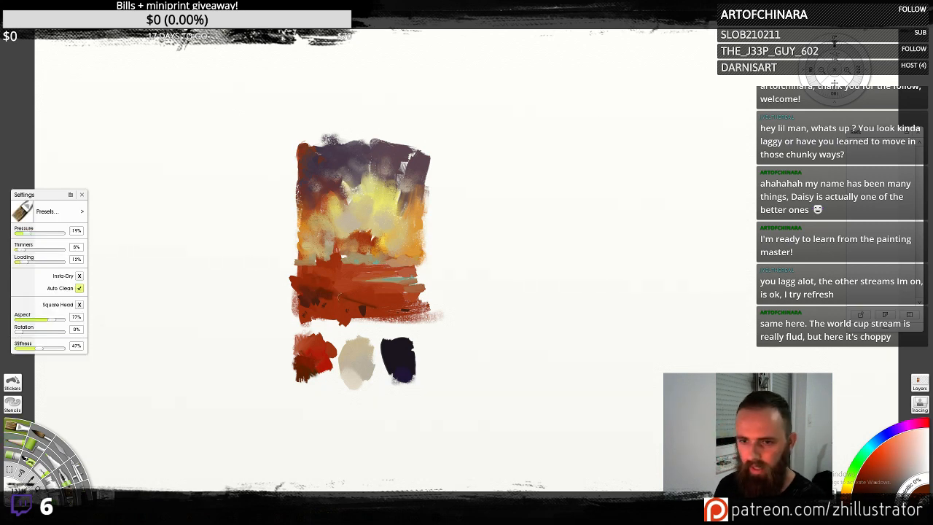
mouse_move(345, 305)
left_mouse_down()
mouse_move(299, 318)
mouse_move(361, 301)
mouse_move(355, 306)
mouse_move(388, 308)
left_mouse_up()
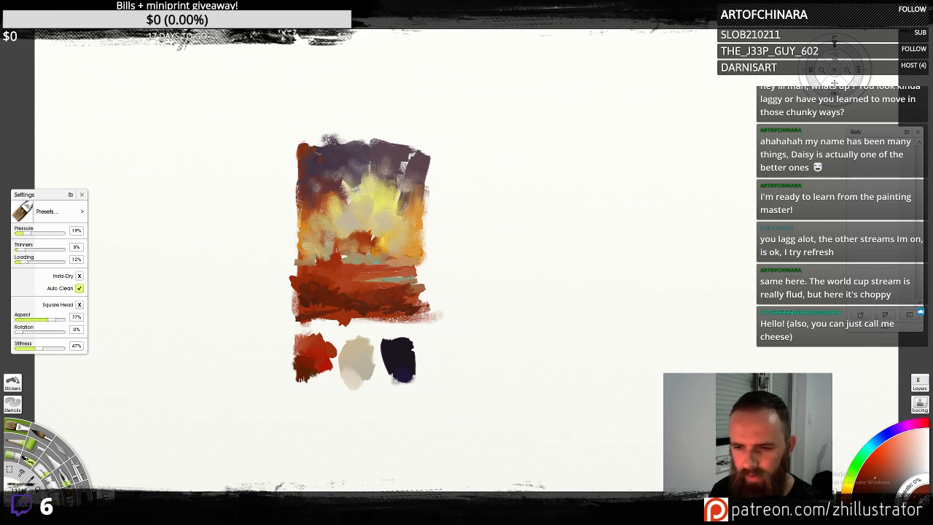
- Sample pale yellow from the glow and brush light reflection streaks across the middle of the red foreground
left_click(402, 282, "alt")
left_click(364, 218, "alt")
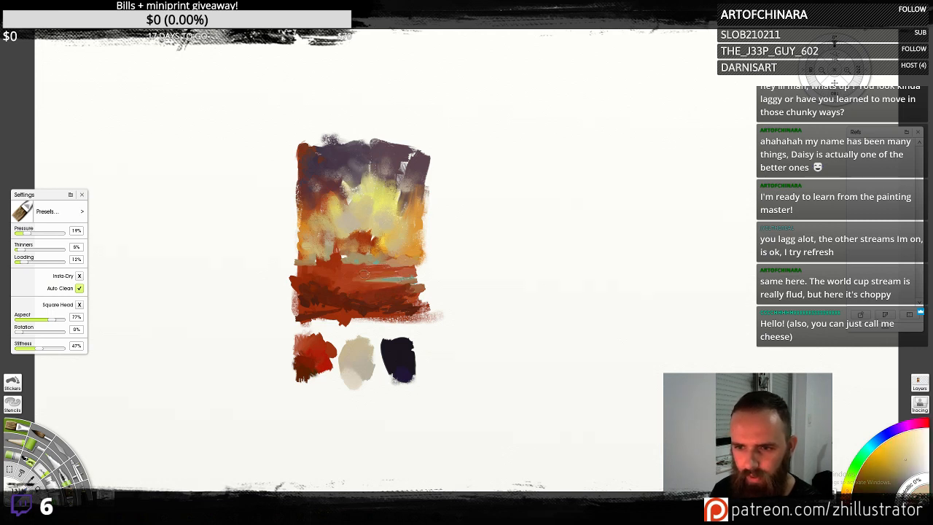
left_click_drag(374, 289, 340, 291)
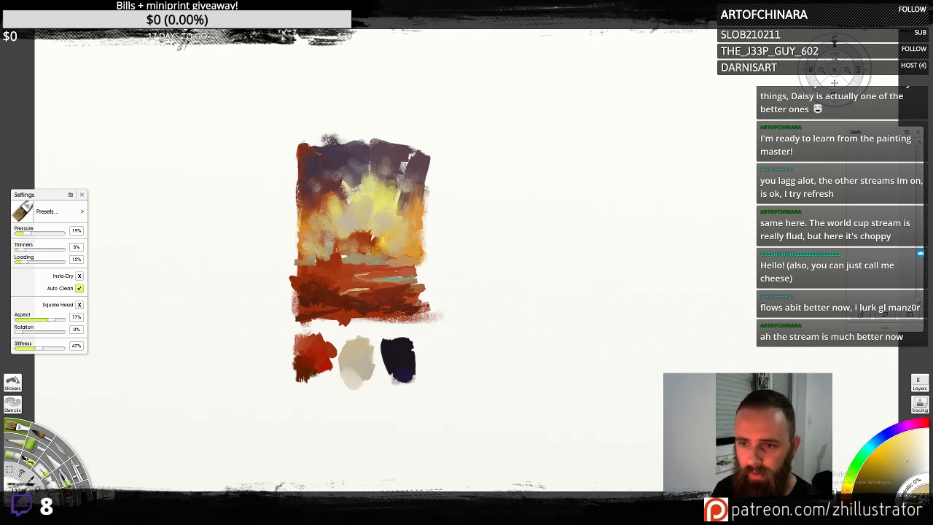
mouse_move(363, 275)
left_mouse_down()
mouse_move(353, 276)
mouse_move(357, 292)
mouse_move(371, 292)
mouse_move(337, 292)
mouse_move(369, 299)
left_mouse_up()
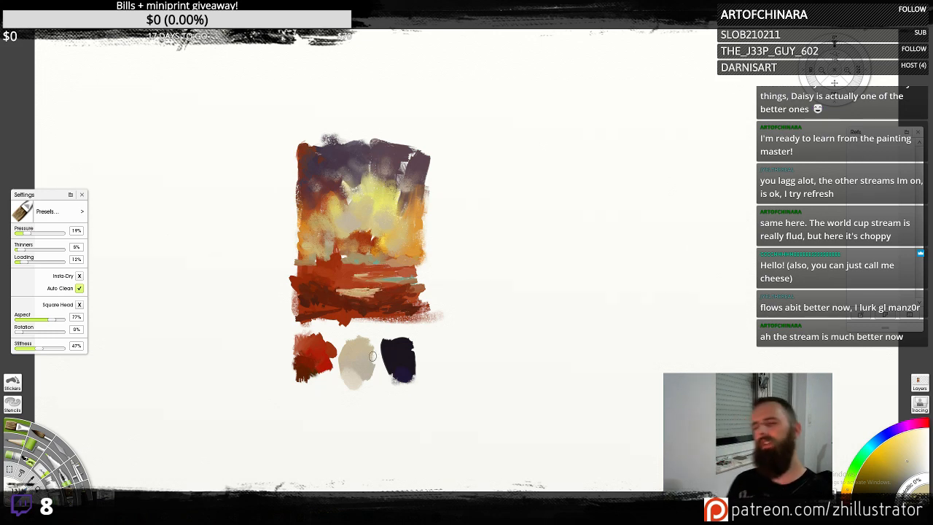
- Try painting a pale orange round sun at the centre of the glow above the horizon
left_click(364, 224, "alt")
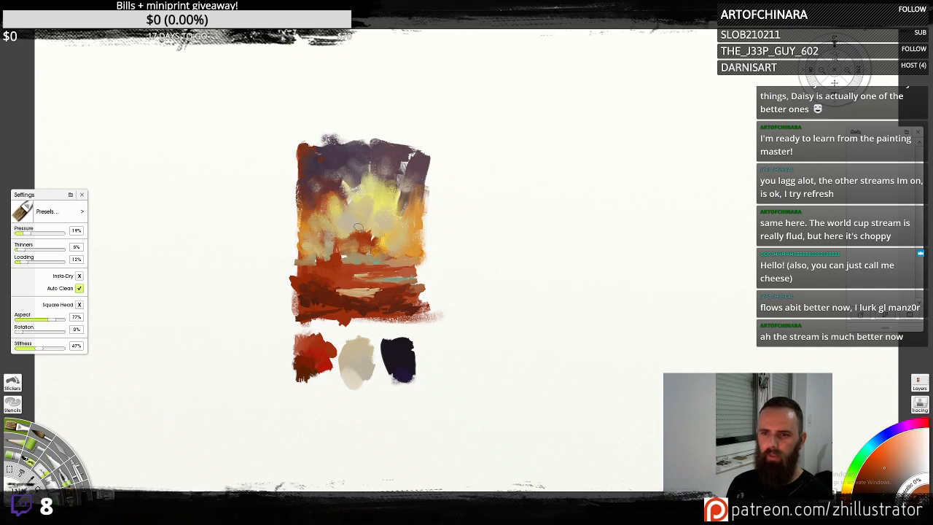
mouse_move(359, 227)
left_mouse_down()
mouse_move(372, 228)
mouse_move(360, 229)
left_mouse_up()
left_click(366, 224, "alt")
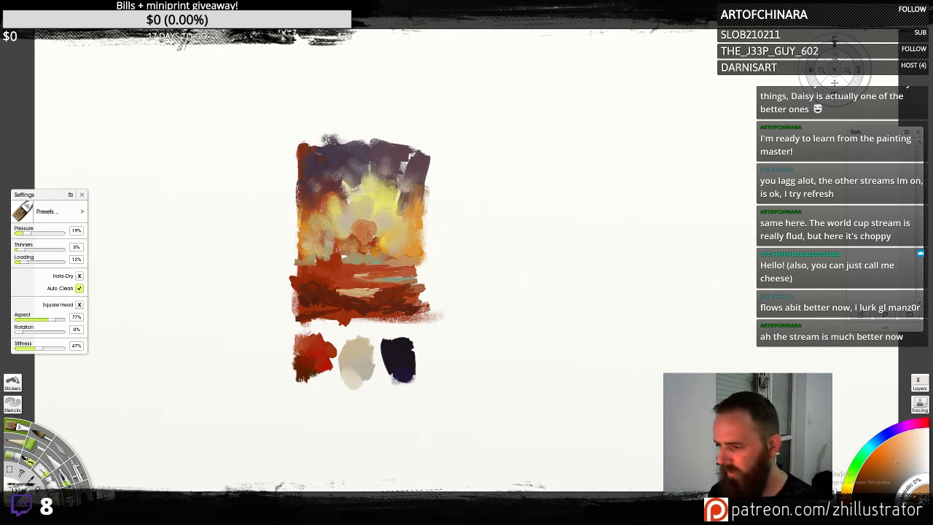
left_click_drag(366, 234, 368, 236)
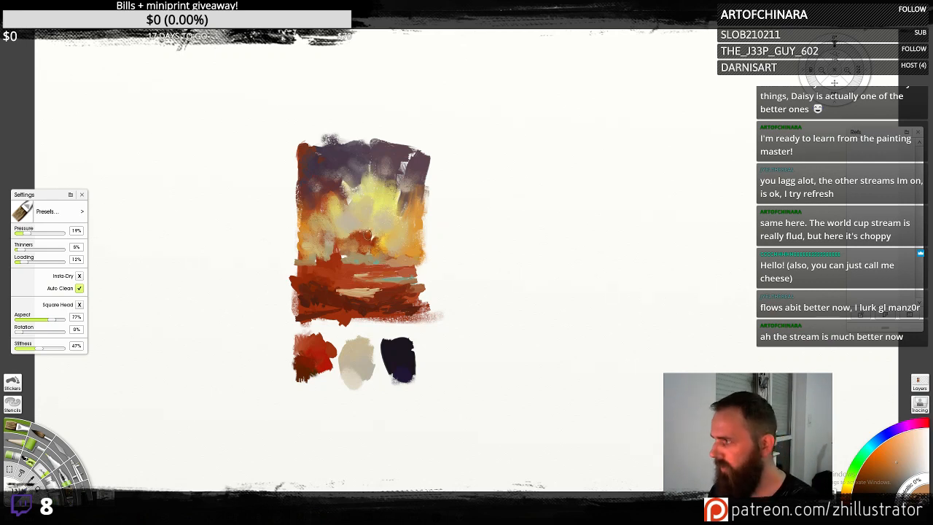
- Sample red-orange from the shape under the glow and paint a round disc at the glow's centre
left_click(366, 239, "alt")
left_click(367, 239, "alt")
left_click(369, 237, "alt")
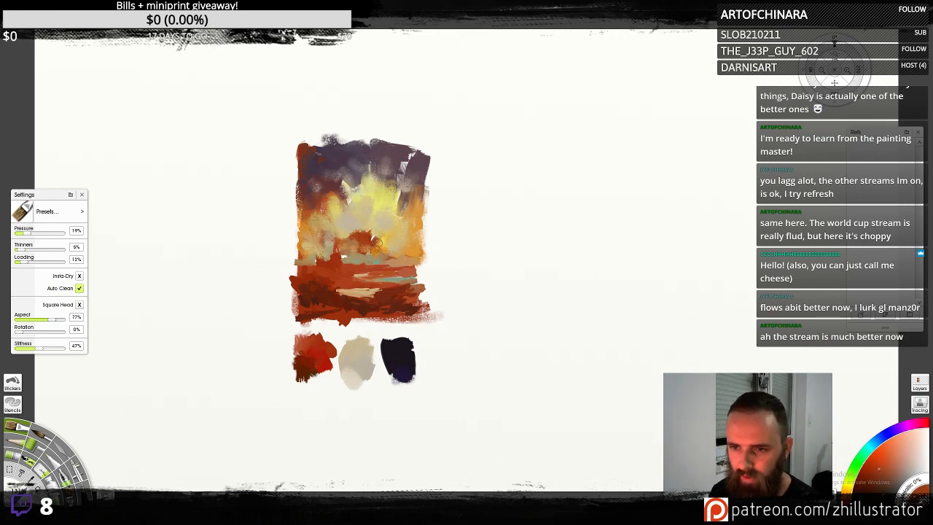
mouse_move(377, 242)
left_mouse_down()
mouse_move(376, 230)
mouse_move(367, 232)
left_mouse_up()
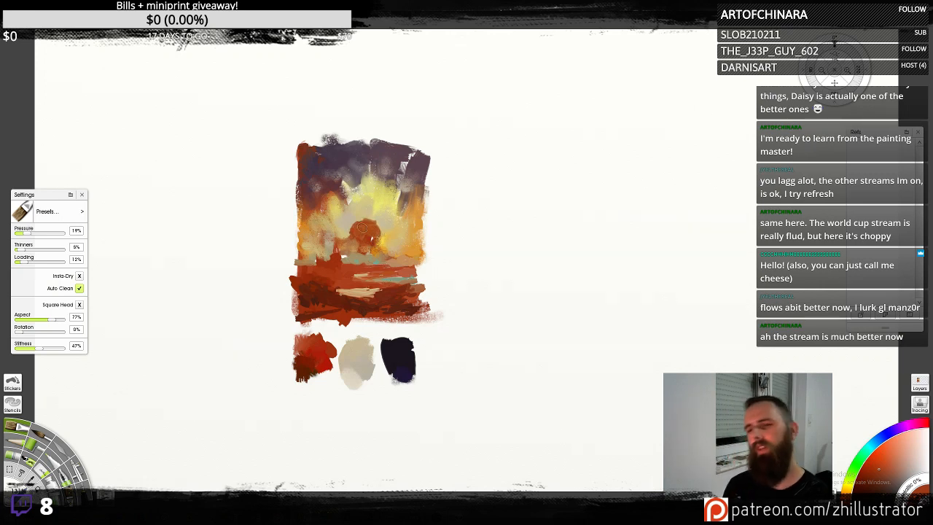
- Paint a purple-grey core inside the orange disc and work red, yellow and orange tones around it
left_click(359, 158, "alt")
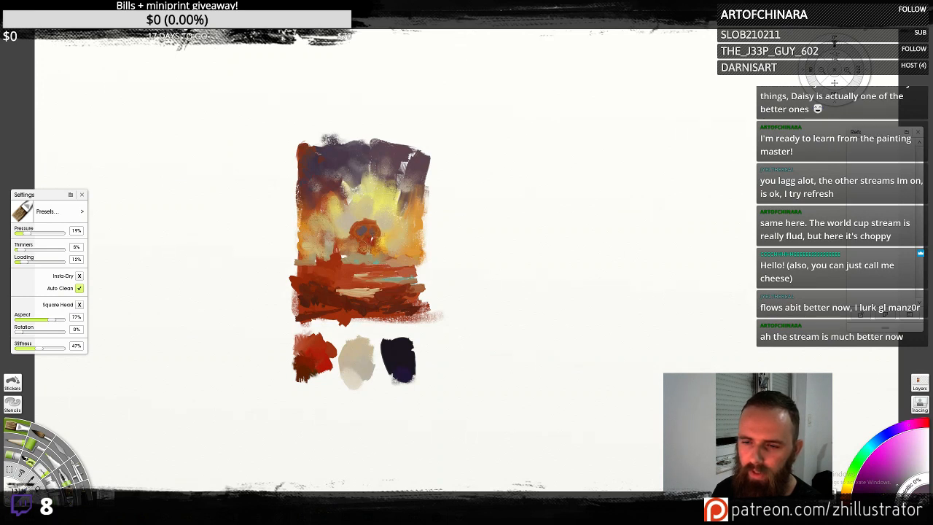
left_click(363, 247, "alt")
left_click(366, 242, "alt")
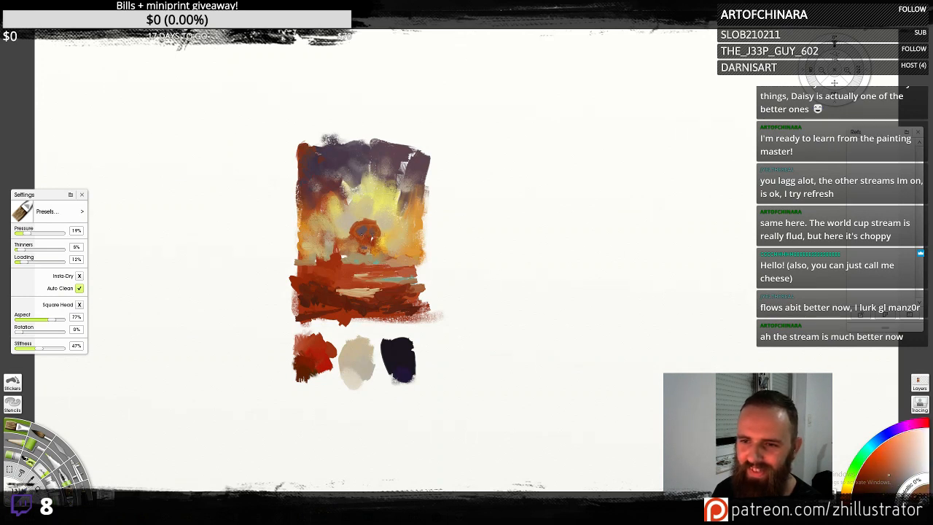
left_click(366, 235, "alt")
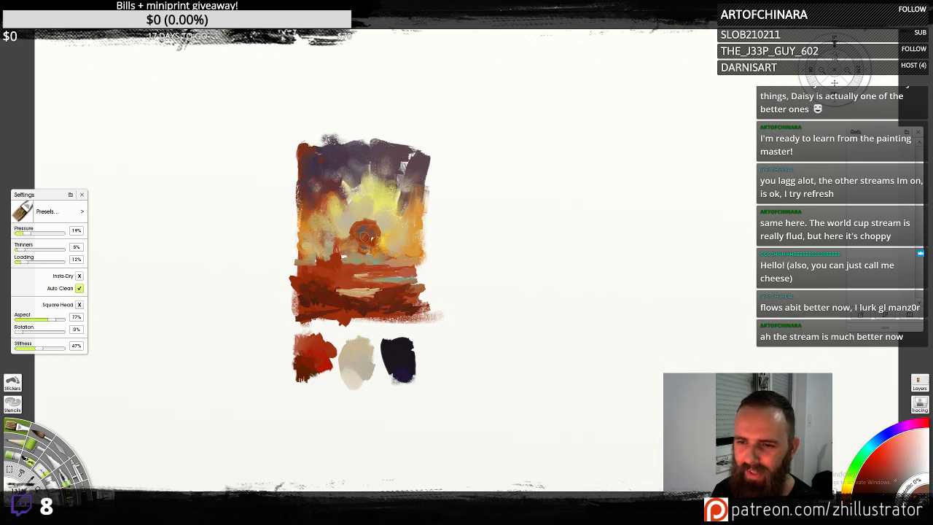
left_click(365, 231, "alt")
left_click(366, 232, "alt")
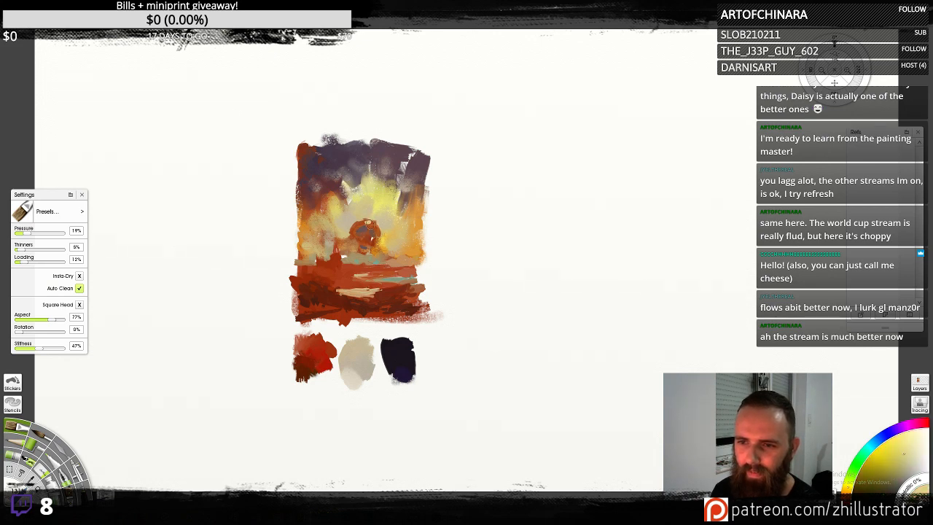
left_click(365, 222, "alt")
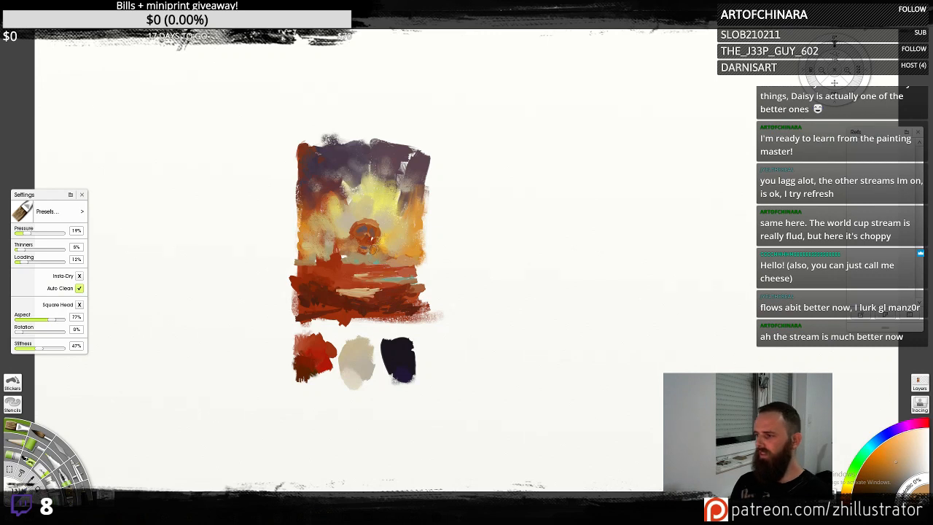
- With the wax crayon, soften the disc and the glow around it using sampled red, orange and pale yellow tones
key("e")
left_click(366, 229, "alt")
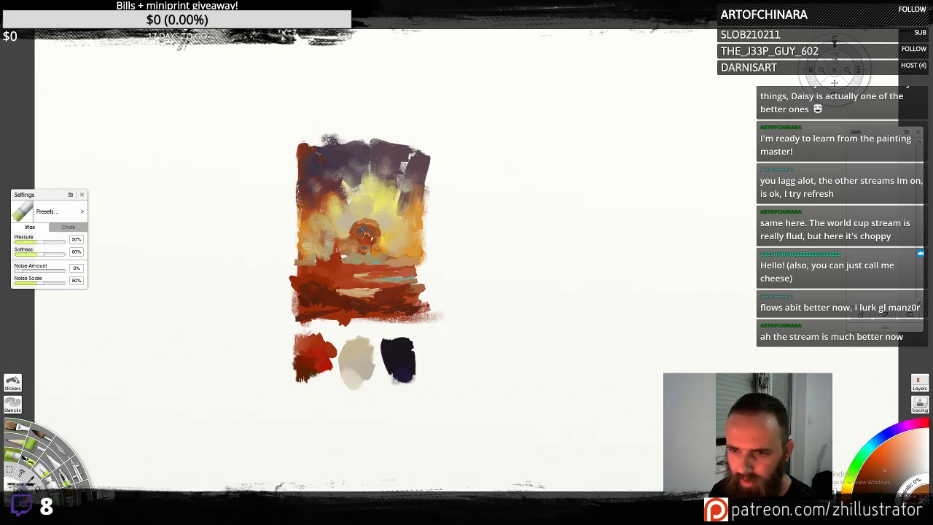
left_click(361, 247, "alt")
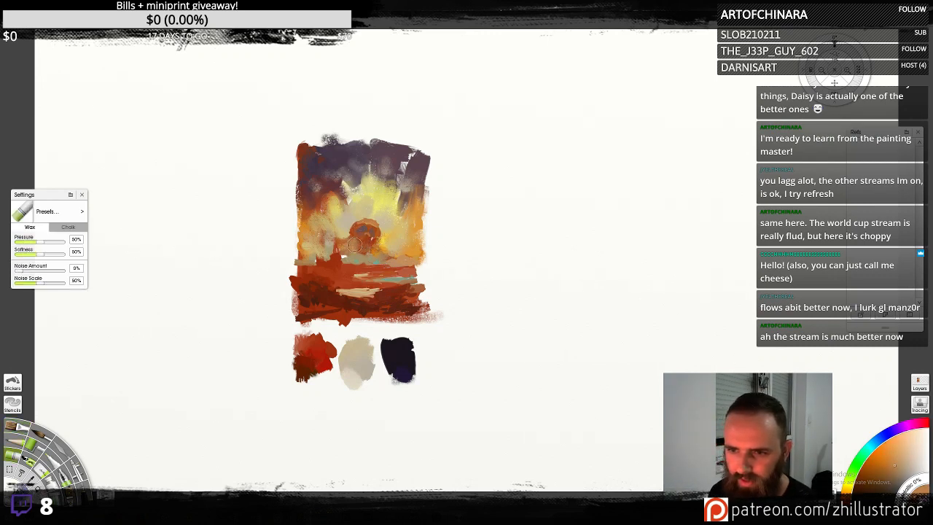
left_click_drag(382, 255, 397, 254)
left_click(398, 255, "alt")
left_click(363, 228, "alt")
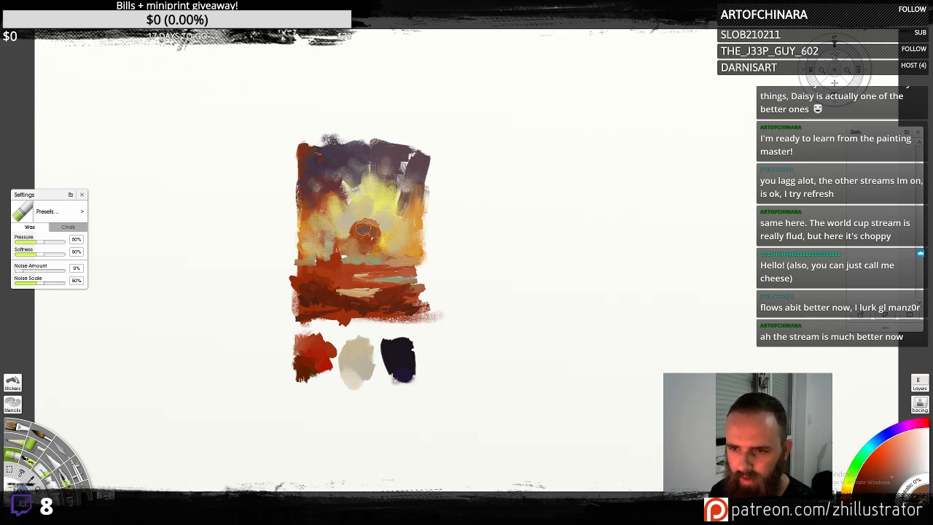
left_click(382, 221, "alt")
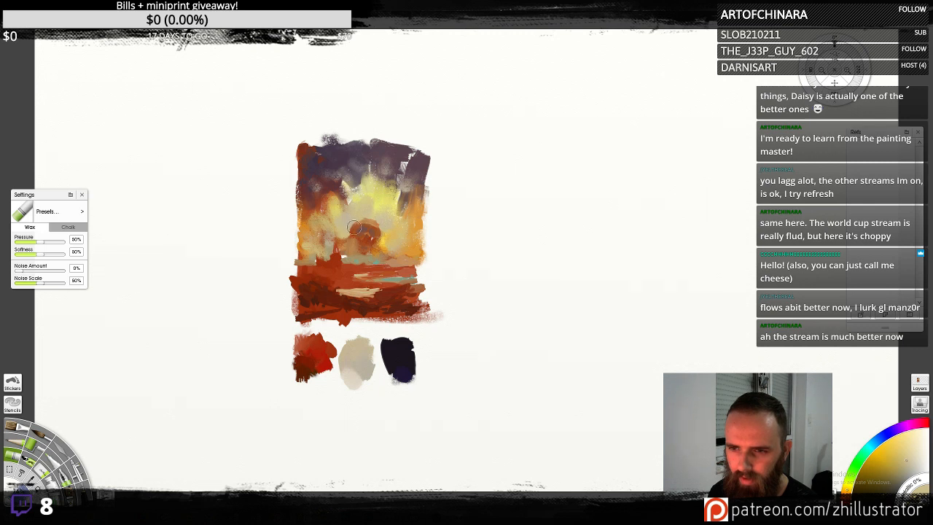
- Airbrush a Color Dodge glow around the disc and bring back the wax crayon for blending
key("a")
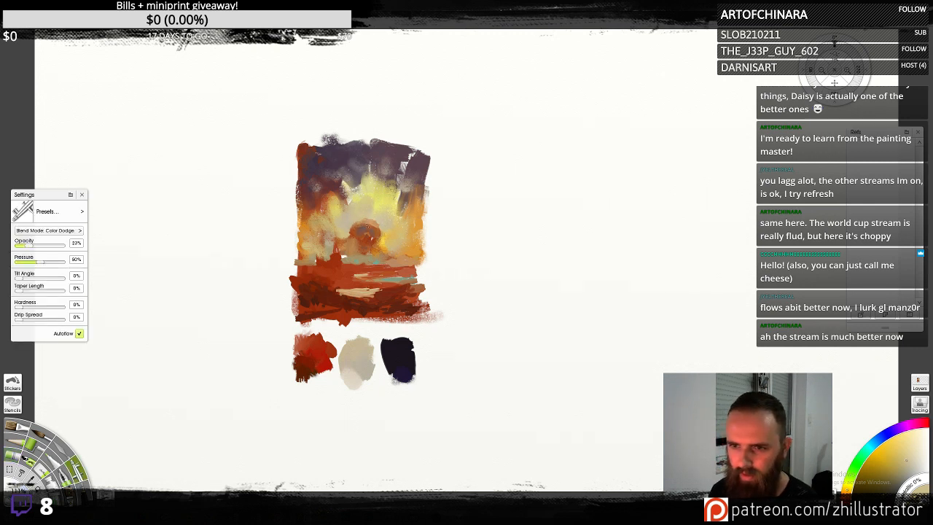
left_click_drag(367, 226, 332, 229)
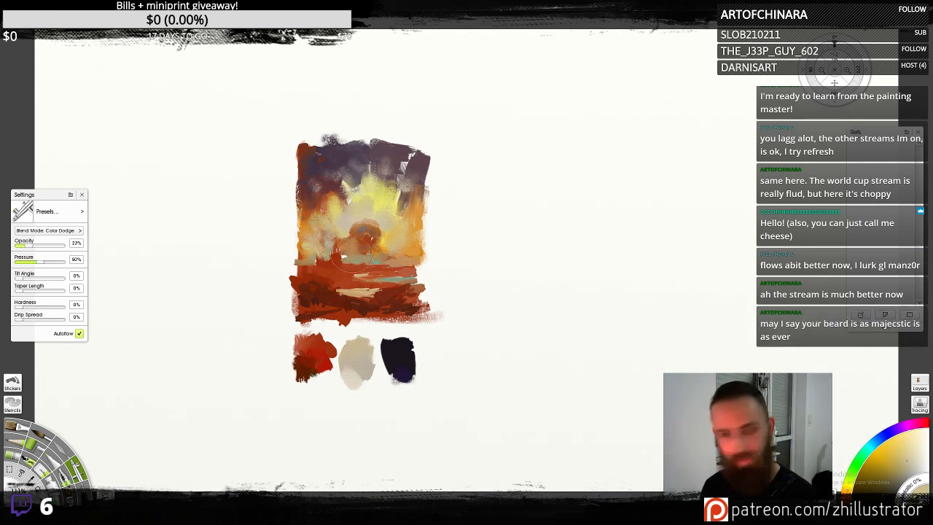
key("w")
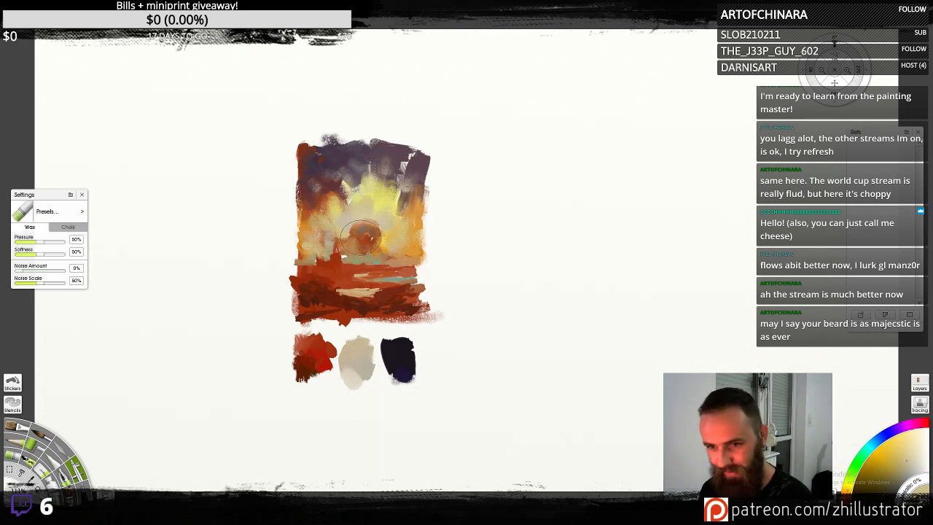
- With the oil brush, build up the red-brown shapes along the horizon using colours sampled from the foreground
key("o")
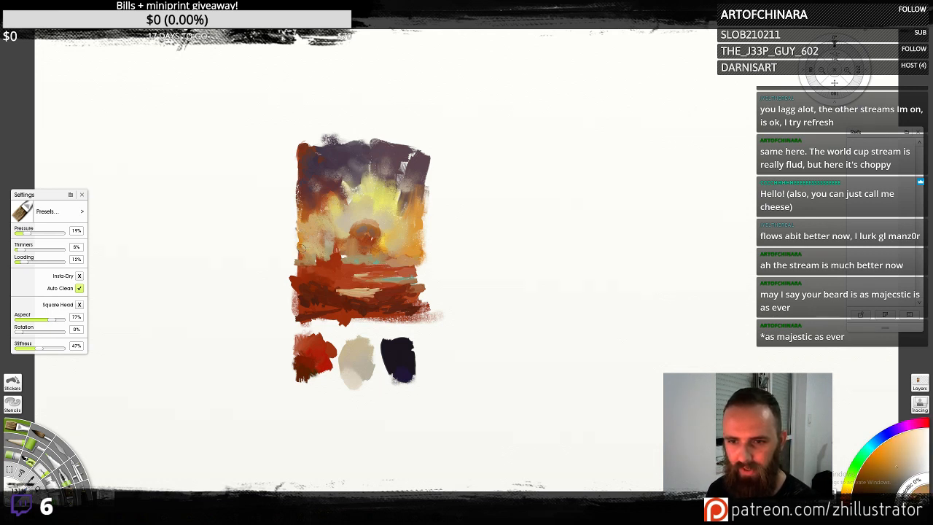
left_click(326, 274, "alt")
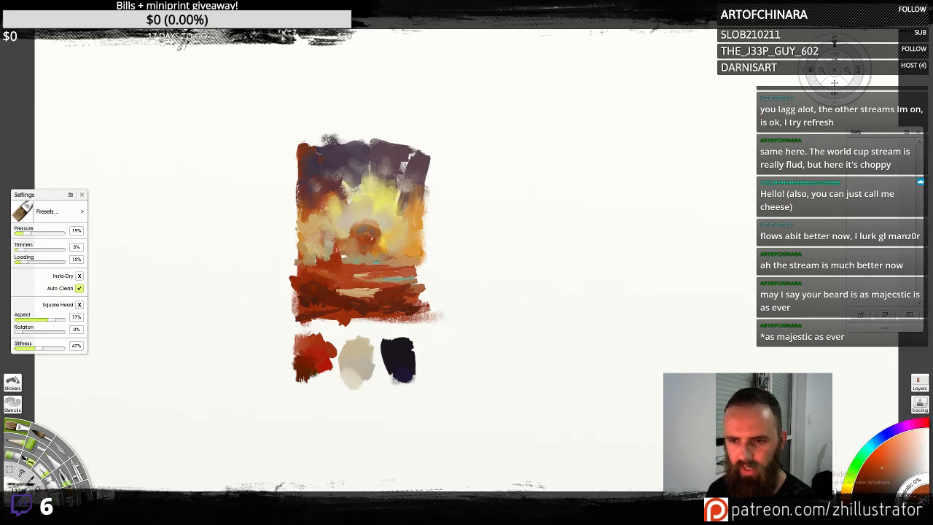
left_click(332, 265, "alt")
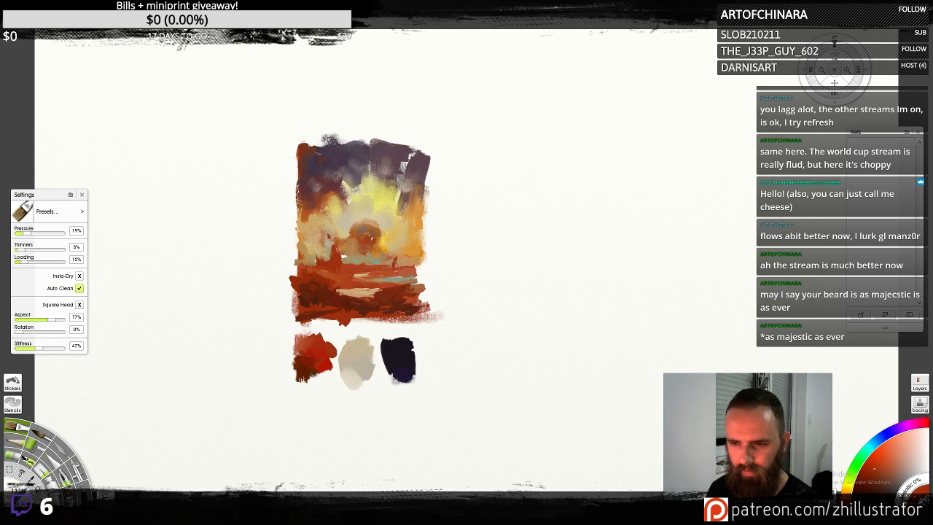
- Sample dark red and paint broad strokes over the lower-right edge of the red foreground
left_click(399, 290, "alt")
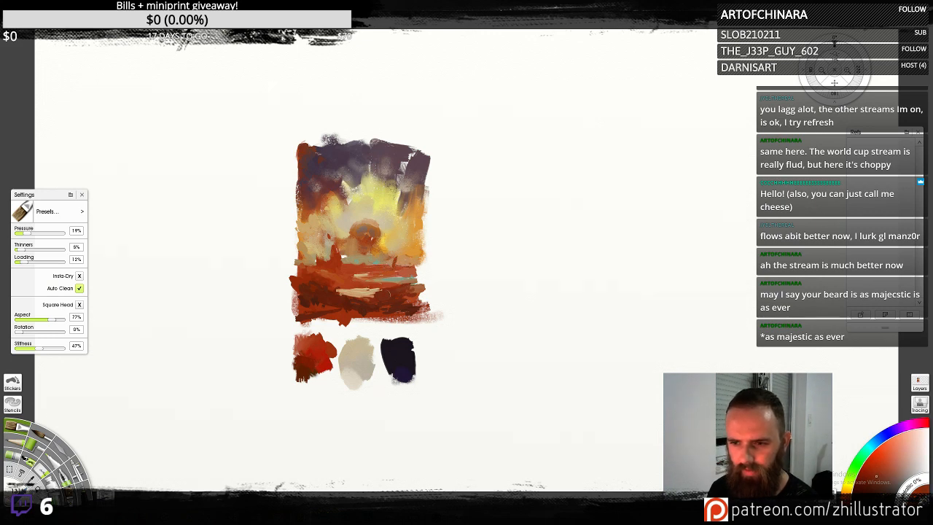
left_click_drag(402, 306, 419, 305)
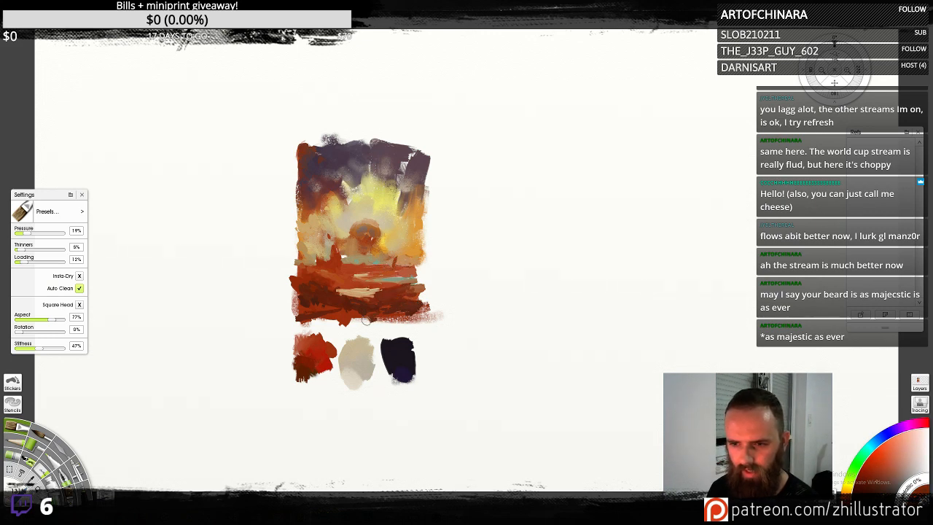
mouse_move(368, 319)
left_mouse_down()
mouse_move(426, 318)
mouse_move(416, 304)
left_mouse_up()
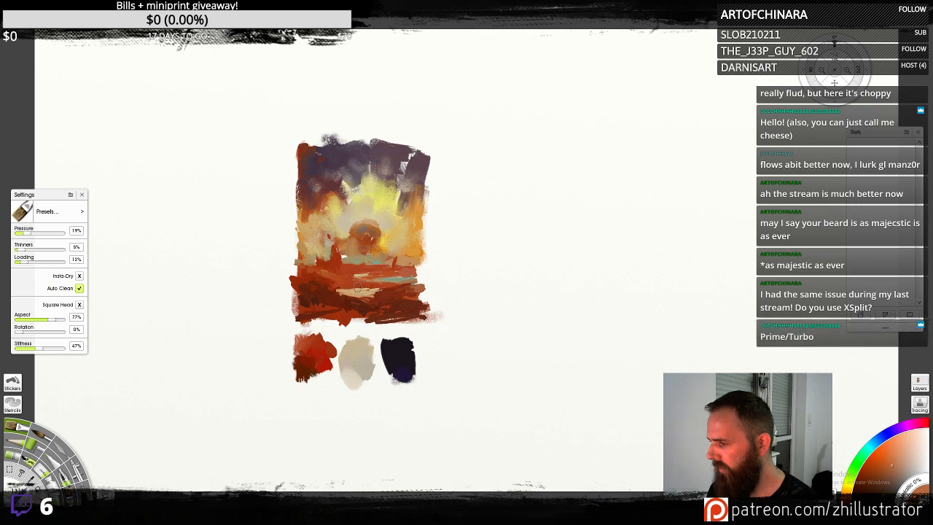
- Touch up the light streaks in the foreground and extend the purple sky to square off its upper-right corner
left_click(359, 291, "alt")
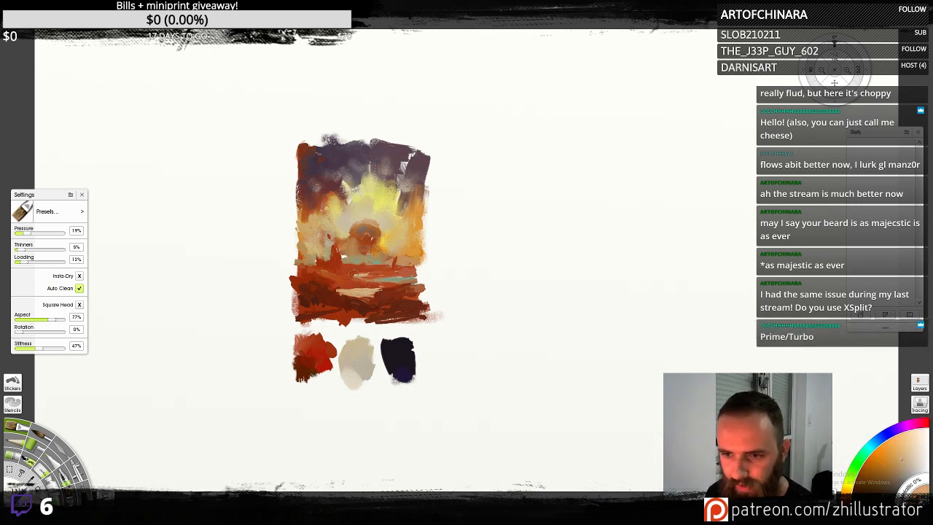
left_click(397, 146, "alt")
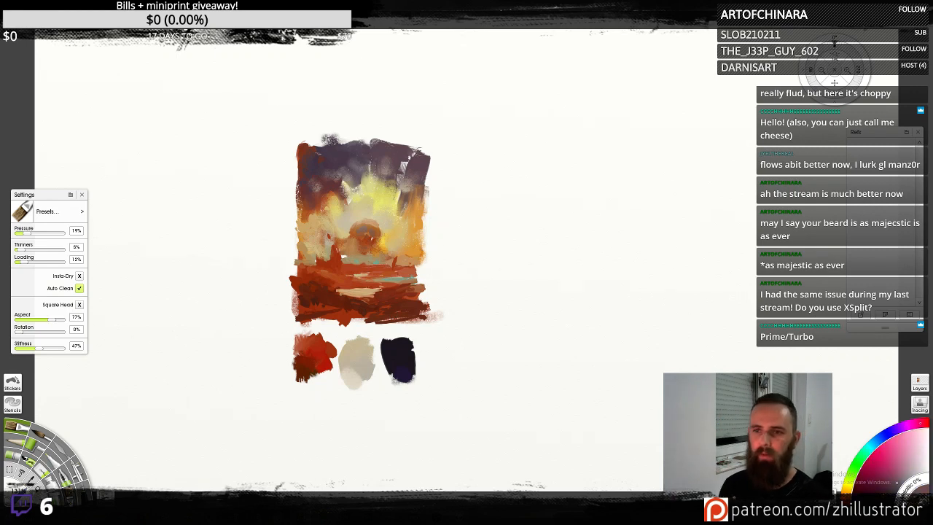
mouse_move(403, 148)
left_mouse_down()
mouse_move(413, 157)
mouse_move(430, 150)
left_mouse_up()
left_click(423, 198, "alt")
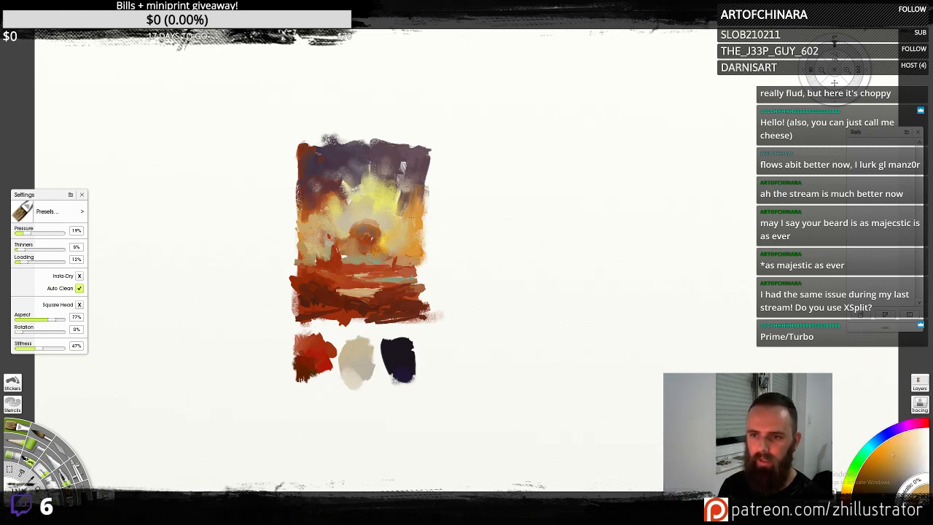
- Straighten the sky's right edge with orange and touch up both ends of the horizon using colours sampled from the study
mouse_move(422, 216)
left_mouse_down()
mouse_move(417, 259)
mouse_move(427, 279)
left_mouse_up()
left_click(414, 272, "alt")
left_click(410, 287, "alt")
left_click(313, 263, "alt")
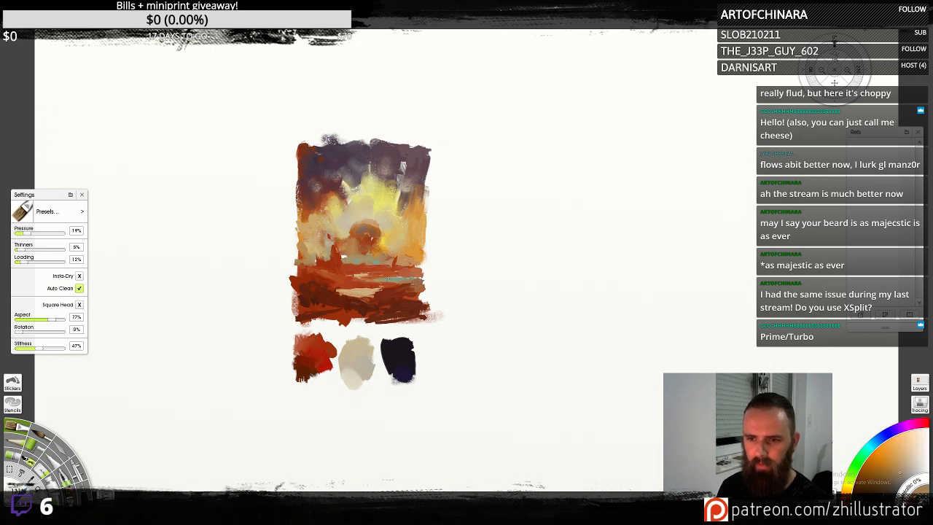
left_click(317, 277, "alt")
left_click_drag(319, 280, 303, 272)
left_click(318, 245, "alt")
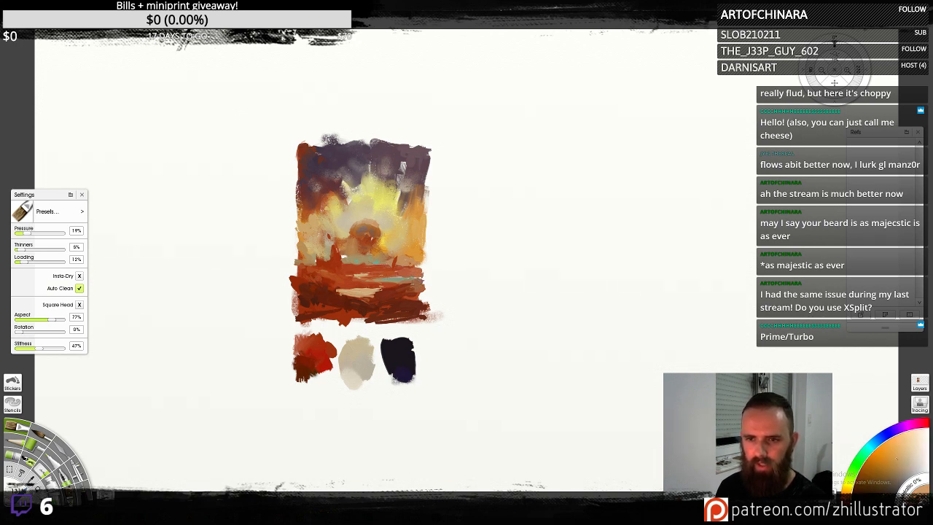
left_click(317, 208, "alt")
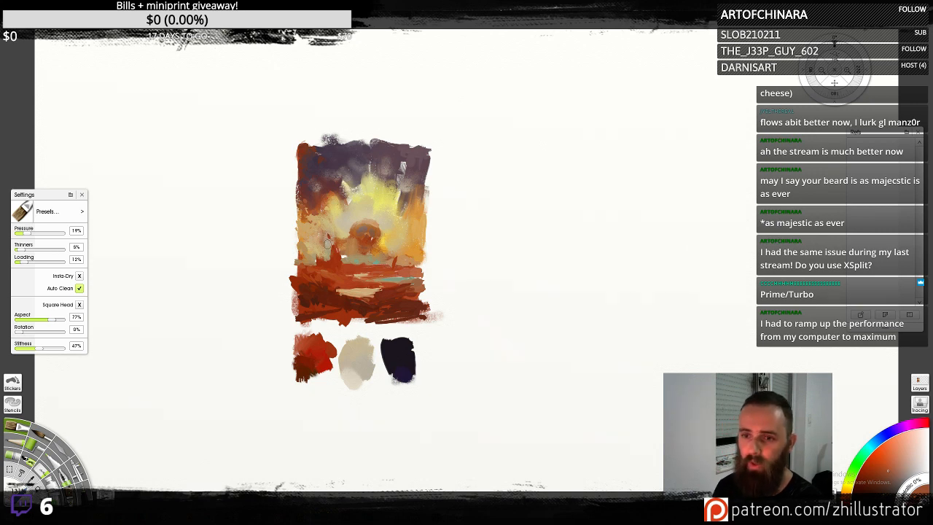
- Paint a sampled pale-yellow cloud patch left of the glow, and use the wax crayon to add softer light patches toward the left edge
left_click(357, 189, "alt")
left_click_drag(351, 189, 338, 187)
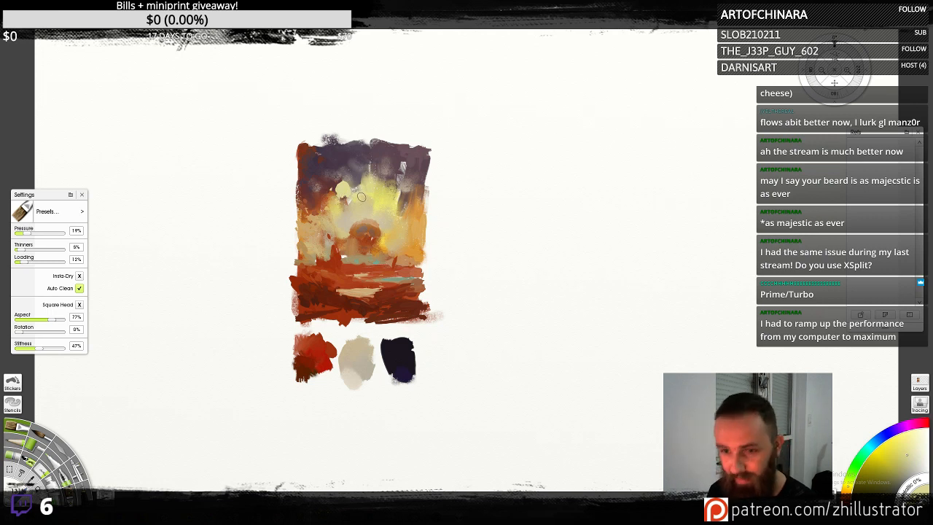
key("c")
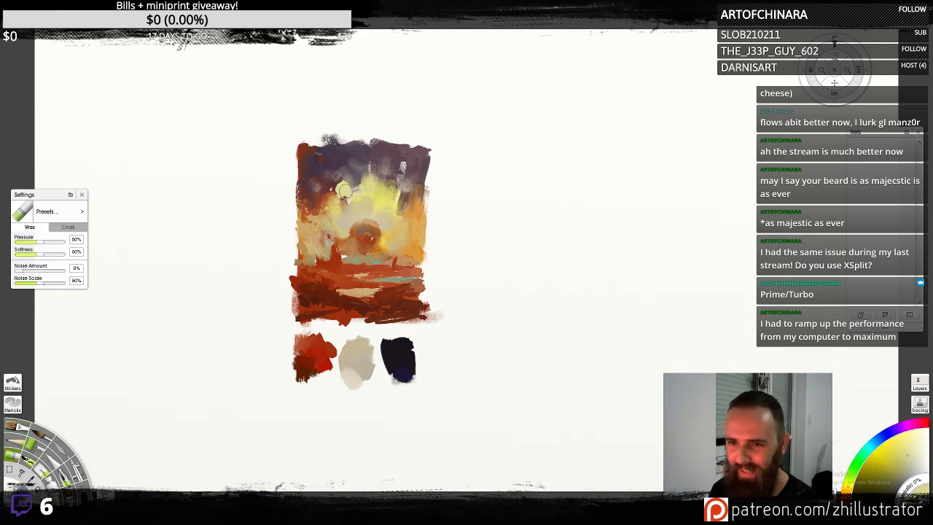
mouse_move(341, 191)
left_mouse_down()
mouse_move(412, 191)
mouse_move(311, 202)
left_mouse_up()
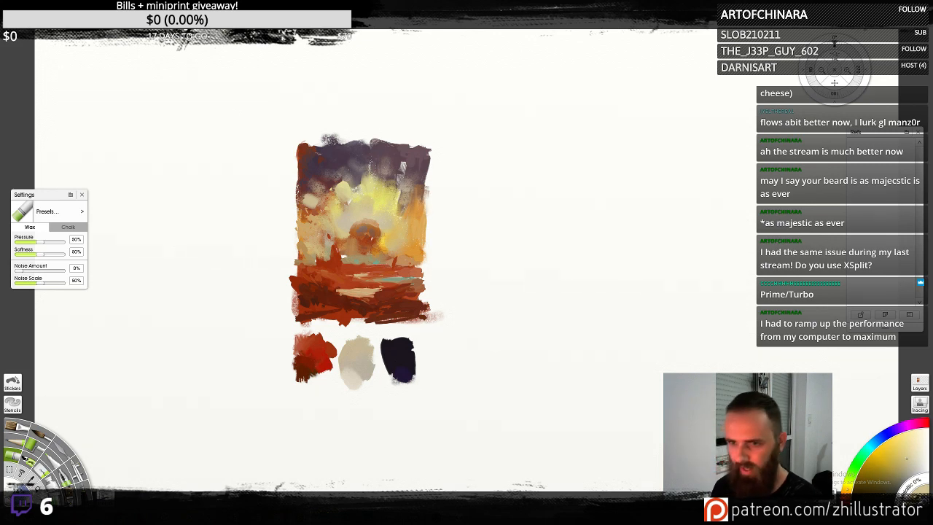
- Cover the light mark in the upper-right sky with sampled purple and square off both upper corners using the oil brush
left_click(323, 168, "alt")
left_click(318, 165, "alt")
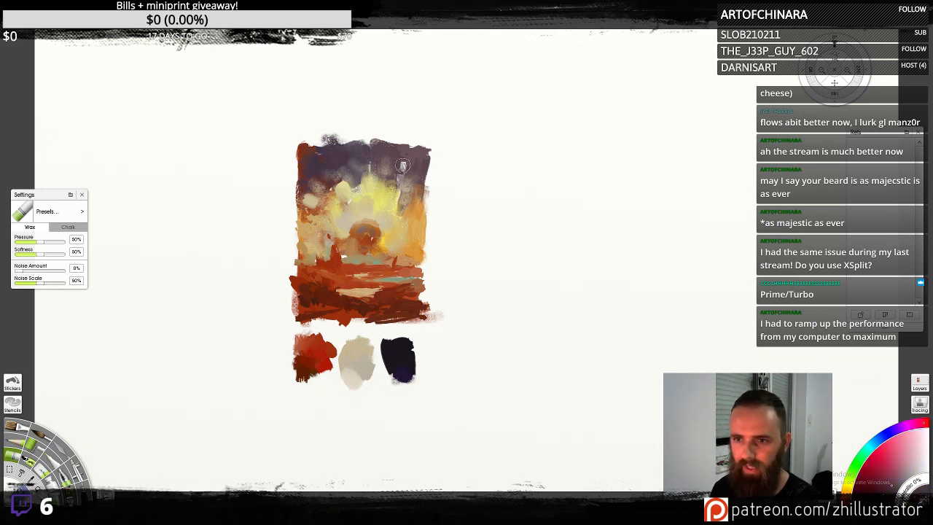
mouse_move(403, 165)
left_mouse_down()
mouse_move(421, 166)
mouse_move(400, 168)
left_mouse_up()
key("o")
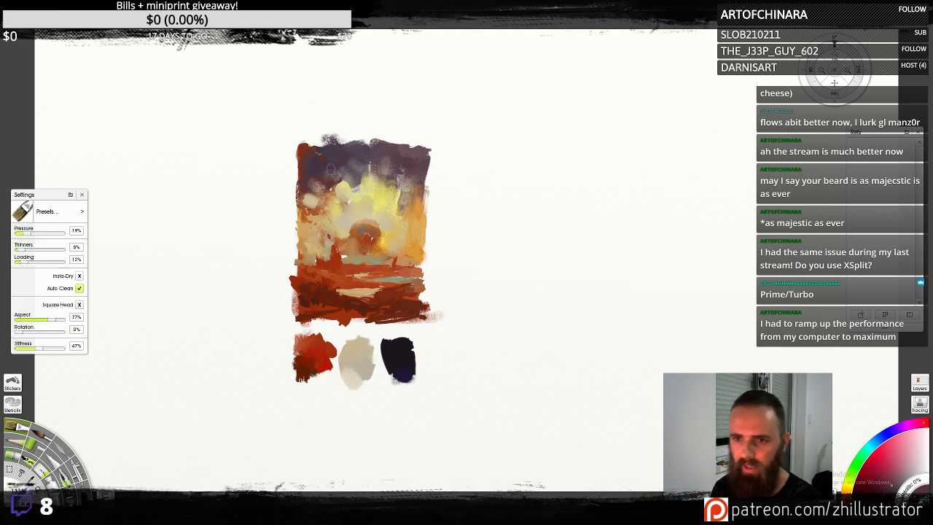
left_click_drag(298, 142, 301, 143)
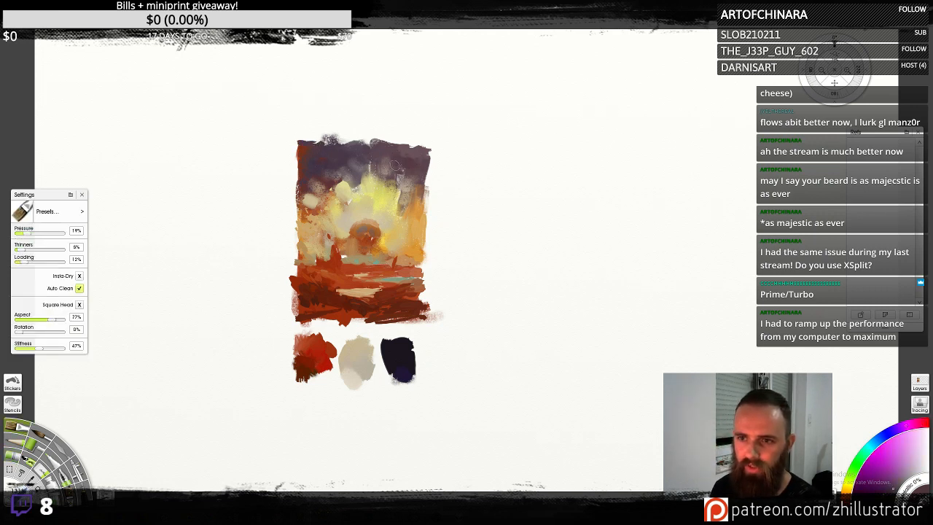
mouse_move(395, 166)
left_mouse_down()
mouse_move(411, 173)
mouse_move(385, 149)
mouse_move(428, 146)
left_mouse_up()
left_click(410, 158)
mouse_move(419, 148)
left_mouse_down()
mouse_move(405, 154)
mouse_move(423, 148)
mouse_move(411, 187)
left_mouse_up()
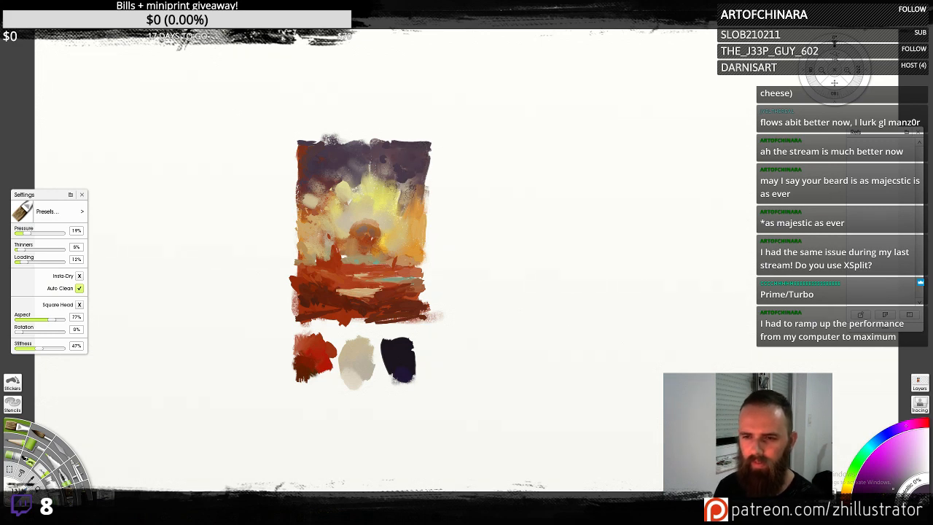
- Add small red-brown strokes at the base of the spire on the horizon using sampled reds, and pick a new orange
left_click(332, 269, "alt")
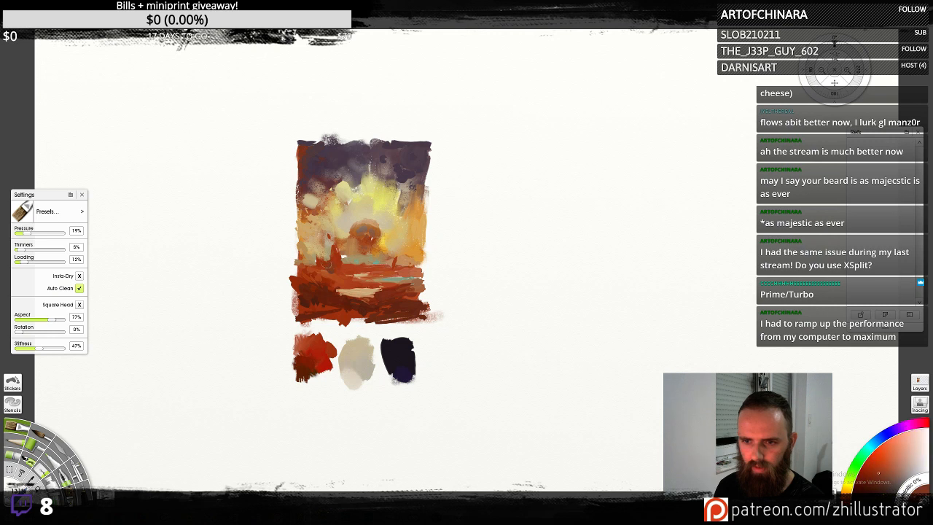
left_click(313, 271, "alt")
left_click(335, 273, "alt")
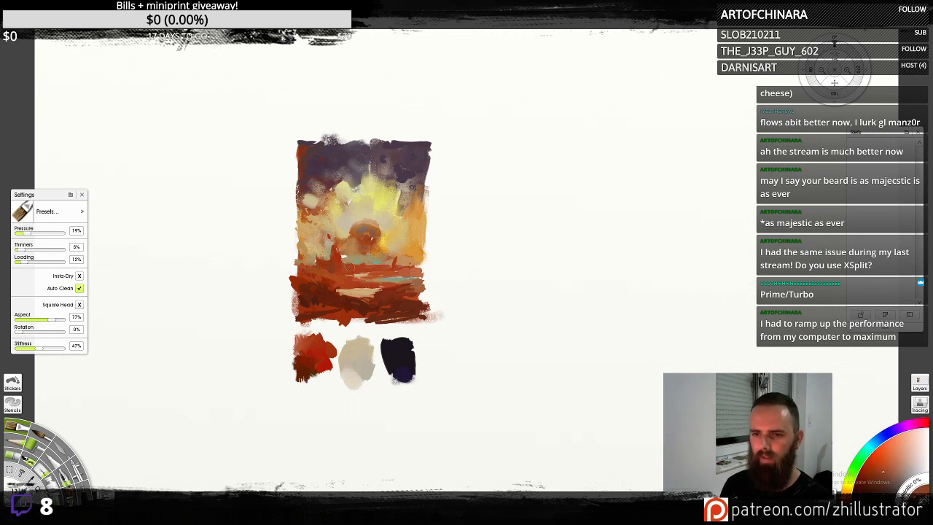
left_click_drag(343, 268, 355, 266)
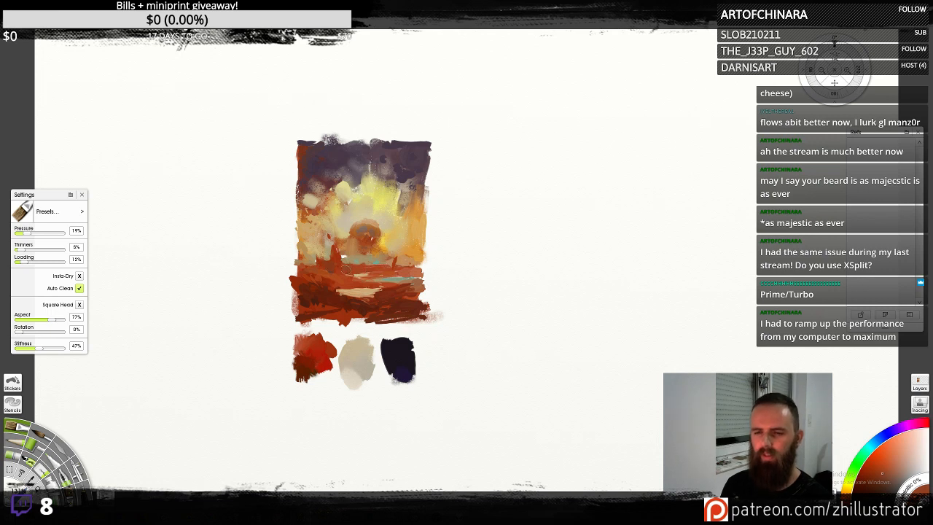
left_click(893, 466)
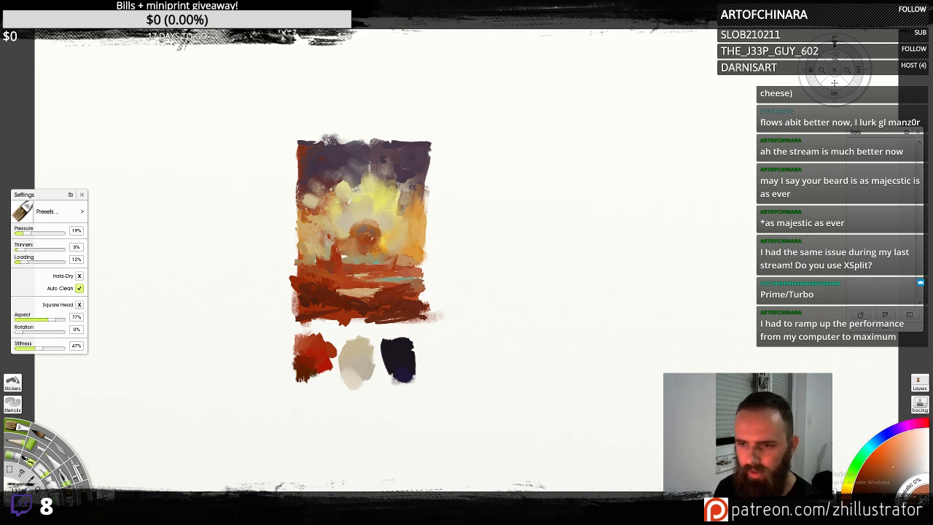
- Refine the streaks at the right of the horizon and the area around the sun with sampled red, orange and yellow
left_click(399, 269, "alt")
left_click(390, 266, "alt")
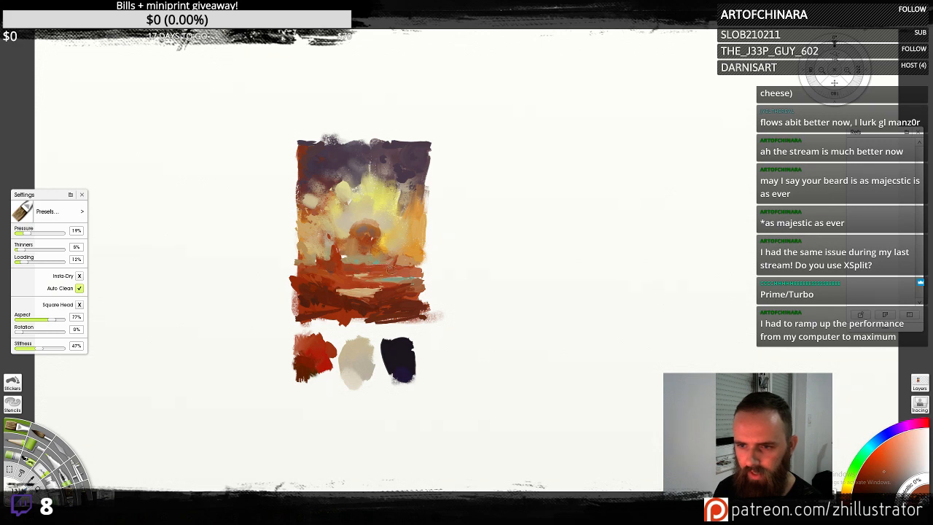
left_click(403, 271, "alt")
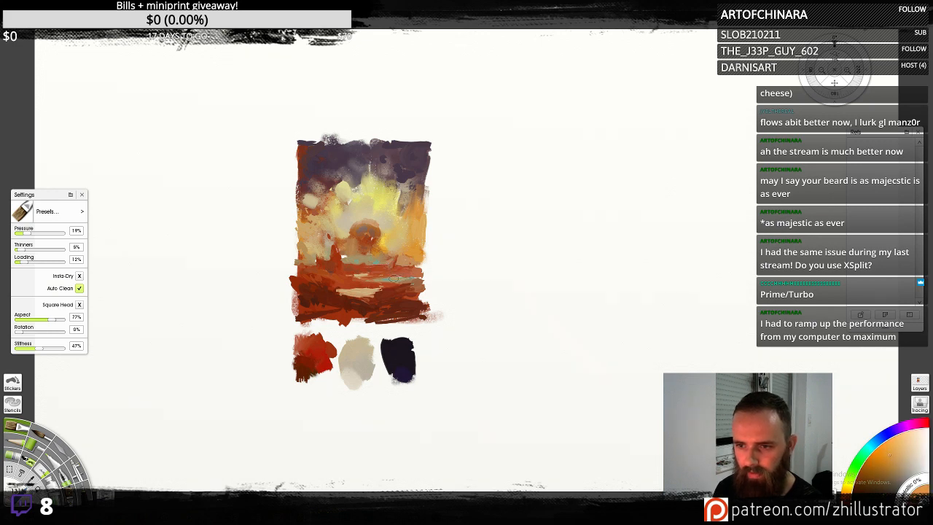
left_click(402, 261, "alt")
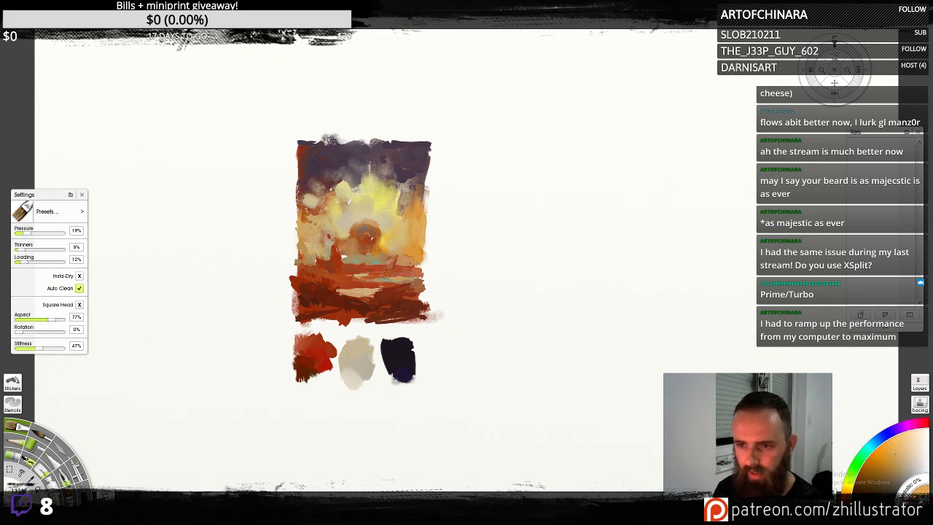
left_click(388, 201, "alt")
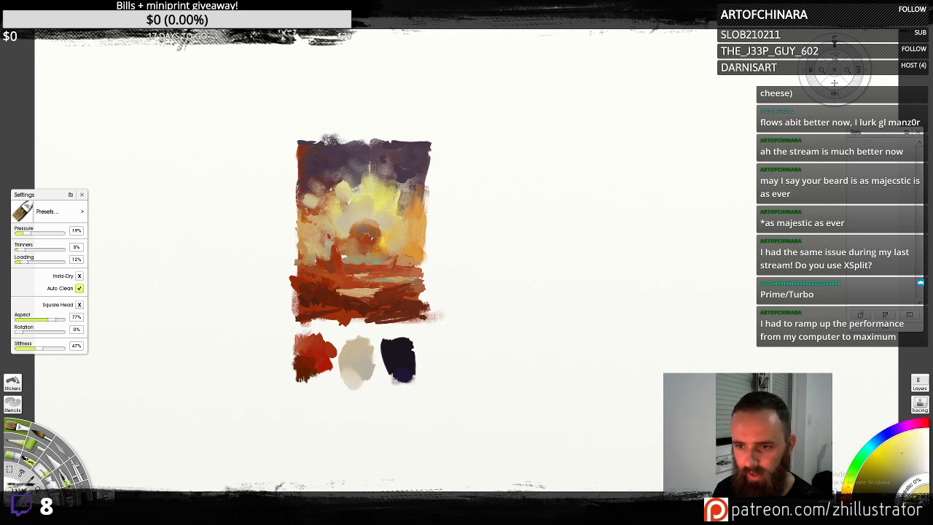
left_click(367, 228, "alt")
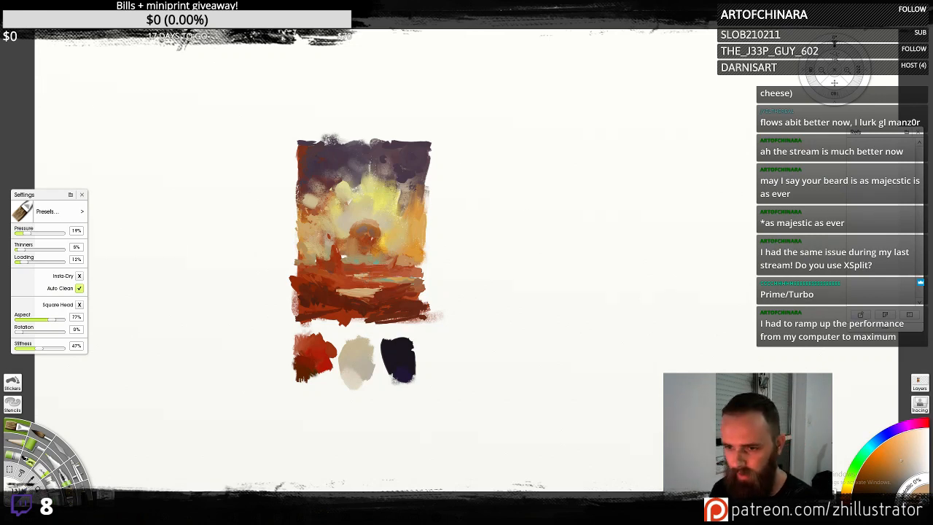
- Try the oil brush, wax crayon and pencil with test strokes on the blank canvas beside the study, undoing each one
mouse_move(470, 142)
left_mouse_down()
mouse_move(470, 219)
mouse_move(495, 155)
left_mouse_up()
key("ctrl+z")
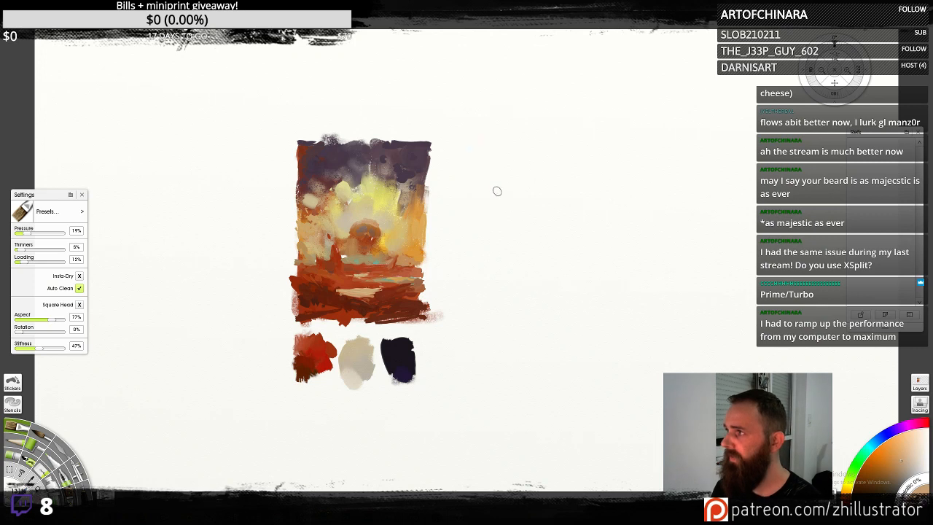
key("c")
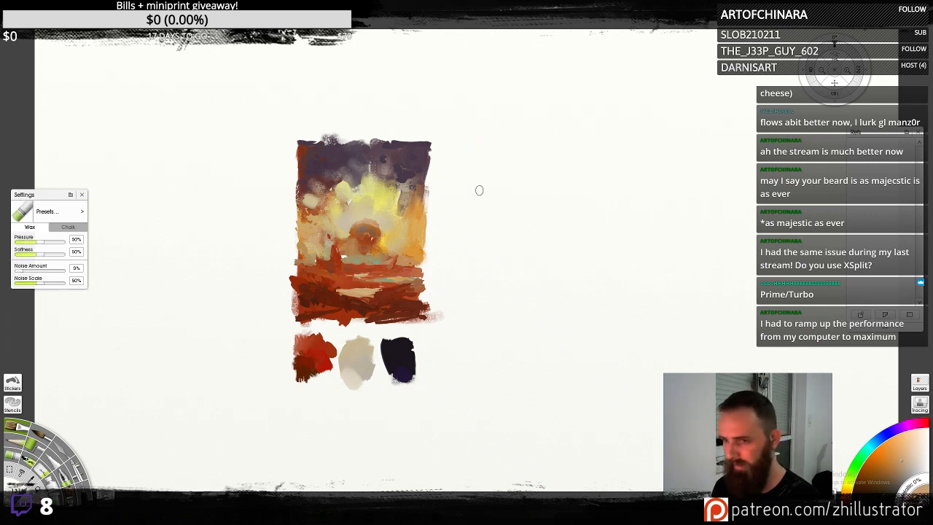
mouse_move(477, 181)
left_mouse_down()
mouse_move(481, 214)
mouse_move(505, 148)
mouse_move(471, 163)
mouse_move(477, 130)
mouse_move(470, 208)
mouse_move(470, 244)
left_mouse_up()
key("ctrl+z")
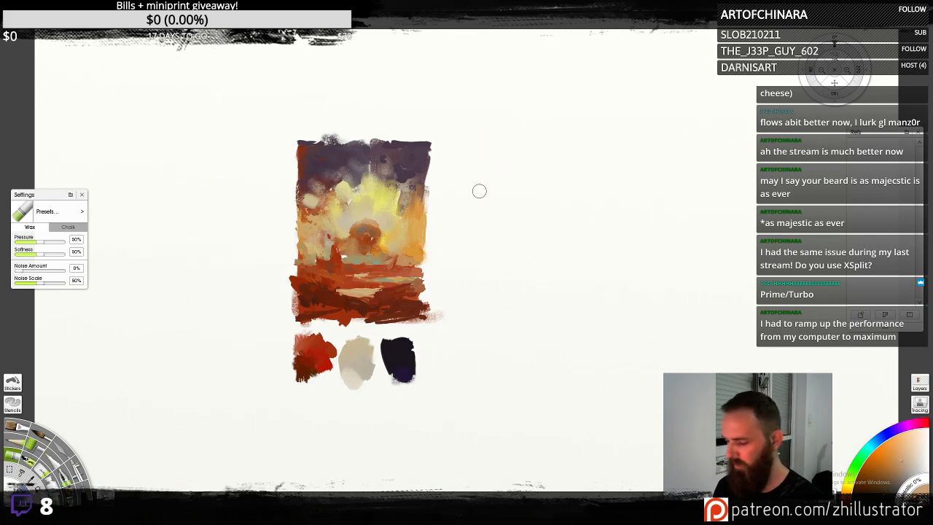
key("p")
mouse_move(476, 191)
left_mouse_down()
mouse_move(506, 171)
mouse_move(494, 180)
mouse_move(483, 166)
mouse_move(480, 133)
mouse_move(485, 197)
left_mouse_up()
key("ctrl+z")
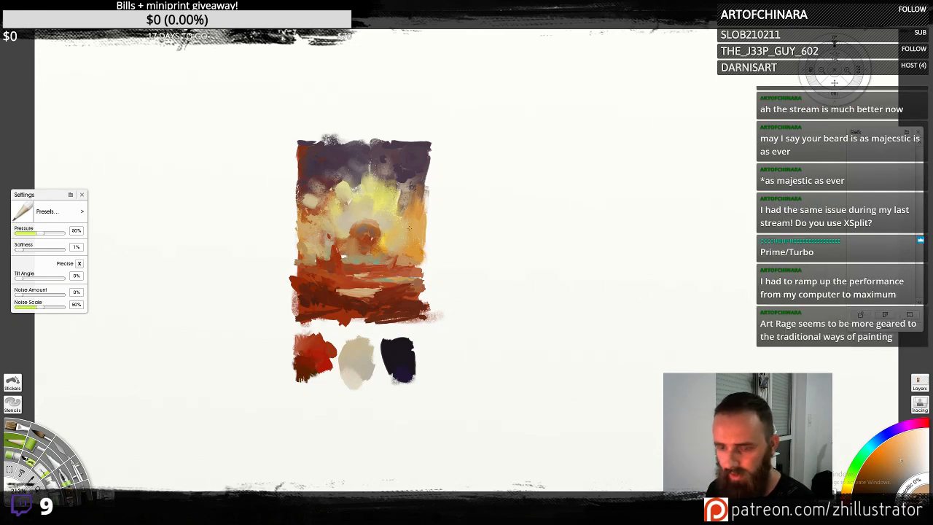
- Blend sampled light orange beside the spire with the wax crayon and extend the sky's lower-left edge with the oil brush
key("c")
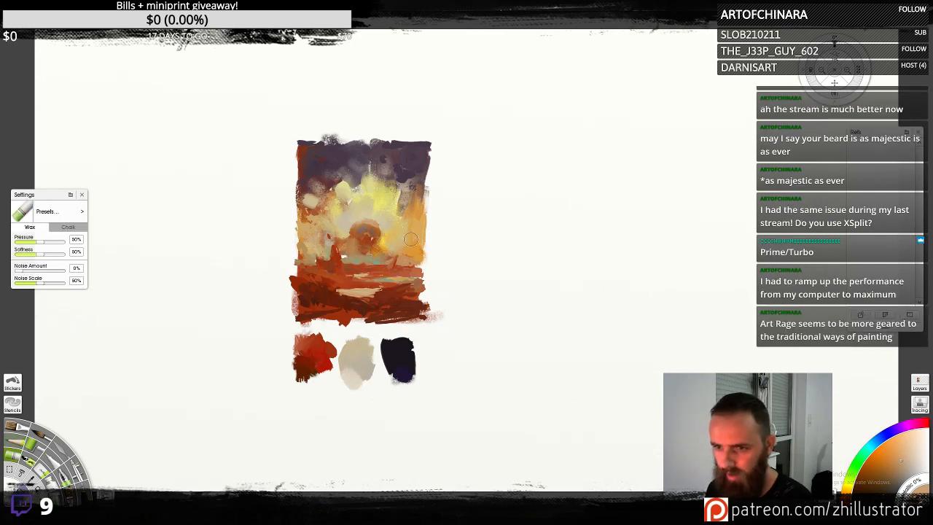
left_click(393, 238, "alt")
left_click_drag(332, 242, 338, 240)
key("o")
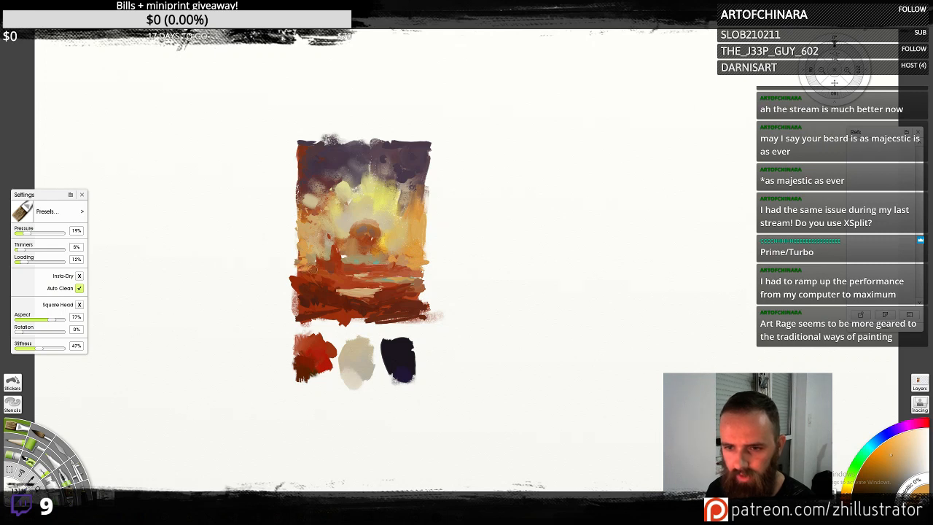
left_click_drag(298, 235, 294, 268)
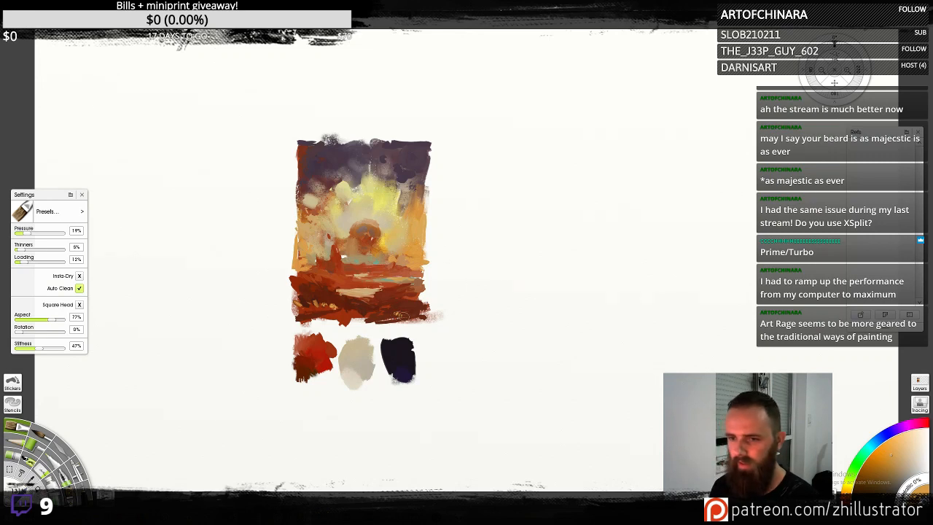
- Sample the dark purple swatch and block in a tall, jagged silhouette with loose marks above it, right of the sunset study
left_click(403, 355, "alt")
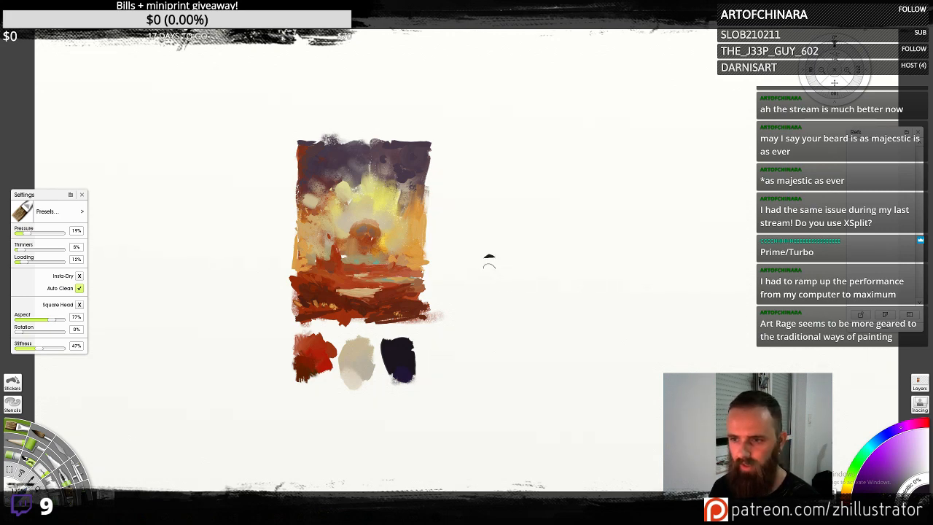
left_click_drag(489, 260, 539, 306)
left_click_drag(554, 263, 562, 314)
mouse_move(540, 241)
left_mouse_down()
mouse_move(504, 215)
mouse_move(485, 303)
left_mouse_up()
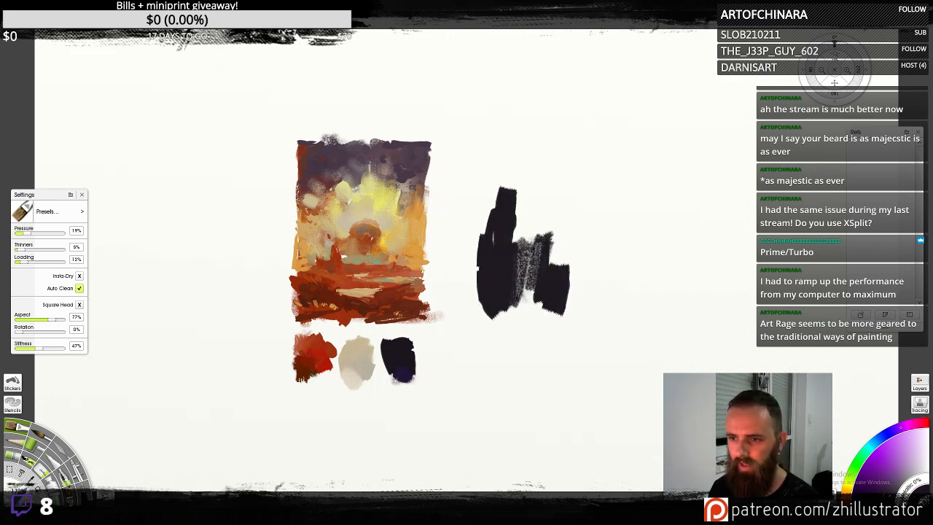
left_click_drag(478, 224, 458, 321)
left_click_drag(452, 231, 446, 322)
left_click_drag(523, 301, 557, 309)
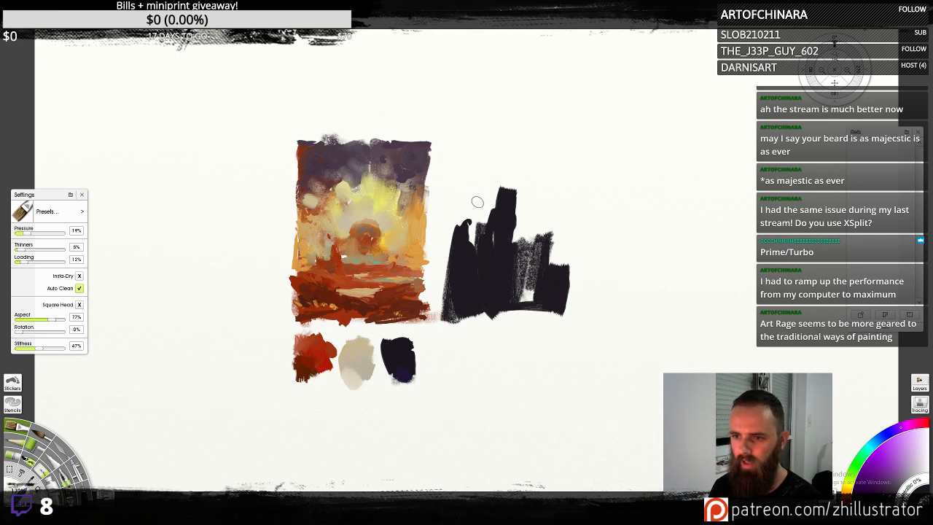
left_click_drag(477, 217, 470, 237)
mouse_move(455, 204)
left_mouse_down()
mouse_move(447, 261)
mouse_move(450, 169)
mouse_move(465, 167)
mouse_move(485, 198)
left_mouse_up()
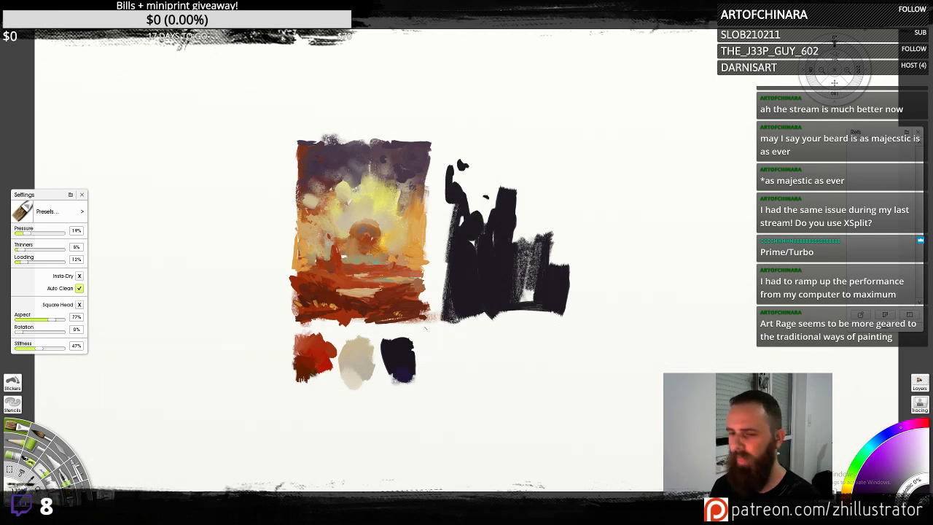
- Sample the beige swatch and paint light strokes over the middle and top of the dark silhouette and in the space beside it
left_click(358, 359, "alt")
left_click_drag(515, 226, 515, 242)
mouse_move(517, 275)
left_mouse_down()
mouse_move(526, 284)
mouse_move(527, 246)
left_mouse_up()
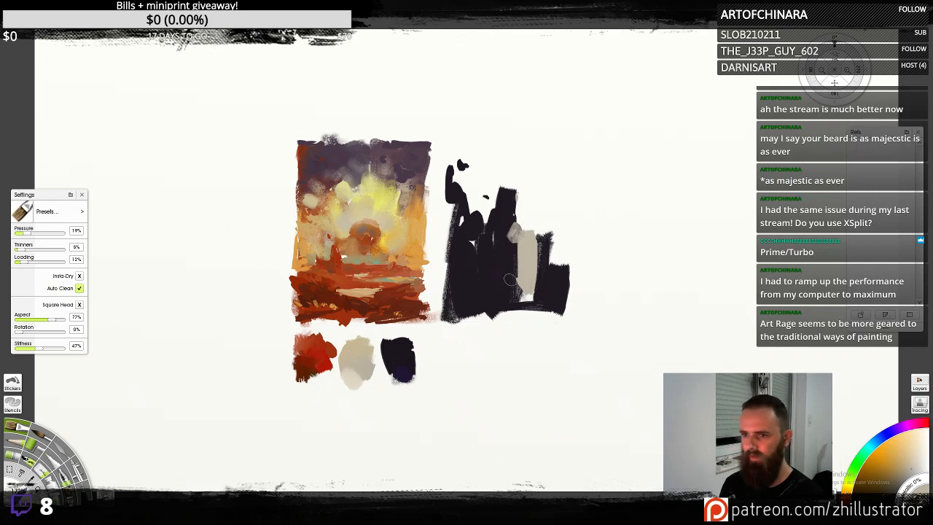
left_click_drag(513, 279, 524, 269)
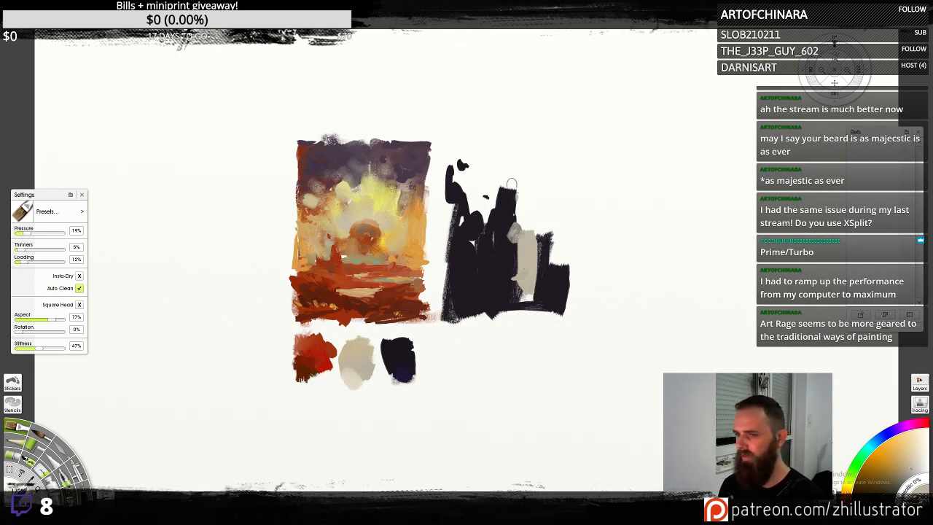
mouse_move(491, 186)
left_mouse_down()
mouse_move(478, 213)
mouse_move(464, 169)
left_mouse_up()
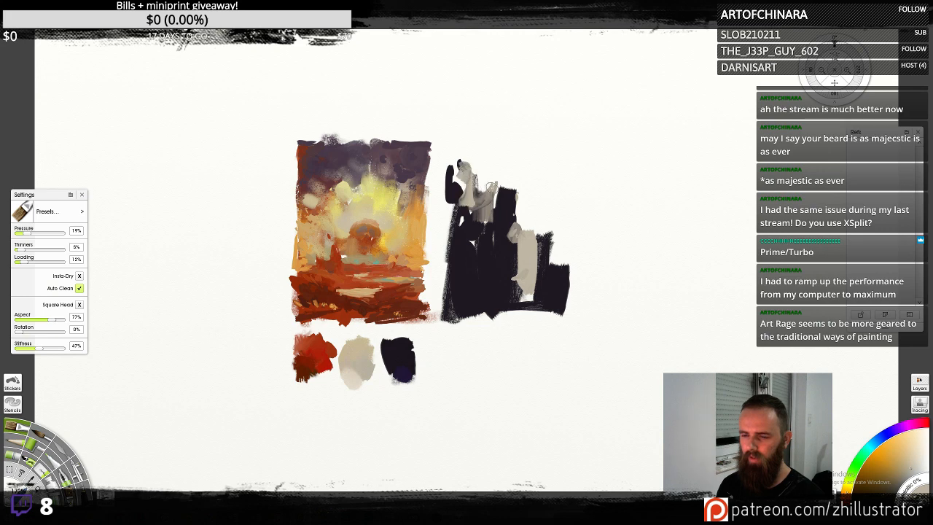
mouse_move(542, 231)
left_mouse_down()
mouse_move(556, 182)
mouse_move(561, 216)
left_mouse_up()
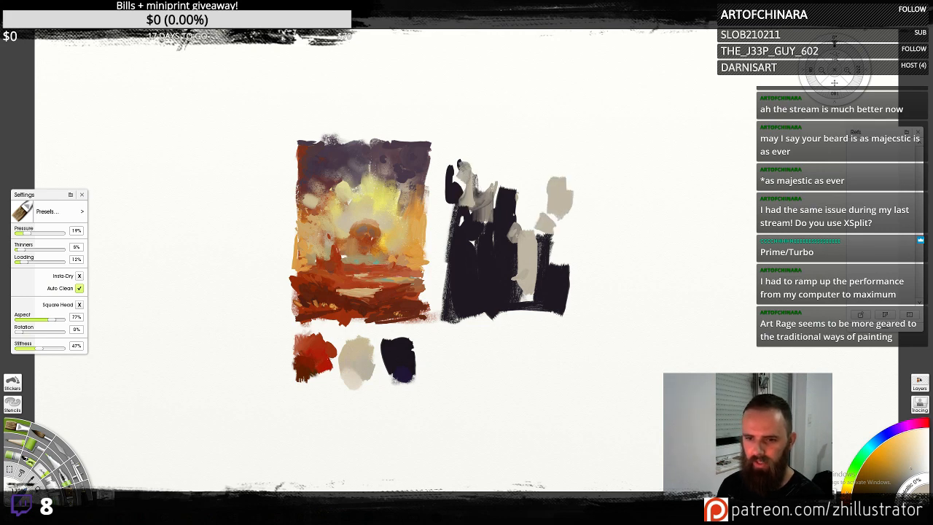
- Pick a muted red and paint a round disc above the dark silhouette
left_click(888, 467)
mouse_move(494, 182)
left_mouse_down()
mouse_move(529, 176)
mouse_move(511, 176)
mouse_move(531, 184)
mouse_move(526, 195)
mouse_move(496, 165)
mouse_move(535, 156)
mouse_move(540, 168)
mouse_move(515, 156)
left_mouse_up()
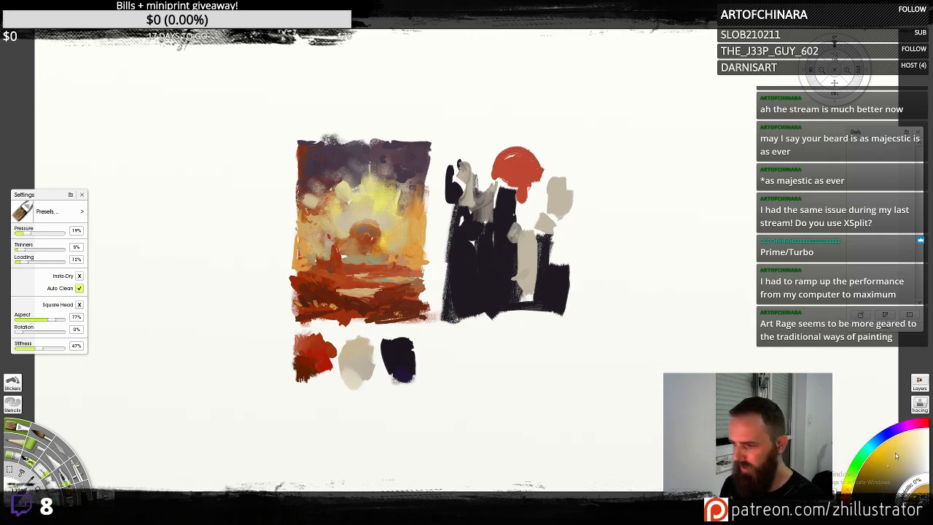
- Cover most of the red disc with light orange and paint pale grey strokes beside the dark silhouette and above its upper-left part
mouse_move(545, 180)
left_mouse_down()
mouse_move(508, 140)
mouse_move(525, 173)
left_mouse_up()
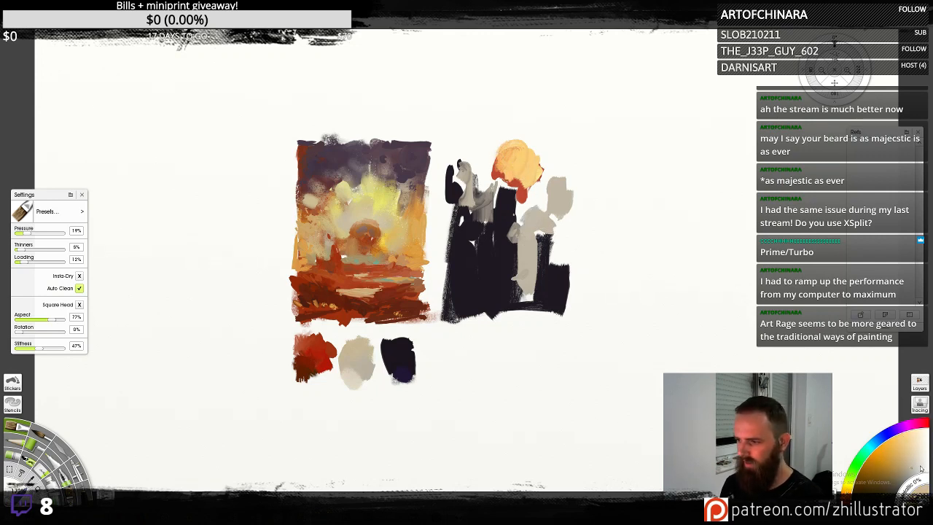
mouse_move(547, 210)
left_mouse_down()
mouse_move(531, 216)
mouse_move(533, 232)
left_mouse_up()
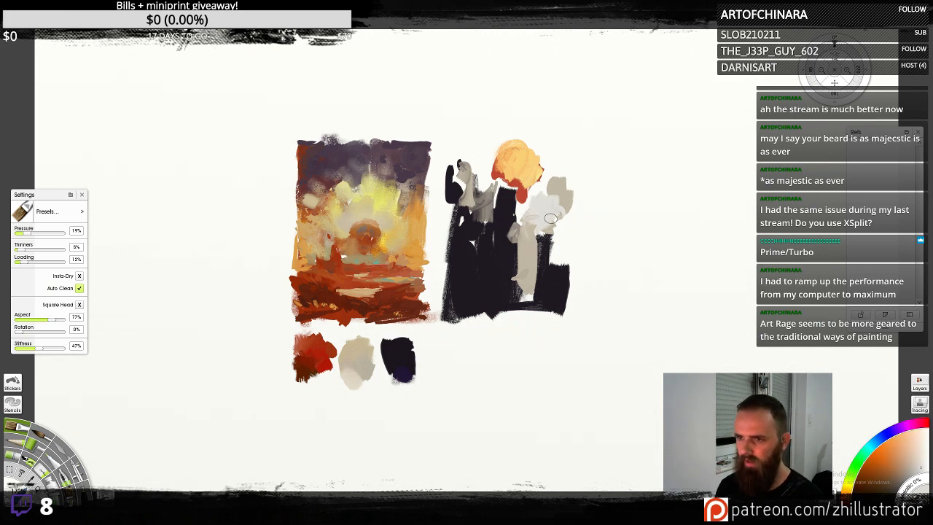
mouse_move(551, 218)
left_mouse_down()
mouse_move(560, 205)
mouse_move(547, 204)
left_mouse_up()
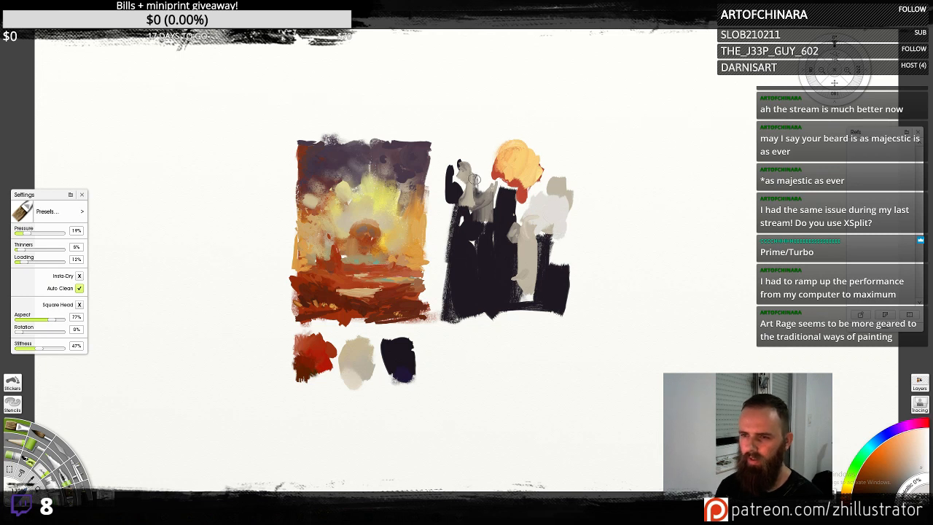
mouse_move(474, 179)
left_mouse_down()
mouse_move(463, 159)
mouse_move(464, 134)
mouse_move(464, 161)
mouse_move(470, 143)
mouse_move(486, 169)
mouse_move(490, 161)
mouse_move(476, 143)
mouse_move(471, 177)
mouse_move(464, 166)
mouse_move(455, 186)
mouse_move(464, 196)
mouse_move(453, 162)
left_mouse_up()
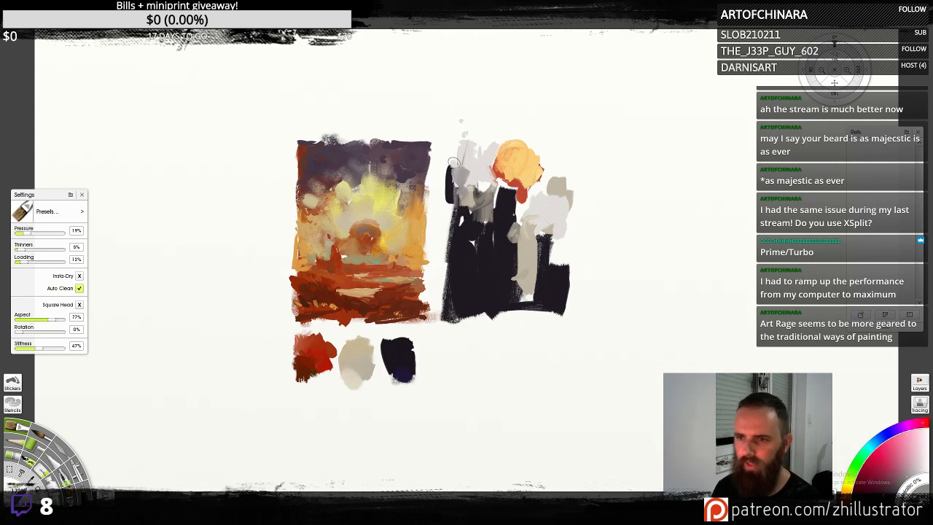
- Sample greys and the dark tone from the second study and paint strokes over the silhouette's top, right side and base
left_click(461, 197, "alt")
left_click_drag(484, 204, 491, 221)
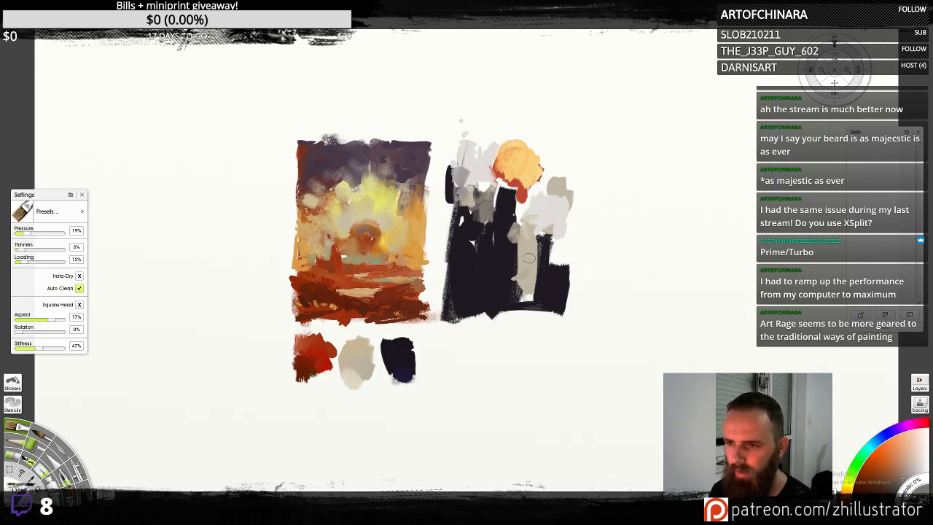
mouse_move(527, 257)
left_mouse_down()
mouse_move(522, 280)
mouse_move(522, 244)
mouse_move(518, 271)
mouse_move(533, 275)
mouse_move(531, 291)
mouse_move(536, 269)
mouse_move(565, 261)
left_mouse_up()
left_click(558, 224, "alt")
left_click_drag(557, 229, 565, 241)
left_click(556, 293, "alt")
mouse_move(557, 309)
left_mouse_down()
mouse_move(482, 306)
mouse_move(571, 313)
mouse_move(515, 318)
mouse_move(574, 316)
mouse_move(562, 279)
mouse_move(570, 305)
left_mouse_up()
mouse_move(570, 305)
left_mouse_down()
mouse_move(575, 268)
mouse_move(574, 280)
left_mouse_up()
- Sample the pale grey sky tone and pick a lighter off-white to fill in the sky above and around the orange disc
left_click(473, 152, "alt")
mouse_move(468, 148)
left_mouse_down()
mouse_move(460, 133)
mouse_move(497, 125)
mouse_move(479, 150)
mouse_move(510, 131)
mouse_move(512, 118)
left_mouse_up()
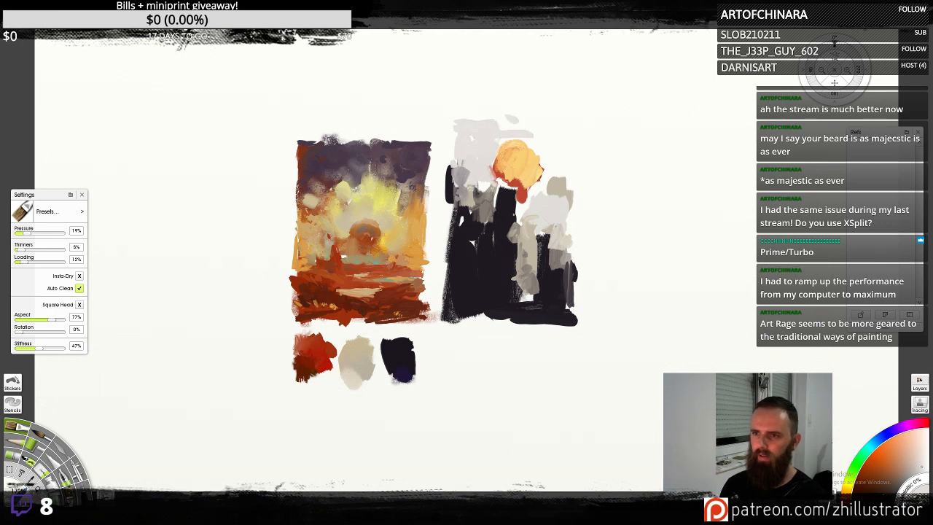
left_click(925, 462)
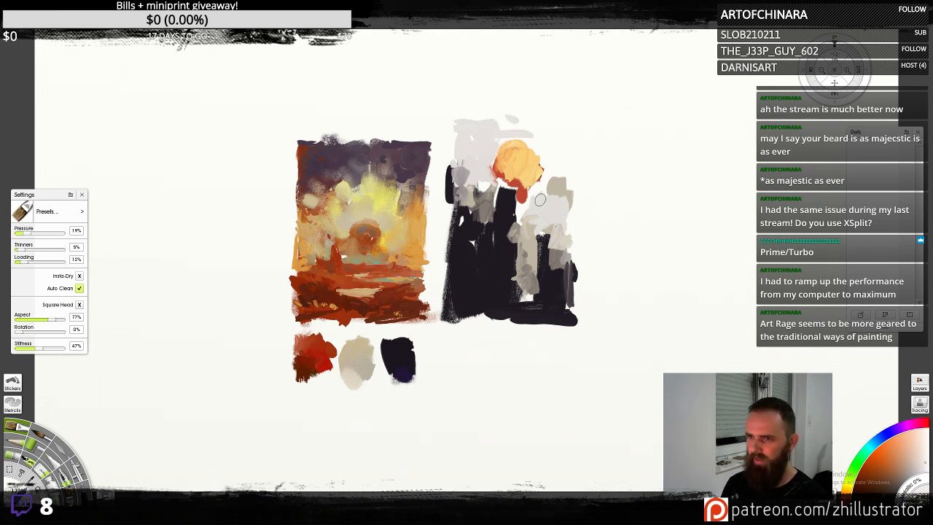
mouse_move(494, 129)
left_mouse_down()
mouse_move(460, 126)
mouse_move(486, 141)
mouse_move(526, 136)
mouse_move(523, 126)
mouse_move(538, 122)
mouse_move(560, 137)
left_mouse_up()
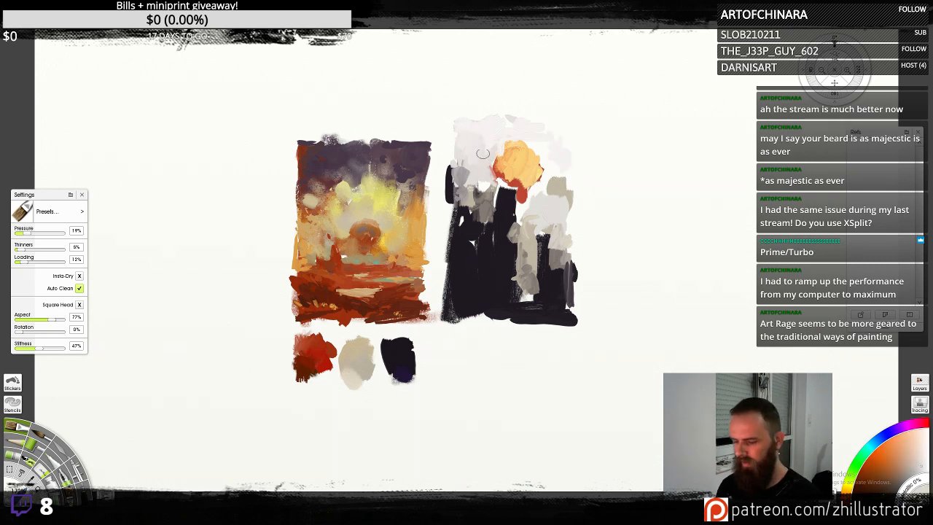
- Blend the second study's sky and edges with the wax crayon, adding a pale orange tint right of the disc
key("e")
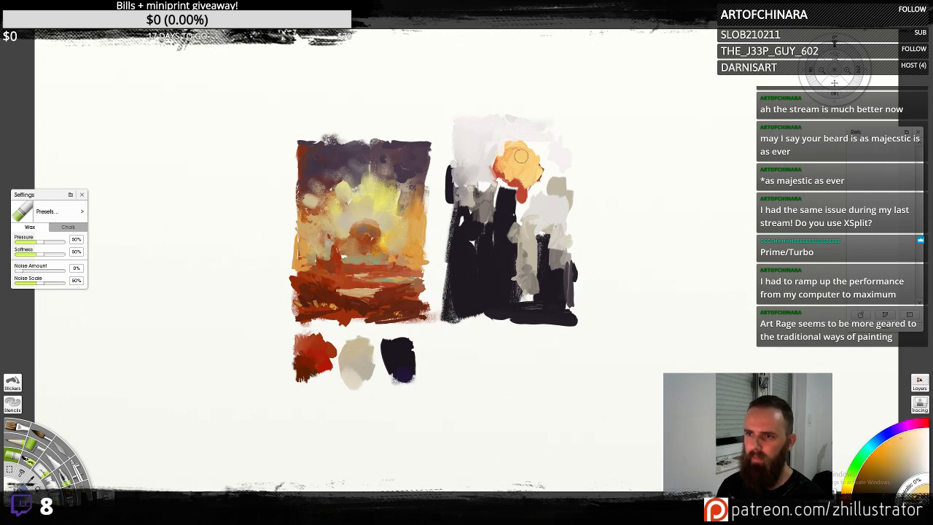
mouse_move(528, 150)
left_mouse_down()
mouse_move(495, 158)
mouse_move(518, 166)
mouse_move(554, 151)
mouse_move(553, 162)
mouse_move(572, 169)
mouse_move(547, 139)
mouse_move(555, 161)
mouse_move(547, 133)
mouse_move(557, 165)
left_mouse_up()
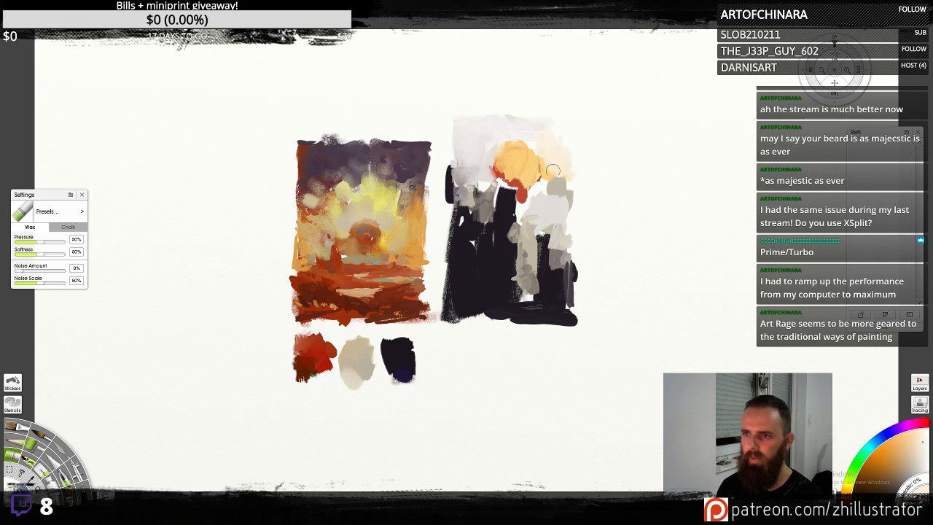
left_click(566, 160, "alt")
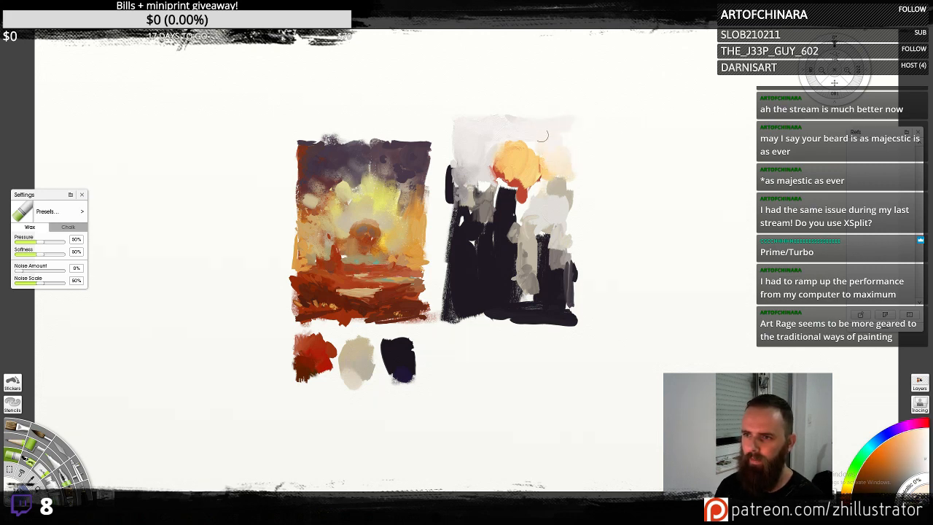
mouse_move(496, 271)
left_mouse_down()
mouse_move(502, 321)
mouse_move(612, 304)
left_mouse_up()
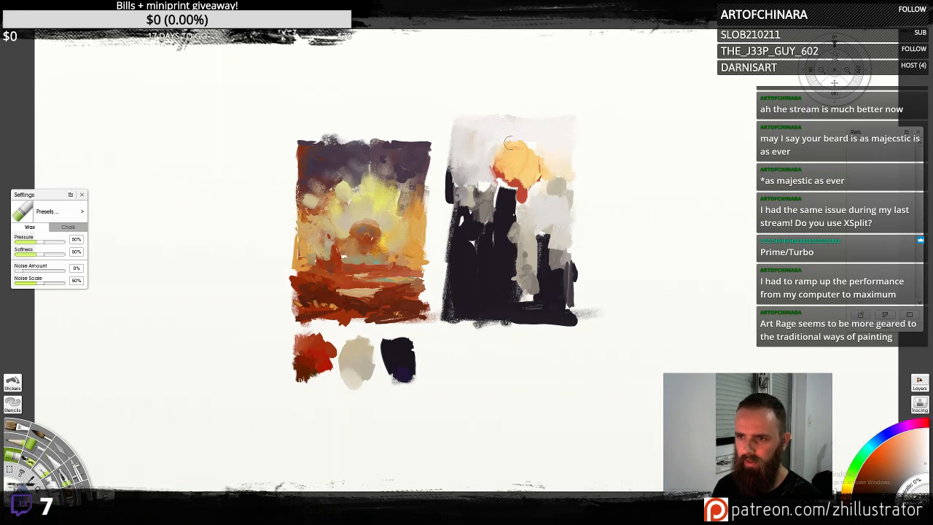
- Paint off-white, near-black, dark grey and light orange swatches beneath the second study with the oil brush
key("o")
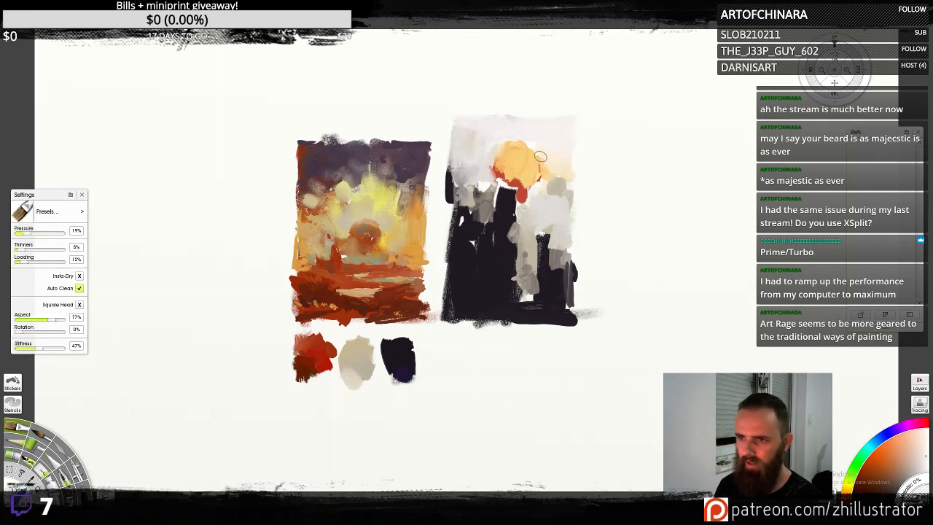
mouse_move(457, 353)
left_mouse_down()
mouse_move(543, 371)
mouse_move(576, 362)
left_mouse_up()
left_click(476, 277, "alt")
left_click(570, 285, "alt")
left_click(514, 172, "alt")
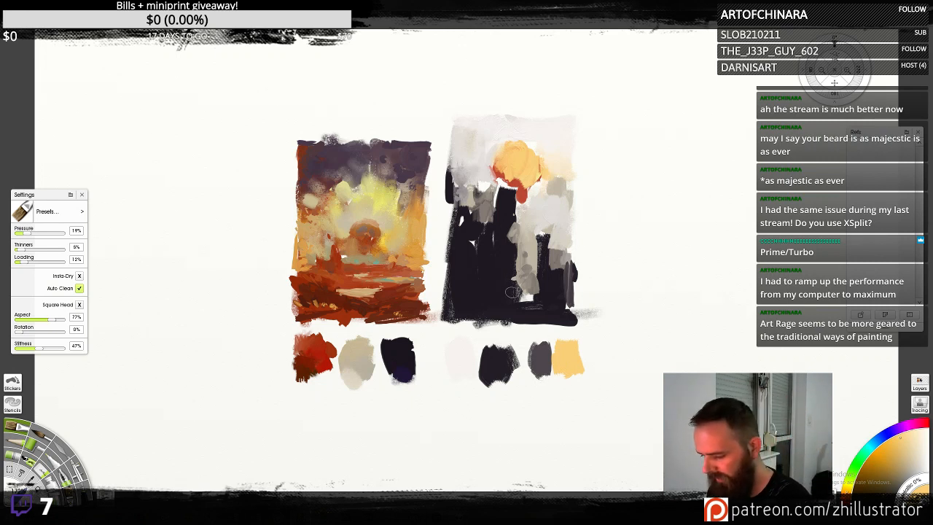
- Shade the orange disc with a sampled red-orange crayon tone and smear its edges into the sky with the palette knife
key("c")
left_click(508, 176, "alt")
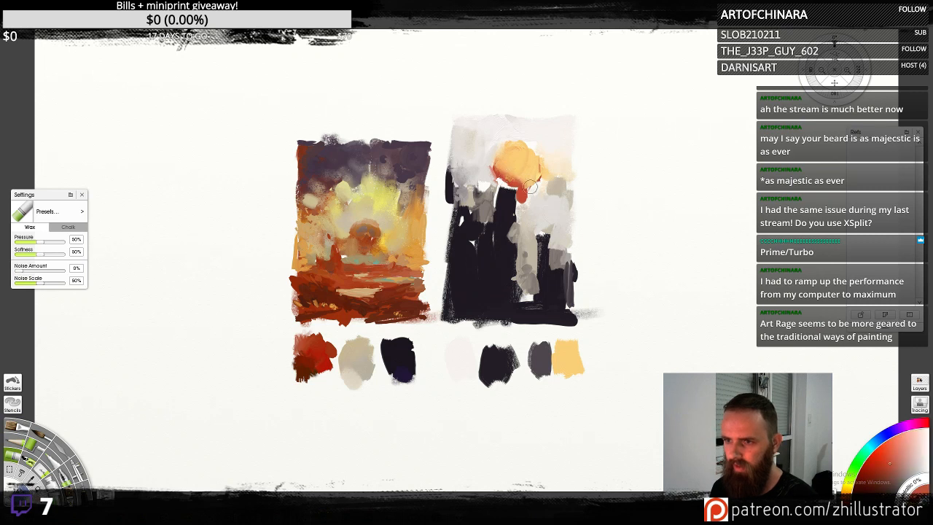
key("k")
mouse_move(513, 174)
left_mouse_down()
mouse_move(504, 163)
mouse_move(499, 180)
mouse_move(528, 178)
mouse_move(495, 162)
mouse_move(503, 151)
left_mouse_up()
mouse_move(541, 178)
left_mouse_down()
mouse_move(546, 151)
mouse_move(530, 150)
mouse_move(516, 129)
mouse_move(515, 155)
left_mouse_up()
left_click(544, 152, "alt")
left_click(533, 147, "alt")
left_click(530, 134, "alt")
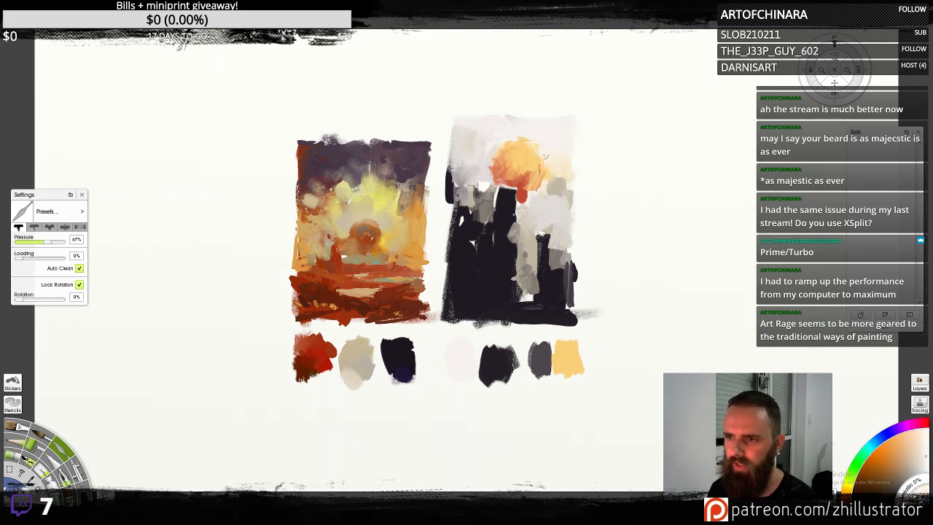
- Smear the red drip into the disc's lower edge with the palette knife and extend the sky's left edge with the oil brush
left_click(522, 196, "alt")
mouse_move(536, 187)
left_mouse_down()
mouse_move(525, 199)
mouse_move(498, 183)
mouse_move(495, 195)
left_mouse_up()
left_click(485, 177, "alt")
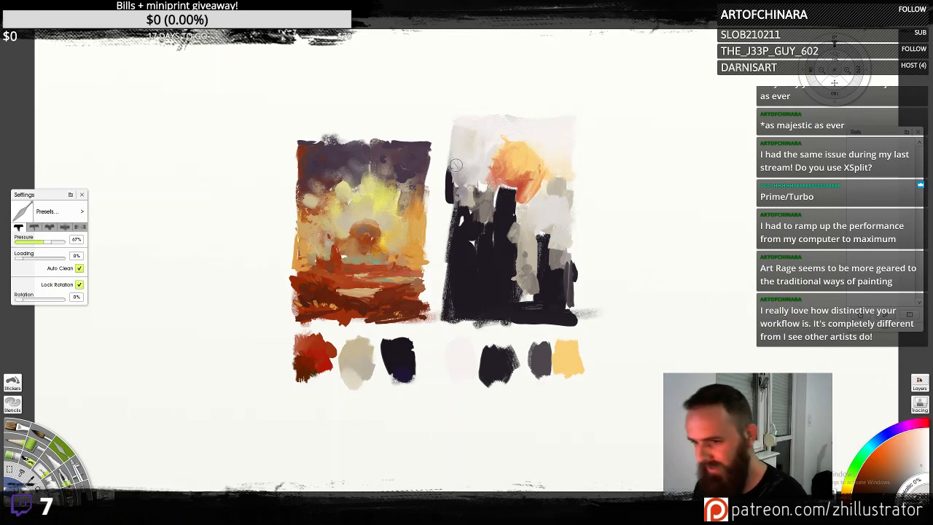
key("b")
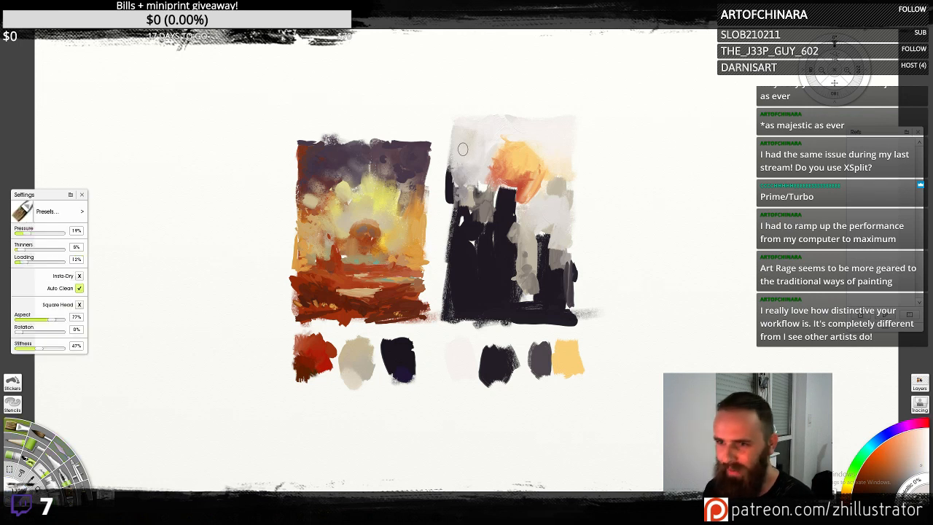
mouse_move(455, 150)
left_mouse_down()
mouse_move(459, 184)
mouse_move(464, 178)
left_mouse_up()
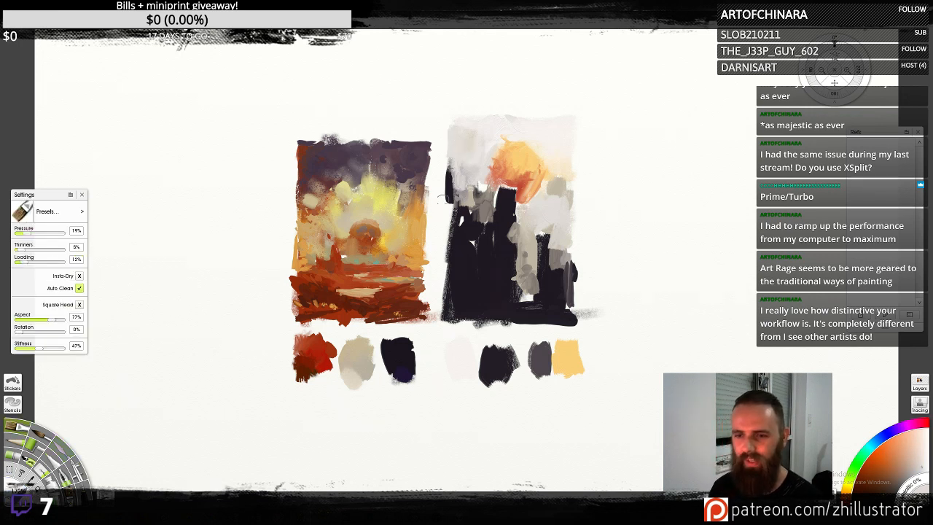
- Sample light yellow from the sunset study and paint a broad beam rising above its upper edge, adding a warmer yellow core
left_click(375, 204, "alt")
left_click_drag(370, 191, 371, 122)
mouse_move(363, 165)
left_mouse_down()
mouse_move(359, 122)
mouse_move(376, 151)
mouse_move(386, 118)
left_mouse_up()
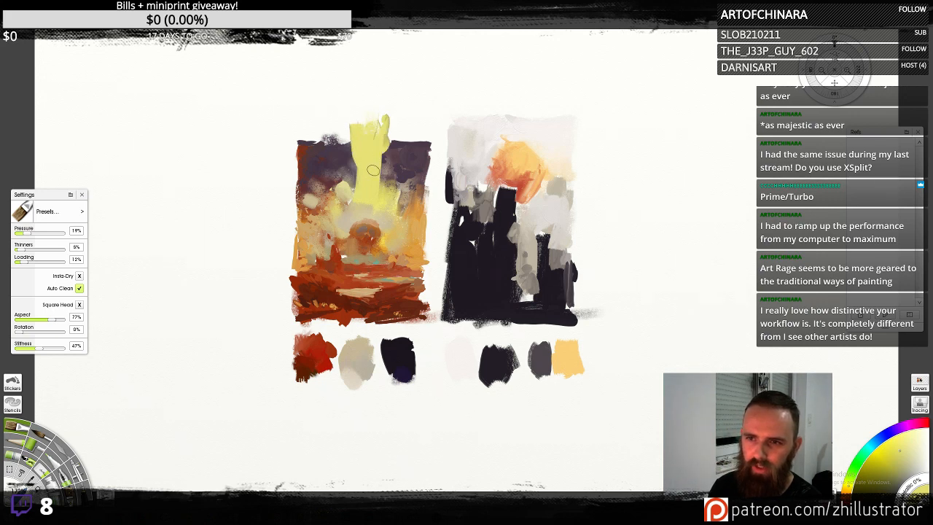
left_click(909, 440)
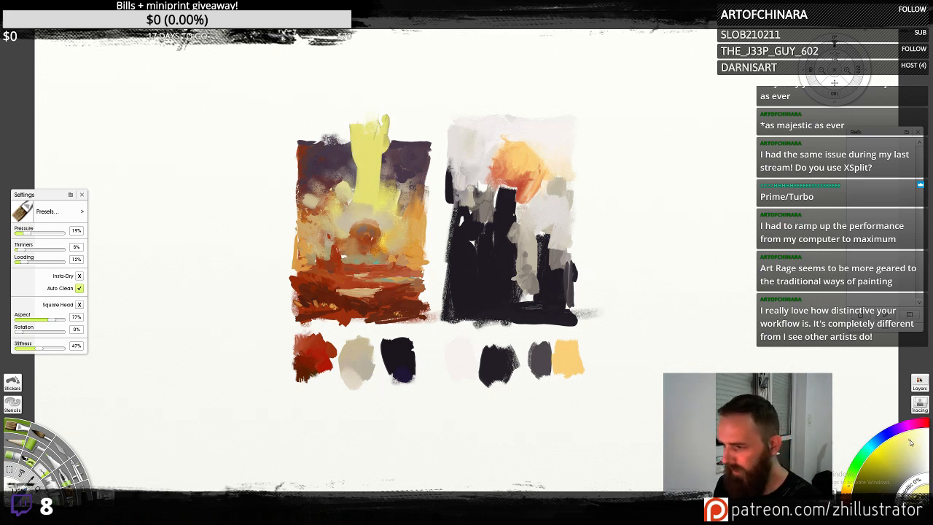
left_click_drag(848, 484, 848, 489)
left_click_drag(379, 198, 373, 118)
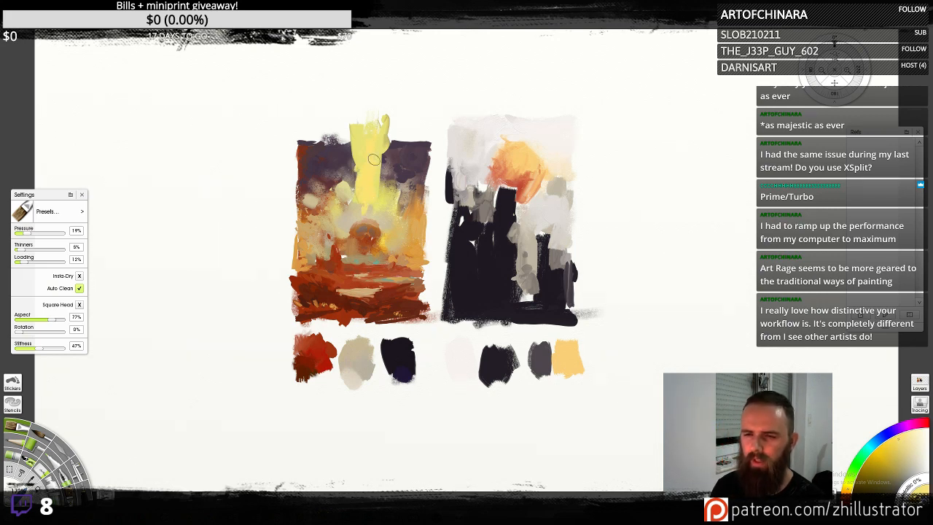
- Smear the yellow beam with the palette knife into rays fanning out across the dark purple sky
key("k")
mouse_move(391, 138)
left_mouse_down()
mouse_move(383, 177)
mouse_move(354, 148)
mouse_move(346, 120)
left_mouse_up()
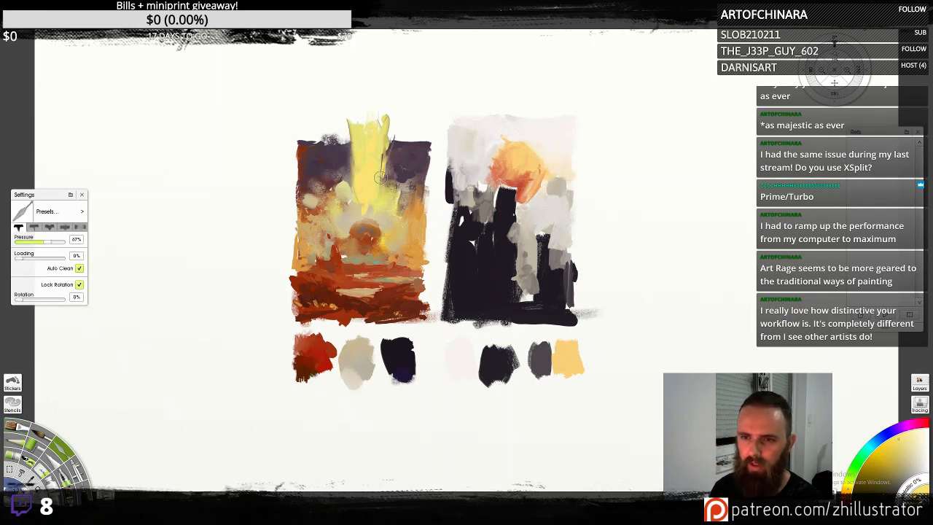
left_click_drag(380, 178, 403, 131)
left_click_drag(390, 185, 414, 137)
left_click_drag(348, 198, 347, 149)
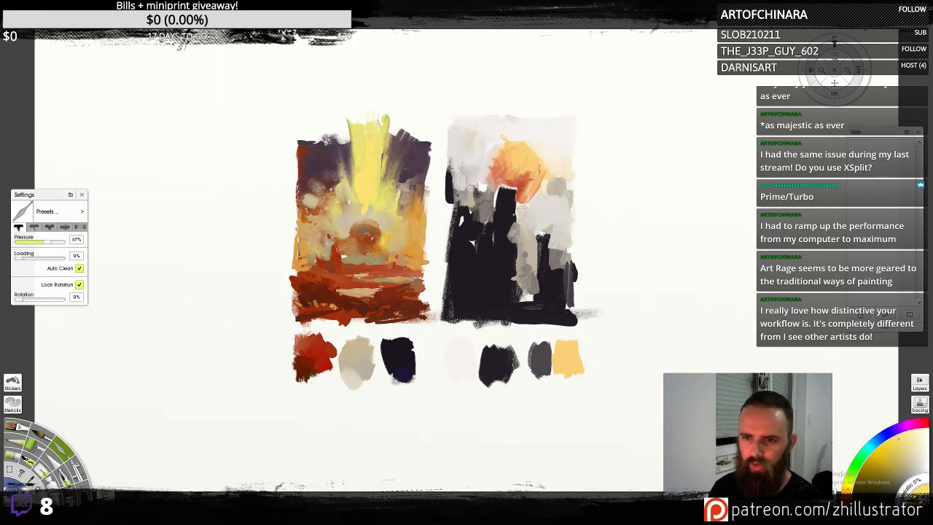
left_click_drag(344, 183, 341, 159)
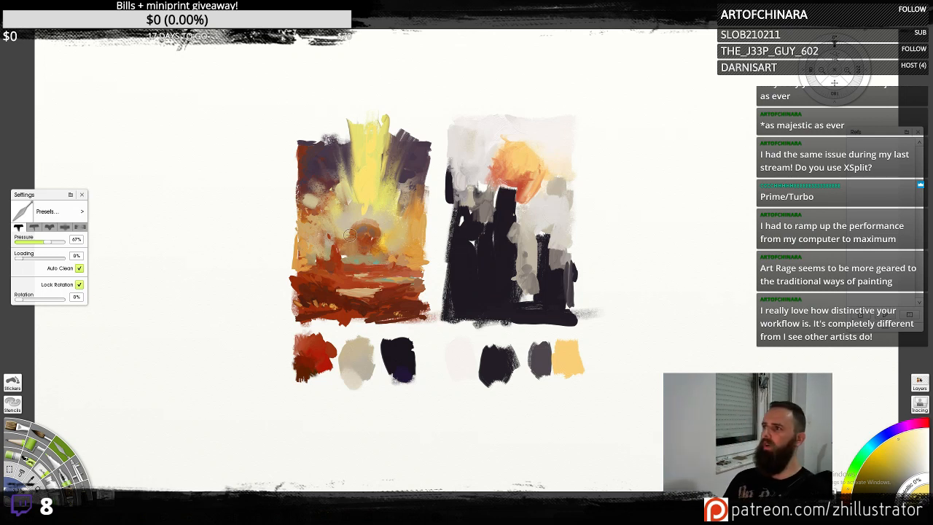
- Extend the sunset study's sky upward on both sides of the beam with sampled dark purple using the wax crayon
key("p")
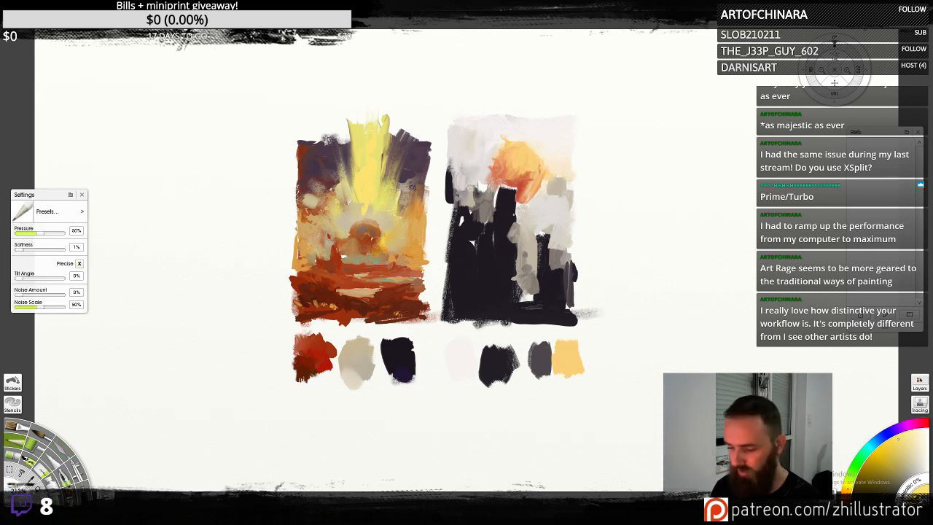
key("c")
left_click(321, 152, "alt")
mouse_move(312, 139)
left_mouse_down()
mouse_move(302, 124)
mouse_move(304, 146)
mouse_move(322, 150)
mouse_move(336, 129)
mouse_move(322, 132)
left_mouse_up()
left_click(322, 150, "alt")
mouse_move(311, 131)
left_mouse_down()
mouse_move(344, 133)
mouse_move(315, 120)
left_mouse_up()
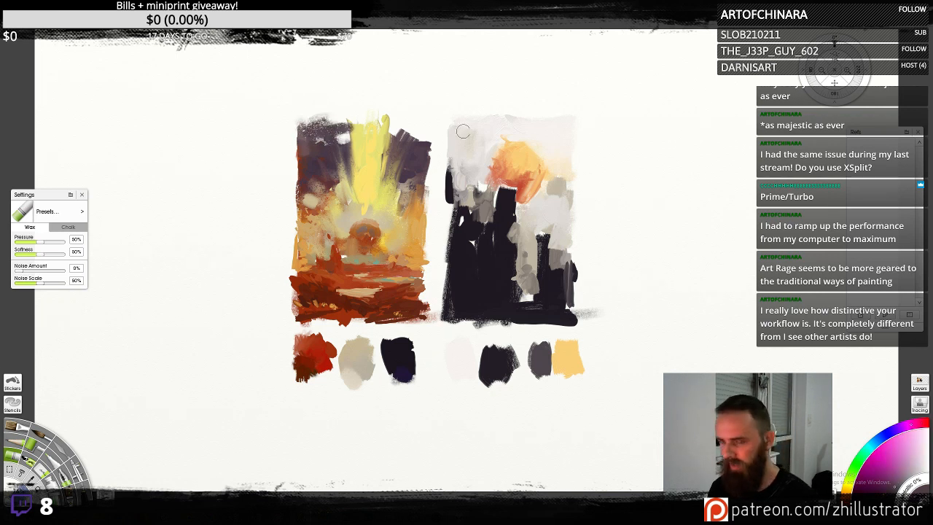
mouse_move(425, 137)
left_mouse_down()
mouse_move(422, 126)
mouse_move(405, 142)
mouse_move(398, 121)
mouse_move(394, 137)
mouse_move(426, 139)
left_mouse_up()
- Sample the beam's yellow and set the airbrush's blend mode to Linear Dodge
key("b")
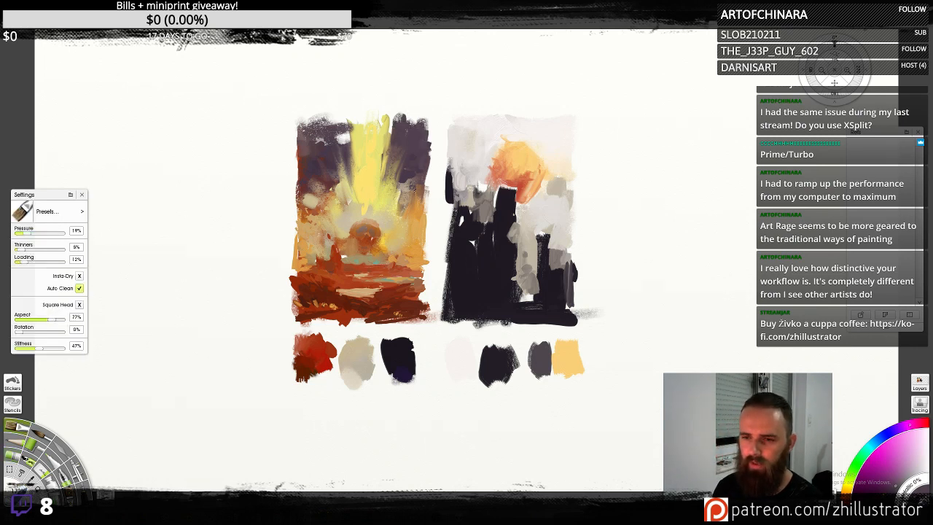
left_click(371, 139, "alt")
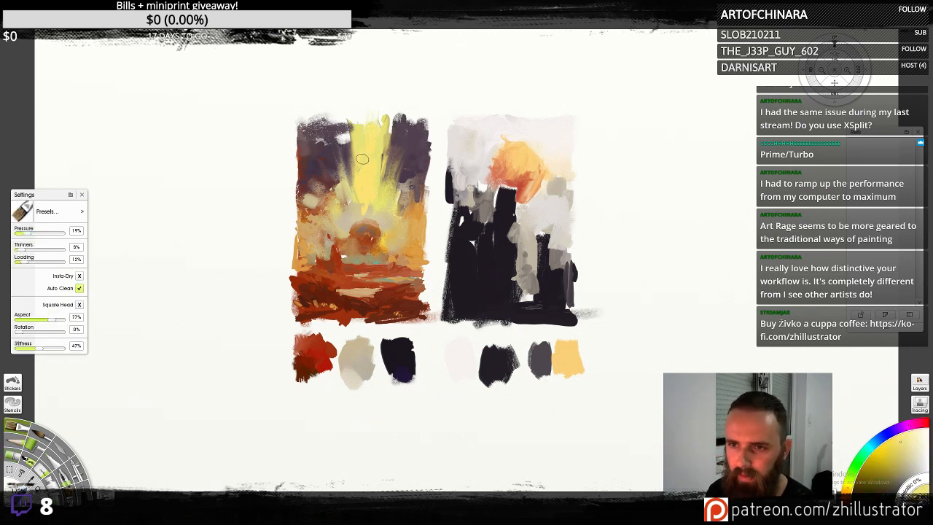
key("a")
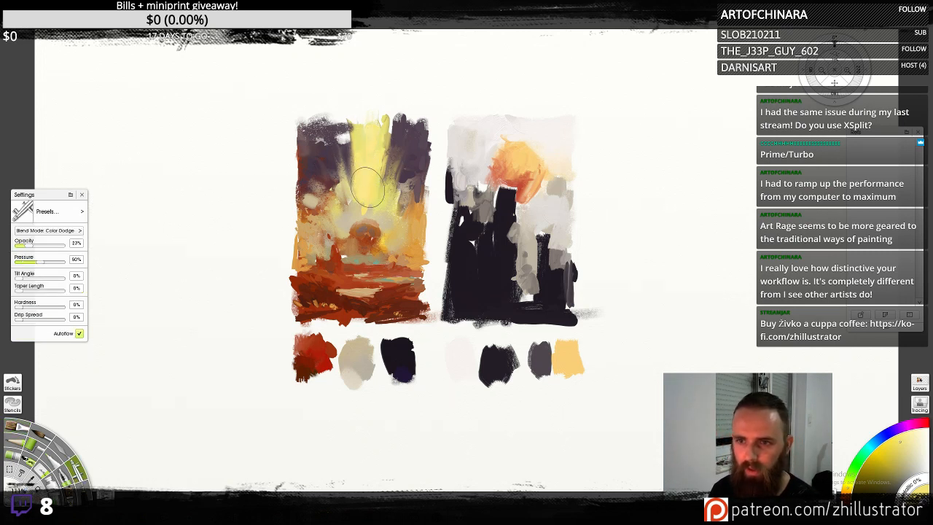
left_click(77, 231)
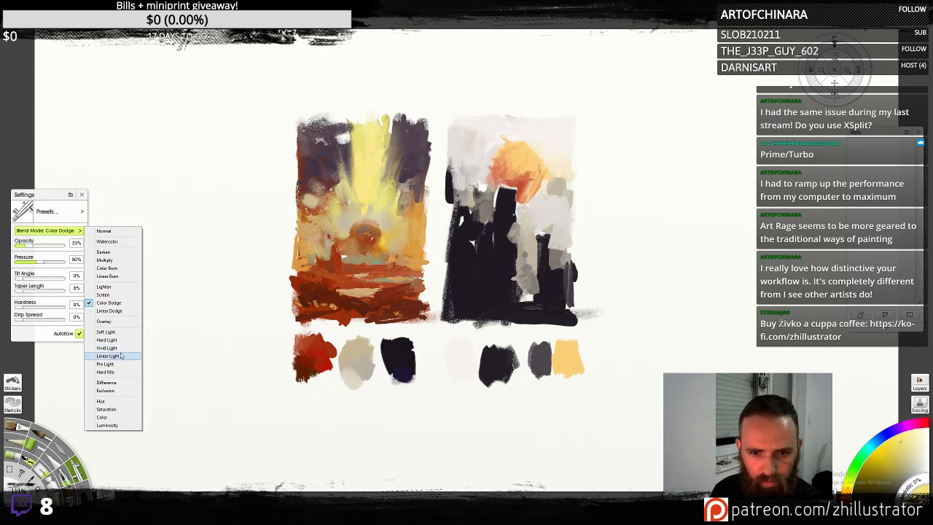
left_click(120, 311)
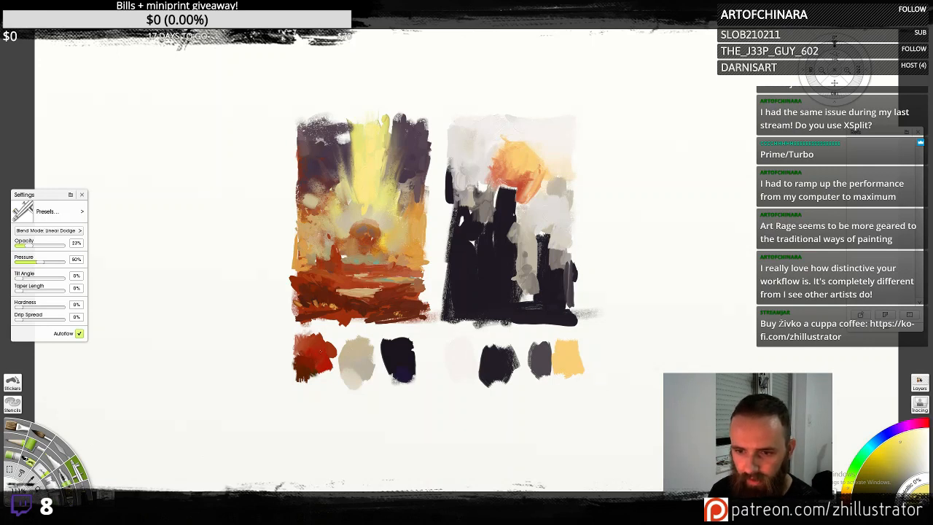
- Sample the red swatch and airbrush a soft glow over the sunset's upper sky, its sun and the tip of the second study's silhouette
left_click(321, 352, "alt")
mouse_move(369, 163)
left_mouse_down()
mouse_move(373, 150)
mouse_move(339, 132)
mouse_move(325, 104)
mouse_move(412, 115)
left_mouse_up()
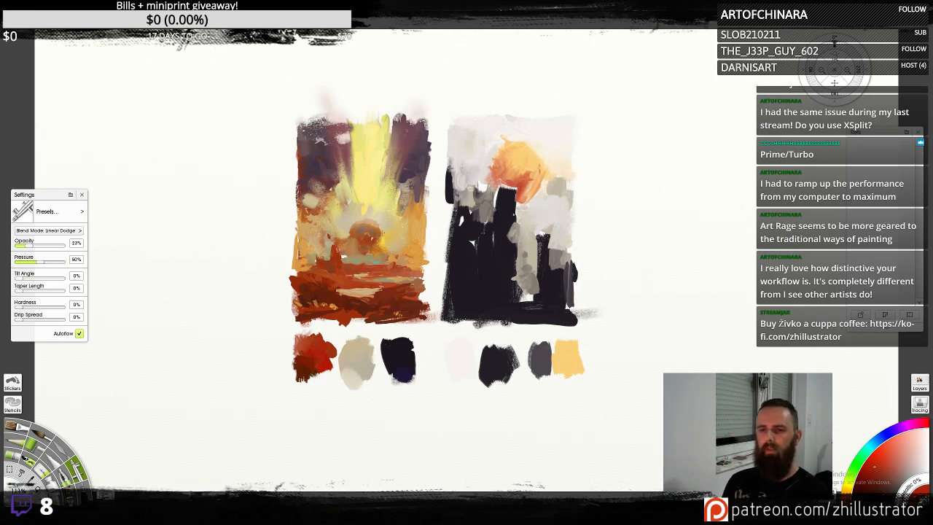
left_click_drag(380, 234, 366, 222)
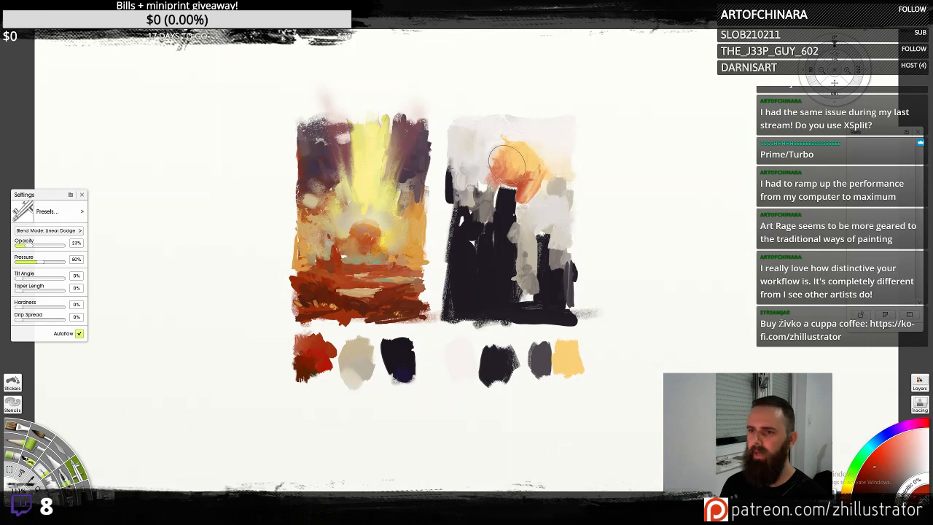
left_click_drag(506, 162, 535, 205)
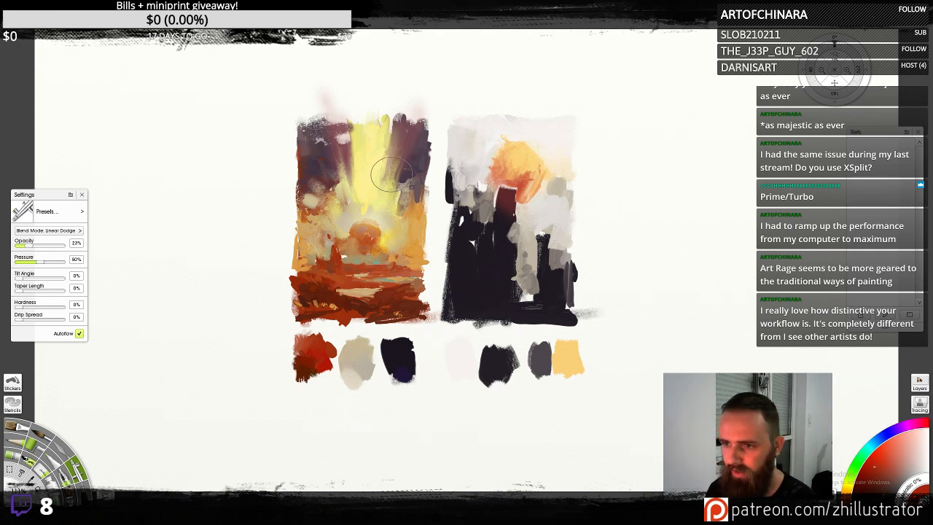
- Sample the dark red at the second study's silhouette tip and pencil it down the tall tower and onto the smaller tower
key("p")
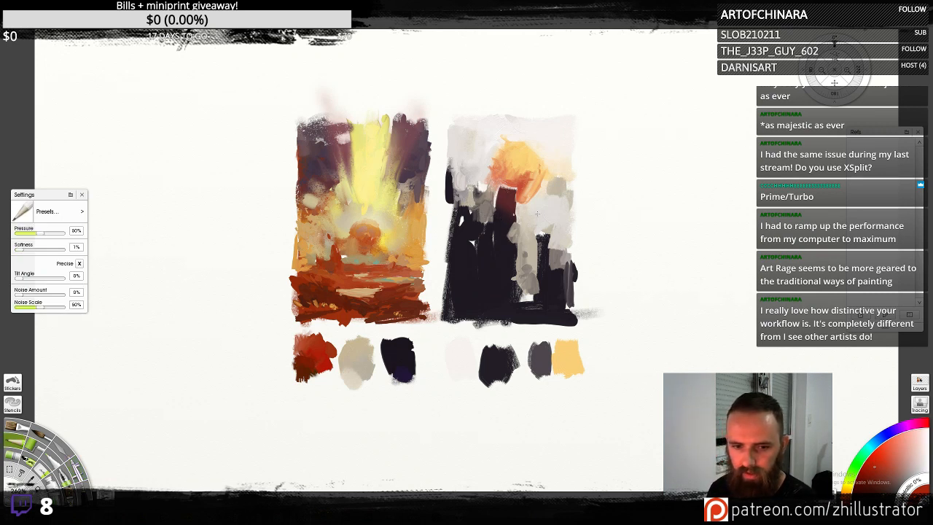
left_click(907, 425)
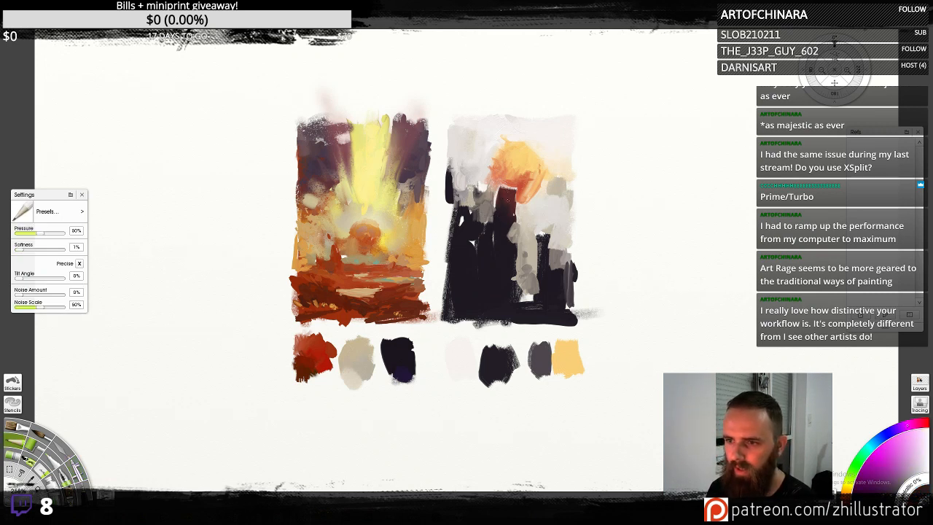
left_click(508, 191, "alt")
left_click_drag(508, 193, 501, 213)
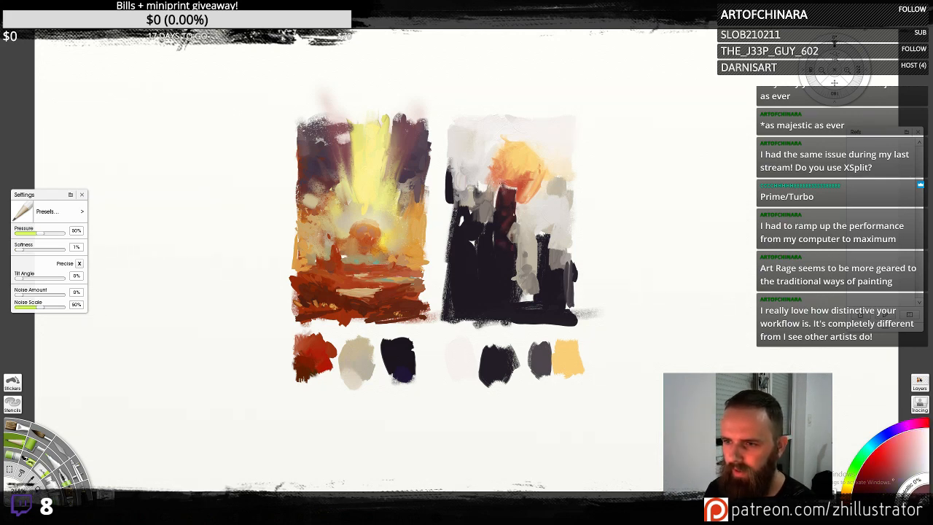
mouse_move(503, 186)
left_mouse_down()
mouse_move(516, 187)
mouse_move(501, 194)
left_mouse_up()
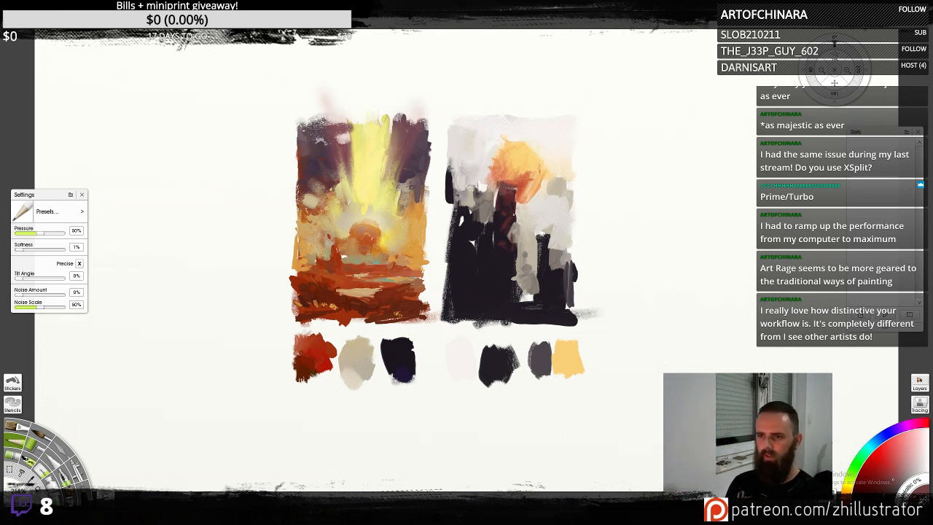
left_click_drag(539, 234, 543, 242)
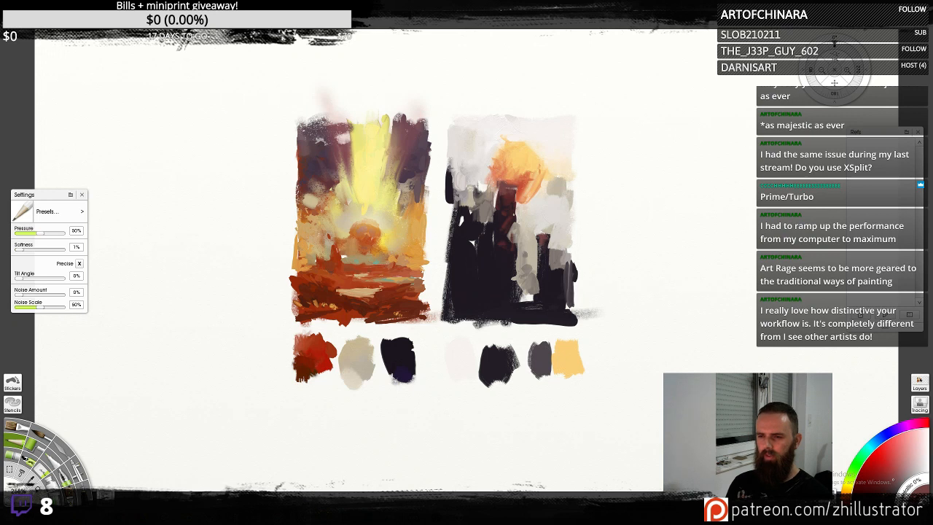
- Square off the second study's left edge with pencil strokes in sampled sky grey and silhouette black
left_click(470, 174, "alt")
left_click_drag(467, 173, 456, 203)
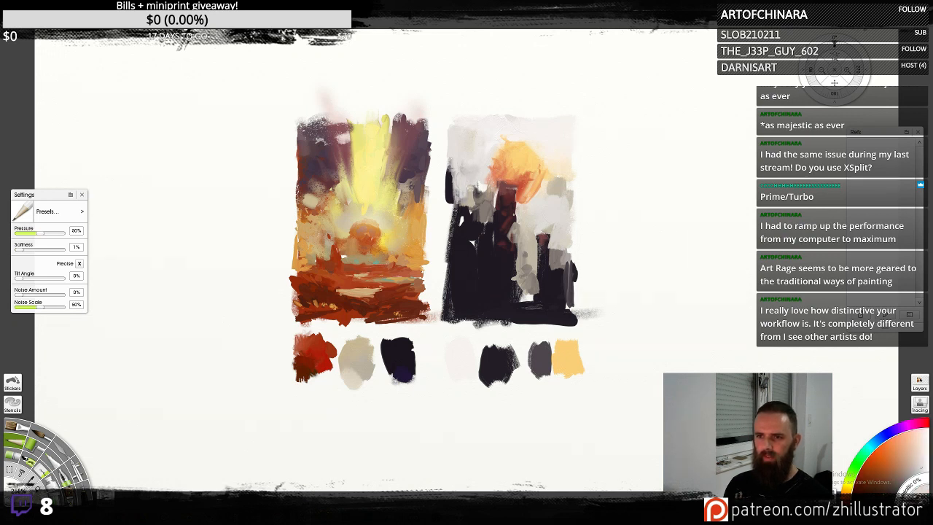
mouse_move(451, 152)
left_mouse_down()
mouse_move(446, 191)
mouse_move(445, 147)
left_mouse_up()
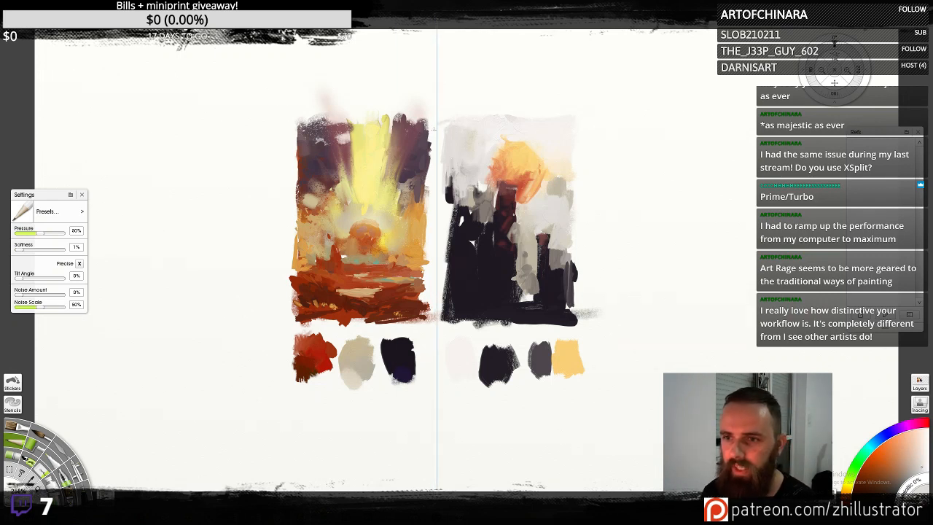
left_click(461, 262, "alt")
mouse_move(450, 239)
left_mouse_down()
mouse_move(447, 268)
mouse_move(440, 237)
mouse_move(443, 296)
mouse_move(445, 204)
mouse_move(456, 215)
mouse_move(455, 223)
mouse_move(447, 191)
left_mouse_up()
left_click(459, 196, "alt")
left_click_drag(446, 144, 440, 117)
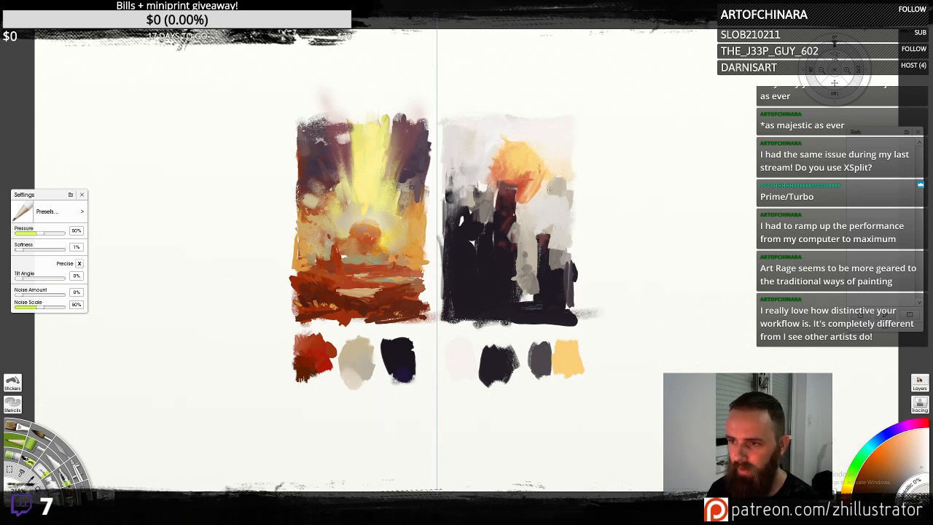
- Set the pencil's softness to 62% and work sampled grey patches into the second study's sky on both sides of the sun
left_click(547, 197, "alt")
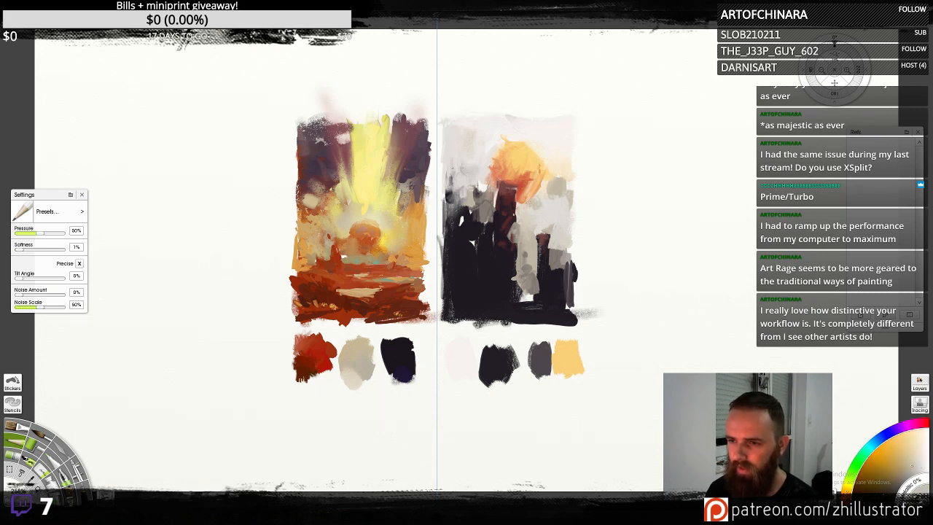
left_click_drag(468, 157, 486, 159)
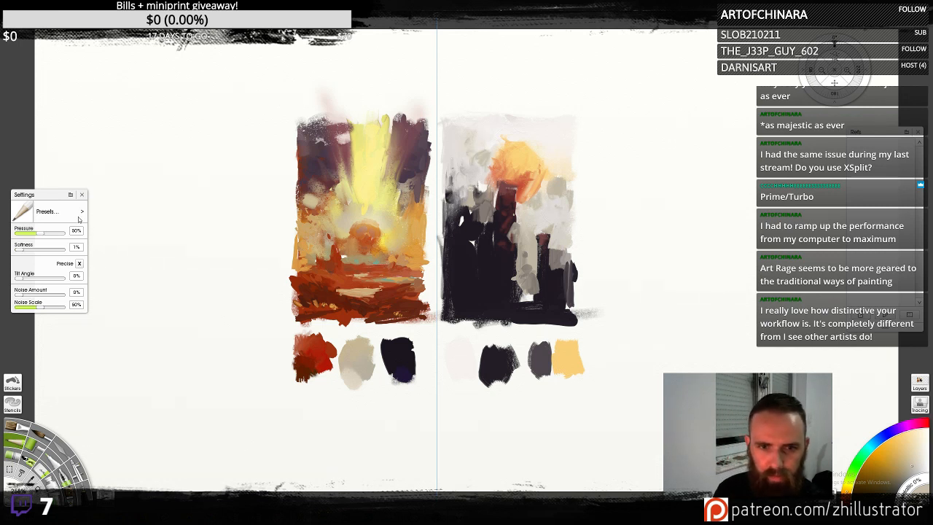
left_click_drag(34, 249, 46, 249)
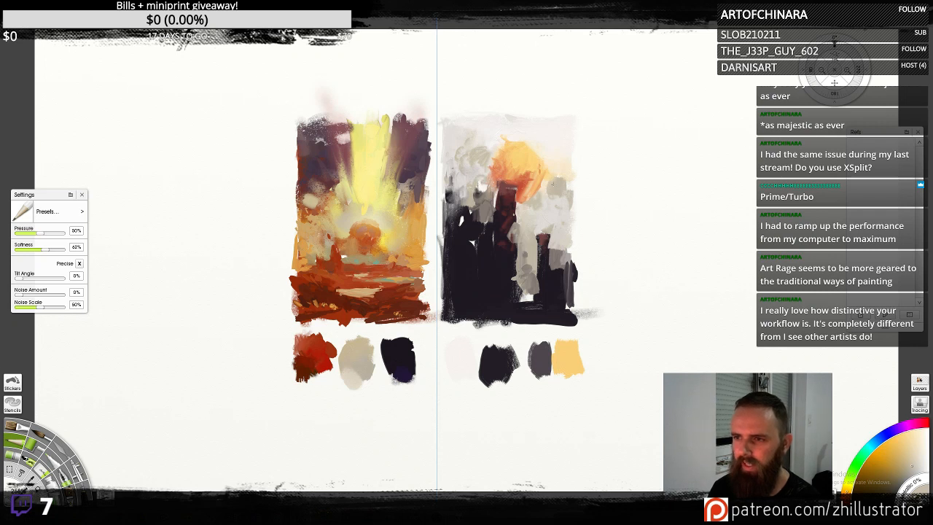
mouse_move(555, 198)
left_mouse_down()
mouse_move(575, 173)
mouse_move(575, 157)
mouse_move(569, 191)
left_mouse_up()
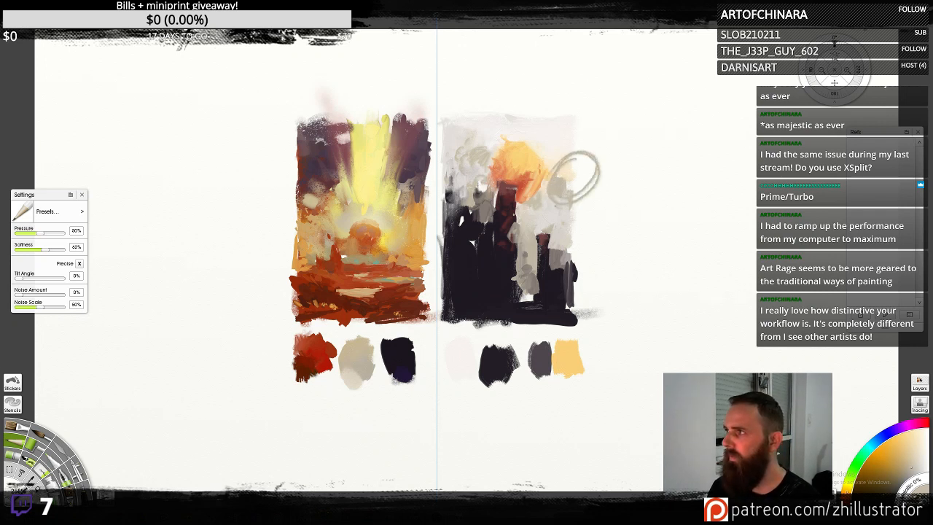
key("ctrl+z")
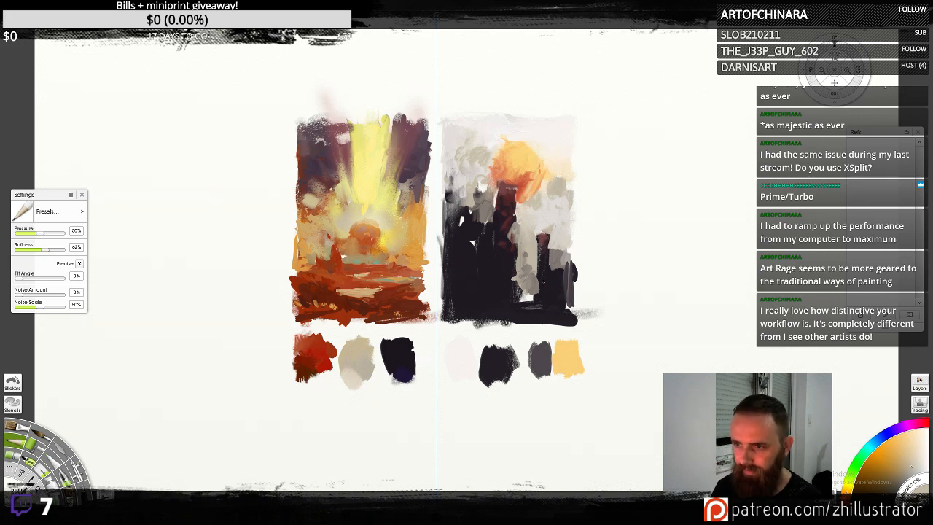
- Pencil a small beige swatch beneath the second study's swatch row, blend it with the wax crayon and sample it
left_click_drag(522, 386, 520, 411)
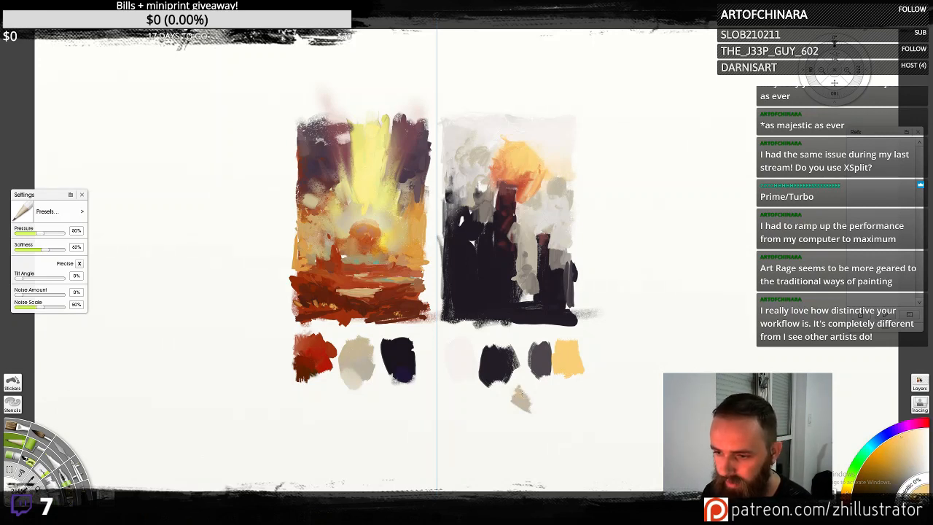
key("c")
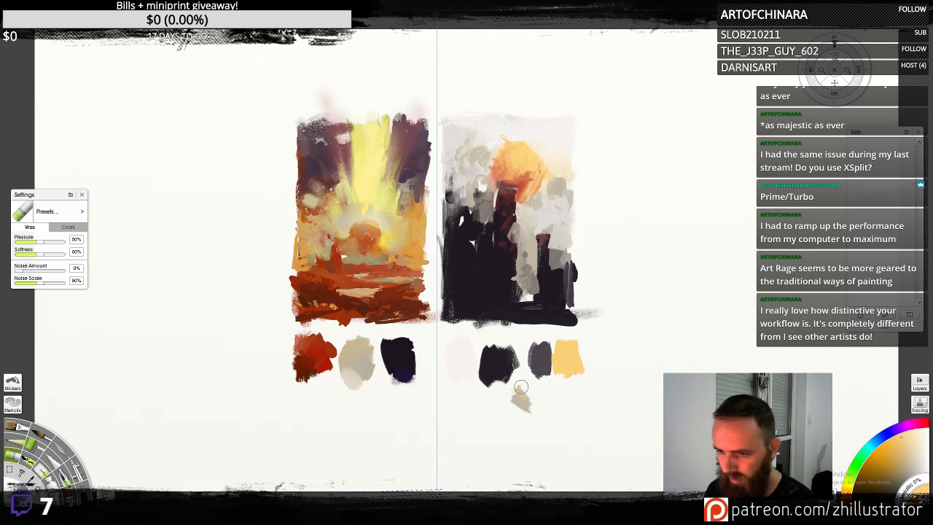
left_click_drag(518, 388, 523, 391)
left_click(525, 399, "alt")
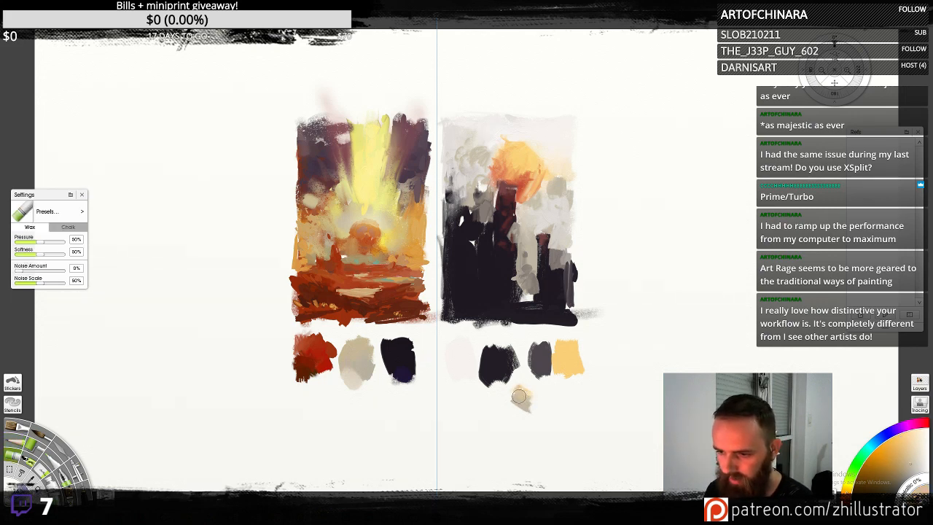
- Pencil warm beige and grey cloud patches across the second study's sky using colours sampled from the new swatch and the sky
key("p")
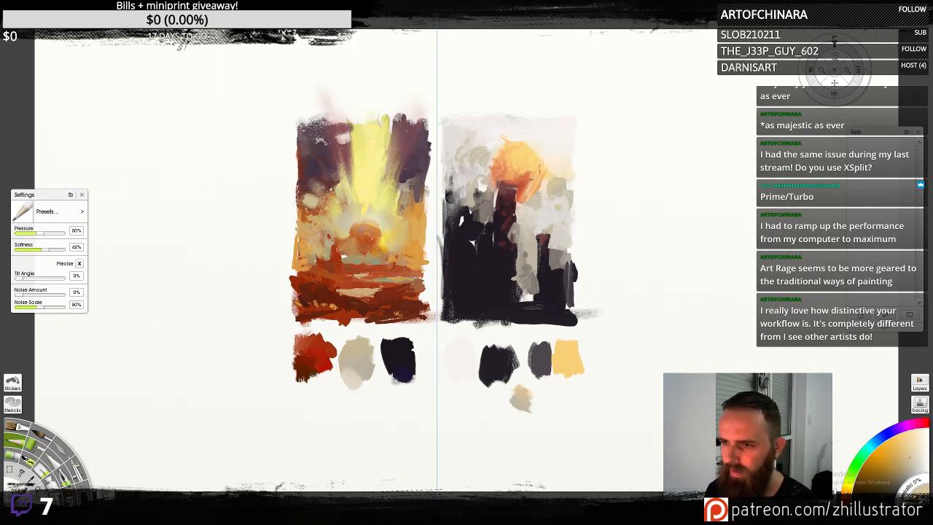
left_click_drag(913, 445, 910, 448)
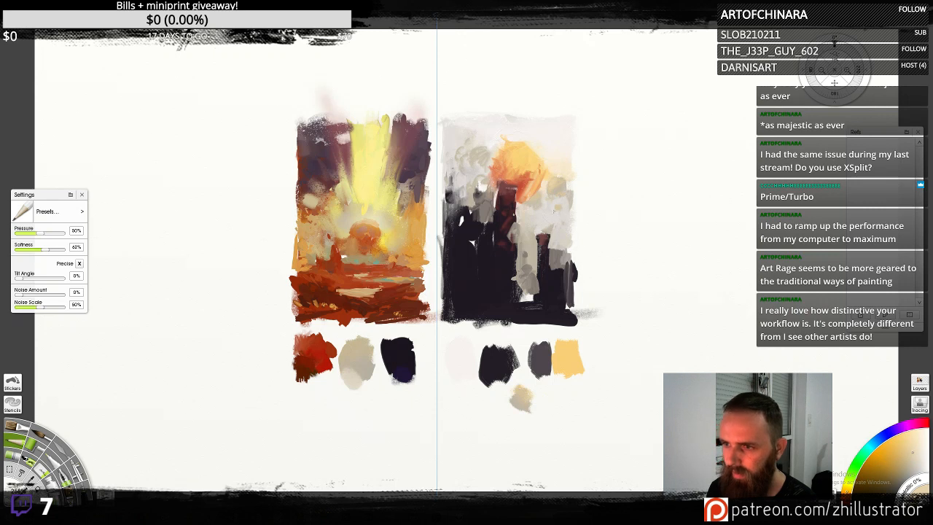
left_click(559, 184, "alt")
left_click(551, 190, "alt")
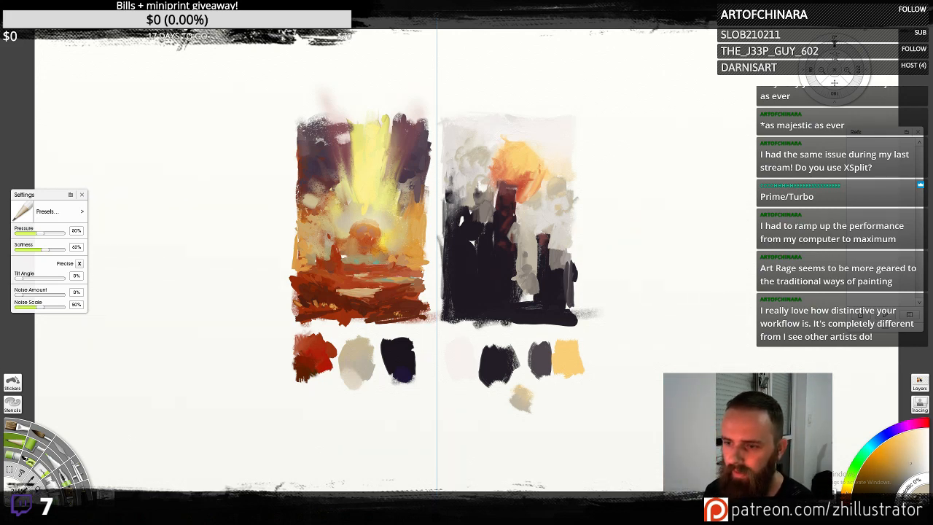
left_click(526, 395, "alt")
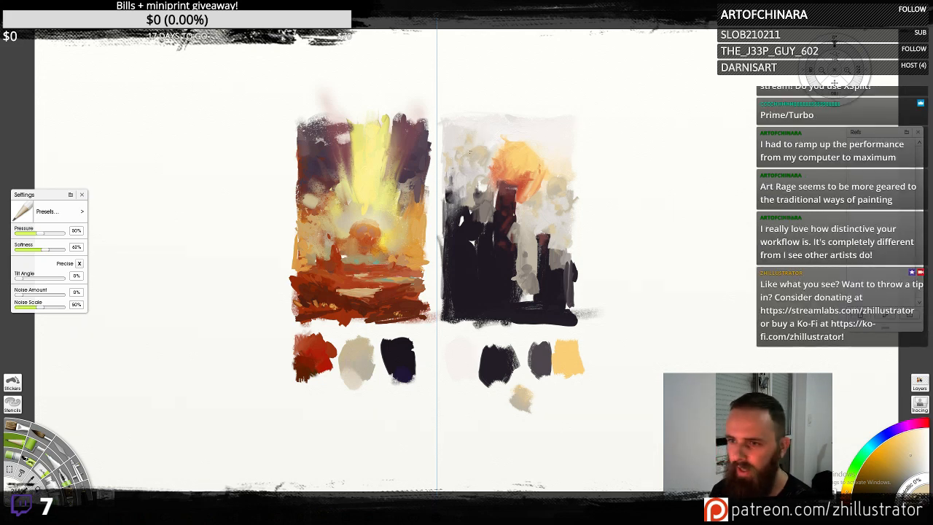
left_click(473, 160, "alt")
left_click(453, 133, "alt")
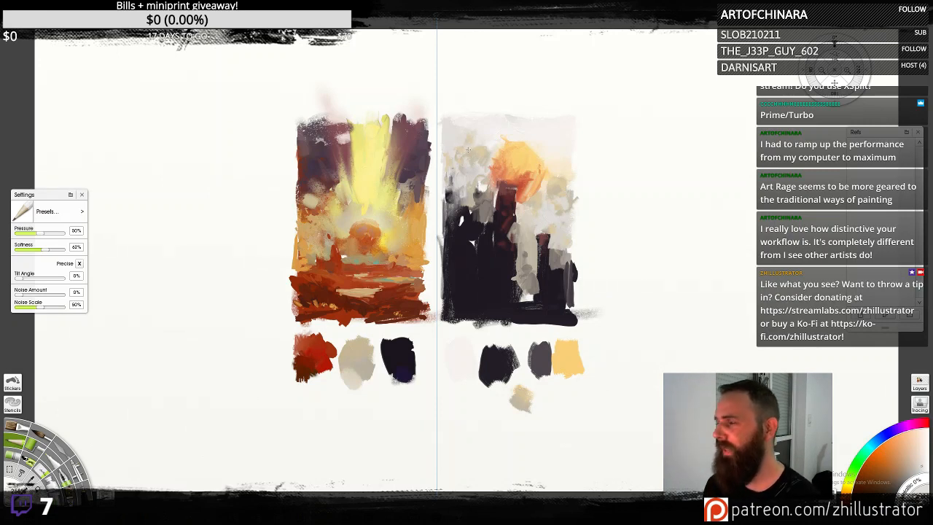
- Straighten the upper right edge of the sunset study's sky with pencil strokes in sampled dark purple
left_click(421, 133, "alt")
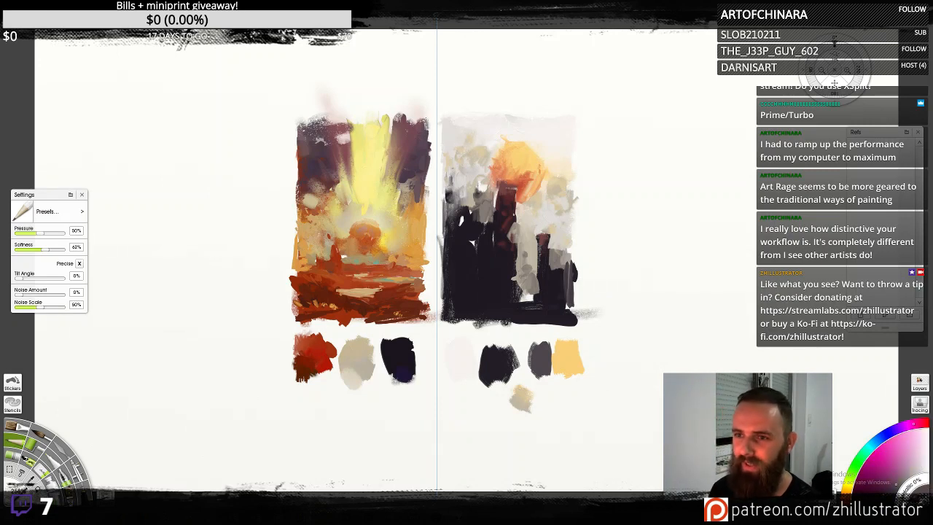
left_click_drag(430, 119, 430, 139)
left_click(422, 167, "alt")
mouse_move(428, 187)
left_mouse_down()
mouse_move(429, 164)
mouse_move(428, 188)
left_mouse_up()
left_click(422, 169, "alt")
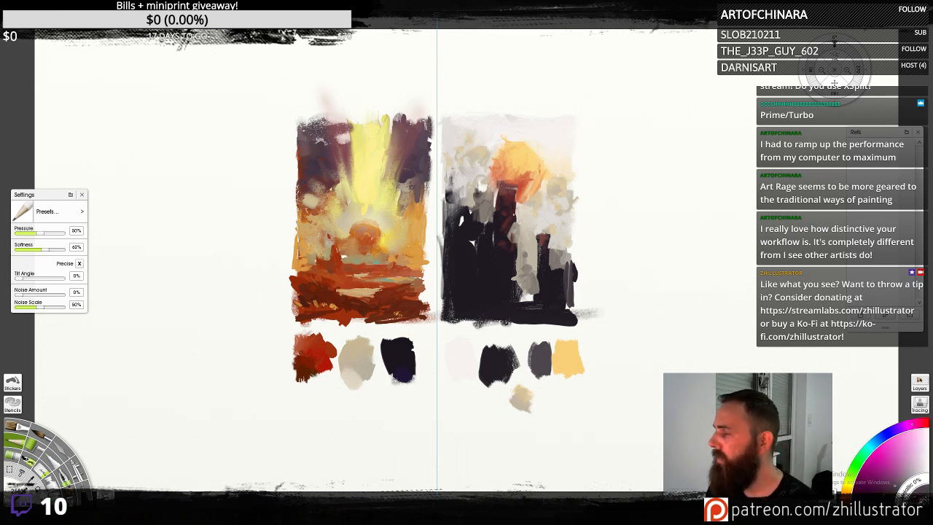
- Fill the sunset study's lower right edge with pencil strokes in sampled orange, red and dark red down to the bottom corner
left_click(421, 207, "alt")
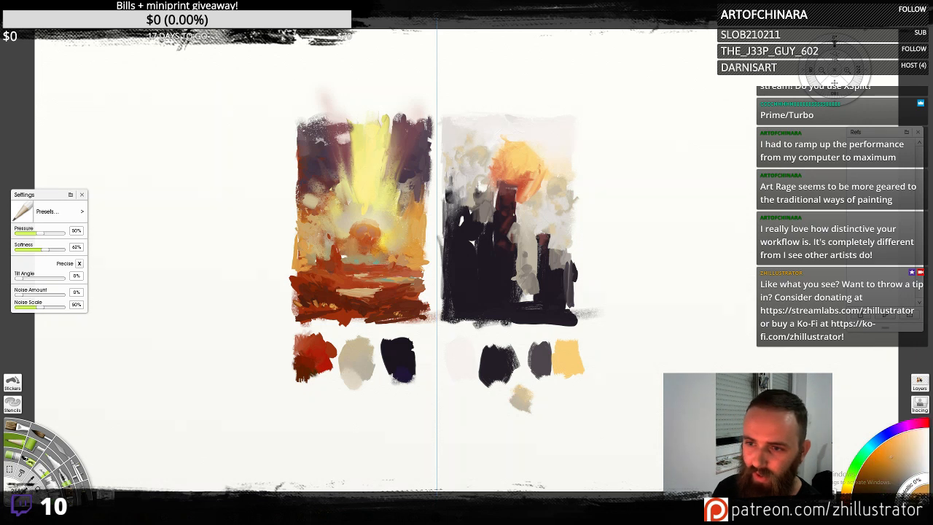
left_click_drag(417, 193, 428, 293)
left_click(423, 223, "alt")
left_click(419, 276, "alt")
left_click_drag(429, 271, 429, 306)
left_click(419, 292, "alt")
left_click(417, 299, "alt")
left_click_drag(428, 292, 426, 321)
- Extend the sunset study's left edge at horizon-glow height with pencil strokes in sampled orange
left_click(305, 235, "alt")
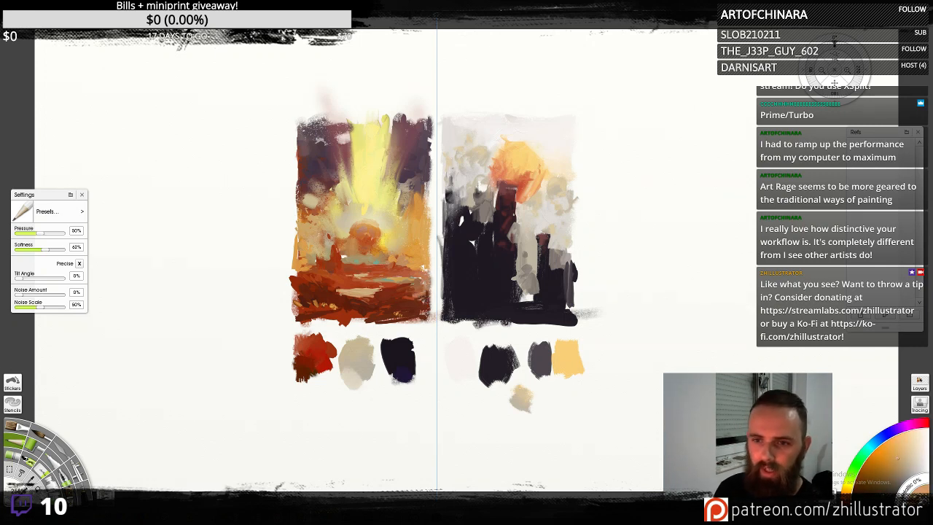
left_click_drag(296, 215, 296, 233)
left_click_drag(294, 216, 294, 240)
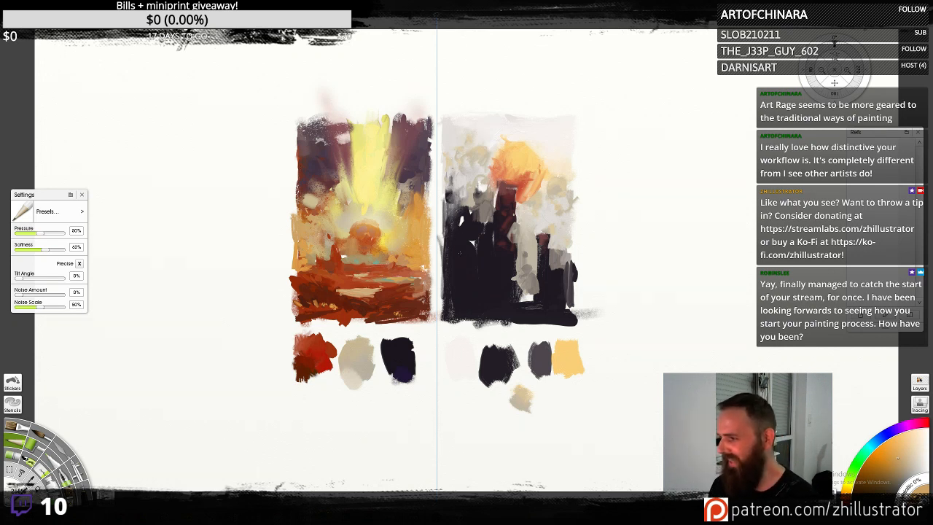
- Pencil sampled purple-brown and orange accents into the left side of the sunset study's purple sky
left_click(315, 178, "alt")
mouse_move(300, 170)
left_mouse_down()
mouse_move(311, 165)
mouse_move(303, 163)
left_mouse_up()
left_click(311, 164, "alt")
left_click(299, 156, "alt")
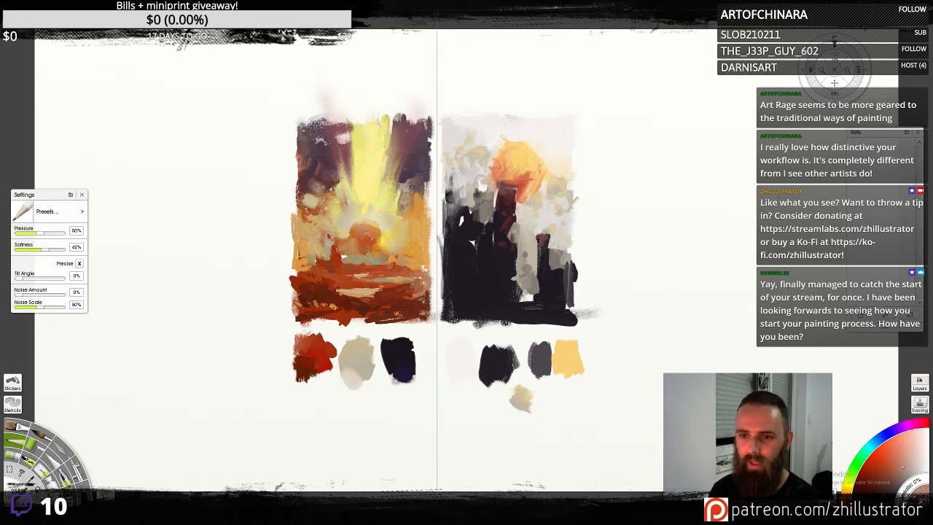
left_click(305, 219, "alt")
left_click_drag(300, 162, 300, 177)
left_click(309, 155, "alt")
left_click(302, 179, "alt")
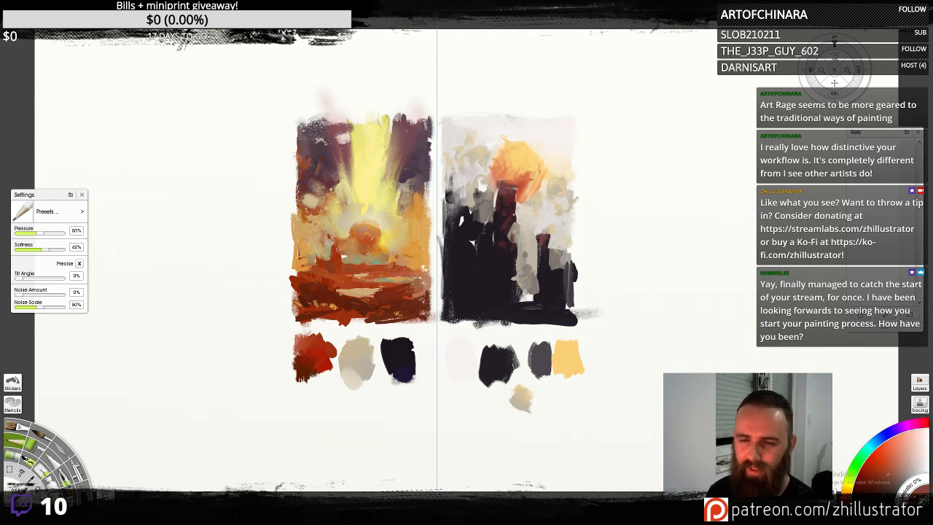
- Sample red-orange from the sunset's landscape and scumble it over the left side of its purple sky with the wax crayon
key("c")
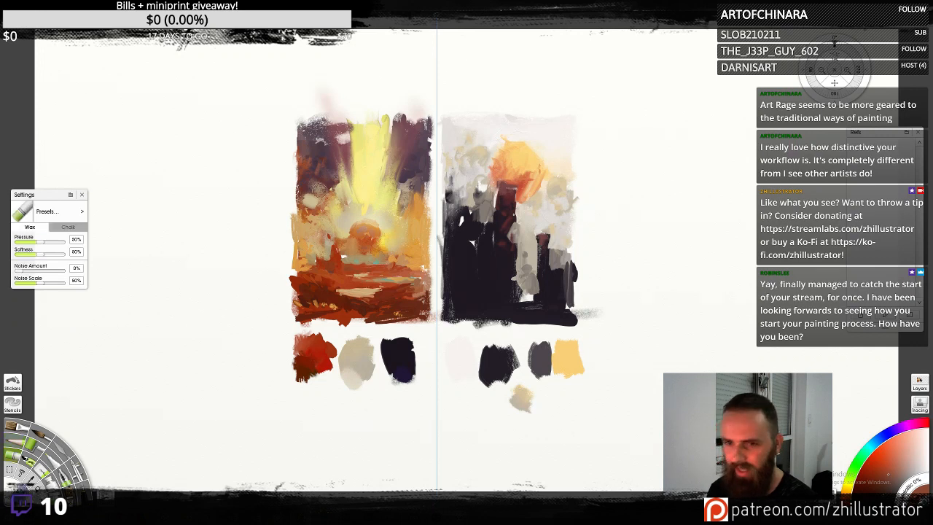
left_click(335, 263, "alt")
left_click_drag(307, 165, 298, 188)
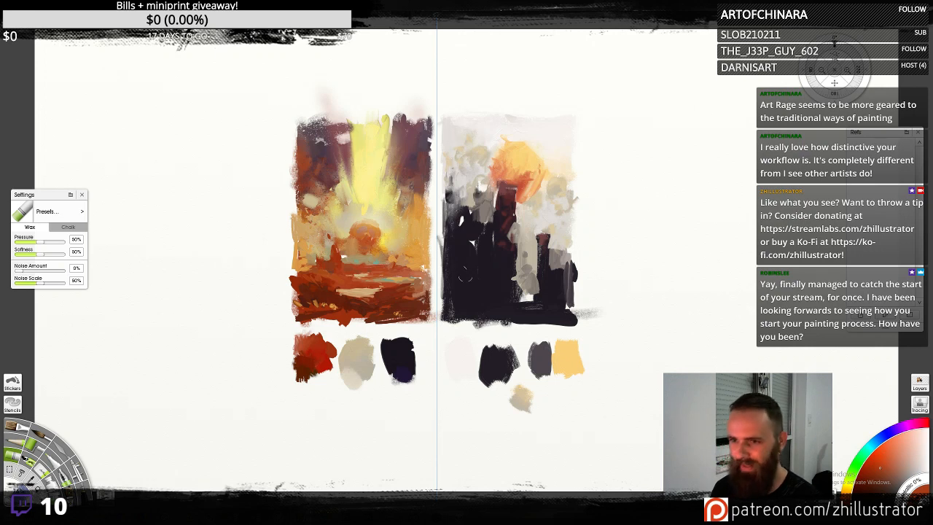
- Pencil sampled grey strokes over the second study's left edge where the silhouette meets the sky
key("p")
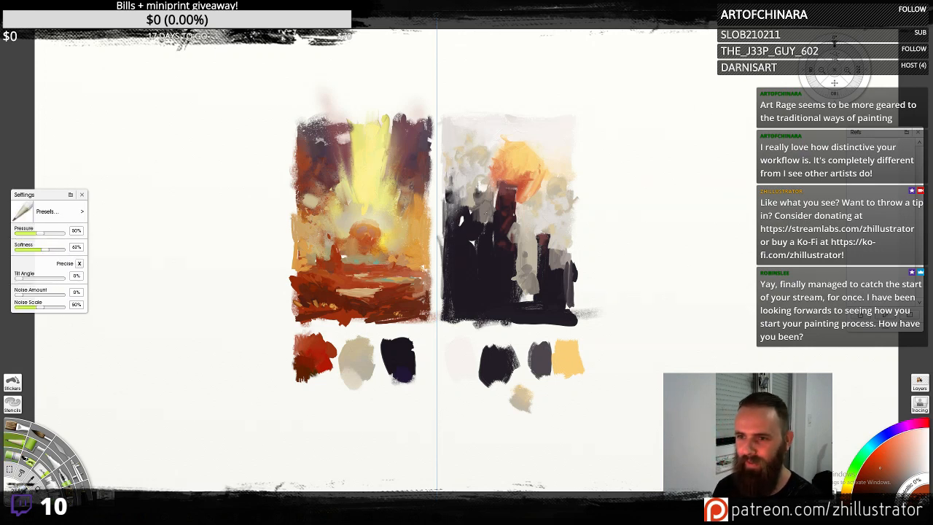
left_click(486, 213, "alt")
mouse_move(449, 191)
left_mouse_down()
mouse_move(447, 201)
mouse_move(458, 184)
mouse_move(448, 167)
mouse_move(445, 196)
mouse_move(459, 178)
mouse_move(441, 170)
left_mouse_up()
left_click(464, 190, "alt")
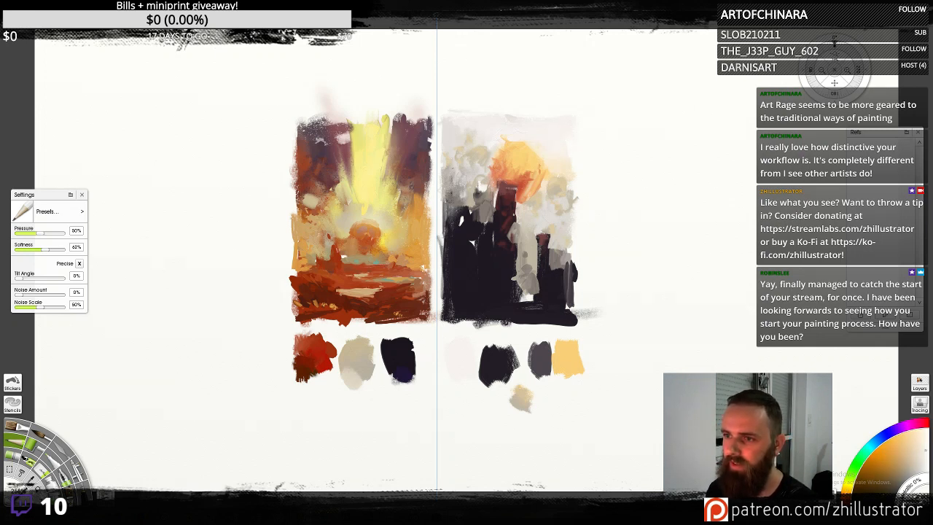
key("a")
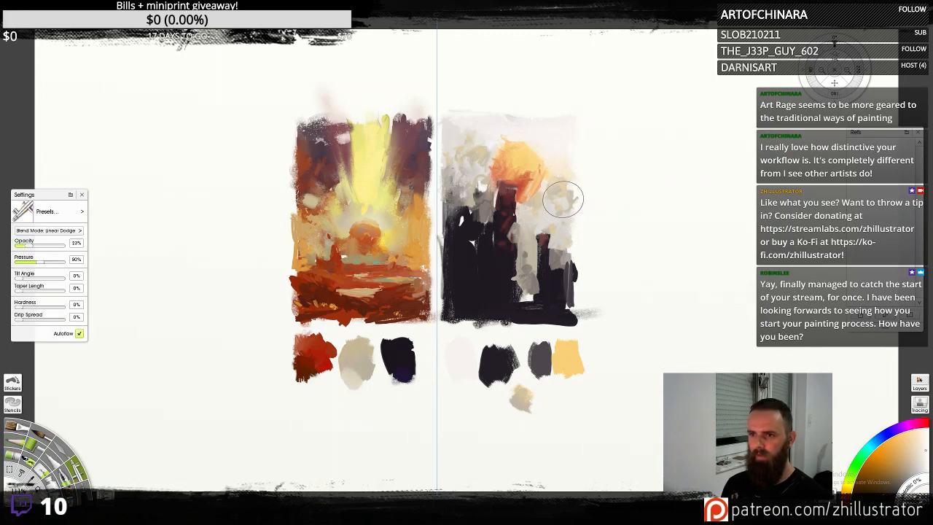
key("ctrl+z")
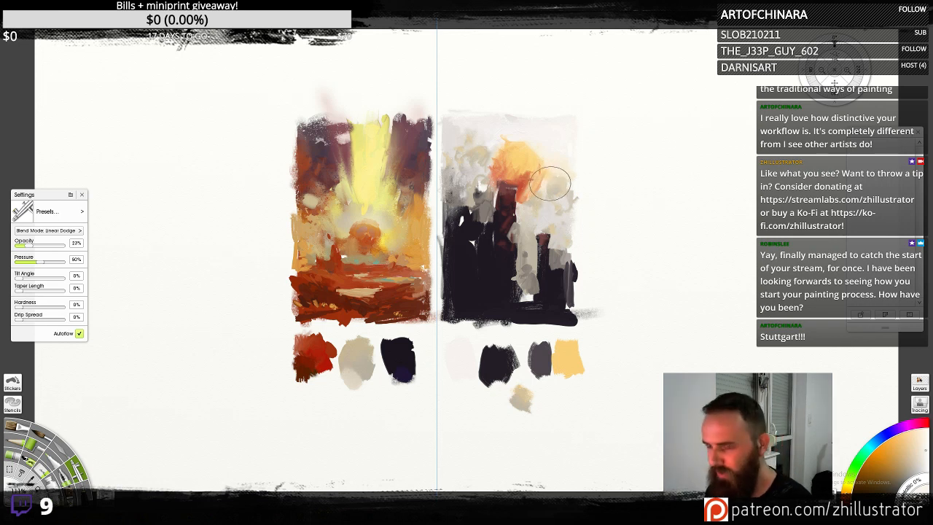
key("p")
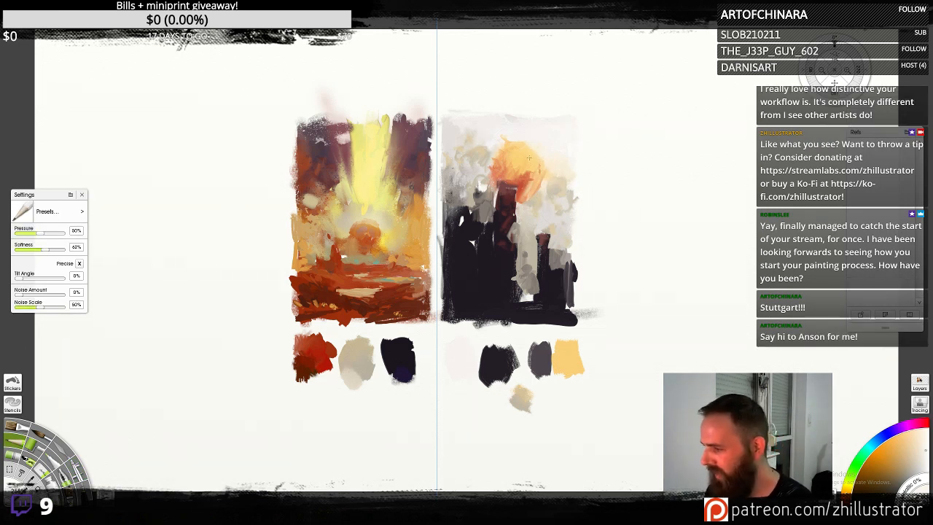
- Airbrush a soft glow over the second study's orange sun with the Linear Dodge blend mode at 23% opacity
key("a")
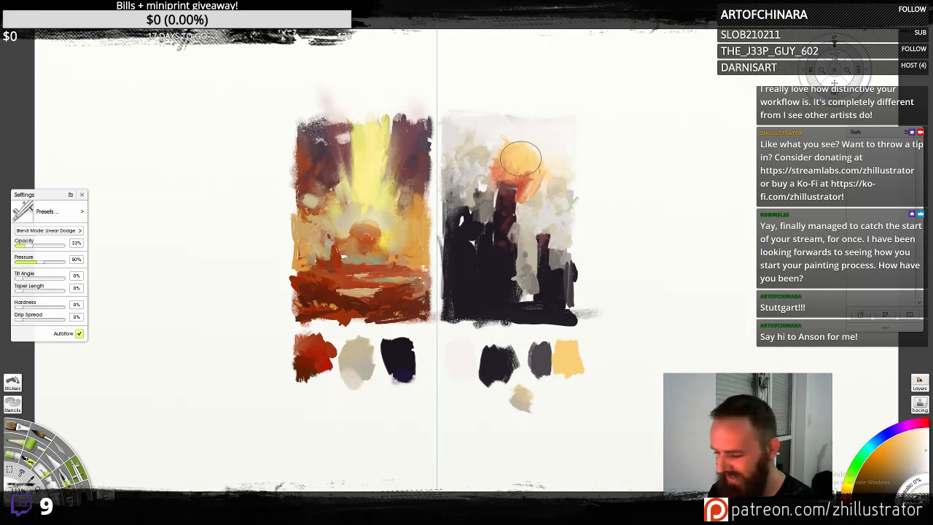
key("b")
key("a")
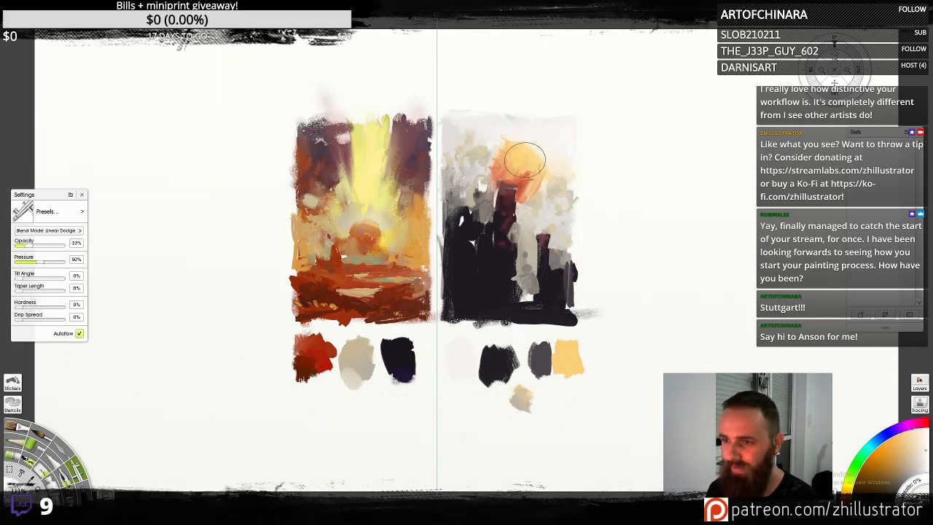
left_click_drag(523, 162, 538, 154)
key("p")
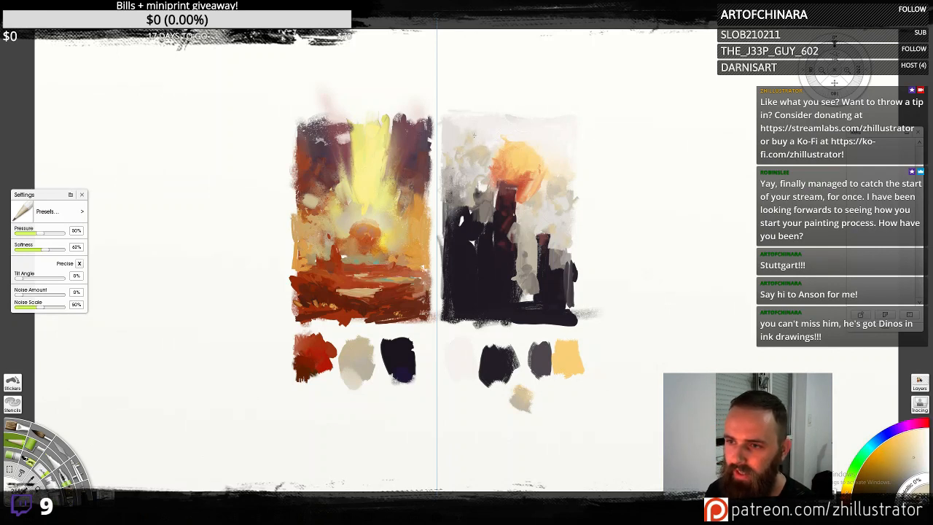
- Pencil sampled dark red accents into the second study's towers and sampled greys along the silhouette's upper-left edge
left_click(507, 199, "alt")
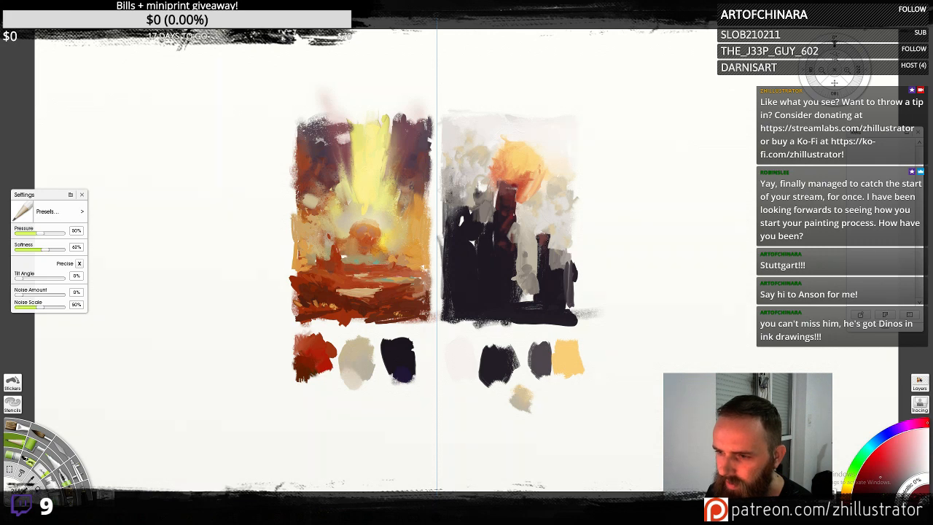
left_click_drag(541, 243, 544, 254)
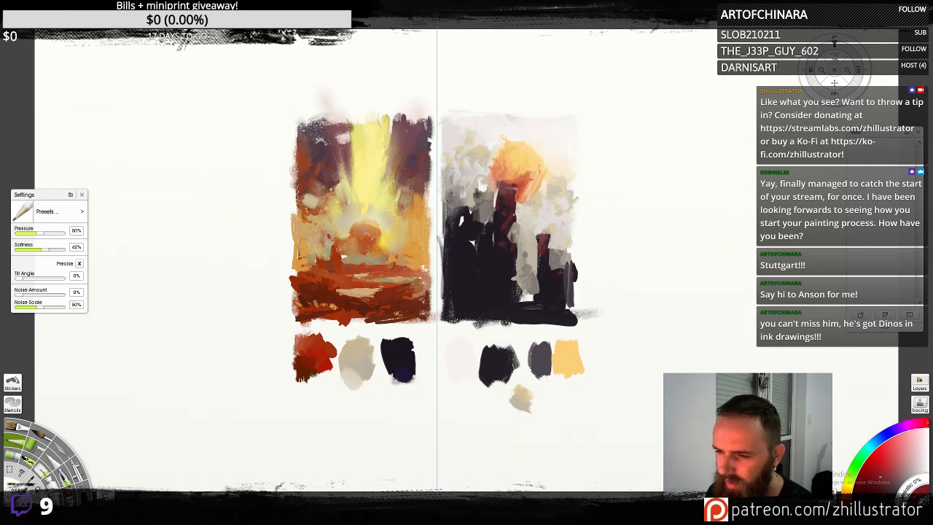
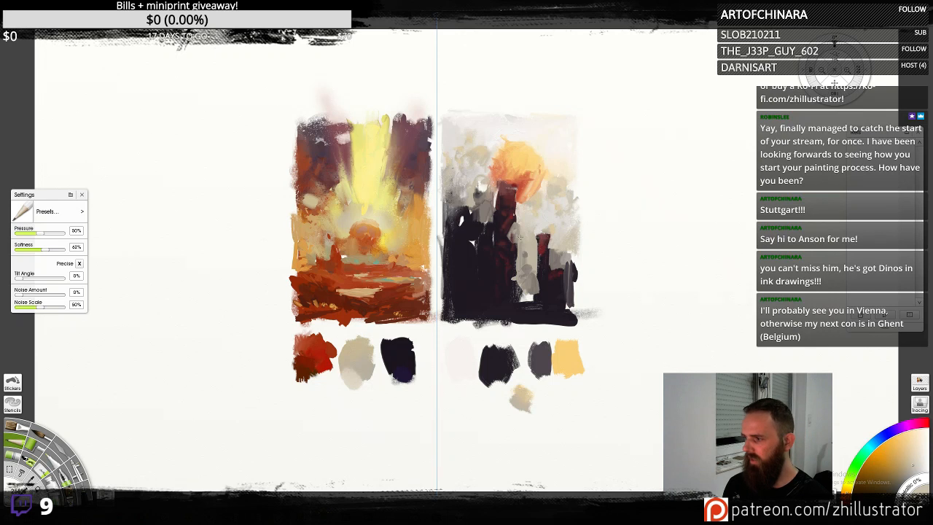
left_click(456, 198, "alt")
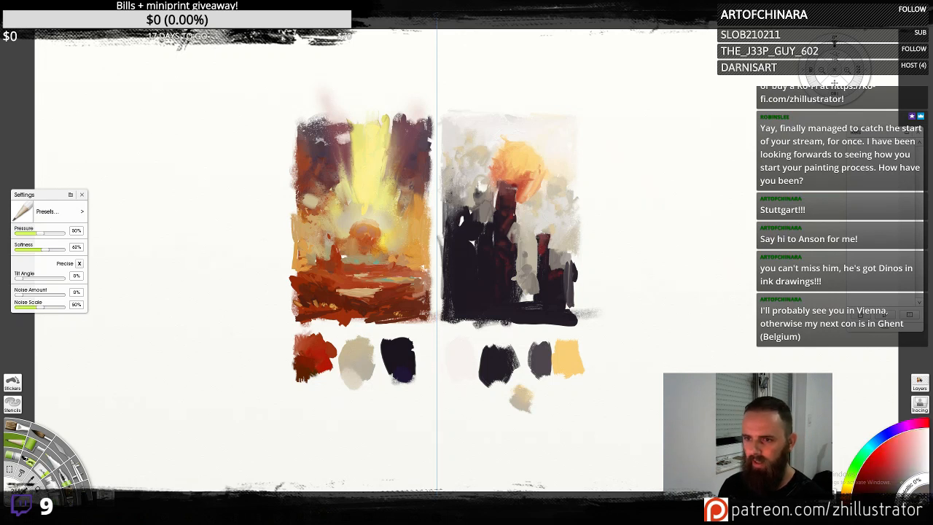
left_click(462, 212, "alt")
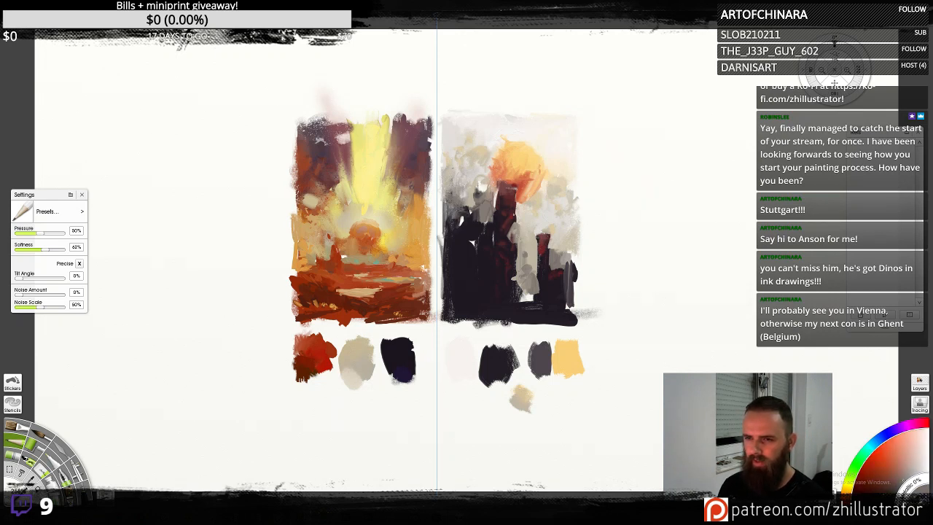
left_click(470, 206, "alt")
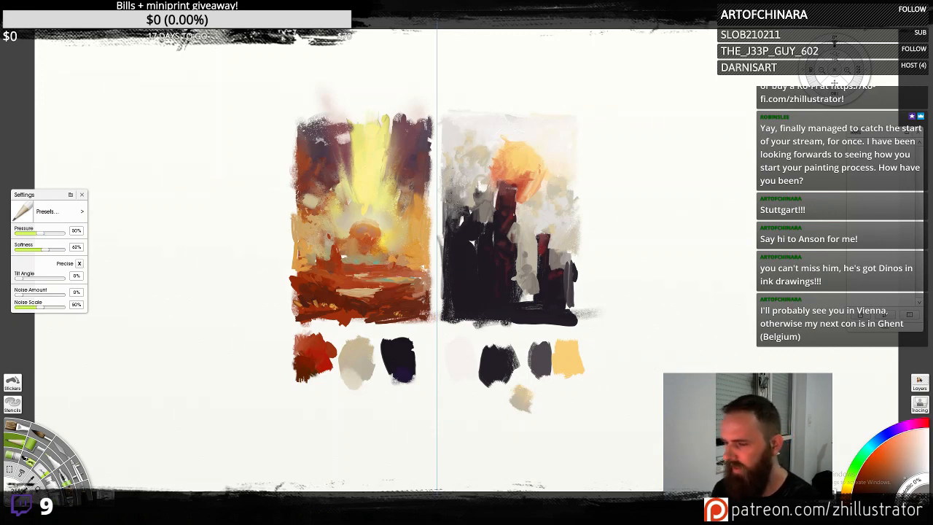
- Sample tones around the pale gap between the two towers and pencil them over its base
left_click(524, 282, "alt")
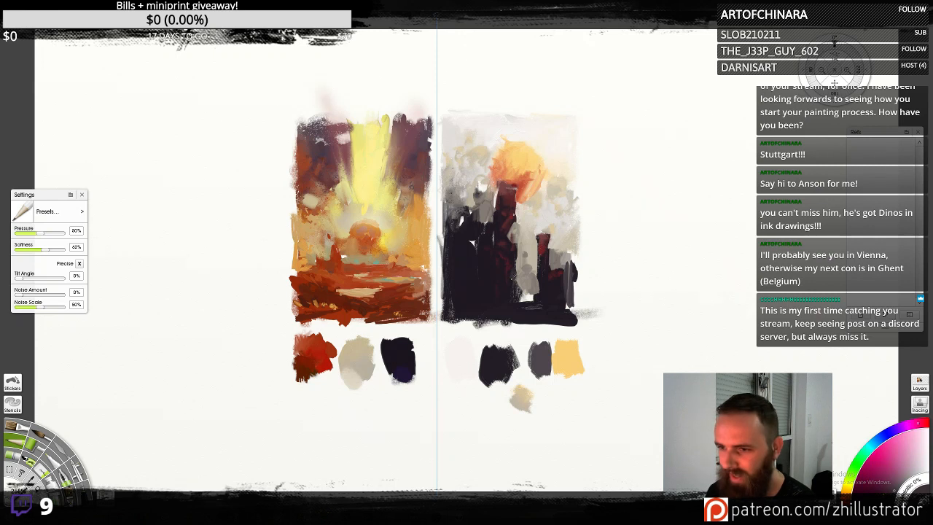
left_click(527, 272, "alt")
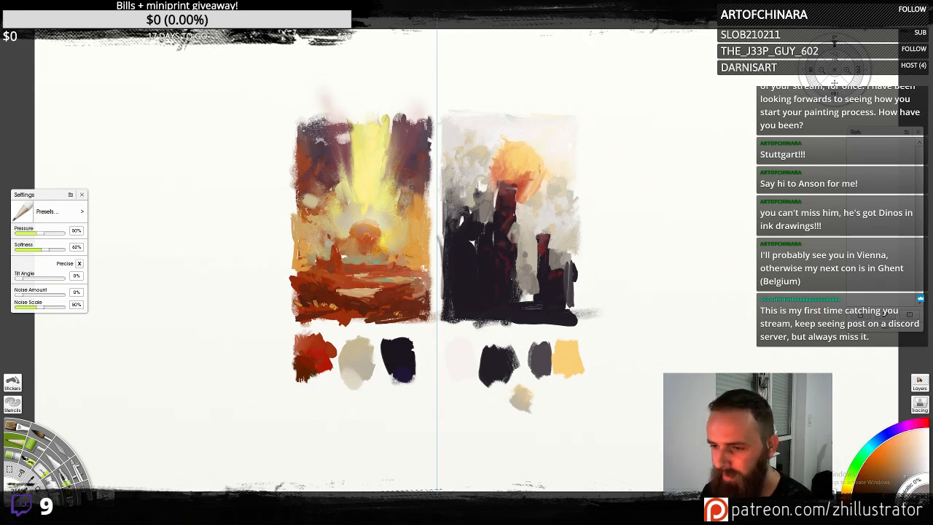
left_click_drag(522, 294, 530, 298)
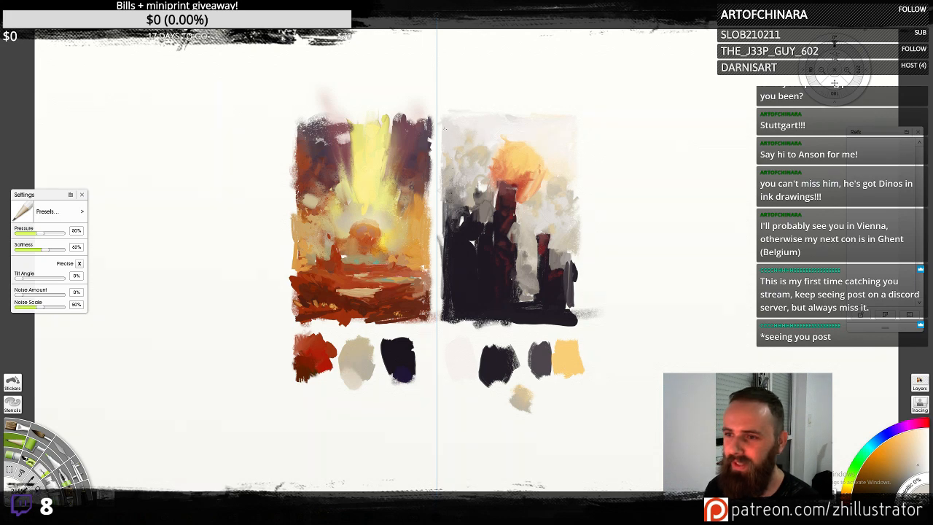
- Sample the second study's sun, shift the colour to a lighter yellow and pencil highlights into the sun
left_click(524, 158, "alt")
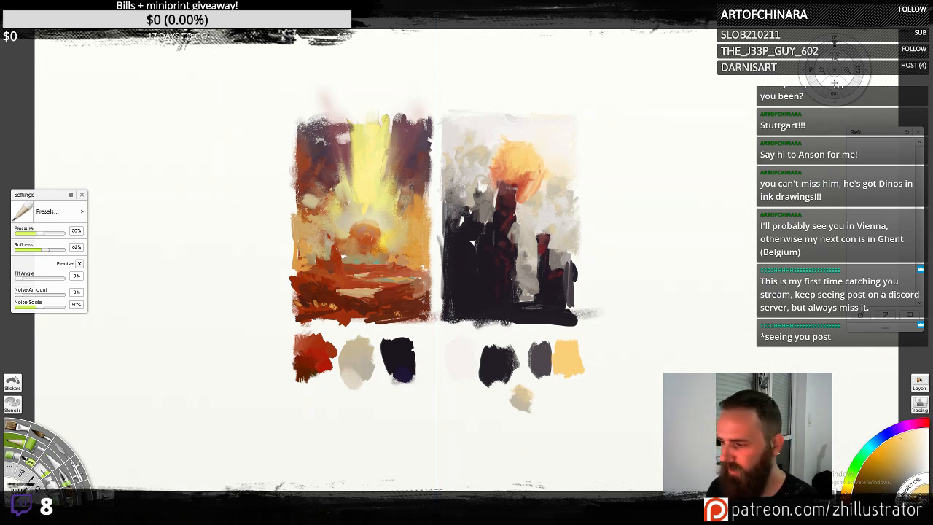
left_click(850, 487)
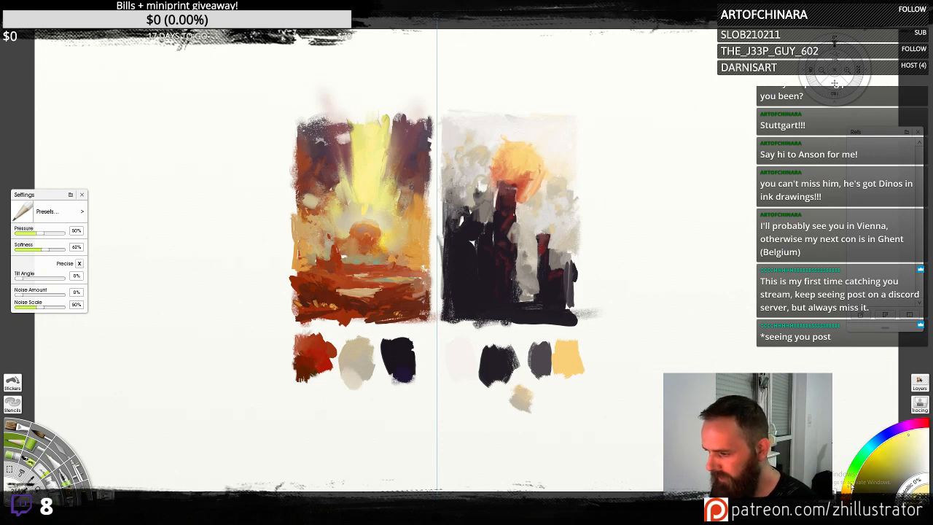
left_click(905, 435)
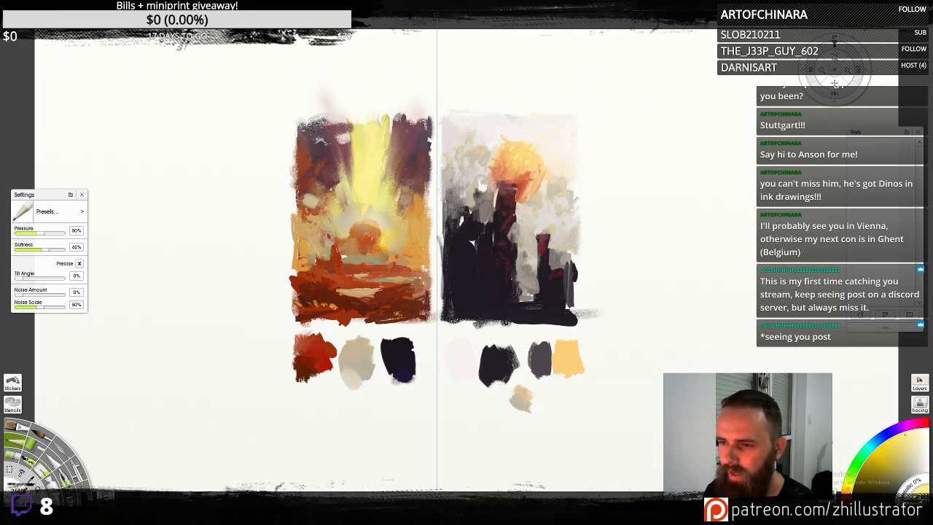
- Pencil orange tones sampled from the sun onto the smaller tower's top, undoing the excess glow strokes
left_click(520, 195, "alt")
mouse_move(539, 226)
left_mouse_down()
mouse_move(554, 224)
mouse_move(544, 231)
left_mouse_up()
left_click(536, 169, "alt")
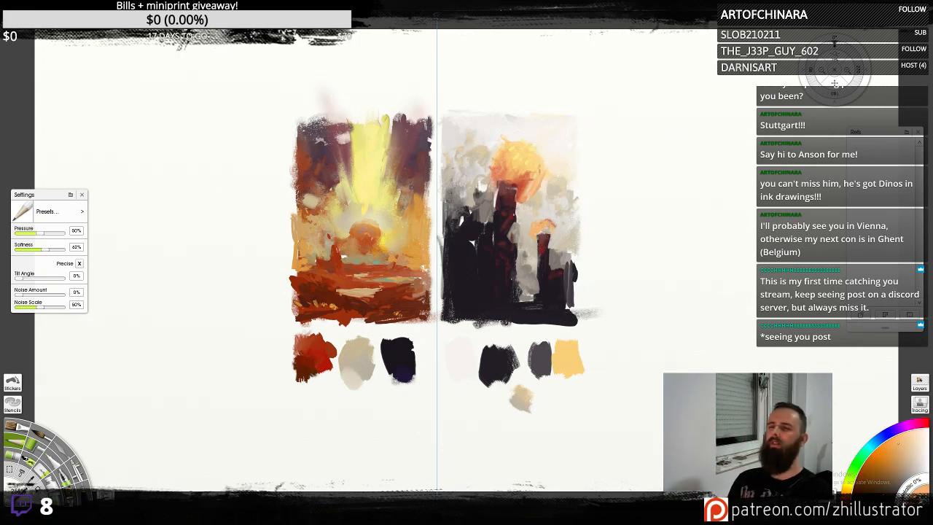
left_click_drag(541, 223, 549, 226)
key("ctrl+z")
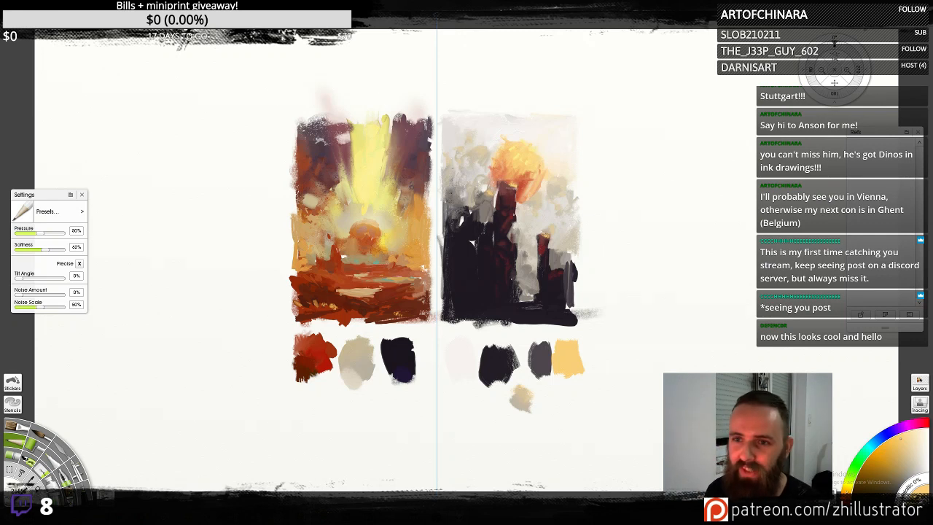
- Sample the dark grey swatch and pencil it over the sunset study's upper-left corner to fill the ragged edge
left_click(540, 360, "alt")
mouse_move(301, 142)
left_mouse_down()
mouse_move(299, 126)
mouse_move(321, 119)
mouse_move(298, 124)
mouse_move(338, 119)
mouse_move(328, 120)
left_mouse_up()
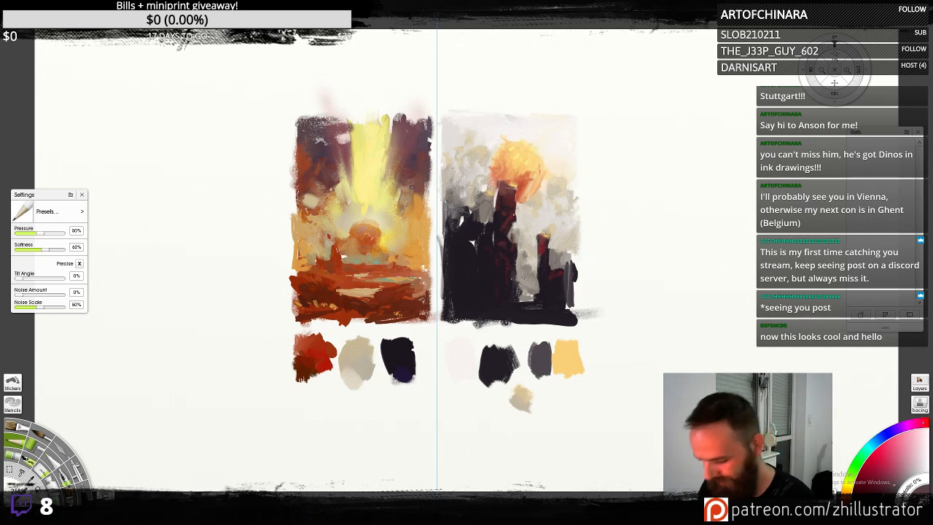
- With the oil brush, work sampled oranges and browns into the sunset's landscape and dab sampled yellow beside the top of its light rays
key("c")
left_click(311, 250, "alt")
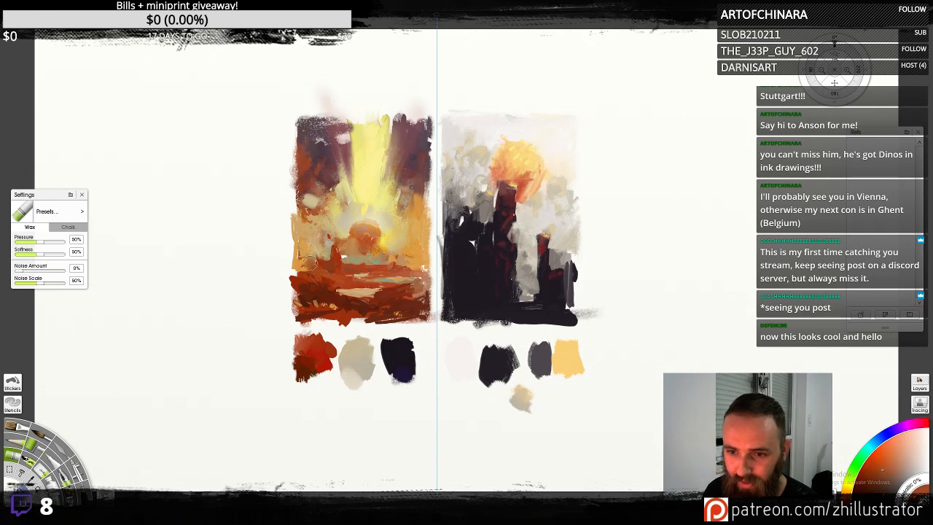
key("o")
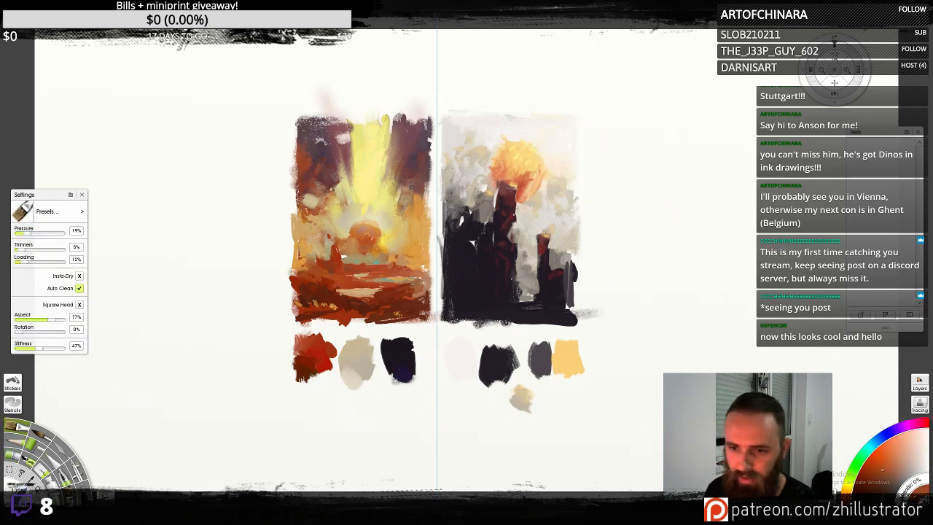
left_click(297, 298, "alt")
left_click(349, 315, "alt")
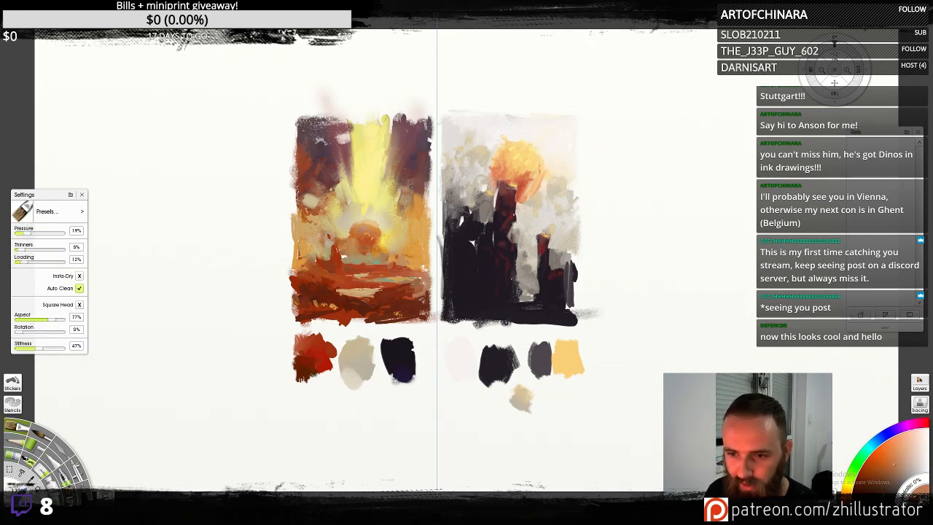
left_click(350, 315, "alt")
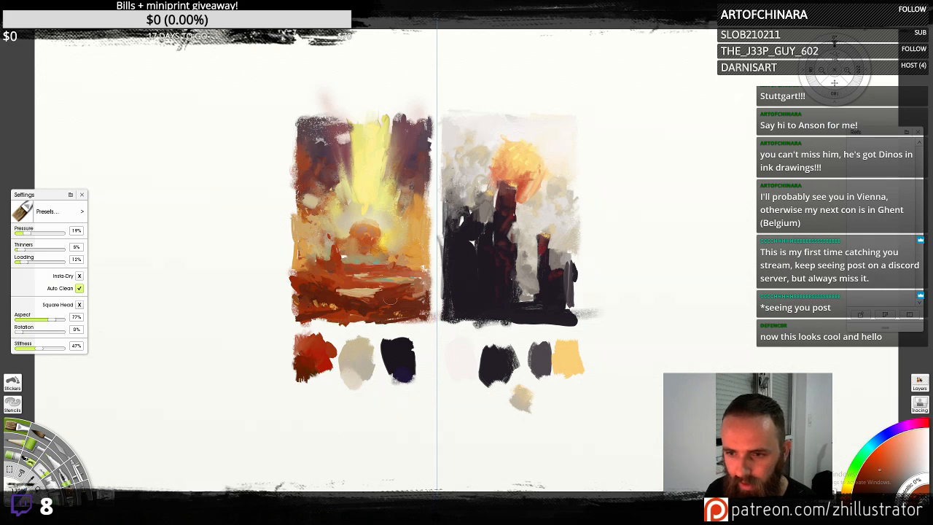
left_click(369, 181, "alt")
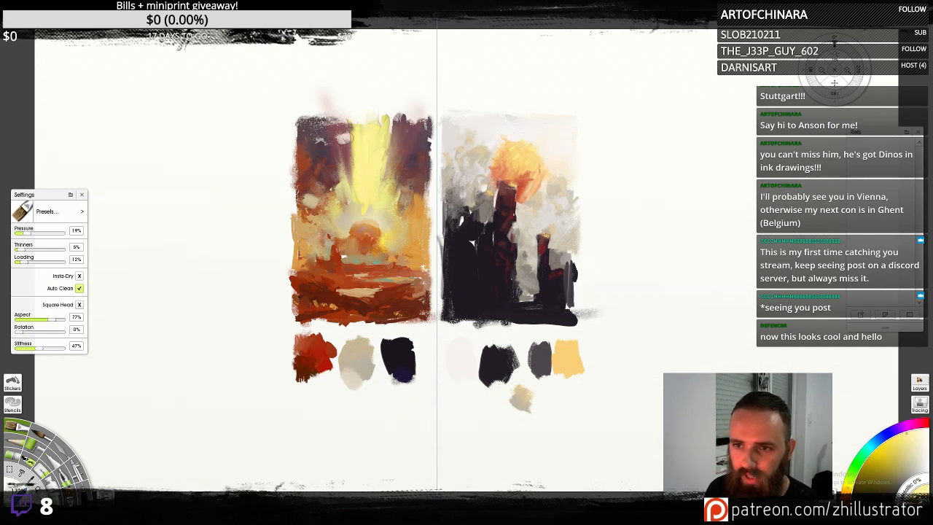
left_click_drag(349, 121, 350, 129)
- Brush sampled pale tones over the sky and upper-right edge of the second study
key("plus")
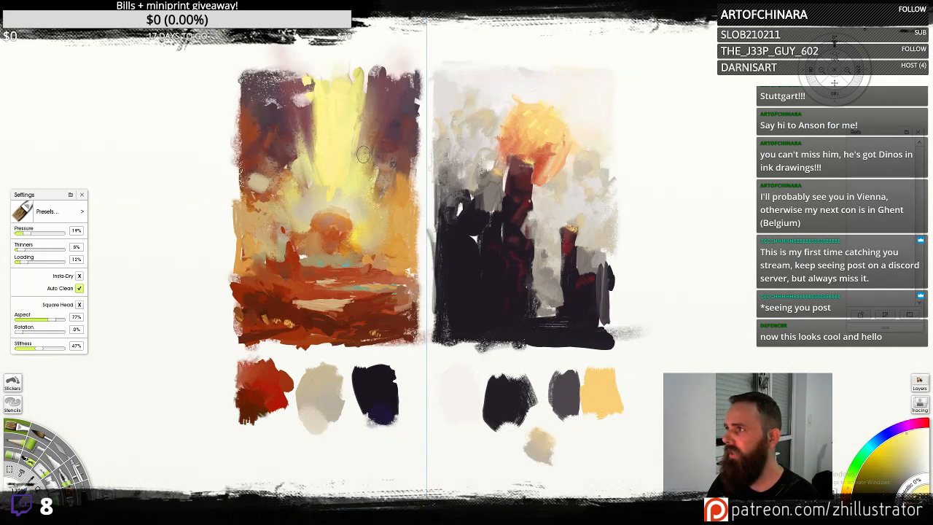
left_click_drag(620, 259, 549, 274)
left_click(433, 99, "alt")
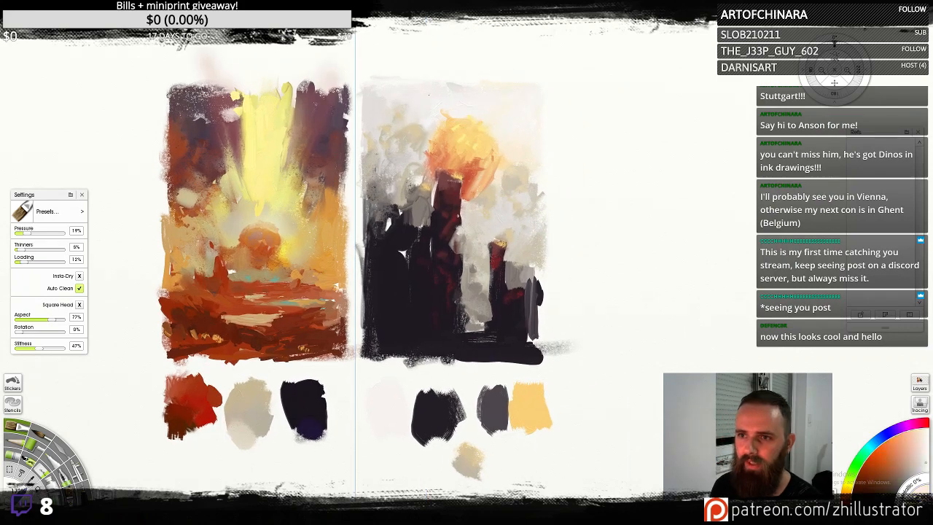
left_click_drag(490, 95, 497, 87)
left_click(531, 91, "alt")
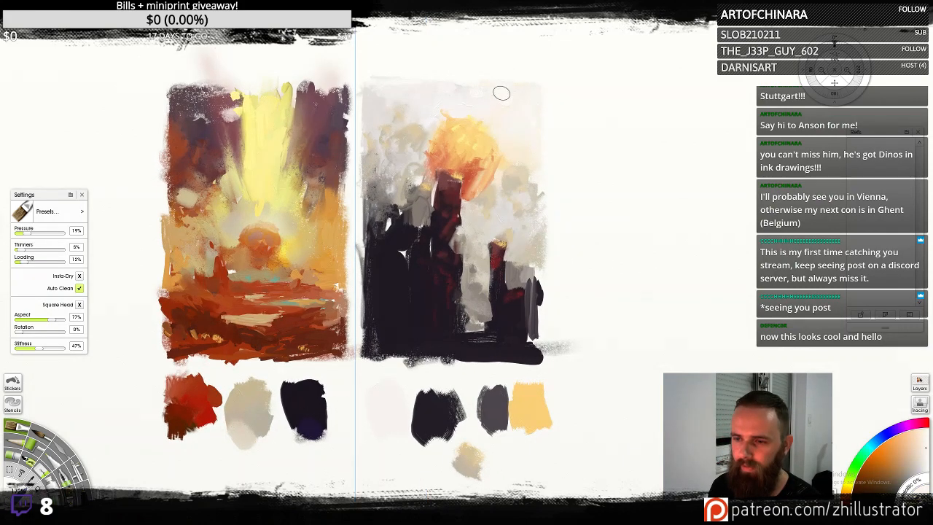
key("minus")
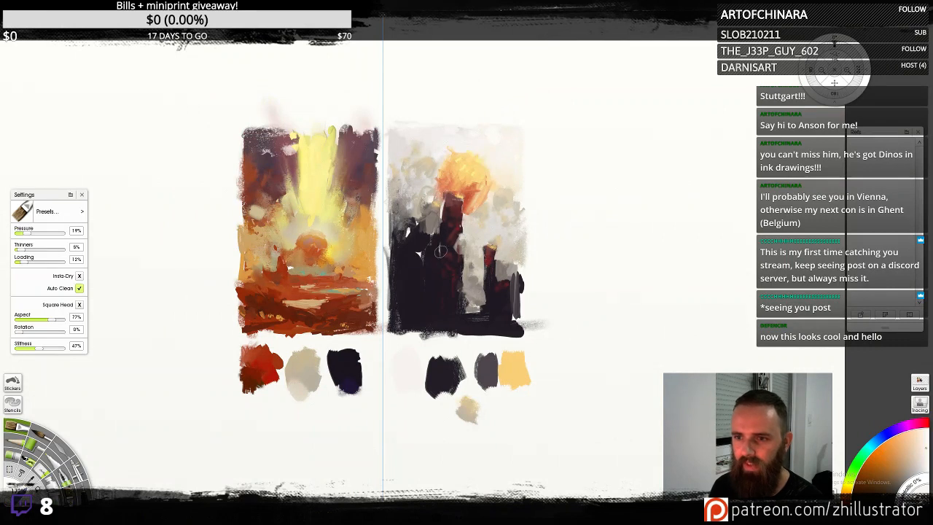
- Sample the near-black, dark grey, red and beige swatches beneath the two studies
left_click(441, 368, "alt")
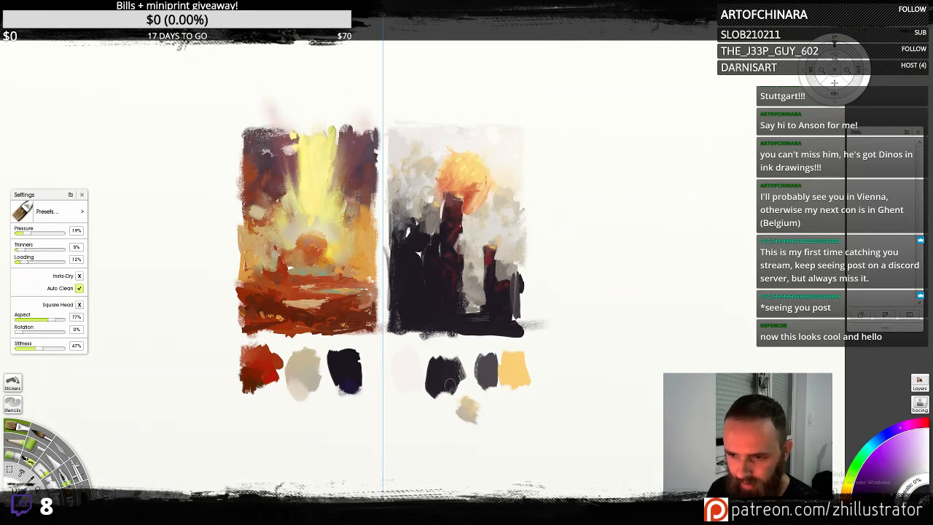
left_click(483, 369, "alt")
left_click(270, 360, "alt")
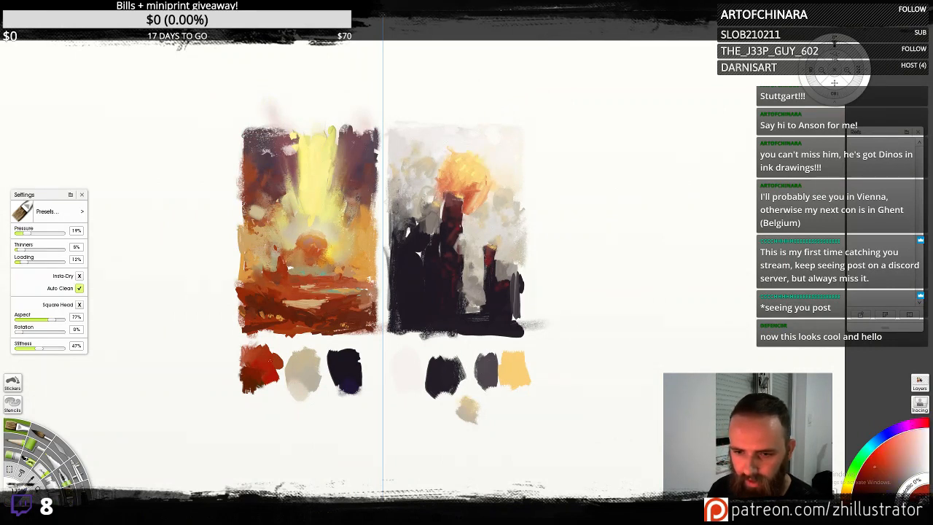
left_click(303, 370, "alt")
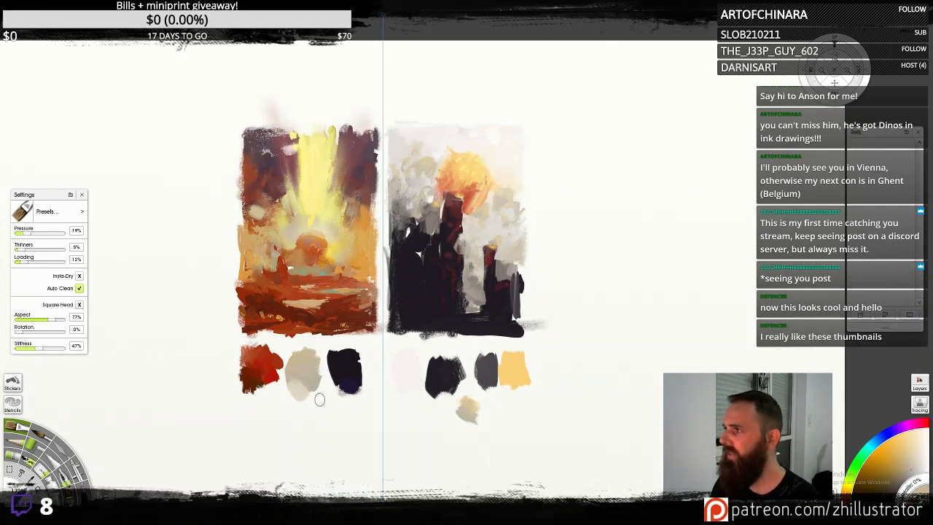
- Choose a dark violet and brush it onto the silhouette's base beneath the gap between the towers
left_click(467, 347, "alt")
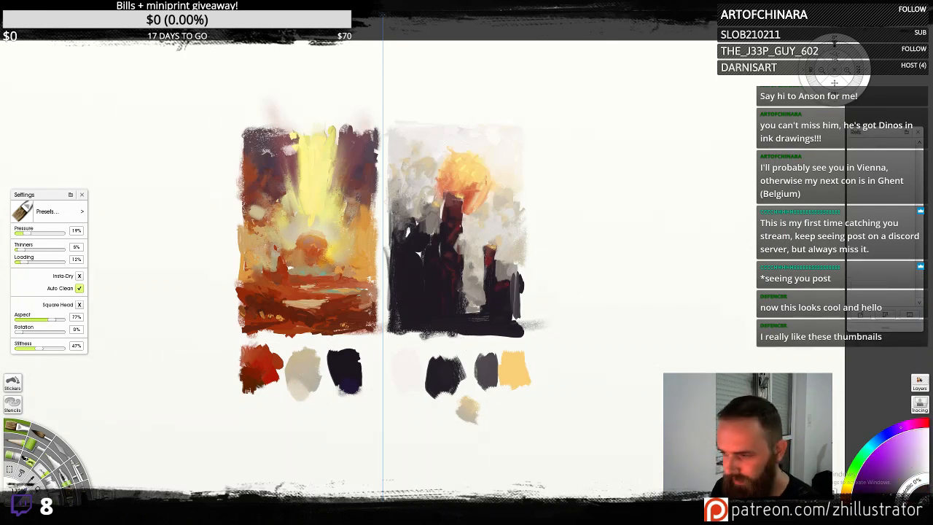
left_click(892, 489)
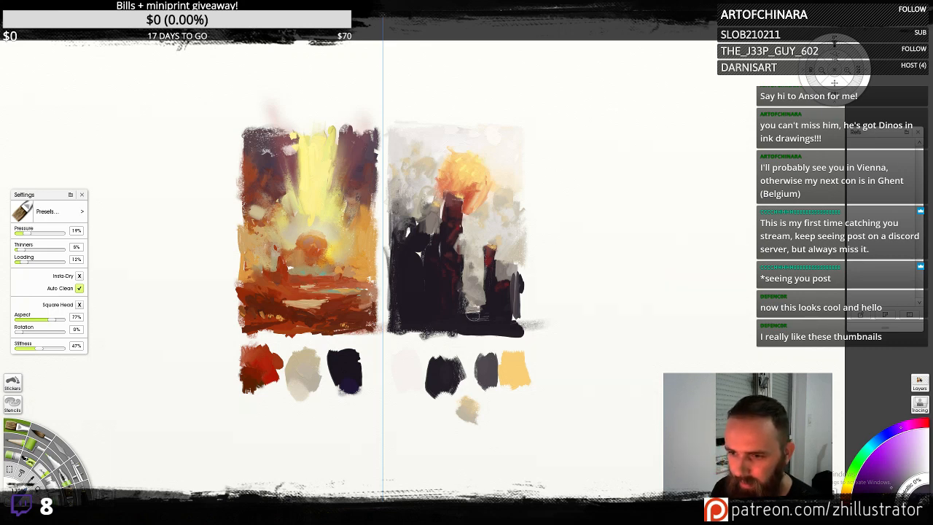
mouse_move(473, 315)
left_mouse_down()
mouse_move(433, 317)
mouse_move(487, 321)
mouse_move(433, 315)
mouse_move(467, 318)
mouse_move(434, 323)
mouse_move(487, 323)
left_mouse_up()
- Brush sampled dark purples across the silhouette's base and along its lower-right corner
left_click(440, 318, "alt")
left_click(463, 318, "alt")
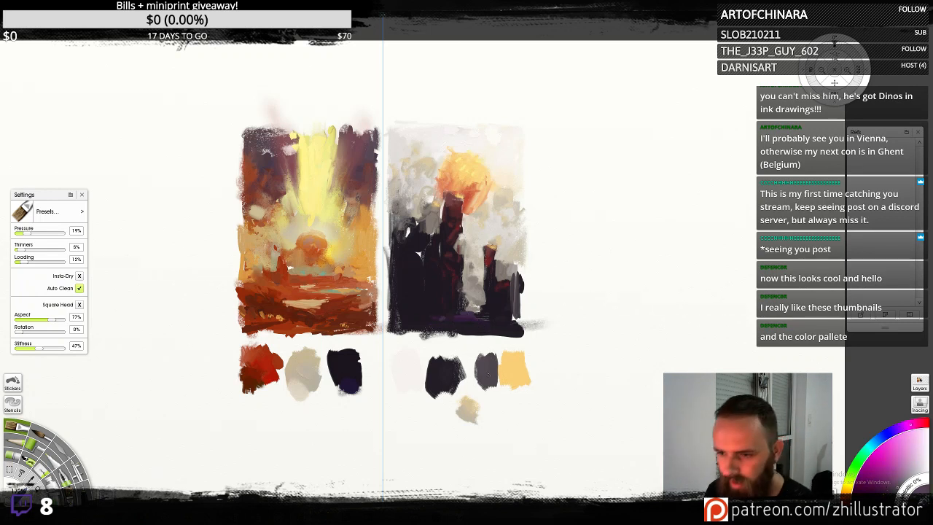
left_click(471, 320, "alt")
mouse_move(465, 318)
left_mouse_down()
mouse_move(434, 321)
mouse_move(456, 326)
left_mouse_up()
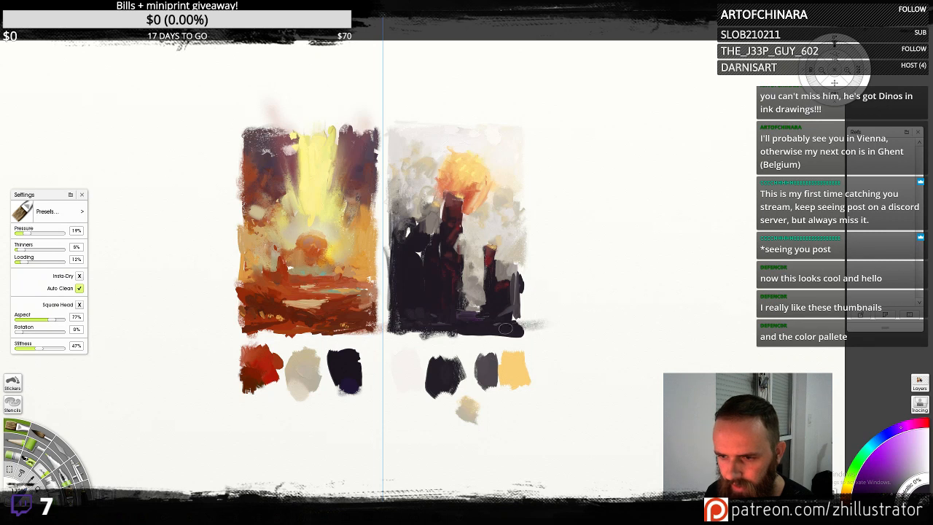
mouse_move(518, 321)
left_mouse_down()
mouse_move(519, 309)
mouse_move(521, 320)
left_mouse_up()
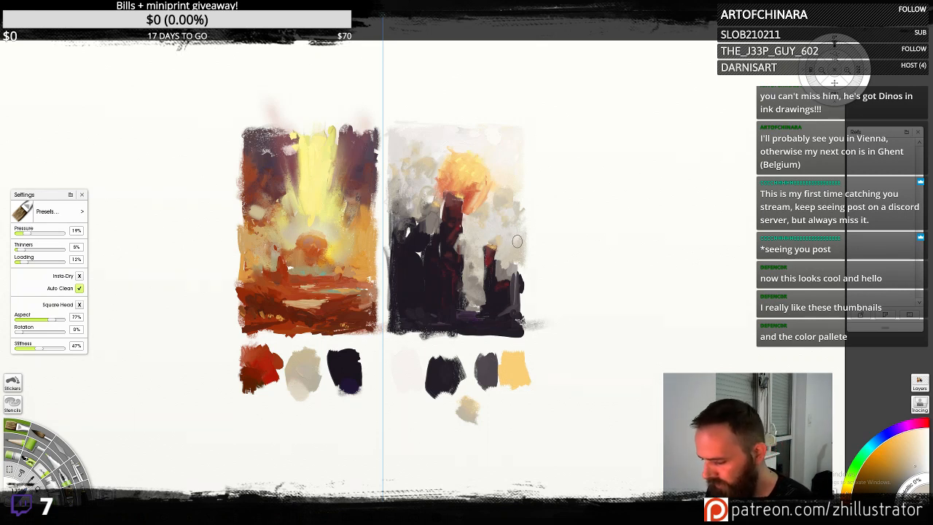
- Add a lighter yellow dab to the orange swatch and airbrush that yellow over the orange sun in Soft Light blend mode
left_click(517, 369, "alt")
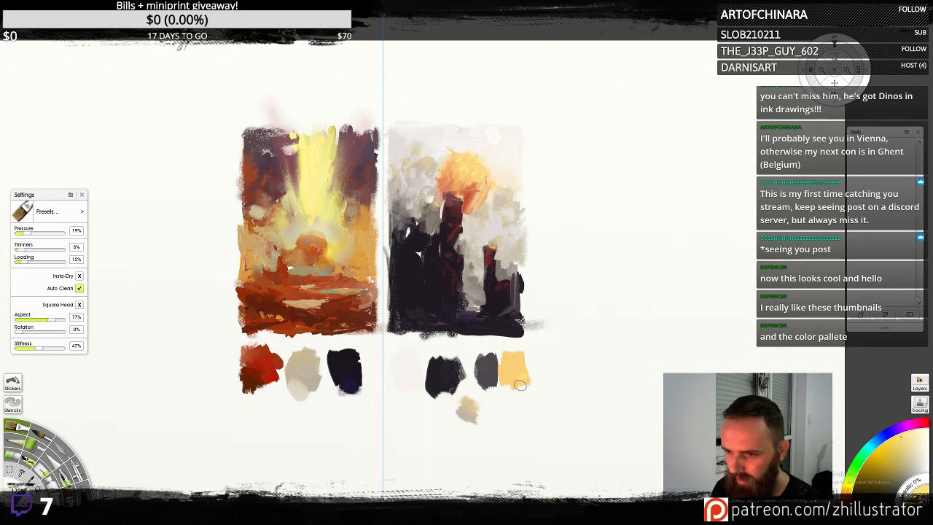
left_click_drag(520, 385, 532, 390)
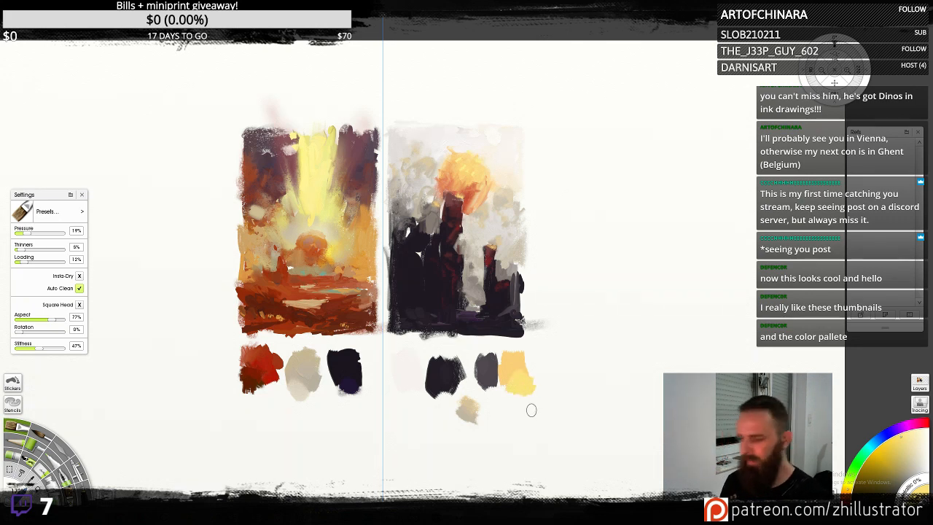
key("a")
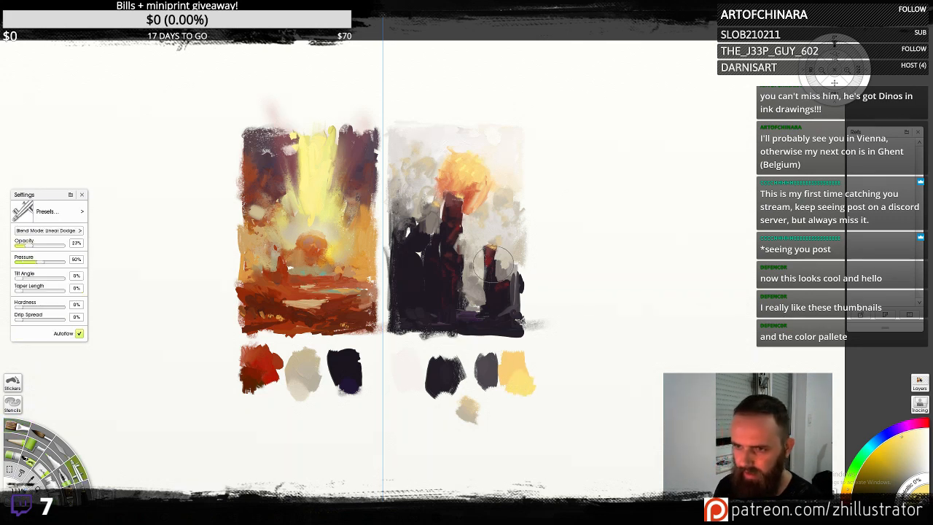
left_click(44, 232)
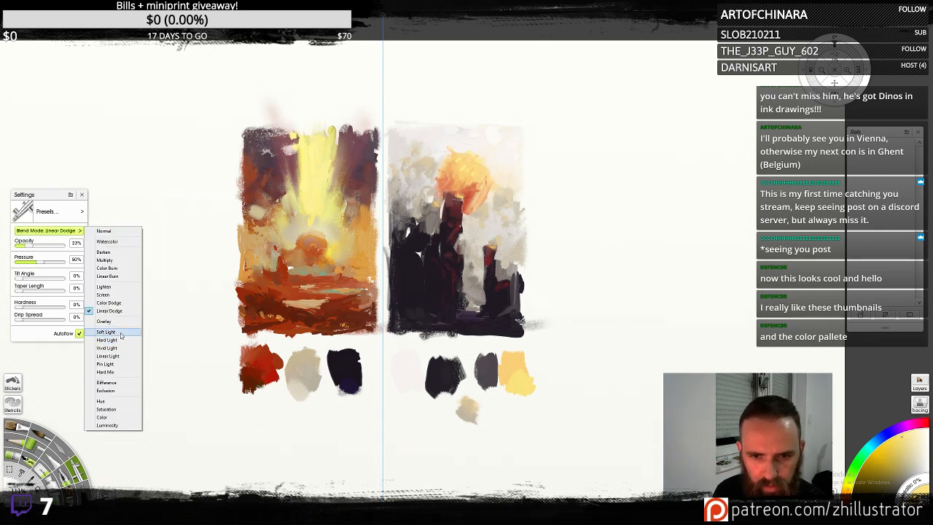
left_click(106, 332)
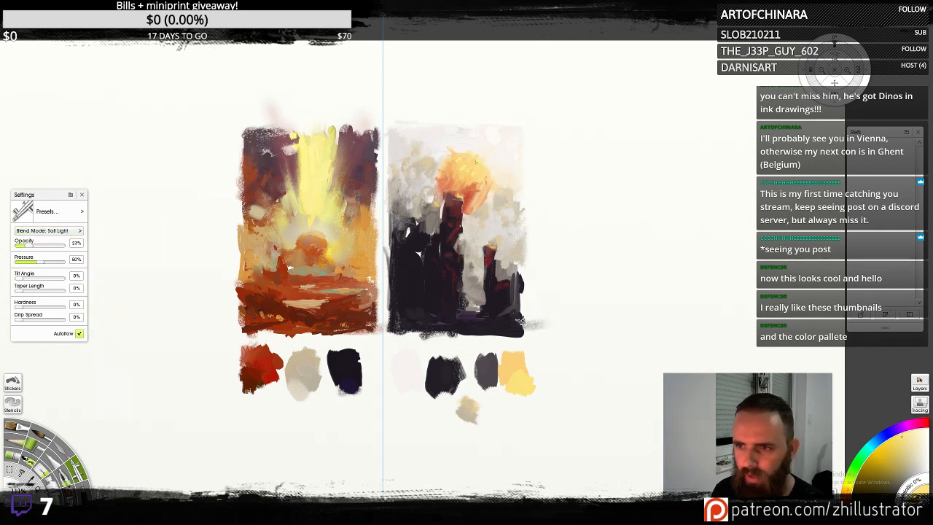
mouse_move(475, 162)
left_mouse_down()
mouse_move(459, 185)
mouse_move(478, 178)
mouse_move(454, 181)
mouse_move(475, 185)
left_mouse_up()
left_click(263, 356, "alt")
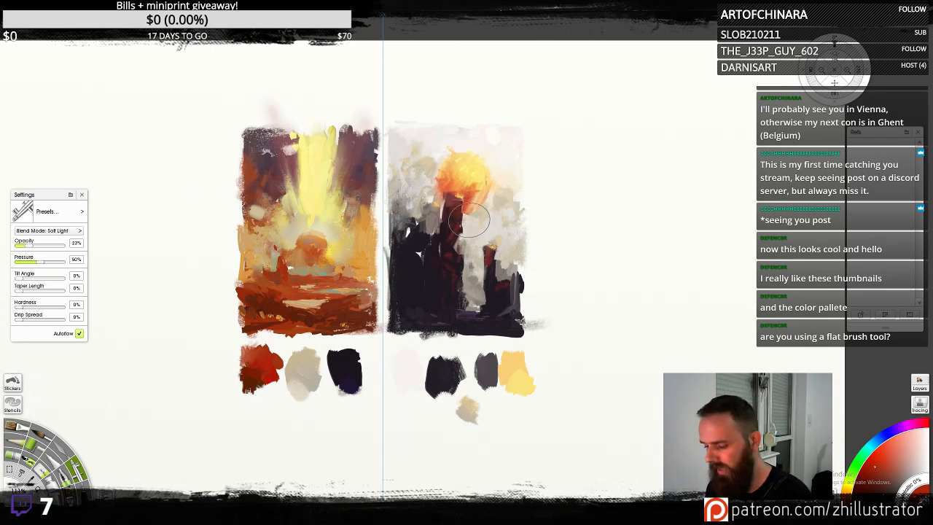
key("b")
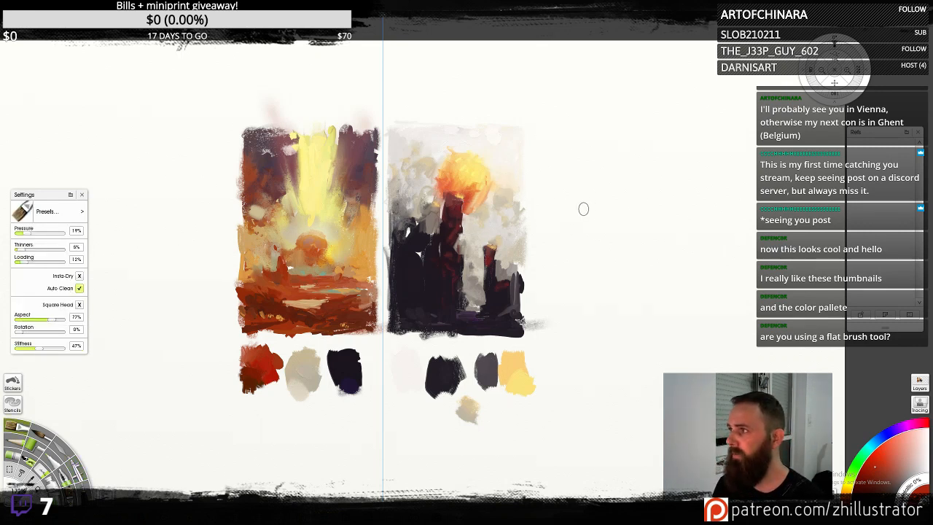
mouse_move(580, 209)
left_mouse_down()
mouse_move(594, 208)
mouse_move(580, 205)
mouse_move(623, 150)
mouse_move(612, 236)
mouse_move(587, 288)
mouse_move(563, 222)
mouse_move(558, 71)
mouse_move(579, 126)
left_mouse_up()
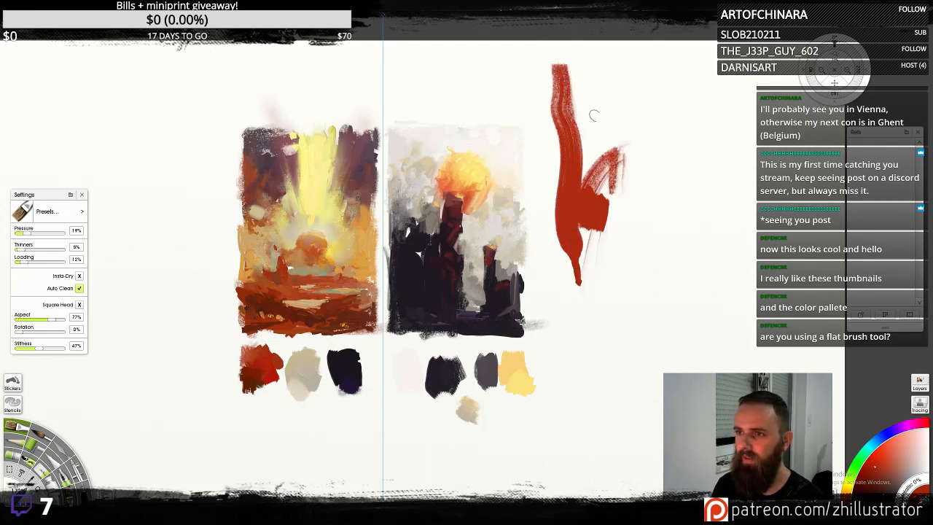
key("ctrl+z")
key("ctrl+z")
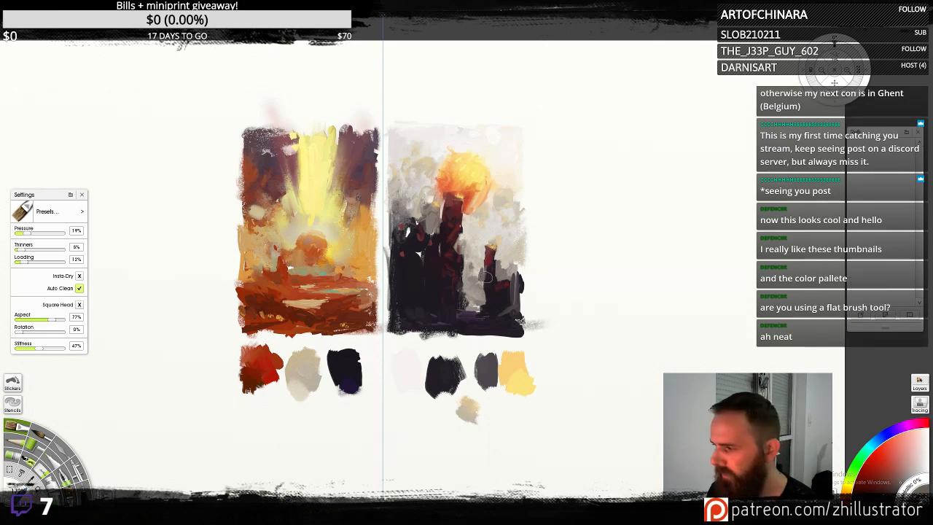
- Sample a muted grey beside the smaller tower and turn on Square Head for the oil brush
key("a")
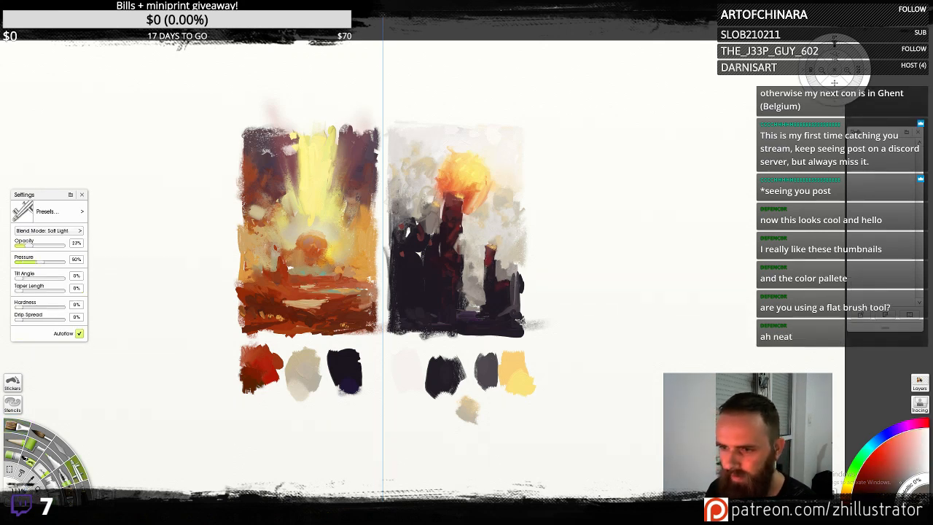
key("p")
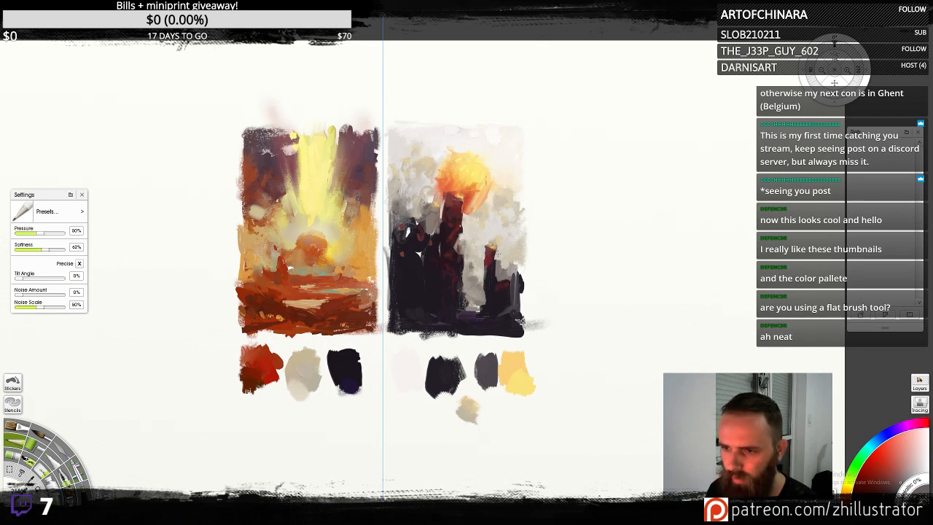
left_click(498, 270, "alt")
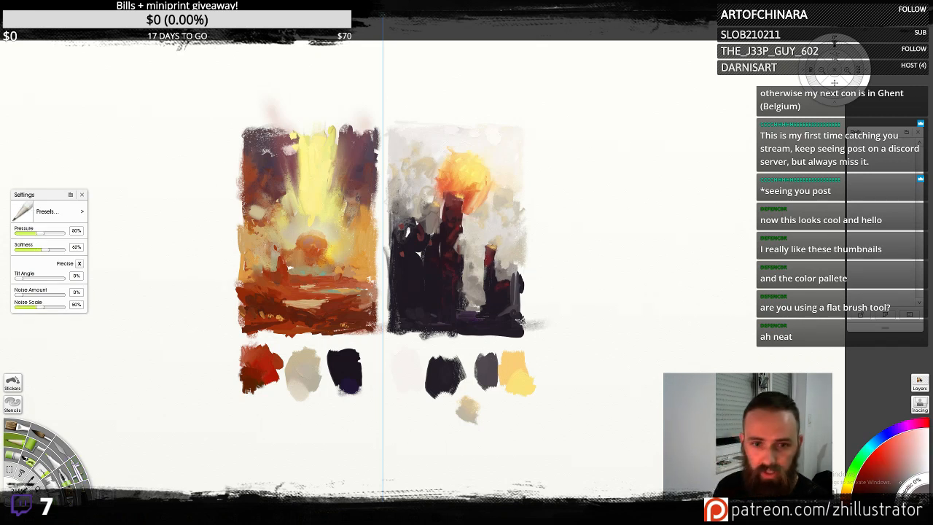
key("a")
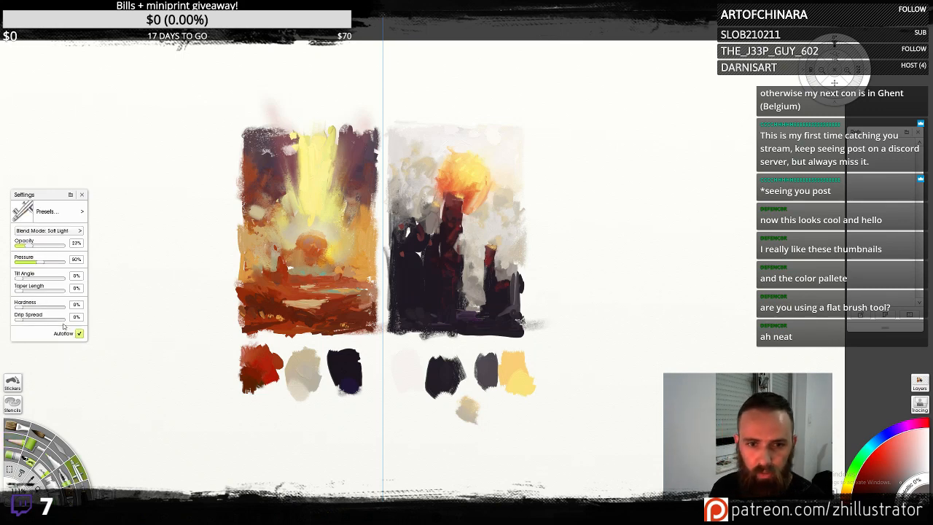
key("o")
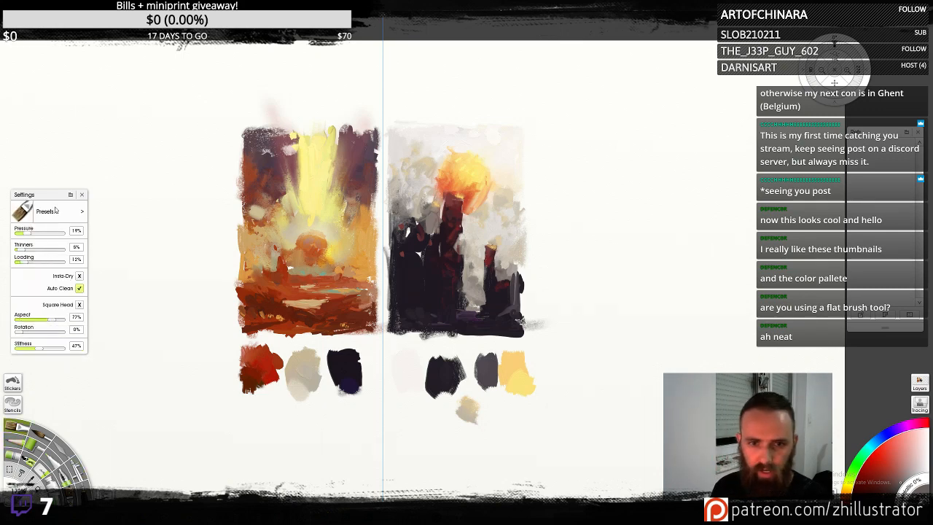
left_click_drag(52, 197, 78, 177)
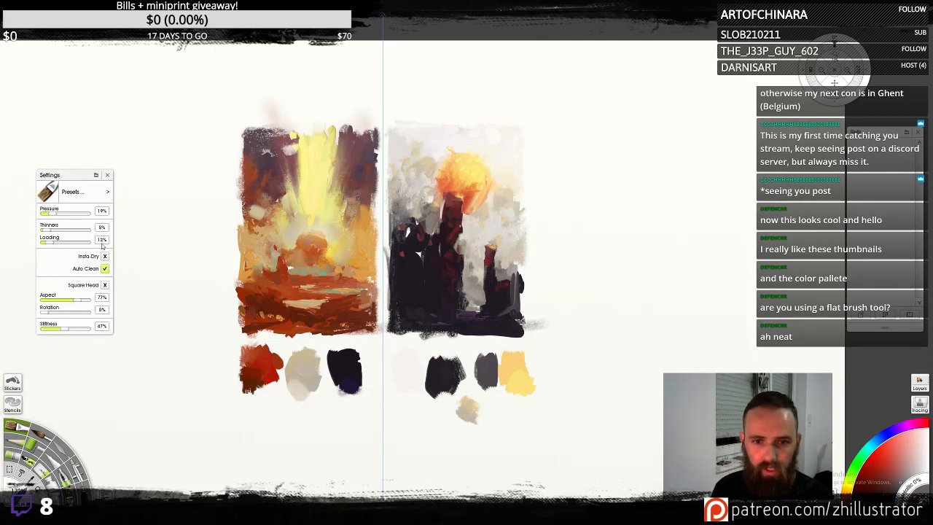
left_click(105, 285)
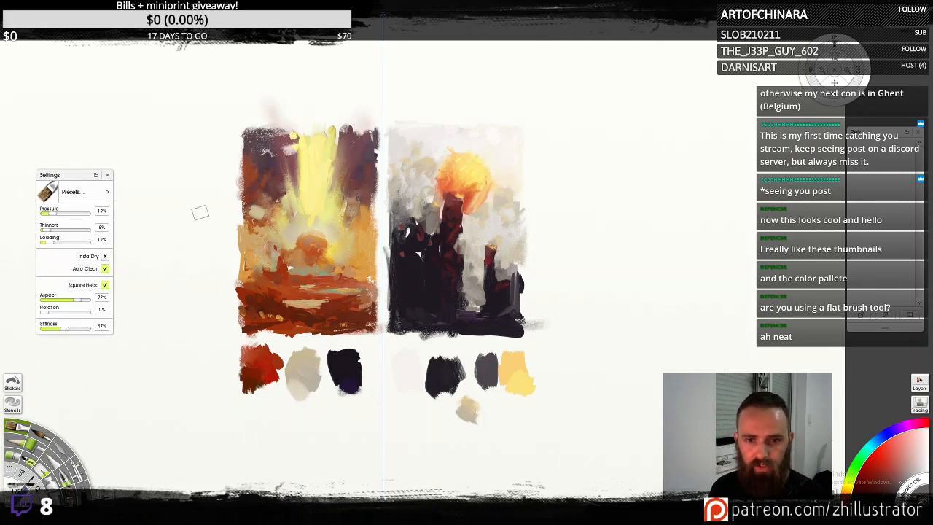
- Paint several roughly vertical grey strokes on the blank canvas beside the sunset study
mouse_move(194, 166)
left_mouse_down()
mouse_move(191, 232)
mouse_move(216, 103)
left_mouse_up()
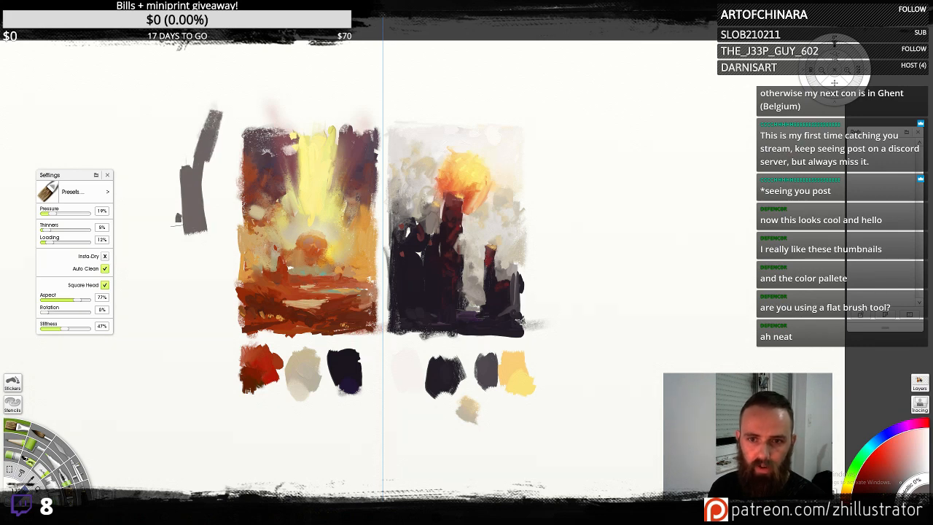
mouse_move(179, 217)
left_mouse_down()
mouse_move(172, 196)
mouse_move(172, 251)
left_mouse_up()
mouse_move(178, 219)
left_mouse_down()
mouse_move(162, 127)
mouse_move(187, 113)
left_mouse_up()
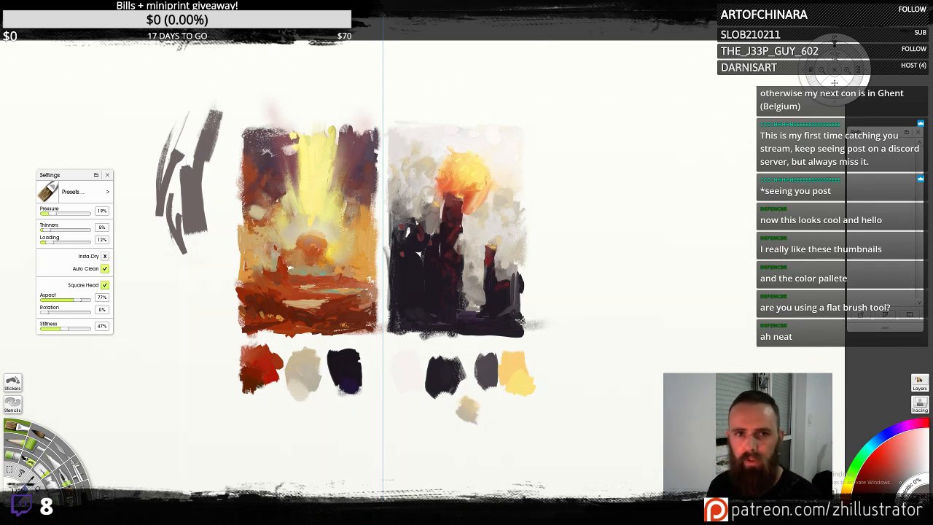
- Flip the whole painted layer horizontally, including both studies, their swatches and the grey strokes
key("v")
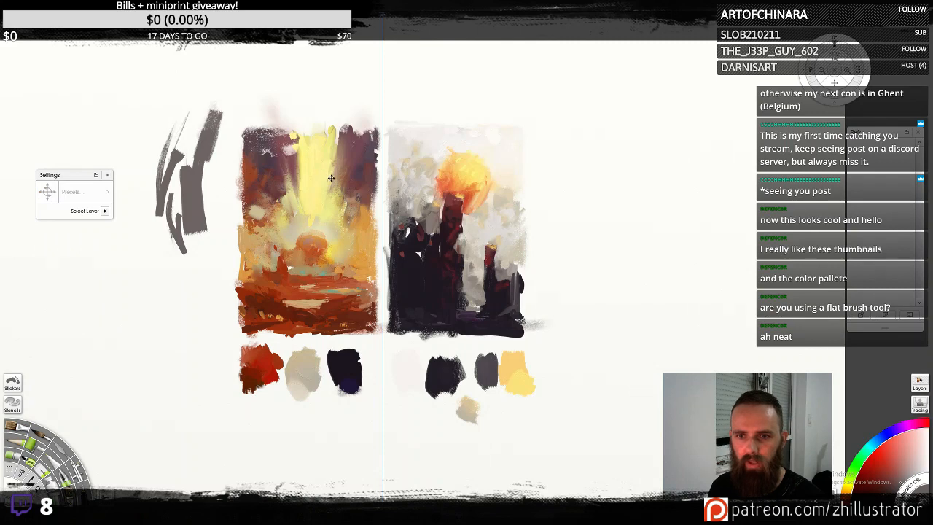
left_click(340, 202)
left_click(581, 420)
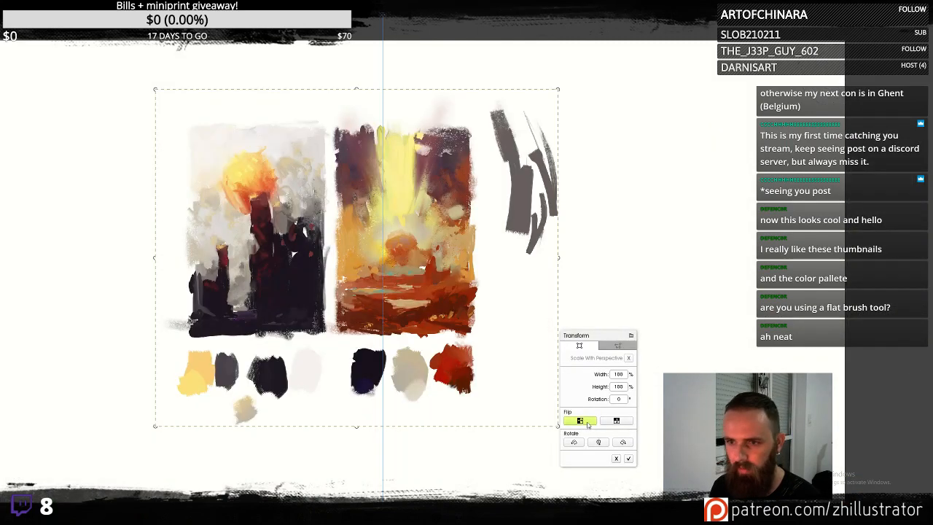
left_click(628, 458)
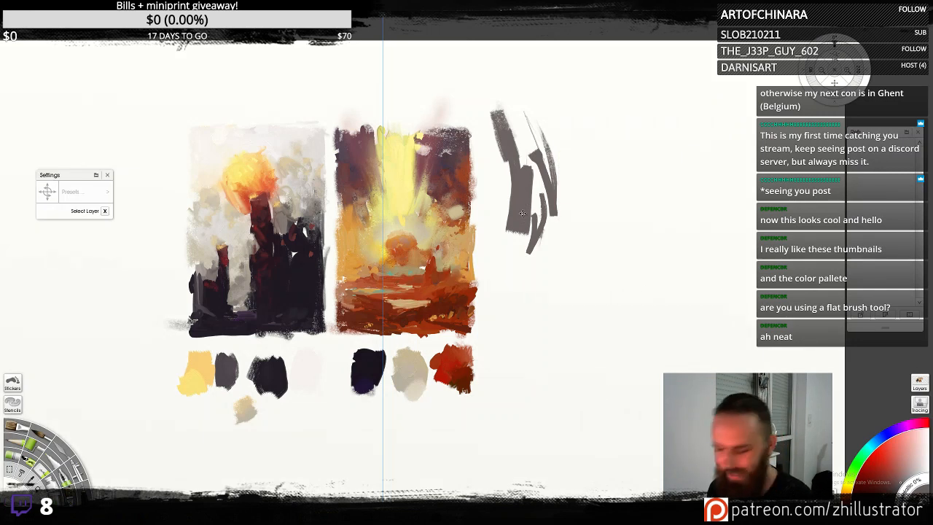
- Choose a deep violet and brush a solid block with surrounding strokes over and beside the grey marks
key("b")
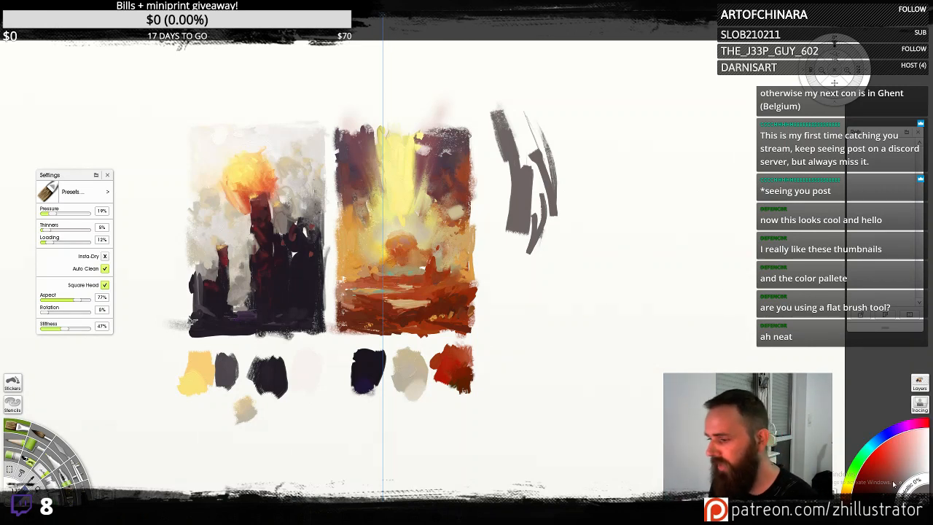
left_click(895, 432)
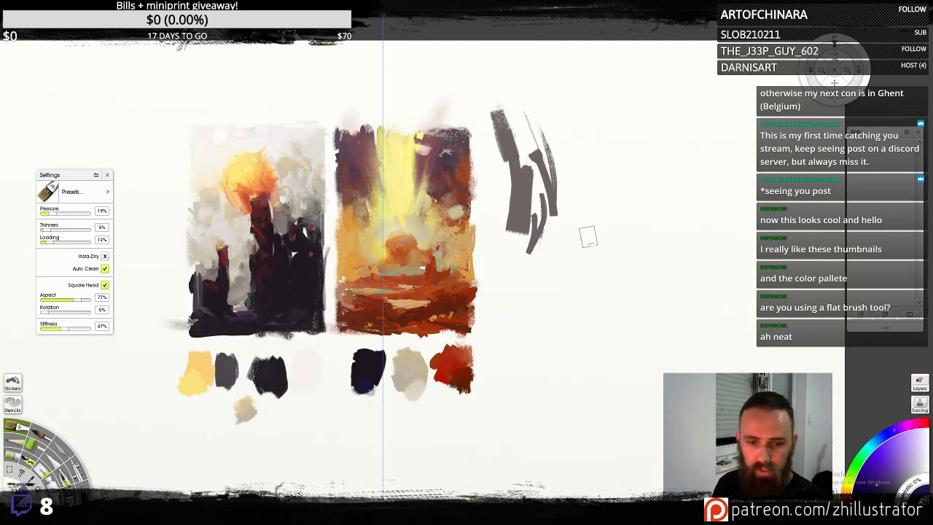
mouse_move(583, 201)
left_mouse_down()
mouse_move(580, 211)
mouse_move(554, 188)
mouse_move(543, 284)
left_mouse_up()
left_click_drag(507, 172, 508, 297)
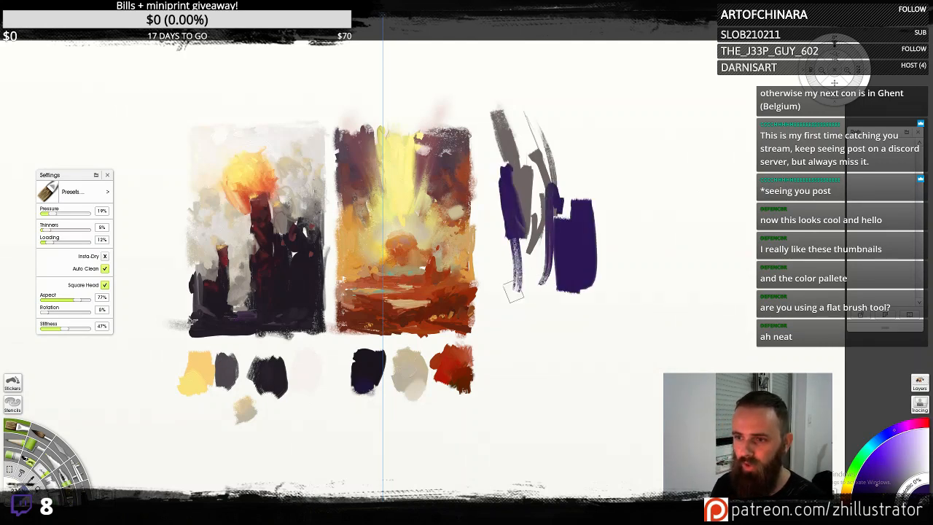
mouse_move(556, 248)
left_mouse_down()
mouse_move(545, 309)
mouse_move(601, 319)
left_mouse_up()
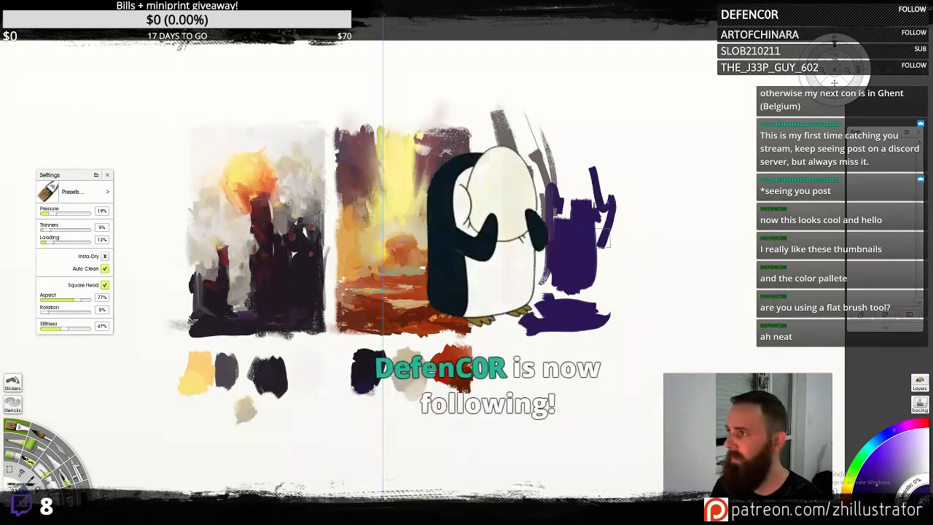
left_click_drag(592, 169, 589, 245)
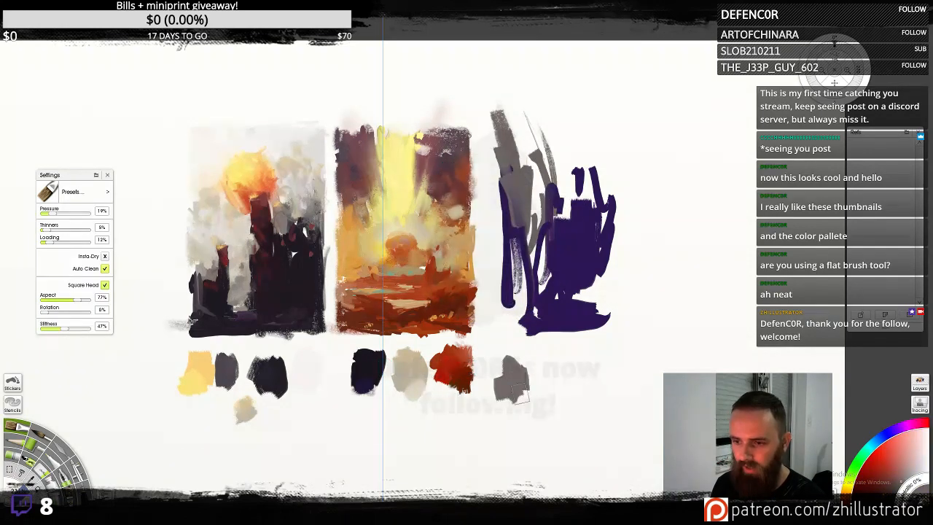
- Dab grey and violet swatches beneath the new strokes, sampling each and brushing where they meet
left_click_drag(548, 368, 556, 391)
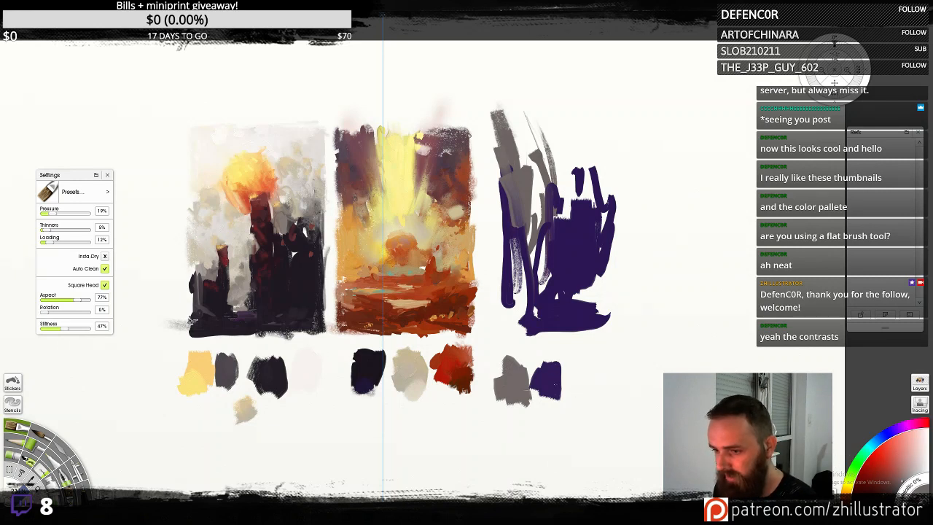
left_click(555, 384, "alt")
left_click(516, 379, "alt")
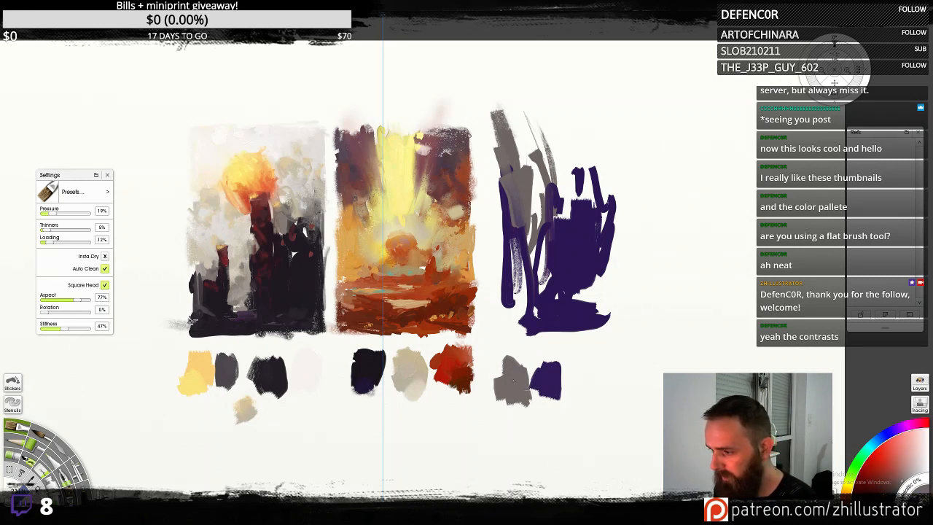
left_click_drag(511, 379, 536, 385)
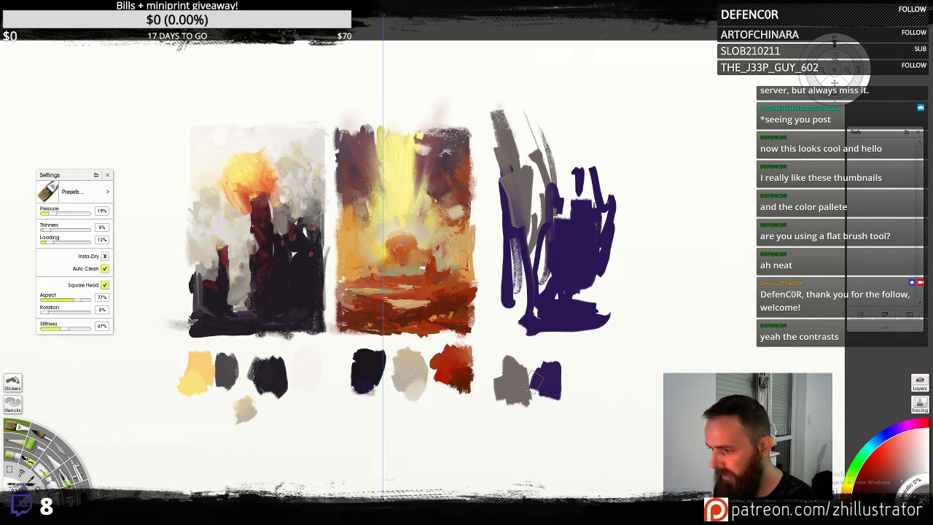
left_click(545, 381, "alt")
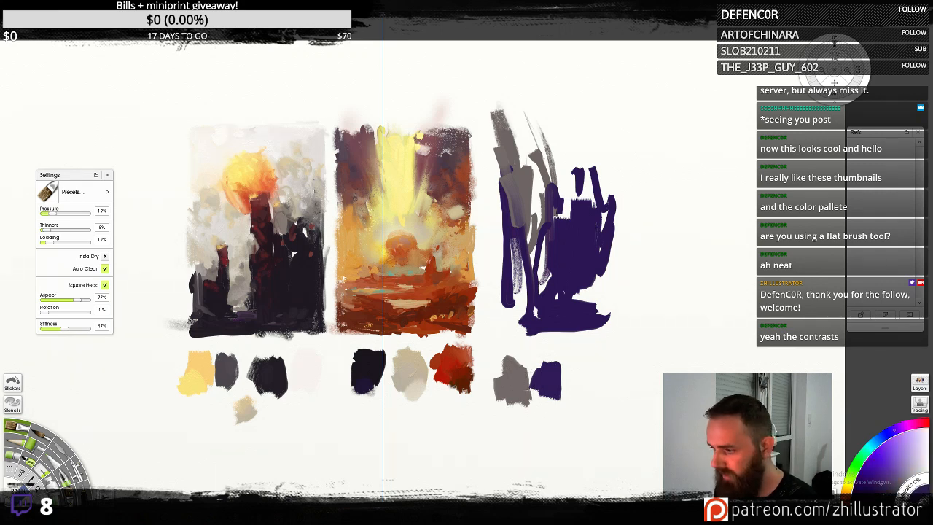
- Choose a bright yellow-green and brush accents above and across the violet block of the third study
left_click(850, 481)
left_click_drag(902, 452, 906, 441)
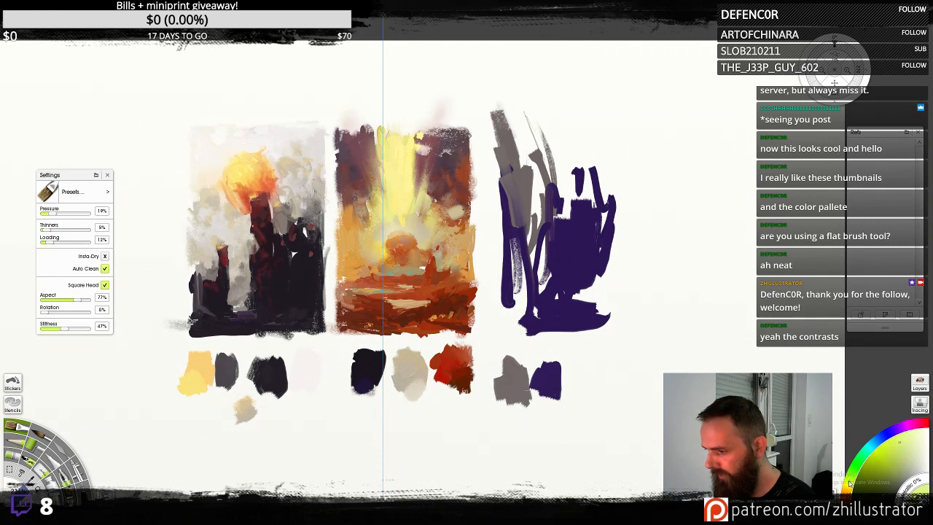
mouse_move(565, 215)
left_mouse_down()
mouse_move(569, 164)
mouse_move(548, 155)
left_mouse_up()
left_click_drag(606, 172, 599, 178)
left_click_drag(588, 212, 584, 255)
mouse_move(588, 145)
left_mouse_down()
mouse_move(577, 154)
mouse_move(624, 142)
left_mouse_up()
left_click_drag(630, 158, 611, 159)
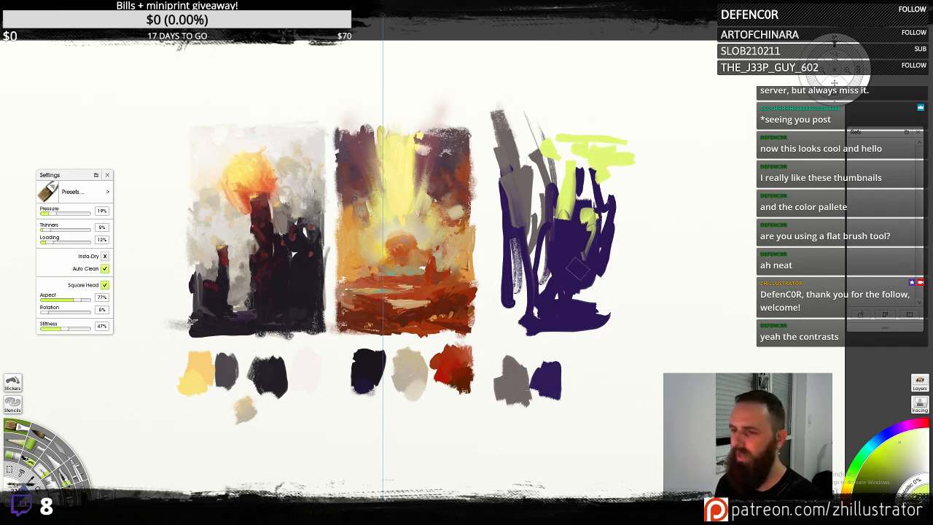
- Dab muted yellow-green and grey-violet mixes between the grey and violet strokes, sampling colours from that area
left_click_drag(534, 204, 527, 222)
left_click(526, 197, "alt")
left_click(532, 215, "alt")
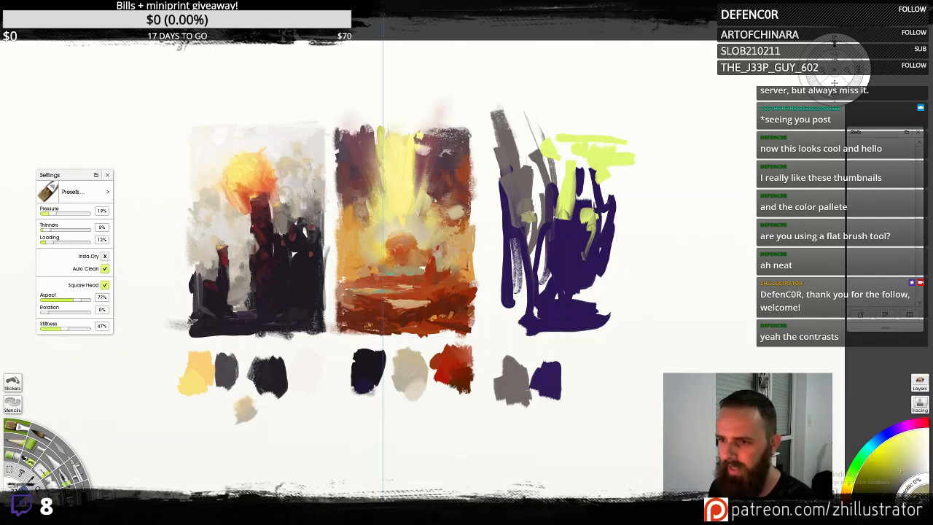
left_click(552, 165, "alt")
left_click_drag(559, 168, 567, 172)
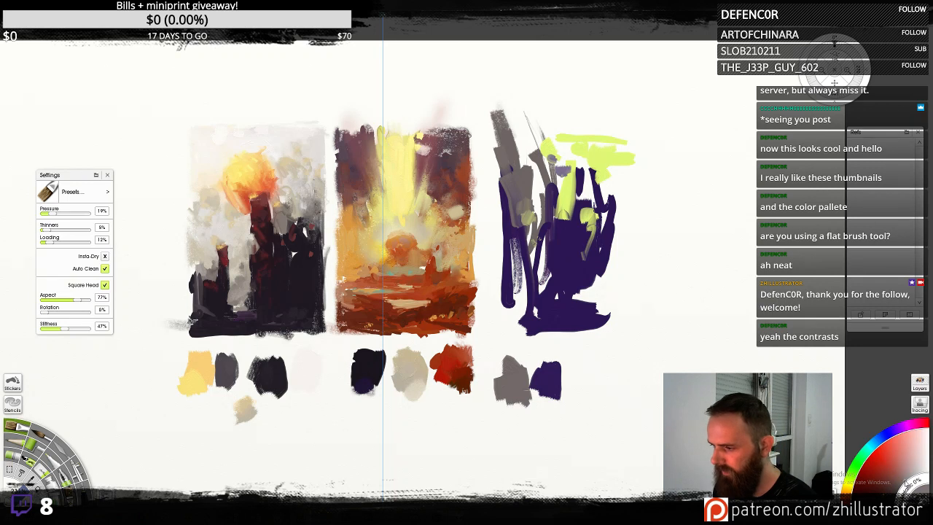
- Sweep horizontal grey strokes across the third study's upper edge and over its violet base
mouse_move(510, 120)
left_mouse_down()
mouse_move(526, 143)
mouse_move(545, 124)
mouse_move(561, 139)
mouse_move(556, 149)
mouse_move(605, 122)
left_mouse_up()
mouse_move(605, 307)
left_mouse_down()
mouse_move(575, 305)
mouse_move(624, 312)
left_mouse_up()
mouse_move(528, 321)
left_mouse_down()
mouse_move(634, 319)
mouse_move(572, 313)
mouse_move(620, 312)
left_mouse_up()
left_click_drag(564, 302, 635, 299)
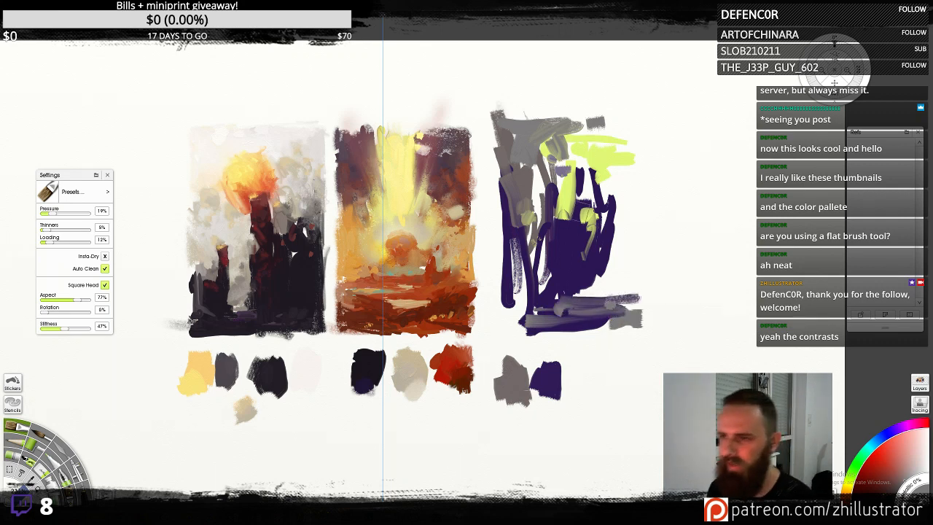
- Switch to the wax pastel and stroke over the grey and yellow-green near the third study's upper edge, sampling colours there
key("e")
left_click(563, 184, "alt")
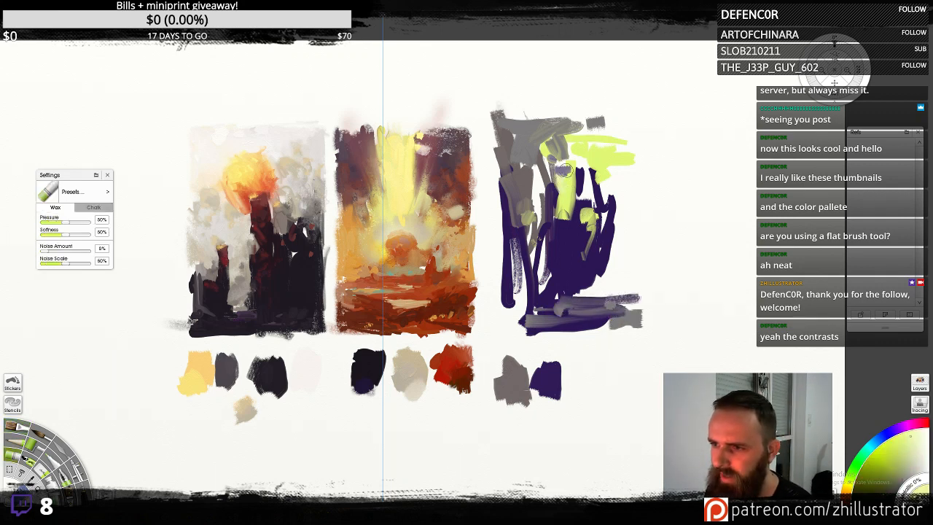
mouse_move(536, 164)
left_mouse_down()
mouse_move(577, 146)
mouse_move(555, 128)
mouse_move(520, 136)
mouse_move(533, 120)
mouse_move(569, 116)
left_mouse_up()
left_click(544, 151, "alt")
left_click(551, 132, "alt")
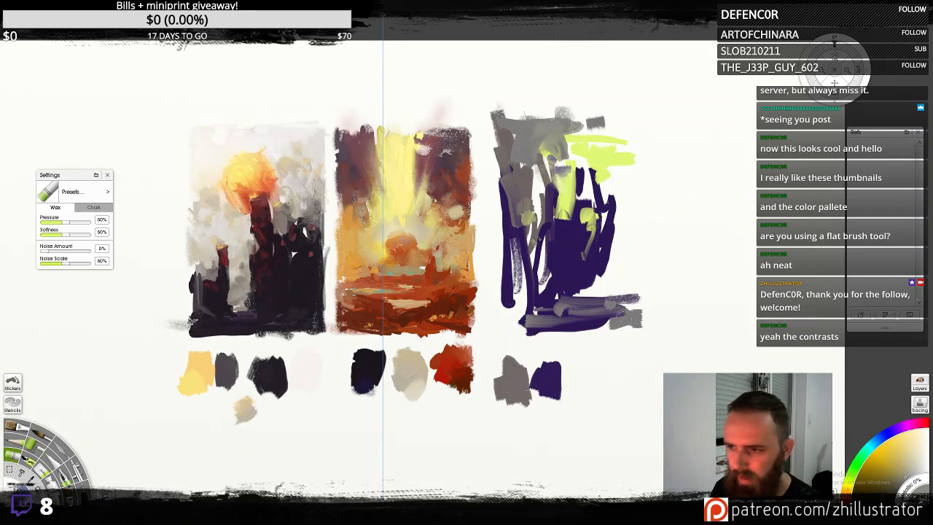
- Set the canvas grain size to 198% and roughness to 52%
right_click(618, 353)
left_click(649, 420)
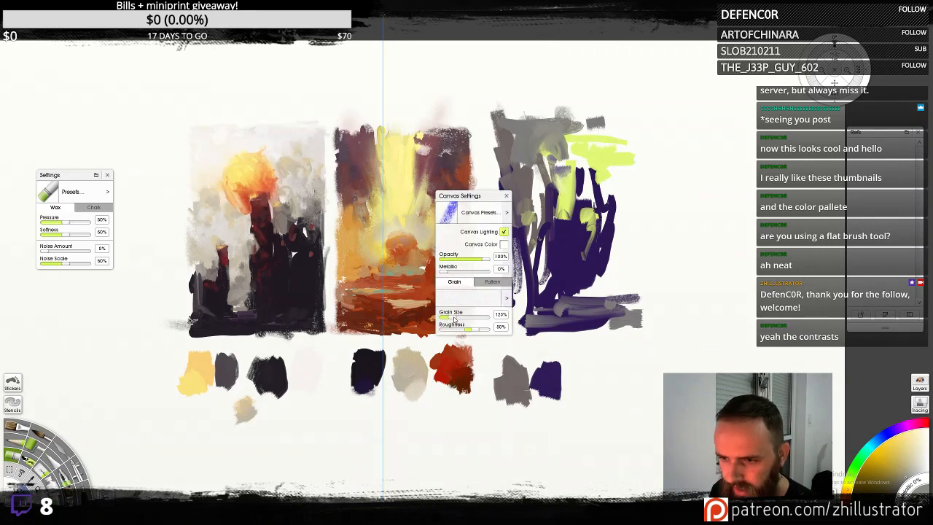
left_click_drag(455, 319, 467, 321)
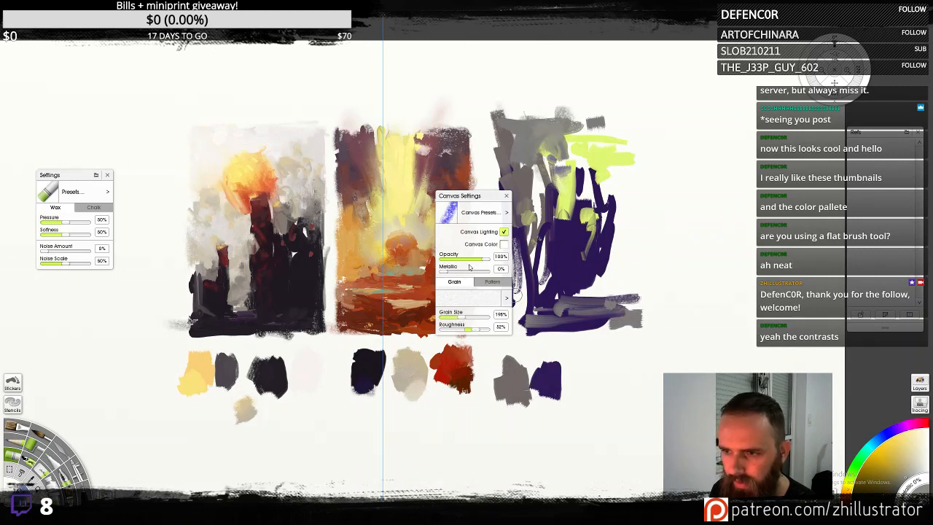
- Set the canvas colour to a neutral grey of RGB 224, 224, 224
left_click(504, 245)
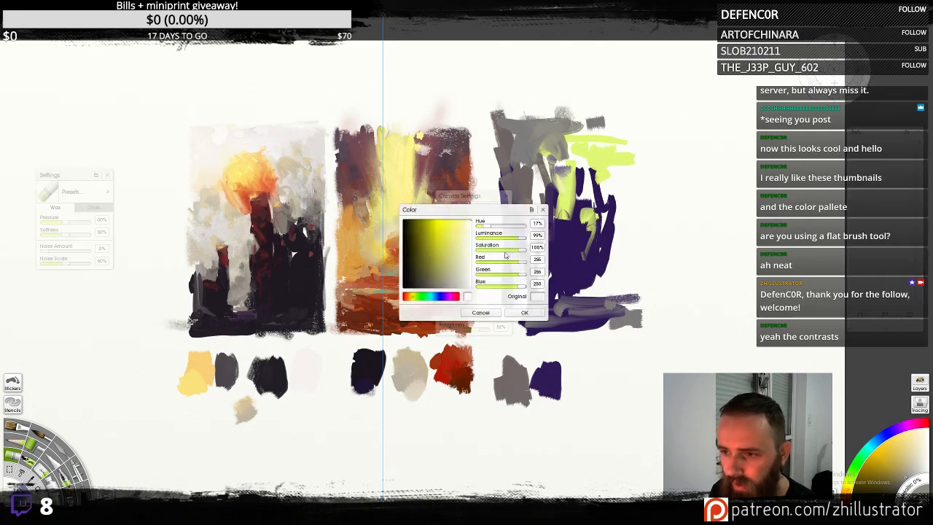
left_click(458, 288)
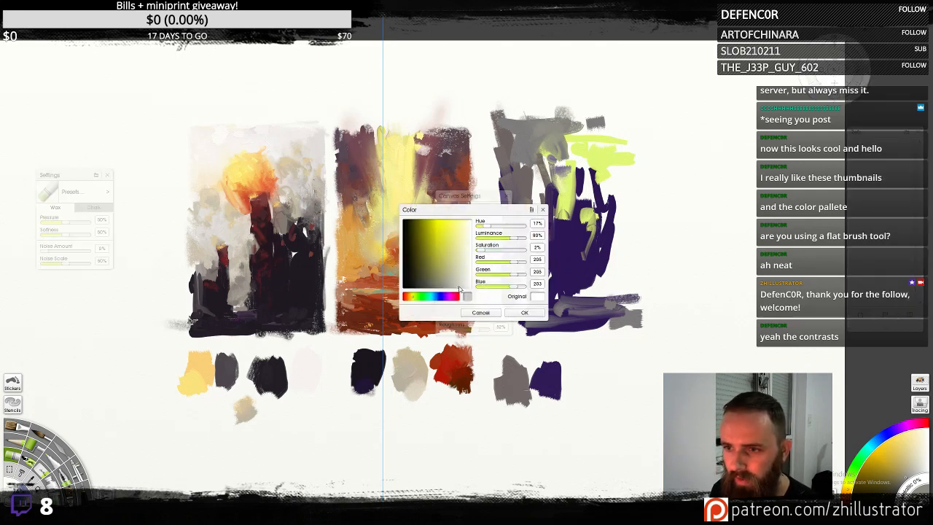
left_click_drag(461, 289, 463, 290)
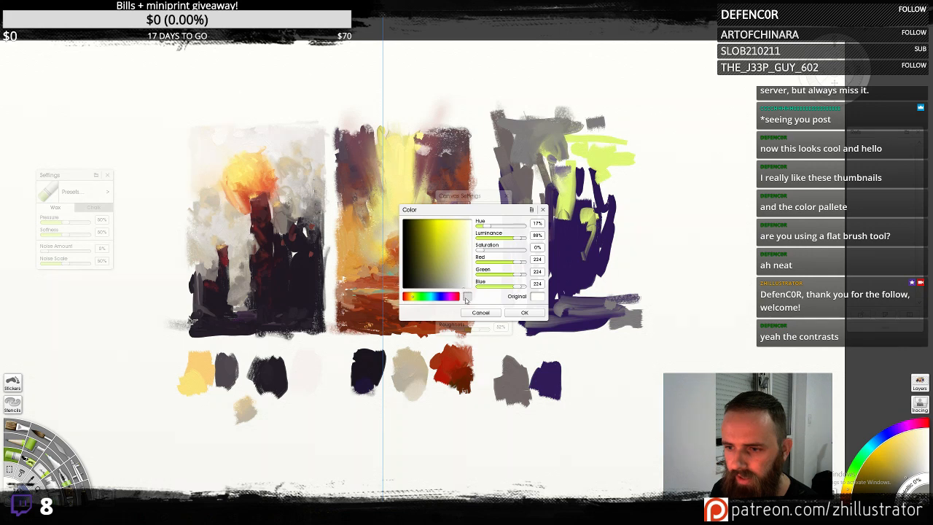
left_click(519, 312)
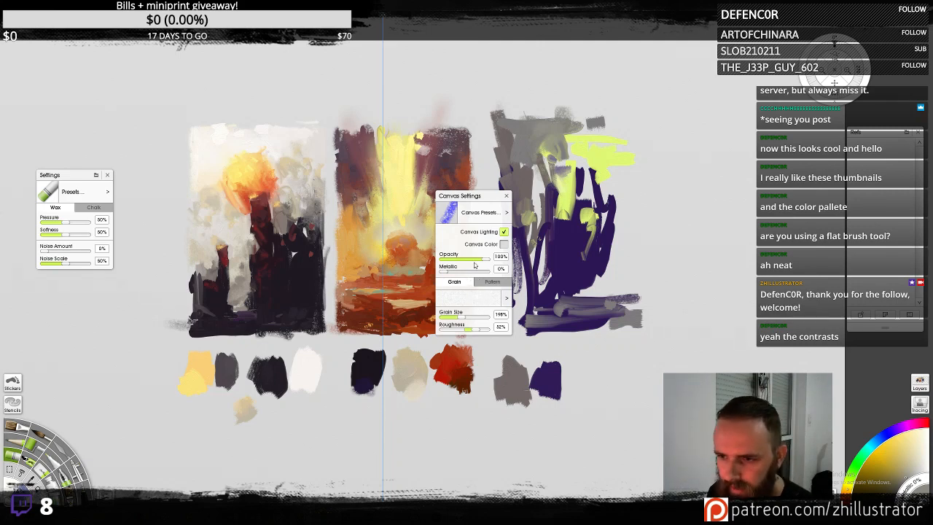
- Set the canvas colour to a light neutral grey of RGB 236, 236, 236 and close the canvas settings
left_click(504, 245)
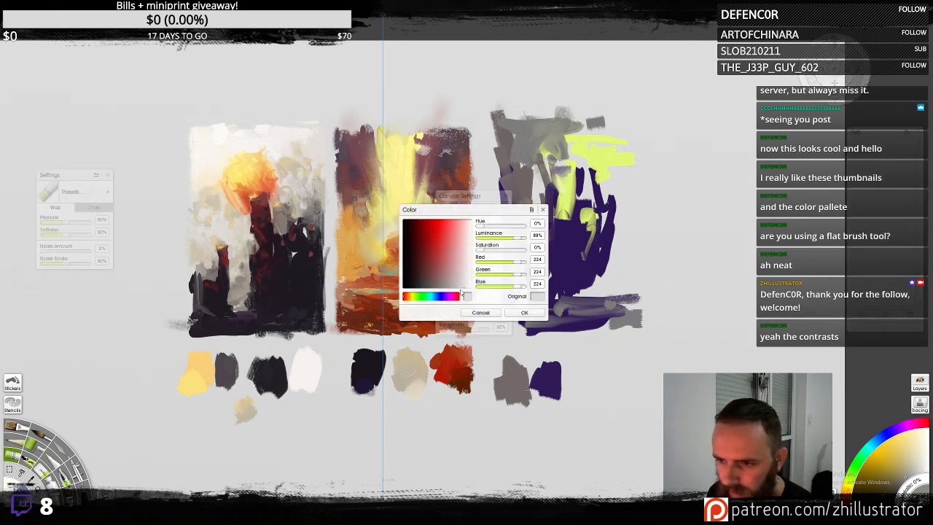
left_click(468, 288)
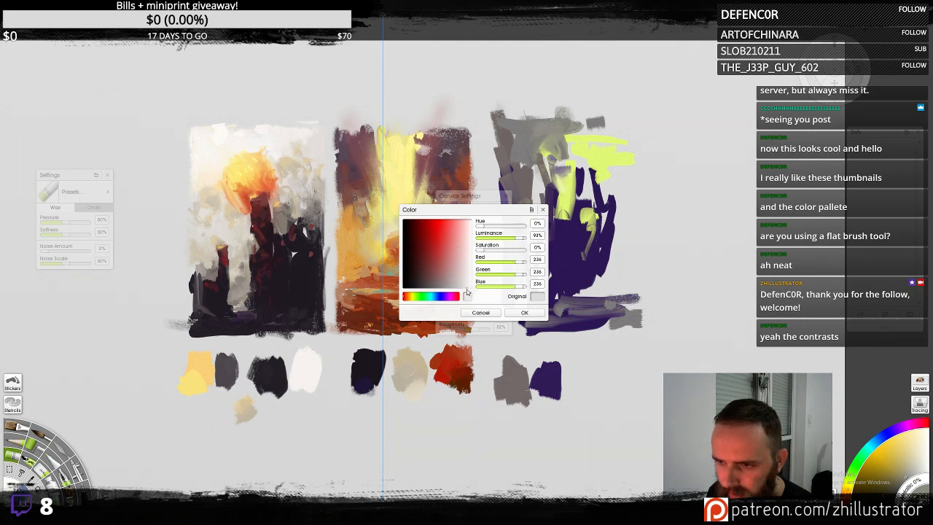
left_click(524, 312)
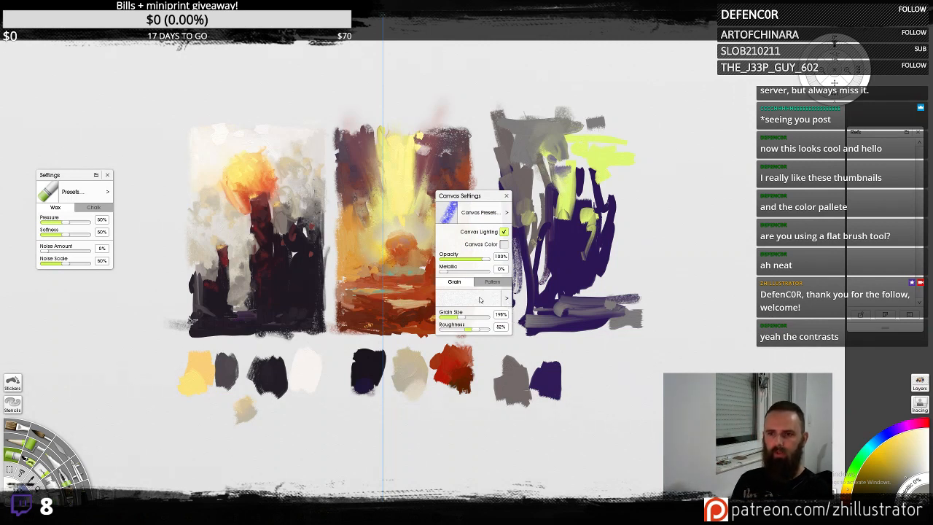
left_click(507, 196)
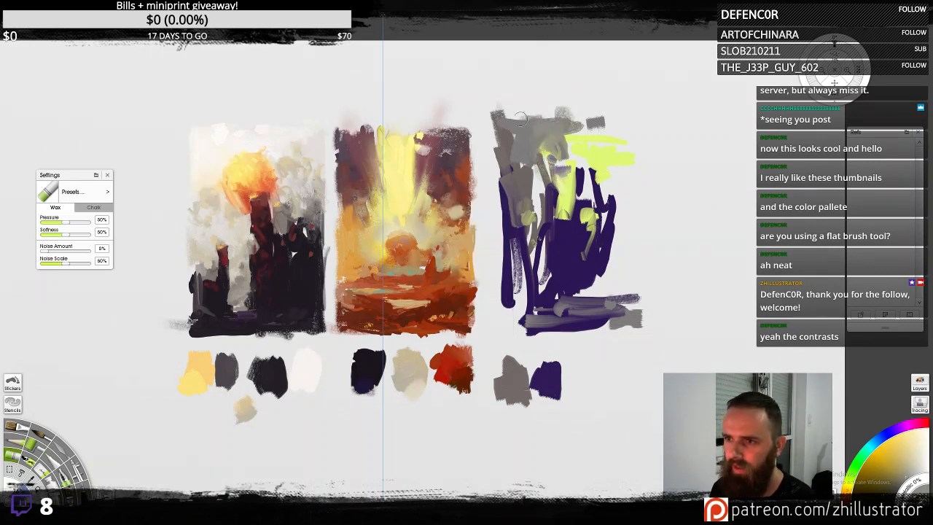
- Fill out the third study's upper-right area with pastel strokes in the sampled bright yellow-green
left_click(574, 139, "alt")
mouse_move(568, 131)
left_mouse_down()
mouse_move(612, 156)
mouse_move(587, 138)
mouse_move(612, 138)
left_mouse_up()
left_click(604, 135, "alt")
- Sample the third study's violet and fill its lower-right block and the gaps between its left-hand columns with pastel
left_click(599, 208, "alt")
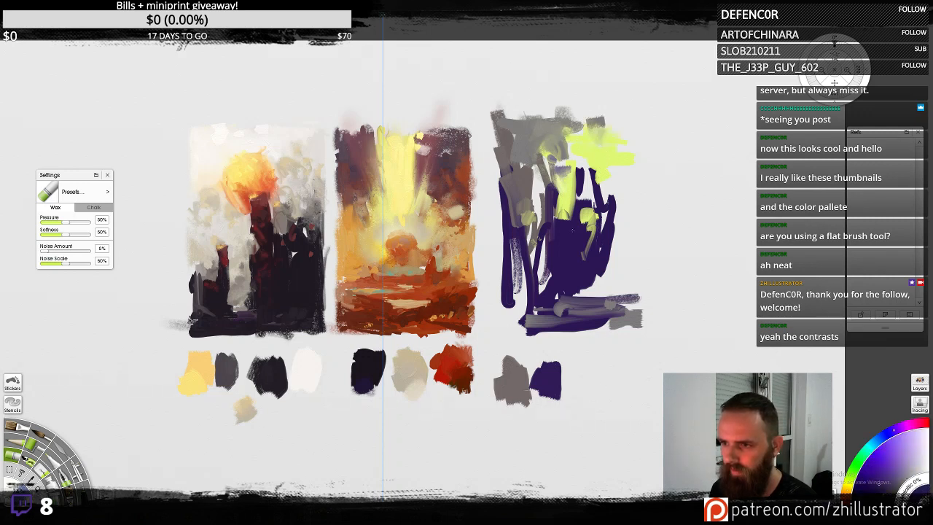
left_click(592, 232, "alt")
left_click(576, 241, "alt")
mouse_move(591, 229)
left_mouse_down()
mouse_move(581, 255)
mouse_move(608, 270)
left_mouse_up()
mouse_move(619, 224)
left_mouse_down()
mouse_move(622, 288)
mouse_move(596, 279)
left_mouse_up()
left_click(509, 244, "alt")
mouse_move(518, 242)
left_mouse_down()
mouse_move(513, 327)
mouse_move(530, 306)
left_mouse_up()
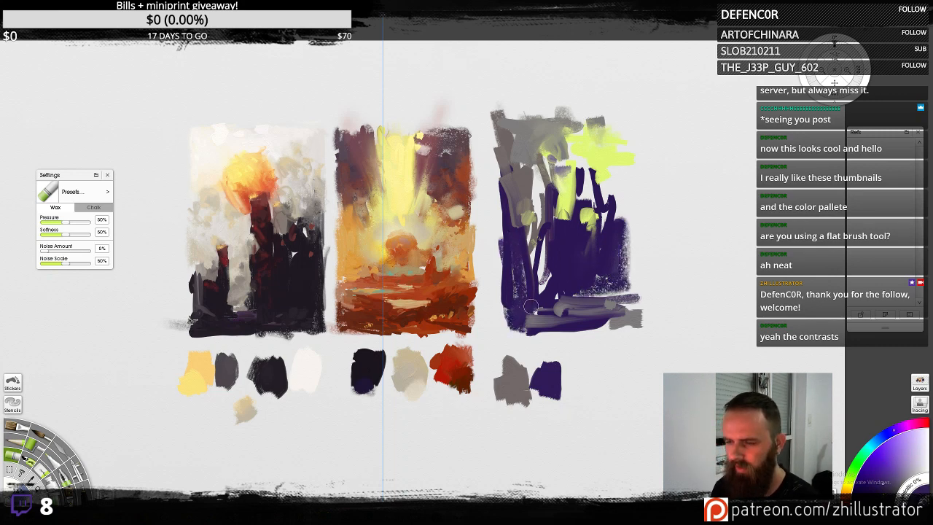
- Extend the bright yellow-green down the third study's right side to meet the violet, sampling colours at the transition
left_click(613, 154, "alt")
mouse_move(612, 168)
left_mouse_down()
mouse_move(624, 219)
mouse_move(617, 175)
mouse_move(629, 211)
left_mouse_up()
left_click(620, 216, "alt")
left_click(630, 211, "alt")
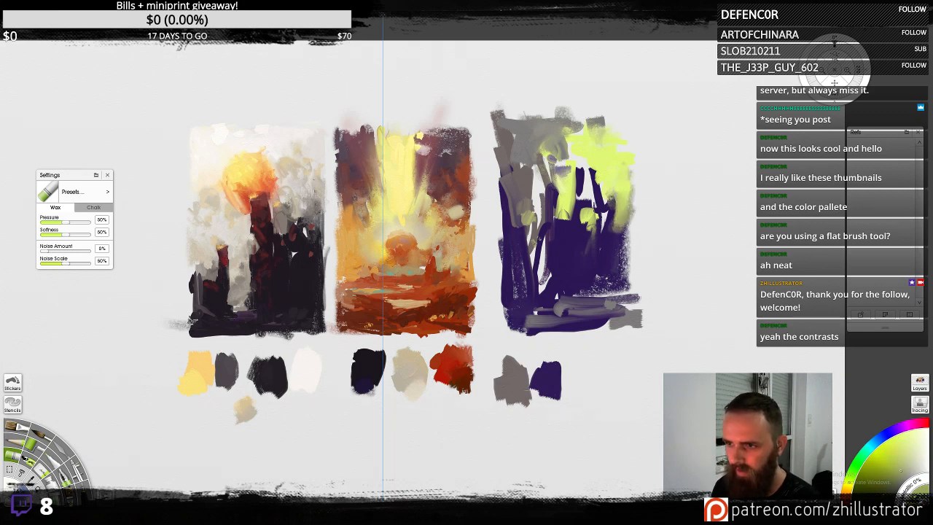
- Add a violet swatch beneath the third study, layer sampled yellow-green over its edge, and select the palette knife
left_click(603, 162, "alt")
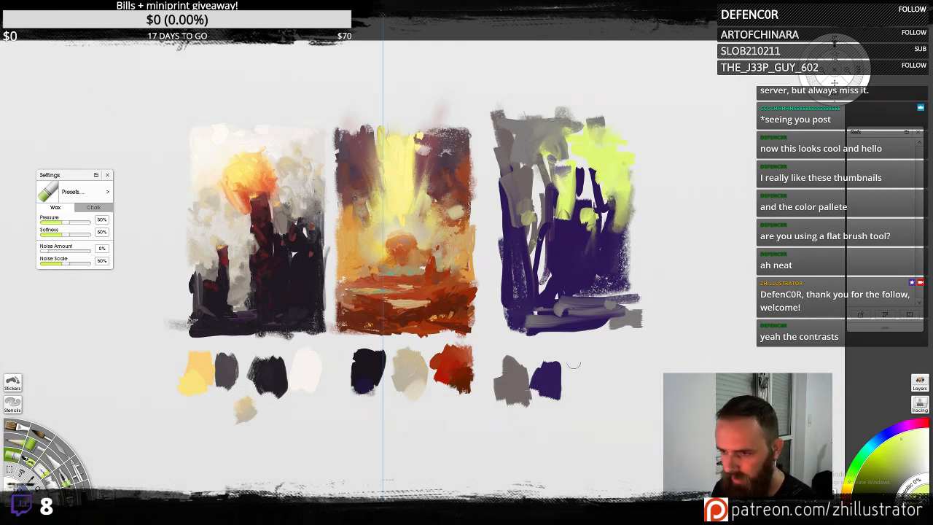
left_click(550, 375, "alt")
mouse_move(581, 365)
left_mouse_down()
mouse_move(586, 387)
mouse_move(589, 363)
left_mouse_up()
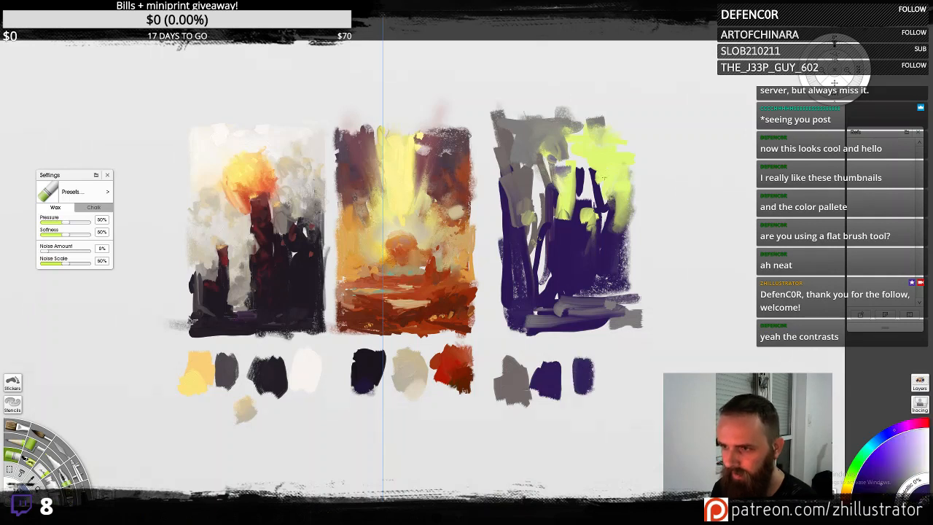
left_click(588, 217, "alt")
left_click_drag(598, 227, 595, 260)
mouse_move(590, 364)
left_mouse_down()
mouse_move(587, 388)
mouse_move(595, 374)
mouse_move(589, 365)
mouse_move(583, 380)
mouse_move(587, 359)
left_mouse_up()
key("k")
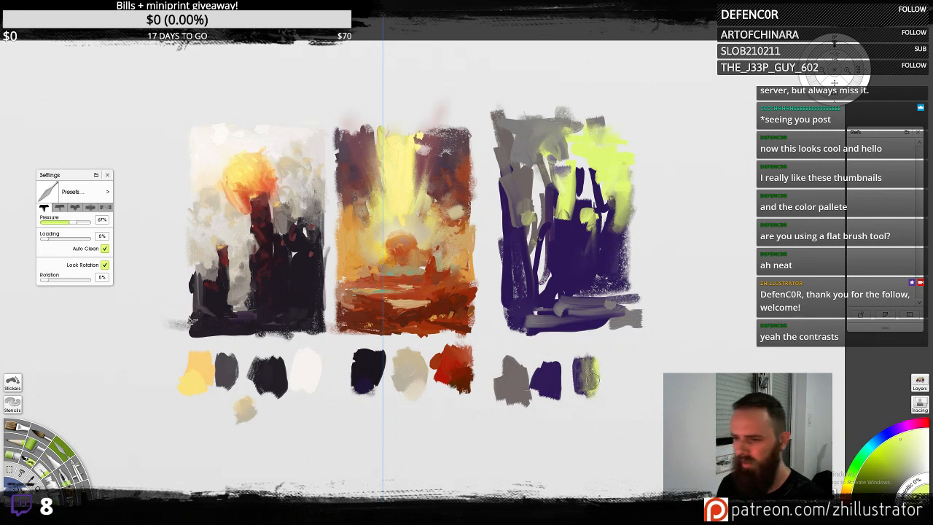
- Using the crayon, blend sampled purple and grey into the mixed yellow-green swatch below the third thumbnail
key("c")
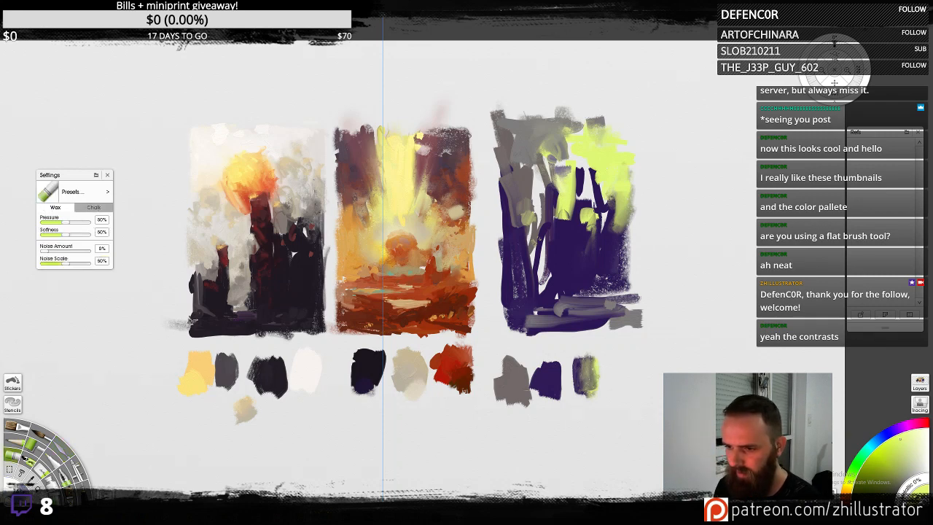
left_click(580, 378, "alt")
left_click(582, 380, "alt")
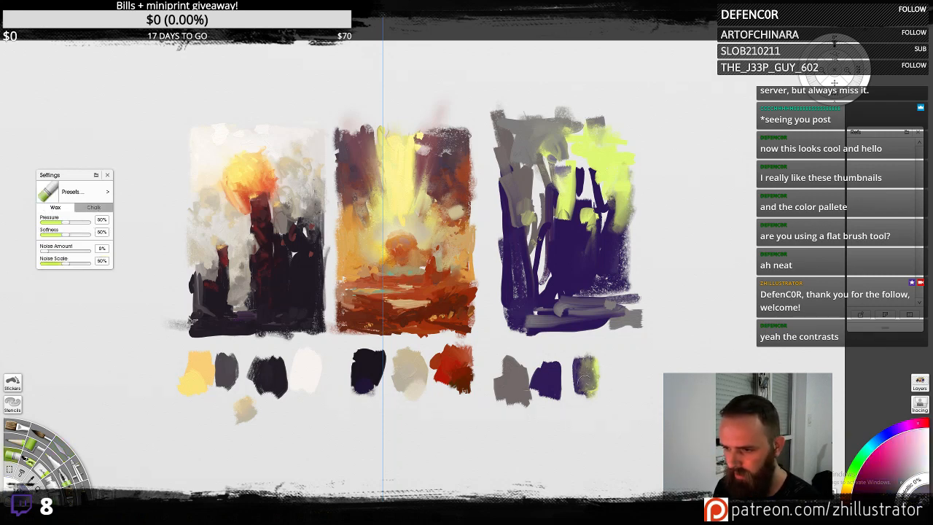
left_click(577, 374, "alt")
left_click(578, 376, "alt")
left_click_drag(577, 369, 581, 385)
left_click(546, 374, "alt")
left_click(583, 378, "alt")
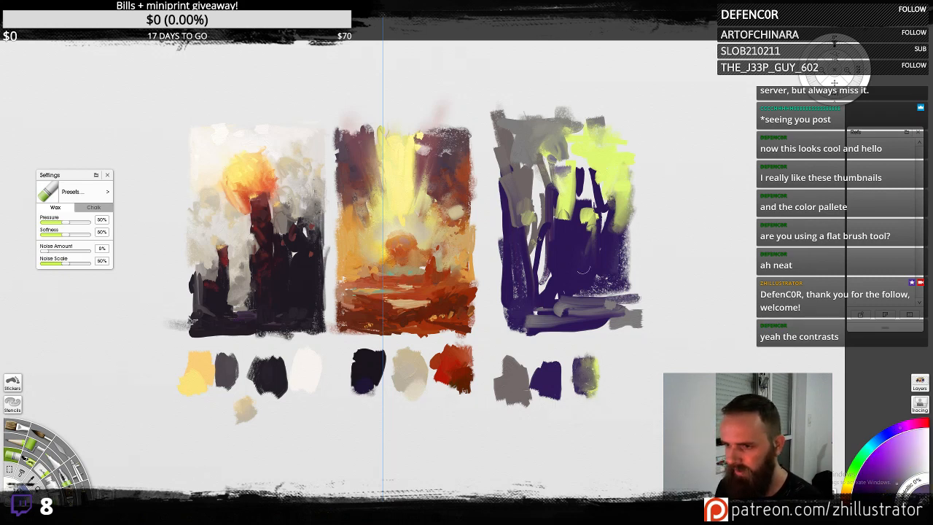
- Soften the third thumbnail's purple midground, and use the pencil to add sampled yellow-green light between its left trunks
left_click(584, 271, "alt")
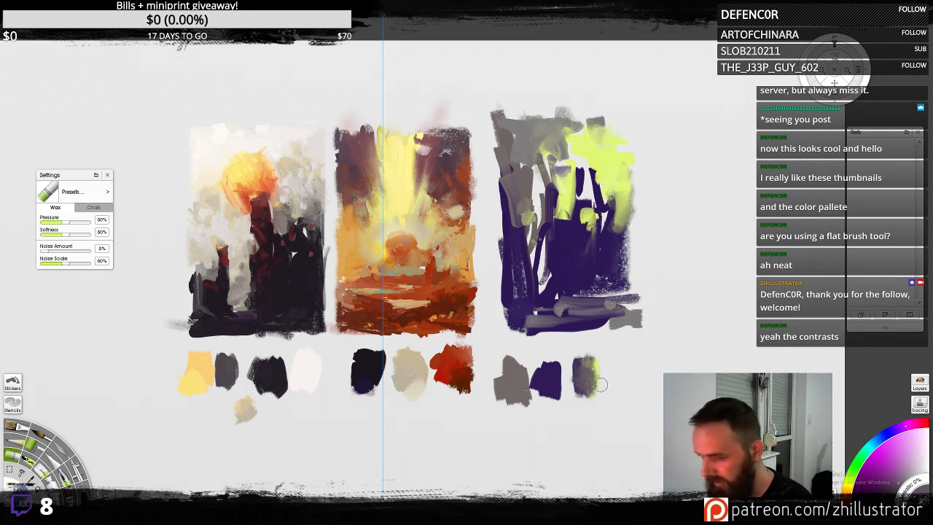
key("p")
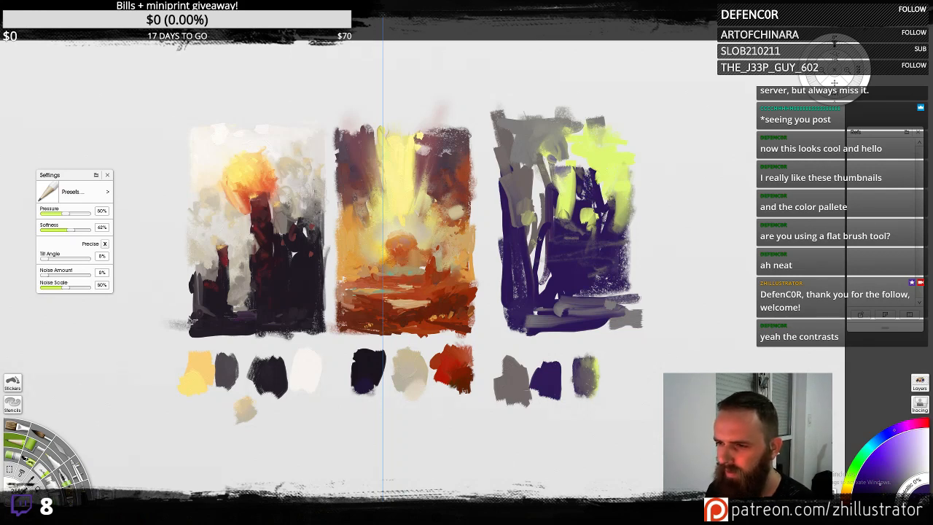
left_click(589, 162, "alt")
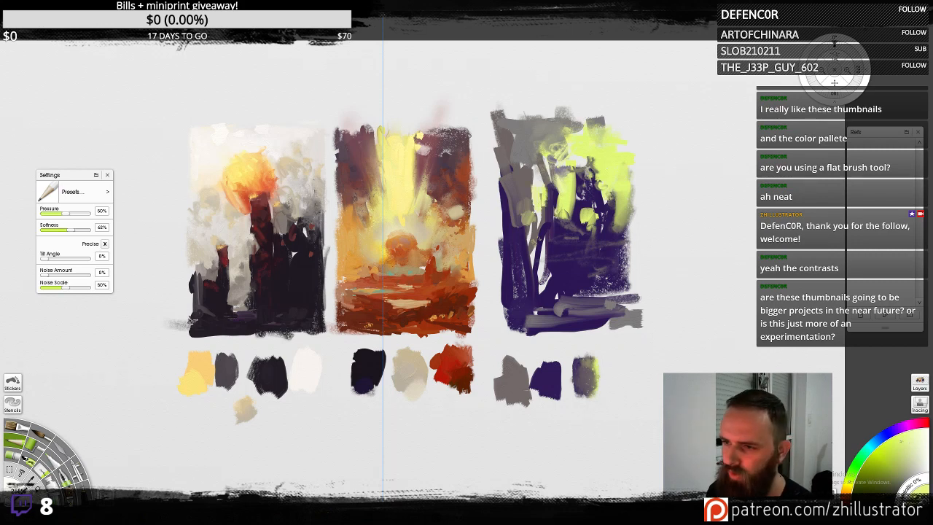
left_click_drag(532, 196, 541, 166)
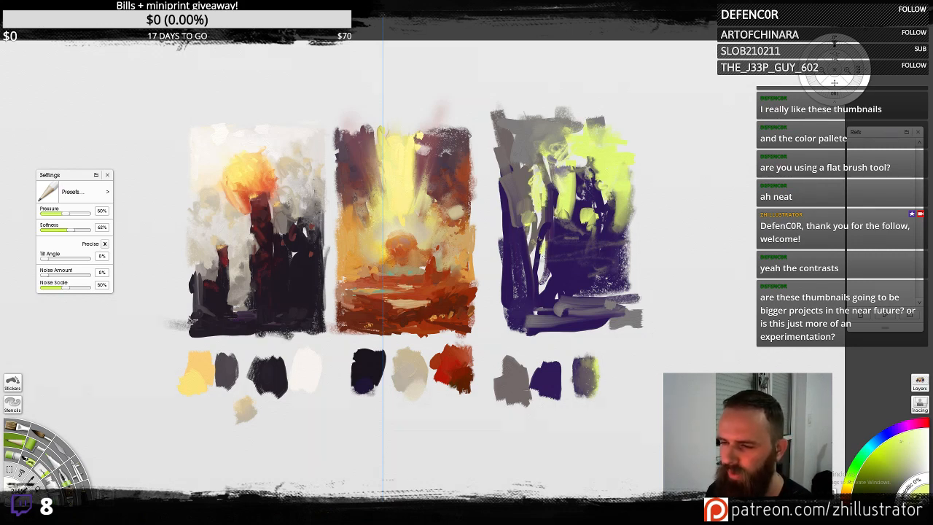
left_click(520, 184, "alt")
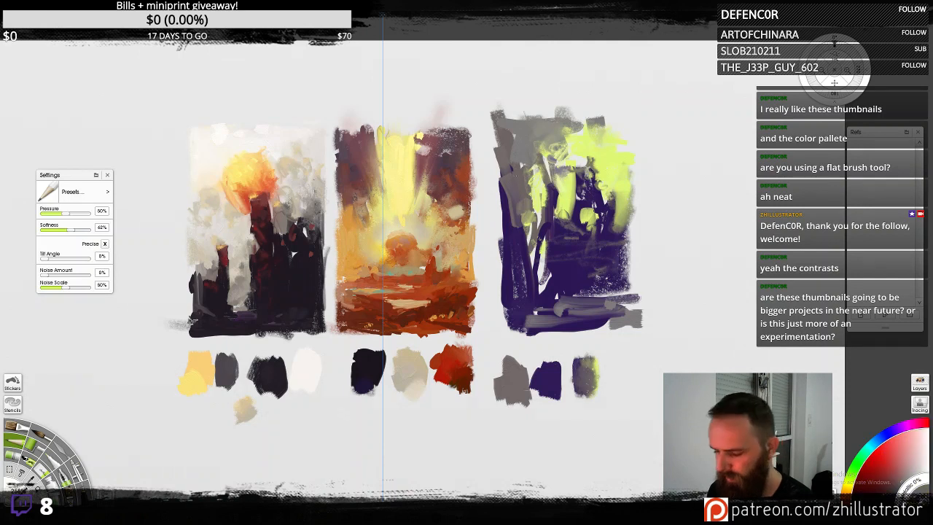
- Using the crayon, cover the gaps in the third thumbnail's upper-left background with sampled greys
key("c")
left_click(518, 168, "alt")
mouse_move(538, 172)
left_mouse_down()
mouse_move(539, 195)
mouse_move(519, 184)
mouse_move(503, 143)
left_mouse_up()
left_click(539, 195, "alt")
left_click(513, 177, "alt")
left_click(504, 148, "alt")
- Fill the left trunks and lower-left ground of the third thumbnail with sampled dark purple
left_click(515, 274, "alt")
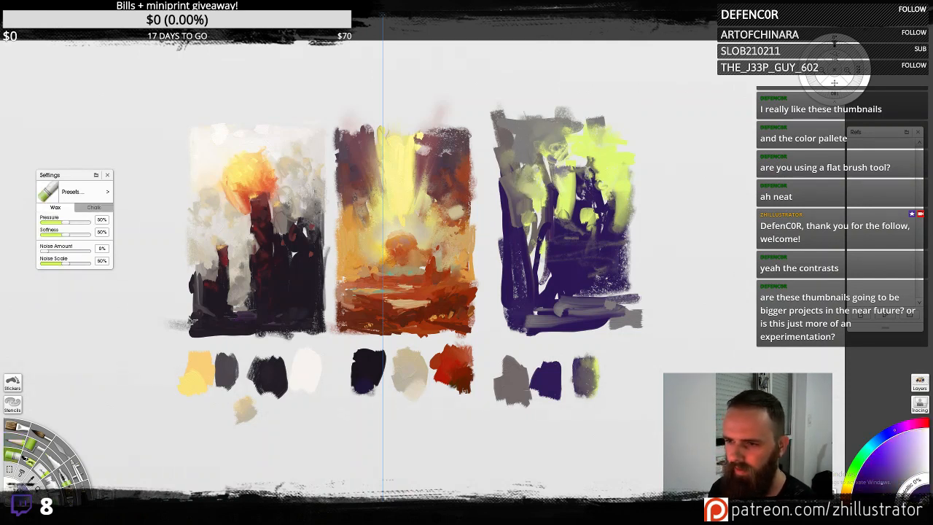
left_click_drag(504, 271, 499, 202)
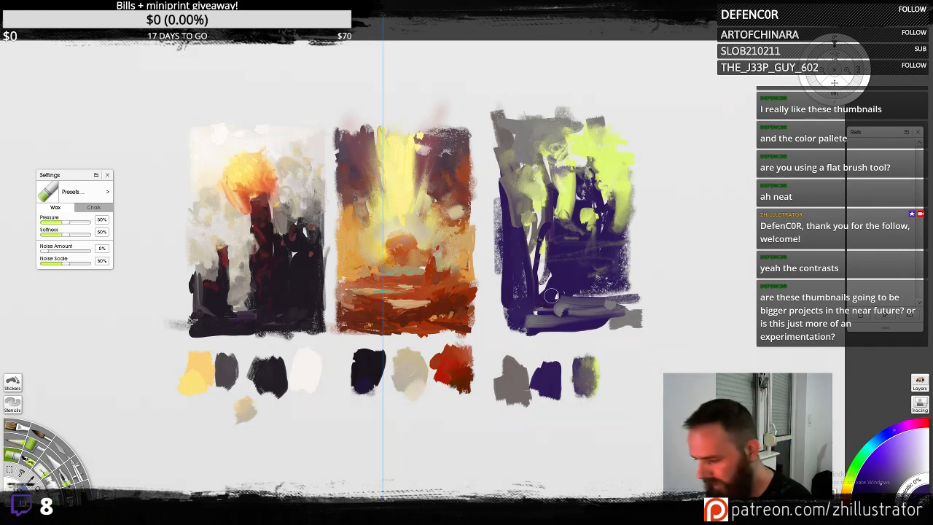
key("p")
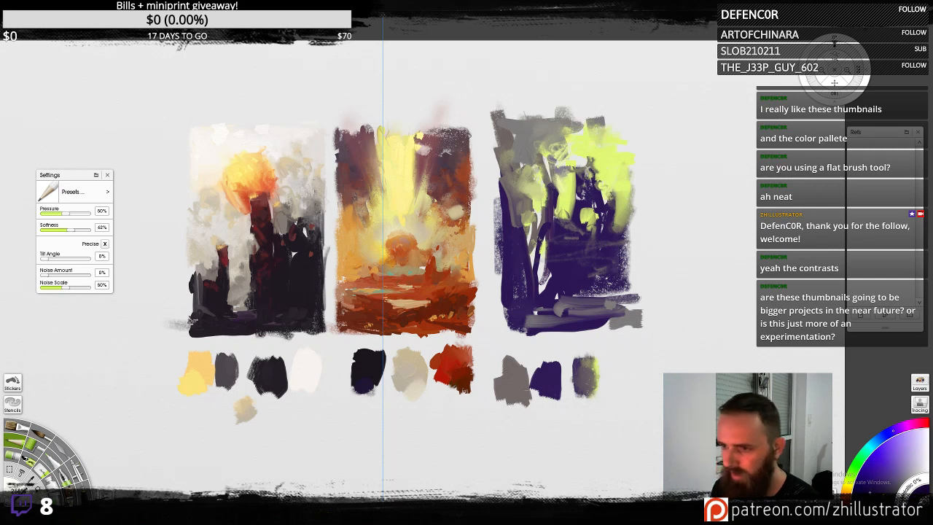
left_click_drag(556, 280, 561, 292)
key("c")
mouse_move(568, 259)
left_mouse_down()
mouse_move(581, 286)
mouse_move(522, 291)
mouse_move(527, 279)
mouse_move(514, 282)
mouse_move(511, 299)
mouse_move(534, 284)
mouse_move(528, 306)
mouse_move(515, 274)
mouse_move(512, 321)
mouse_move(509, 240)
mouse_move(515, 313)
left_mouse_up()
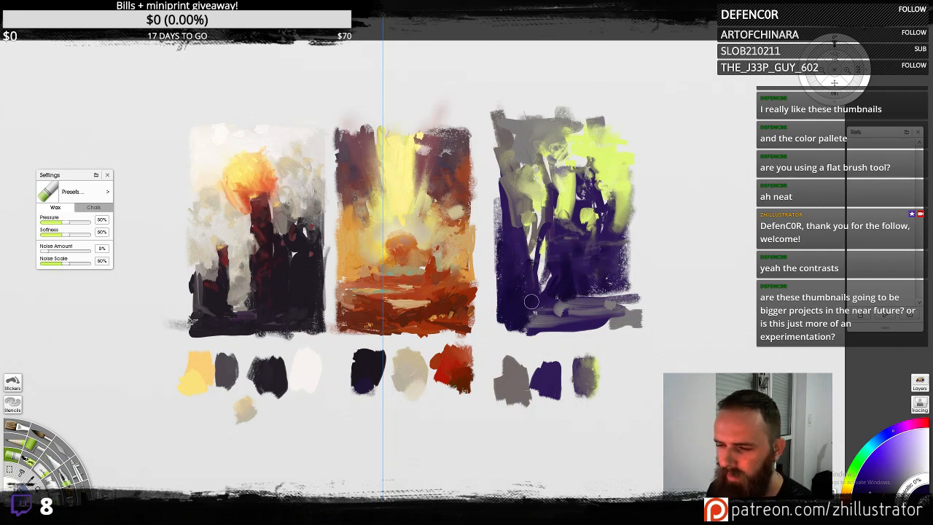
left_click_drag(503, 321, 515, 325)
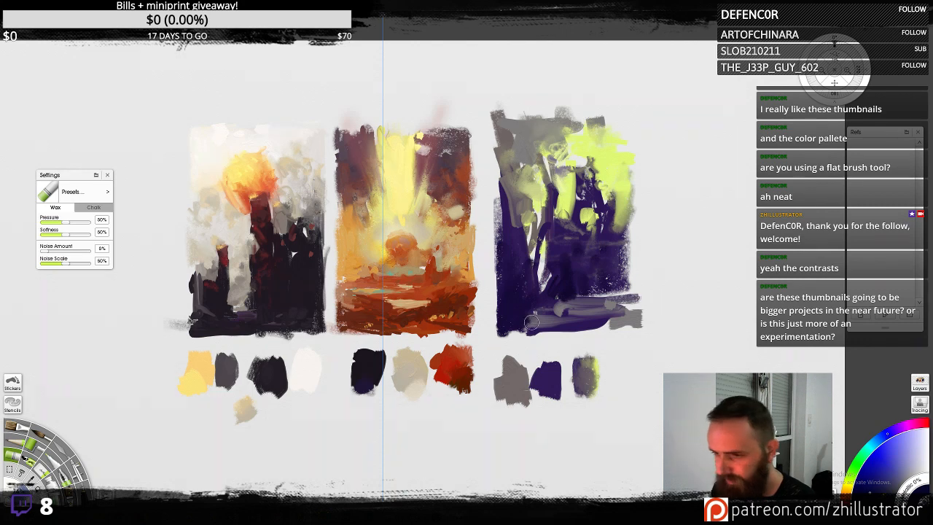
- Extend the purple along the third thumbnail's lower-right edge and blend greyish purple into the ground at its base
mouse_move(609, 293)
left_mouse_down()
mouse_move(618, 292)
mouse_move(619, 259)
mouse_move(618, 277)
left_mouse_up()
left_click_drag(627, 232, 626, 273)
left_click(594, 314, "alt")
mouse_move(594, 314)
left_mouse_down()
mouse_move(604, 331)
mouse_move(583, 334)
mouse_move(616, 337)
mouse_move(605, 327)
left_mouse_up()
- Using the pencil, paint sampled yellow-green strokes that blend the third thumbnail's canopy into the grey at its upper left
key("p")
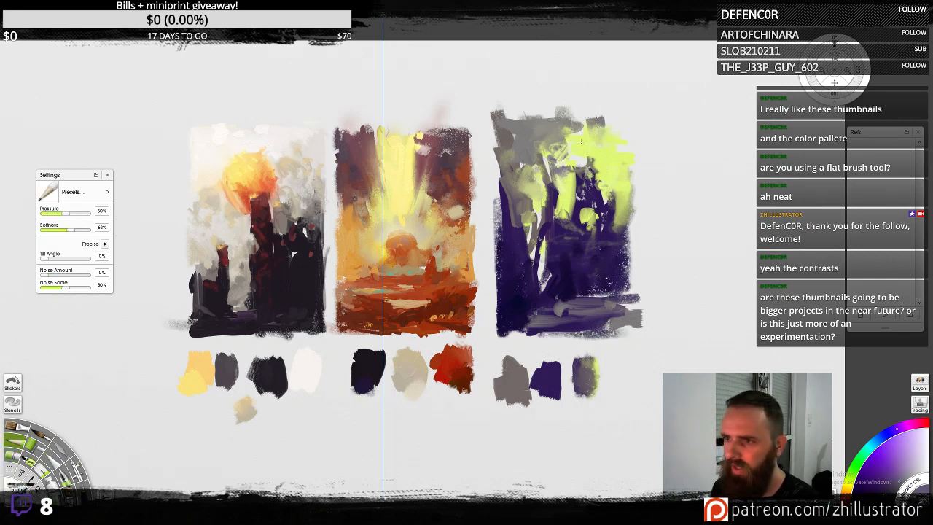
left_click(570, 132, "alt")
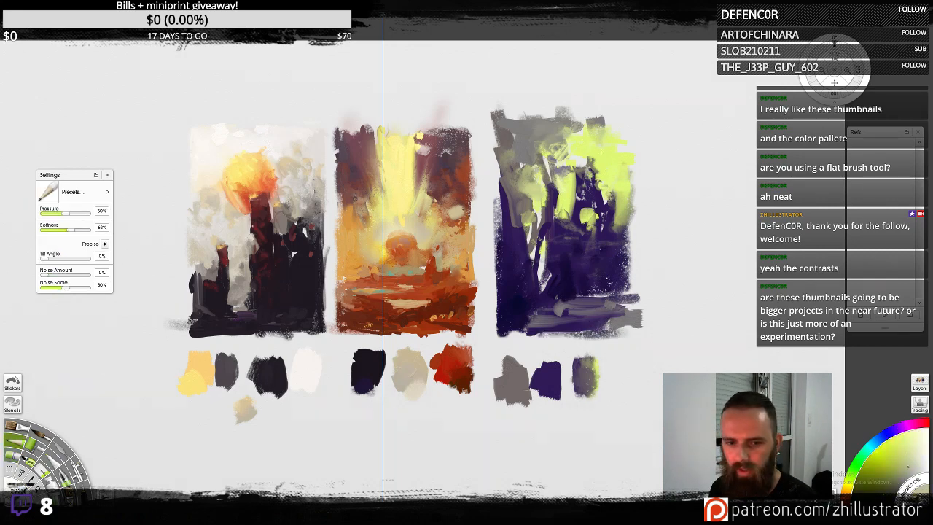
left_click(593, 136, "alt")
left_click_drag(581, 122, 551, 143)
left_click(573, 131, "alt")
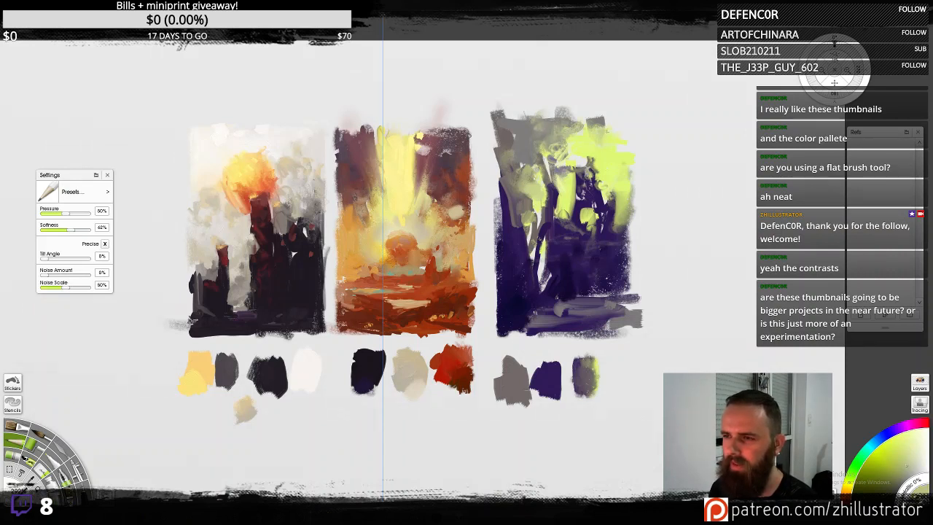
- Break up the upper-right canopy edge of the third thumbnail with loose strokes in sampled yellow-green tones
left_click(608, 132, "alt")
left_click_drag(608, 131, 616, 139)
left_click(612, 162, "alt")
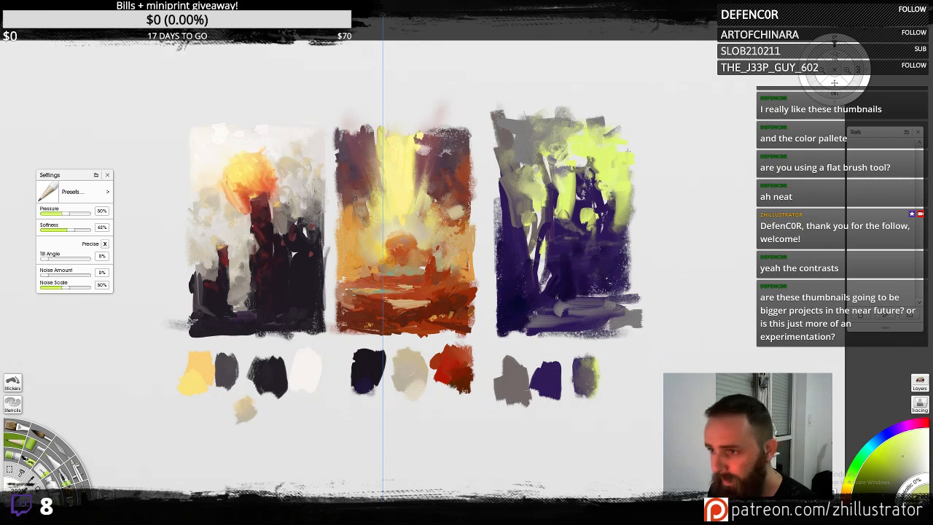
left_click(613, 166, "alt")
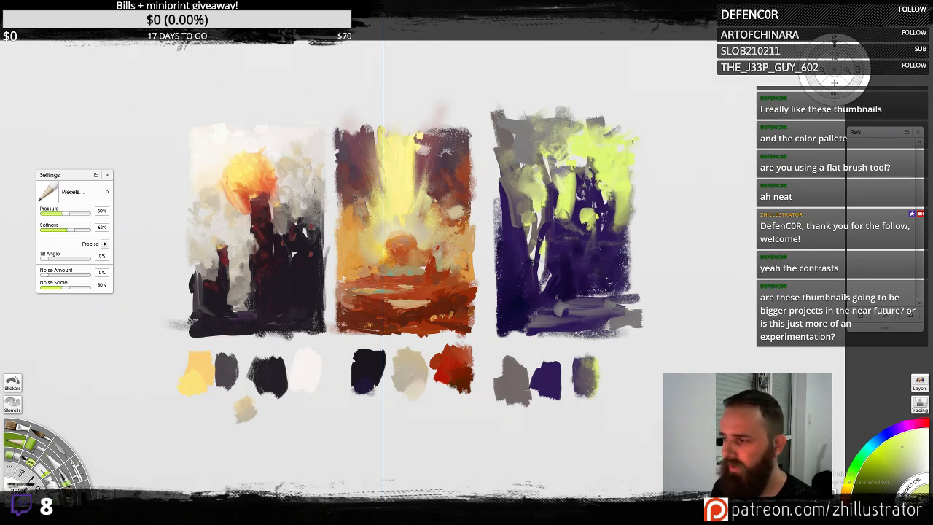
left_click(608, 129, "alt")
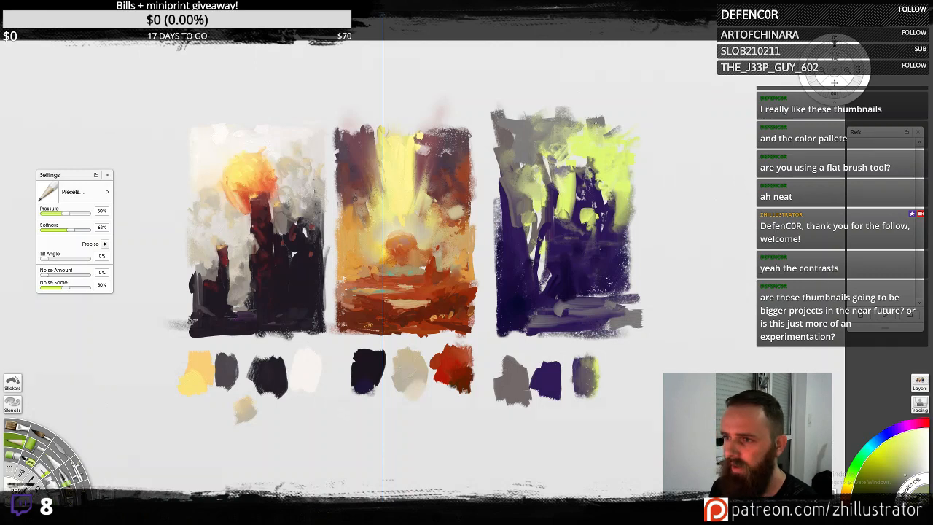
left_click_drag(602, 131, 605, 120)
left_click(609, 135, "alt")
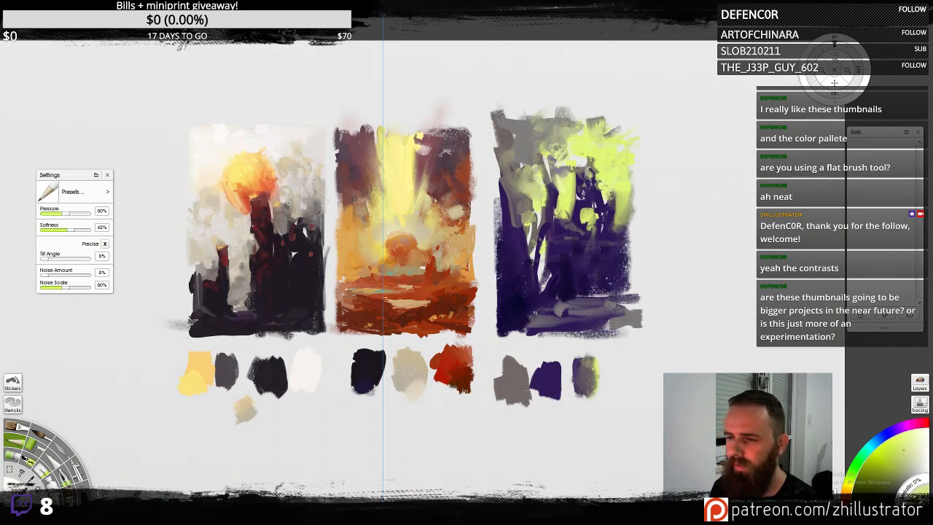
left_click(583, 147, "alt")
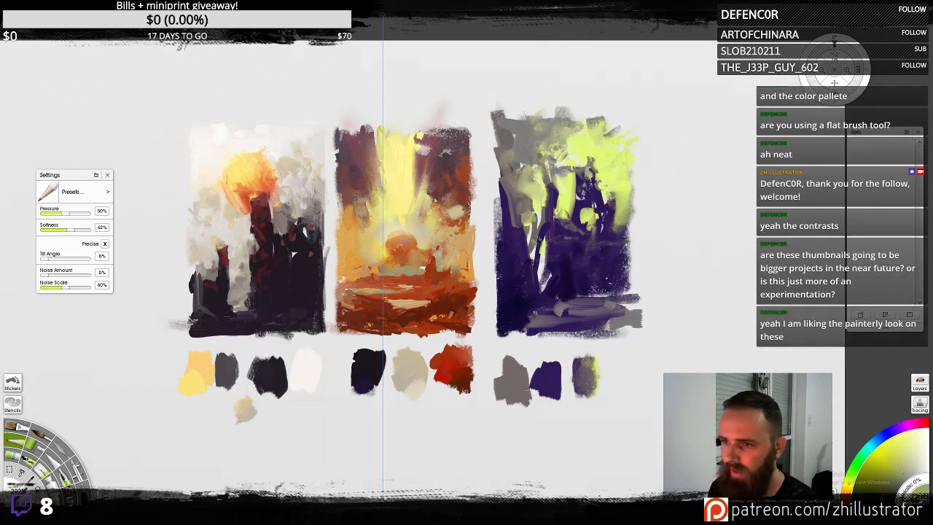
- Paint muted grey and yellow-green strokes between the left trunks, below the third thumbnail's canopy
left_click(537, 161, "alt")
left_click_drag(536, 165, 539, 189)
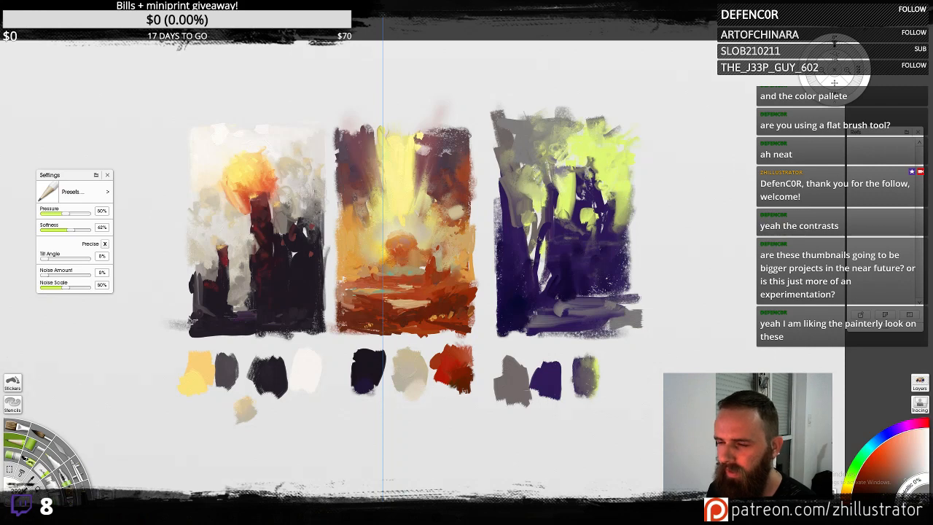
left_click(548, 177, "alt")
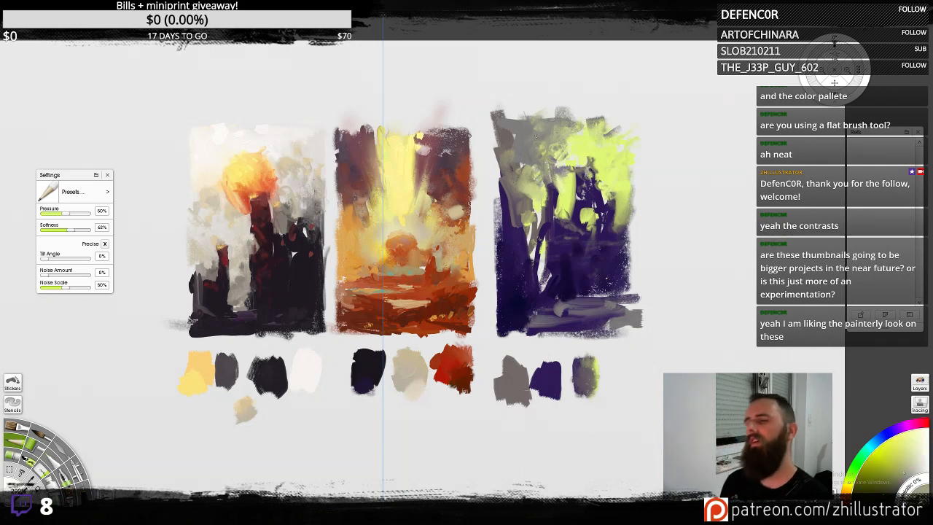
- Vary the right-hand foliage and the small central light patch with sampled muted and bright yellow-green strokes
left_click(591, 161, "alt")
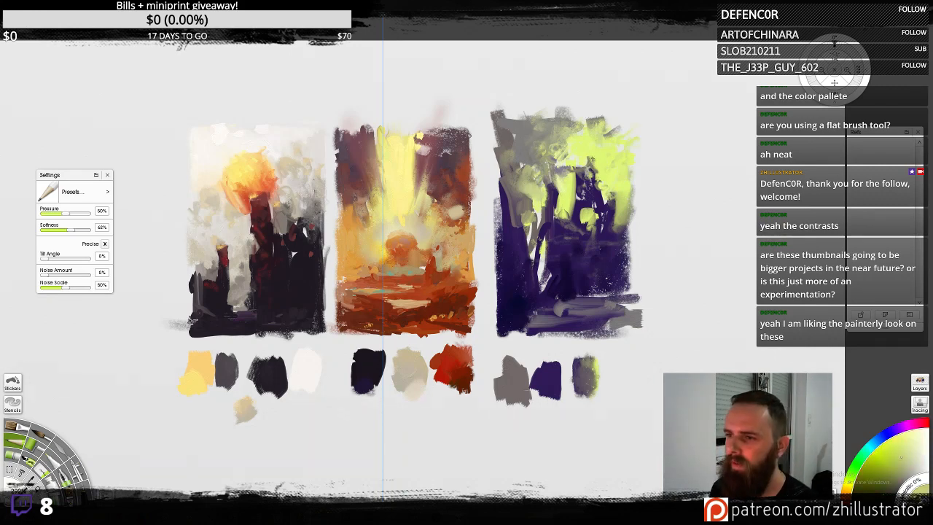
left_click(592, 159, "alt")
left_click(616, 185, "alt")
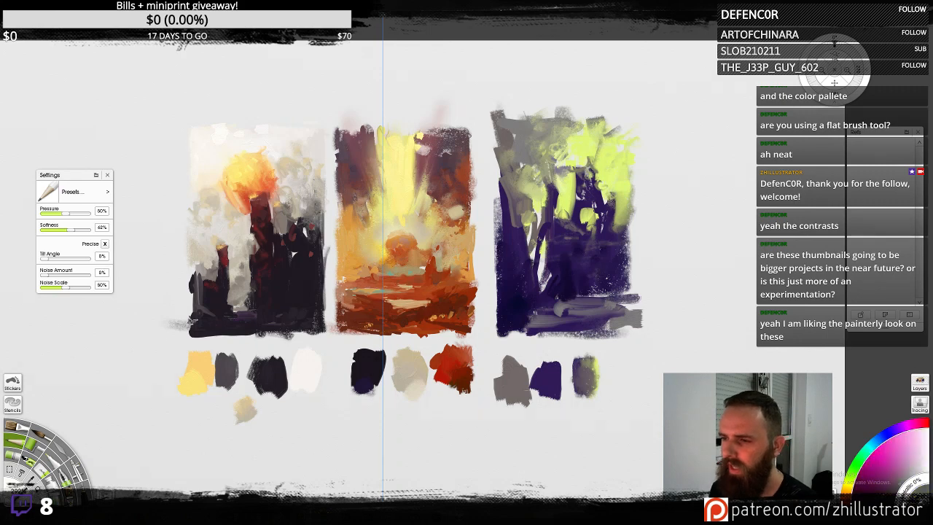
left_click(616, 186, "alt")
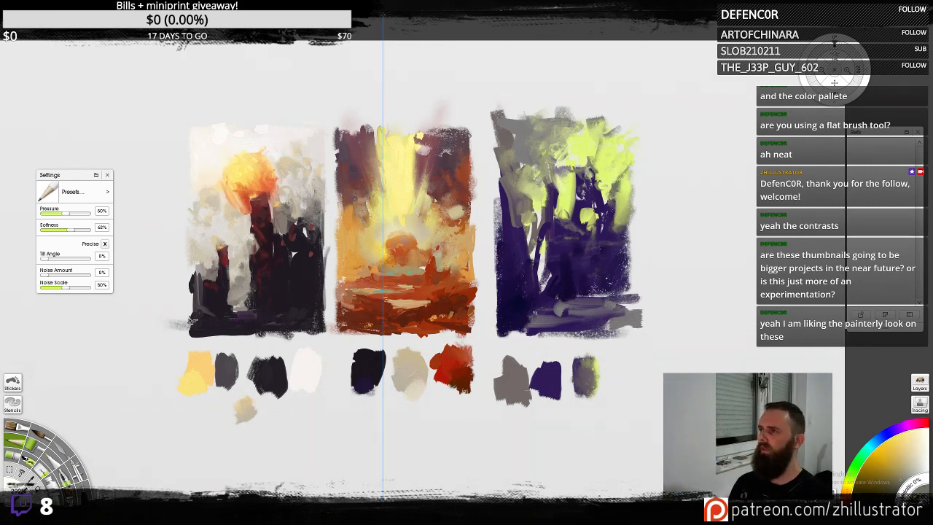
left_click(589, 217, "alt")
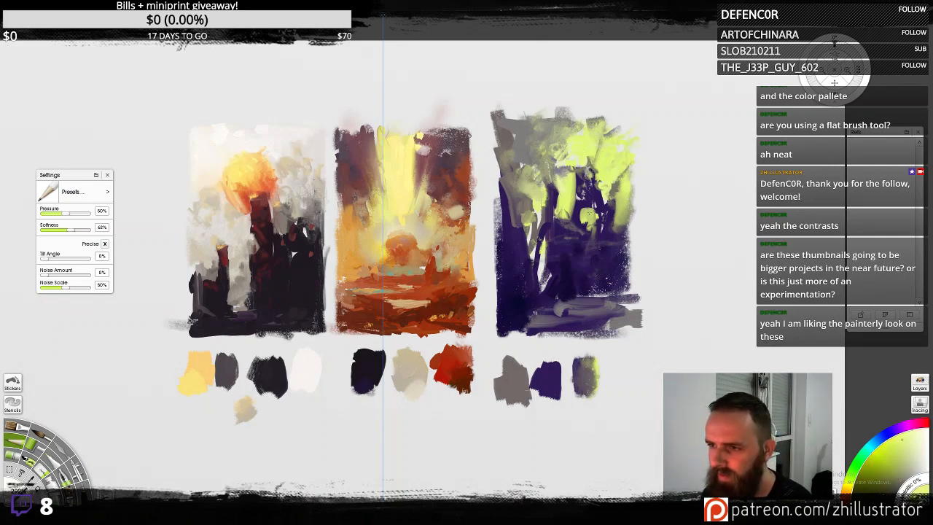
mouse_move(591, 208)
left_mouse_down()
mouse_move(592, 224)
mouse_move(597, 196)
left_mouse_up()
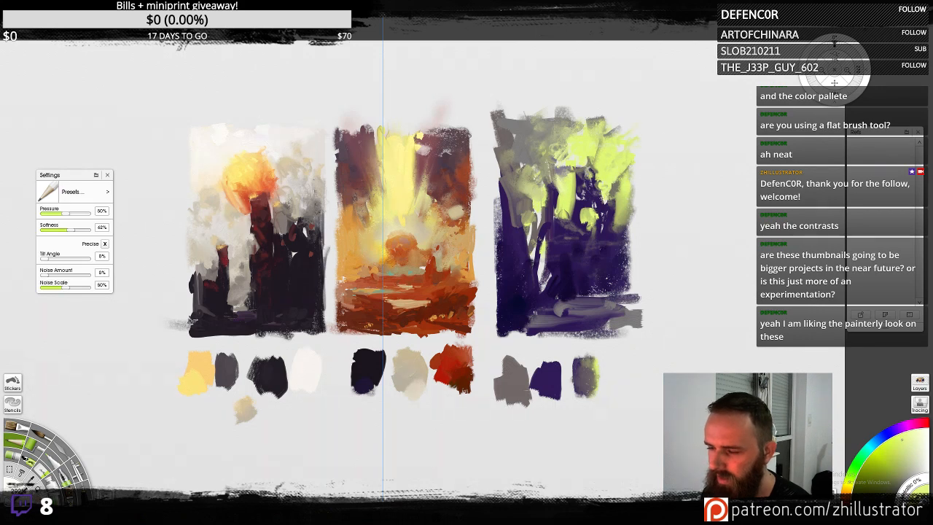
- Pick a paler, muted yellow and dab it onto the light gap between the third thumbnail's left trunks
left_click(915, 457)
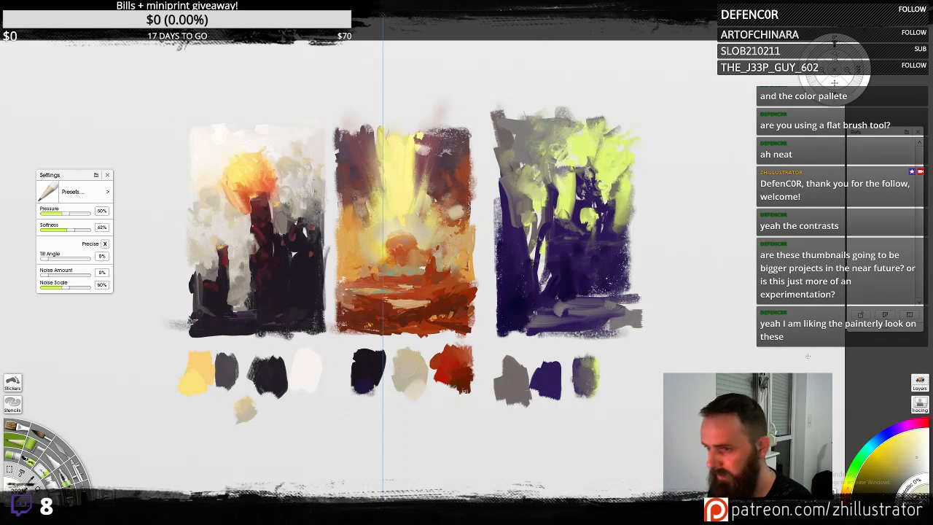
mouse_move(538, 206)
left_mouse_down()
mouse_move(532, 216)
mouse_move(527, 206)
mouse_move(533, 220)
mouse_move(554, 216)
mouse_move(533, 242)
mouse_move(525, 218)
left_mouse_up()
left_click_drag(523, 214, 518, 224)
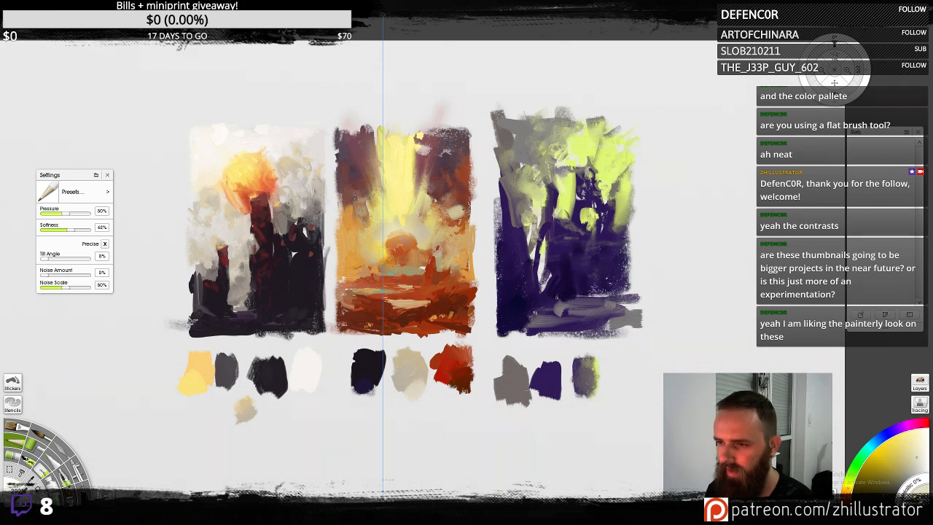
- Paint light purple-grey diagonal strokes across the dark central and lower-right area of the third thumbnail to suggest branches and roots
left_click_drag(593, 222, 588, 229)
mouse_move(590, 215)
left_mouse_down()
mouse_move(584, 223)
mouse_move(624, 212)
mouse_move(624, 221)
left_mouse_up()
left_click_drag(626, 216, 590, 256)
mouse_move(597, 246)
left_mouse_down()
mouse_move(574, 251)
mouse_move(564, 268)
left_mouse_up()
left_click_drag(565, 252, 554, 283)
left_click(563, 264, "alt")
left_click_drag(582, 273, 560, 281)
left_click_drag(614, 267, 596, 276)
left_click_drag(587, 277, 580, 286)
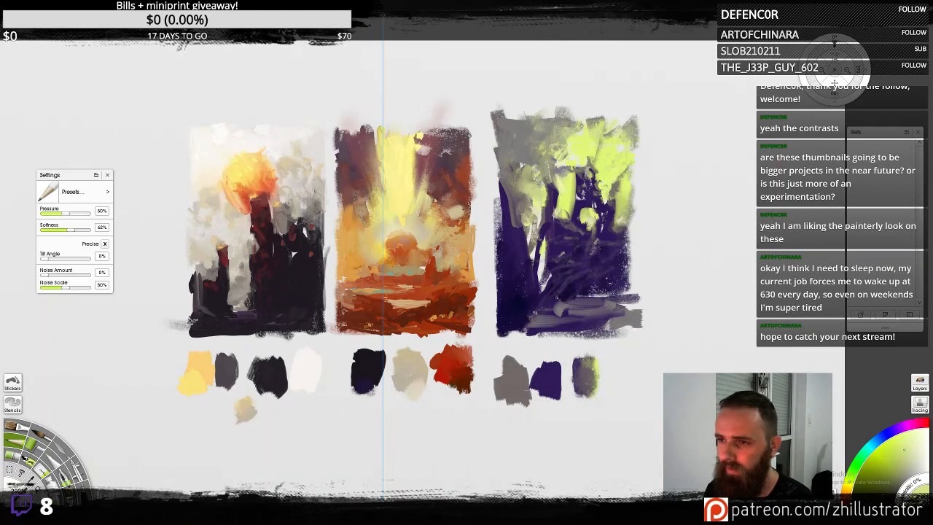
- Sample several yellow-greens from the third thumbnail's canopy and add softer foliage strokes along its upper edge
left_click(600, 136, "alt")
left_click(582, 132, "alt")
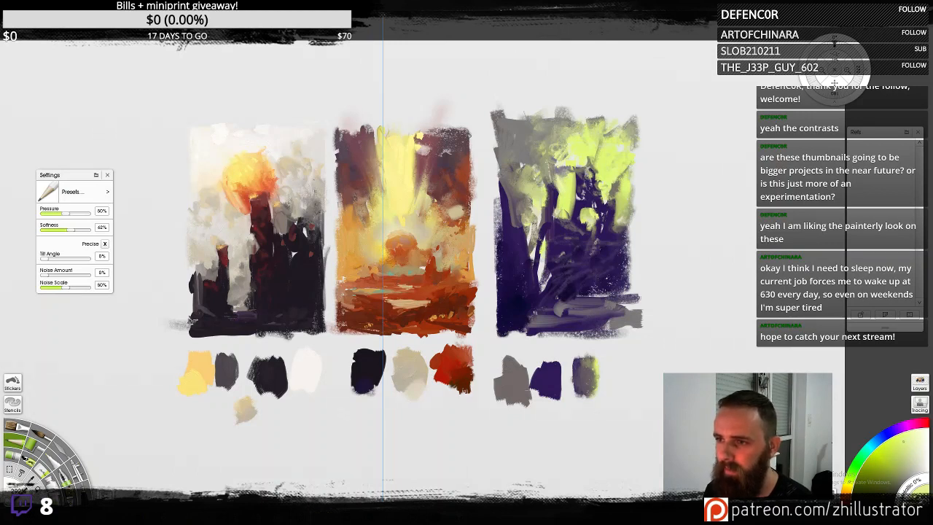
left_click(593, 123, "alt")
left_click(598, 131, "alt")
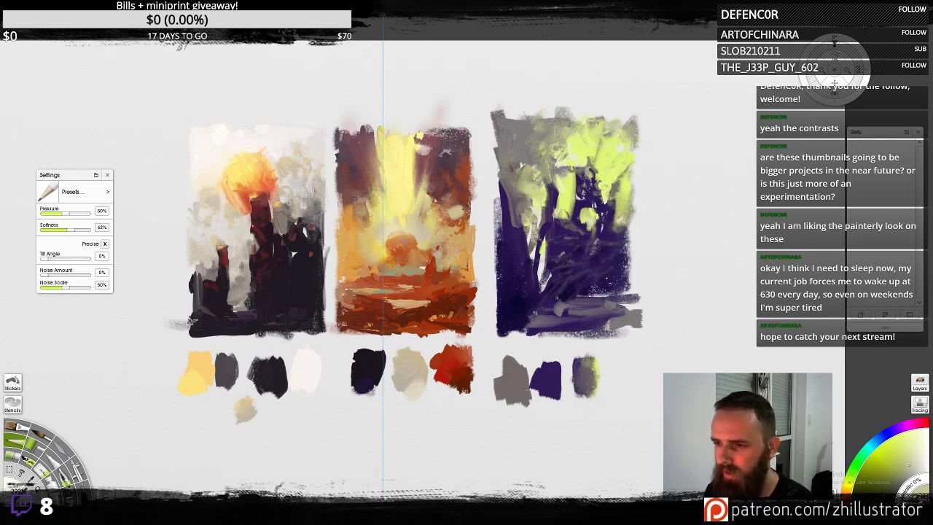
- Sample purples from the third thumbnail and paint a lighter stroke down its left trunk
left_click(583, 251, "alt")
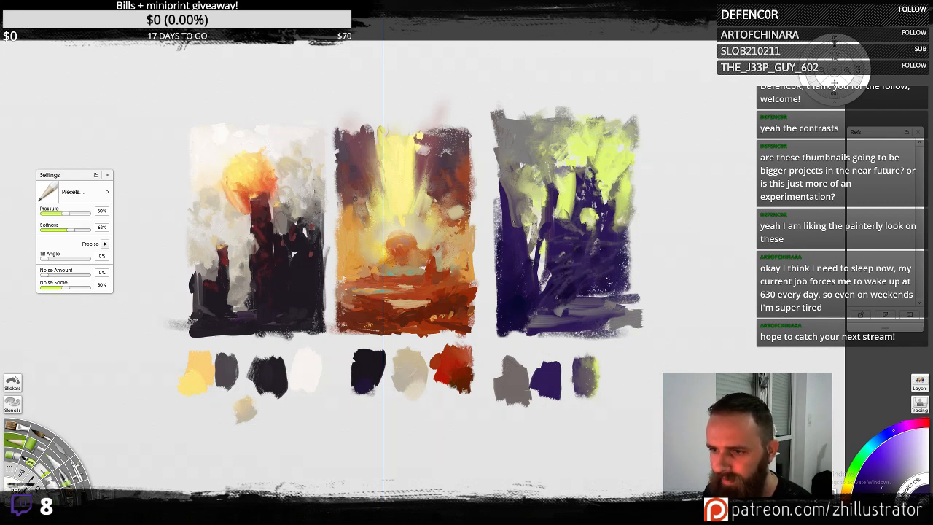
left_click(514, 223, "alt")
mouse_move(514, 230)
left_mouse_down()
mouse_move(523, 241)
mouse_move(512, 250)
mouse_move(532, 260)
mouse_move(498, 270)
mouse_move(530, 275)
mouse_move(516, 285)
mouse_move(530, 288)
left_mouse_up()
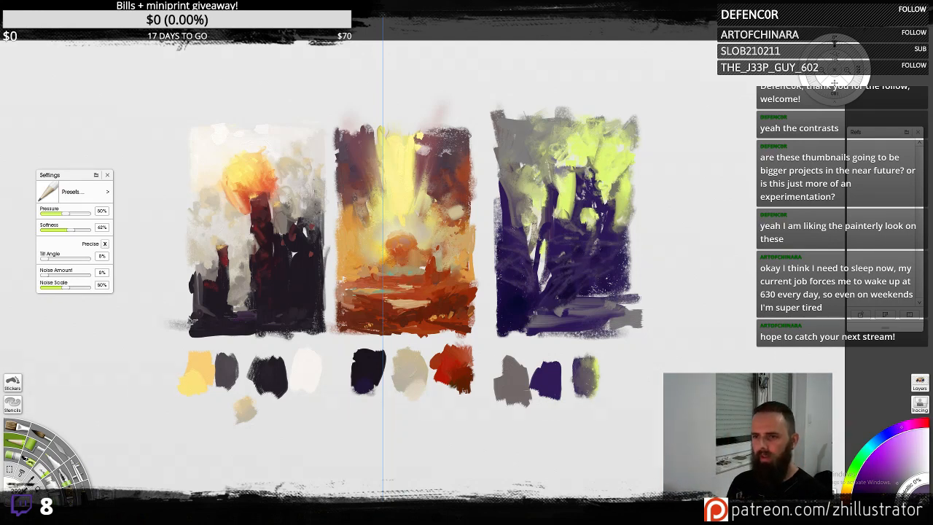
- Sample tones around the third thumbnail's left trunks and touch up the trunk and left edge with short pencil strokes
left_click(527, 219, "alt")
left_click_drag(522, 219, 521, 230)
left_click(532, 219, "alt")
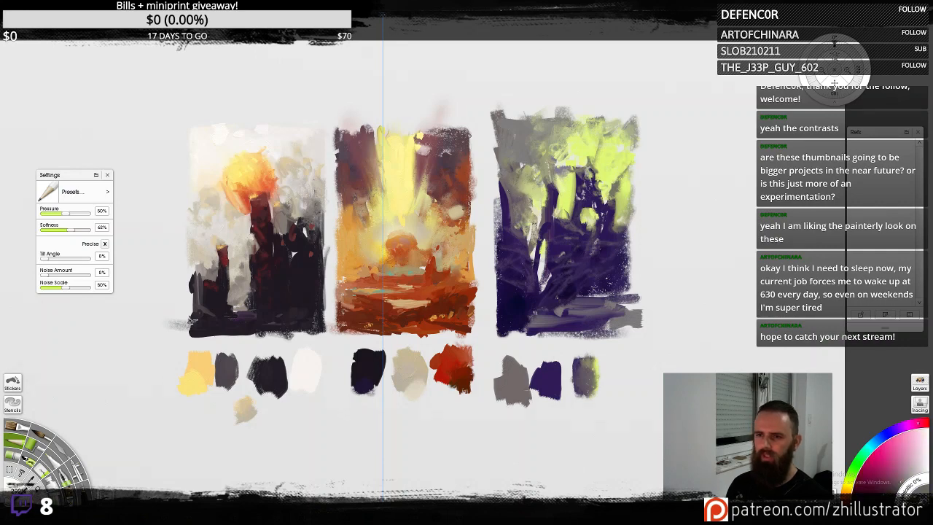
mouse_move(508, 190)
left_mouse_down()
mouse_move(509, 220)
mouse_move(496, 196)
left_mouse_up()
left_click_drag(494, 208, 502, 214)
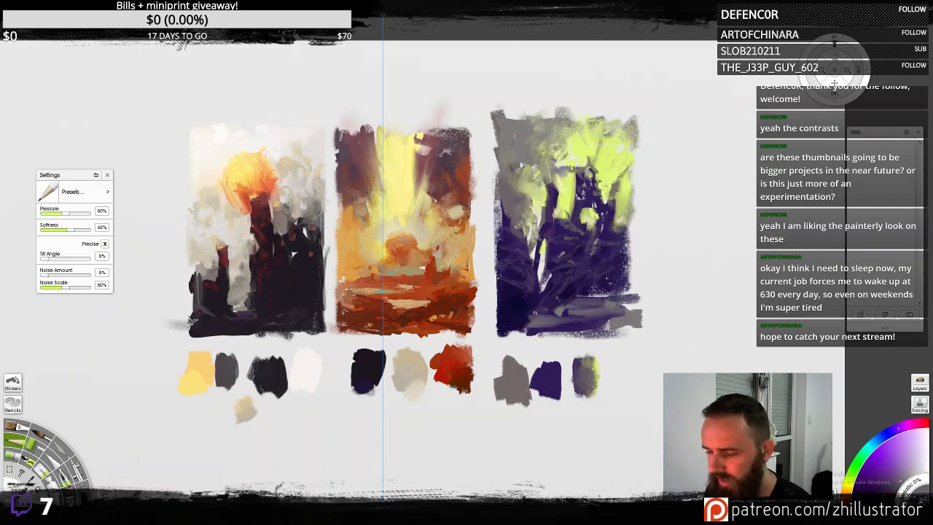
- Sample purples from the third thumbnail's ground and paint short strokes along its bottom edge and lower right side
mouse_move(534, 323)
left_mouse_down()
mouse_move(518, 330)
mouse_move(527, 322)
left_mouse_up()
left_click(550, 323, "alt")
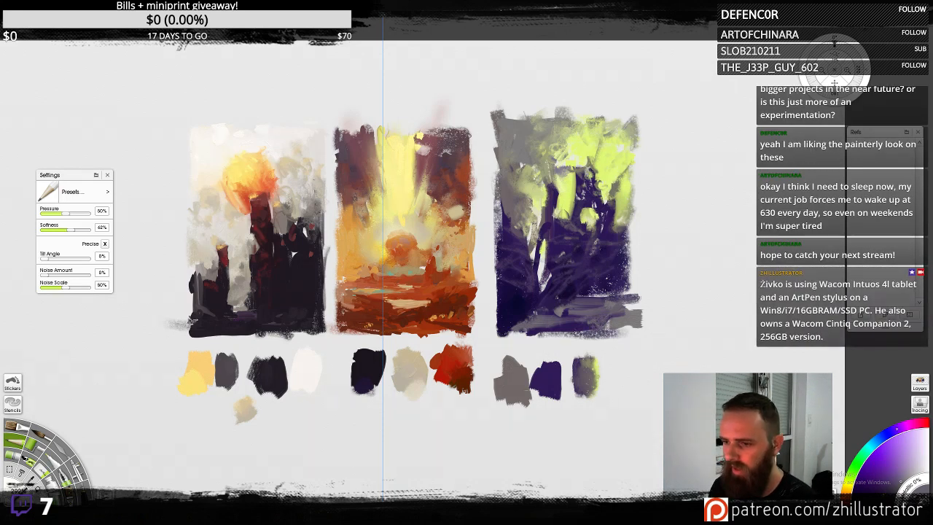
left_click(581, 318, "alt")
mouse_move(573, 328)
left_mouse_down()
mouse_move(623, 311)
mouse_move(613, 334)
mouse_move(533, 336)
mouse_move(563, 334)
left_mouse_up()
left_click_drag(633, 329, 611, 340)
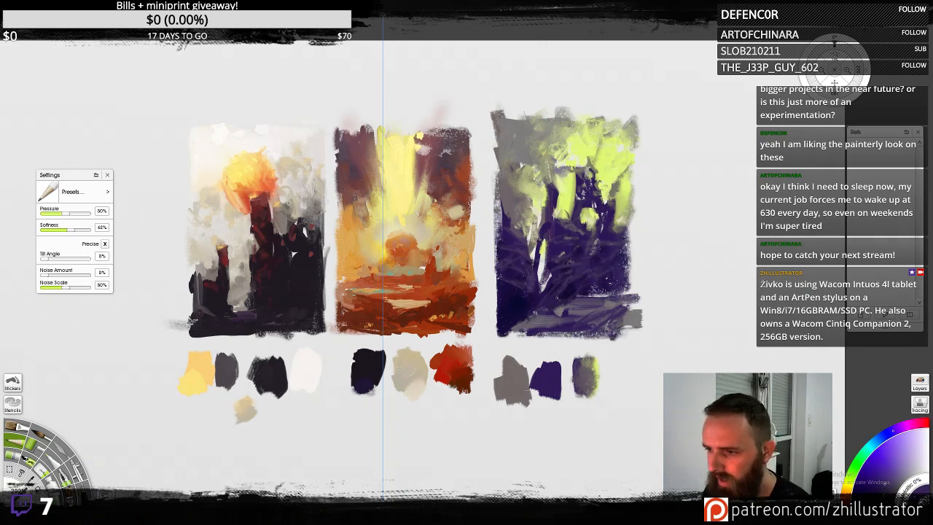
left_click_drag(629, 252, 632, 283)
left_click_drag(631, 273, 633, 293)
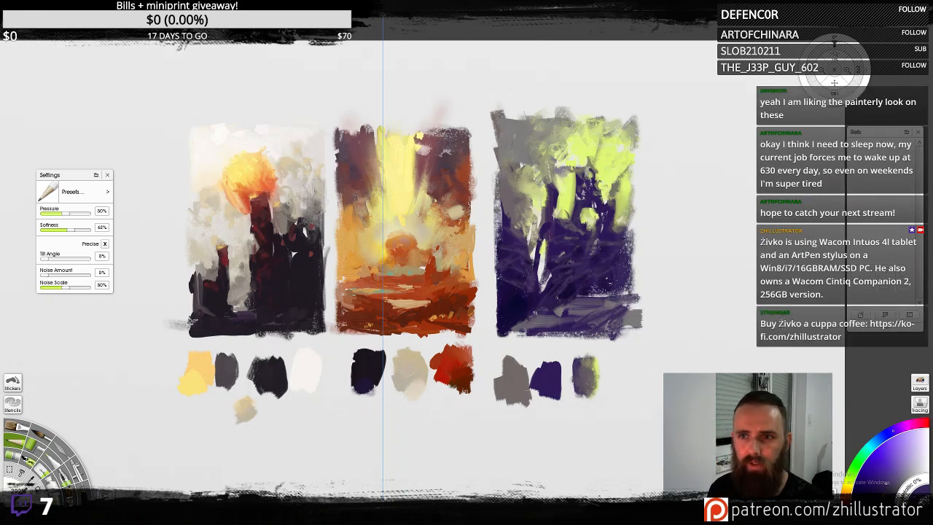
- Move the vertical guide to the third thumbnail's right edge and place a second guide along its left edge
key("v")
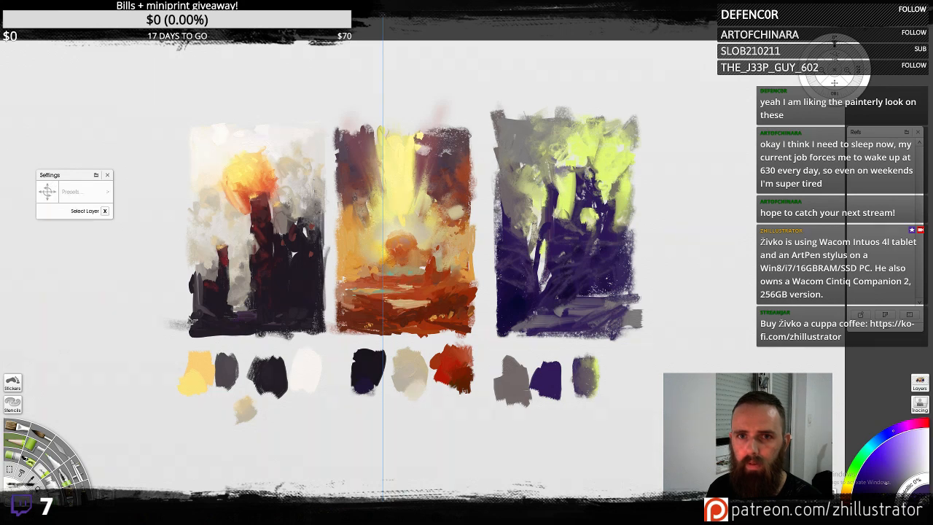
mouse_move(384, 48)
left_mouse_down()
mouse_move(482, 59)
mouse_move(496, 73)
mouse_move(643, 78)
left_mouse_up()
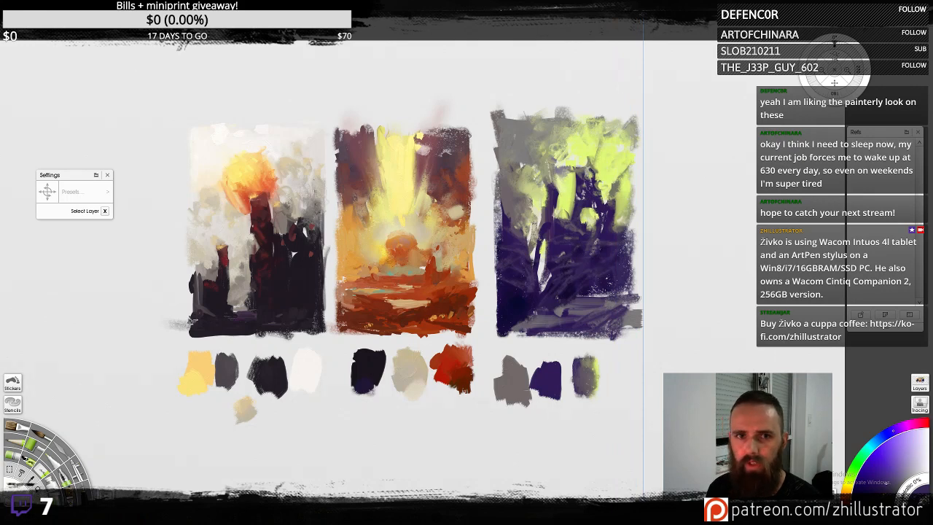
left_click_drag(11, 73, 491, 71)
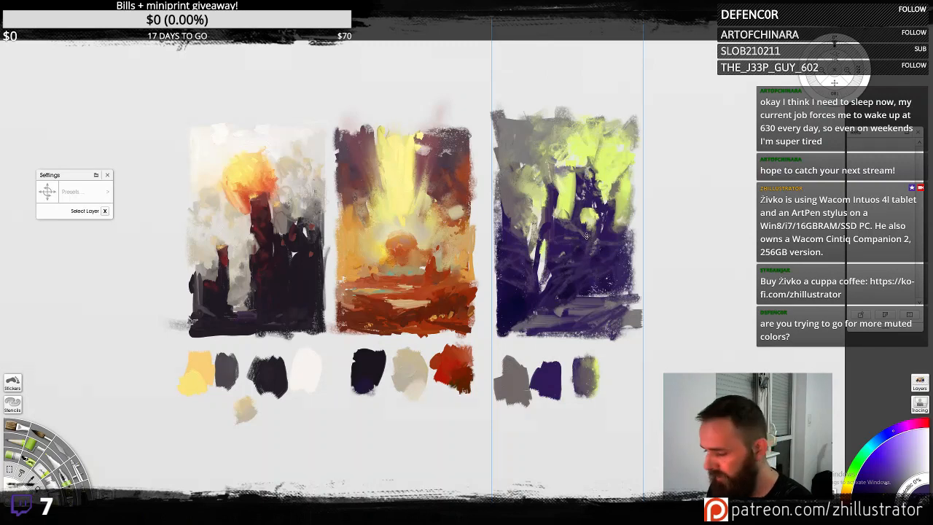
- Even out the third thumbnail's upper left, top and right edges up to the guides with grey and yellow-green pencil strokes
key("p")
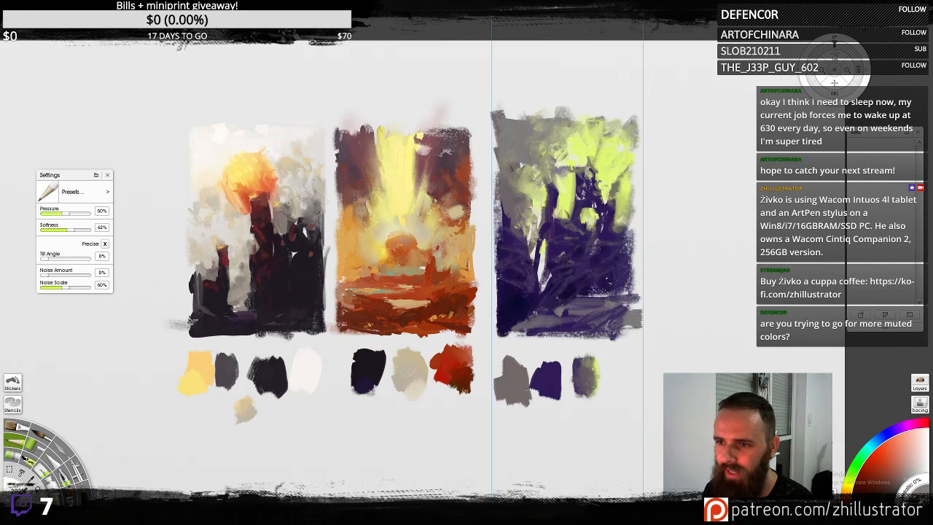
left_click_drag(496, 131, 498, 171)
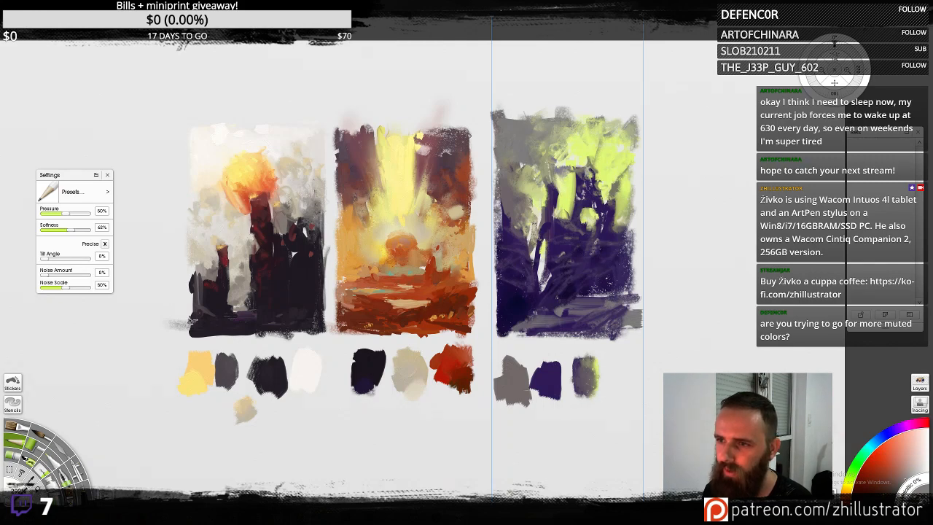
left_click_drag(506, 114, 551, 115)
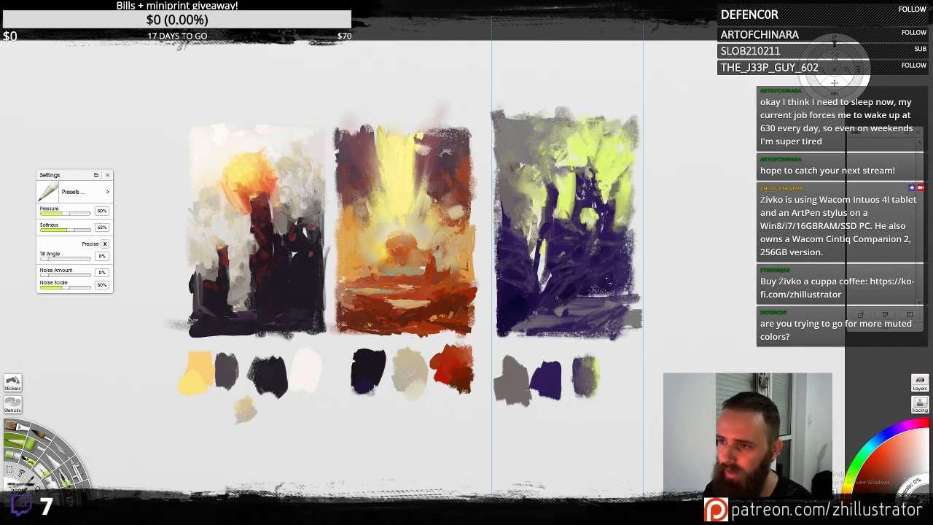
mouse_move(637, 149)
left_mouse_down()
mouse_move(639, 120)
mouse_move(641, 145)
left_mouse_up()
left_click(635, 124, "alt")
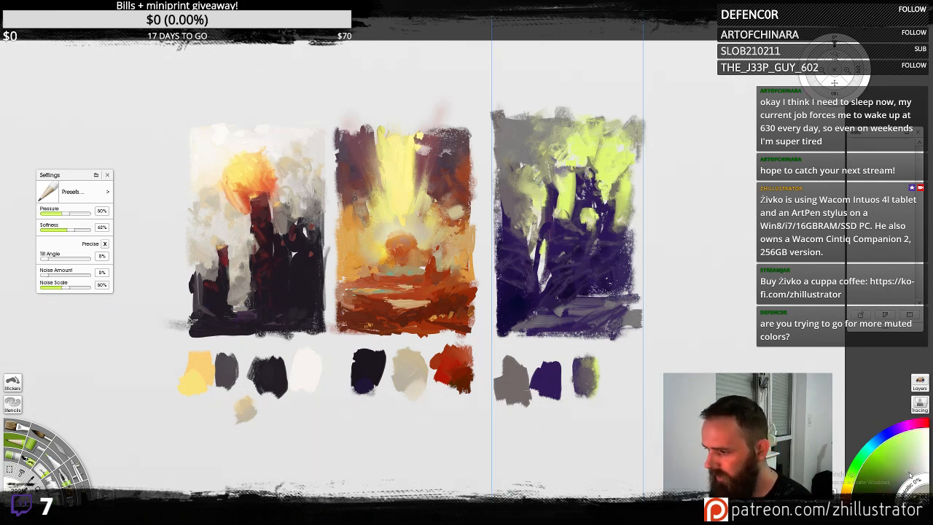
mouse_move(642, 182)
left_mouse_down()
mouse_move(635, 222)
mouse_move(639, 193)
left_mouse_up()
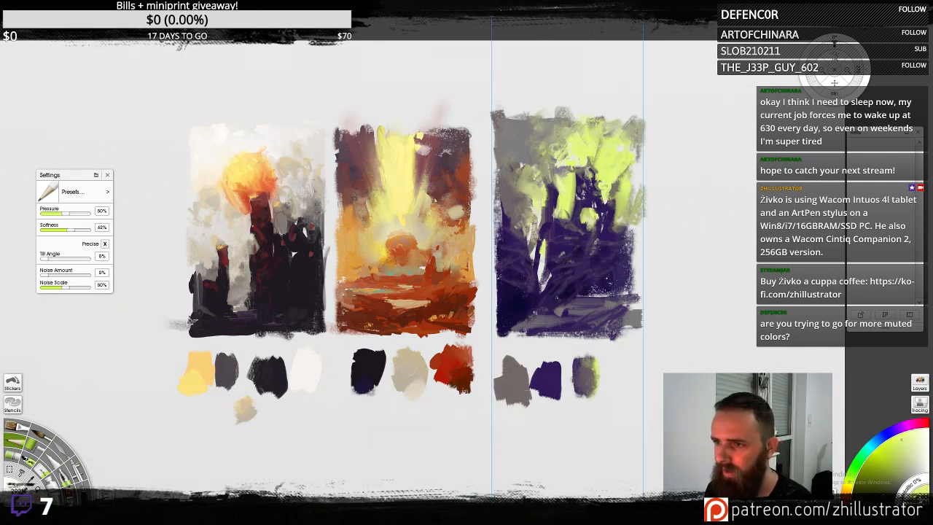
- Add bright yellow strokes to the third thumbnail's canopy and brush a matching yellow-green swatch beneath the thumbnail
left_click_drag(561, 159, 574, 139)
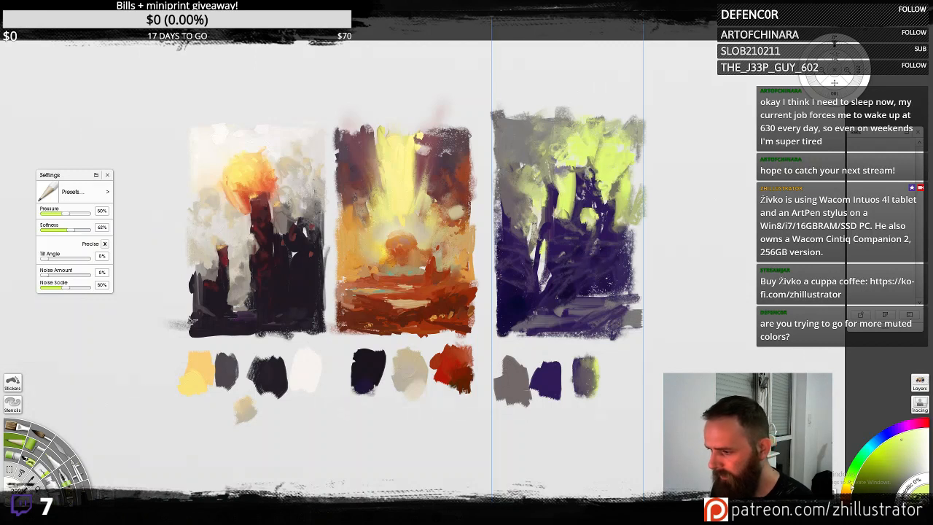
mouse_move(611, 141)
left_mouse_down()
mouse_move(627, 135)
mouse_move(608, 163)
left_mouse_up()
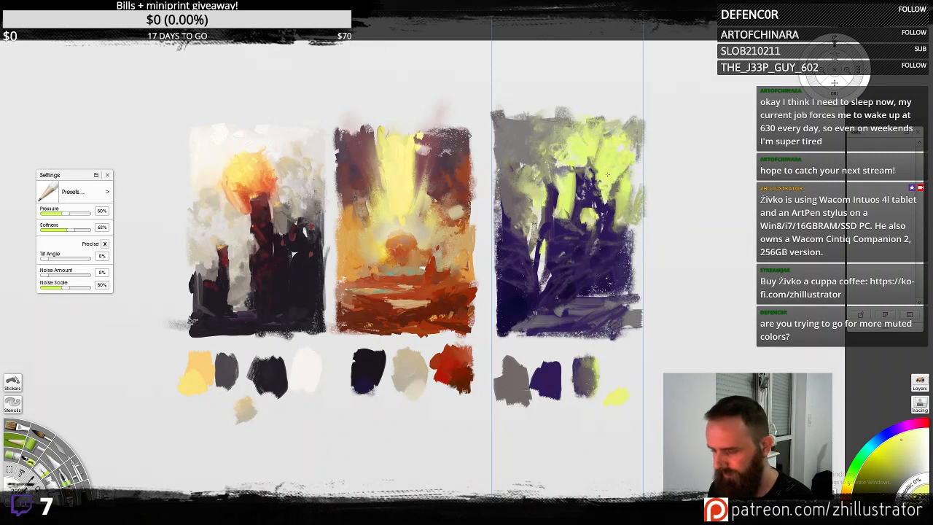
left_click(14, 455)
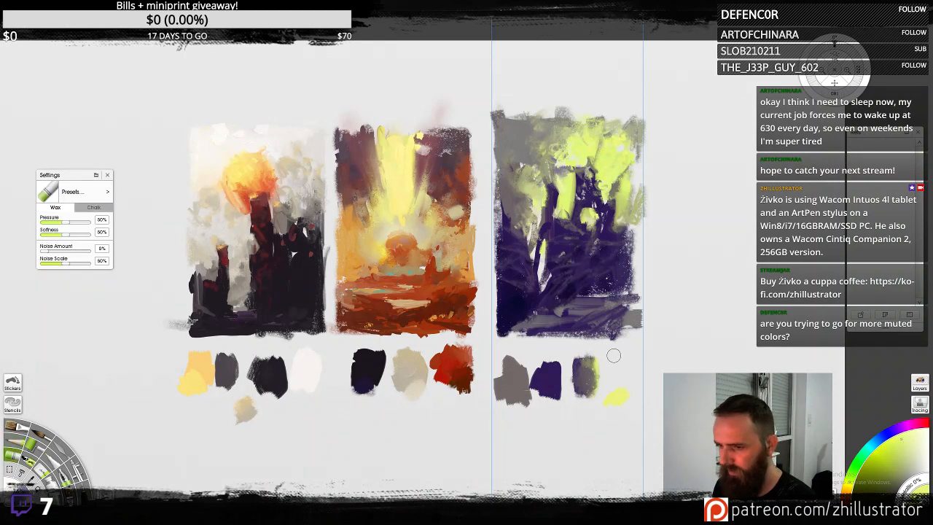
key("b")
left_click_drag(613, 355, 624, 386)
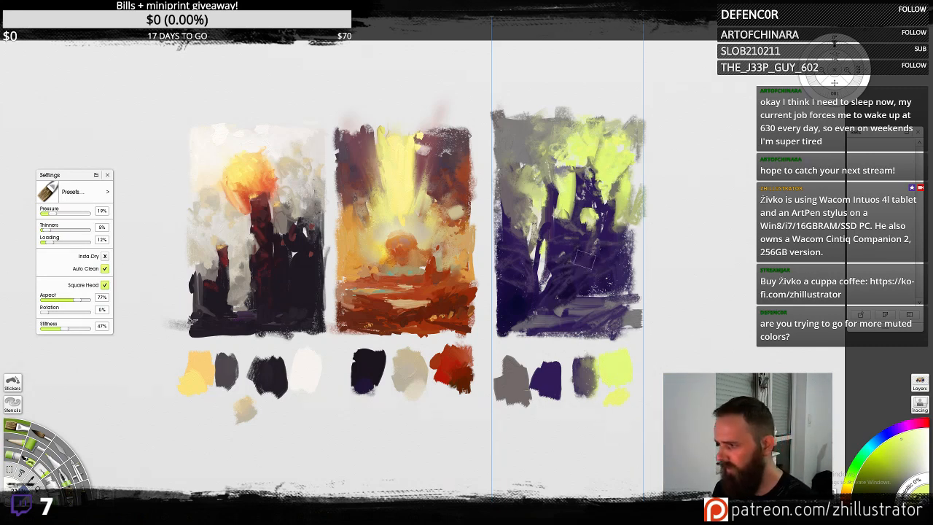
- Choose a light blue and brush a test swatch of it below the third thumbnail's colour swatches
left_click(893, 437)
mouse_move(893, 437)
left_mouse_down()
mouse_move(910, 430)
mouse_move(872, 451)
mouse_move(878, 444)
left_mouse_up()
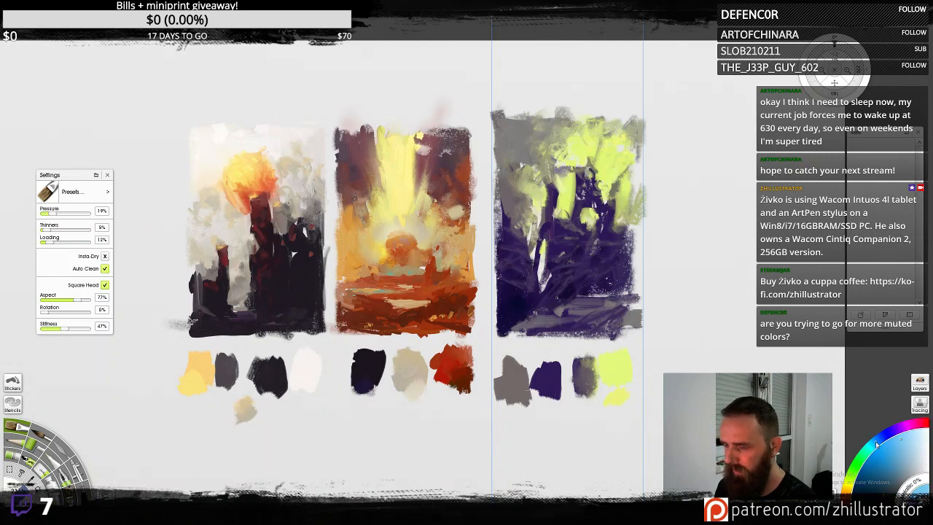
mouse_move(876, 445)
left_mouse_down()
mouse_move(844, 498)
mouse_move(880, 443)
mouse_move(869, 454)
mouse_move(929, 422)
mouse_move(904, 427)
mouse_move(869, 455)
mouse_move(873, 443)
left_mouse_up()
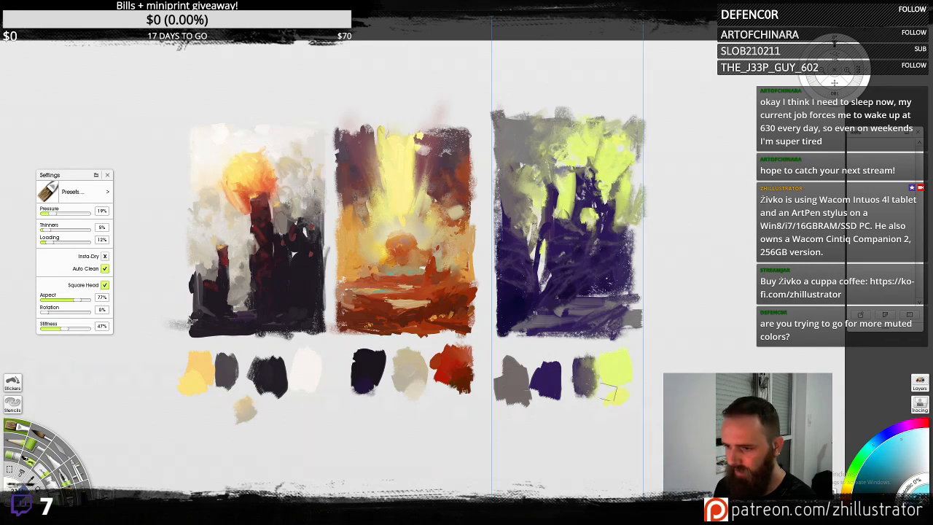
left_click_drag(572, 403, 575, 421)
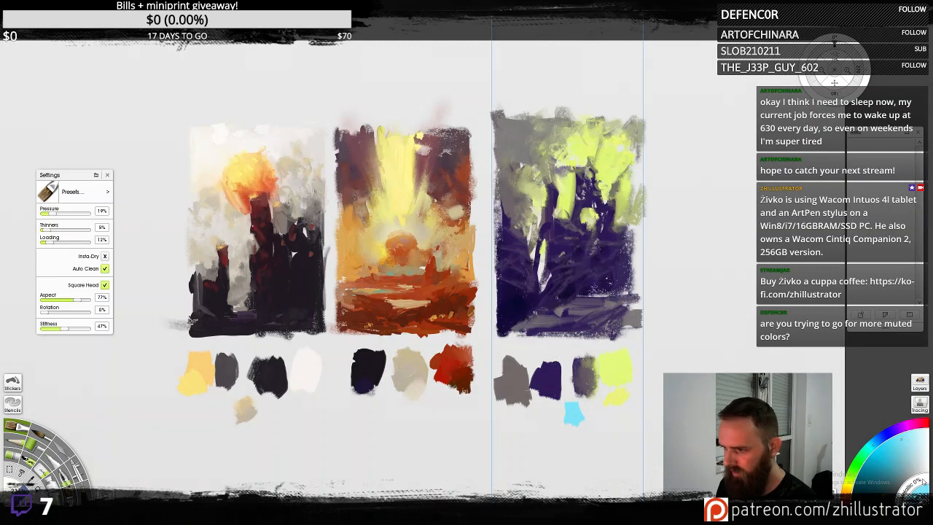
left_click_drag(575, 400, 579, 418)
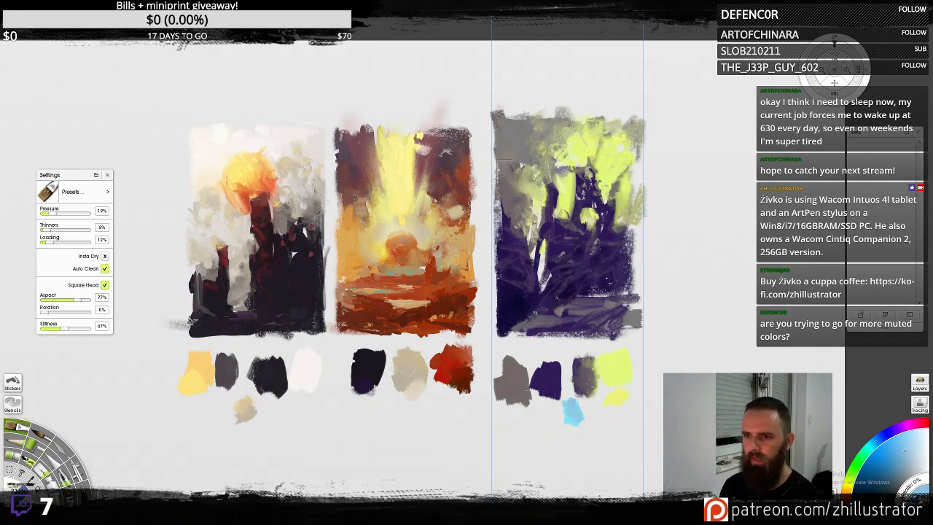
- Paint light blue pencil strokes in the gap between the third thumbnail's left trunks and along its right edge
key("a")
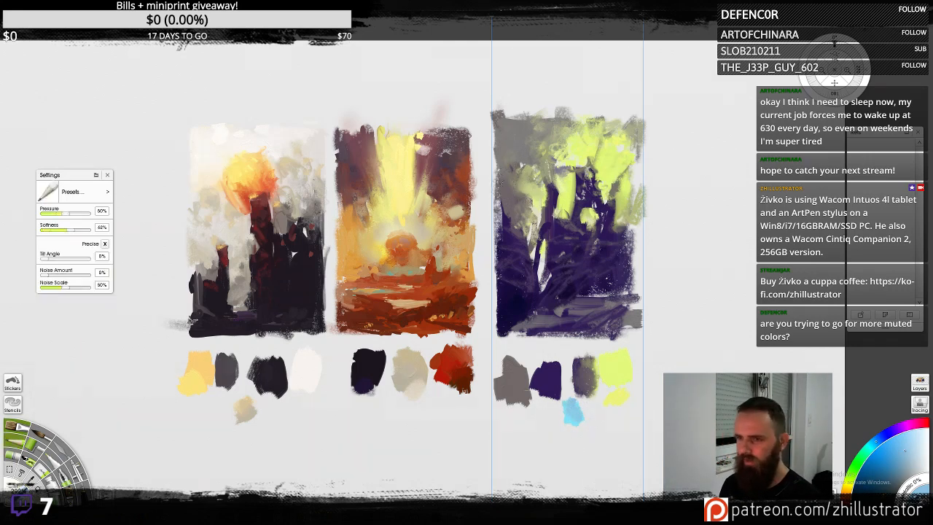
mouse_move(502, 188)
left_mouse_down()
mouse_move(516, 208)
mouse_move(518, 199)
mouse_move(514, 218)
mouse_move(508, 208)
mouse_move(519, 225)
left_mouse_up()
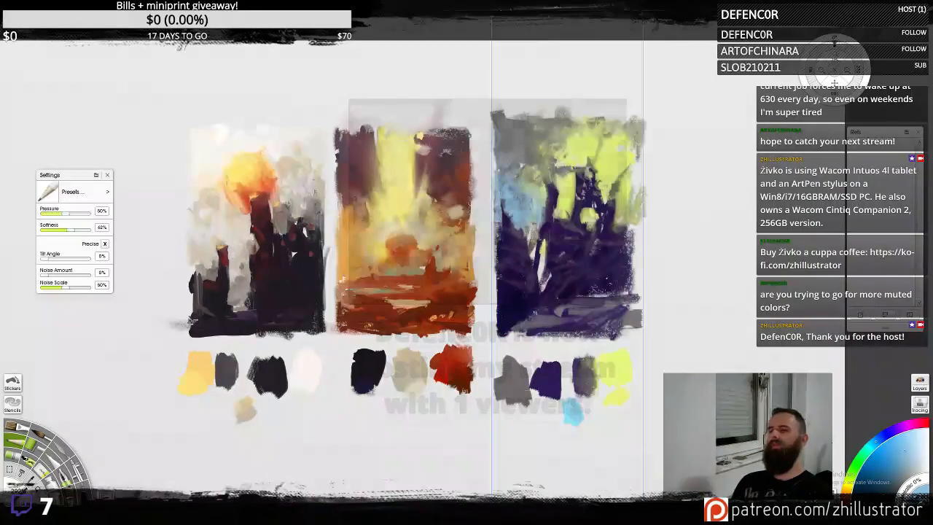
mouse_move(522, 229)
left_mouse_down()
mouse_move(532, 250)
mouse_move(544, 211)
left_mouse_up()
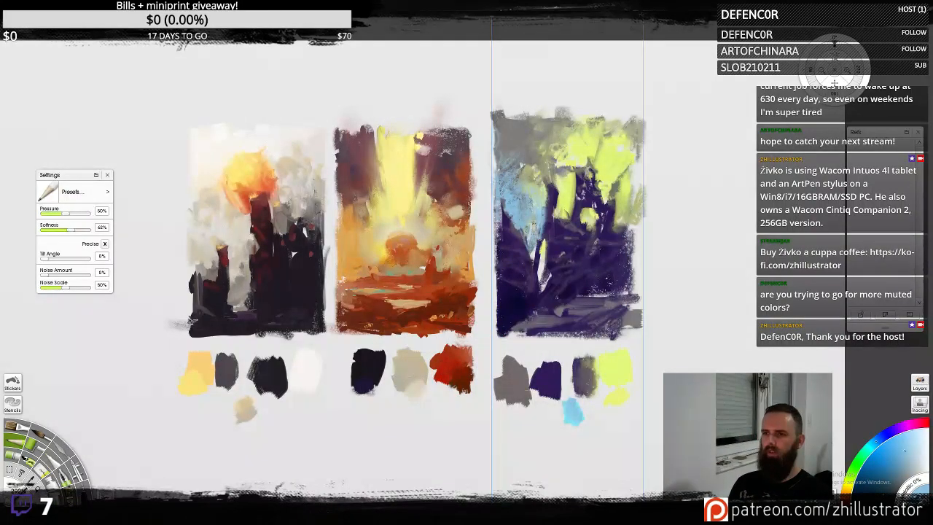
mouse_move(632, 217)
left_mouse_down()
mouse_move(626, 234)
mouse_move(634, 245)
mouse_move(640, 226)
mouse_move(644, 258)
left_mouse_up()
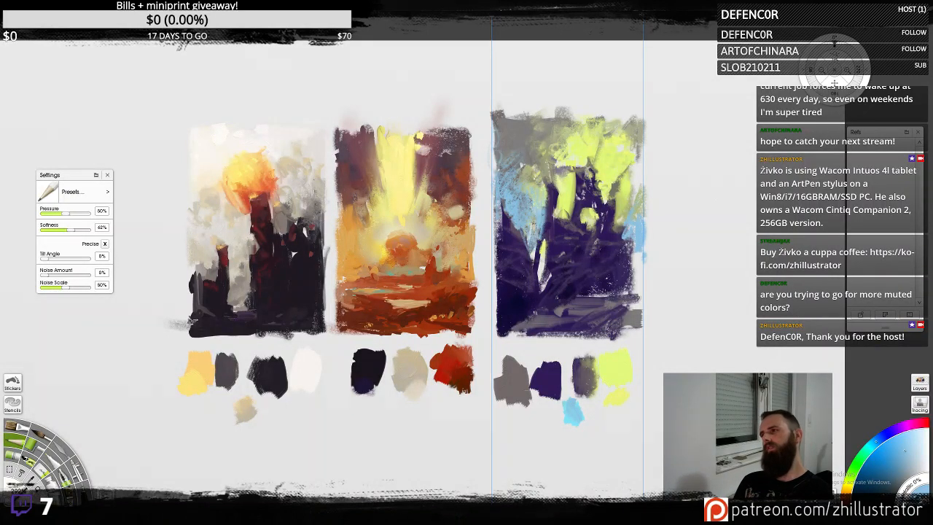
- Sample blues from the third thumbnail and blend the blue areas at its left and right sides with crayon strokes
key("c")
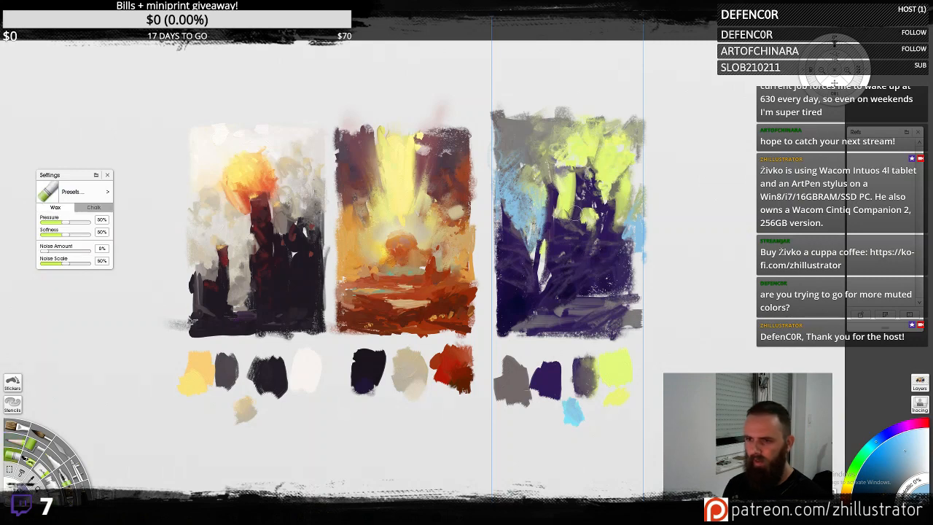
left_click(533, 207, "alt")
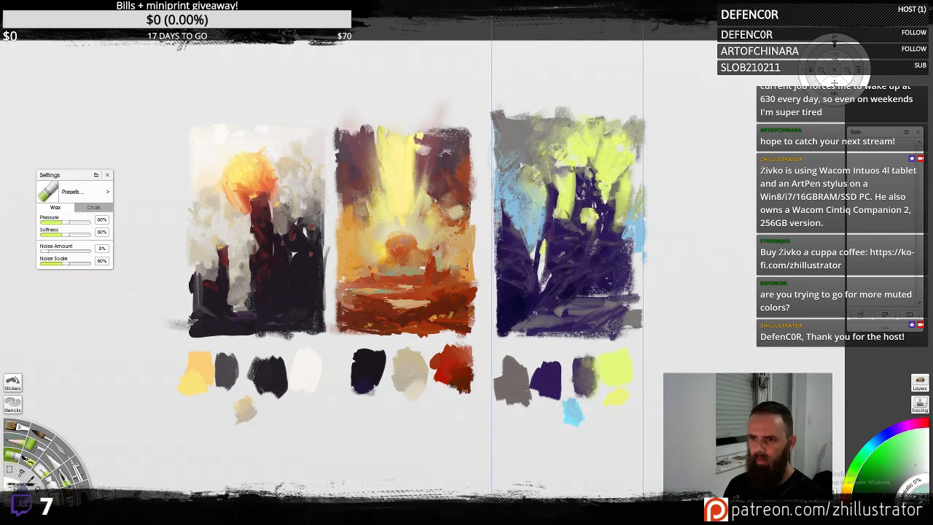
left_click(531, 217, "alt")
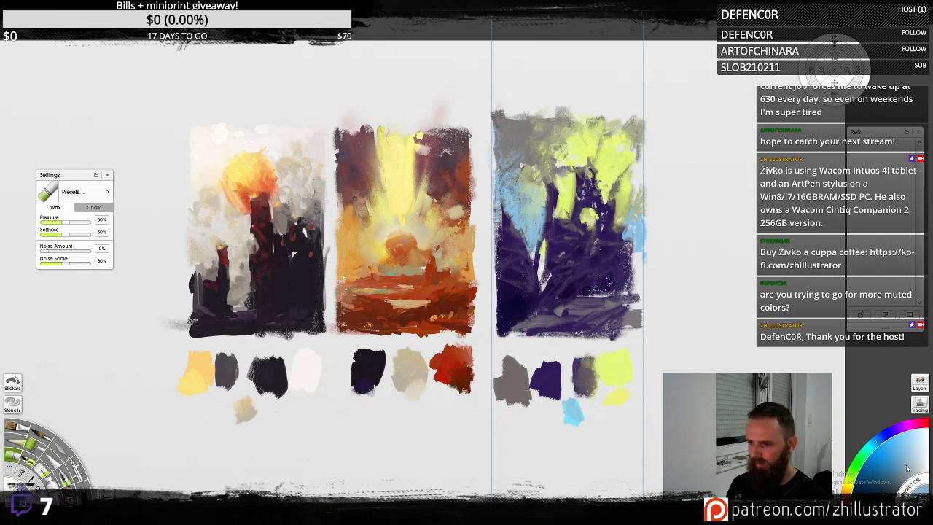
mouse_move(643, 264)
left_mouse_down()
mouse_move(628, 290)
mouse_move(642, 292)
mouse_move(643, 271)
left_mouse_up()
left_click(632, 237, "alt")
left_click(517, 208, "alt")
mouse_move(501, 209)
left_mouse_down()
mouse_move(509, 244)
mouse_move(533, 254)
mouse_move(495, 258)
mouse_move(538, 284)
mouse_move(508, 205)
mouse_move(499, 228)
left_mouse_up()
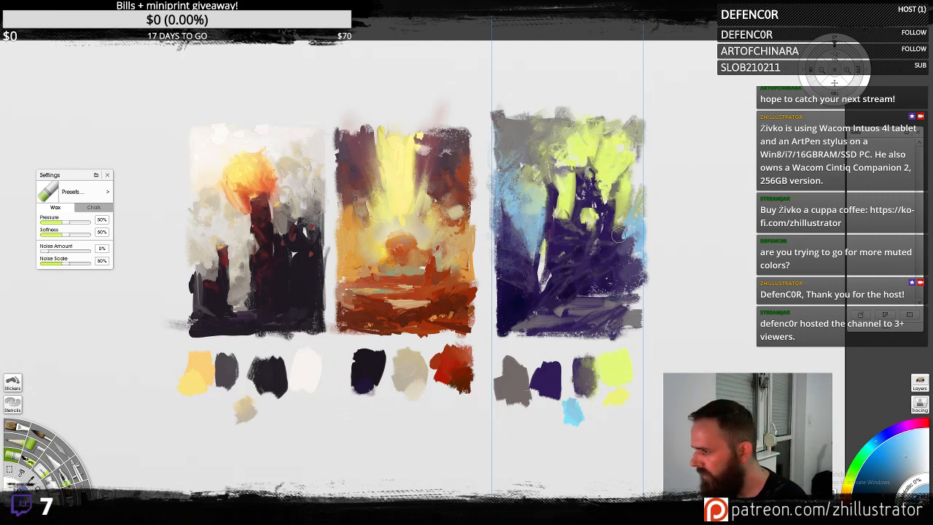
- Redefine the third thumbnail's far-left trunk with an upward pencil stroke in a sampled purple, and sample its colour again
left_click(14, 442)
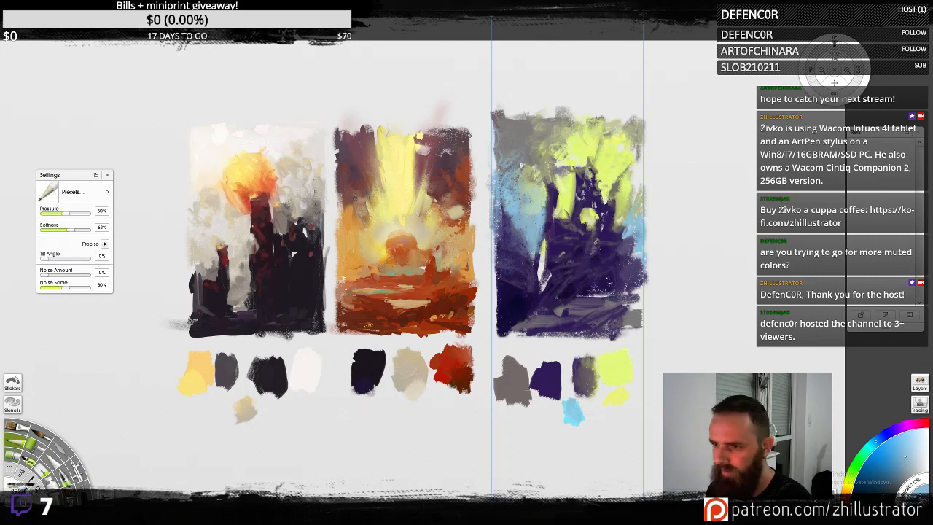
left_click(510, 212, "alt")
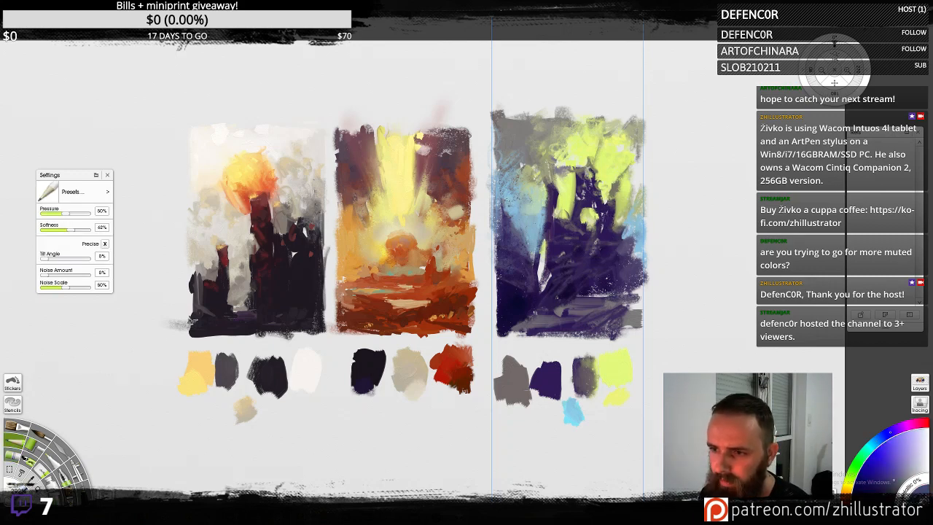
left_click_drag(509, 209, 507, 169)
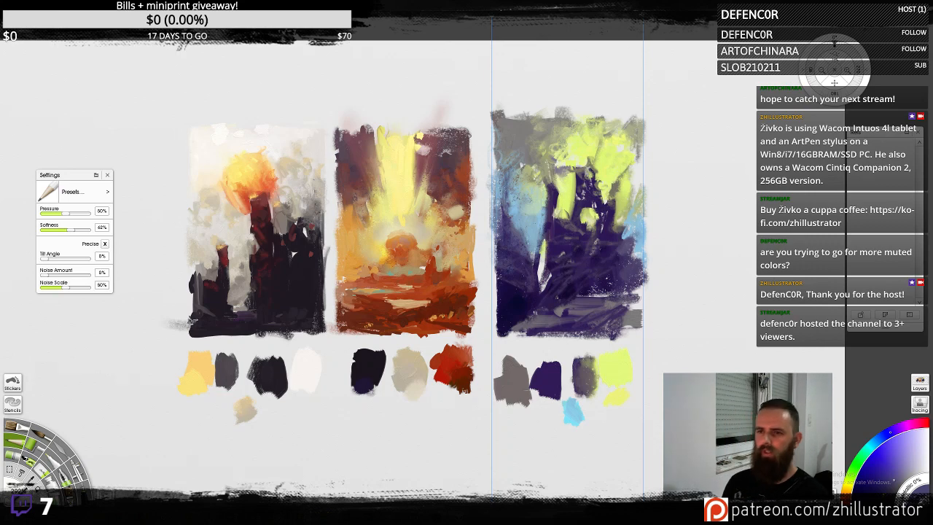
left_click(507, 199, "alt")
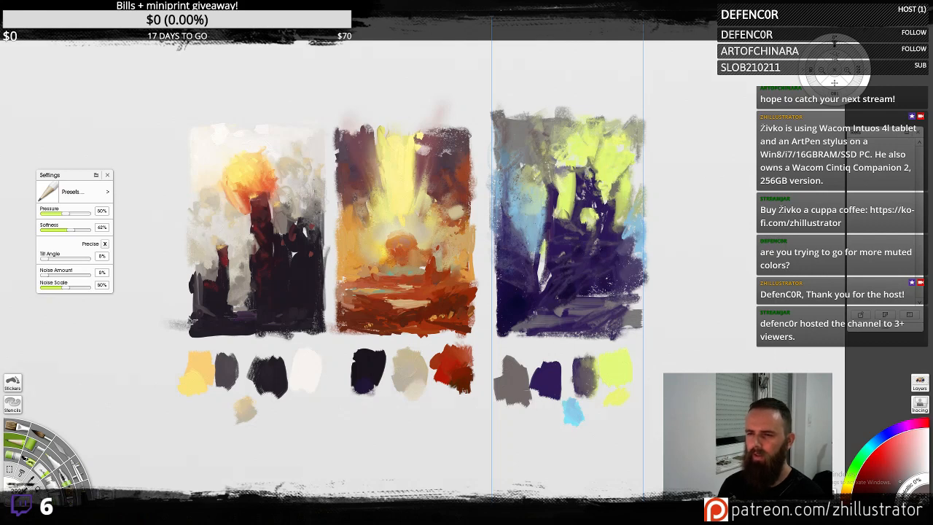
- Sample dark purples from the third thumbnail and paint pencil strokes down the trunk beside the narrow light gap
left_click(567, 291, "alt")
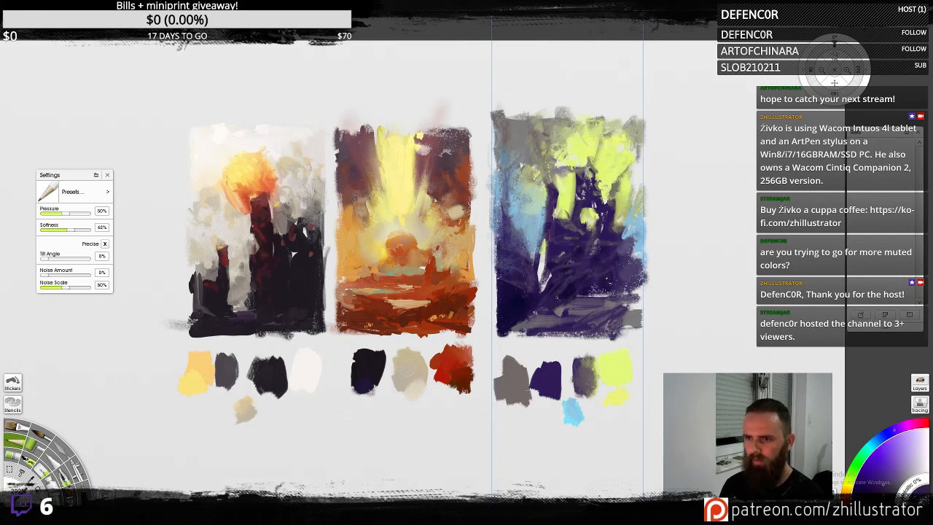
left_click_drag(542, 228, 529, 285)
left_click(535, 279, "alt")
left_click_drag(530, 273, 527, 295)
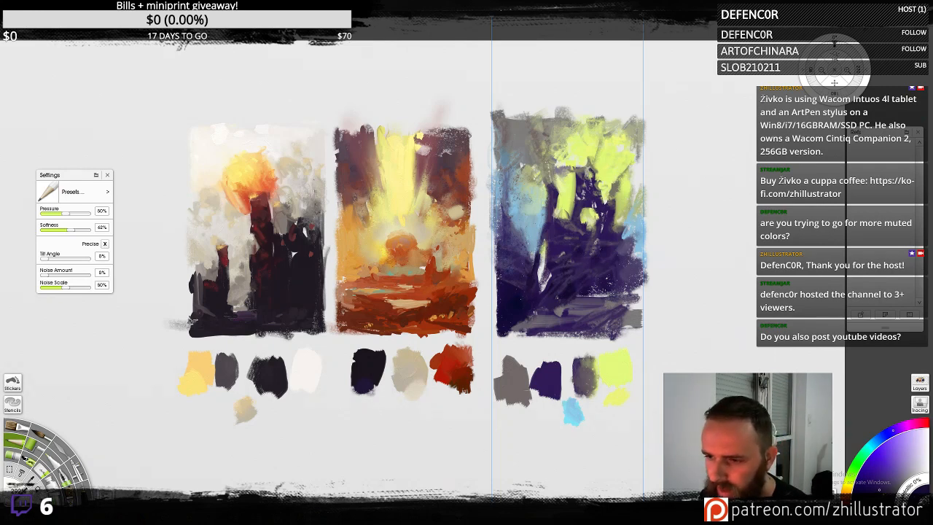
left_click(517, 300, "alt")
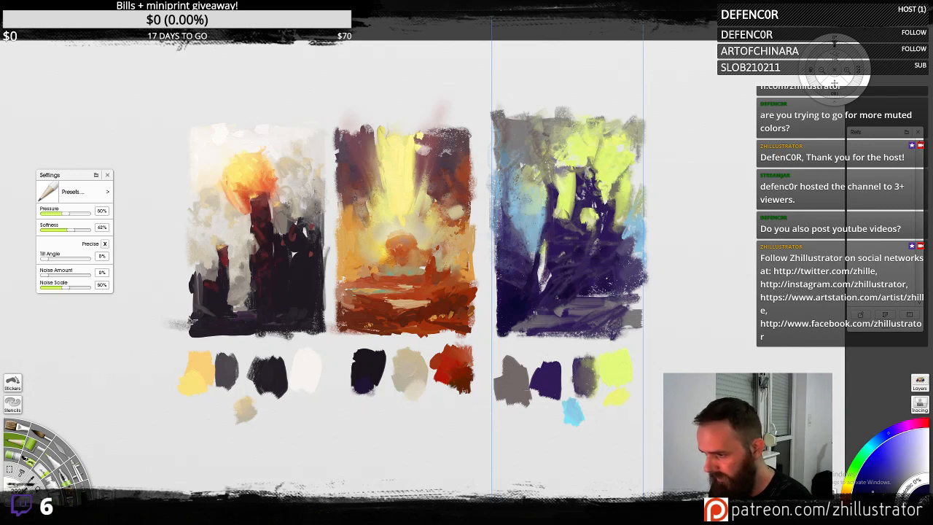
left_click(869, 514)
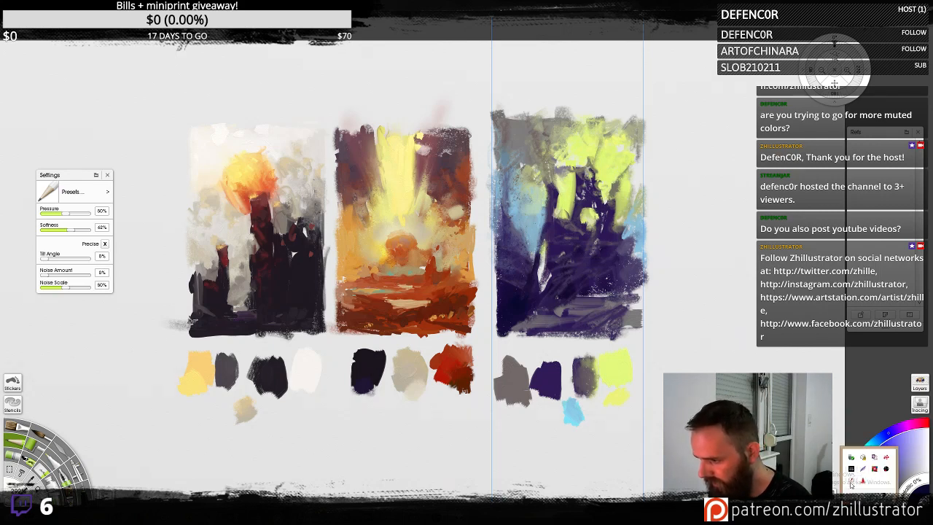
left_click(869, 514)
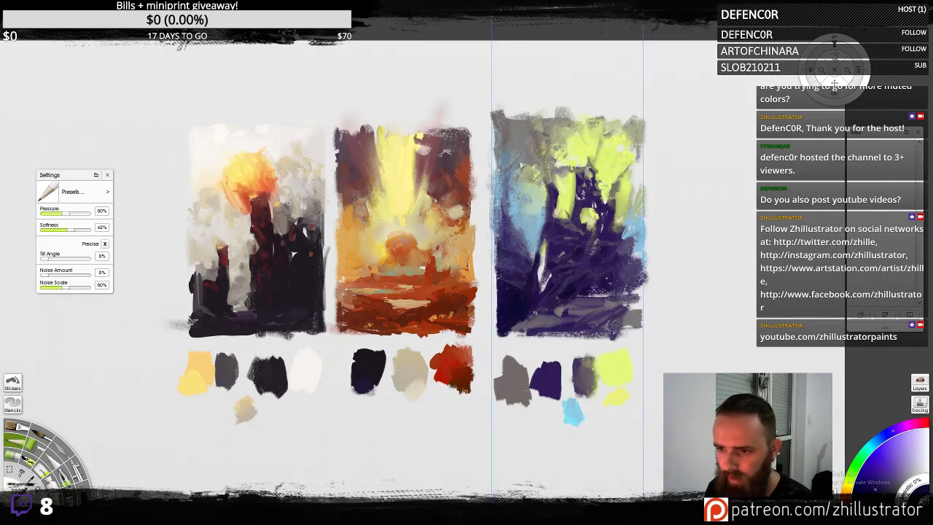
- Sample light blue from the third thumbnail and touch up the narrow light gap beside the left trunk with a short pencil stroke
left_click(534, 243, "alt")
left_click_drag(543, 261, 546, 266)
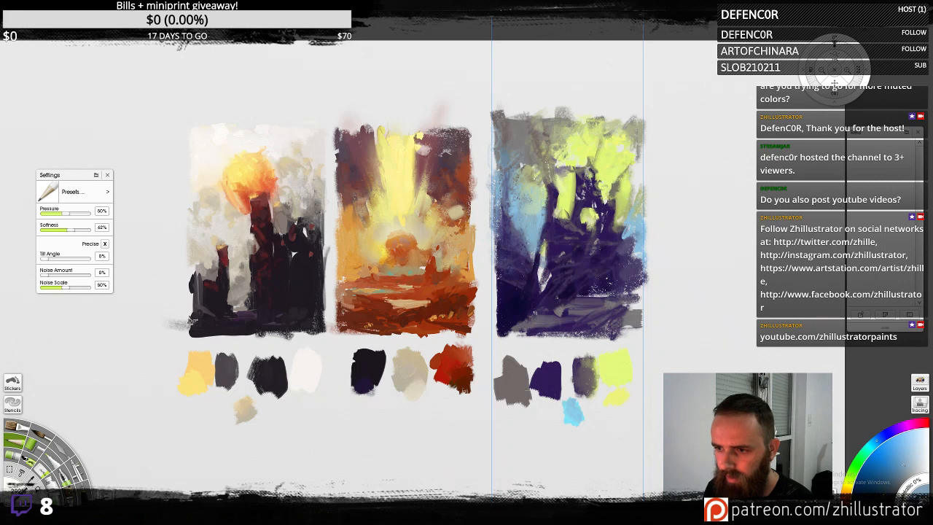
left_click(545, 257, "alt")
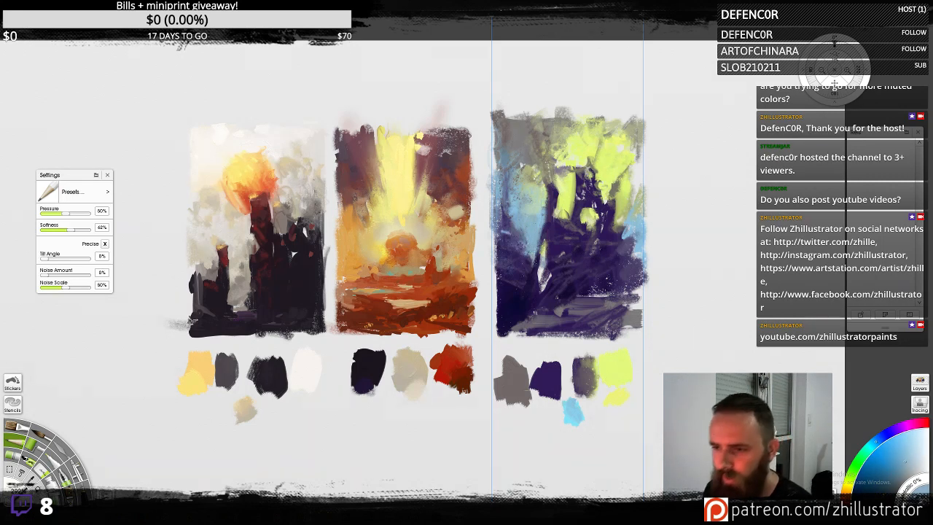
left_click(540, 255, "alt")
left_click(541, 244, "alt")
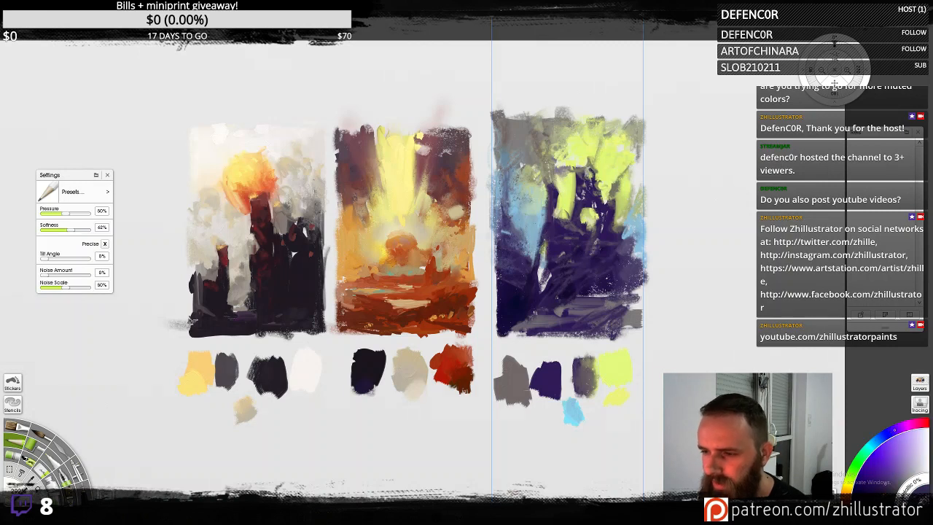
- Sample grey, yellow-green and blue tones from the third thumbnail and paint short pencil strokes along its upper right edge
left_click(534, 135, "alt")
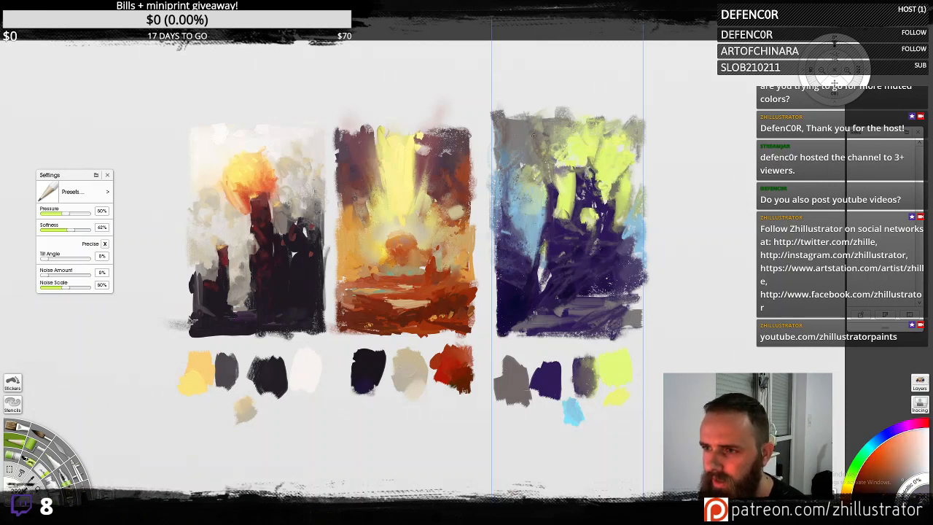
left_click(552, 135, "alt")
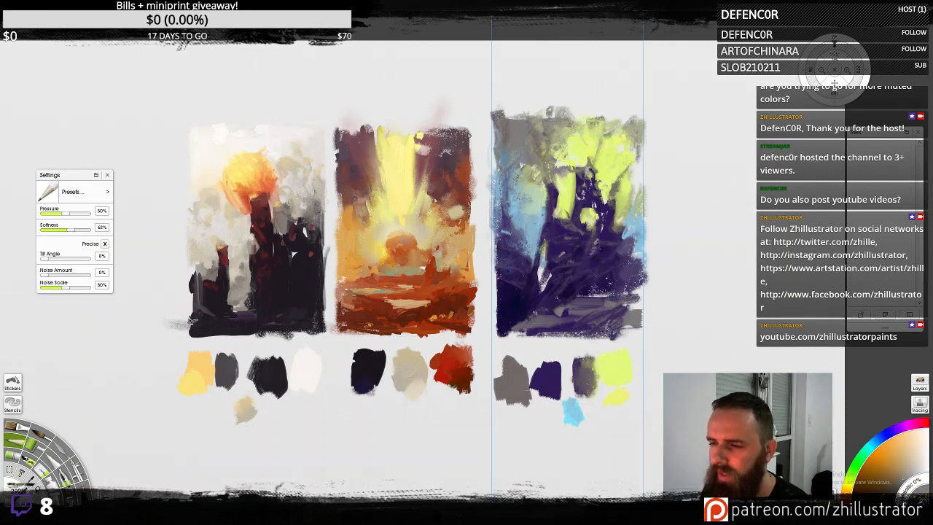
left_click(614, 177, "alt")
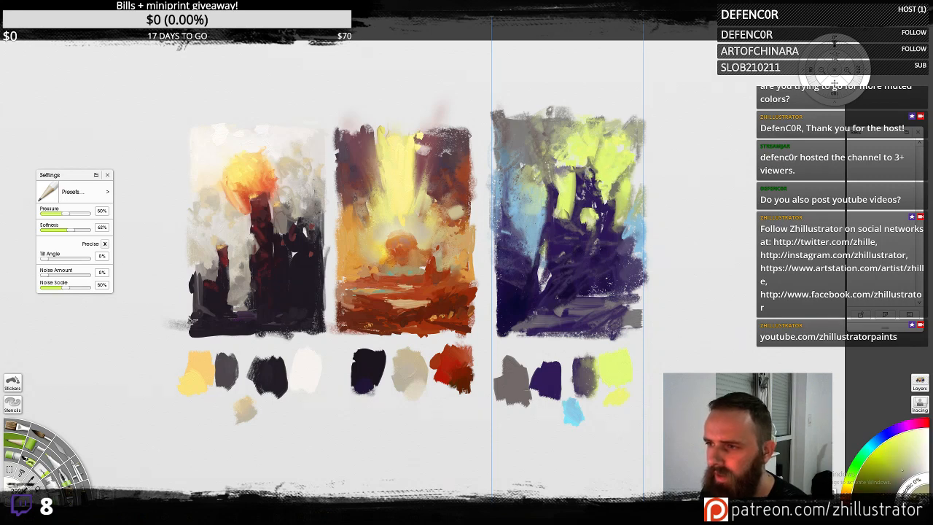
left_click(530, 129, "alt")
left_click_drag(639, 144, 642, 127)
left_click(622, 197, "alt")
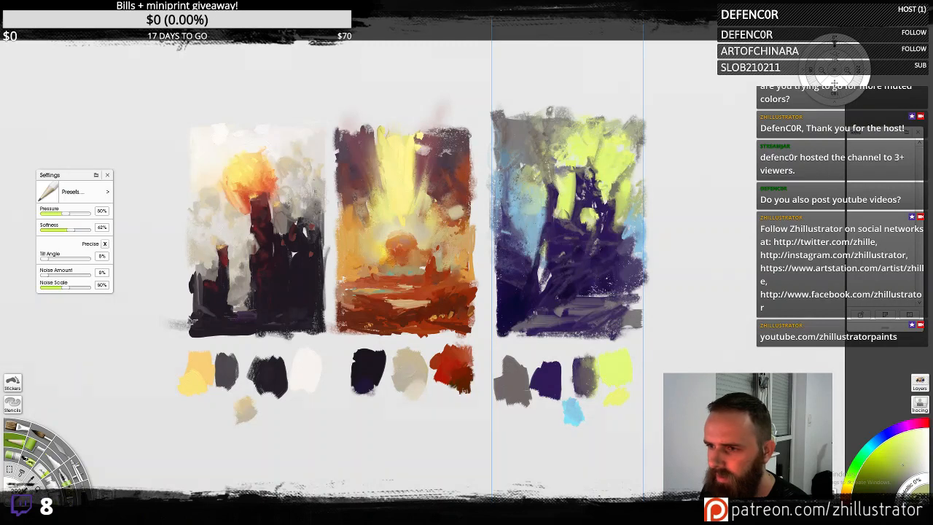
left_click(522, 187, "alt")
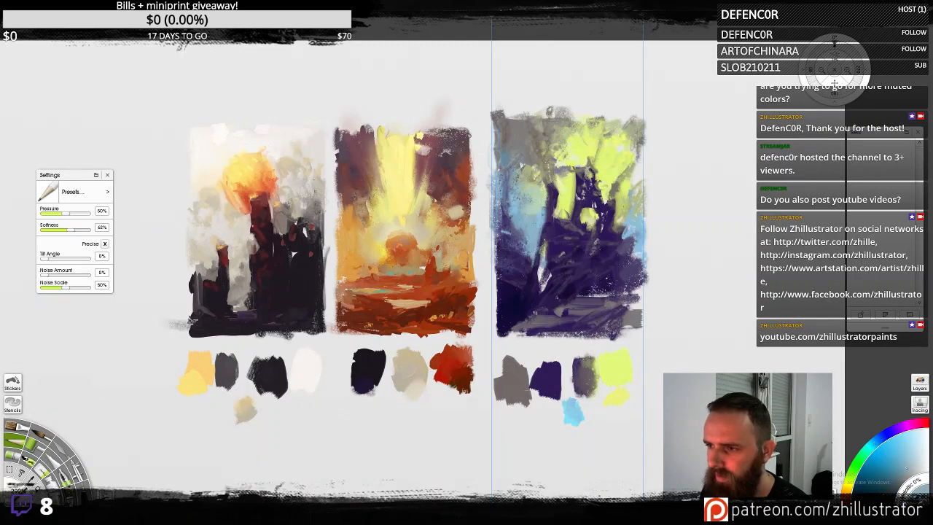
mouse_move(643, 179)
left_mouse_down()
mouse_move(638, 187)
mouse_move(635, 179)
left_mouse_up()
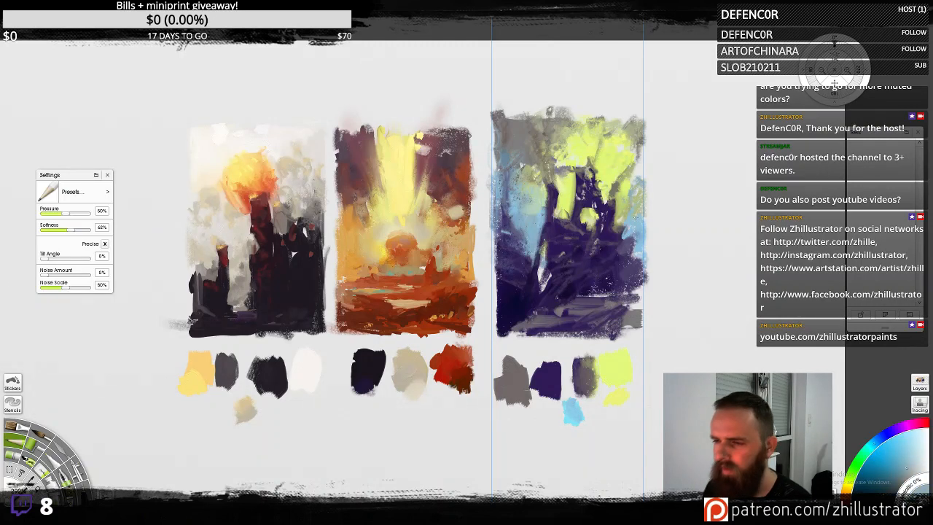
- Sample purples from the third thumbnail's right side and paint pencil strokes where the dark mass meets the blue
left_click(631, 244, "alt")
left_click(626, 244, "alt")
left_click_drag(628, 230, 623, 238)
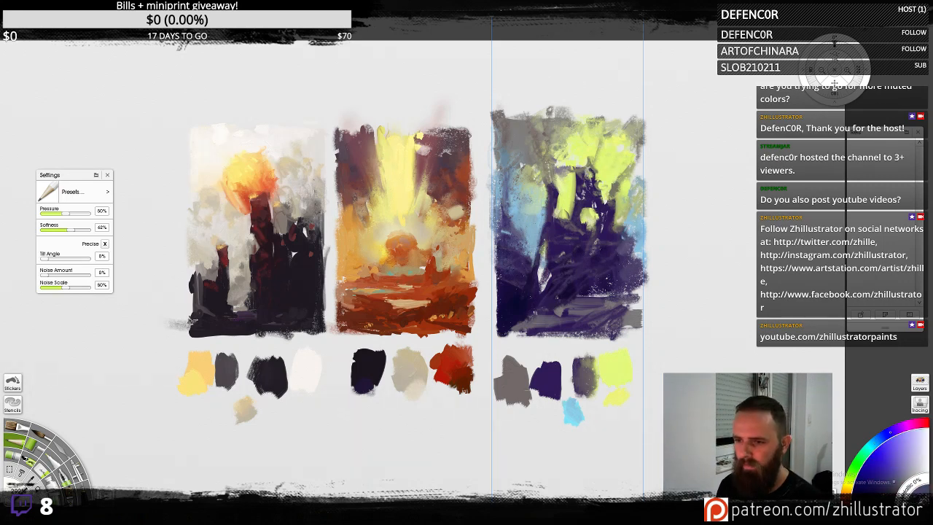
mouse_move(619, 276)
left_mouse_down()
mouse_move(627, 283)
mouse_move(623, 267)
mouse_move(641, 247)
left_mouse_up()
left_click(631, 255, "alt")
left_click(628, 263, "alt")
left_click(629, 263, "alt")
left_click(628, 244, "alt")
- Paint a sampled light blue pencil stroke up the third thumbnail's upper left edge and sample the nearby greys
left_click(564, 196, "alt")
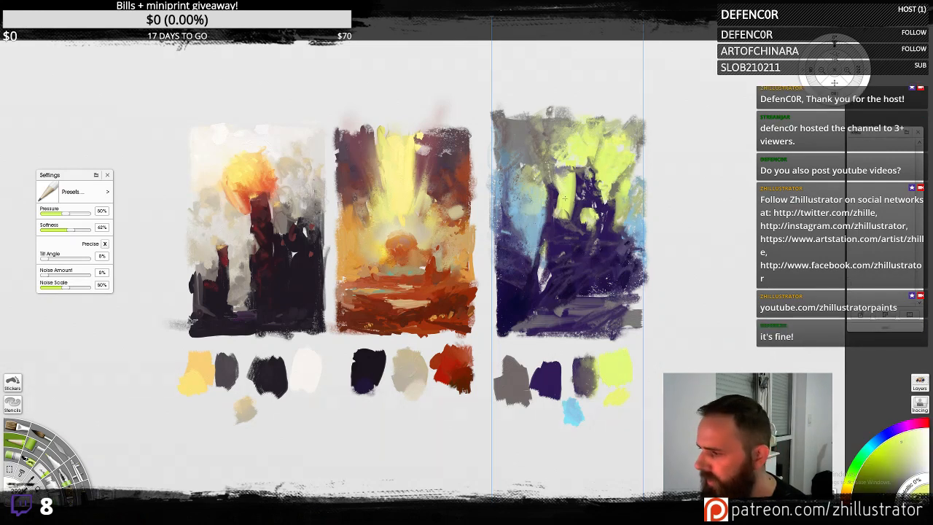
left_click(500, 190, "alt")
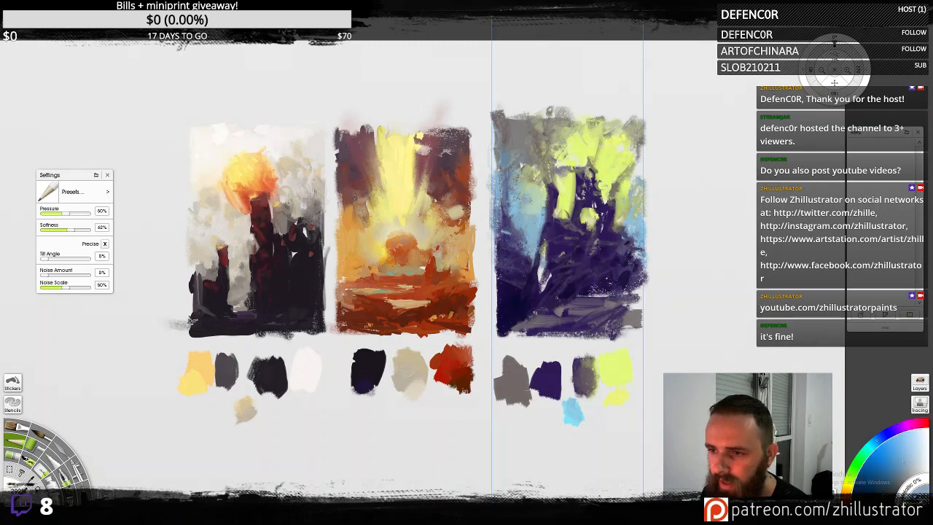
left_click_drag(494, 177, 493, 136)
left_click(508, 135, "alt")
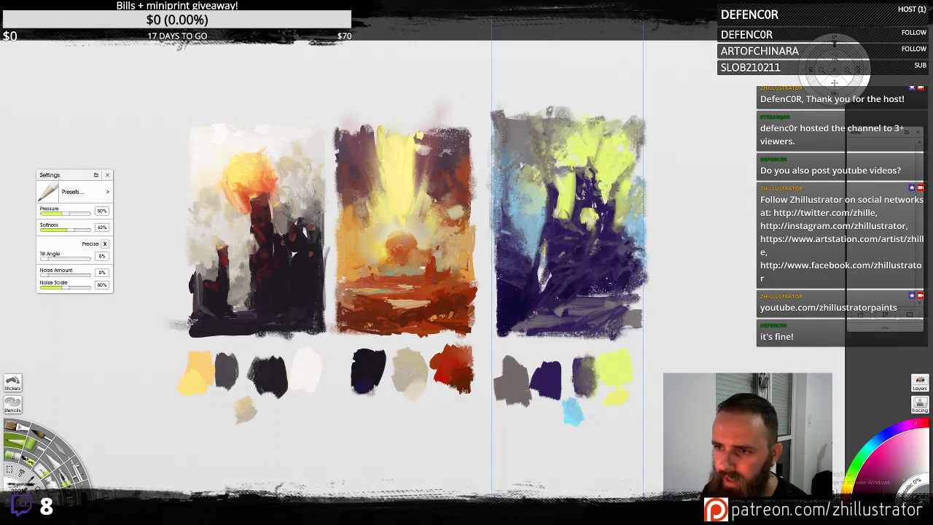
left_click(504, 143, "alt")
left_click(502, 147, "alt")
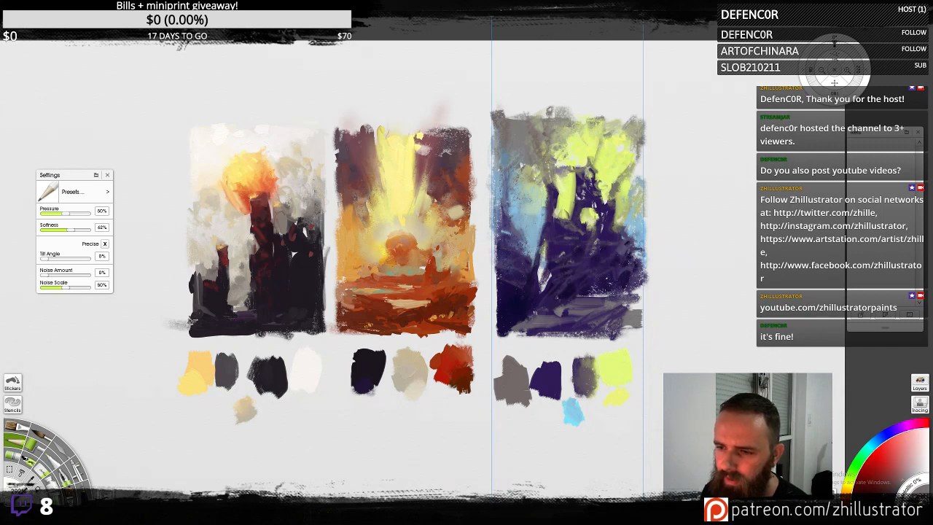
left_click(630, 186, "alt")
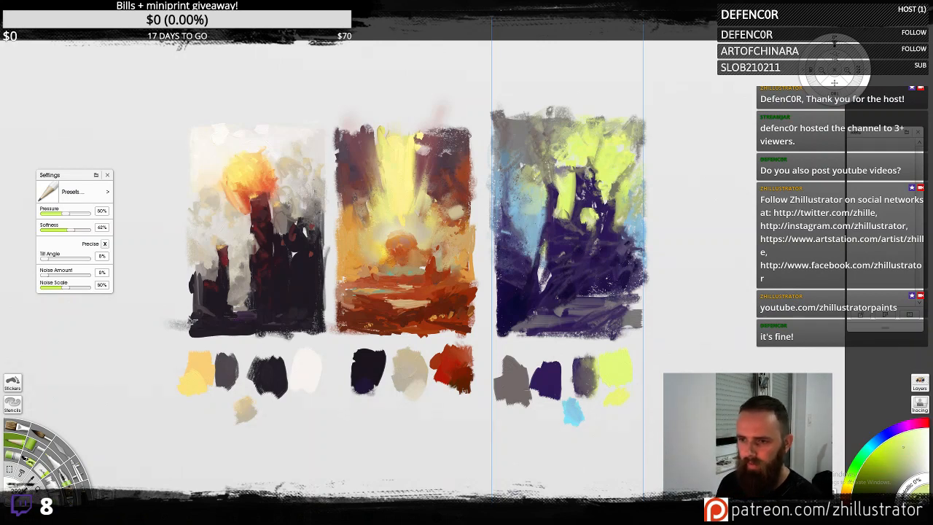
- Cover the narrow light gap between the third thumbnail's left trunks with pencil strokes in sampled dark purple
left_click(551, 265, "alt")
left_click(545, 255, "alt")
left_click_drag(543, 260, 540, 282)
left_click(548, 264, "alt")
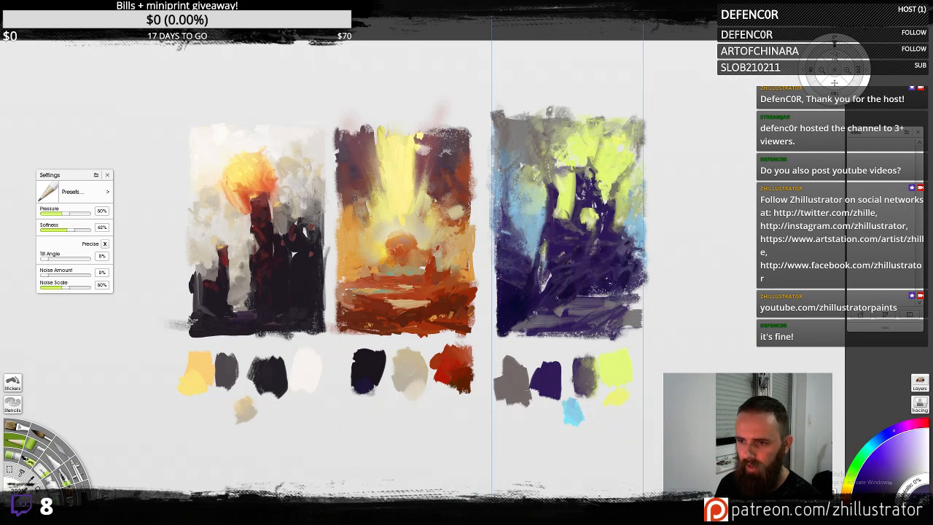
mouse_move(545, 247)
left_mouse_down()
mouse_move(542, 289)
mouse_move(549, 265)
left_mouse_up()
left_click(545, 282, "alt")
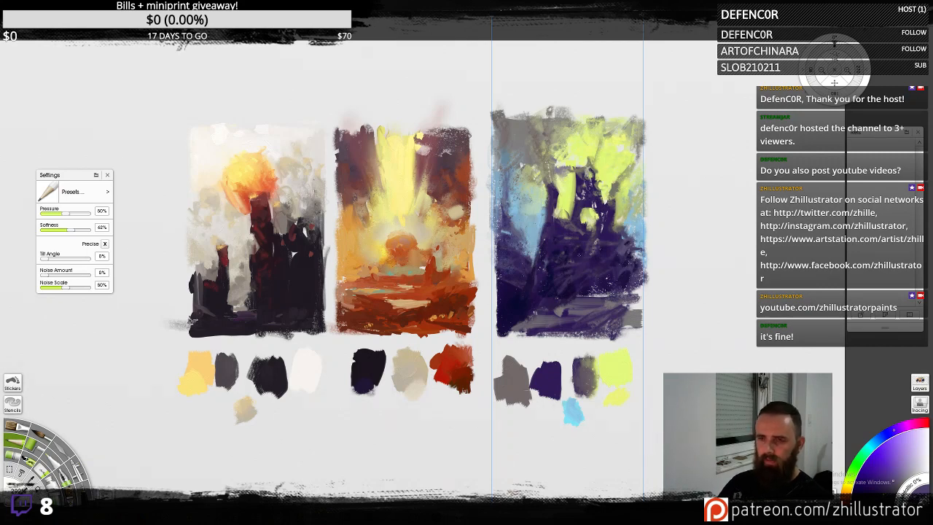
- Move the layer with all three thumbnails and their swatches toward the canvas's left side, leaving empty space on the right
key("minus")
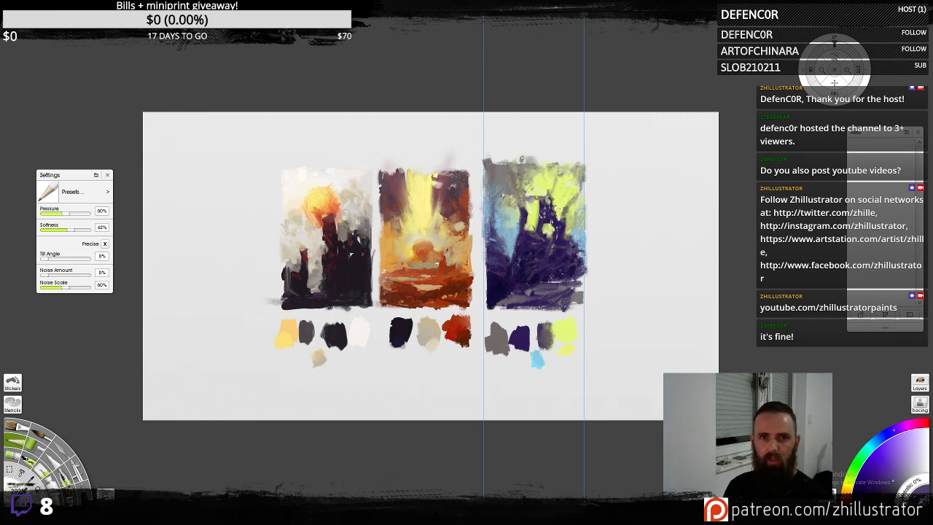
key("v")
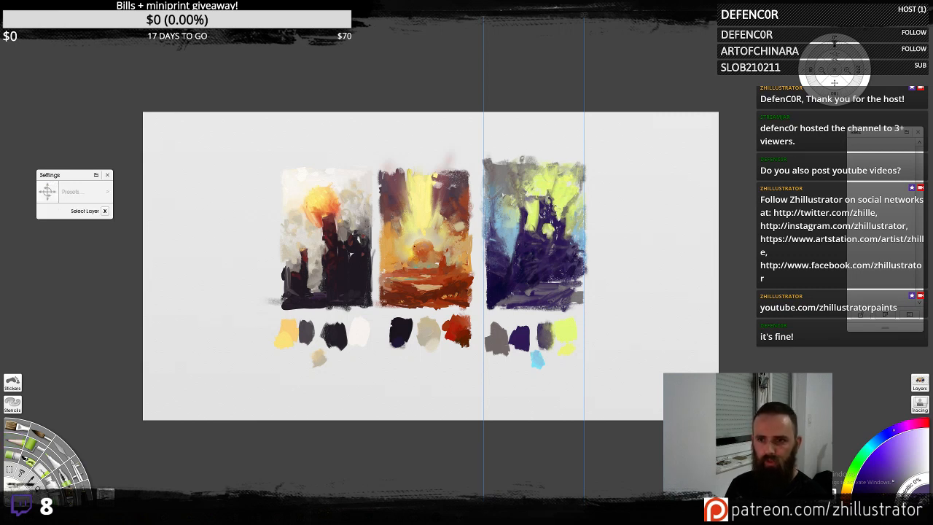
left_click_drag(379, 241, 280, 247)
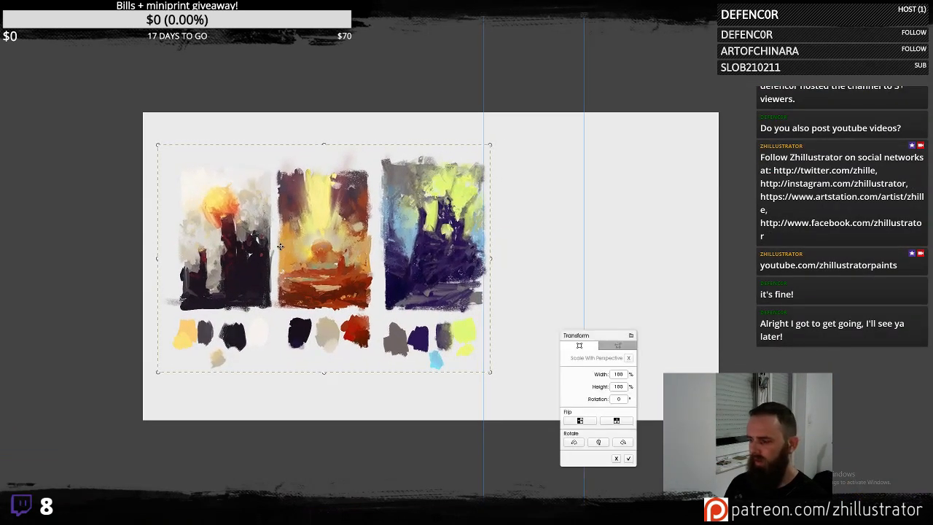
key("Return")
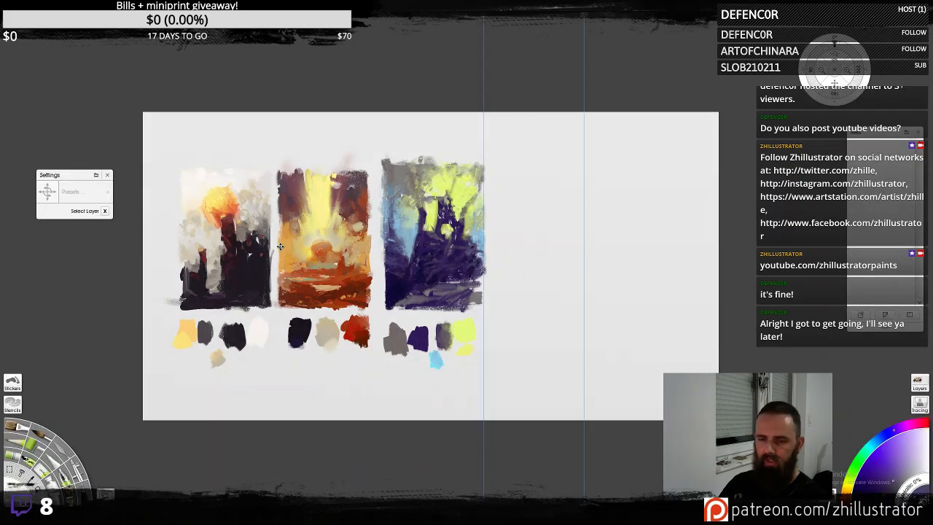
- Transform the thumbnails layer to nudge it slightly right and up, keeping its scale at 100%
key("plus")
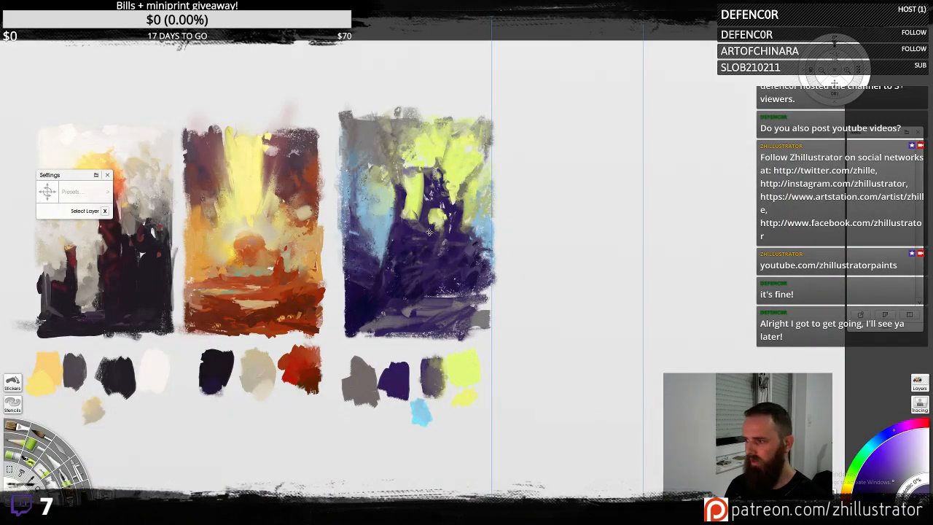
key("ctrl+t")
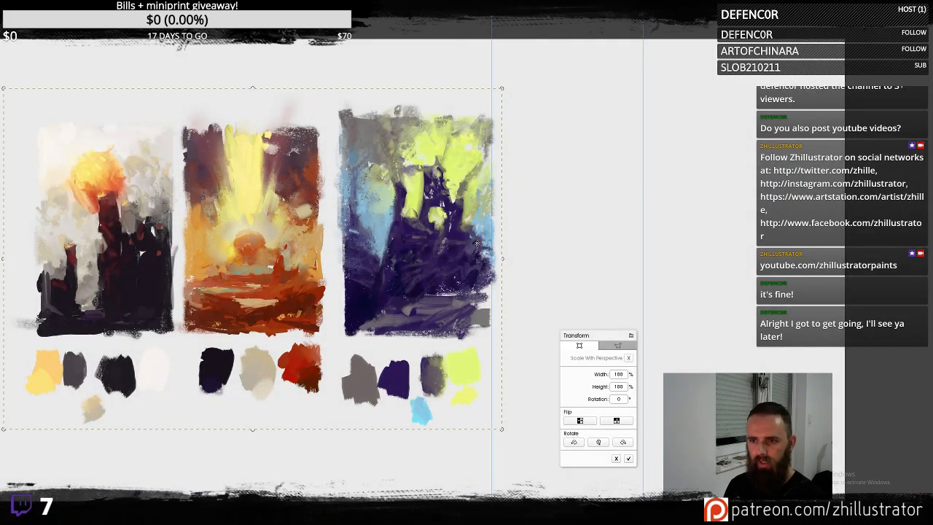
left_click_drag(455, 250, 473, 247)
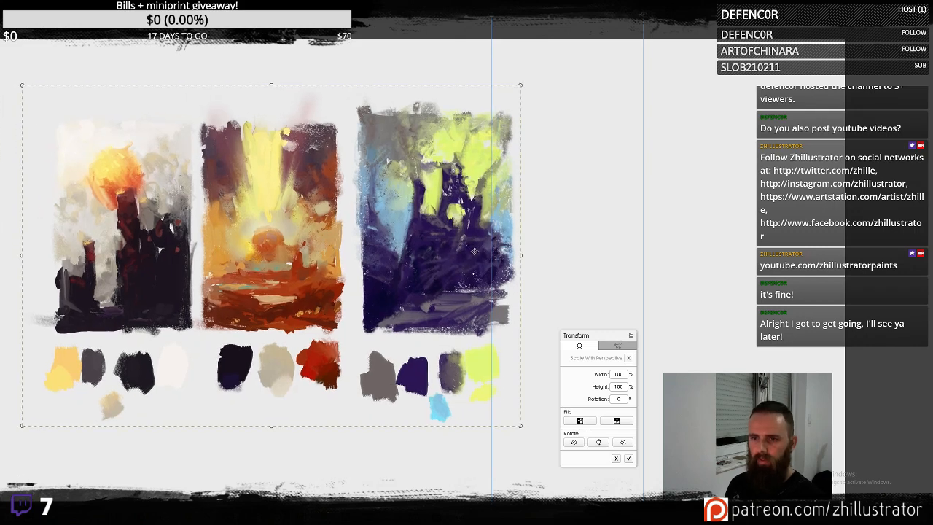
key("Return")
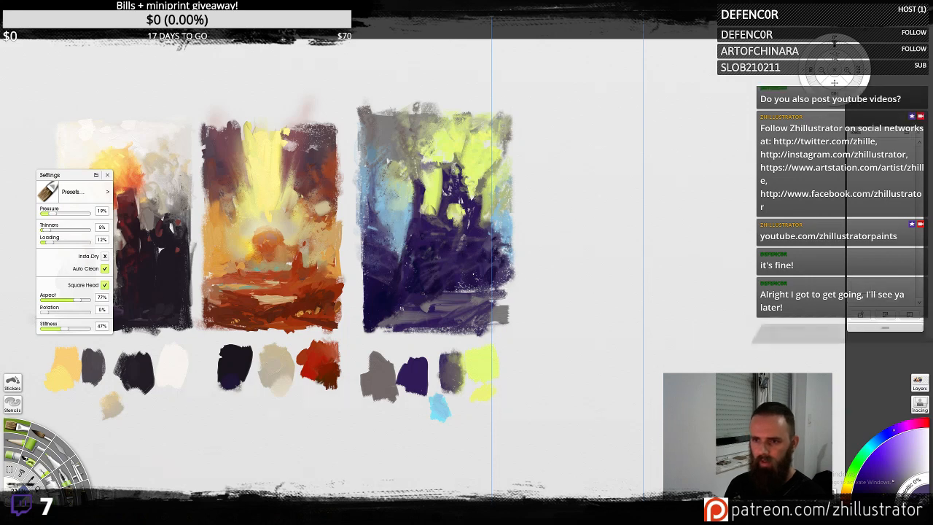
- Turn off the oil brush's Square Head option and move its settings away from the first thumbnail
left_click(104, 285)
left_click_drag(83, 177, 50, 188)
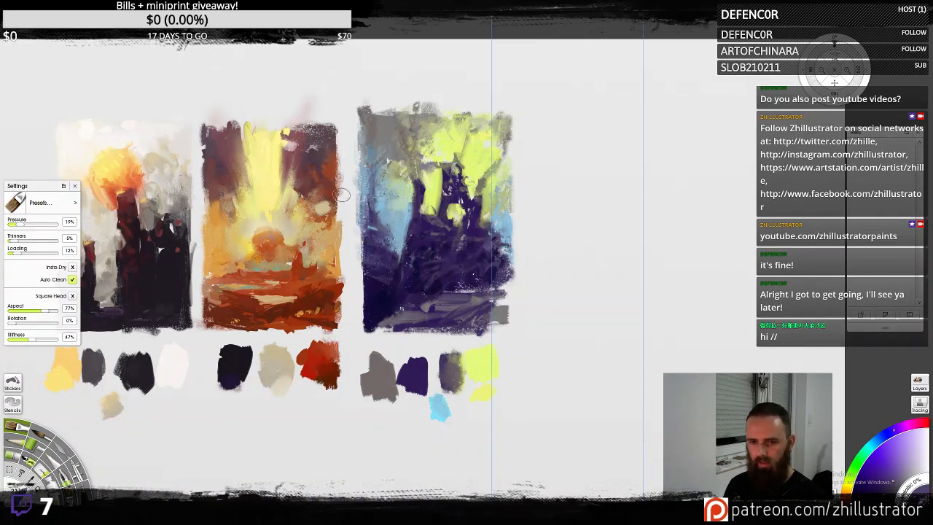
- Shift the thumbnails layer a little farther right so the first thumbnail clears the brush settings
key("v")
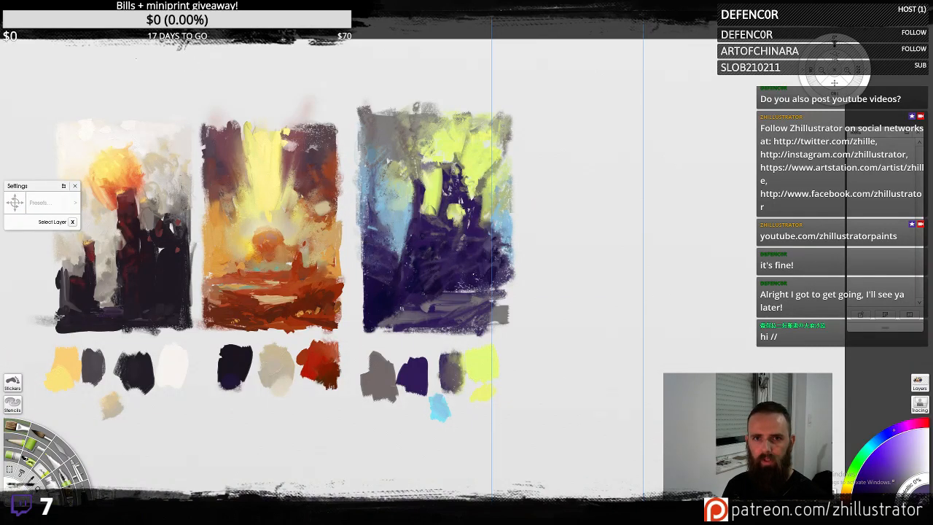
left_click_drag(228, 176, 257, 173)
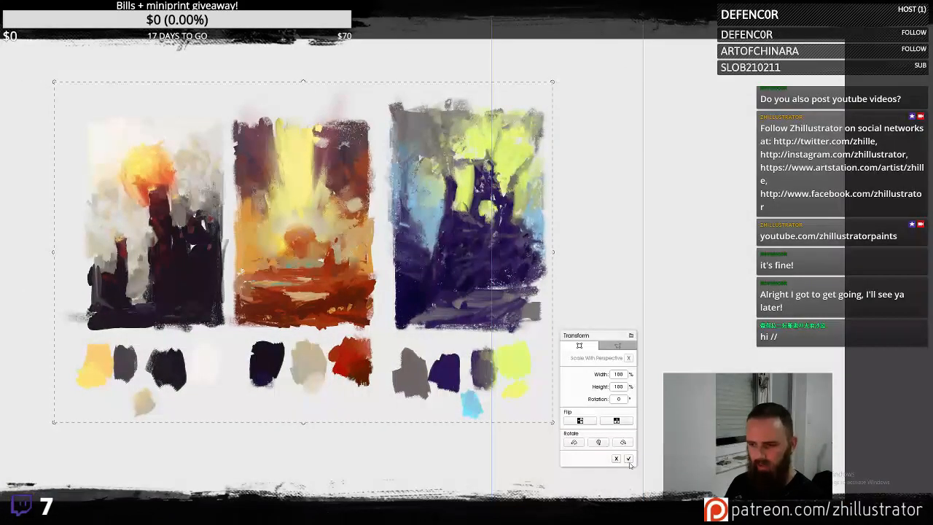
left_click(628, 458)
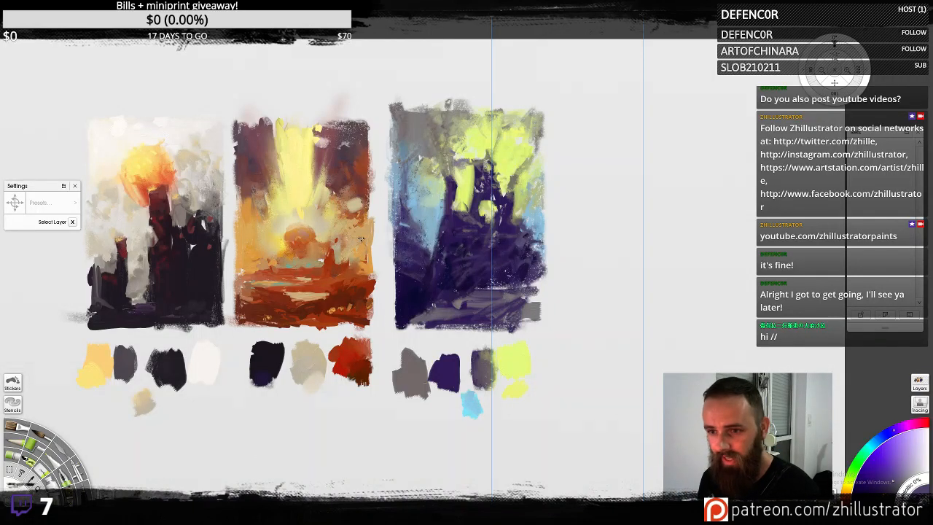
- Sample blue and yellow-green from the third thumbnail and soften the small light opening amid the dark trunks with wax crayon
key("Escape")
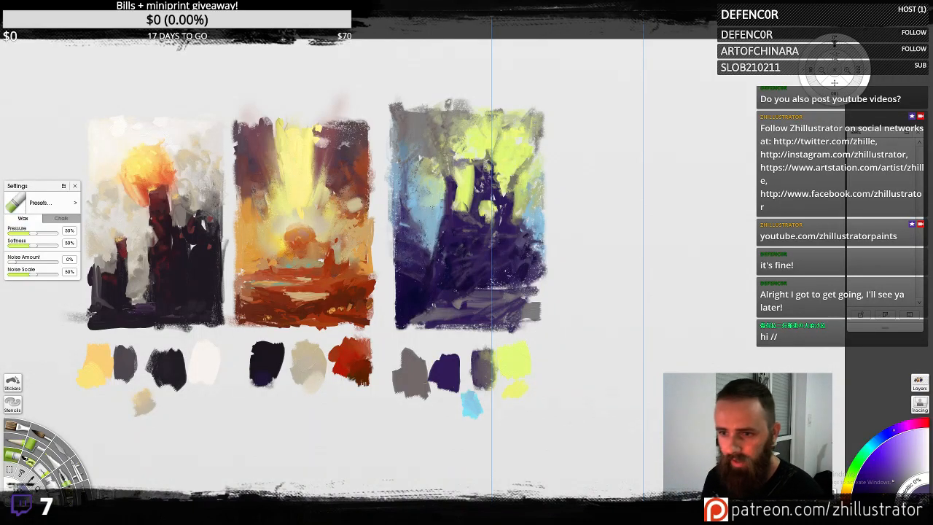
left_click(434, 213, "alt")
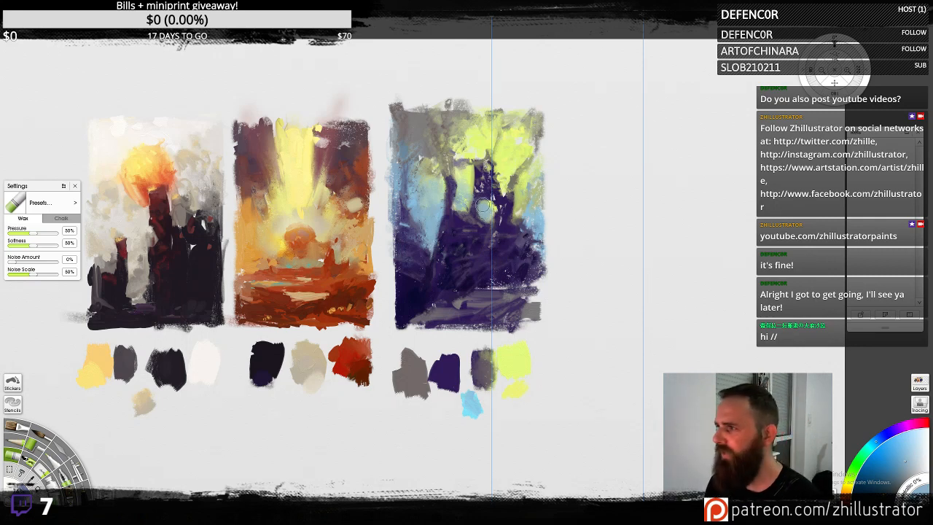
left_click(500, 168, "alt")
left_click_drag(492, 198, 490, 210)
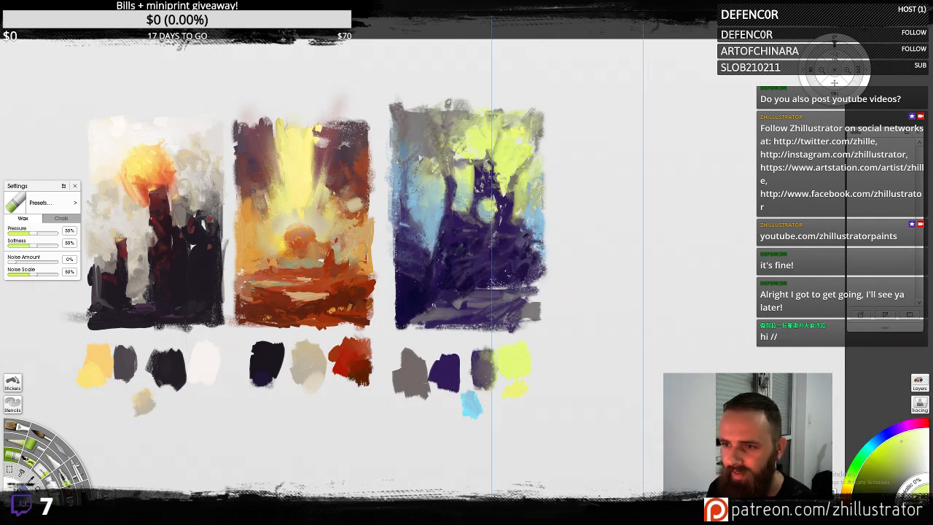
- Sample colours around the light opening of the third thumbnail and soften its blue outer edge with wax crayon
left_click(489, 217, "alt")
left_click(529, 212, "alt")
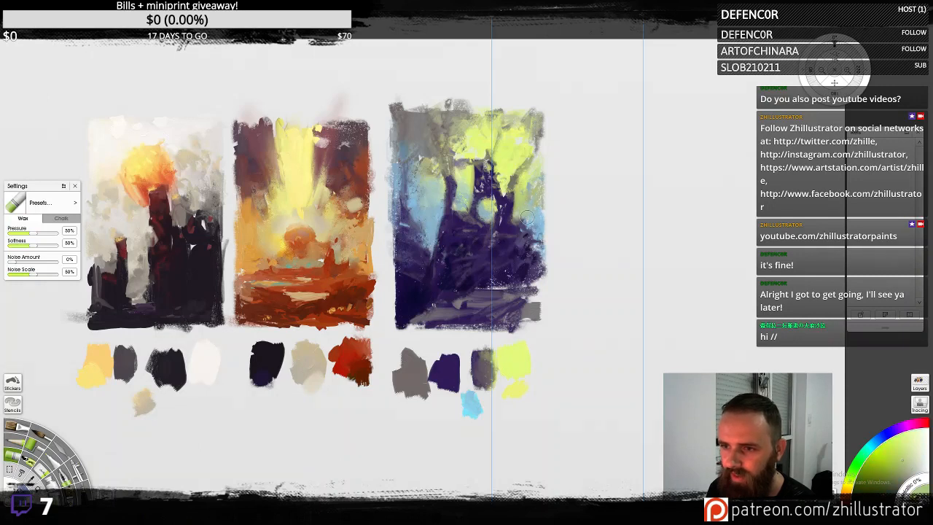
left_click(510, 200, "alt")
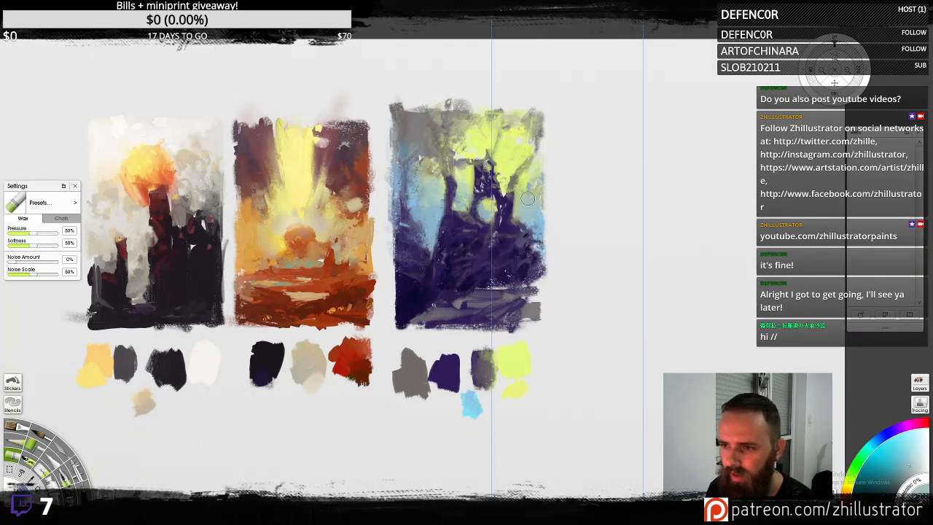
mouse_move(538, 184)
left_mouse_down()
mouse_move(529, 228)
mouse_move(521, 212)
mouse_move(527, 206)
mouse_move(534, 250)
left_mouse_up()
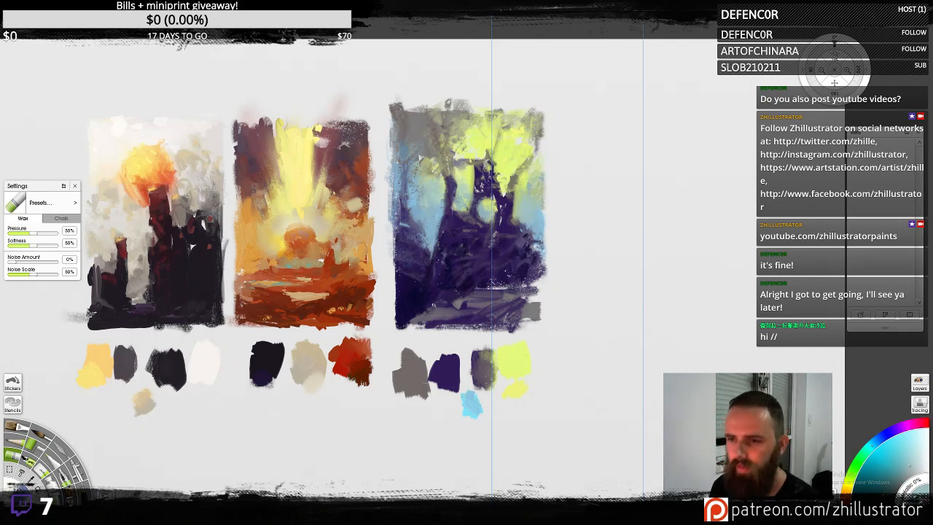
- Sample purple and blue tones in the third thumbnail and blend the area beside its large trunk, using wax crayon and pencil
left_click(449, 232, "alt")
left_click_drag(413, 228, 424, 230)
left_click(418, 230, "alt")
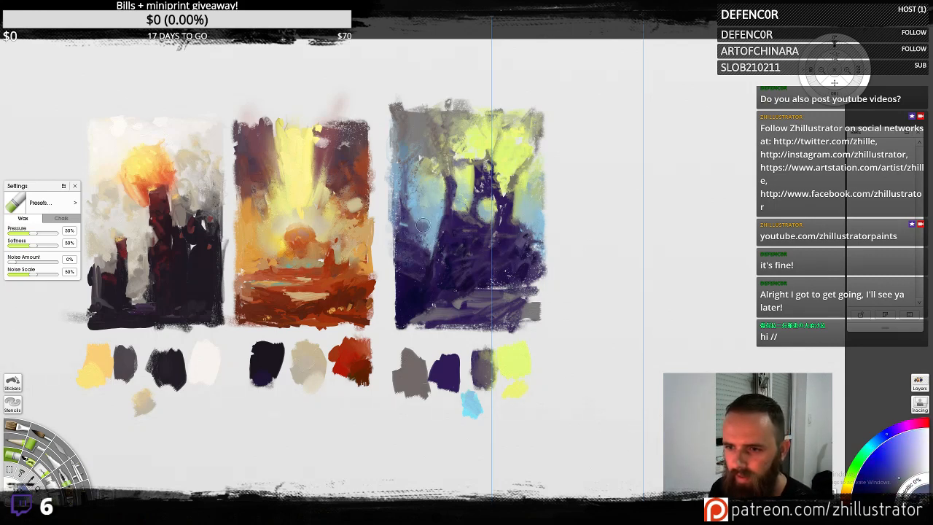
key("p")
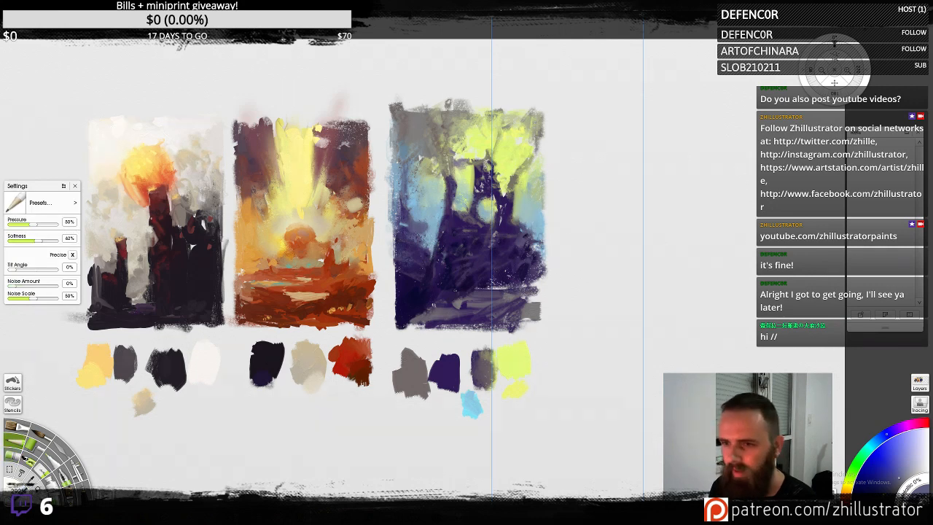
left_click(428, 221, "alt")
mouse_move(426, 220)
left_mouse_down()
mouse_move(431, 241)
mouse_move(408, 247)
mouse_move(419, 262)
mouse_move(398, 287)
mouse_move(411, 291)
left_mouse_up()
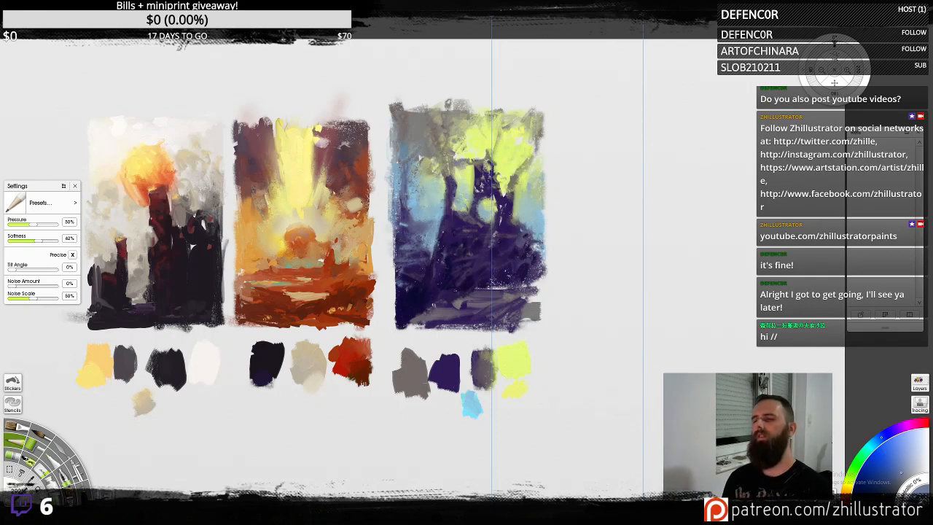
- Layer sampled blue and green tones in pencil along the misty blue edge of the third thumbnail
left_click(402, 207, "alt")
mouse_move(402, 207)
left_mouse_down()
mouse_move(389, 269)
mouse_move(398, 277)
left_mouse_up()
left_click(402, 228, "alt")
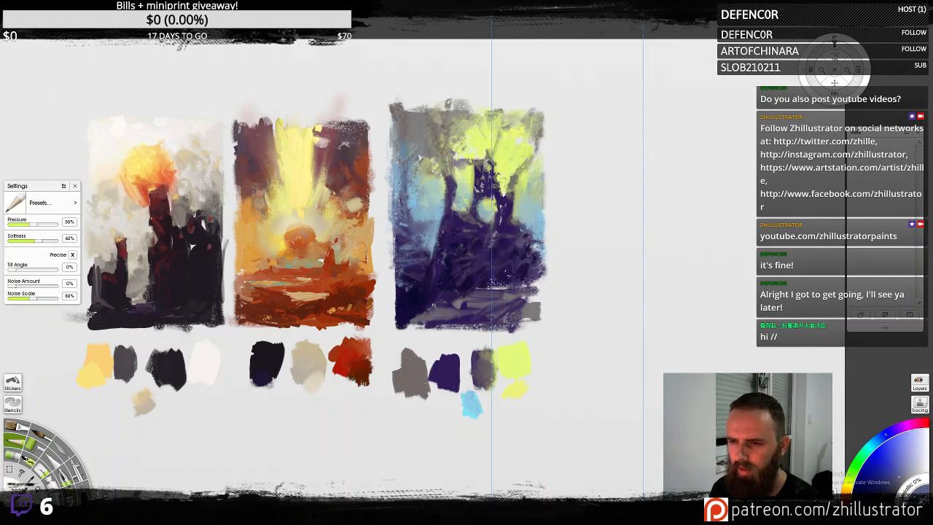
left_click(433, 219, "alt")
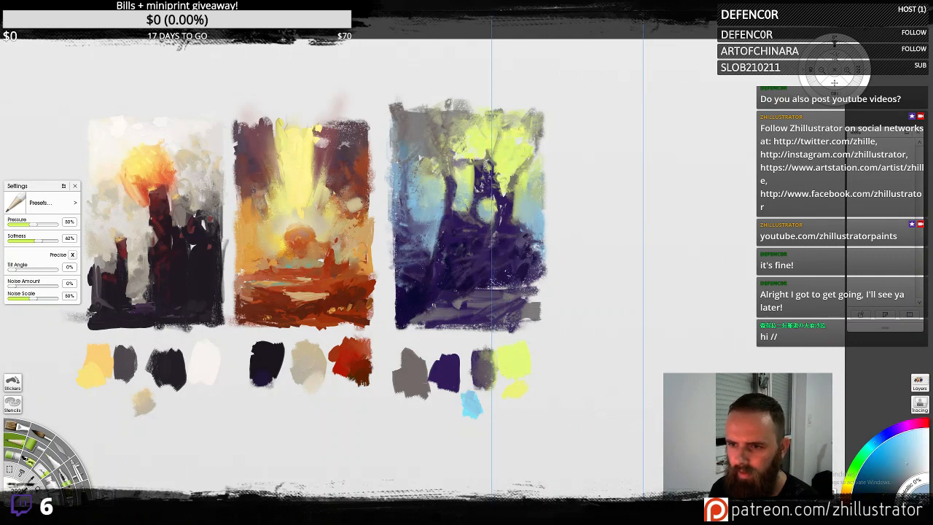
left_click(467, 193, "alt")
left_click_drag(410, 212, 401, 231)
left_click_drag(418, 235, 400, 247)
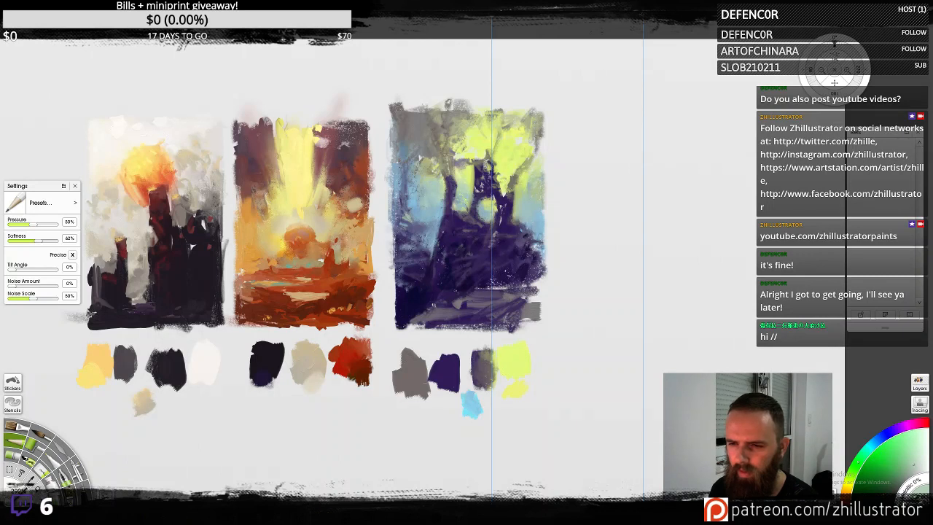
- Sample the greyish yellow near the top of the third thumbnail's large trunk and add a short pencil stroke there
left_click(409, 252, "alt")
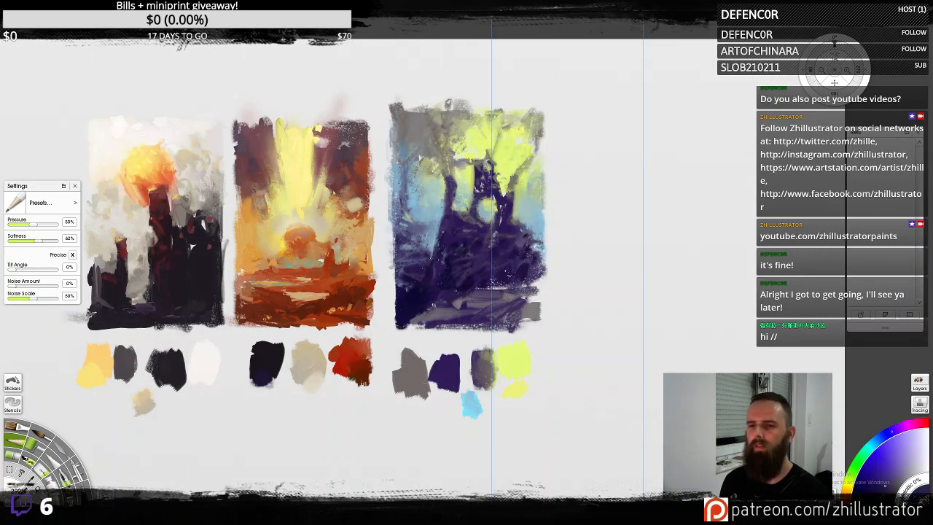
left_click(446, 167, "alt")
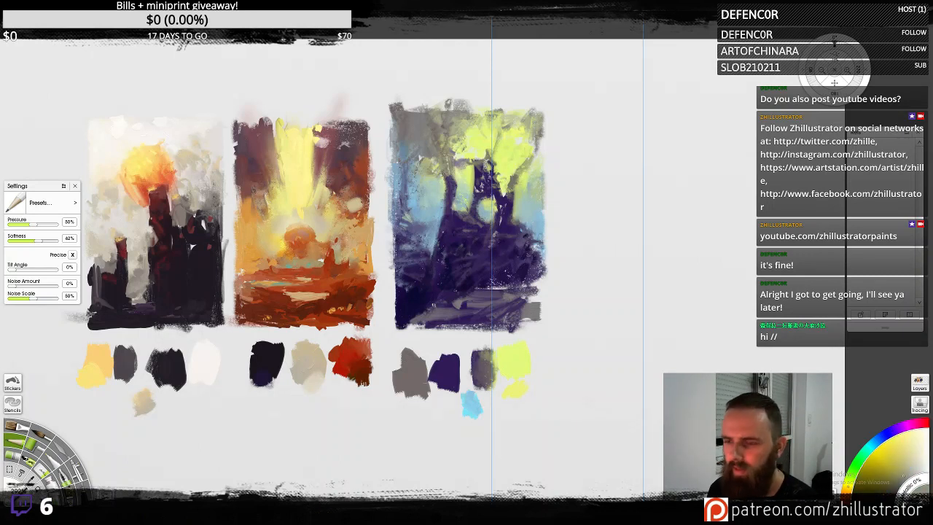
left_click_drag(446, 170, 440, 181)
- Sample the light blue swatch and block in a fourth thumbnail beside the forest scene with the oil brush
left_click(13, 457)
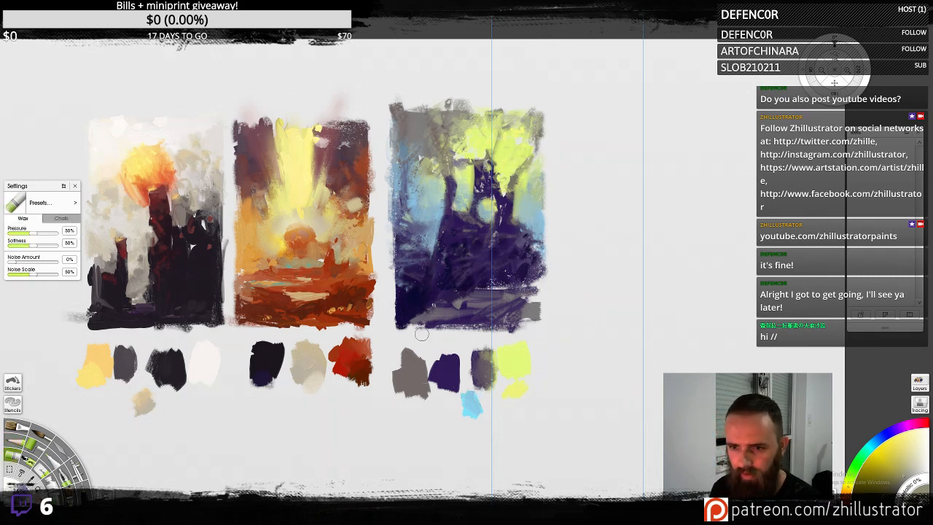
left_click(15, 441)
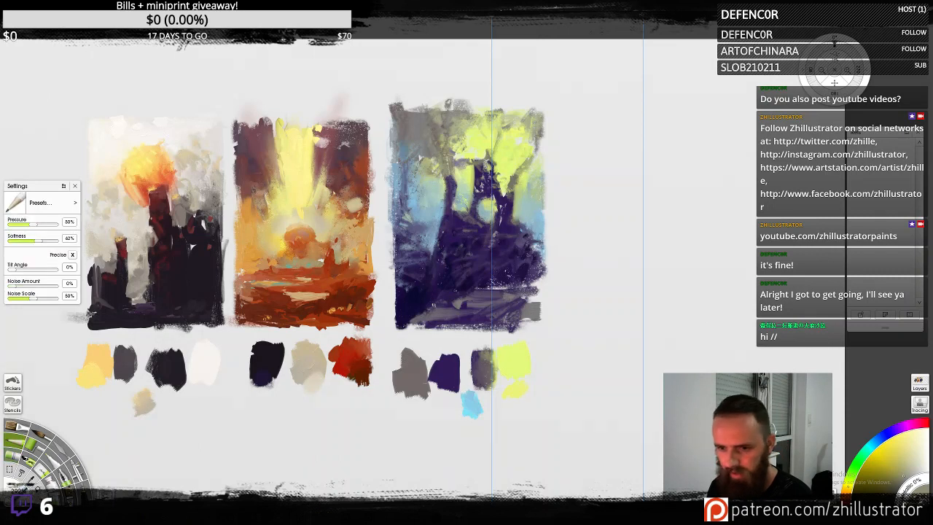
left_click(14, 427)
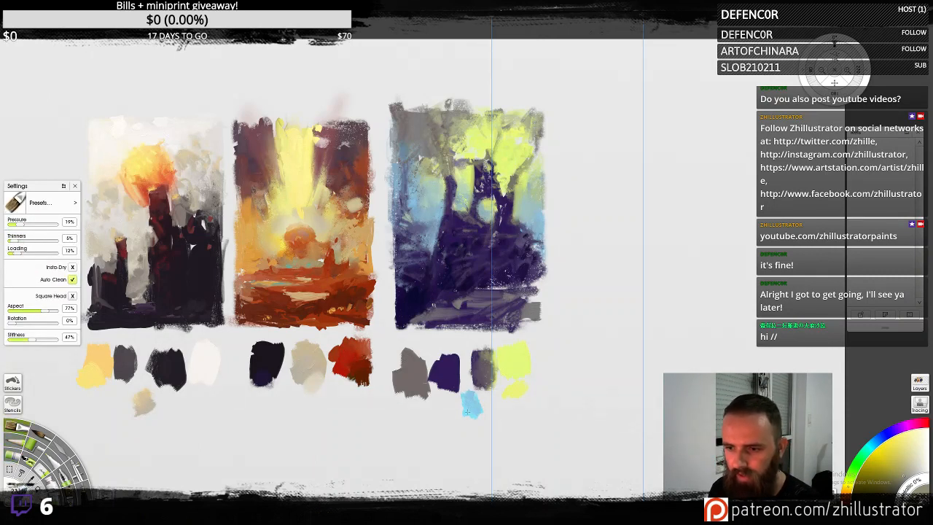
left_click(468, 411, "alt")
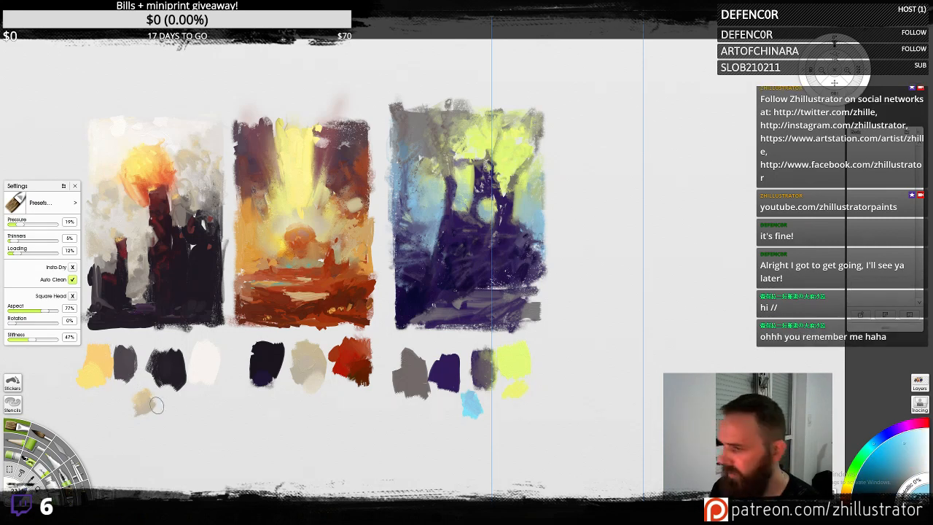
mouse_move(600, 252)
left_mouse_down()
mouse_move(589, 250)
mouse_move(601, 245)
left_mouse_up()
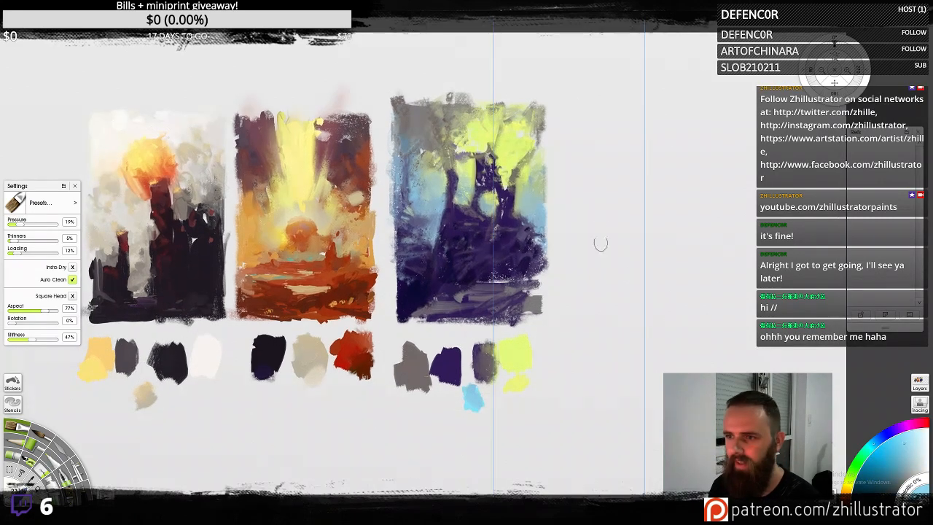
mouse_move(586, 193)
left_mouse_down()
mouse_move(628, 206)
mouse_move(660, 278)
left_mouse_up()
mouse_move(618, 164)
left_mouse_down()
mouse_move(584, 130)
mouse_move(587, 196)
mouse_move(662, 229)
mouse_move(678, 277)
left_mouse_up()
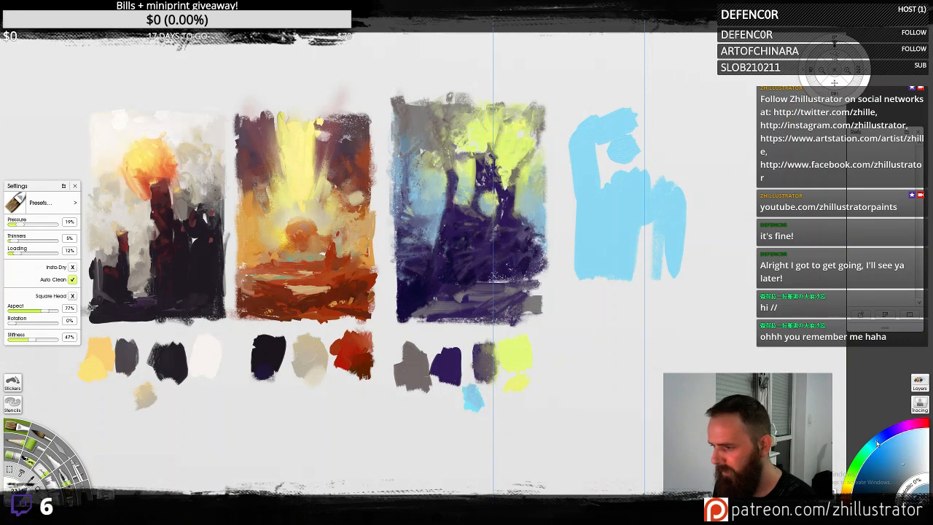
- Paint slightly darker blue tower shapes and a ground band into the lower half of the fourth thumbnail
left_click_drag(675, 232, 659, 280)
left_click_drag(656, 211, 620, 288)
left_click_drag(602, 201, 605, 295)
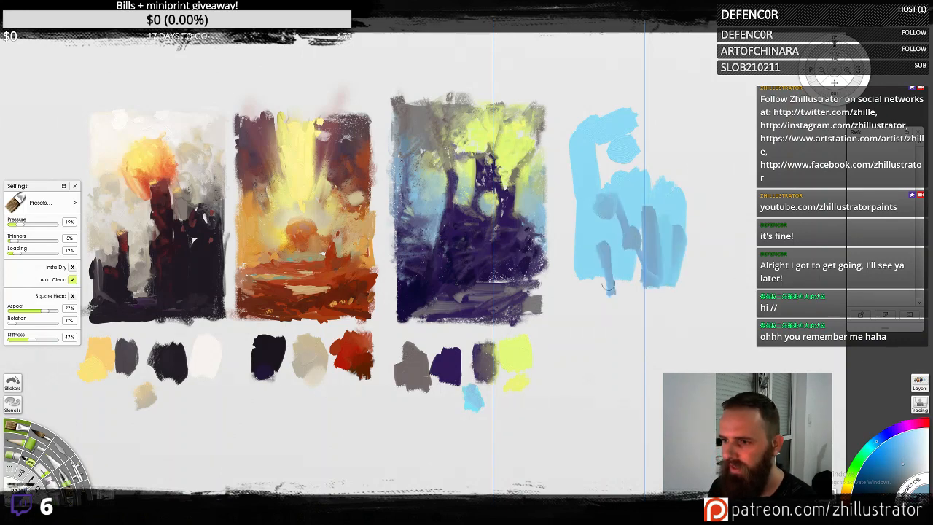
mouse_move(602, 248)
left_mouse_down()
mouse_move(583, 263)
mouse_move(656, 321)
mouse_move(612, 270)
mouse_move(583, 271)
mouse_move(576, 334)
mouse_move(591, 334)
left_mouse_up()
left_click_drag(665, 333, 663, 321)
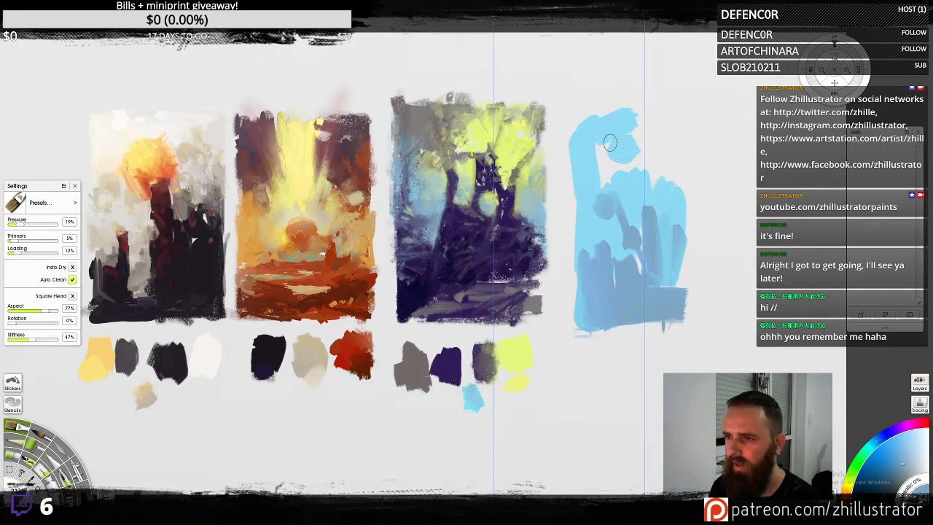
- Extend the light blue sky across the top of the fourth thumbnail and widen the darker blue ground along its base
mouse_move(610, 142)
left_mouse_down()
mouse_move(581, 117)
mouse_move(582, 150)
mouse_move(603, 129)
mouse_move(689, 130)
left_mouse_up()
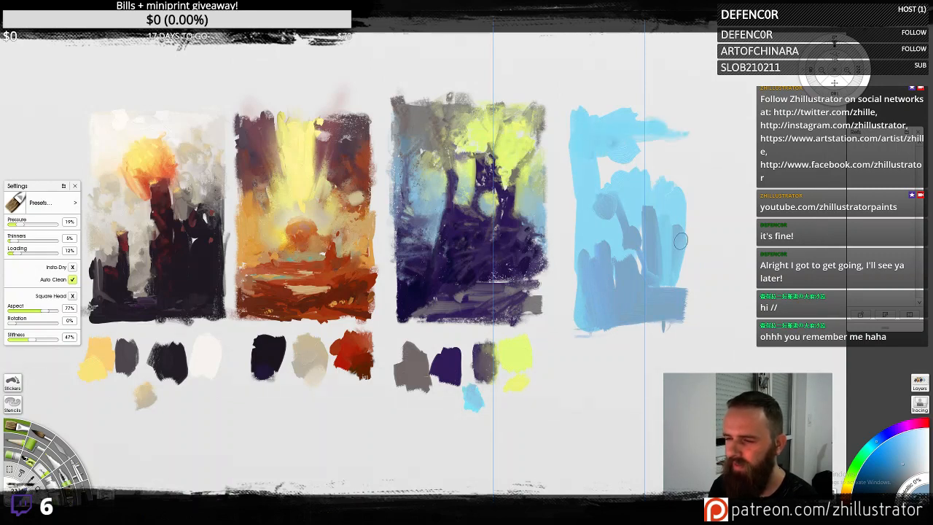
left_click_drag(685, 295, 692, 295)
mouse_move(578, 334)
left_mouse_down()
mouse_move(708, 329)
mouse_move(579, 341)
mouse_move(577, 258)
left_mouse_up()
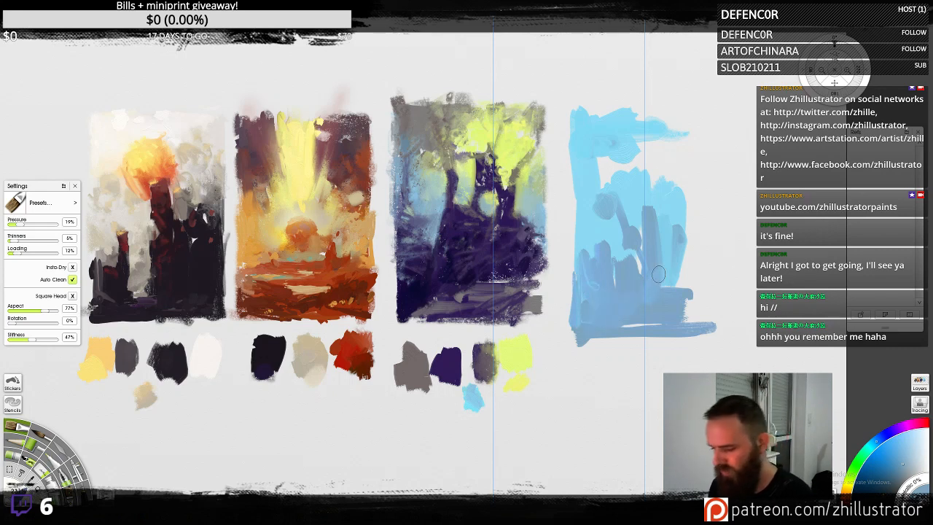
- Smooth the fourth thumbnail's outer edge and ground with wax crayon, sampling the darker ground blue
key("e")
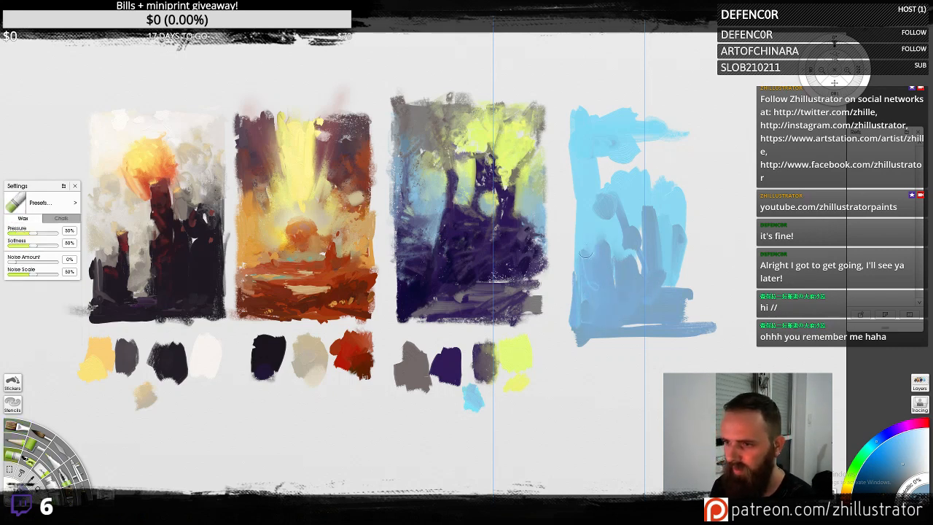
left_click_drag(576, 252, 571, 198)
left_click(591, 329, "alt")
mouse_move(624, 326)
left_mouse_down()
mouse_move(689, 315)
mouse_move(709, 299)
left_mouse_up()
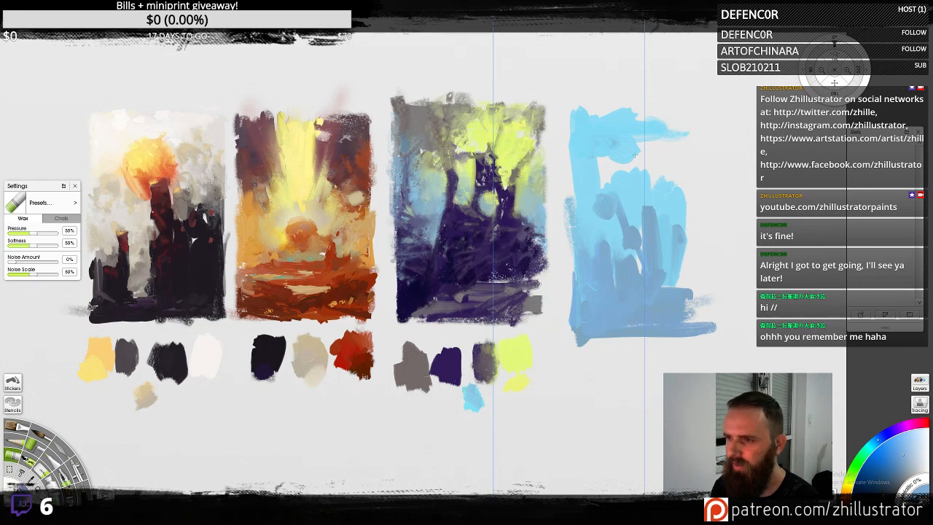
- Fill the fourth thumbnail's sky with soft pale clouds and light blue in wax crayon, squaring off its upper edge
left_click(635, 154, "alt")
mouse_move(620, 158)
left_mouse_down()
mouse_move(604, 140)
mouse_move(603, 178)
left_mouse_up()
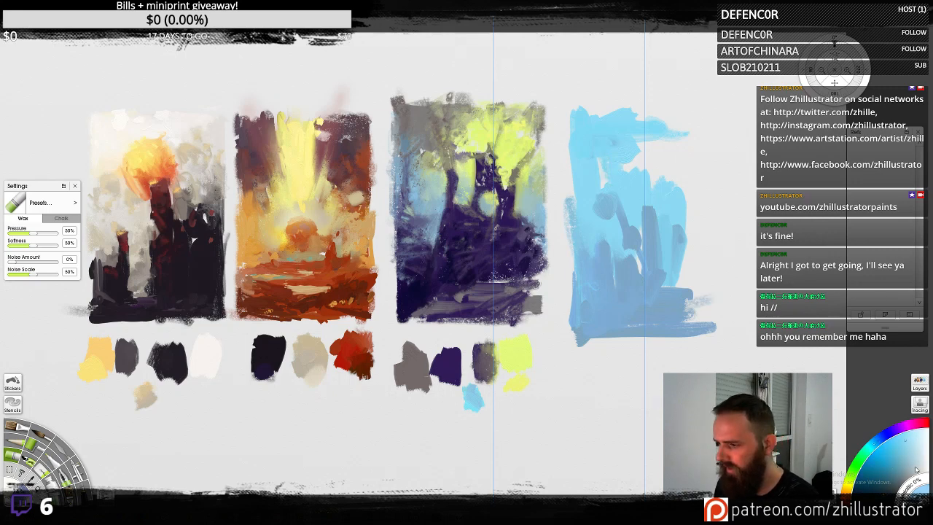
mouse_move(620, 157)
left_mouse_down()
mouse_move(613, 187)
mouse_move(578, 157)
mouse_move(588, 227)
mouse_move(571, 194)
mouse_move(578, 199)
mouse_move(570, 157)
left_mouse_up()
mouse_move(653, 172)
left_mouse_down()
mouse_move(688, 182)
mouse_move(697, 212)
left_mouse_up()
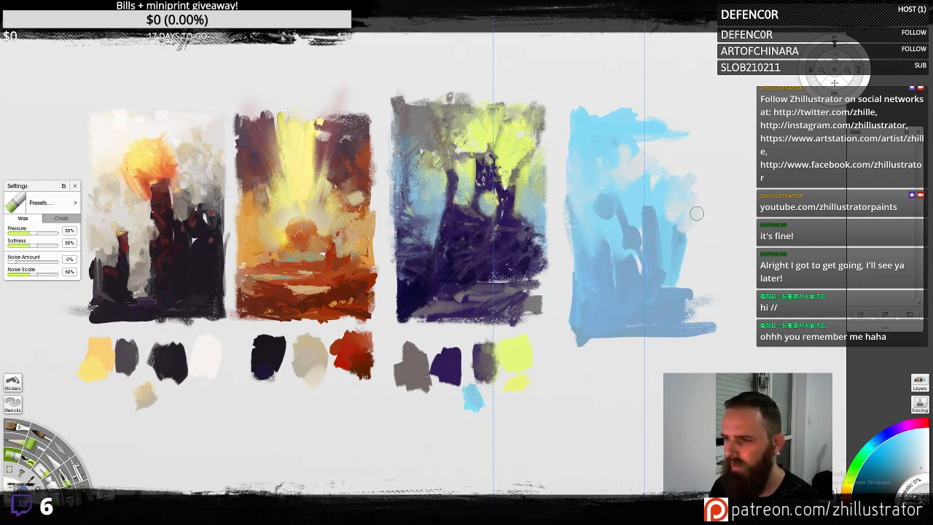
mouse_move(664, 239)
left_mouse_down()
mouse_move(672, 139)
mouse_move(657, 136)
mouse_move(665, 158)
mouse_move(686, 151)
mouse_move(698, 114)
mouse_move(690, 233)
mouse_move(686, 223)
mouse_move(705, 211)
mouse_move(694, 272)
left_mouse_up()
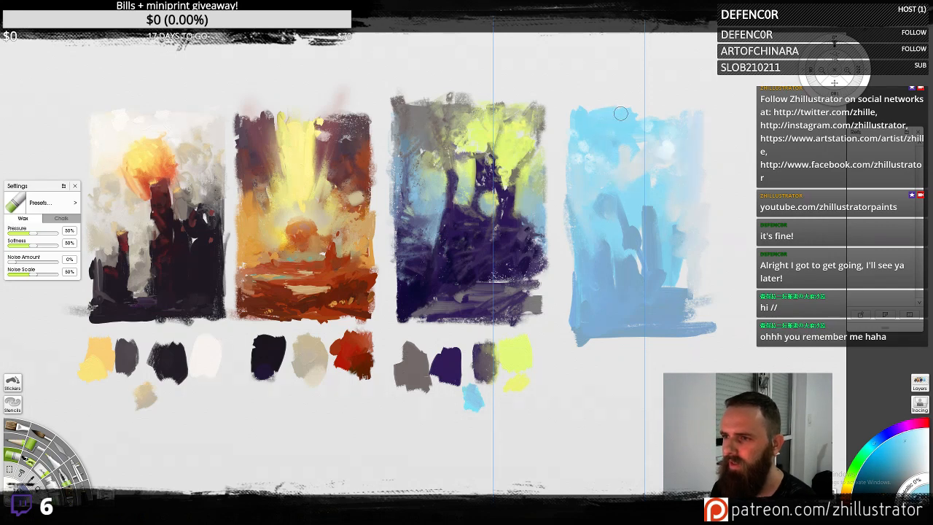
mouse_move(645, 116)
left_mouse_down()
mouse_move(588, 115)
mouse_move(585, 143)
left_mouse_up()
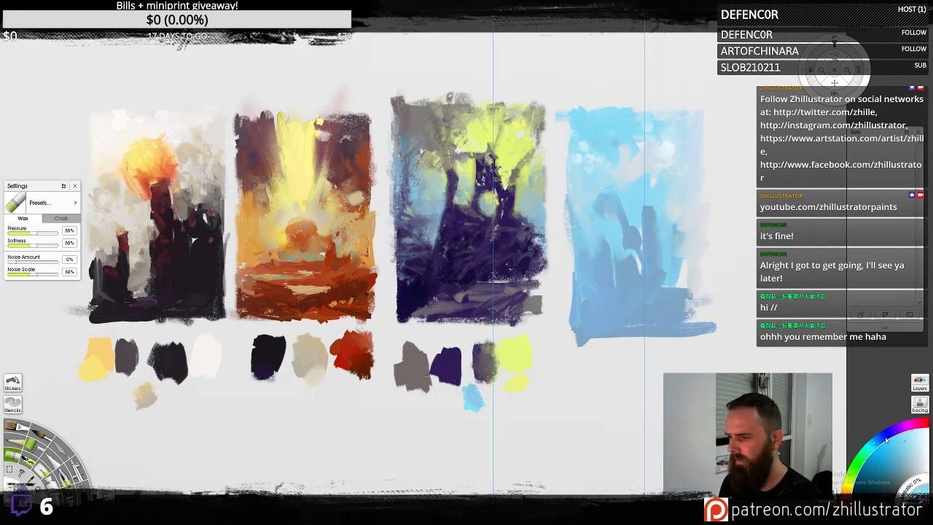
- Paint a muted brown ground across the base of the fourth thumbnail with the oil brush and undo the last stroke
left_click(879, 442)
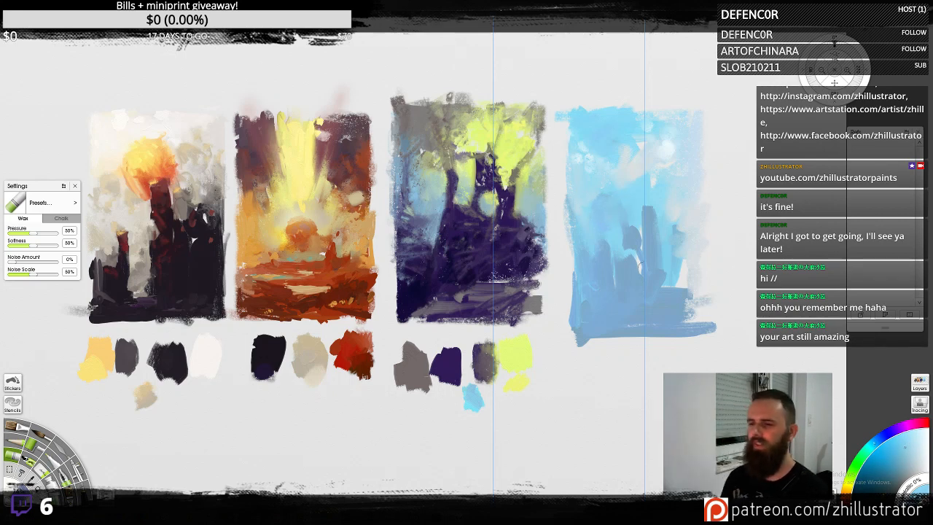
left_click(638, 307, "alt")
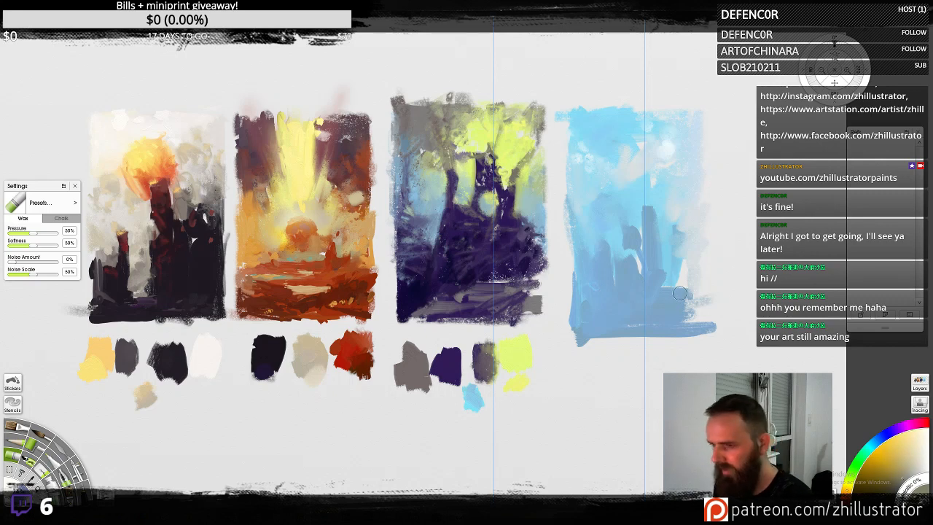
key("b")
mouse_move(655, 284)
left_mouse_down()
mouse_move(620, 312)
mouse_move(707, 317)
mouse_move(577, 323)
mouse_move(686, 304)
mouse_move(612, 329)
mouse_move(609, 306)
mouse_move(592, 322)
mouse_move(575, 320)
mouse_move(613, 302)
mouse_move(605, 297)
mouse_move(593, 319)
mouse_move(670, 316)
mouse_move(692, 296)
left_mouse_up()
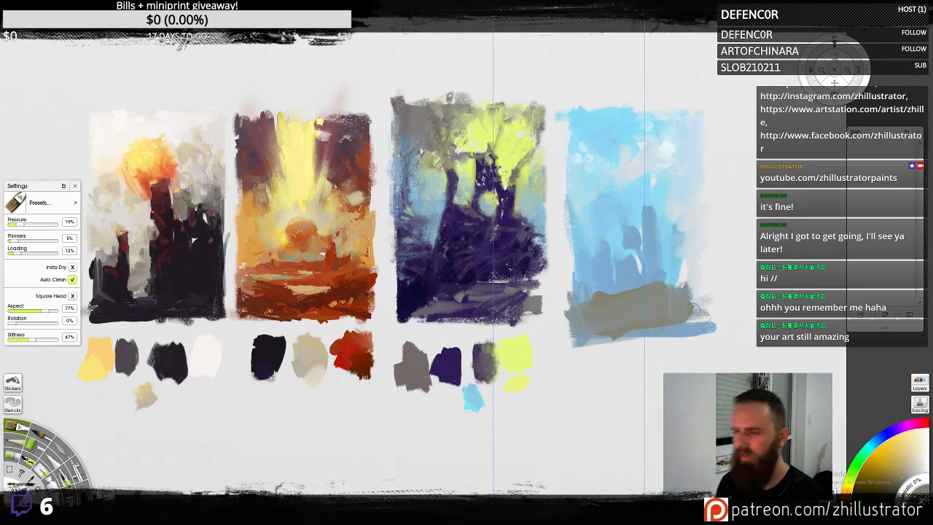
key("ctrl+z")
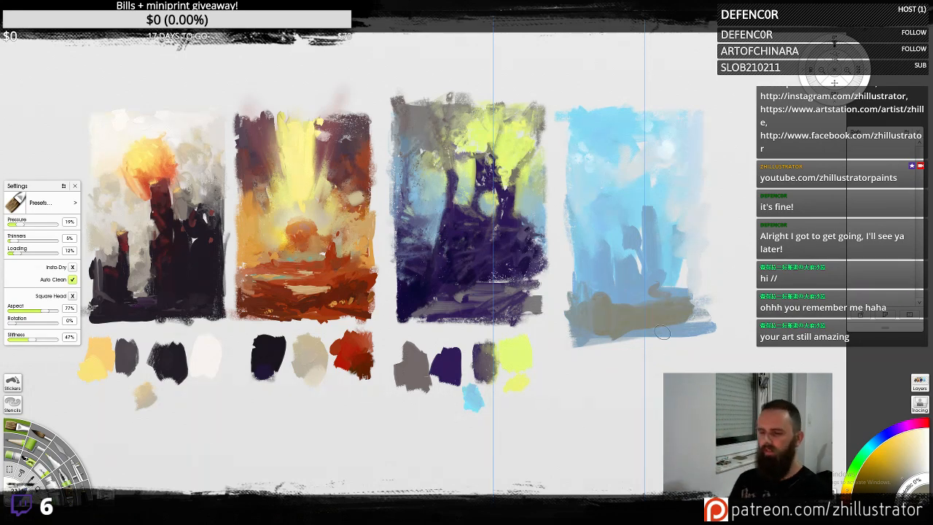
- Sample the surrounding blue and paint blue bands over the brown ground of the fourth thumbnail
left_click(626, 297, "alt")
left_click_drag(586, 319, 694, 300)
left_click(664, 302, "alt")
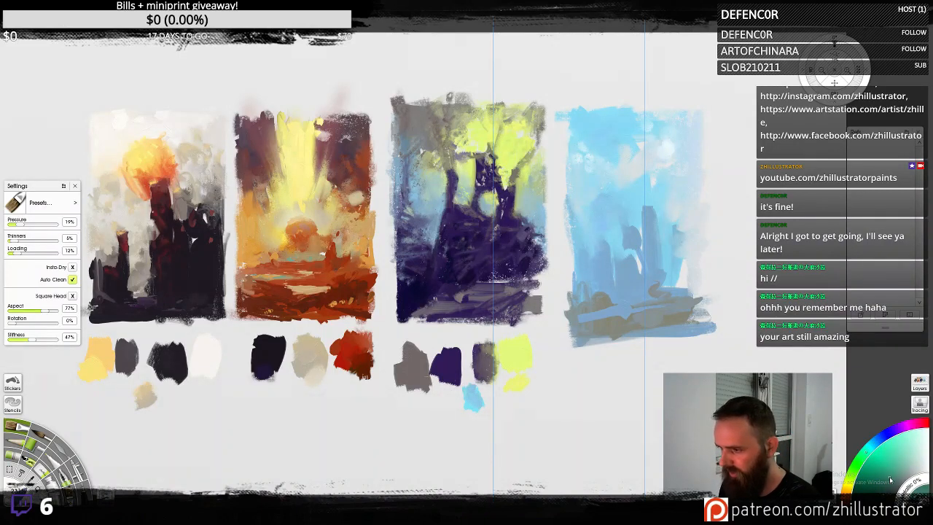
- Paint a foreground of medium and dark green masses across the base of the fourth thumbnail
mouse_move(594, 324)
left_mouse_down()
mouse_move(631, 298)
mouse_move(590, 327)
mouse_move(636, 326)
mouse_move(580, 315)
mouse_move(605, 308)
mouse_move(610, 320)
mouse_move(601, 323)
mouse_move(689, 321)
left_mouse_up()
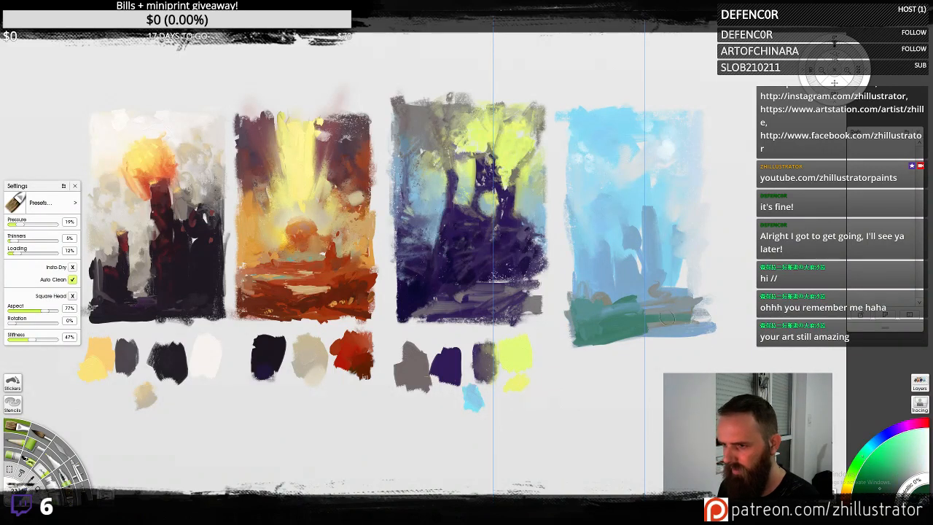
mouse_move(666, 317)
left_mouse_down()
mouse_move(618, 325)
mouse_move(688, 304)
mouse_move(657, 315)
mouse_move(693, 325)
left_mouse_up()
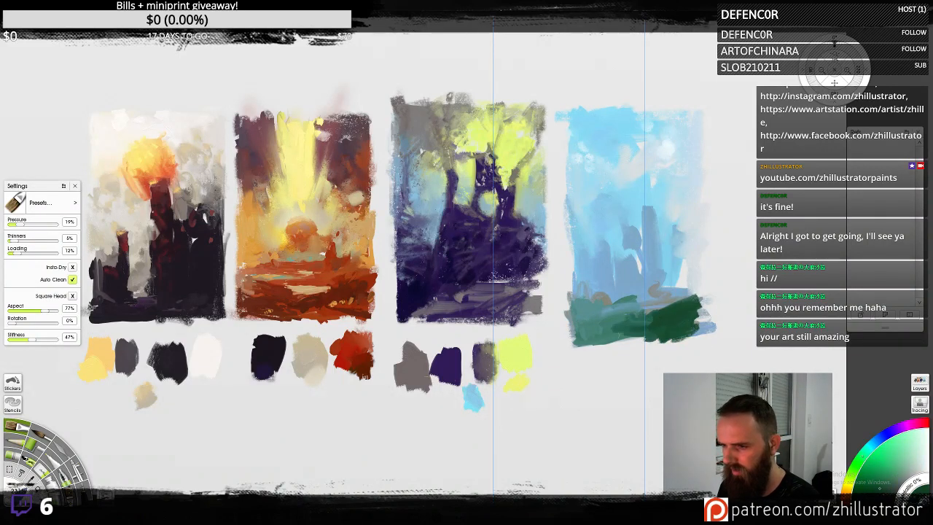
mouse_move(637, 343)
left_mouse_down()
mouse_move(575, 311)
mouse_move(578, 341)
mouse_move(616, 348)
mouse_move(634, 323)
mouse_move(669, 325)
mouse_move(677, 341)
mouse_move(690, 315)
left_mouse_up()
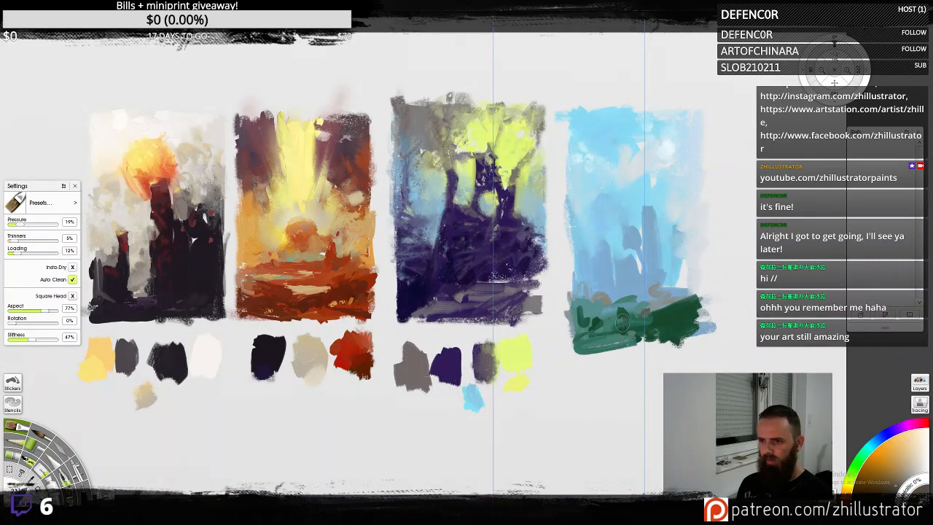
- Paint alternating muted brown and sampled green strokes across the fourth thumbnail's foreground, squaring off its lower edge
mouse_move(608, 340)
left_mouse_down()
mouse_move(638, 335)
mouse_move(610, 353)
mouse_move(631, 339)
mouse_move(655, 343)
left_mouse_up()
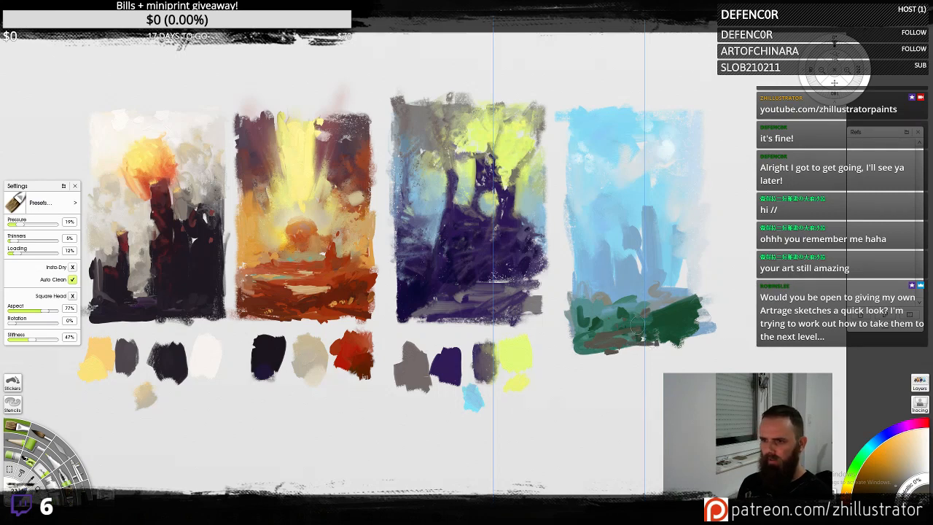
left_click(592, 329, "alt")
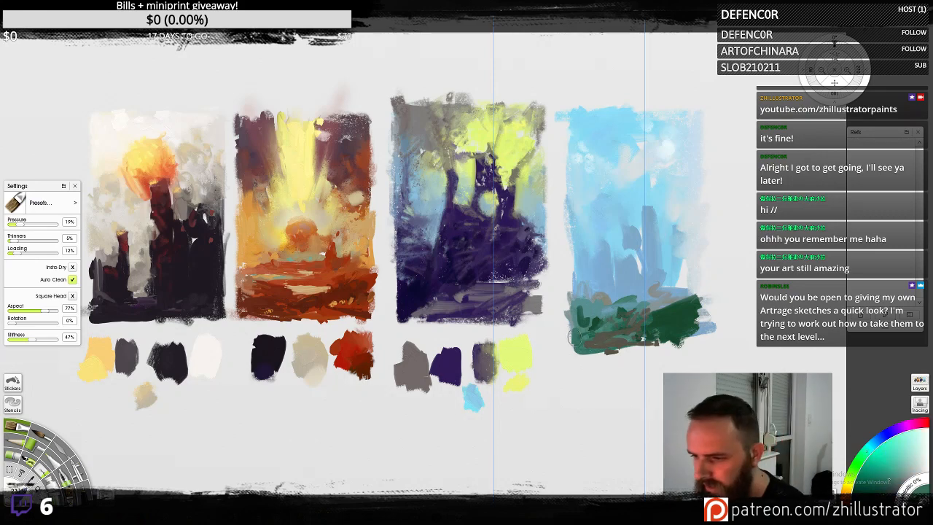
left_click_drag(570, 321, 585, 346)
left_click(613, 338, "alt")
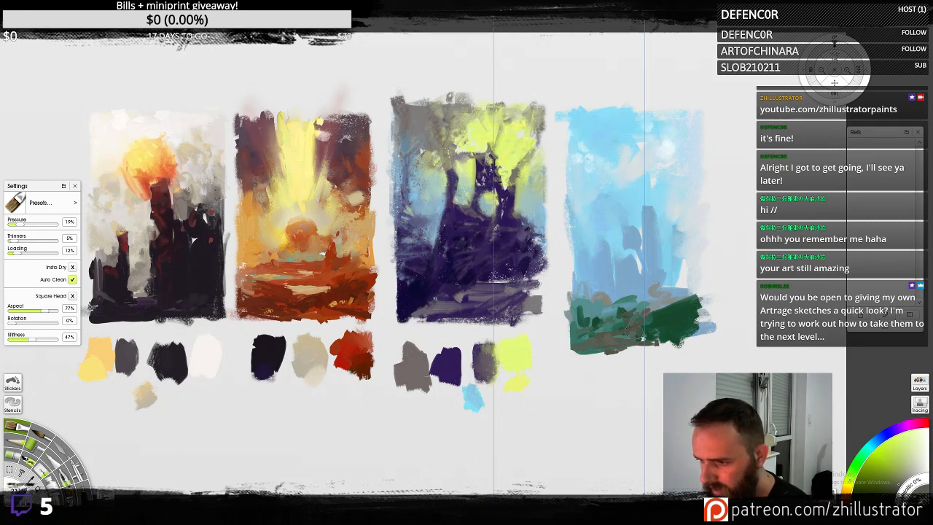
mouse_move(621, 350)
left_mouse_down()
mouse_move(656, 351)
mouse_move(662, 341)
mouse_move(660, 352)
mouse_move(613, 326)
mouse_move(609, 341)
mouse_move(579, 348)
mouse_move(660, 342)
left_mouse_up()
- Paint sampled blues over the base of the fourth thumbnail's towers and smooth the area beside them with the palette knife
left_click(598, 300, "alt")
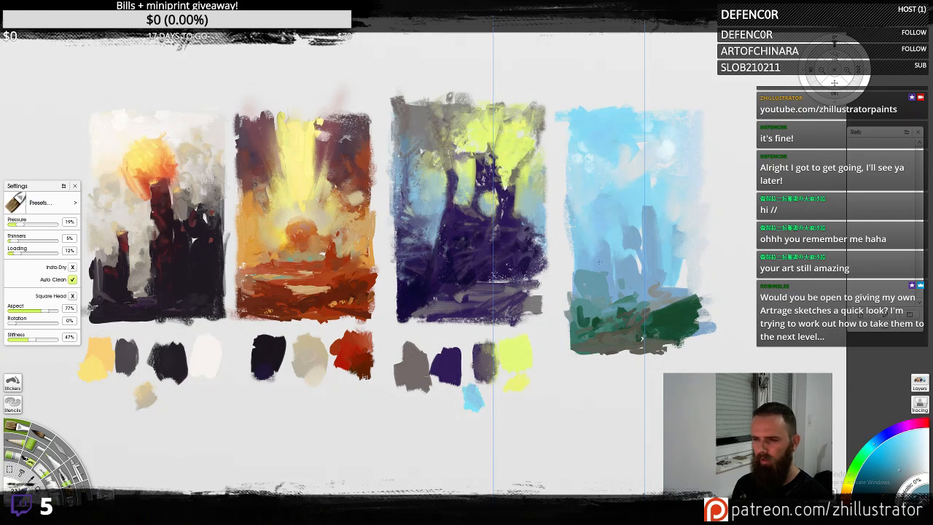
left_click(632, 285, "alt")
mouse_move(605, 280)
left_mouse_down()
mouse_move(582, 277)
mouse_move(600, 286)
left_mouse_up()
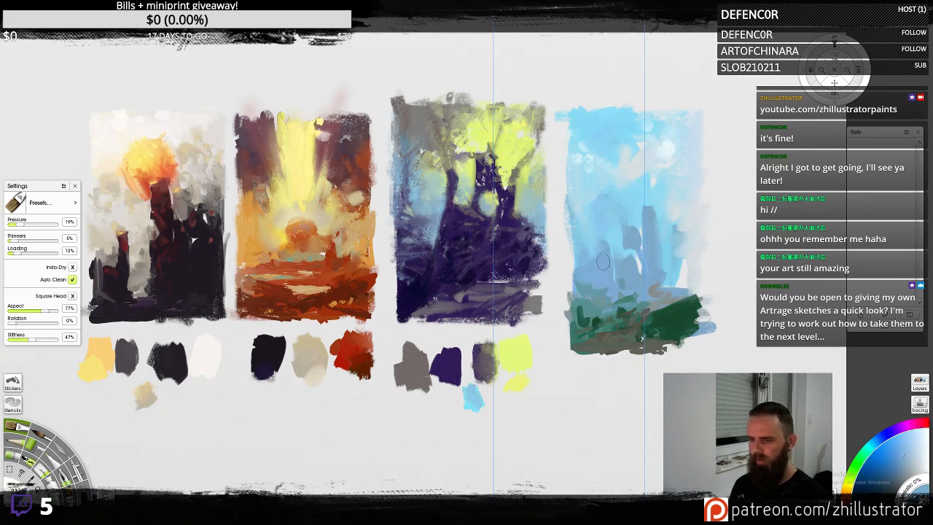
key("k")
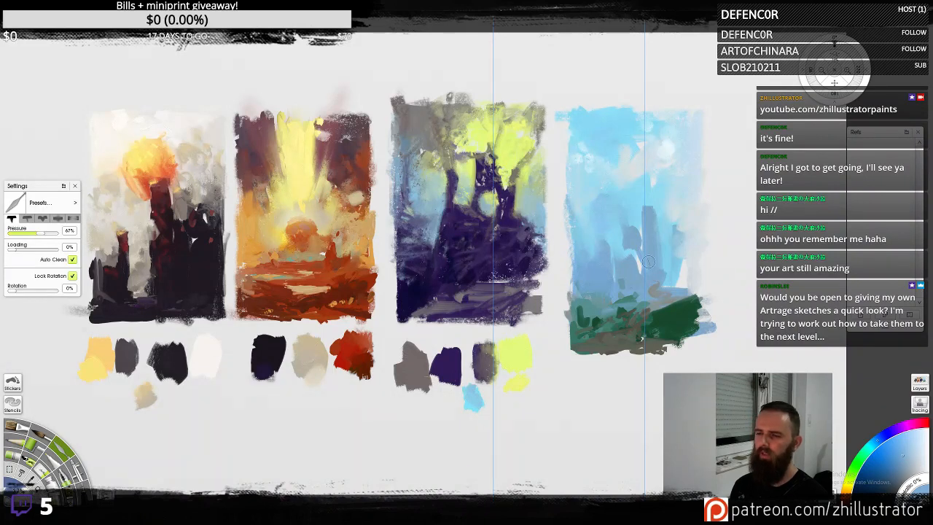
left_click_drag(654, 283, 689, 268)
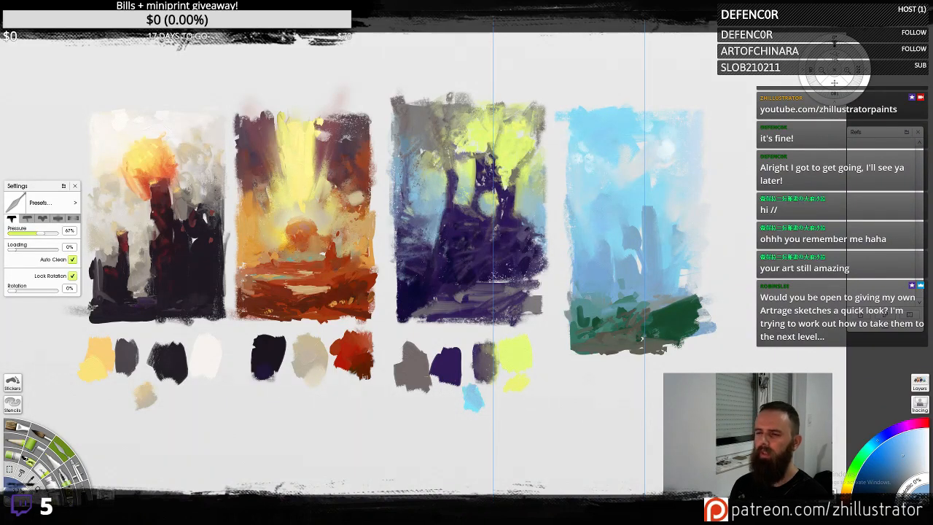
- Soften the fourth thumbnail's towers with sampled light blue and draw a pale curved pencil stroke among them
left_click(633, 192, "alt")
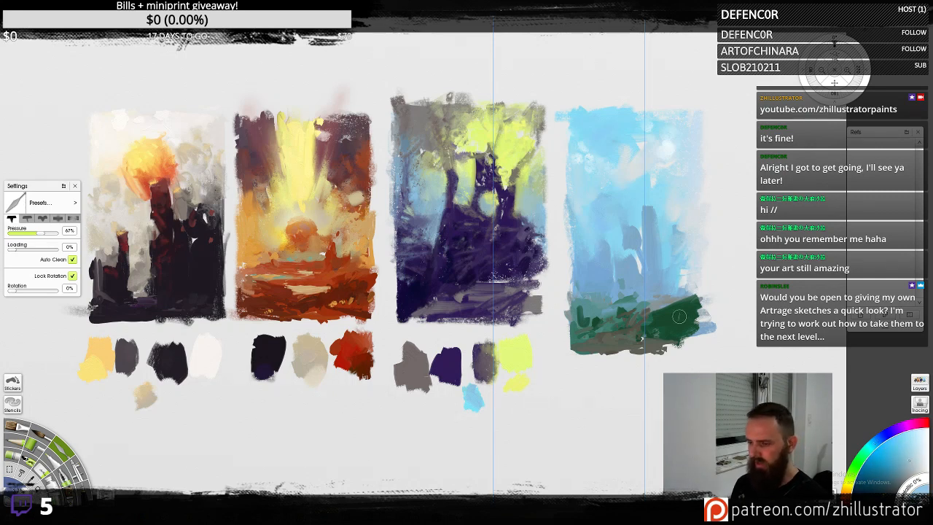
key("a")
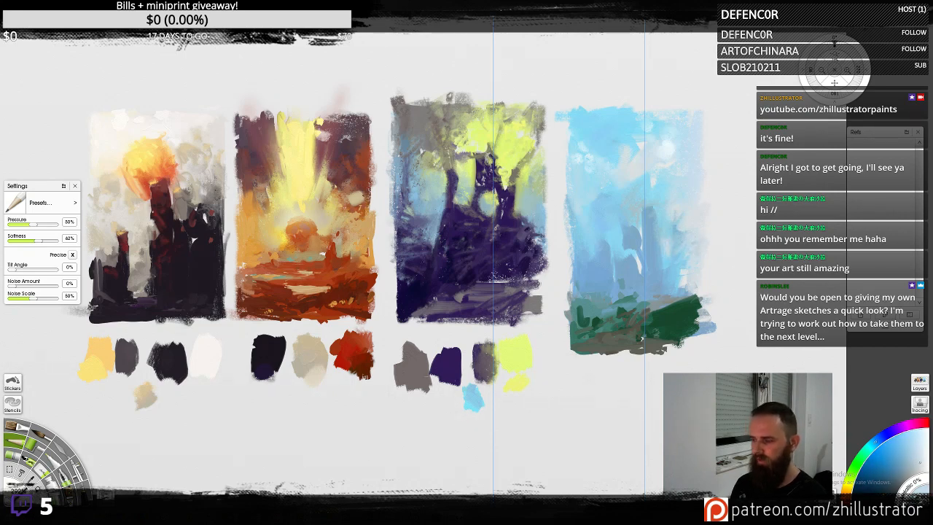
left_click_drag(919, 463, 909, 468)
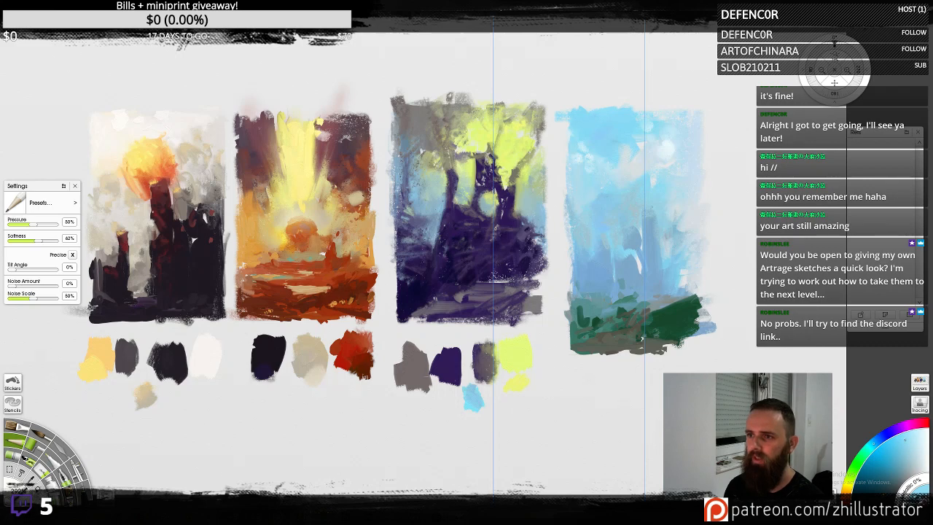
left_click(639, 205, "alt")
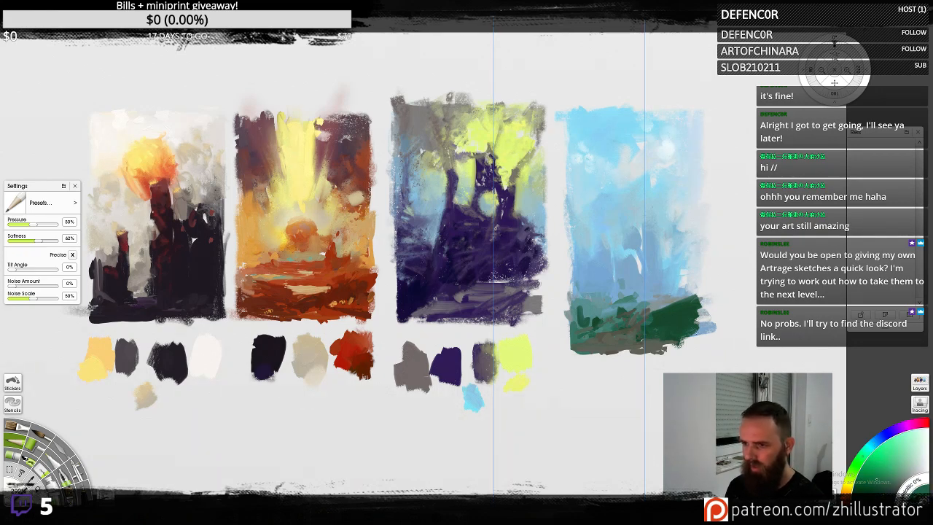
- Add brighter green pencil strokes over the dark green masses at both sides of the fourth thumbnail's foreground
left_click_drag(698, 321, 675, 329)
left_click_drag(677, 322, 665, 347)
left_click_drag(590, 333, 585, 341)
mouse_move(575, 338)
left_mouse_down()
mouse_move(603, 338)
mouse_move(576, 327)
left_mouse_up()
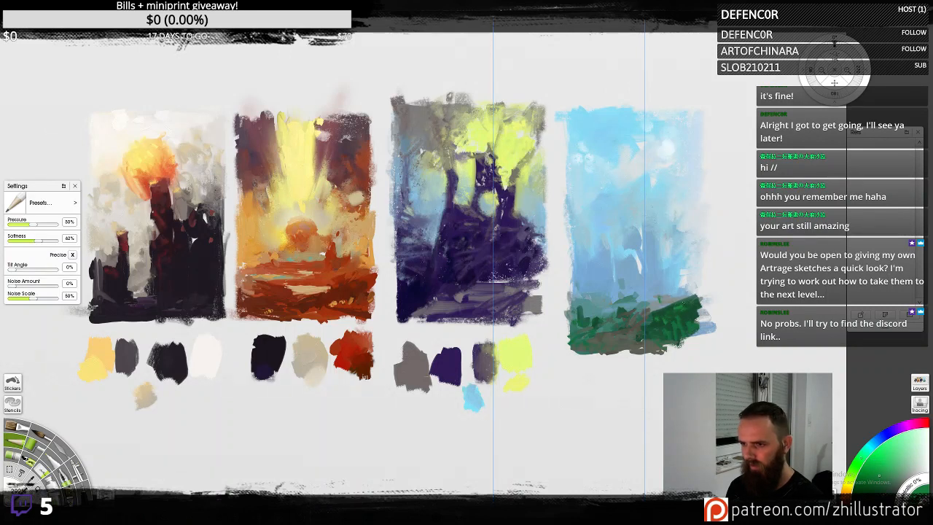
- Mix a teal swatch below the fourth thumbnail from its sampled blue and green, and sample the mixed colour
left_click(677, 258, "alt")
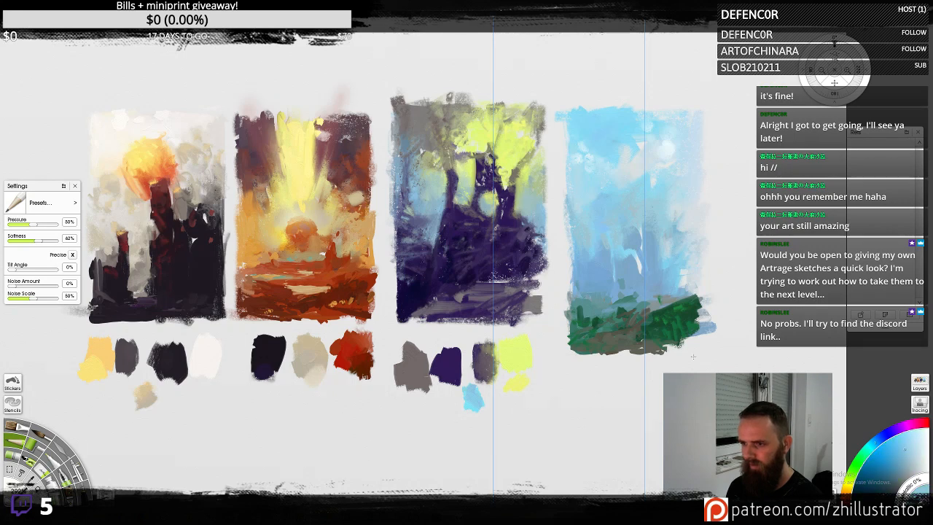
left_click_drag(683, 370, 689, 366)
left_click(678, 326, "alt")
left_click(13, 454)
left_click(688, 368, "alt")
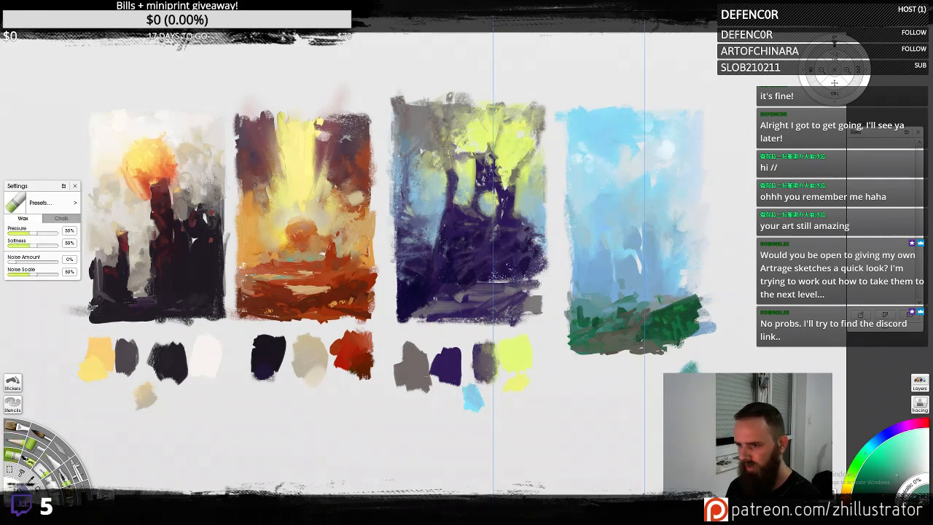
- Pencil hazy teal strokes along the upper edge of the fourth thumbnail's green foreground
left_click(13, 440)
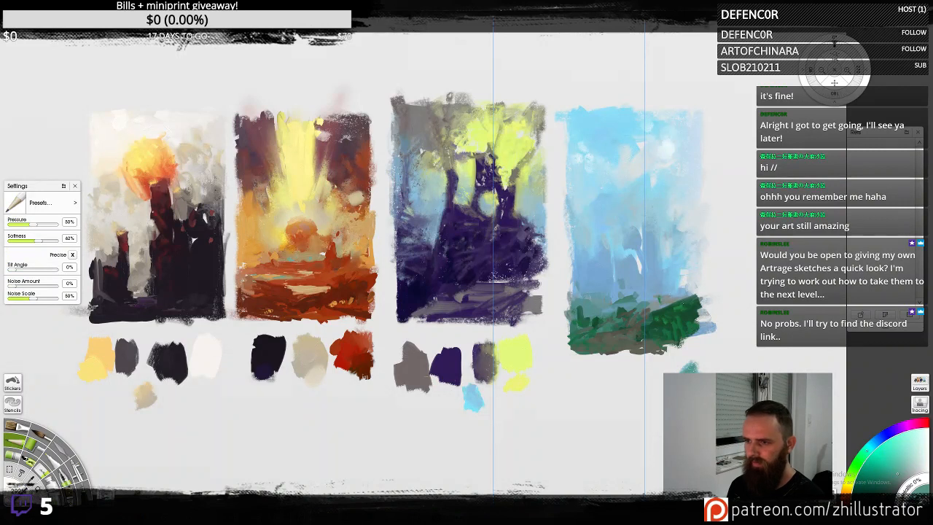
left_click_drag(684, 301, 678, 305)
mouse_move(682, 301)
left_mouse_down()
mouse_move(658, 313)
mouse_move(686, 305)
left_mouse_up()
left_click(687, 300, "alt")
mouse_move(696, 296)
left_mouse_down()
mouse_move(656, 317)
mouse_move(696, 297)
mouse_move(665, 296)
left_mouse_up()
left_click(663, 309, "alt")
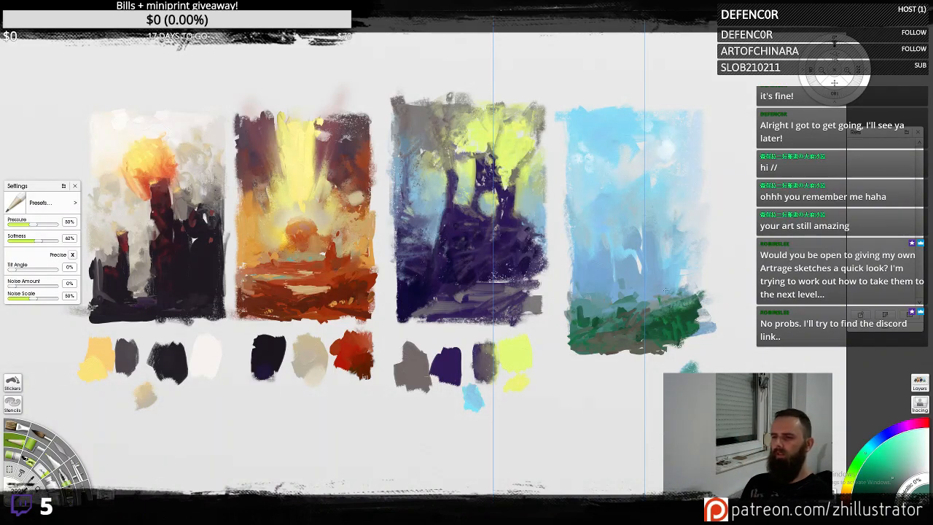
left_click_drag(598, 309, 589, 314)
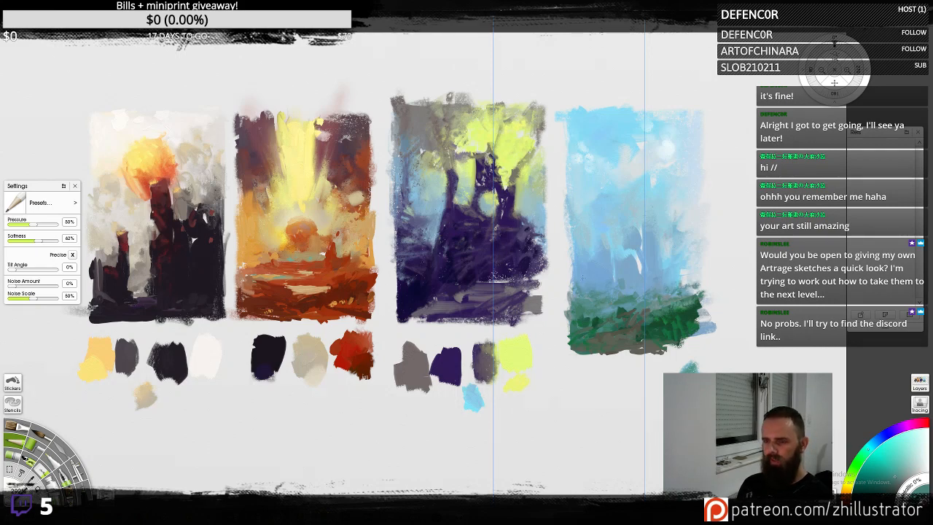
- Touch up the blue left edge of the fourth thumbnail and its transition into the foreground with sampled colours
mouse_move(570, 274)
left_mouse_down()
mouse_move(566, 295)
mouse_move(571, 257)
left_mouse_up()
left_click(580, 279, "alt")
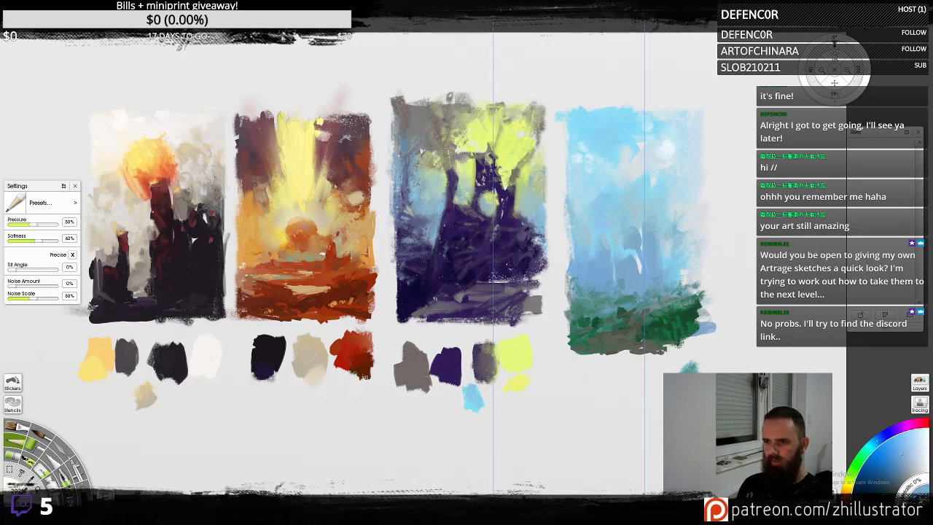
left_click(661, 208, "alt")
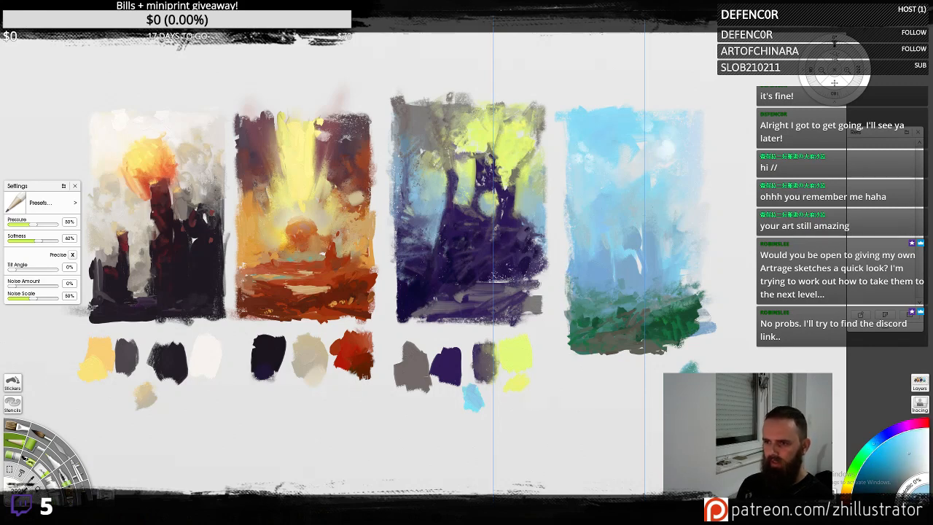
left_click(588, 287, "alt")
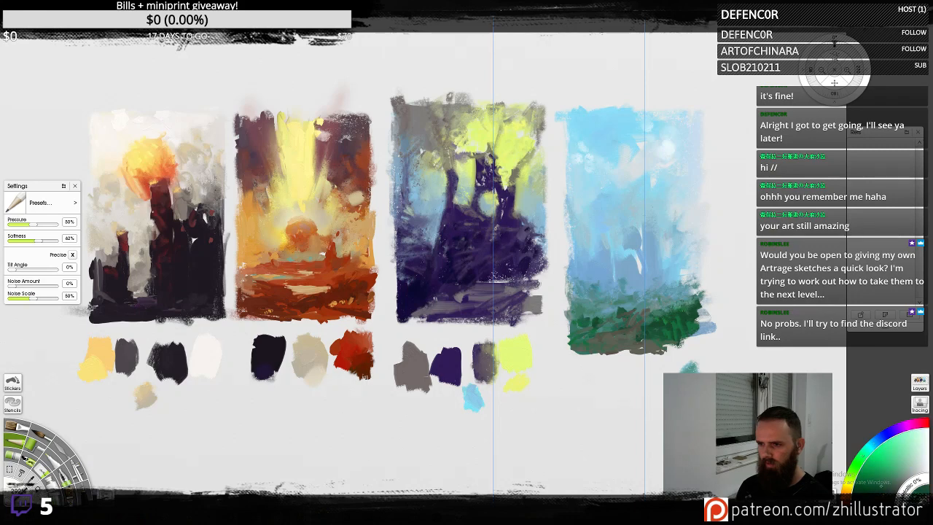
- Hatch green and muted brown pencil strokes along the bottom edge of the fourth thumbnail's foreground
mouse_move(647, 343)
left_mouse_down()
mouse_move(686, 344)
mouse_move(704, 318)
mouse_move(704, 338)
left_mouse_up()
mouse_move(566, 335)
left_mouse_down()
mouse_move(570, 350)
mouse_move(587, 351)
left_mouse_up()
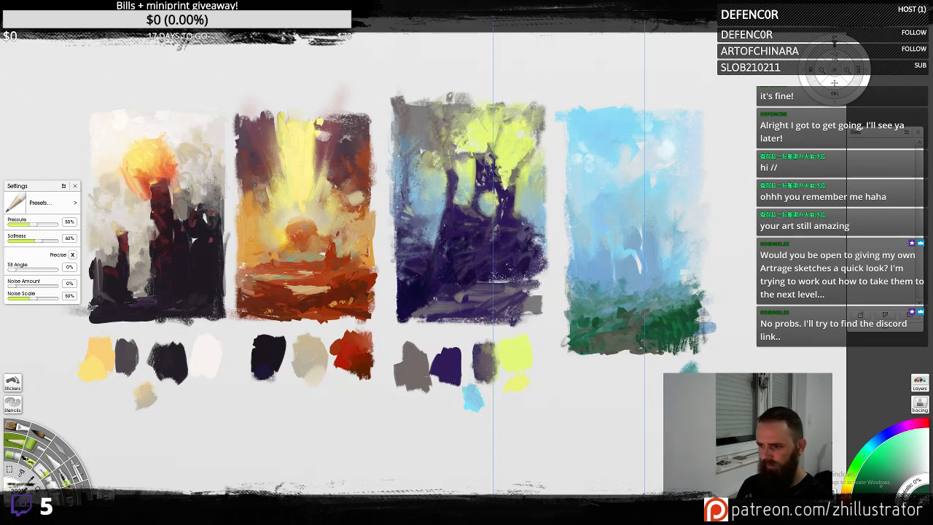
mouse_move(608, 342)
left_mouse_down()
mouse_move(614, 351)
mouse_move(608, 341)
mouse_move(652, 344)
mouse_move(640, 348)
left_mouse_up()
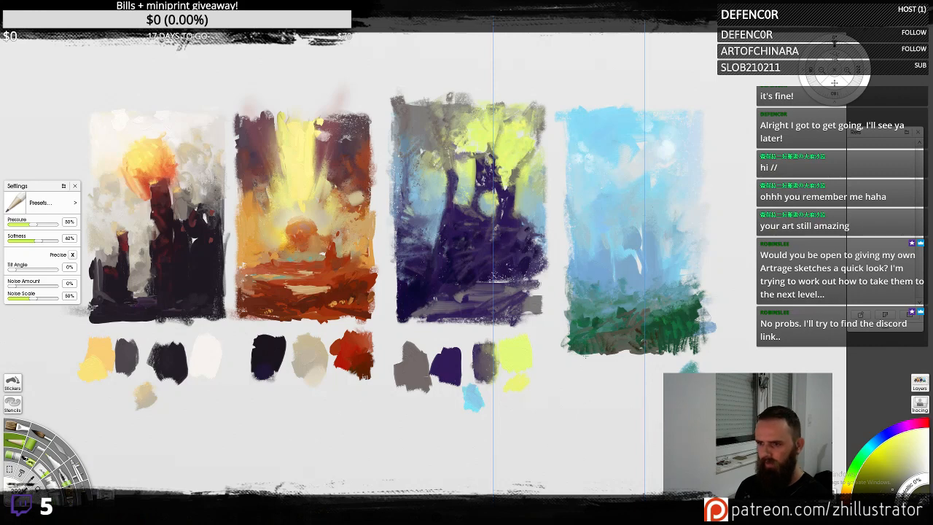
mouse_move(603, 341)
left_mouse_down()
mouse_move(608, 335)
mouse_move(590, 354)
mouse_move(563, 355)
left_mouse_up()
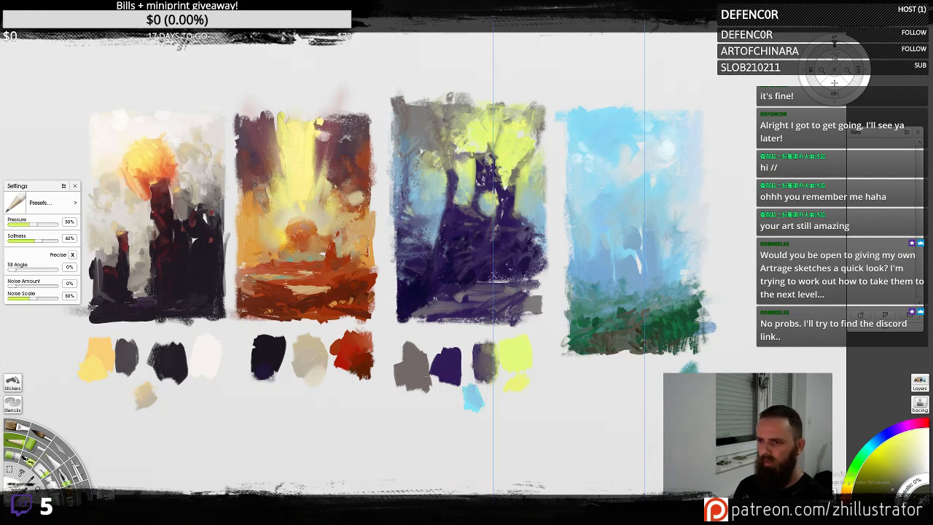
- Cover the fourth thumbnail's towers and pale curved stroke with sampled light blues in wax crayon
left_click(674, 204, "alt")
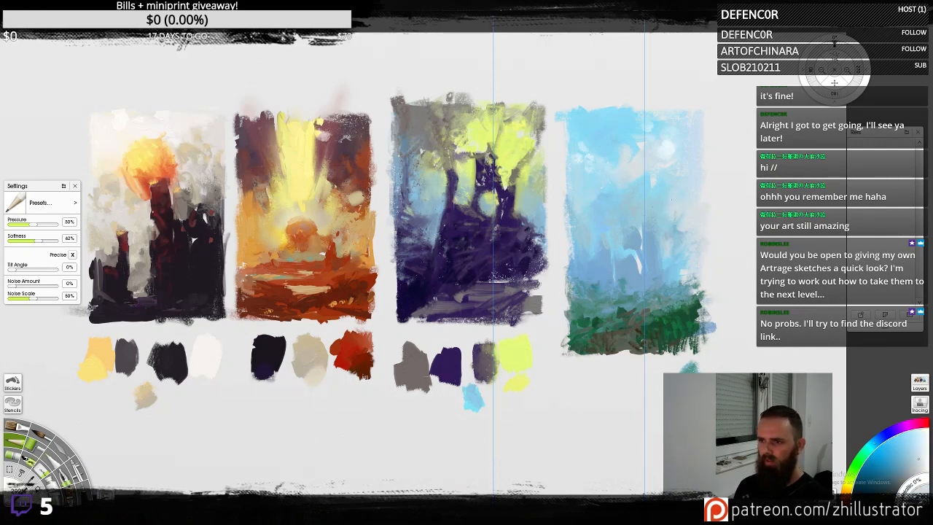
left_click(635, 229, "alt")
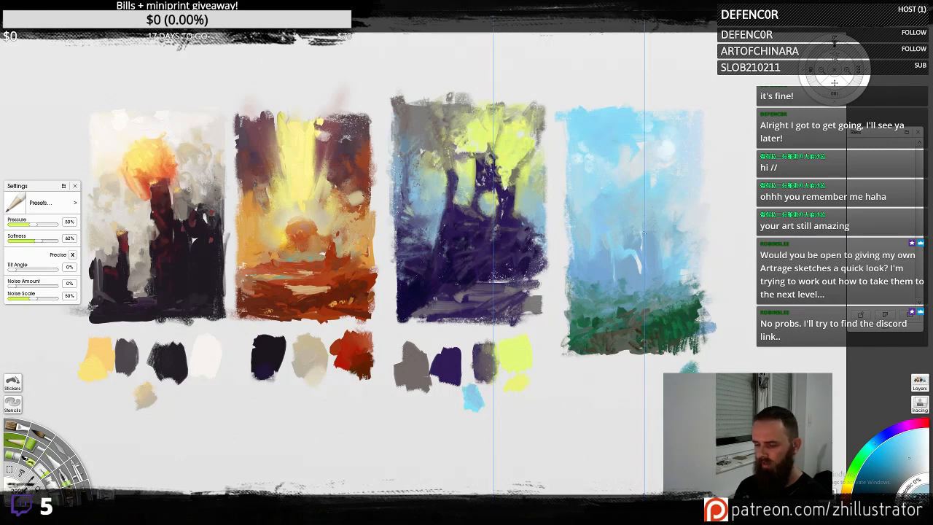
key("c")
left_click(630, 237, "alt")
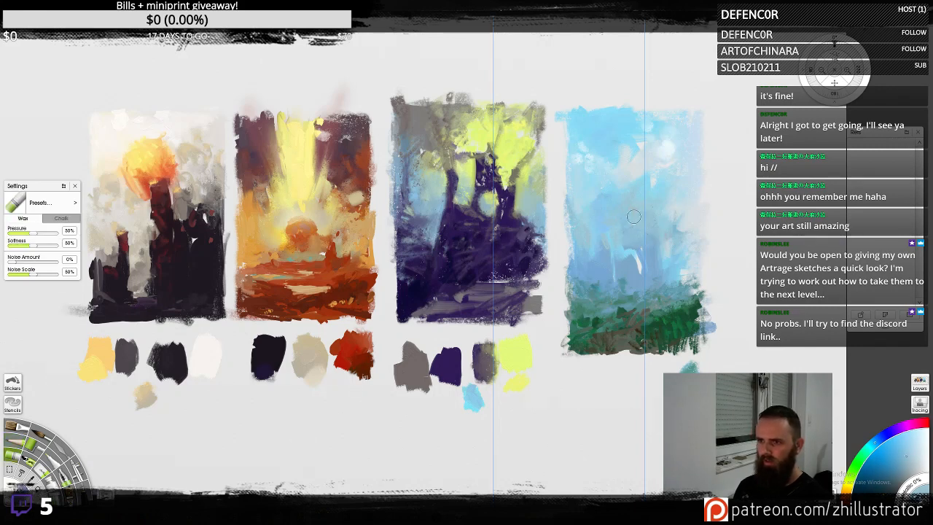
left_click(633, 259, "alt")
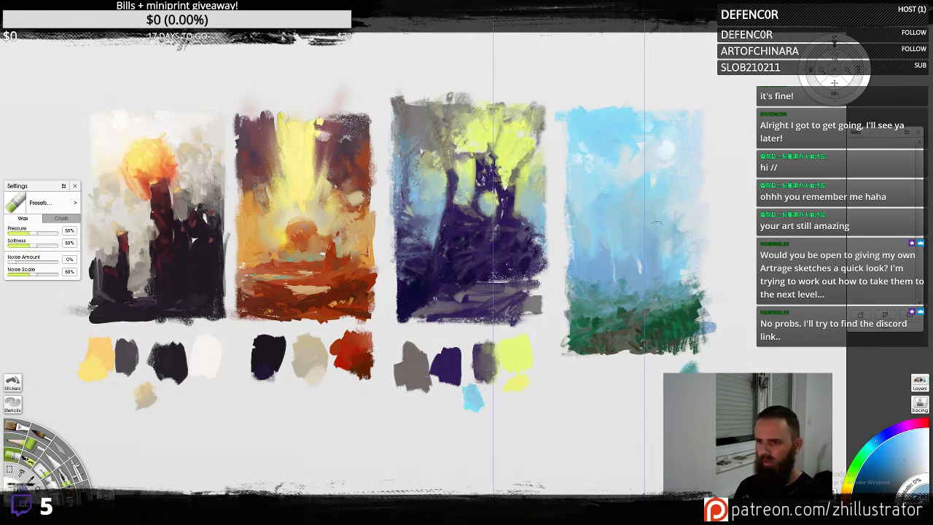
left_click(648, 212, "alt")
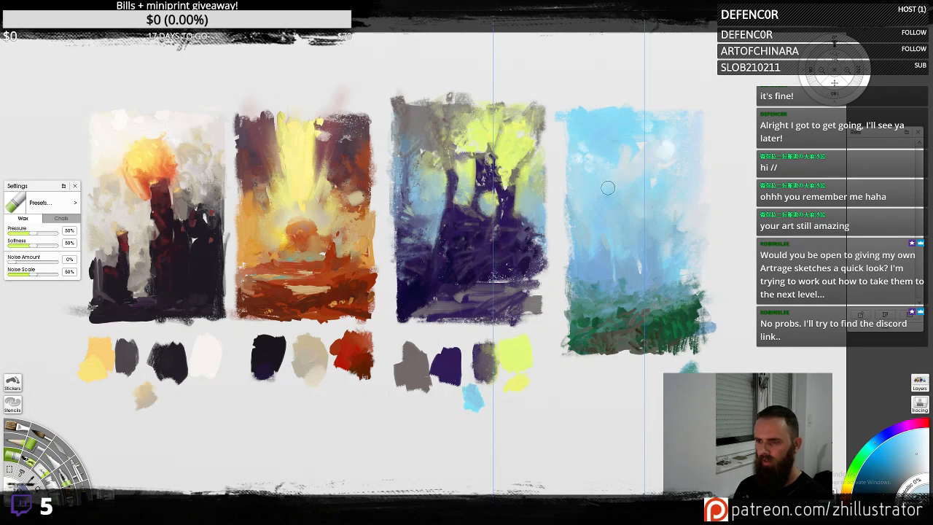
- Dab small white and pale blue clouds across the fourth thumbnail's upper sky with the oil brush
key("p")
key("o")
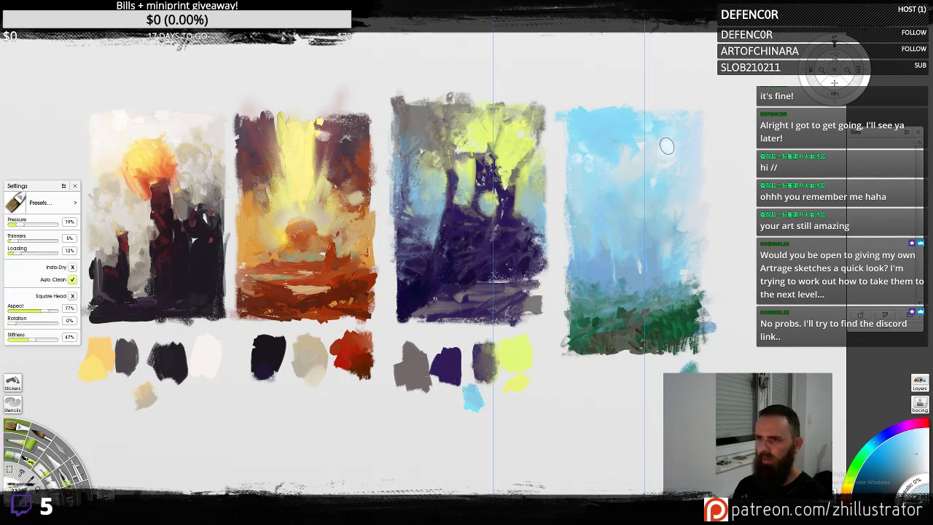
mouse_move(621, 152)
left_mouse_down()
mouse_move(599, 168)
mouse_move(605, 142)
mouse_move(576, 169)
left_mouse_up()
mouse_move(631, 183)
left_mouse_down()
mouse_move(629, 174)
mouse_move(598, 181)
left_mouse_up()
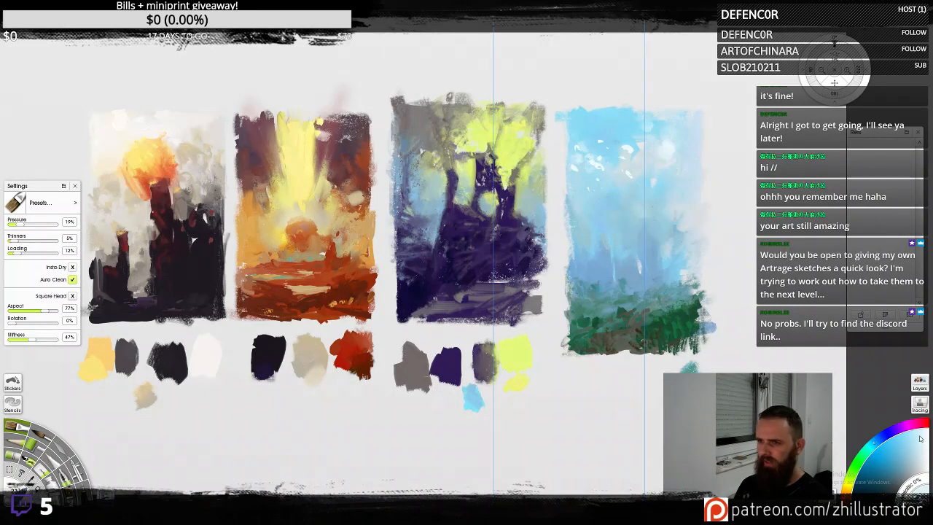
left_click_drag(628, 148, 625, 153)
left_click(632, 158, "alt")
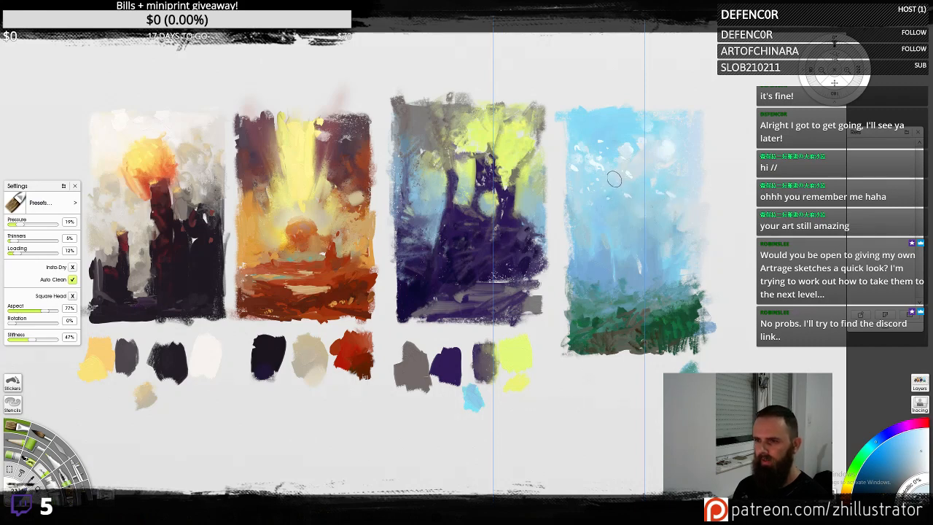
left_click(622, 189, "alt")
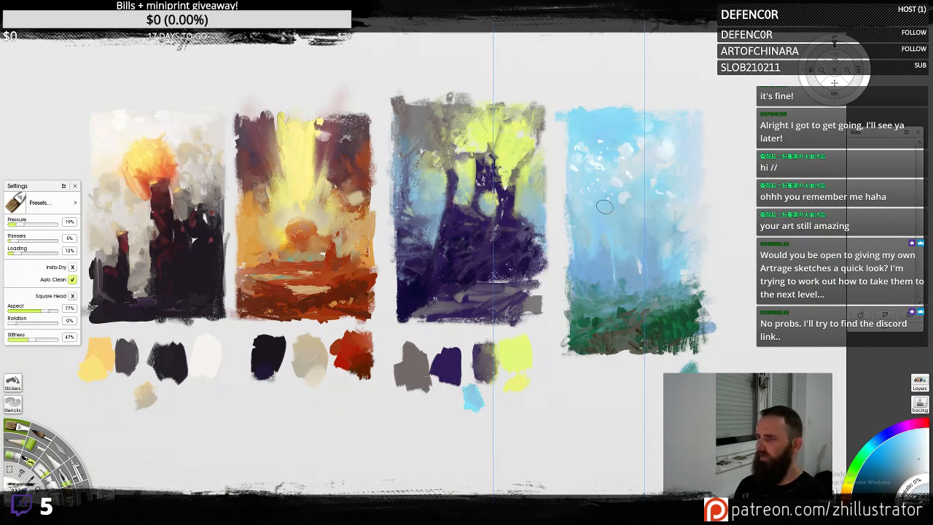
- Blend pale blue haze below the clouds of the fourth thumbnail with the wax crayon and pencil
key("c")
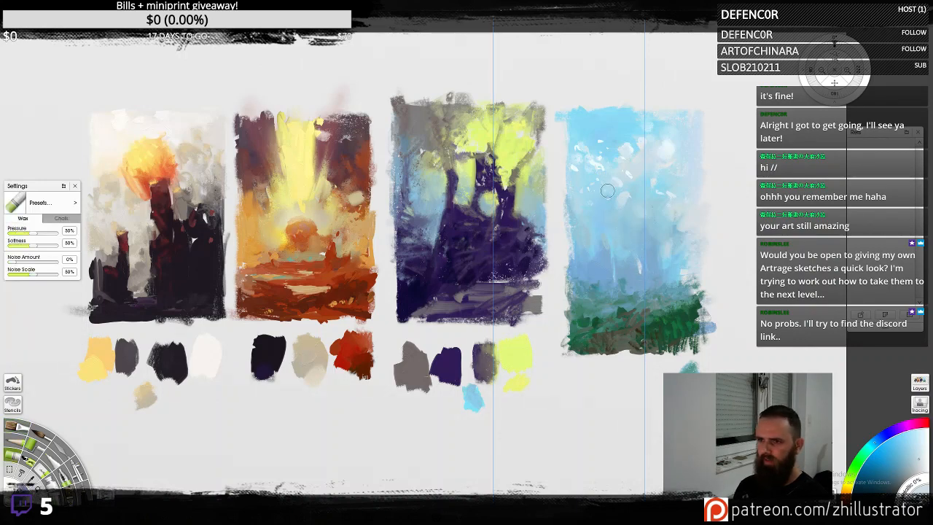
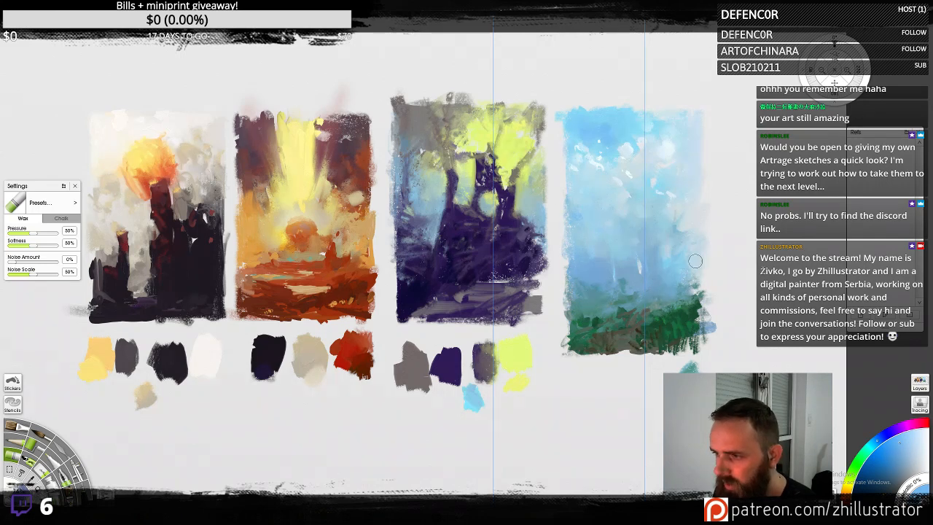
key("p")
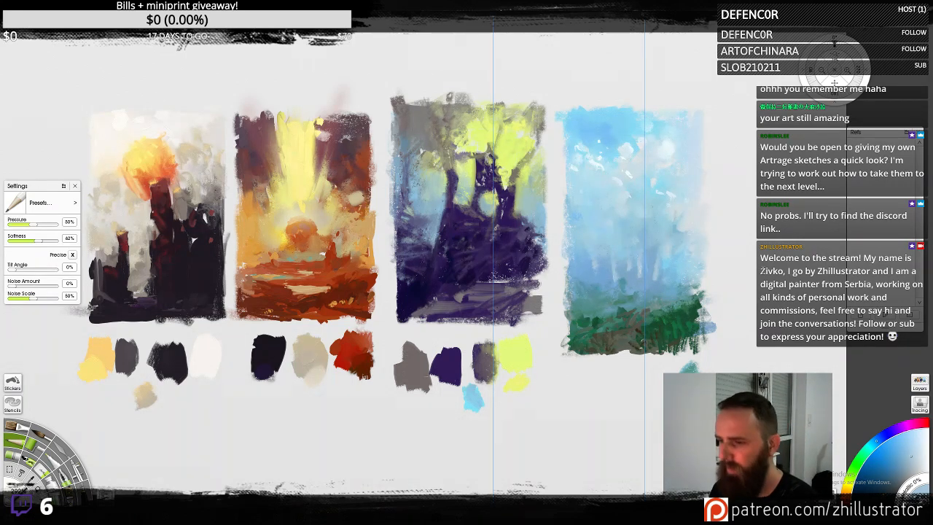
- Work sampled greens and muted teal tones through the fourth thumbnail's foreground with the pencil
left_click(601, 311, "alt")
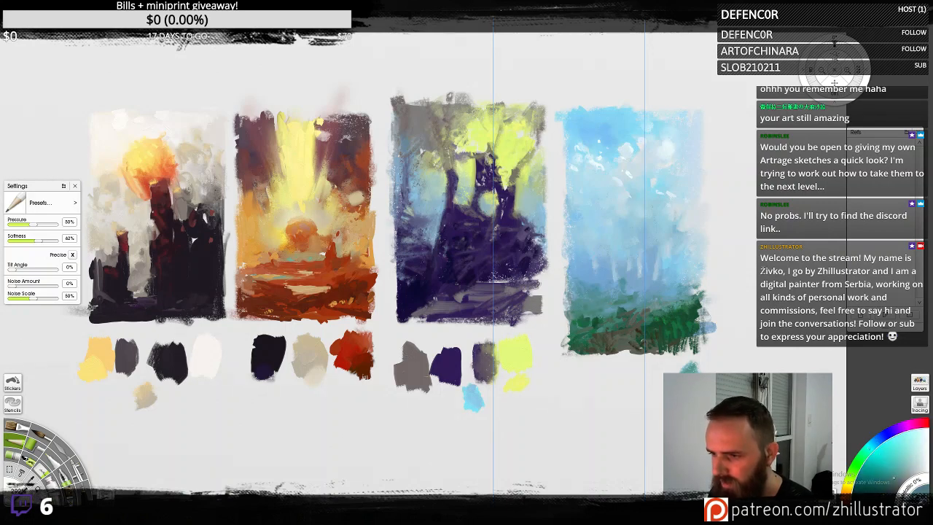
left_click(618, 312, "alt")
left_click(599, 319, "alt")
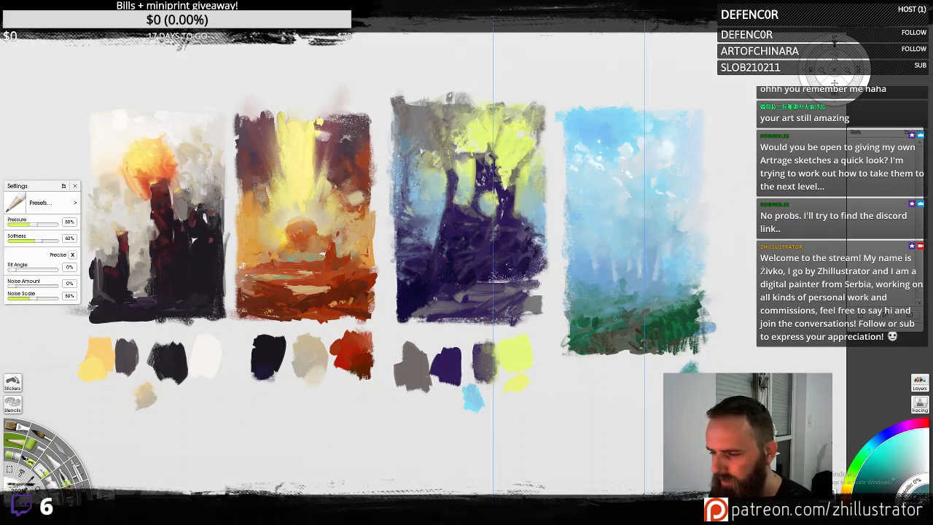
left_click(592, 323, "alt")
mouse_move(580, 328)
left_mouse_down()
mouse_move(570, 326)
mouse_move(601, 314)
left_mouse_up()
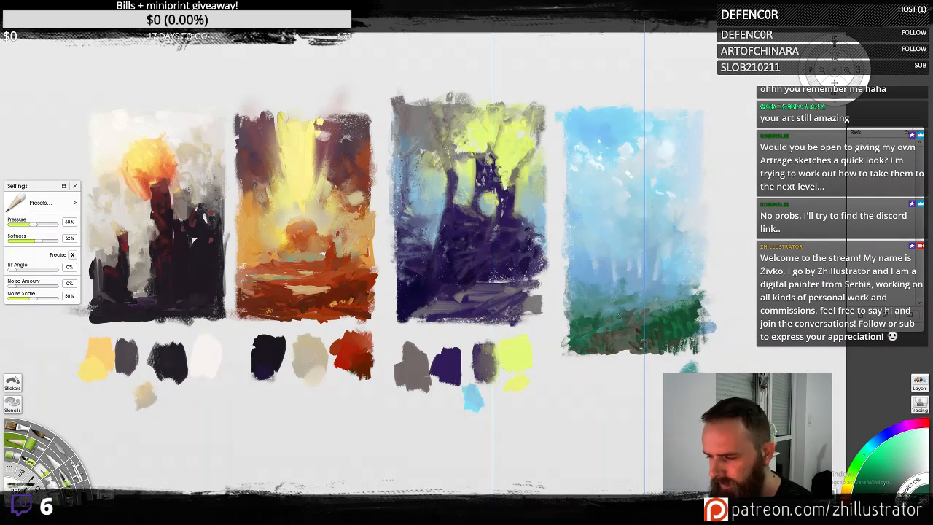
left_click(668, 297, "alt")
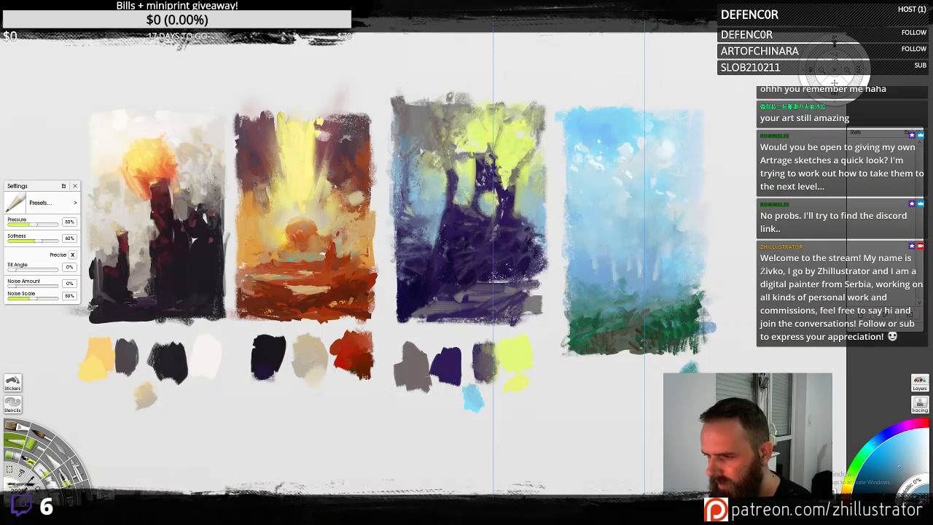
left_click(662, 319, "alt")
left_click(647, 333, "alt")
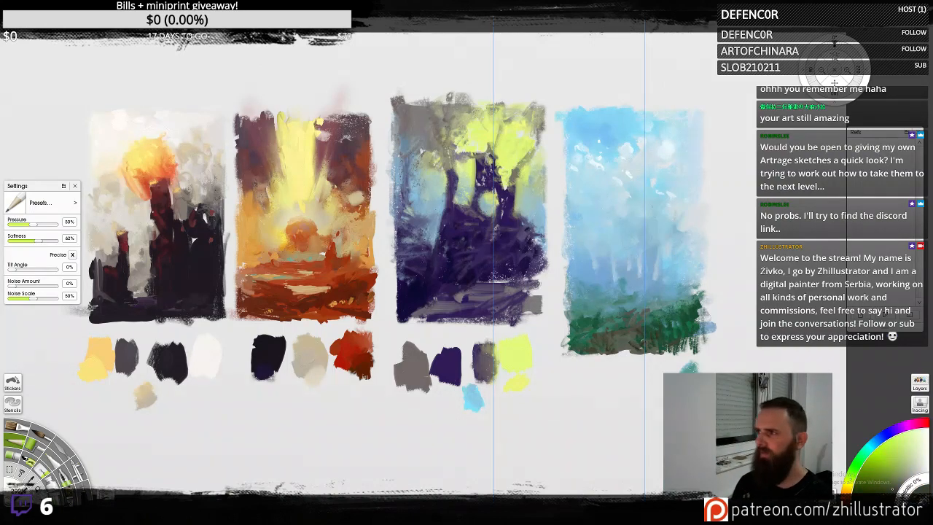
left_click(662, 318, "alt")
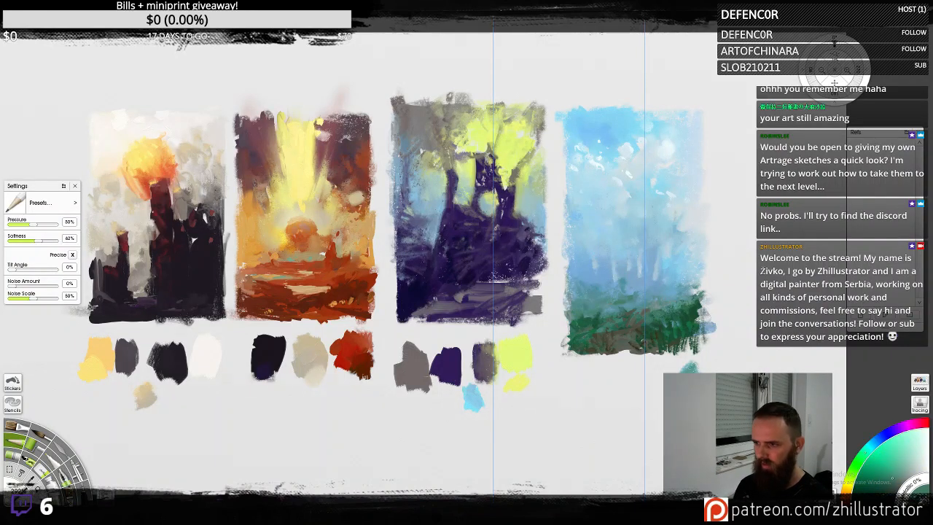
- Pencil muted blue-green foliage along the hazy upper edge of the fourth thumbnail's foreground and brownish strokes through its lower part
left_click(893, 435)
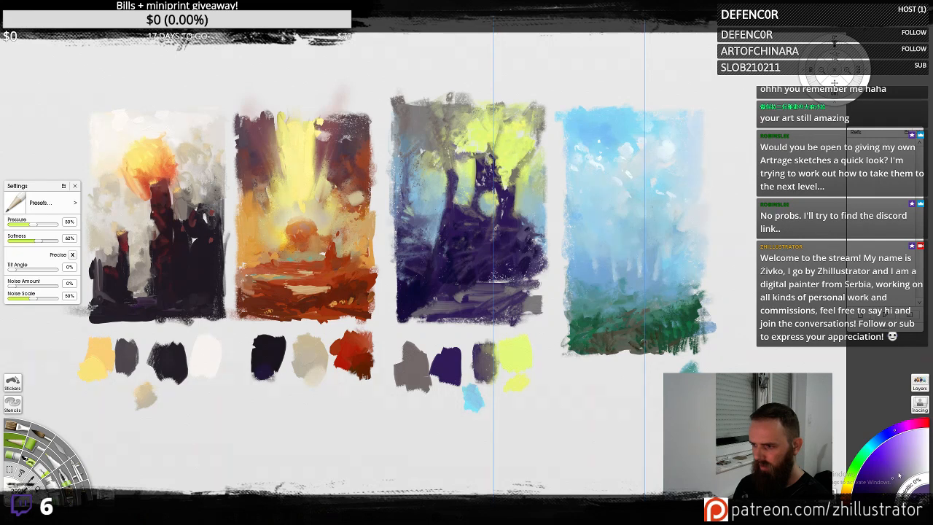
left_click(889, 436)
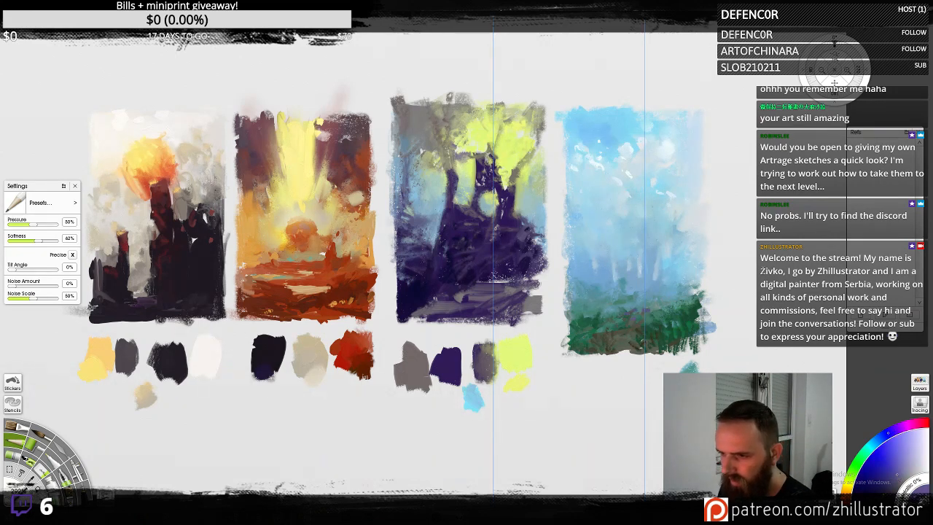
left_click_drag(645, 309, 593, 307)
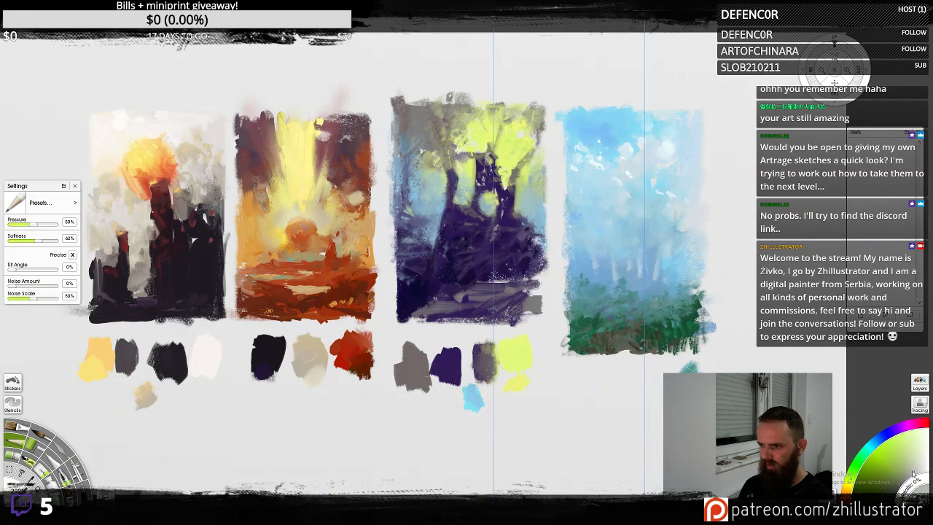
mouse_move(634, 333)
left_mouse_down()
mouse_move(624, 327)
mouse_move(618, 340)
left_mouse_up()
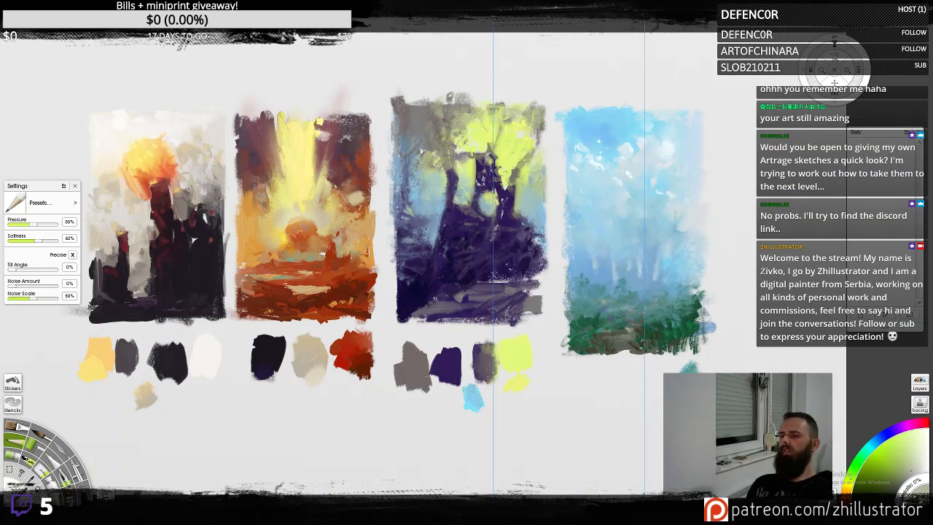
left_click(615, 322, "alt")
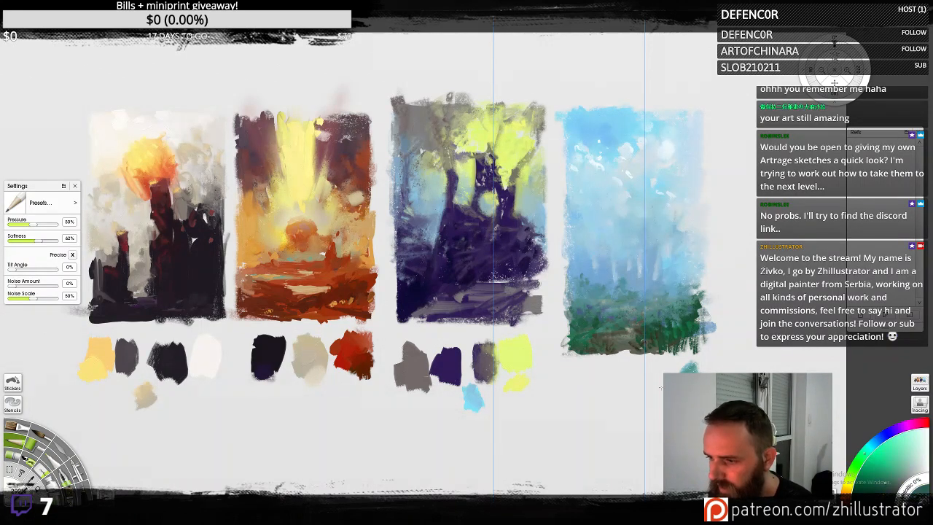
- Lay a dark green swatch beneath the fourth thumbnail and dab small orange-yellow flowers along its misty foreground edge
mouse_move(660, 386)
left_mouse_down()
mouse_move(650, 382)
mouse_move(650, 394)
left_mouse_up()
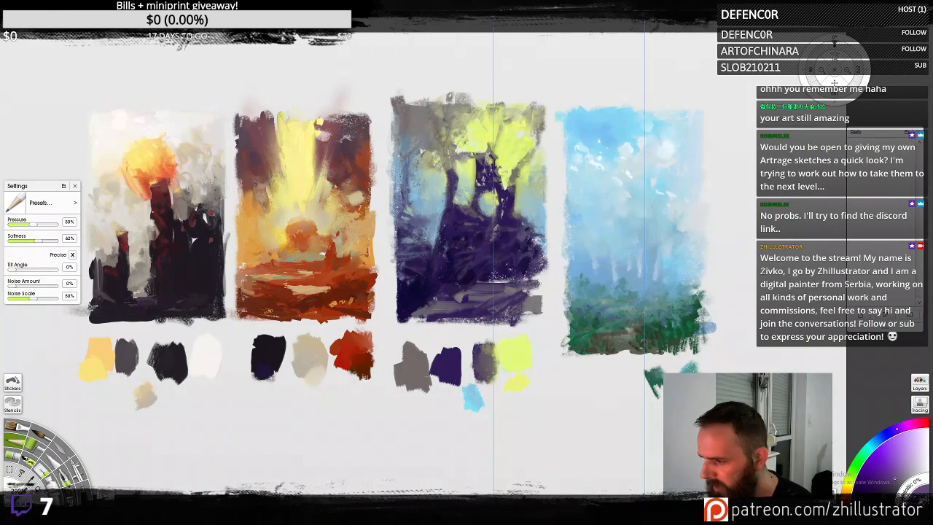
left_click(654, 376, "alt")
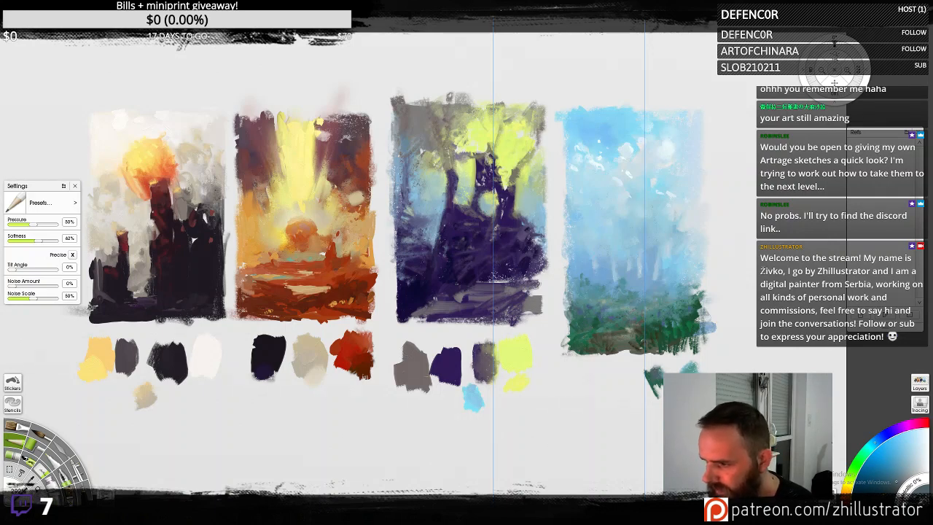
left_click(846, 489)
left_click(894, 476)
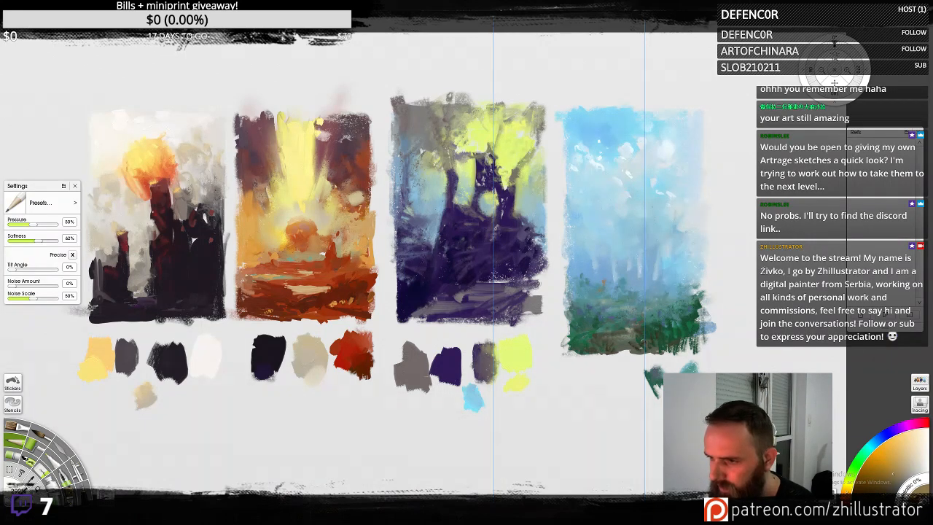
left_click_drag(899, 473, 897, 462)
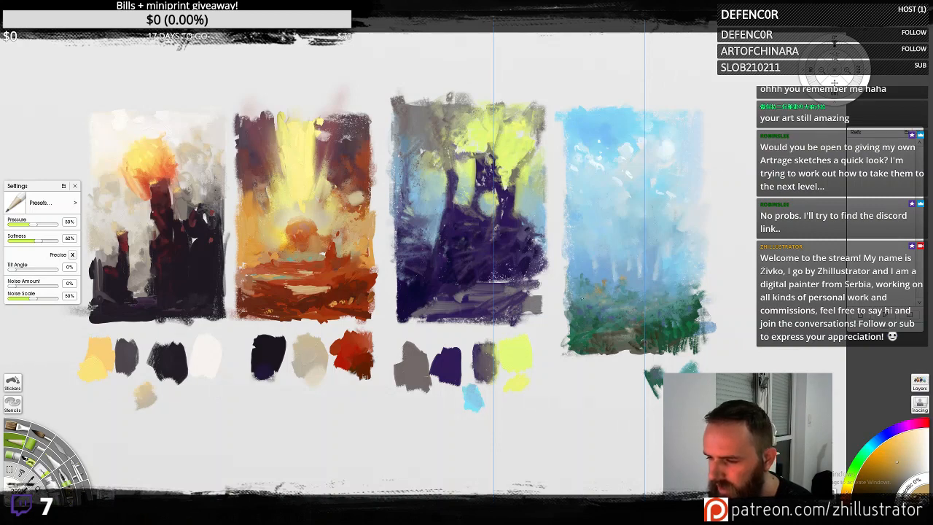
left_click_drag(572, 308, 594, 309)
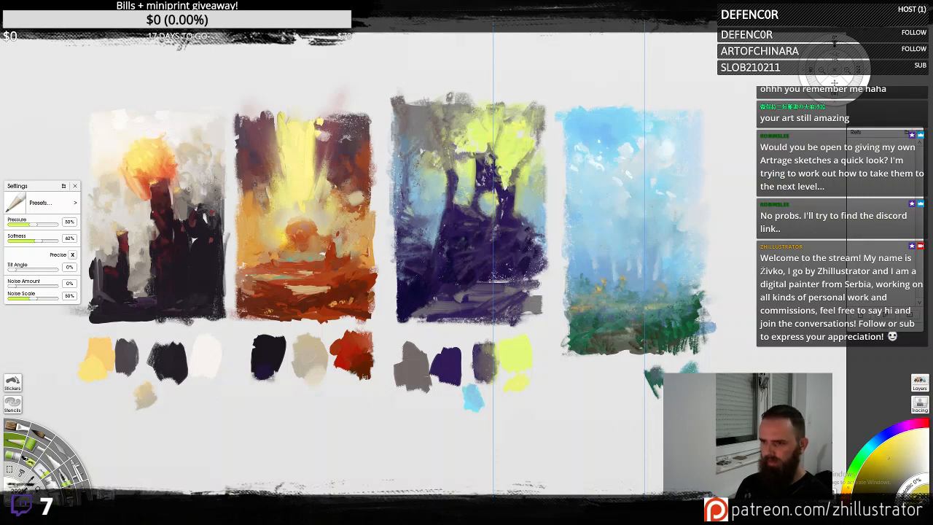
- Add one yellow and two olive colour swatches beneath the fourth thumbnail
mouse_move(625, 388)
left_mouse_down()
mouse_move(632, 376)
mouse_move(614, 379)
left_mouse_up()
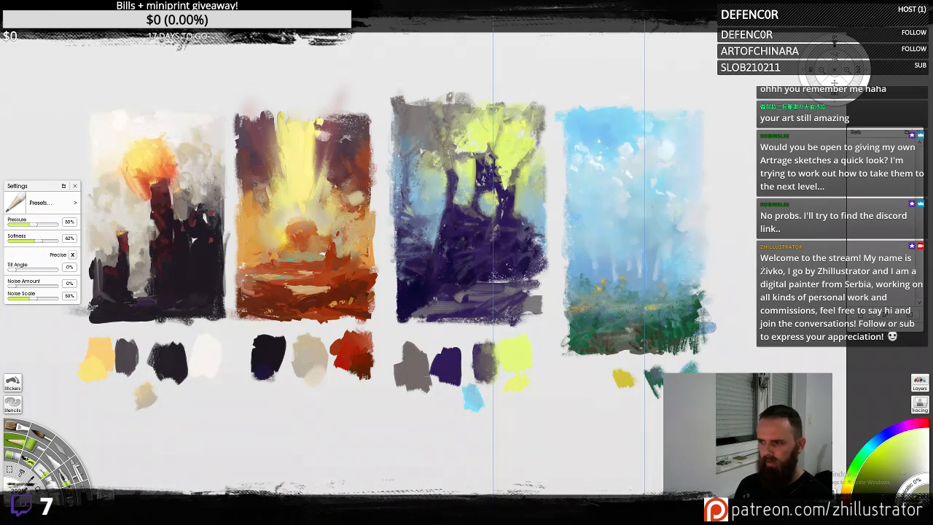
mouse_move(619, 398)
left_mouse_down()
mouse_move(621, 386)
mouse_move(612, 395)
left_mouse_up()
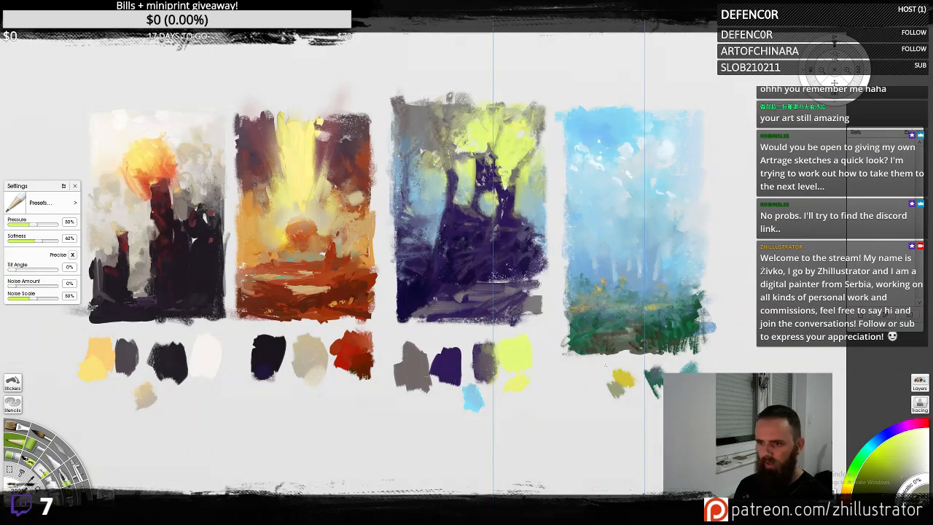
mouse_move(605, 368)
left_mouse_down()
mouse_move(602, 385)
mouse_move(596, 373)
mouse_move(593, 387)
mouse_move(590, 379)
left_mouse_up()
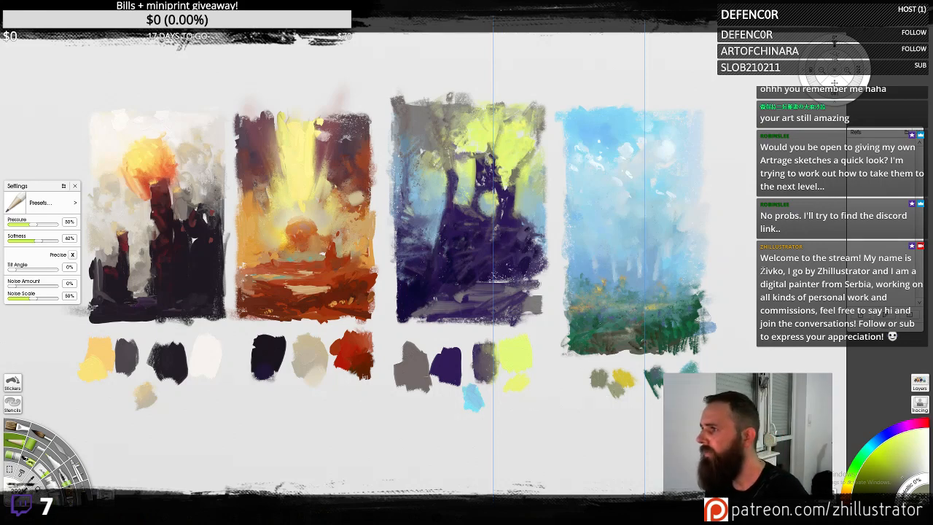
- Hatch sampled green and olive-grey pencil strokes across the bottom of the fourth thumbnail's foreground
left_click(579, 326, "alt")
left_click_drag(570, 316, 566, 340)
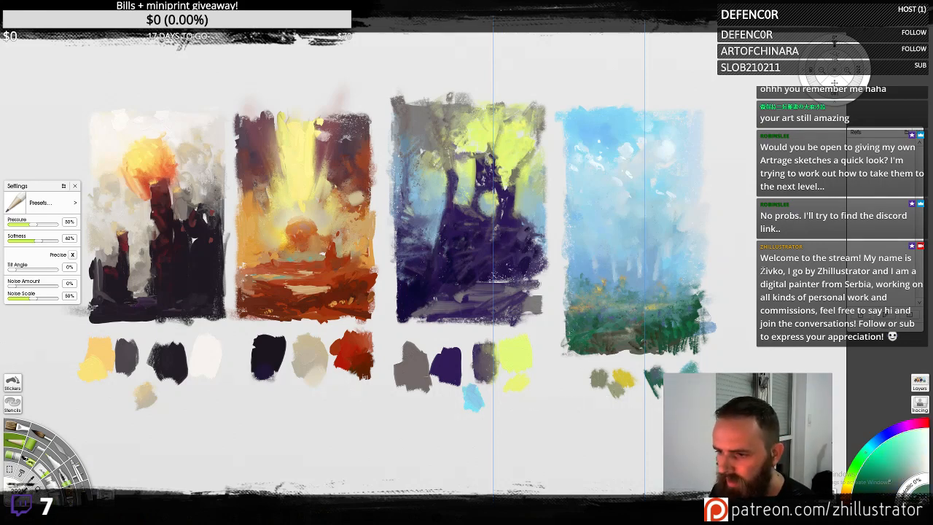
left_click(631, 335, "alt")
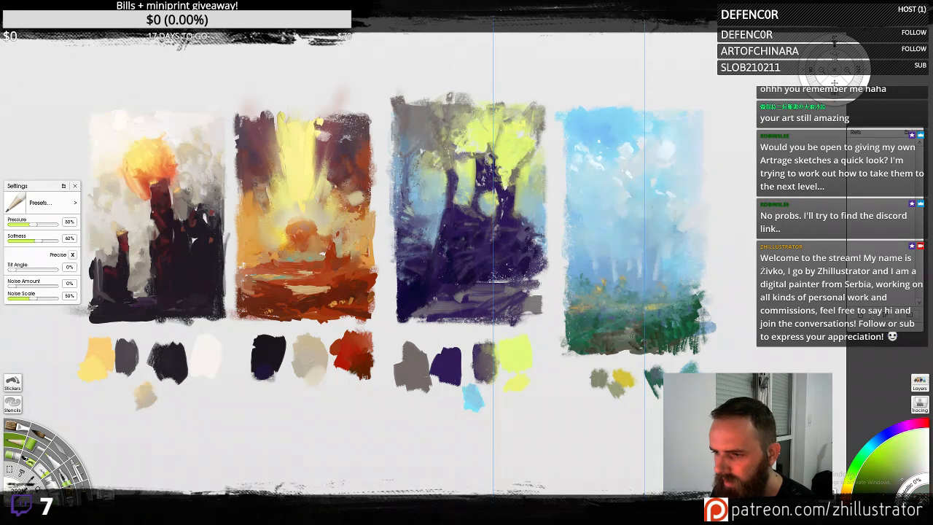
mouse_move(618, 347)
left_mouse_down()
mouse_move(642, 343)
mouse_move(599, 347)
mouse_move(656, 323)
left_mouse_up()
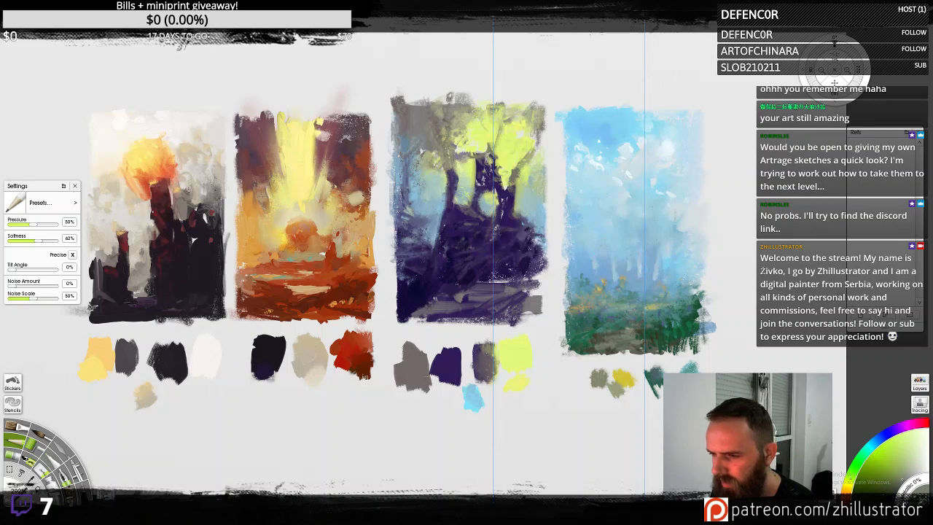
mouse_move(603, 338)
left_mouse_down()
mouse_move(576, 332)
mouse_move(572, 350)
mouse_move(595, 352)
mouse_move(581, 347)
left_mouse_up()
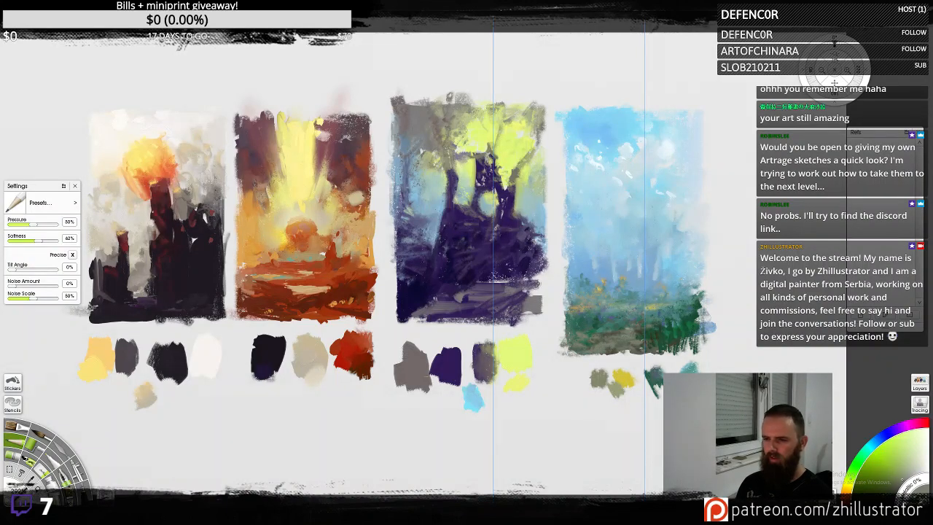
left_click_drag(637, 353, 619, 353)
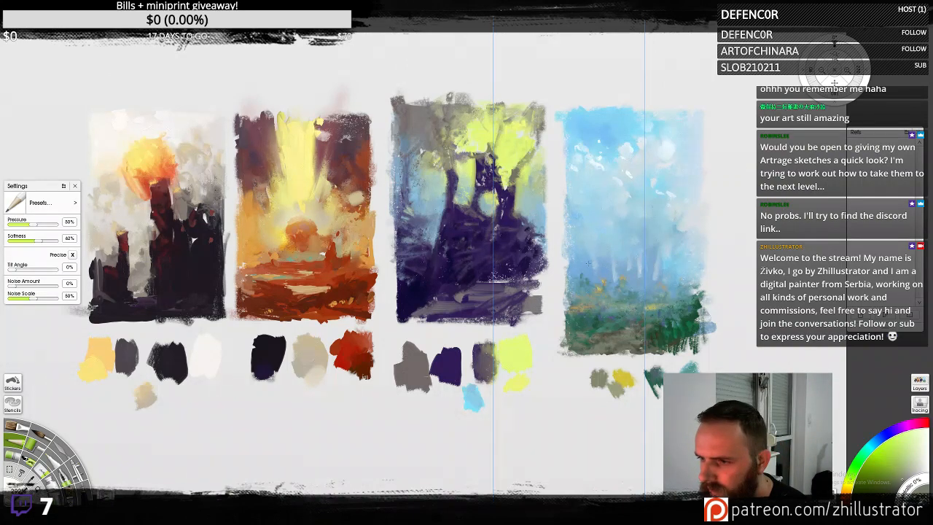
- Refine the fourth thumbnail's sky and haze with sampled light blues in pencil, and touch its foreground with green oil-brush strokes
left_click(610, 277, "alt")
left_click(623, 378, "alt")
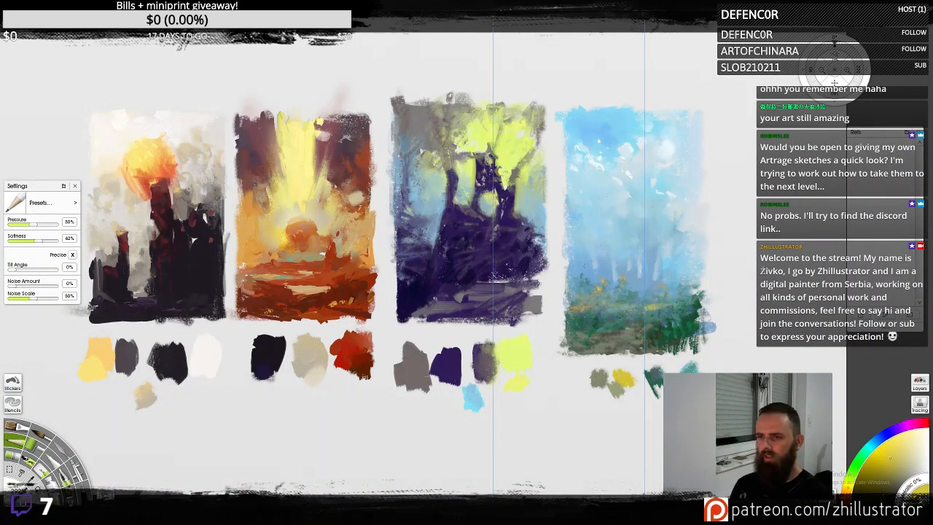
left_click(679, 263, "alt")
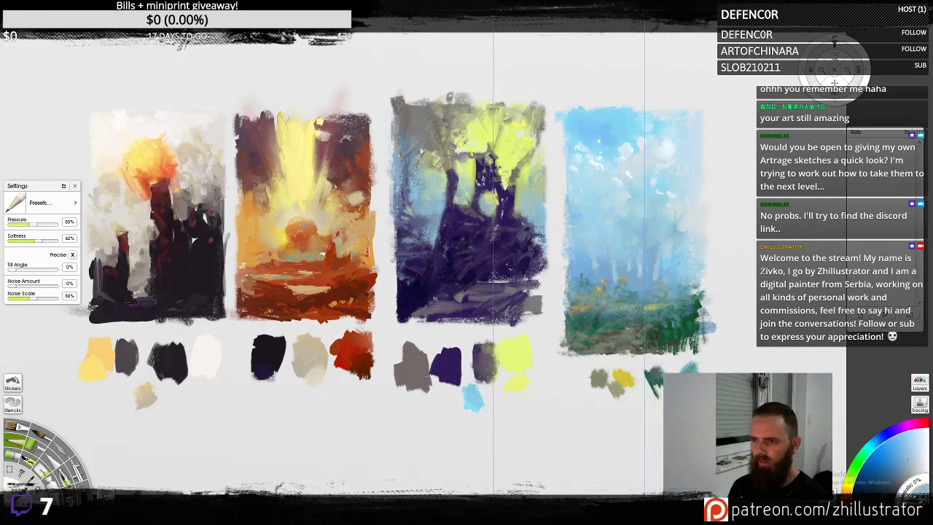
left_click(647, 119, "alt")
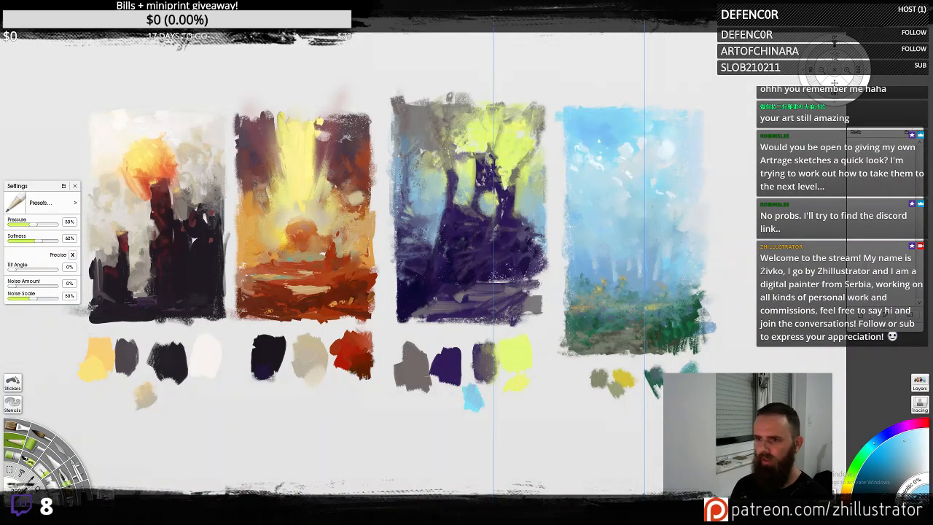
left_click(572, 268, "alt")
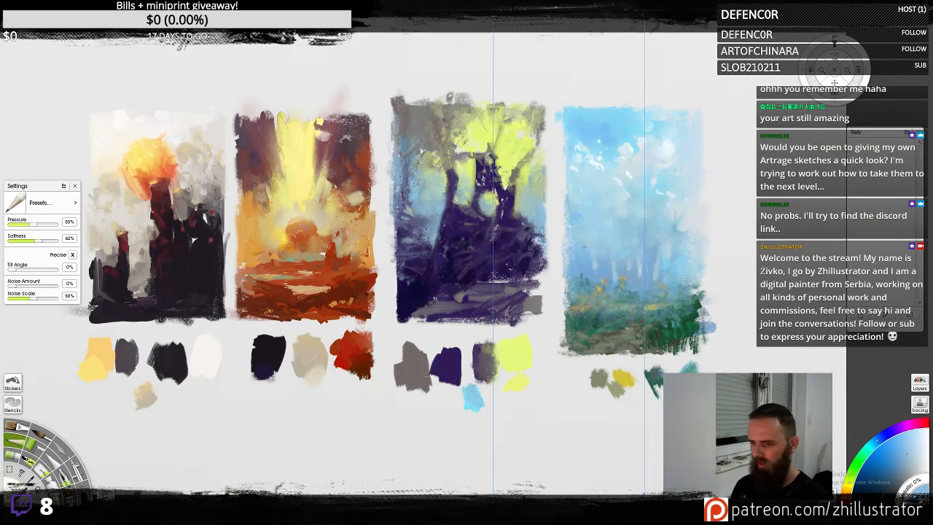
key("o")
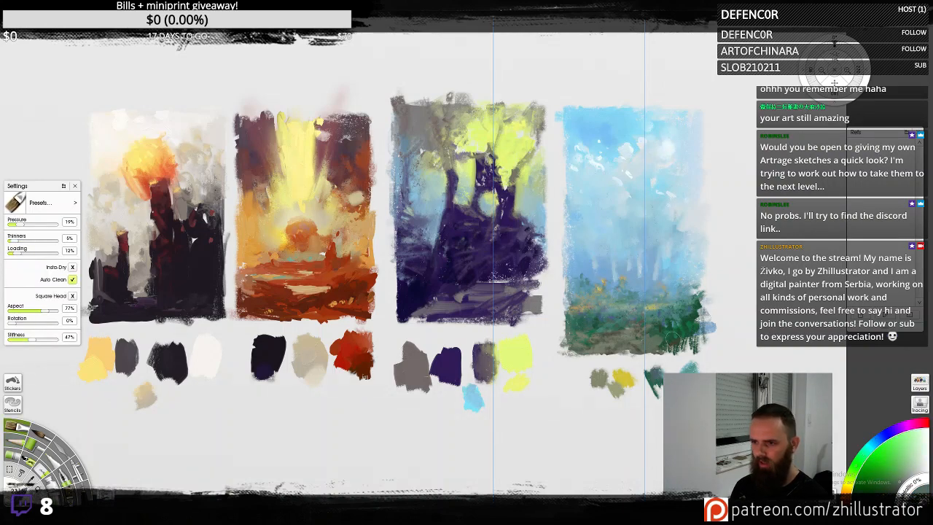
key("a")
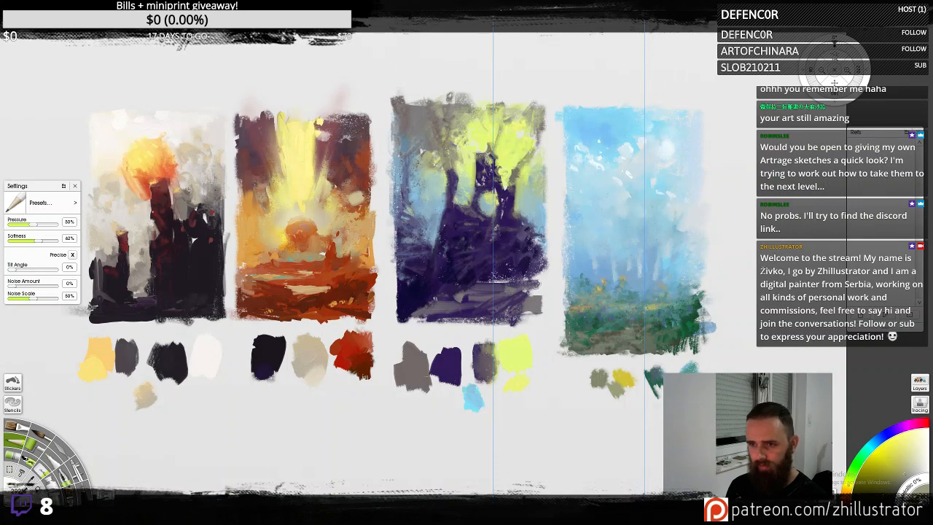
left_click(482, 158, "alt")
mouse_move(484, 155)
left_mouse_down()
mouse_move(487, 143)
mouse_move(478, 148)
mouse_move(489, 131)
mouse_move(476, 130)
mouse_move(490, 122)
mouse_move(489, 166)
mouse_move(503, 142)
mouse_move(478, 109)
mouse_move(510, 111)
mouse_move(504, 145)
mouse_move(476, 161)
mouse_move(496, 176)
mouse_move(485, 176)
mouse_move(494, 172)
left_mouse_up()
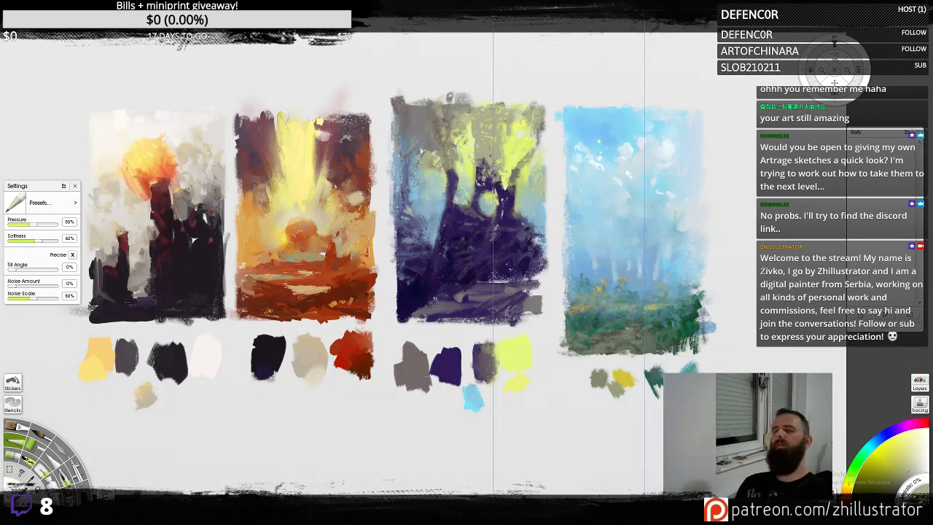
key("ctrl+z")
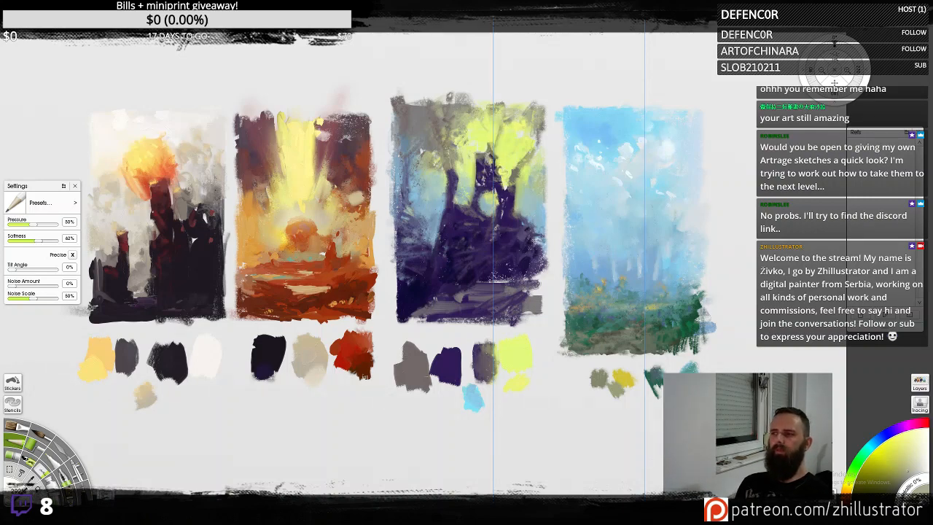
- Soften the haze and upper sky of the fourth thumbnail with sampled light blues in pencil
left_click(675, 231, "alt")
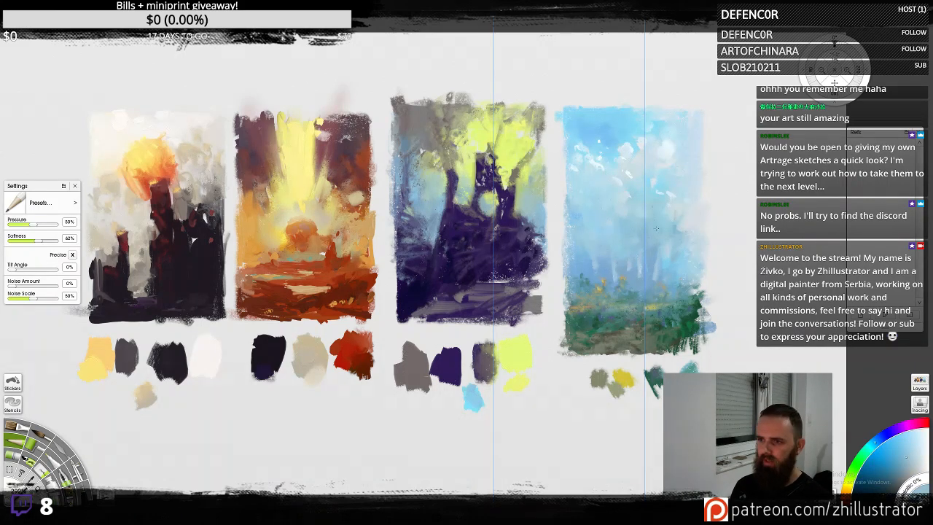
left_click(656, 255, "alt")
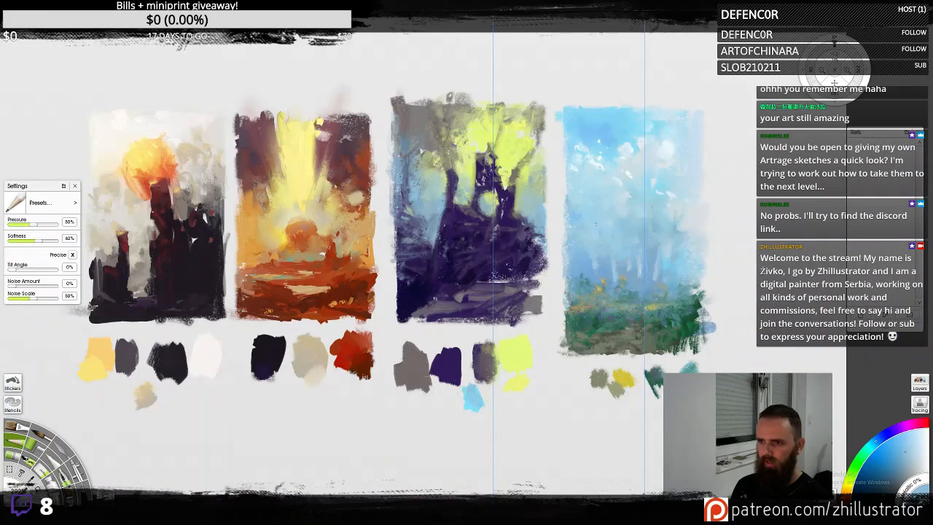
left_click(613, 153, "alt")
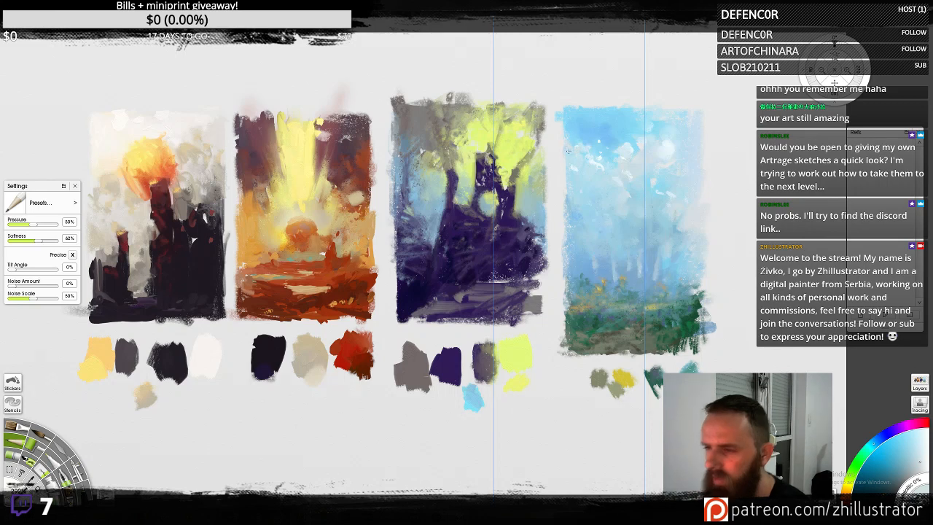
- Align the vertical guide with the blue thumbnail's right edge and tidy its sides in pencil with sampled colours
left_click(567, 203, "alt")
left_click(567, 195, "alt")
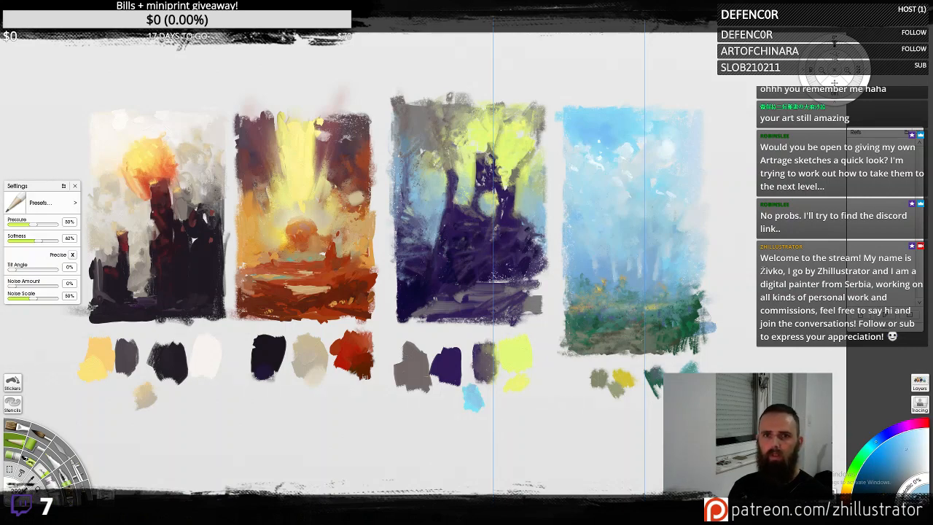
key("v")
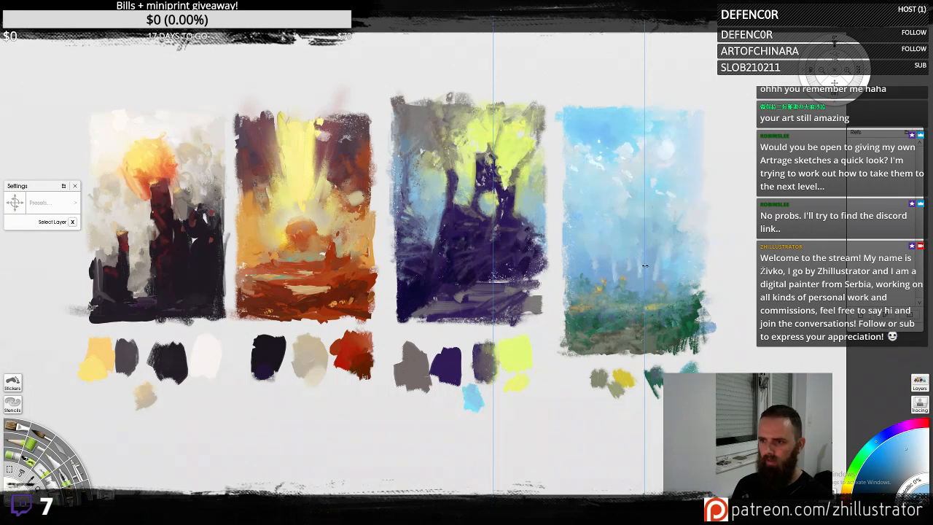
left_click_drag(646, 266, 706, 275)
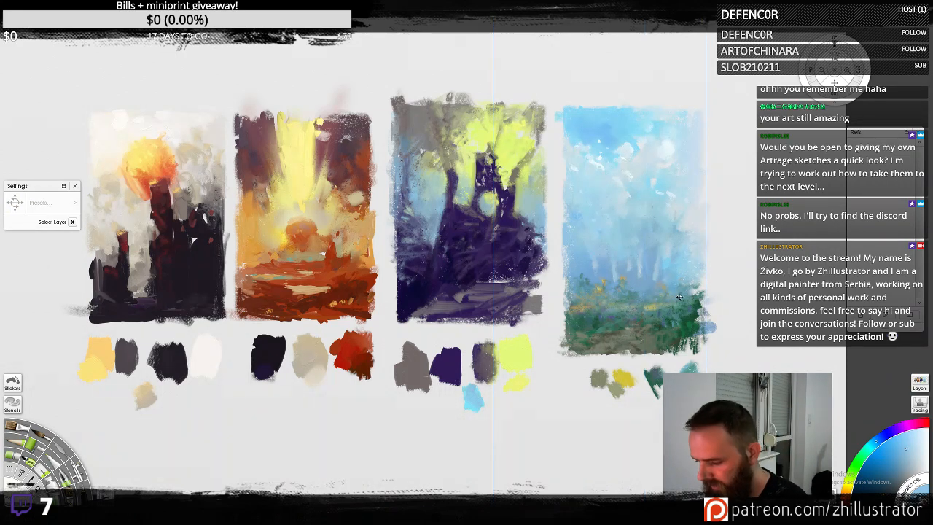
key("p")
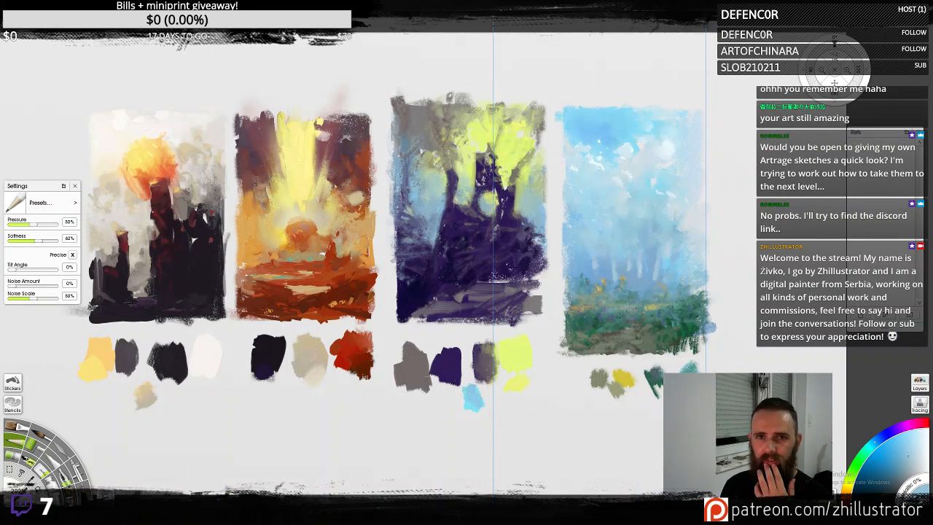
- Flip the thumbnail layer horizontally and shift it slightly right and up on the canvas
key("v")
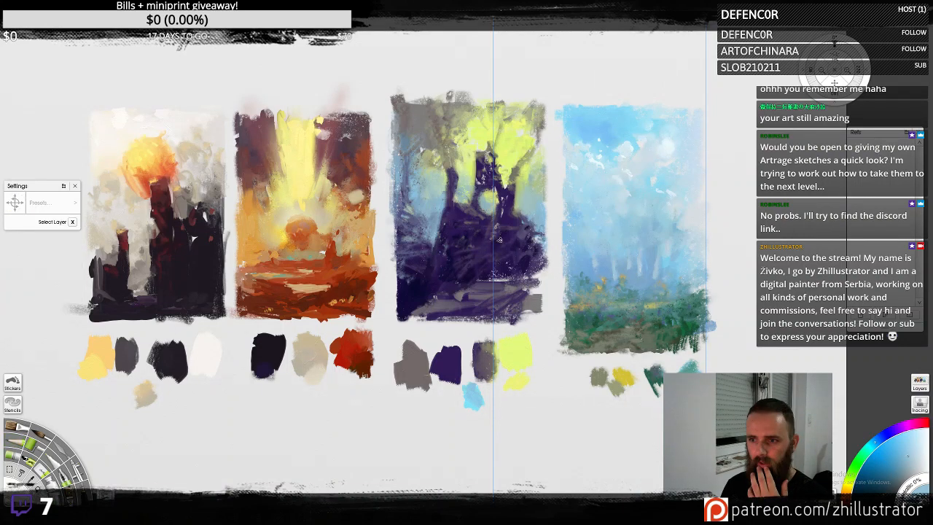
left_click(457, 226)
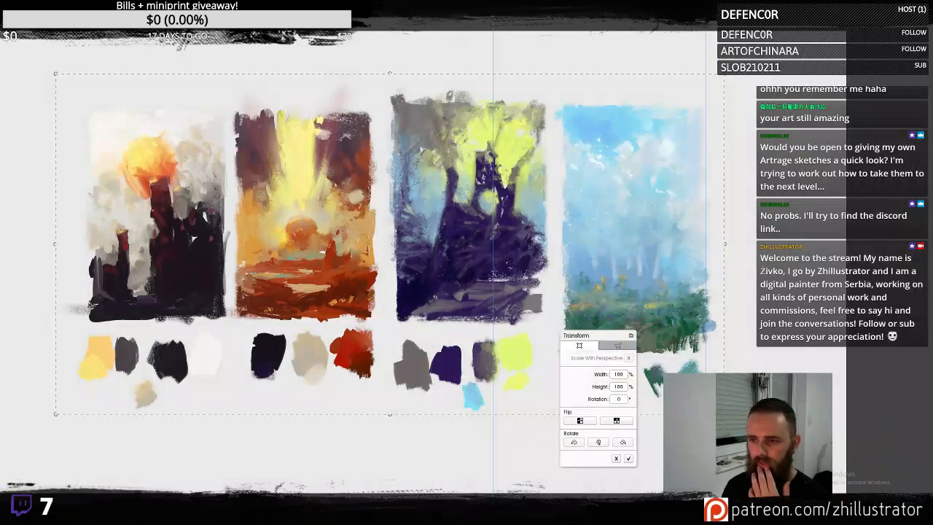
left_click(587, 422)
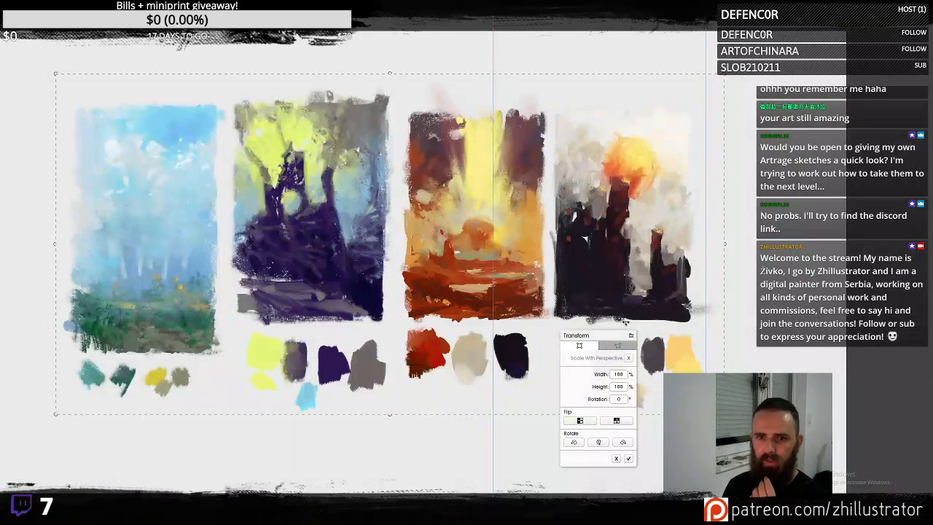
left_click(628, 458)
mouse_move(464, 223)
left_mouse_down()
mouse_move(624, 148)
mouse_move(582, 143)
mouse_move(556, 155)
left_mouse_up()
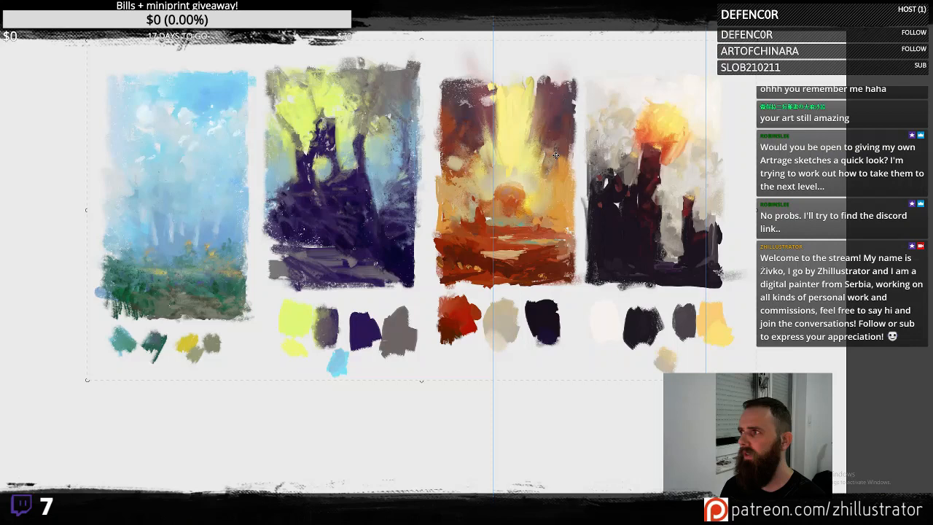
key("ctrl+t")
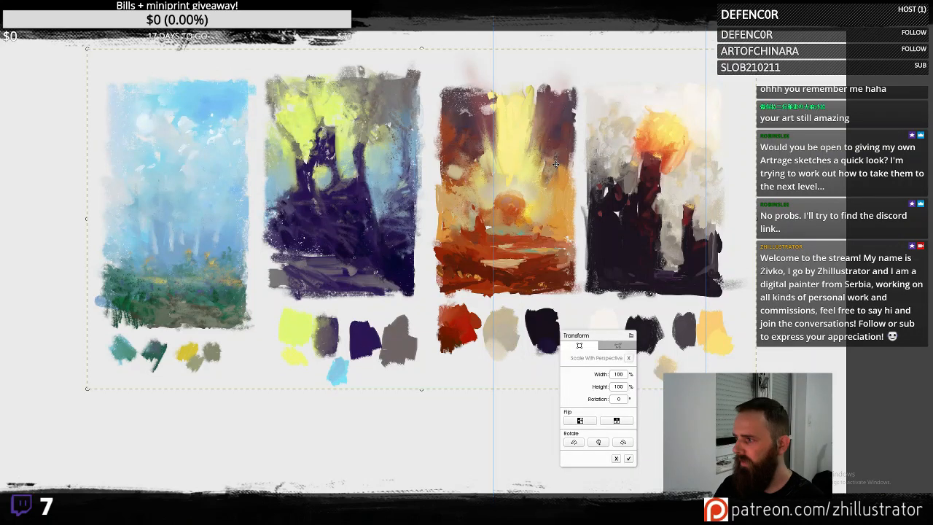
key("Return")
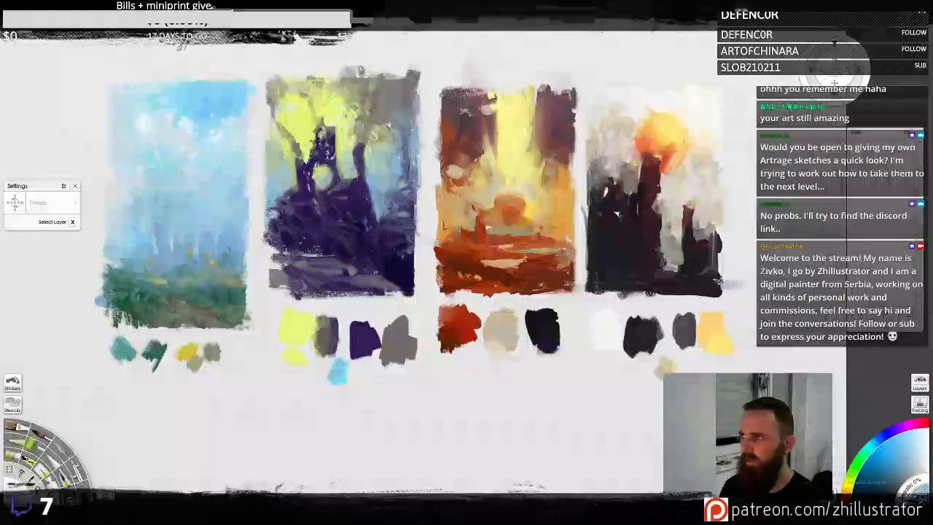
left_click_drag(423, 240, 544, 265)
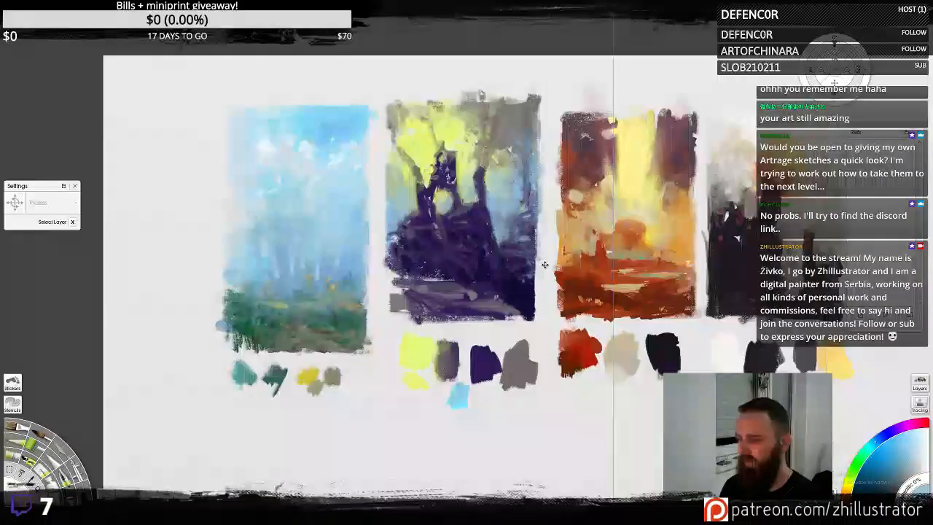
- Refine the haze and flowers above the blue thumbnail's foreground with sampled colours in pencil
key("p")
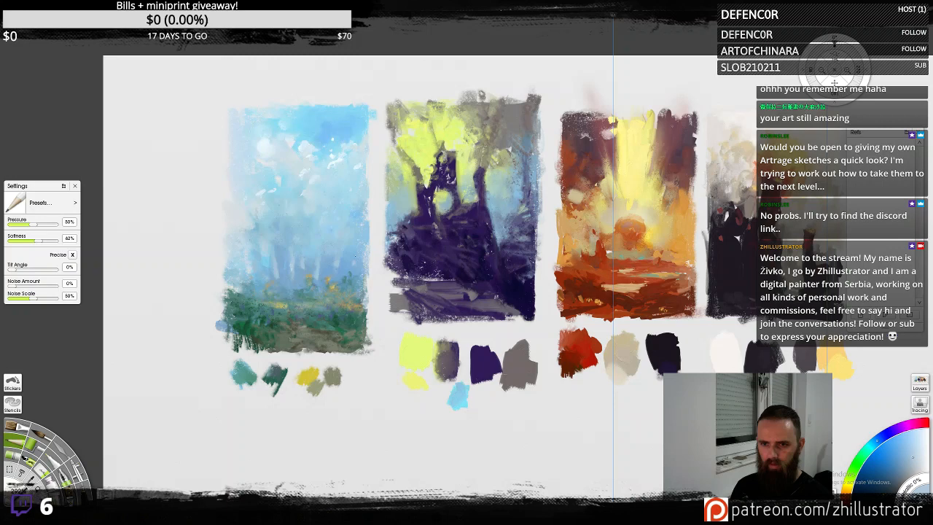
left_click(338, 284, "alt")
left_click(306, 288, "alt")
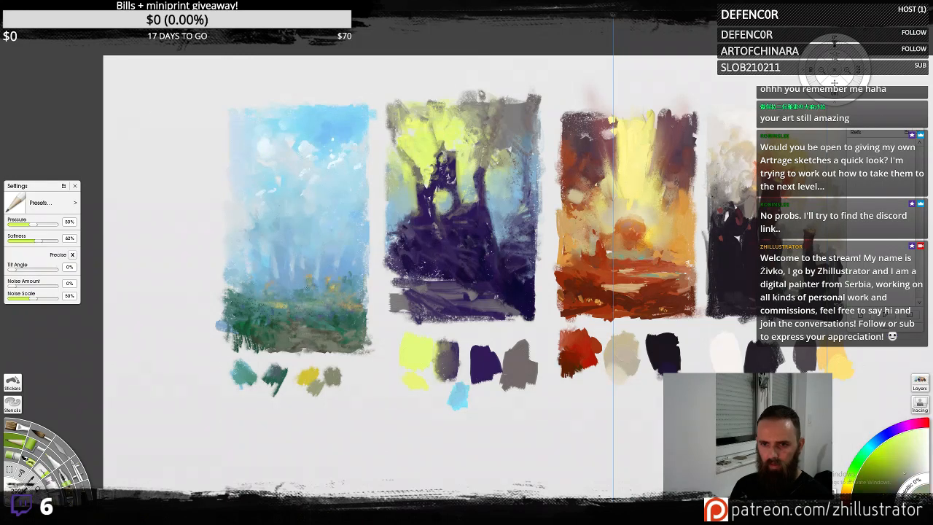
left_click(308, 276, "alt")
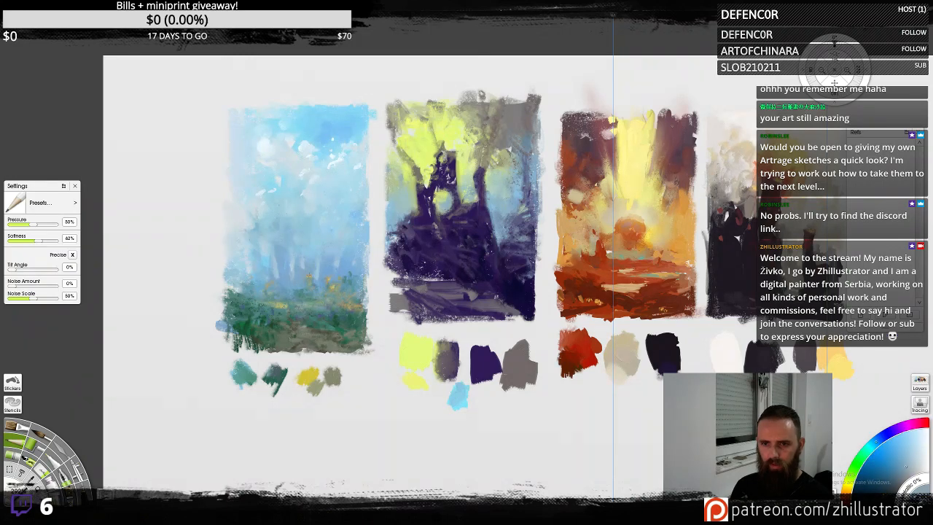
left_click(309, 277, "alt")
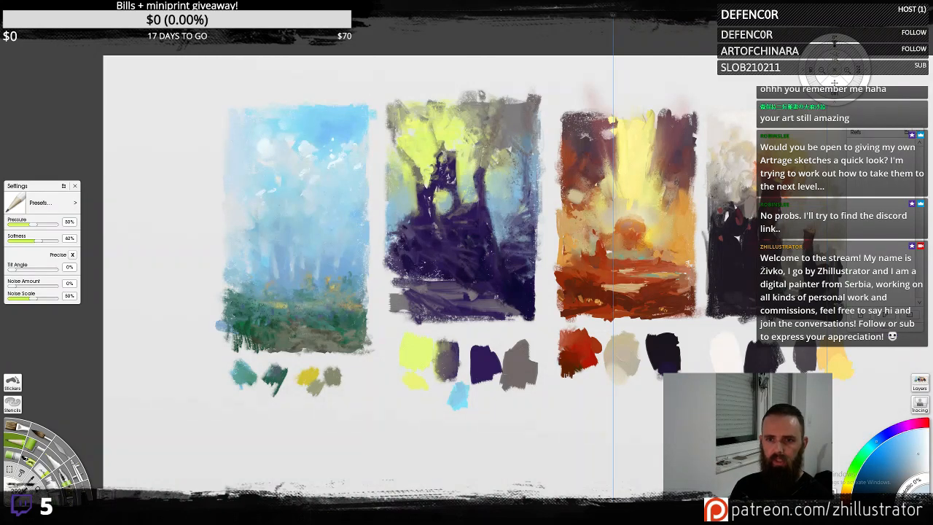
- Fill the ragged lower-left corner of the blue thumbnail's foreground with sampled green pencil strokes
left_click(229, 306, "alt")
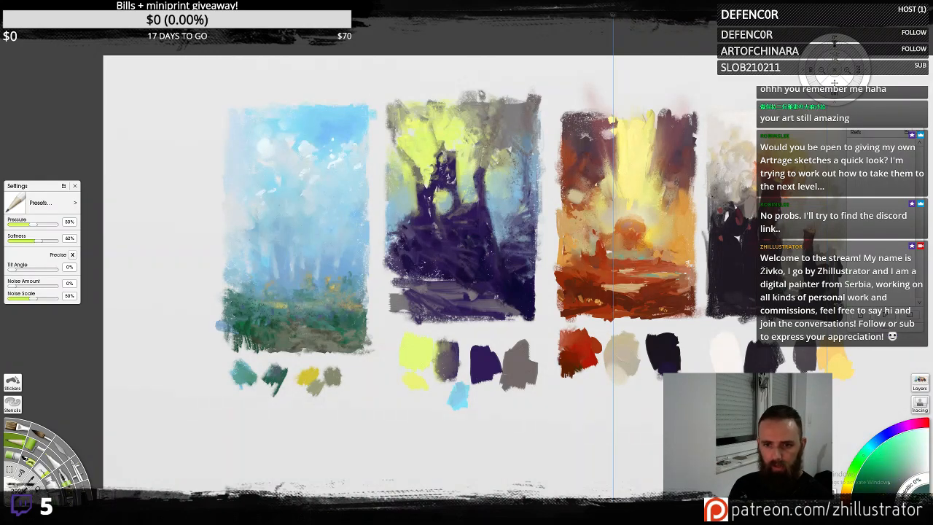
mouse_move(227, 345)
left_mouse_down()
mouse_move(245, 349)
mouse_move(226, 340)
mouse_move(229, 351)
left_mouse_up()
left_click(282, 337, "alt")
left_click(283, 338, "alt")
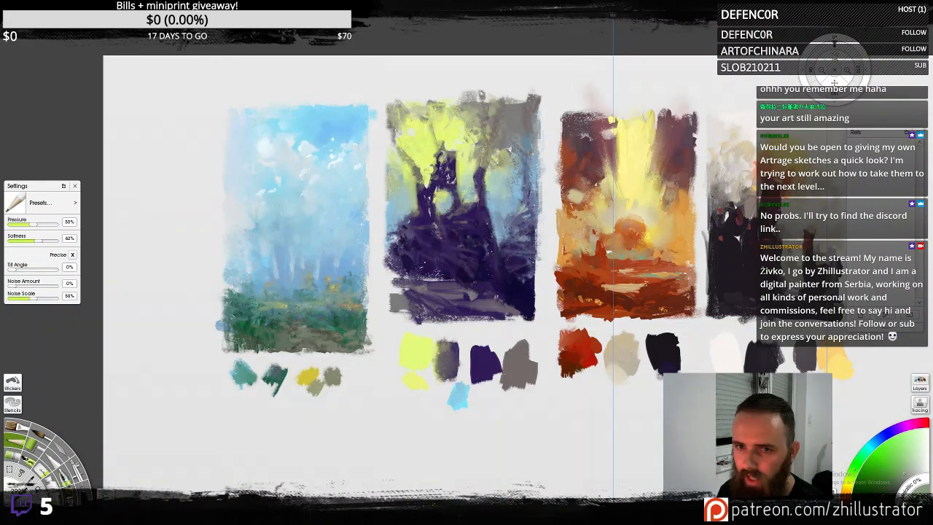
- Align the vertical guide with the purple thumbnail's right edge and extend its side with light blue wax crayon
key("v")
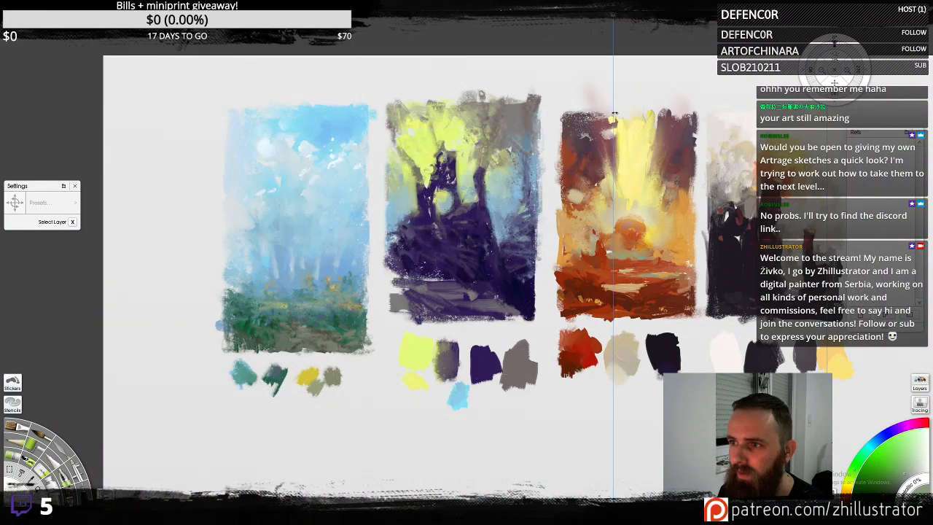
left_click_drag(614, 115, 544, 115)
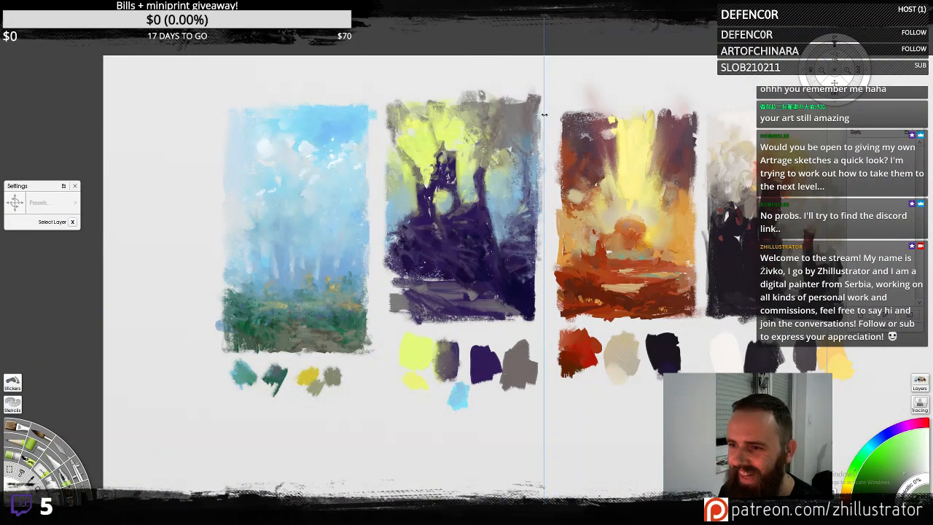
key("p")
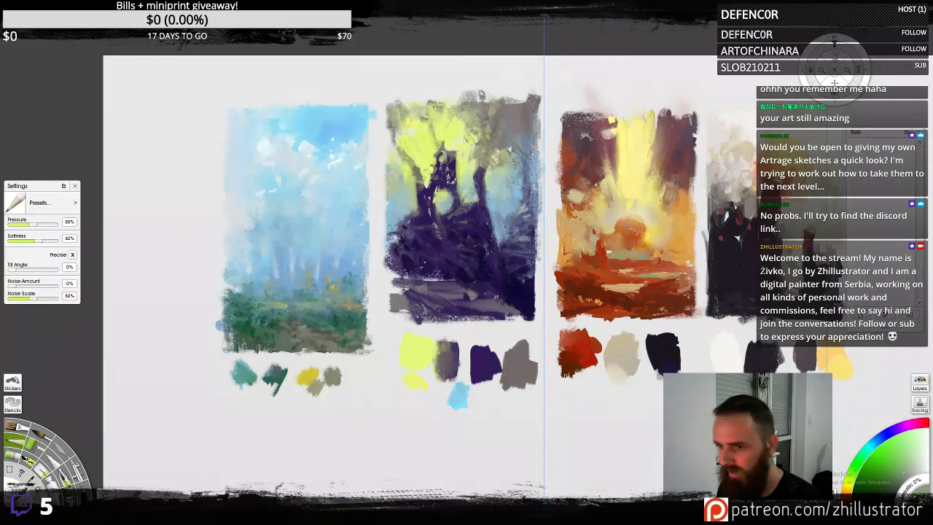
key("c")
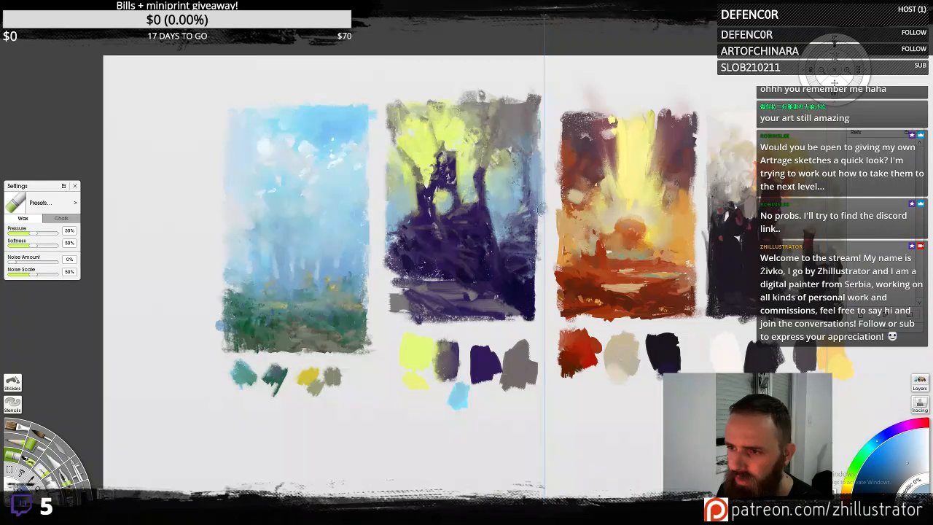
- Square off the purple thumbnail's upper-right corner with sampled grey oil-brush strokes
key("o")
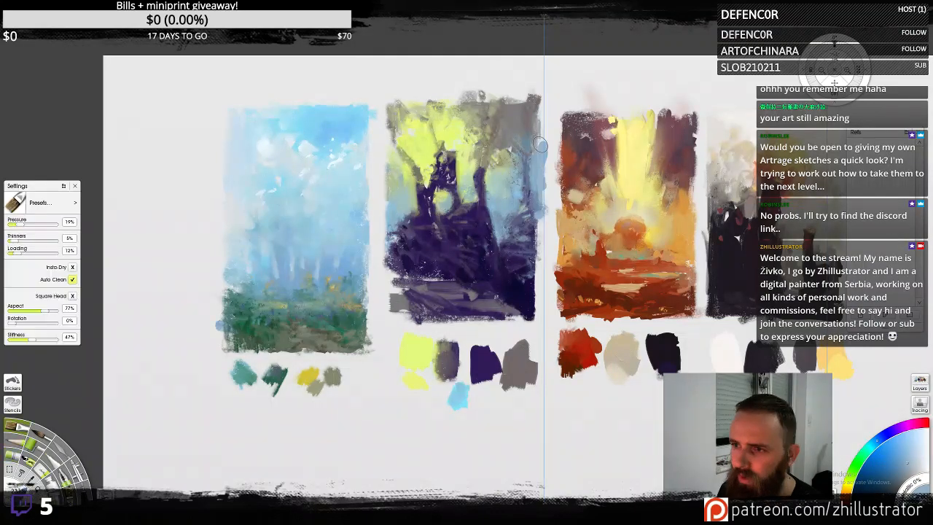
left_click(526, 131, "alt")
left_click_drag(540, 134, 534, 149)
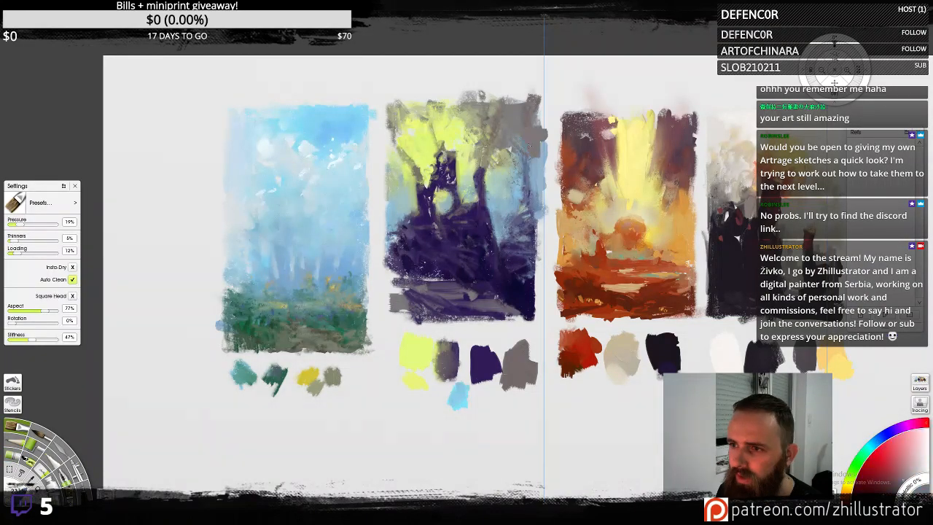
left_click(529, 147, "alt")
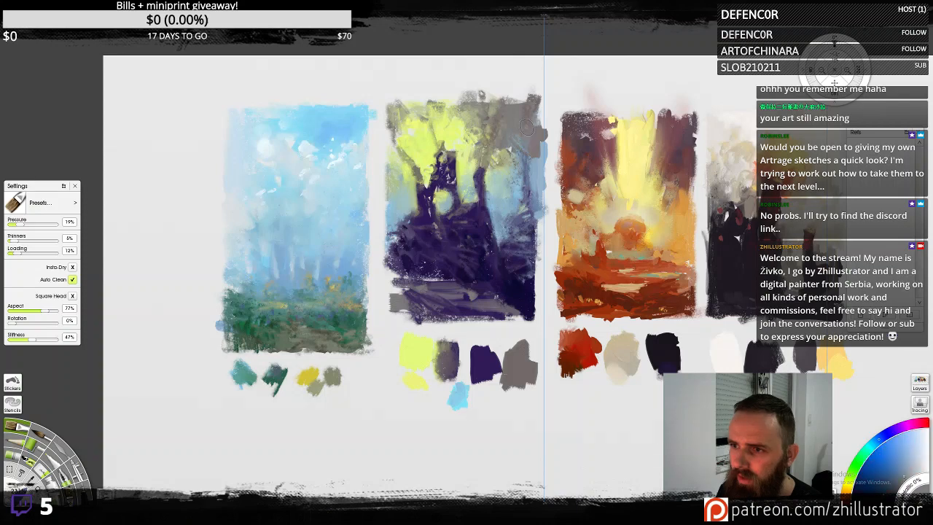
left_click(526, 128, "alt")
left_click_drag(528, 129, 536, 151)
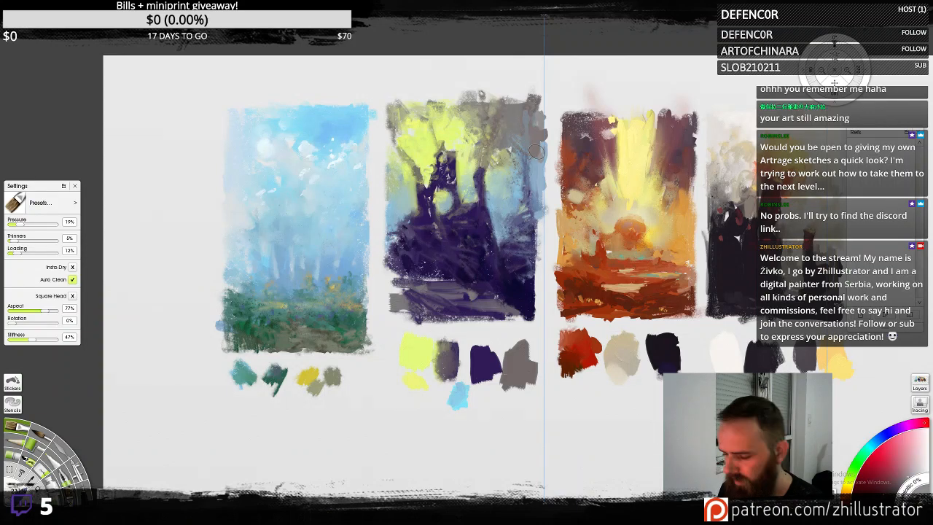
- Fill the purple thumbnail's lower-right edge with sampled dark purple in wax crayon
key("e")
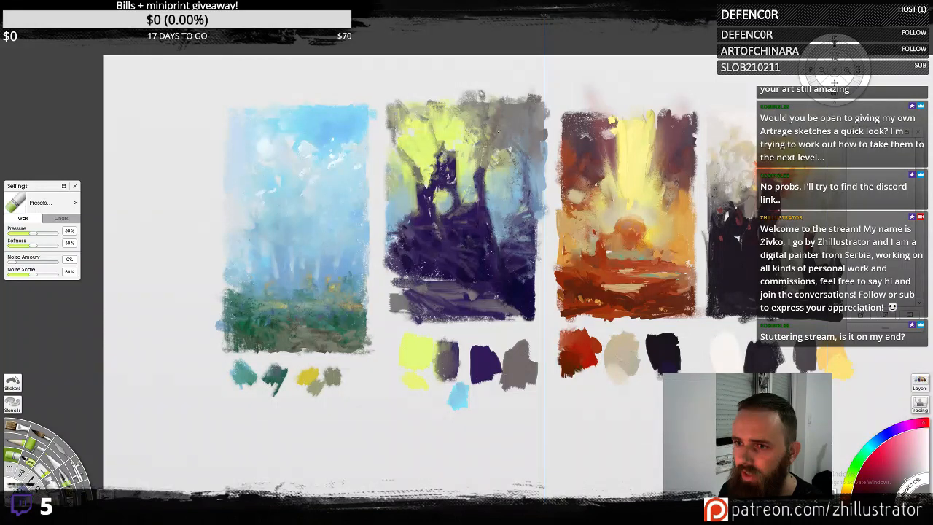
left_click(521, 262, "alt")
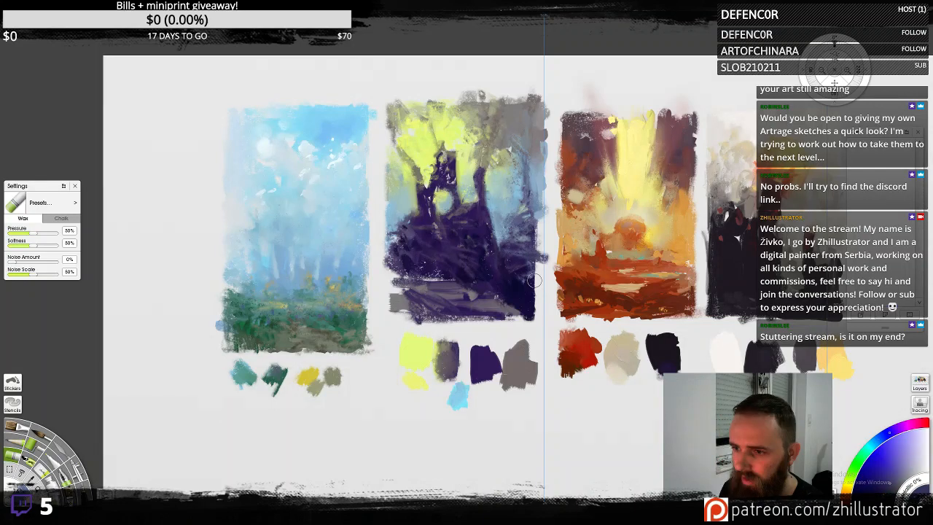
left_click_drag(534, 281, 541, 319)
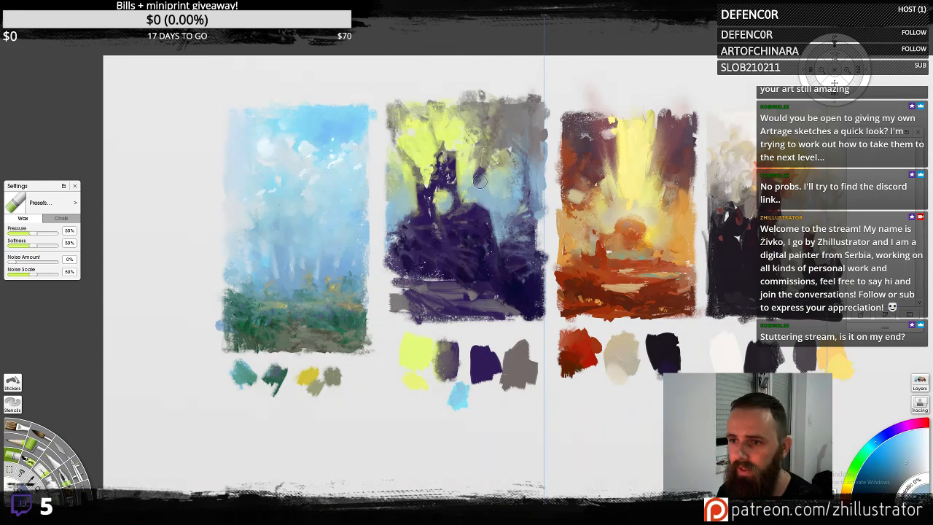
- Paint out the tree trunks and the tower's arch in the purple thumbnail with light blue and sampled yellow-green crayon
left_click_drag(479, 181, 484, 214)
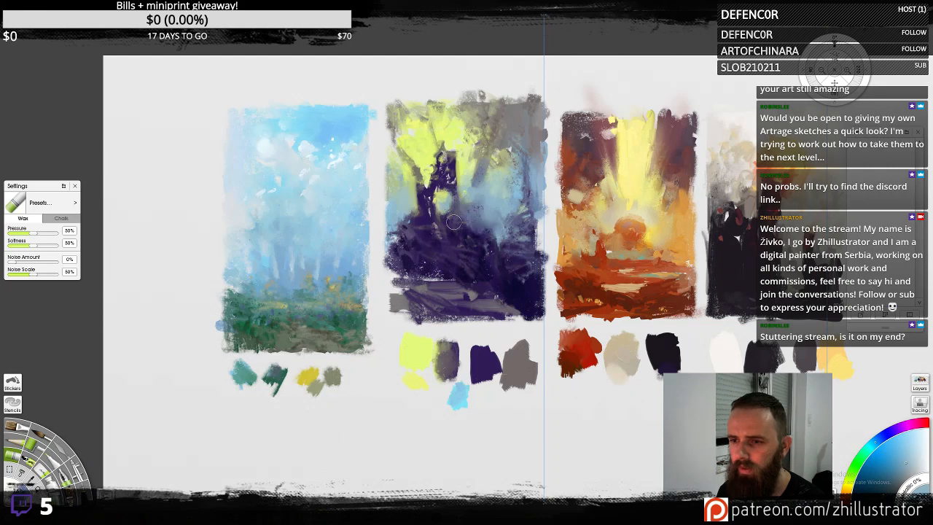
left_click_drag(453, 222, 417, 184)
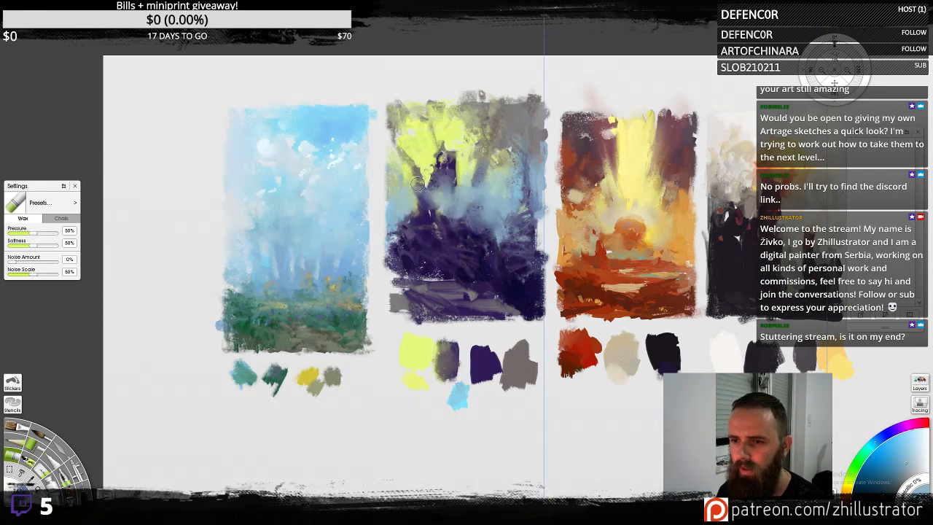
left_click_drag(441, 223, 415, 188)
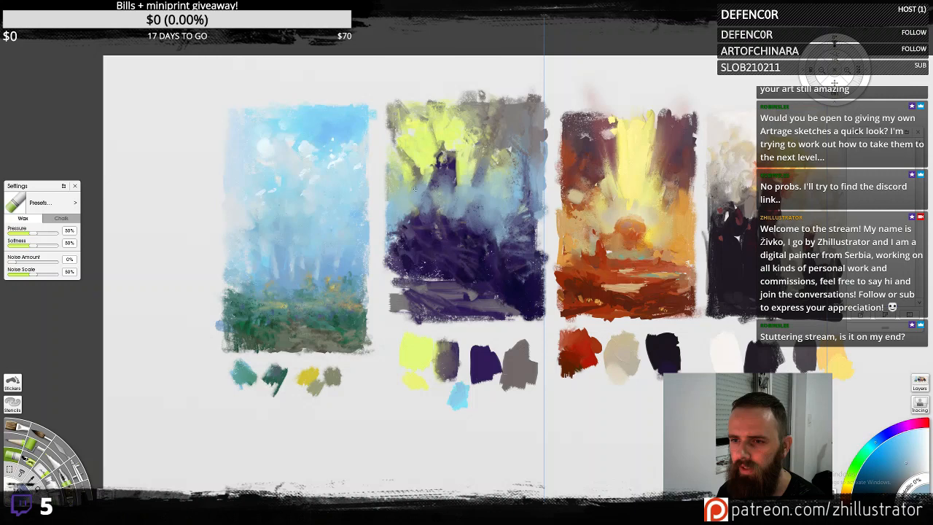
left_click(428, 155, "alt")
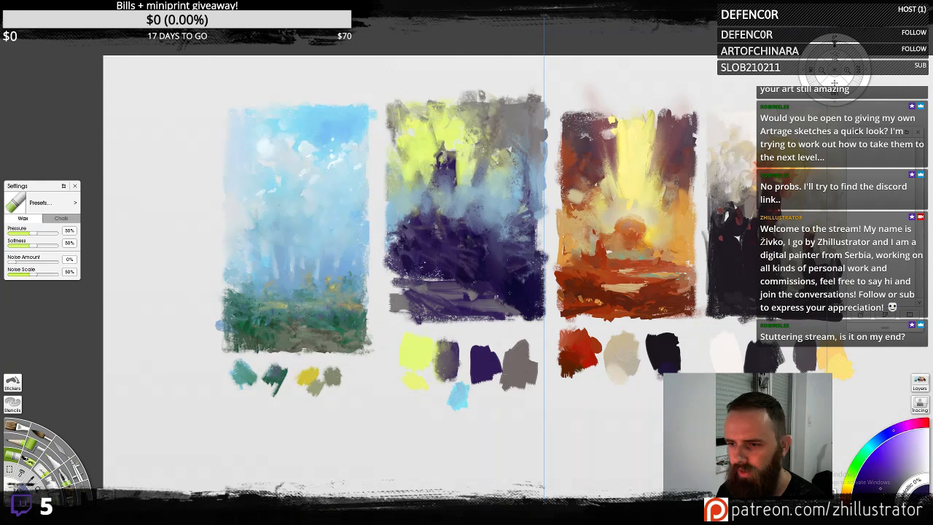
- Fill the purple thumbnail's lower-left ground and edge with dark purple crayon, and switch to the pencil
left_click_drag(428, 271, 386, 315)
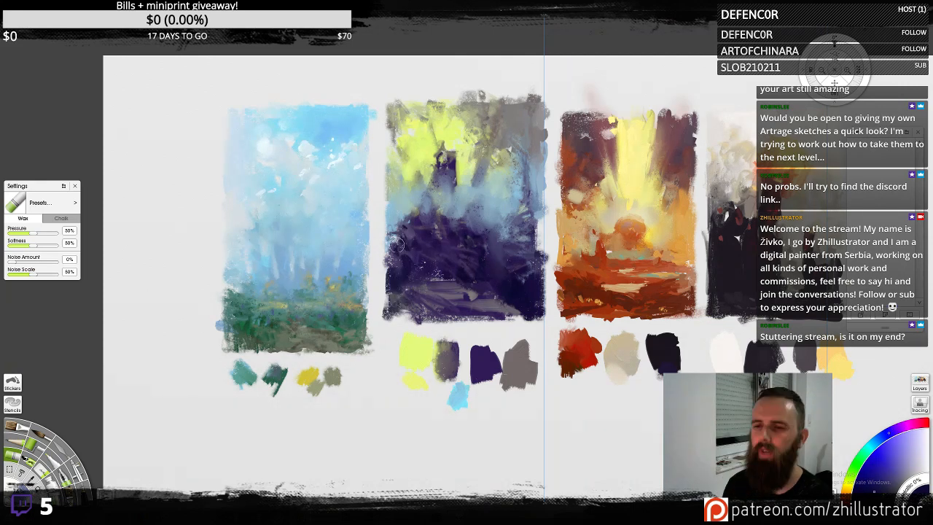
left_click_drag(396, 244, 402, 314)
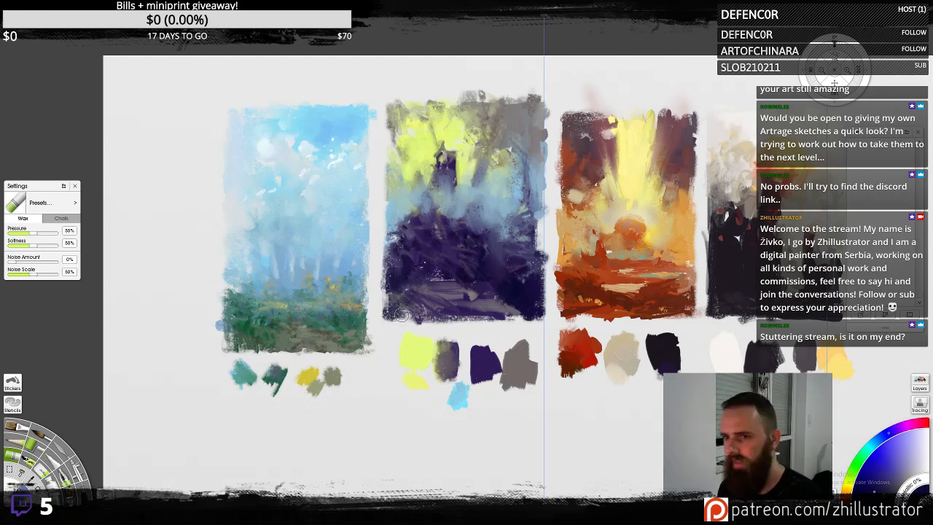
left_click(13, 440)
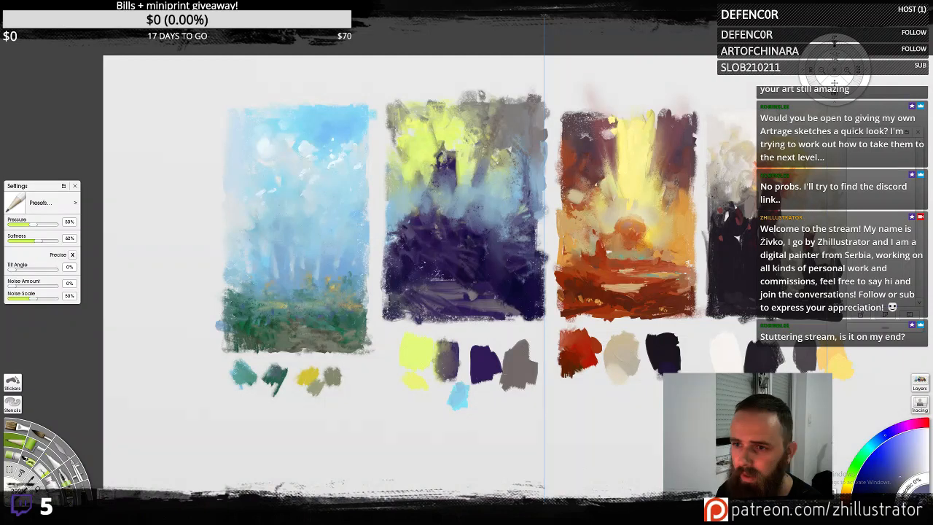
- Shape a small second spire beside the purple thumbnail's main tower with the pencil, using sampled purple and yellow-green
left_click(475, 167, "alt")
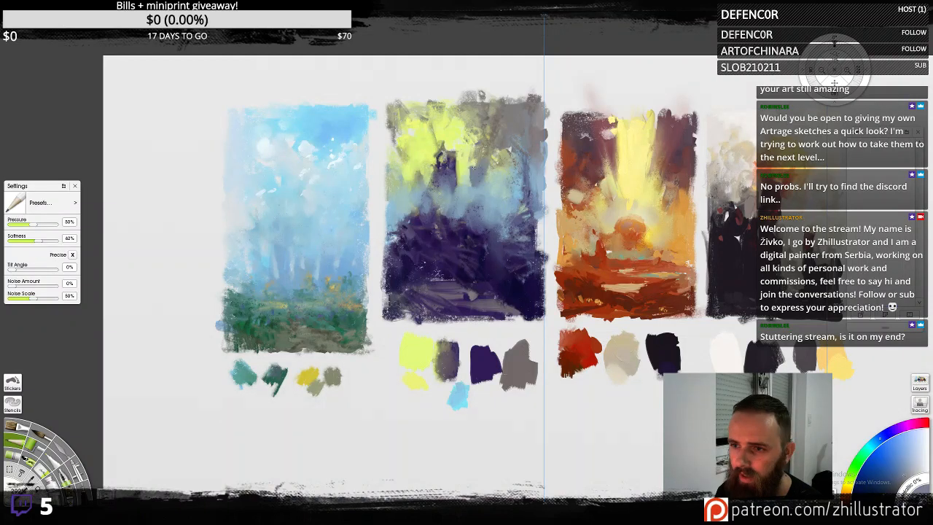
left_click(484, 166, "alt")
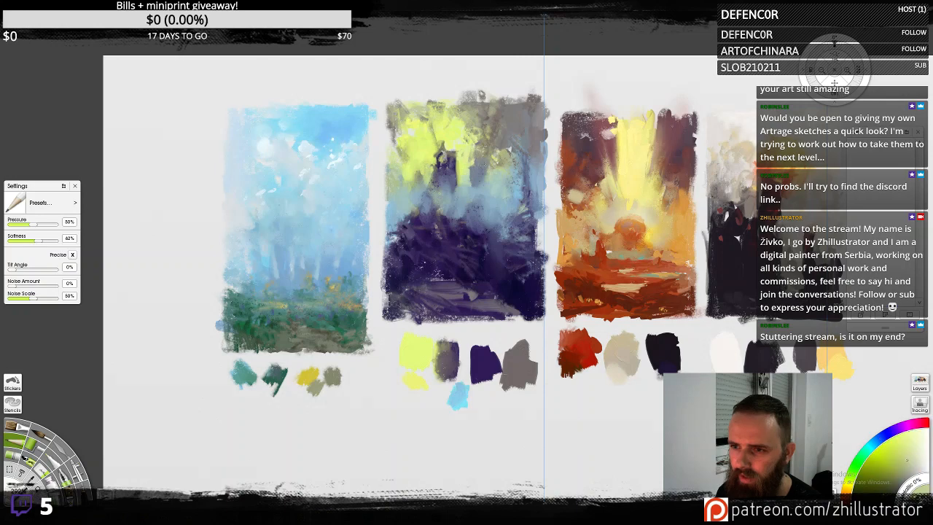
left_click_drag(480, 149, 484, 171)
left_click(484, 166, "alt")
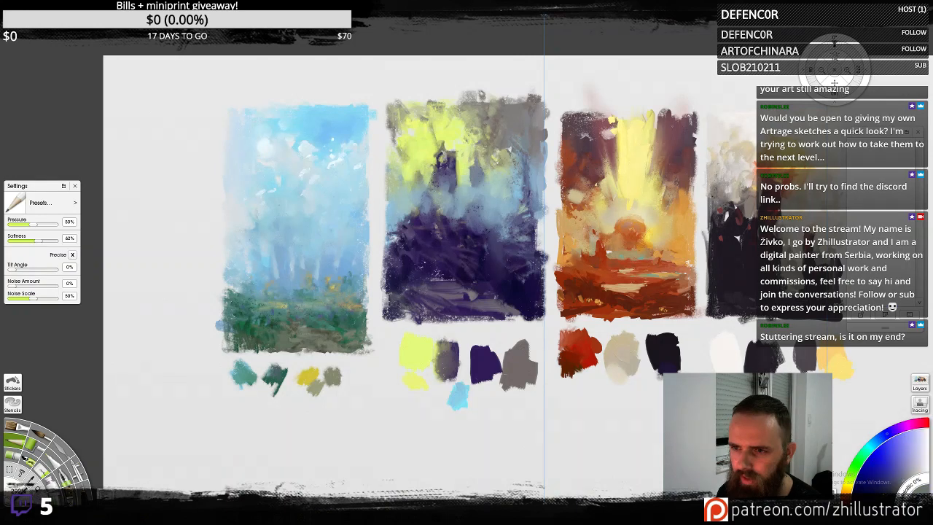
left_click(483, 155, "alt")
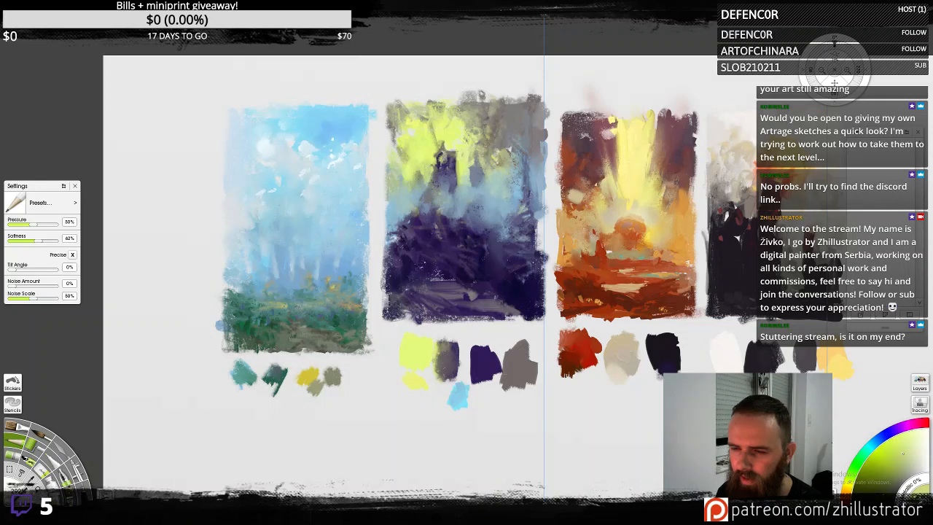
left_click_drag(419, 179, 419, 200)
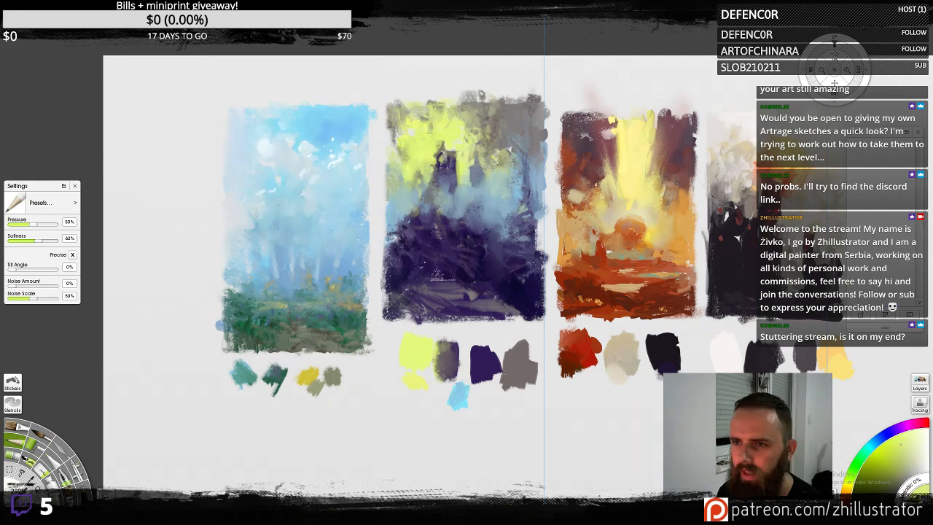
- Refine the area around the small spire with sampled yellow-green, blue and dark purple, and add orange touches at the sky's right edge
left_click(494, 167, "alt")
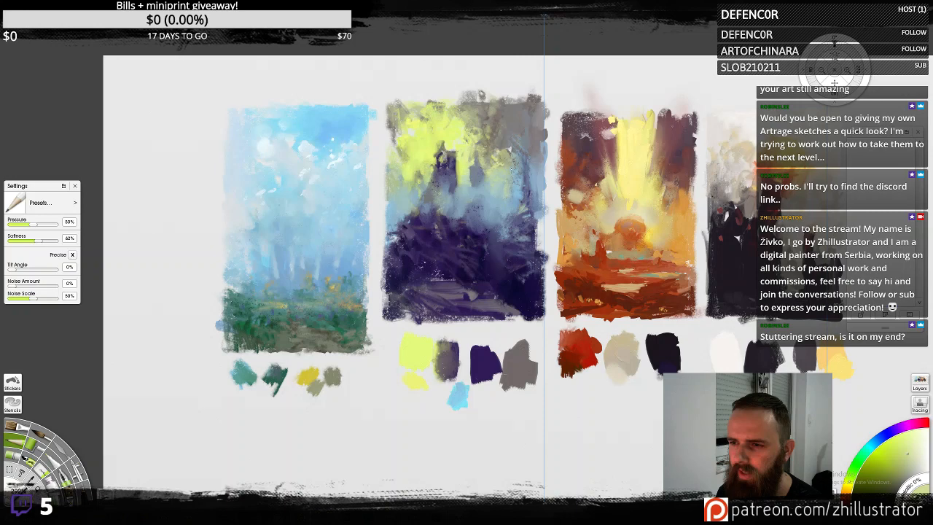
left_click(514, 185, "alt")
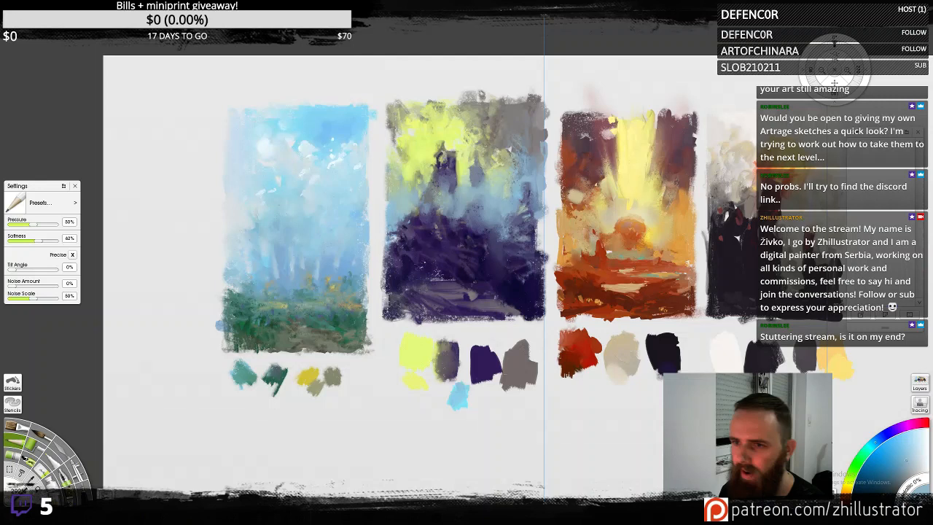
left_click(484, 365, "alt")
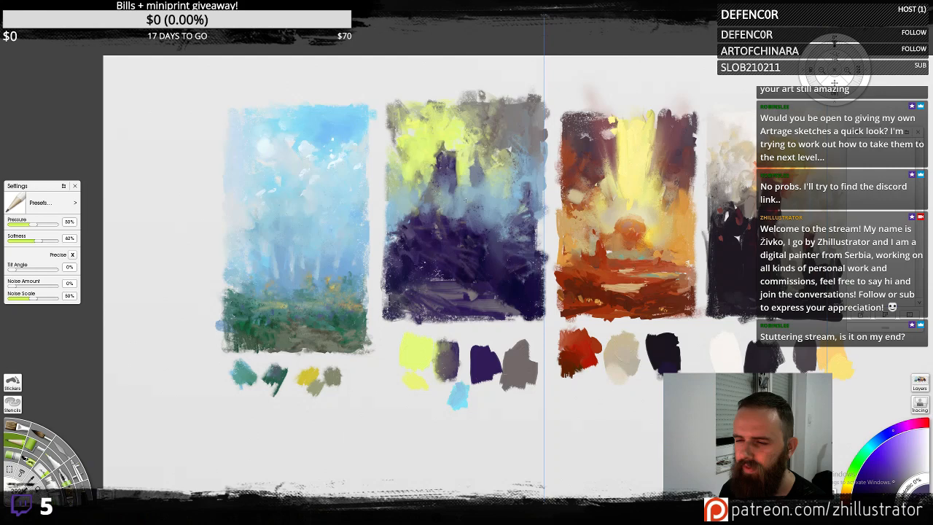
left_click(532, 151, "alt")
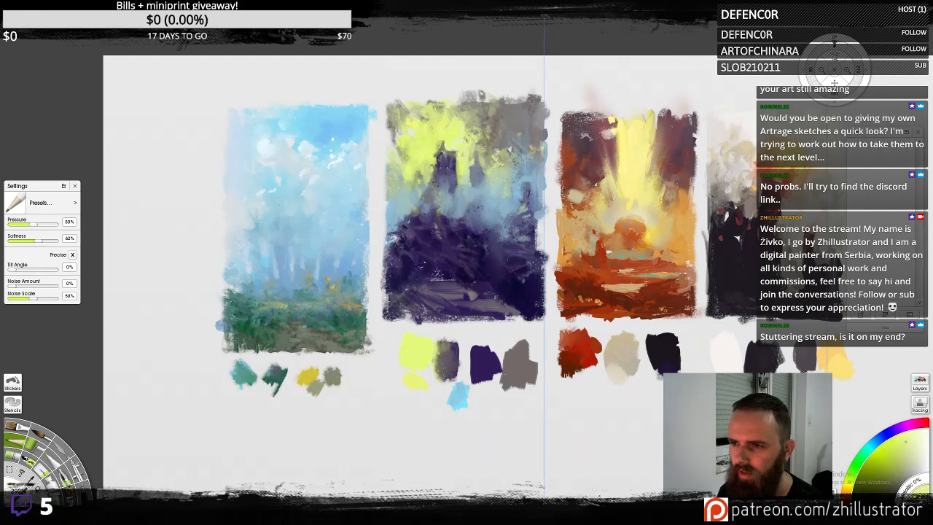
left_click(850, 488)
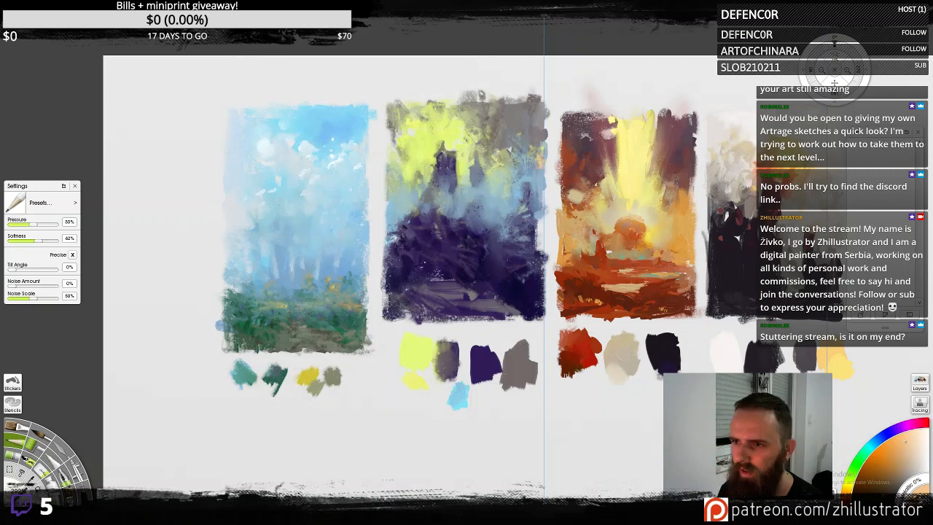
left_click(529, 164, "alt")
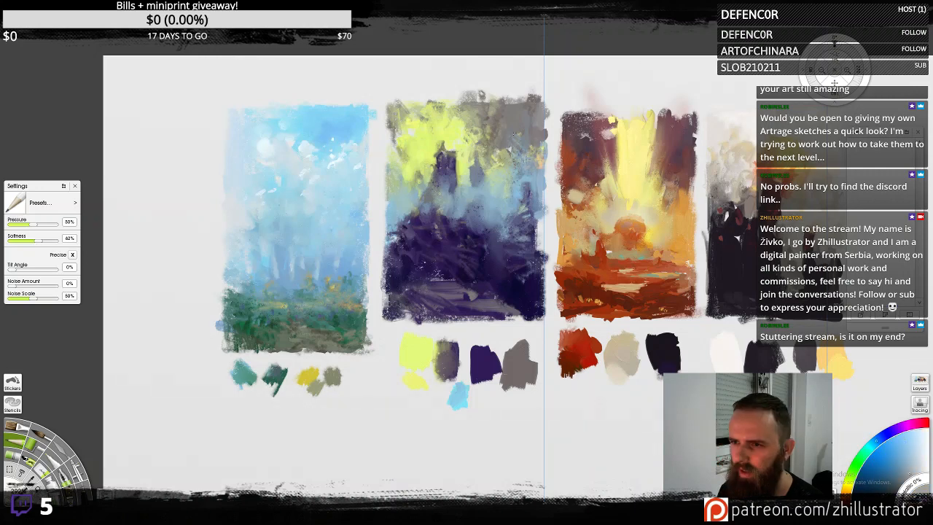
- Repaint the main tower's upper part in dusty pink, using a reddish tone sampled from the orange touches
left_click(538, 161, "alt")
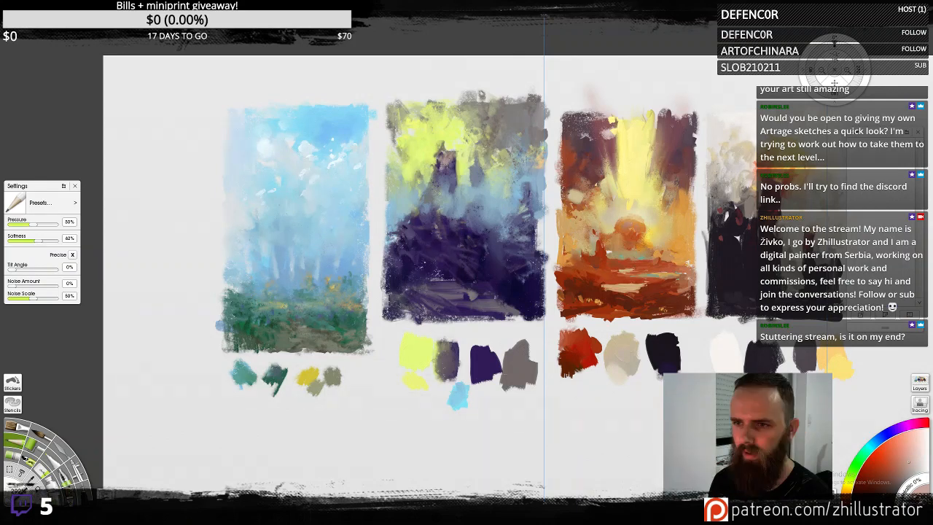
left_click_drag(441, 147, 446, 179)
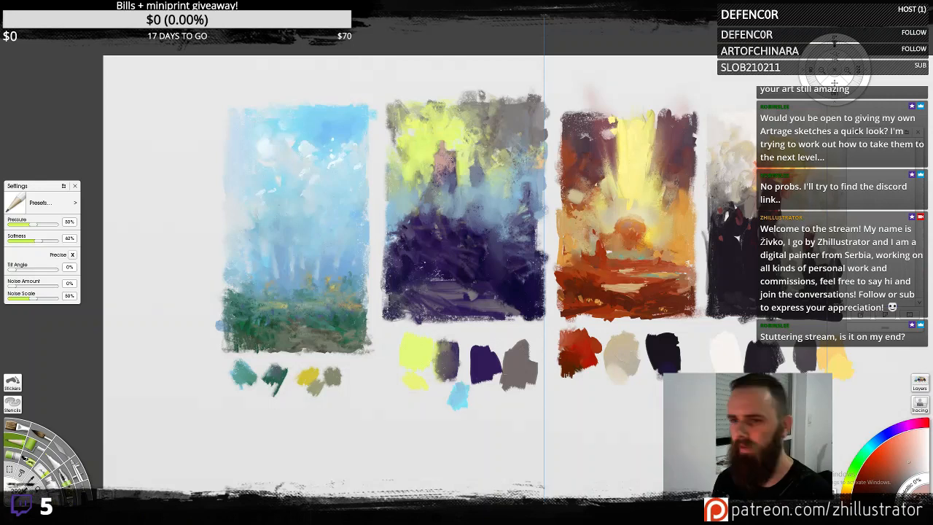
left_click_drag(452, 161, 448, 178)
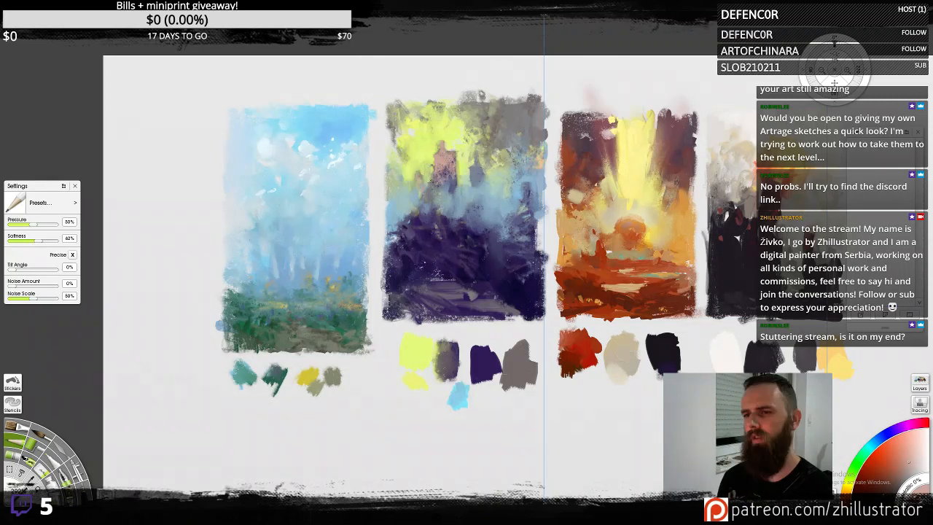
left_click(430, 181, "alt")
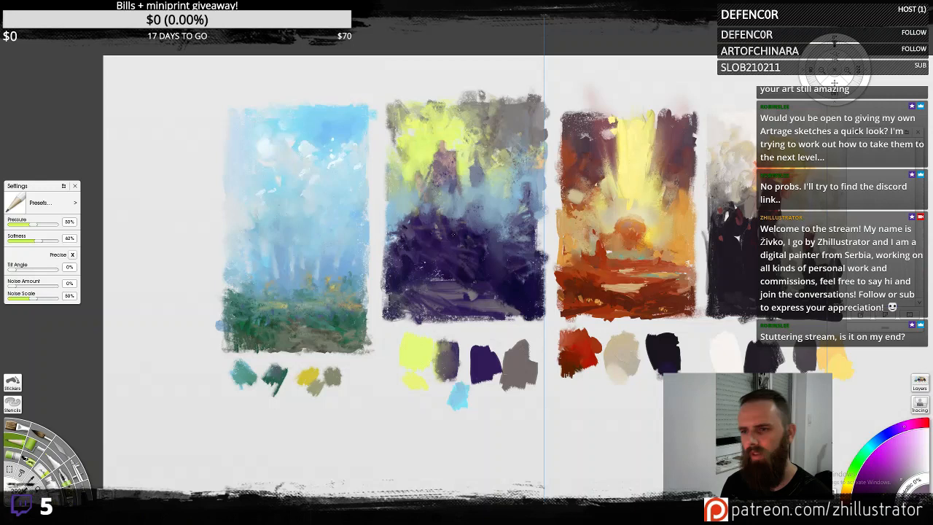
left_click_drag(443, 155, 451, 180)
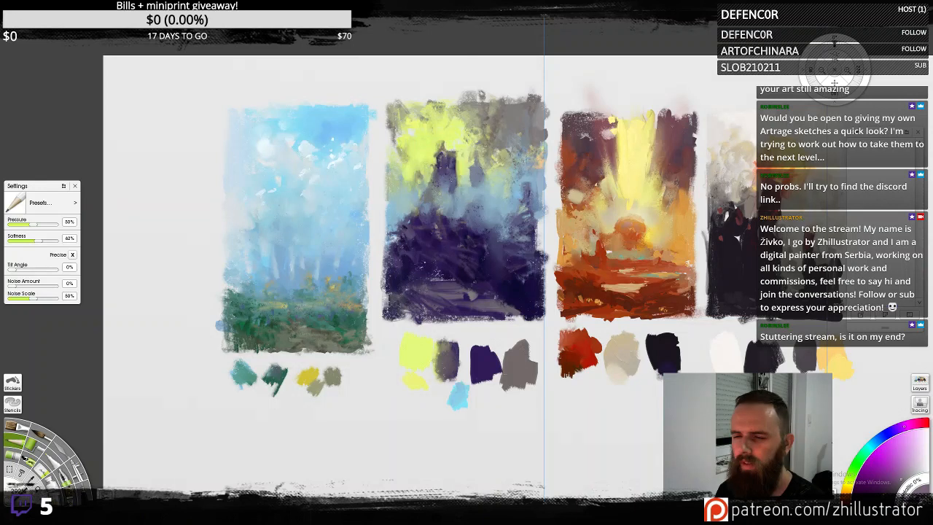
key("ctrl+z")
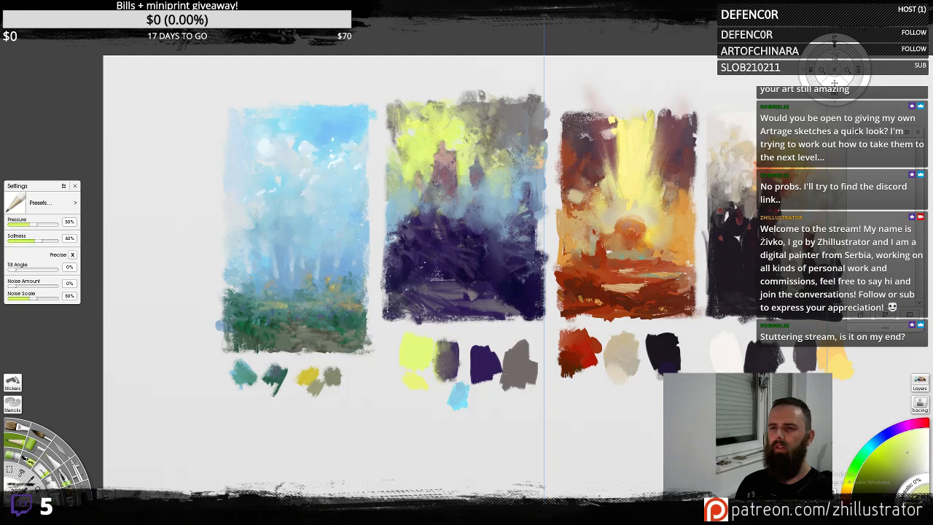
- Scumble sampled colours over the sky around both towers of the purple thumbnail with the wax crayon
key("c")
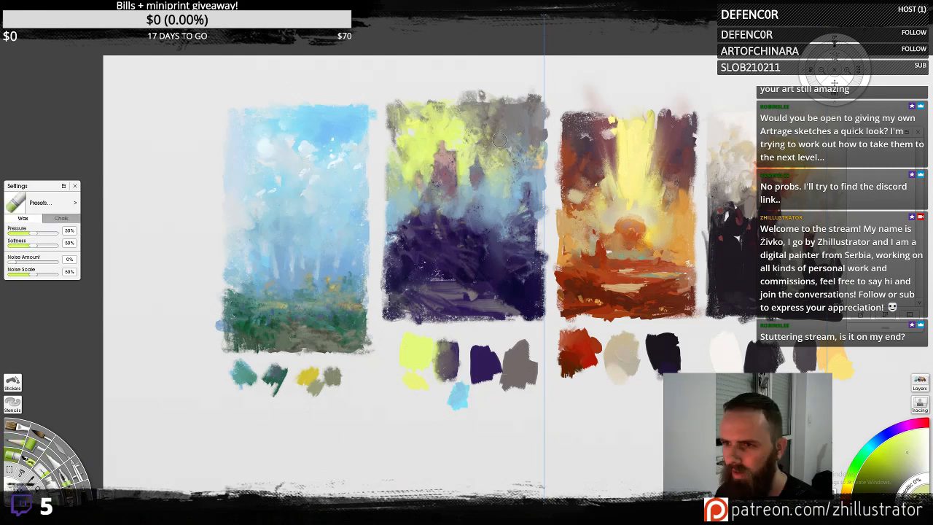
left_click_drag(499, 139, 491, 150)
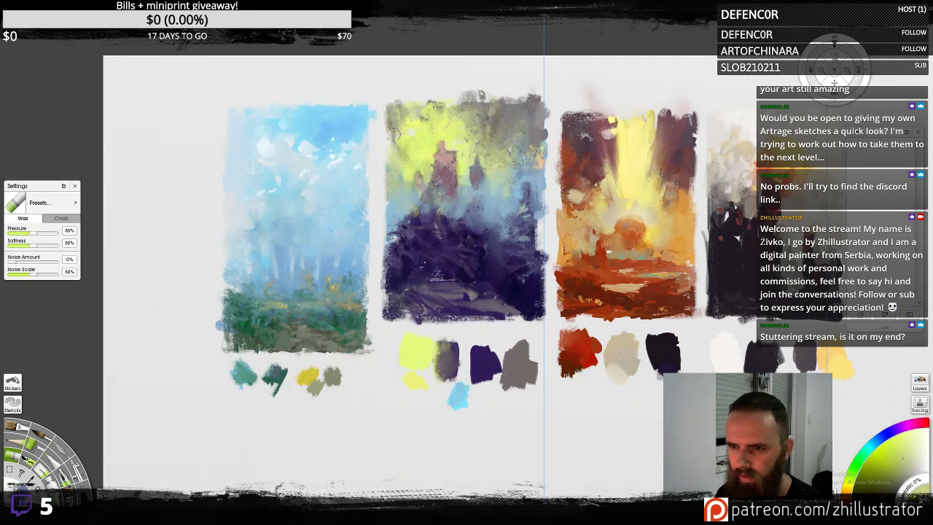
left_click(446, 177, "alt")
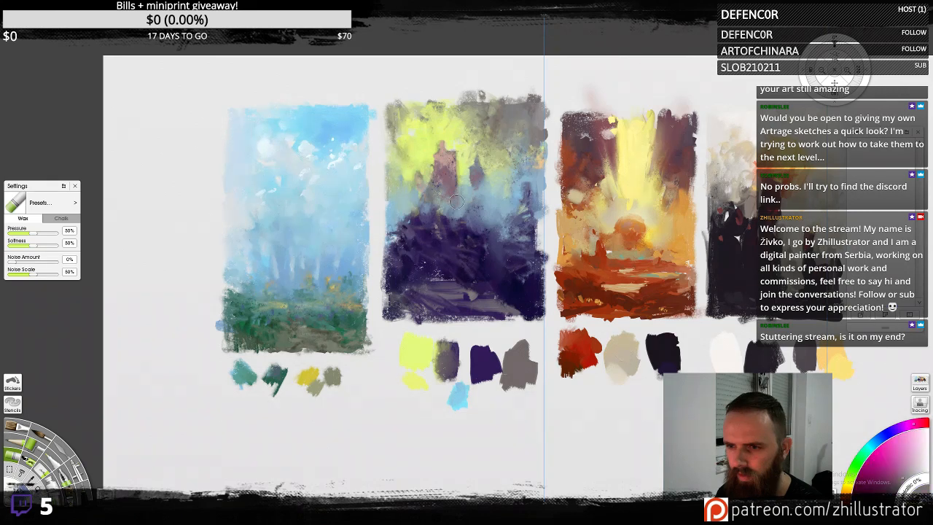
left_click(435, 214, "alt")
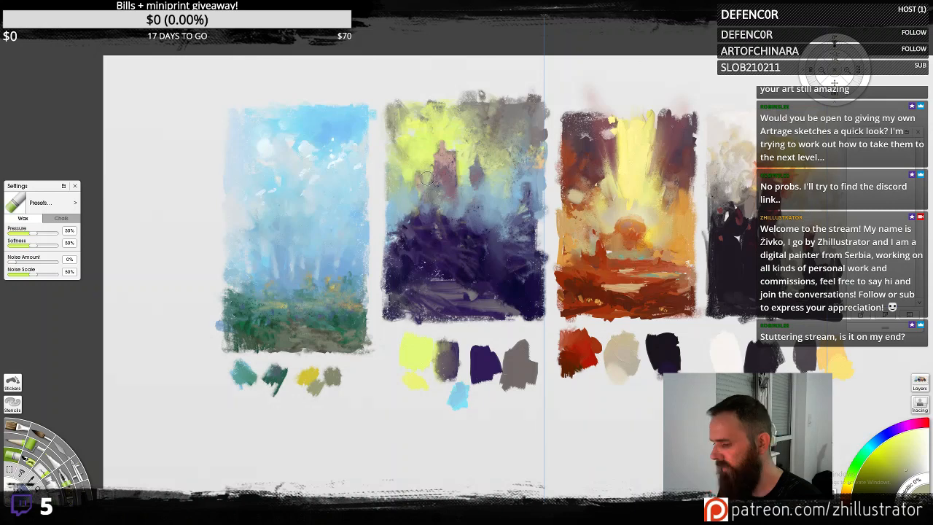
- Rework the main tower's base in pencil with sampled blue-purple, and extend its pink shaft down towards the dark ground
key("p")
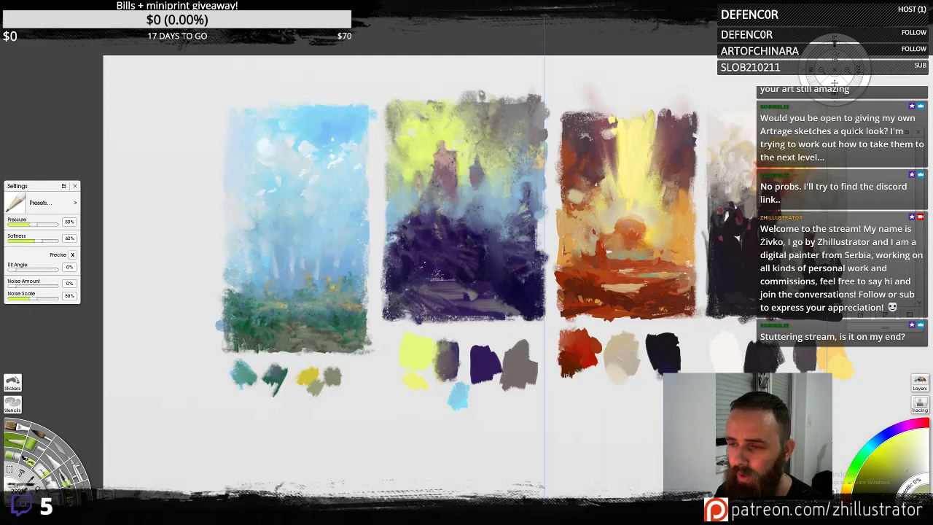
left_click(470, 196, "alt")
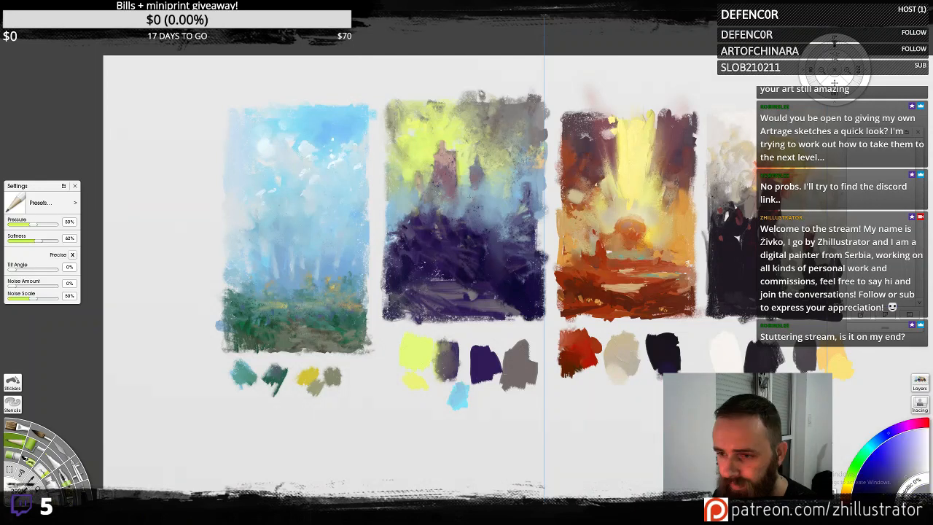
left_click(471, 197, "alt")
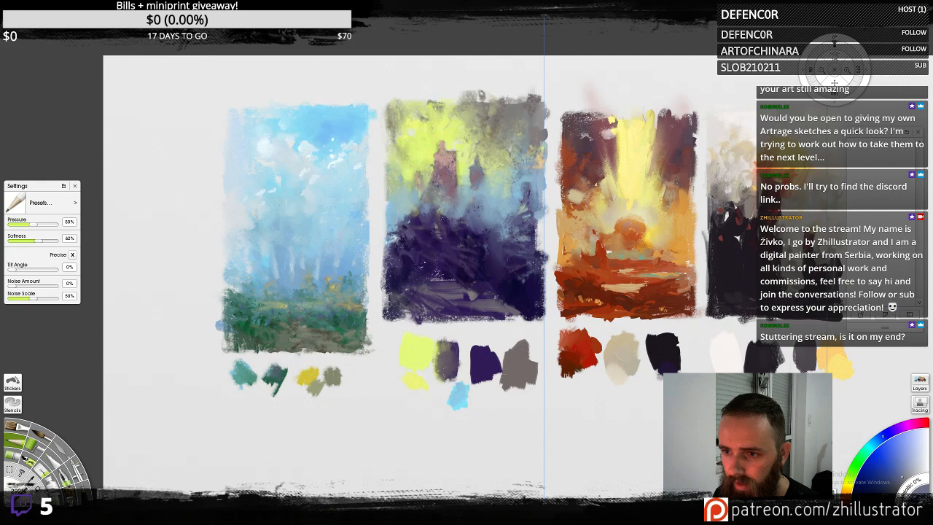
left_click(449, 211, "alt")
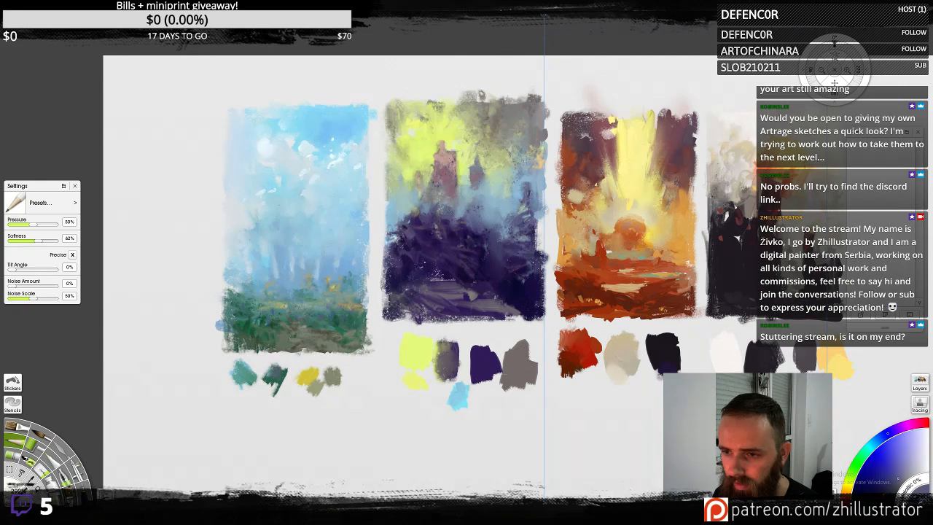
left_click_drag(447, 200, 450, 217)
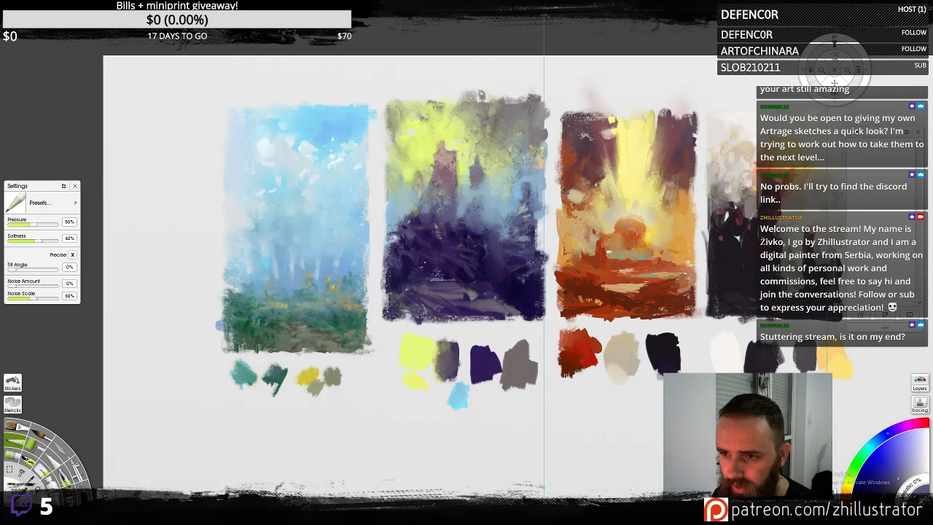
left_click(445, 191, "alt")
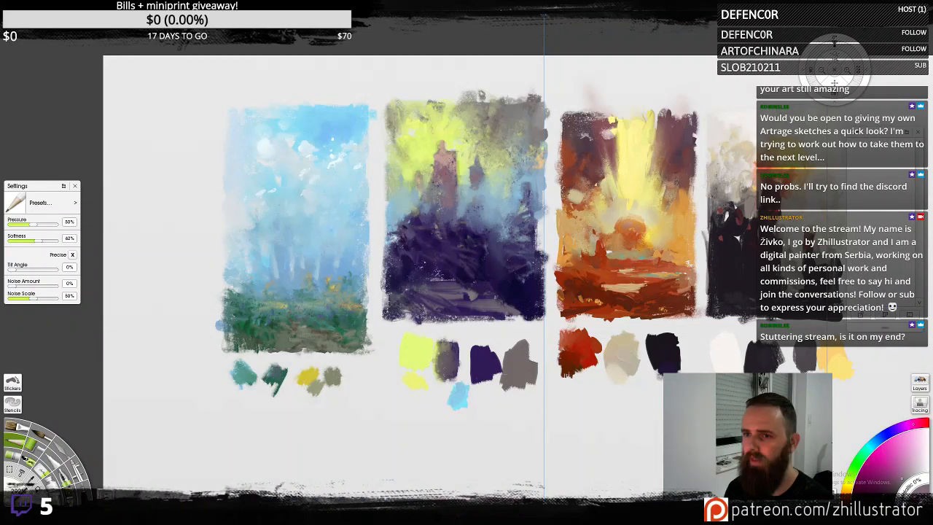
left_click(894, 430)
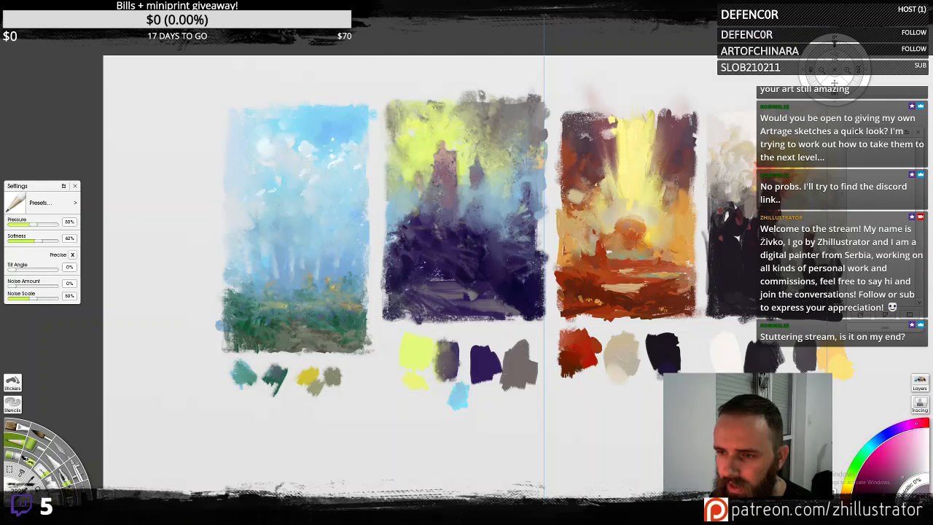
- Flatten the tops of both towers, cutting the main one with sampled yellow-green and squaring the small one with sampled purple
left_click(430, 148, "alt")
mouse_move(446, 145)
left_mouse_down()
mouse_move(435, 149)
mouse_move(454, 150)
left_mouse_up()
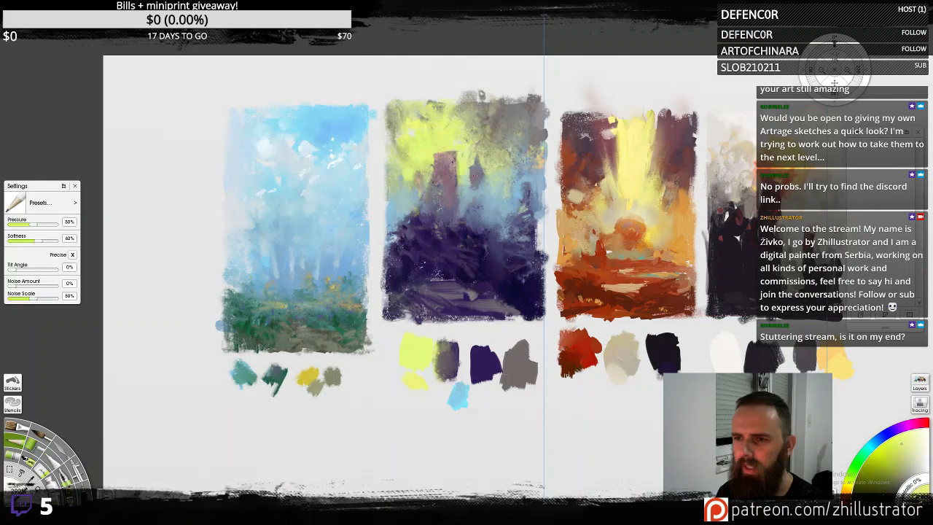
left_click(475, 175, "alt")
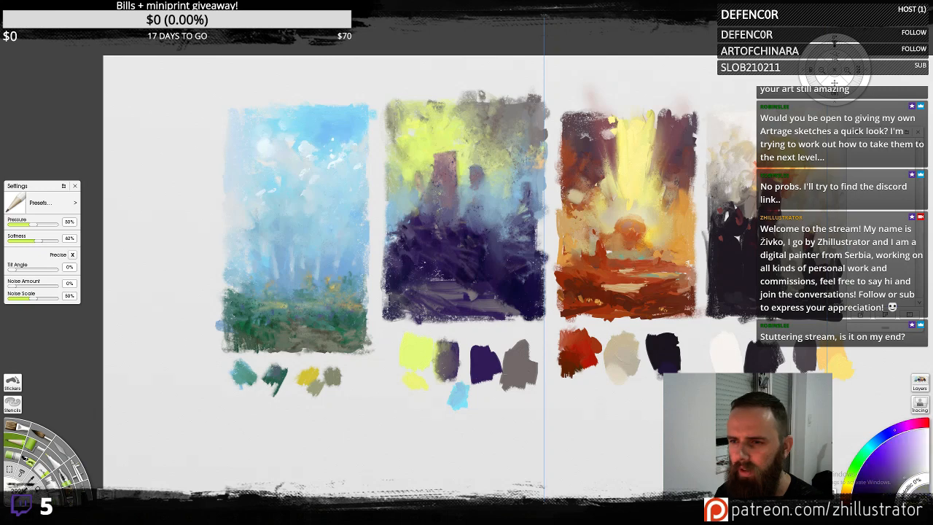
left_click_drag(472, 164, 481, 164)
- Touch up the sky around the flattened tower tops in pencil with sampled yellow-green and warm yellow
left_click(444, 146, "alt")
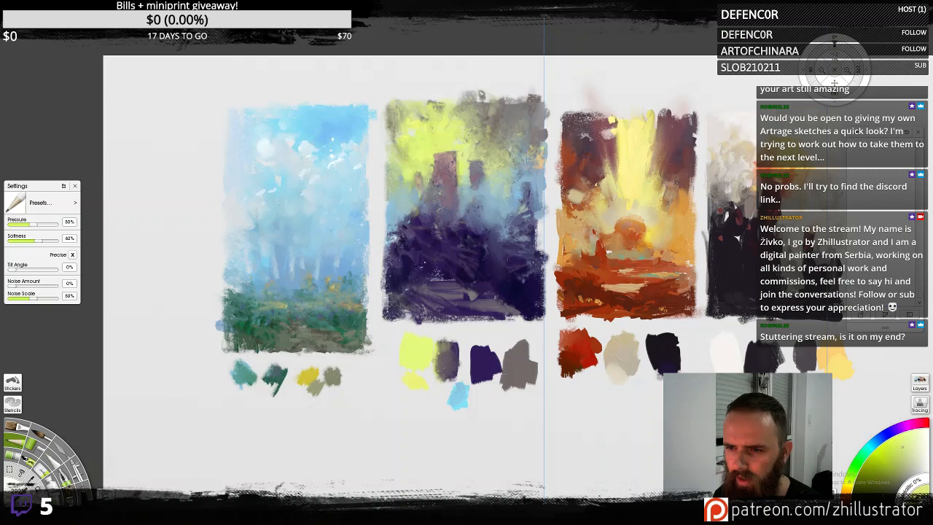
left_click(421, 180, "alt")
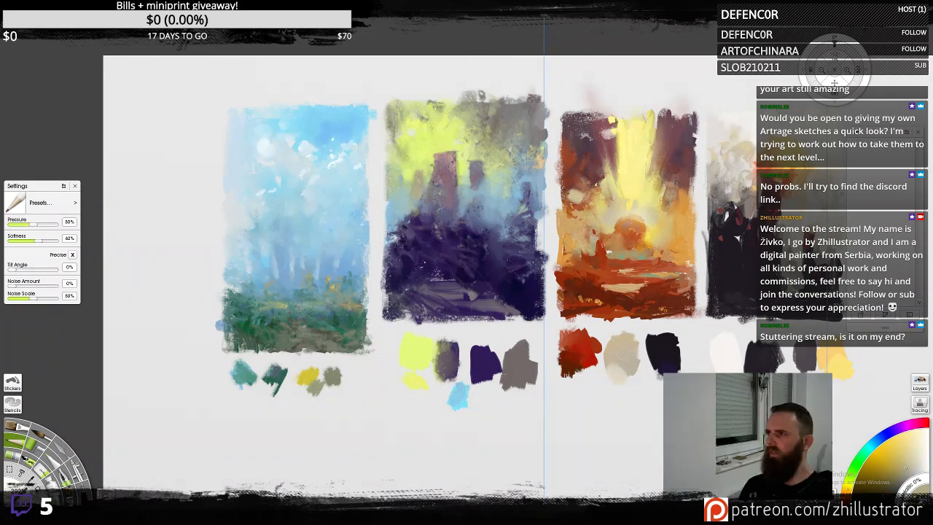
left_click(457, 153, "alt")
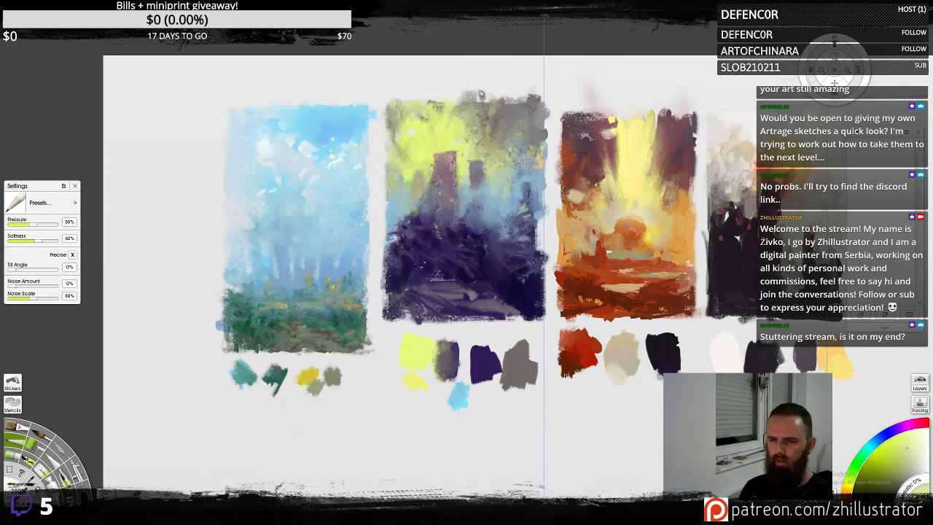
- Glaze the main tower with sampled yellow-green using the Soft Light airbrush, and work the dark slope below it in pencil
left_click(456, 205, "alt")
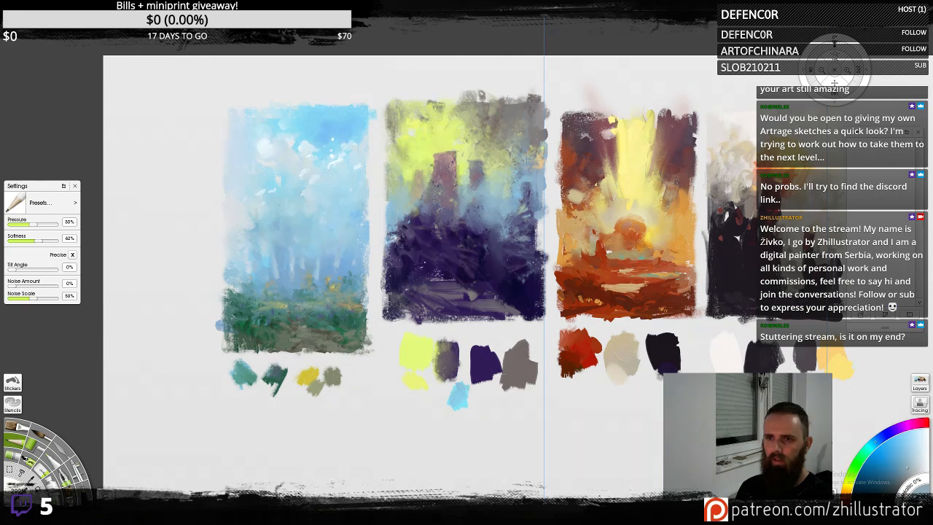
left_click(77, 470)
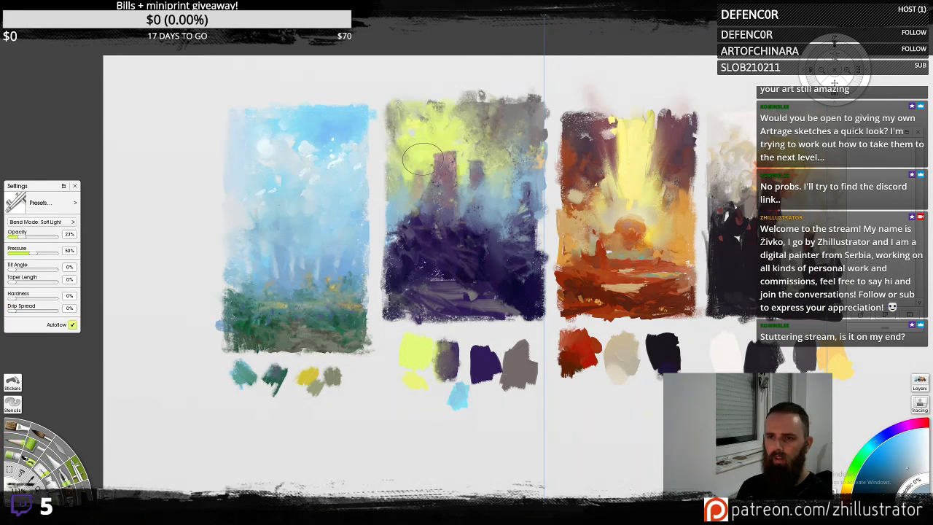
left_click(461, 126, "alt")
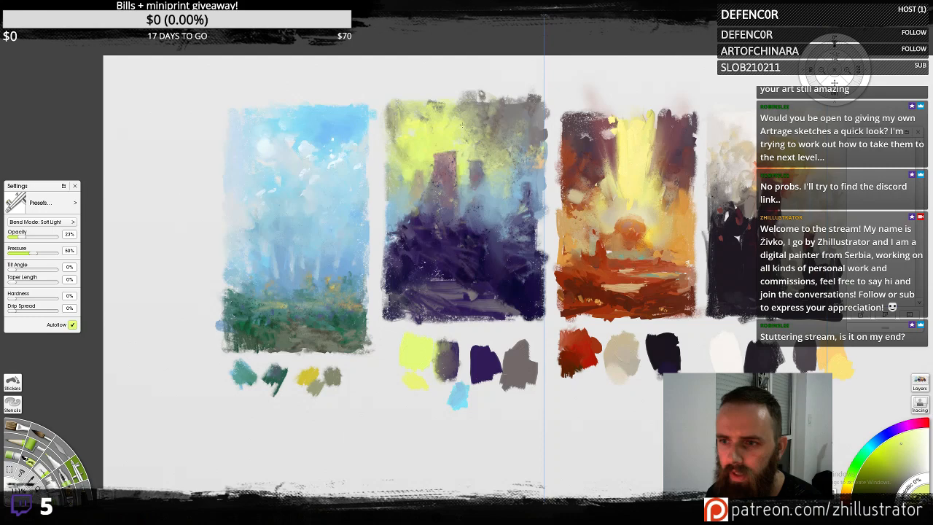
left_click_drag(443, 166, 439, 184)
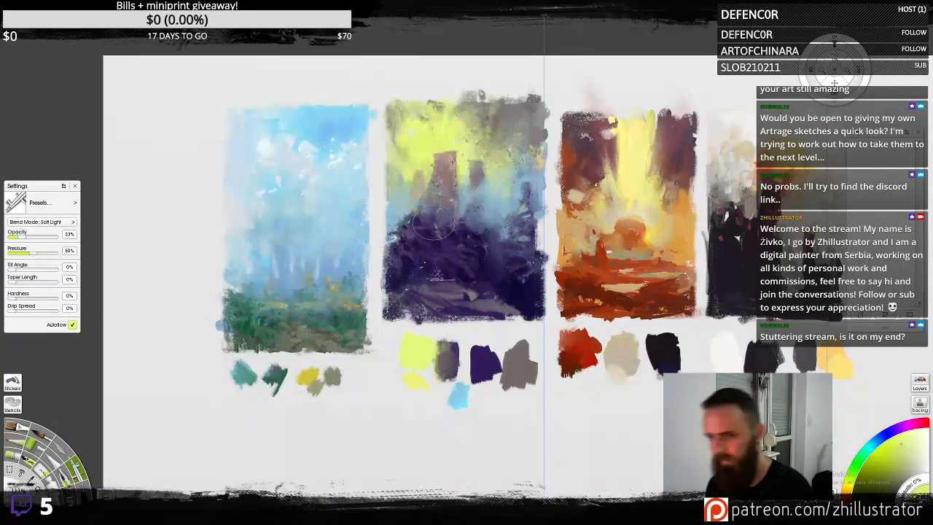
left_click(15, 440)
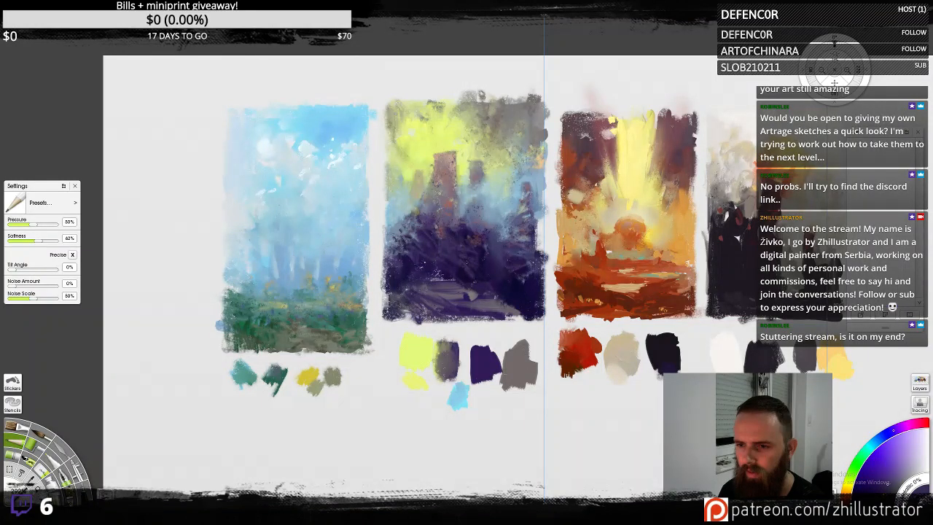
left_click(914, 423)
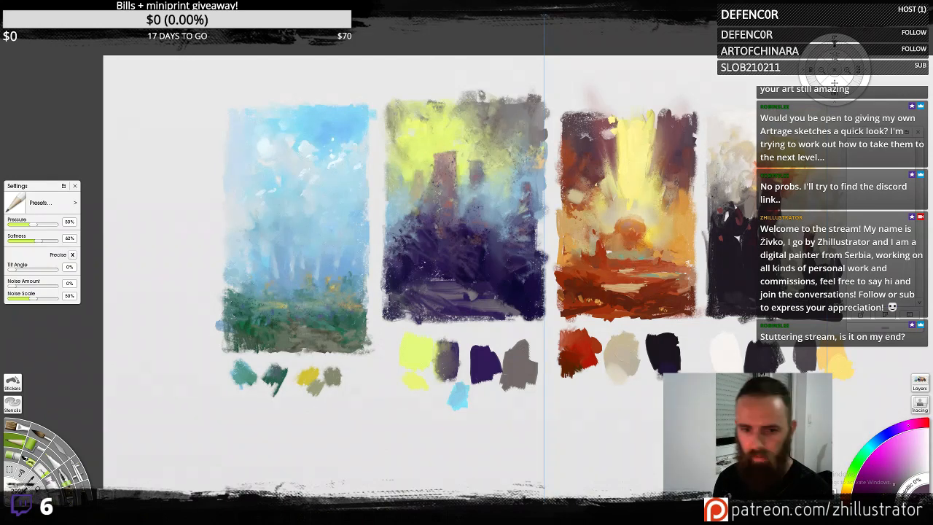
- Select the purple thumbnail together with its colour swatches, move it slightly down the canvas, and clear the selection
key("s")
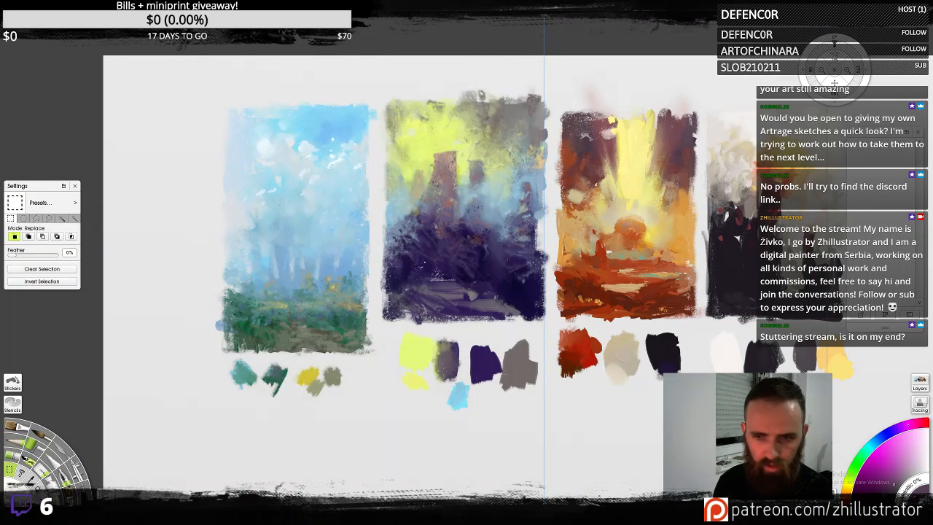
mouse_move(379, 84)
left_mouse_down()
mouse_move(507, 295)
mouse_move(548, 420)
left_mouse_up()
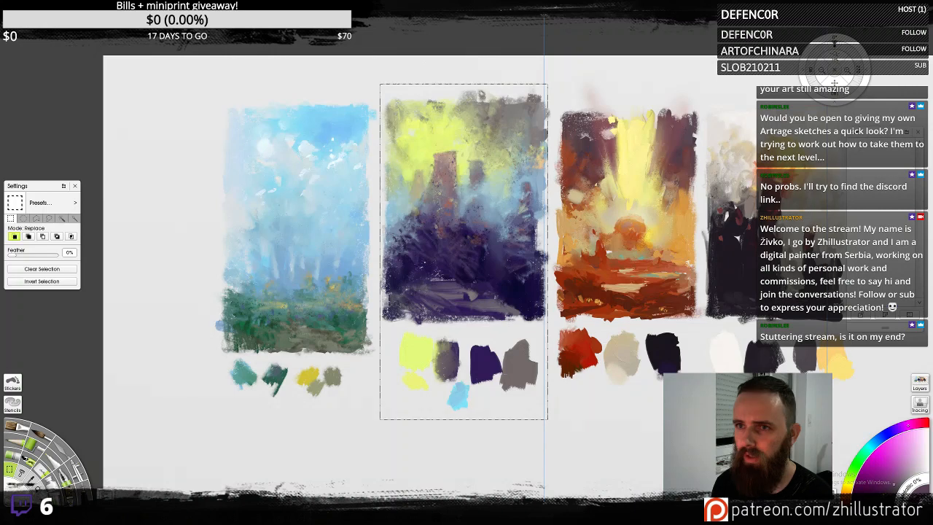
key("ctrl+t")
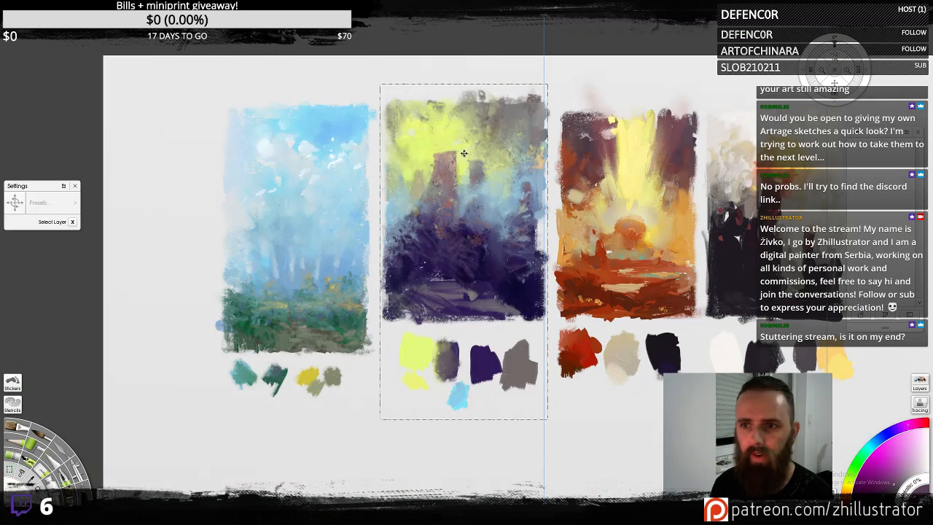
left_click_drag(464, 153, 484, 220)
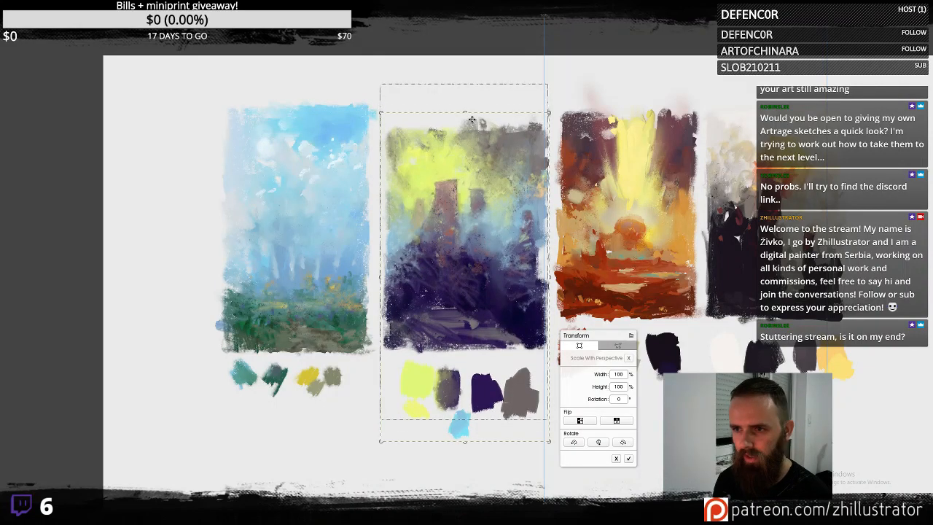
left_click_drag(471, 118, 467, 146)
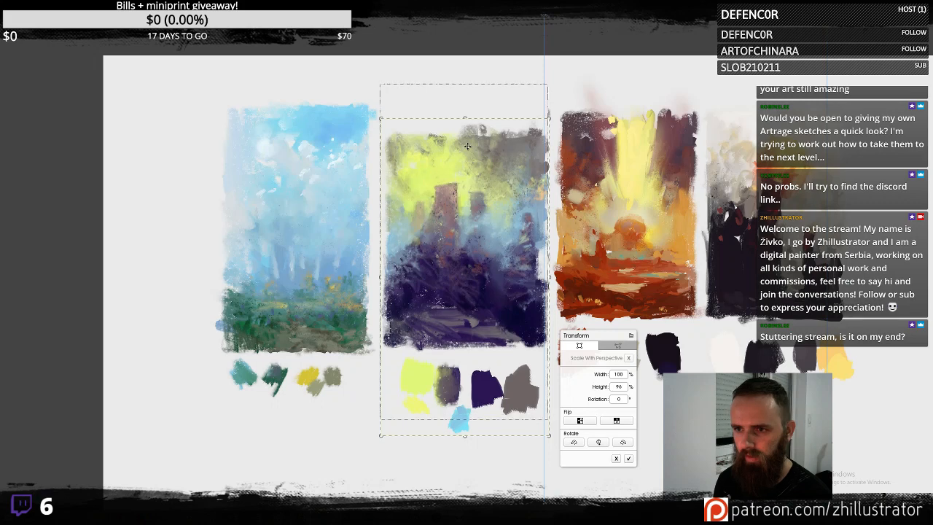
key("ctrl+z")
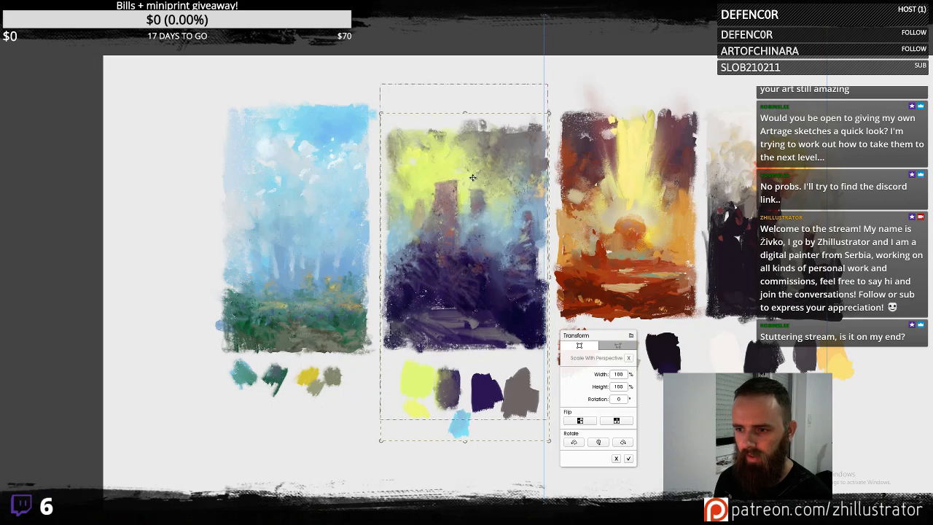
key("Return")
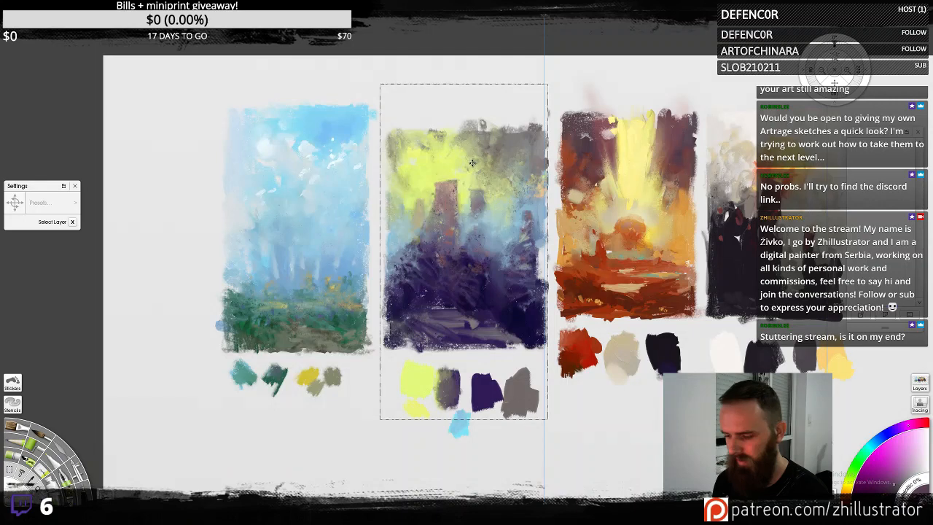
key("ctrl+d")
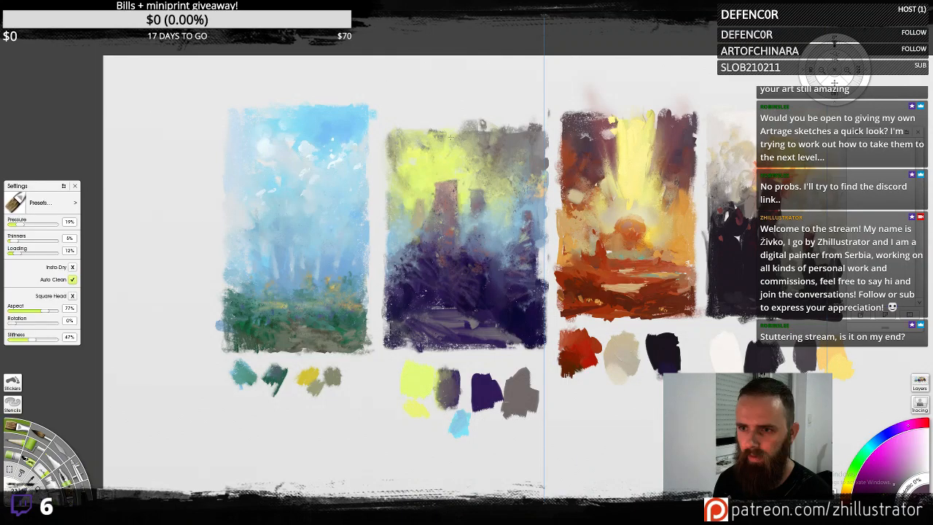
- Extend the purple thumbnail's sky upwards with the oil brush, using sampled yellow-green in the middle and grey at both upper corners
left_click(450, 137, "alt")
mouse_move(450, 133)
left_mouse_down()
mouse_move(398, 145)
mouse_move(463, 121)
left_mouse_up()
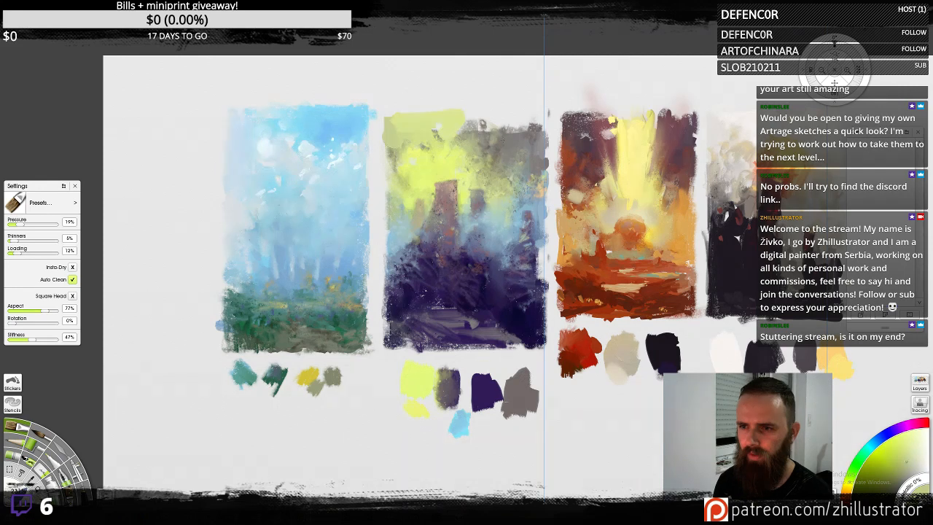
left_click(503, 139, "alt")
left_click_drag(394, 125, 407, 139)
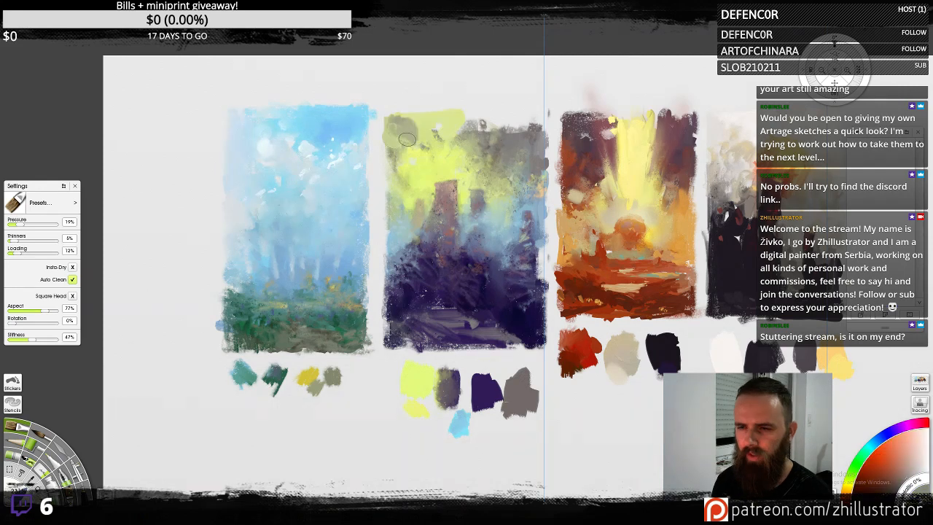
left_click(510, 125, "alt")
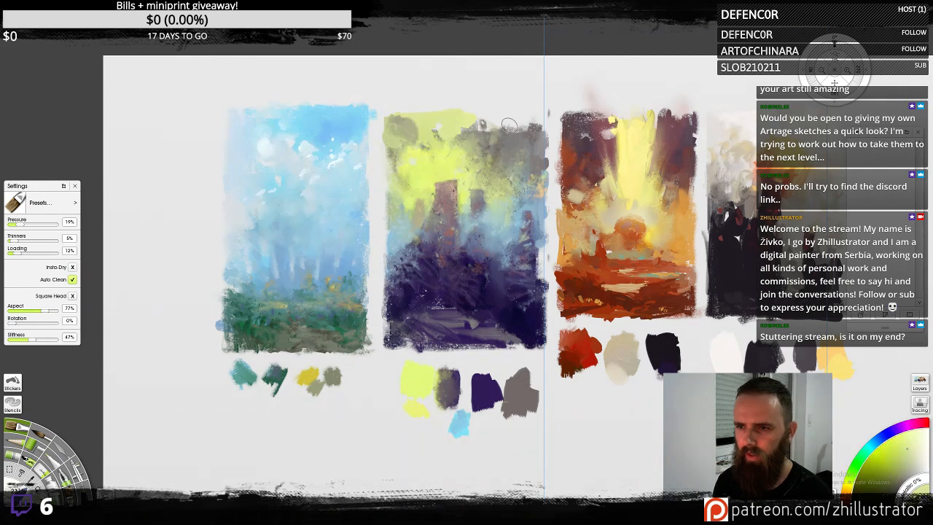
left_click(506, 136, "alt")
left_click_drag(510, 125, 533, 119)
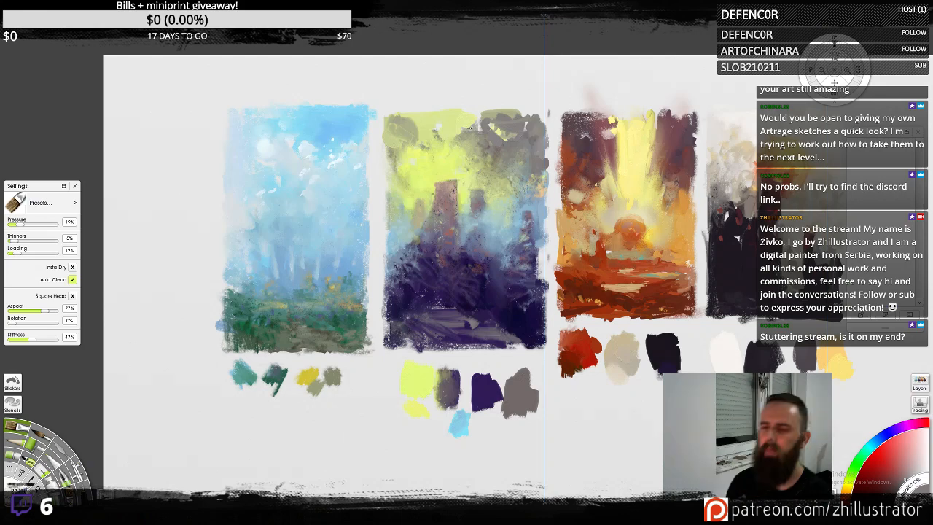
- Blend the new grey and yellow-green paint into the upper sky and along the thumbnail's outer edge with the palette knife
left_click(495, 129, "alt")
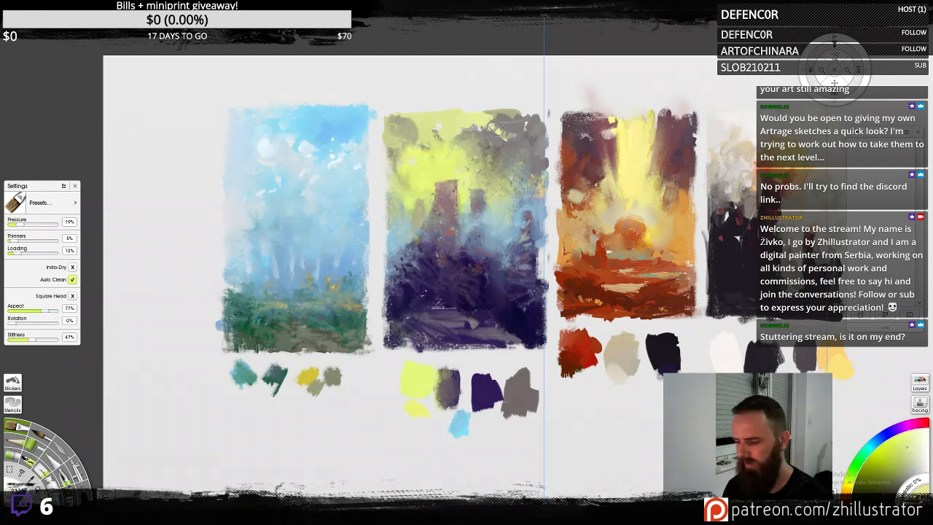
key("k")
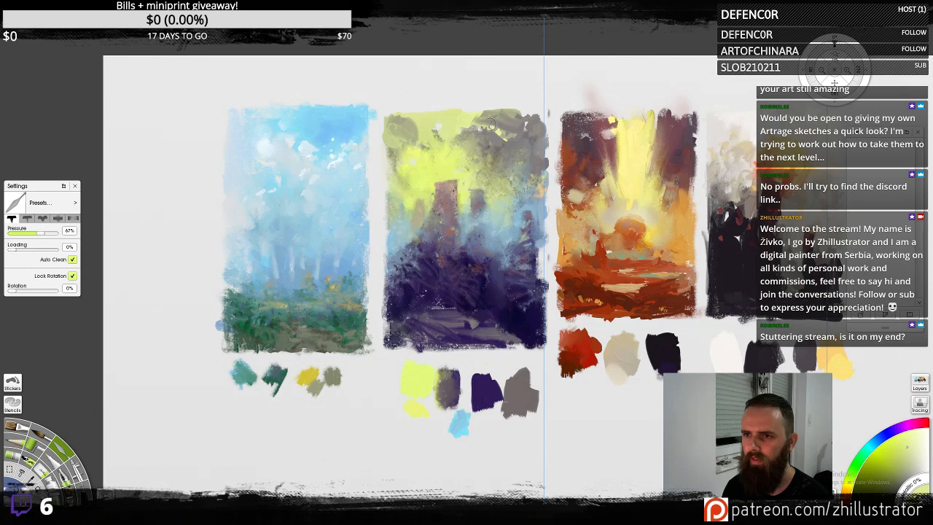
mouse_move(489, 125)
left_mouse_down()
mouse_move(472, 123)
mouse_move(537, 132)
left_mouse_up()
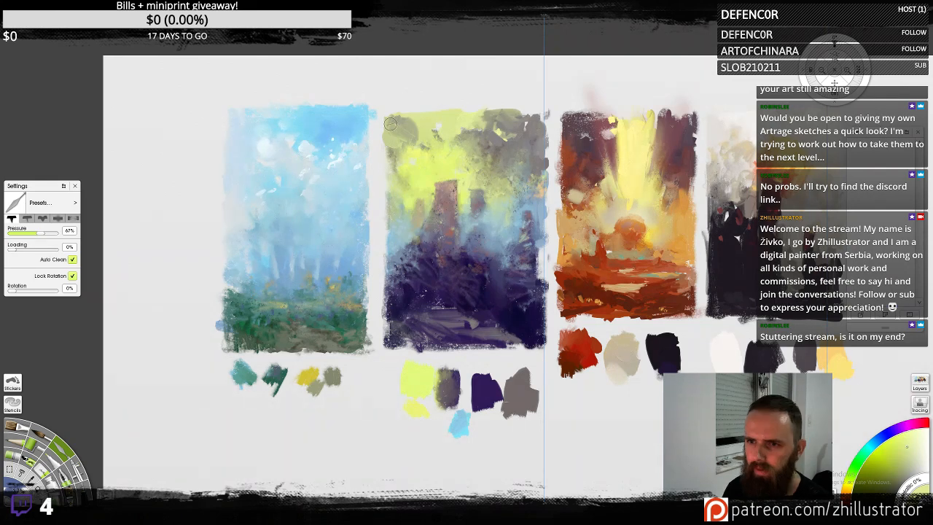
left_click_drag(390, 124, 383, 166)
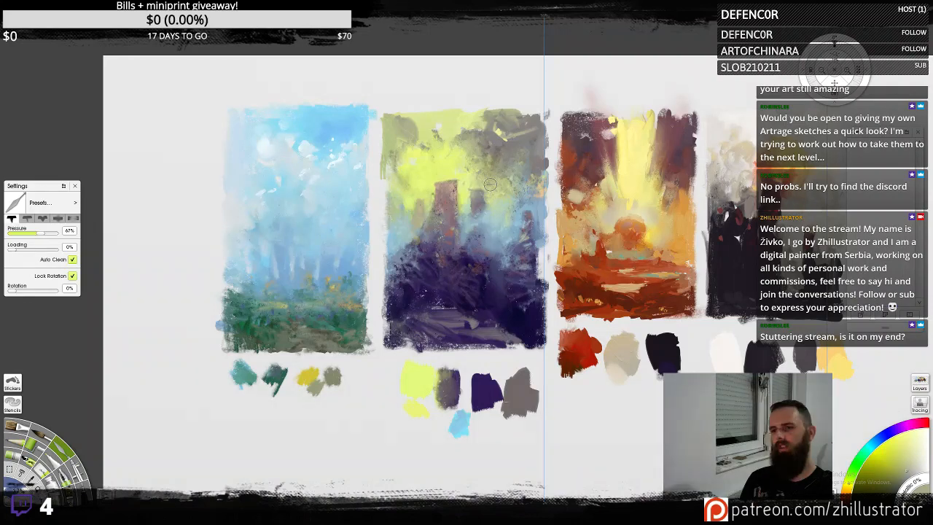
- Refine the main tower and its edges in pencil, sampling colours from the shaft, the surrounding haze and the slope
key("a")
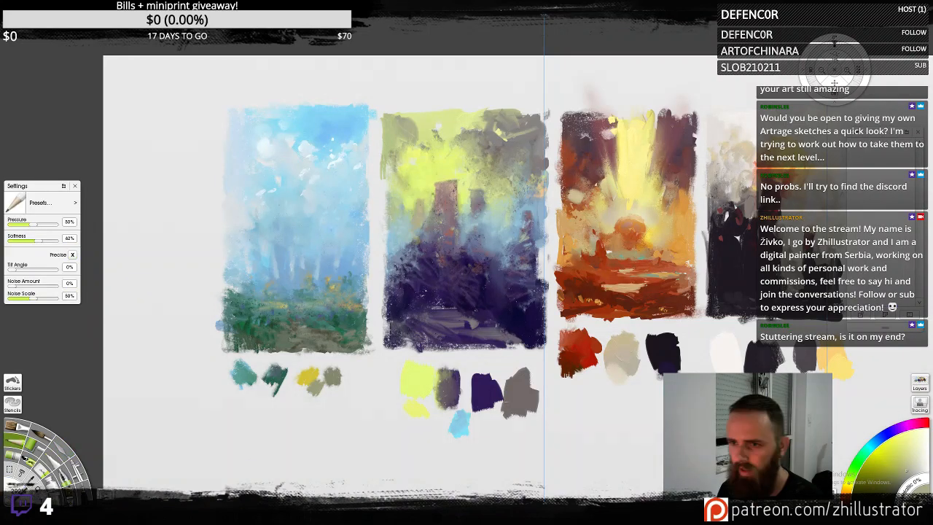
left_click(446, 179, "alt")
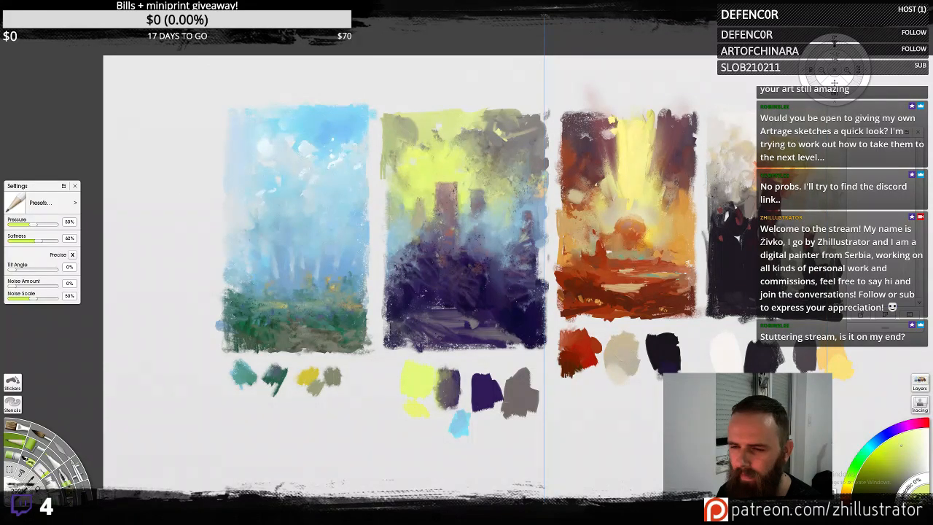
left_click(498, 208, "alt")
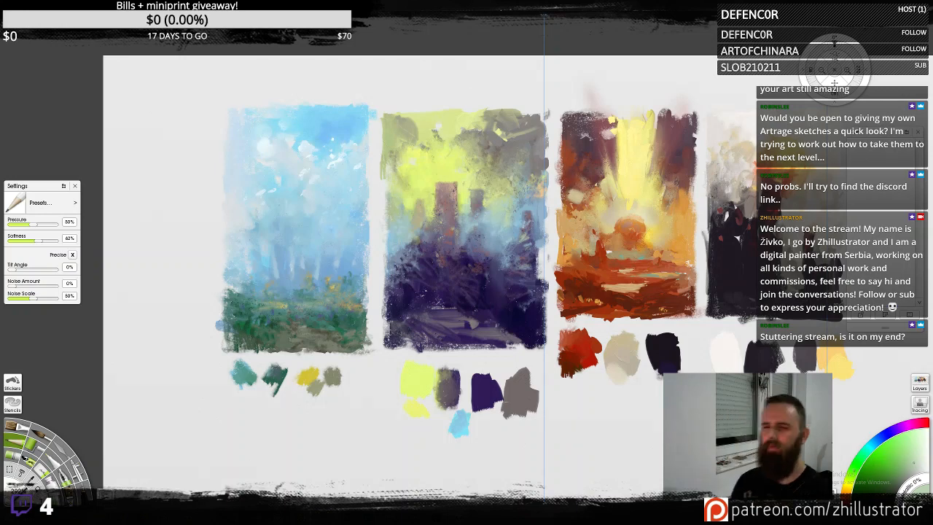
left_click(460, 187, "alt")
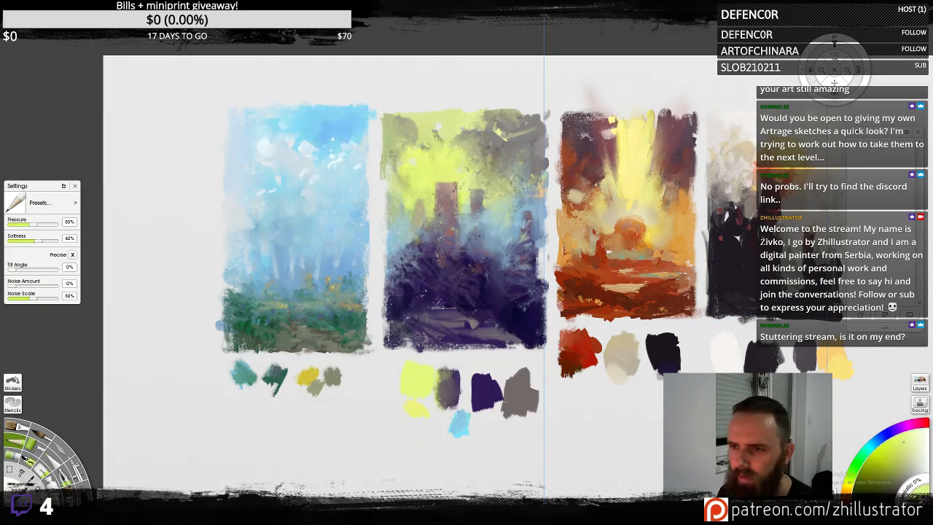
left_click(480, 248, "alt")
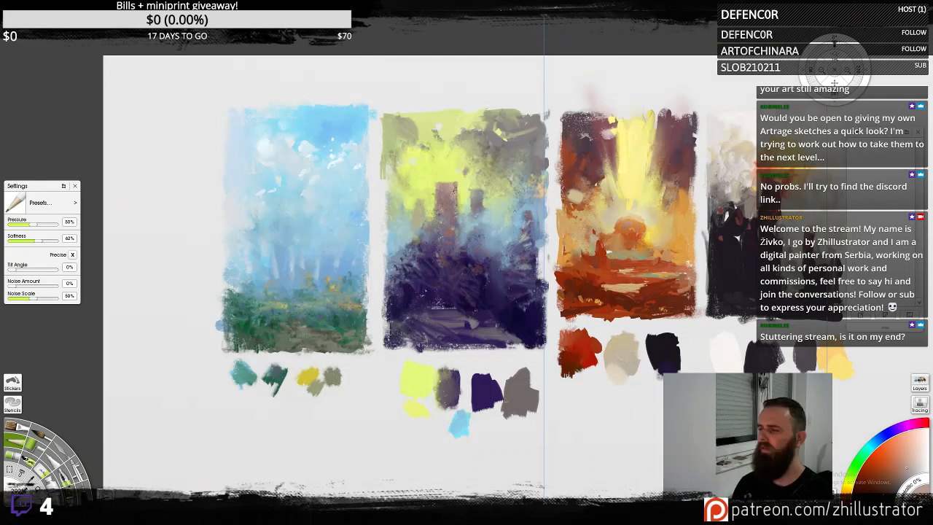
- Dot small round balloon shapes above the towers in pencil, and rework the surrounding sky with sampled yellow-green in pencil and wax crayon
left_click(454, 191, "alt")
left_click(416, 165)
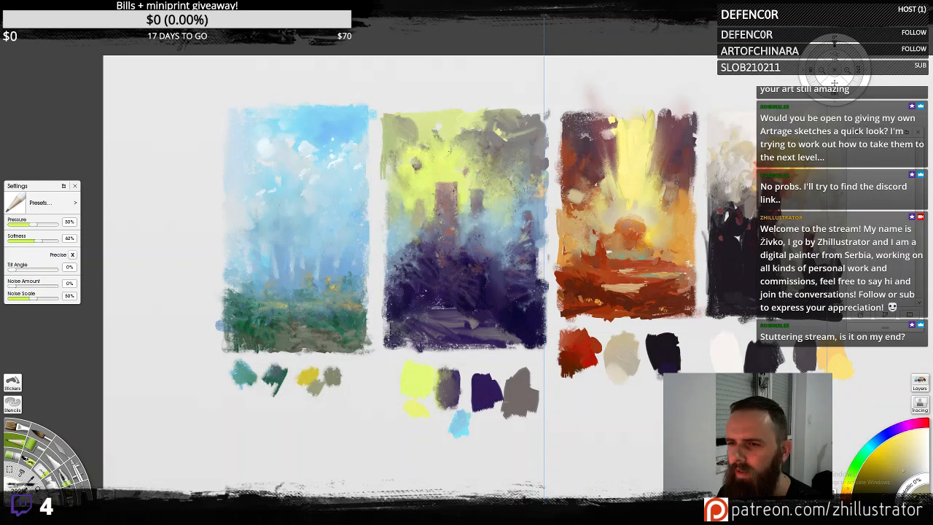
left_click(450, 151, "alt")
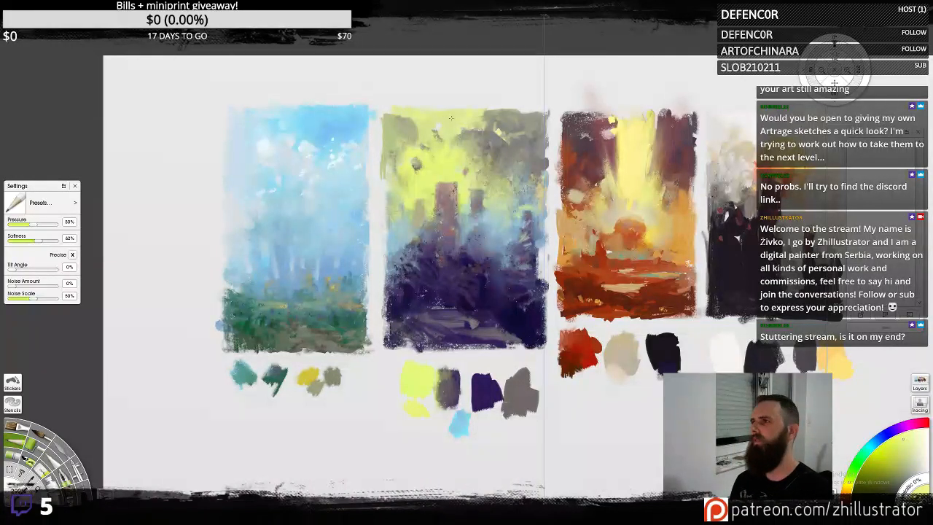
left_click(14, 456)
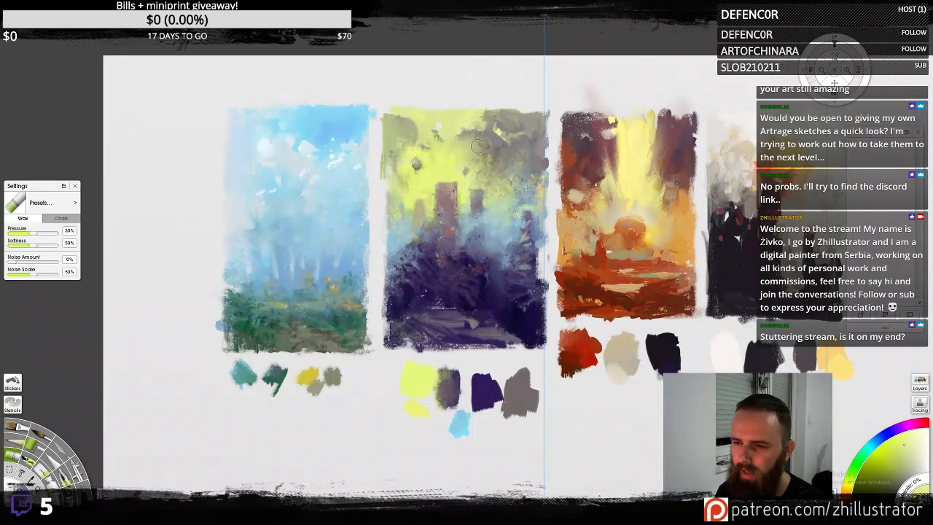
left_click(498, 158, "alt")
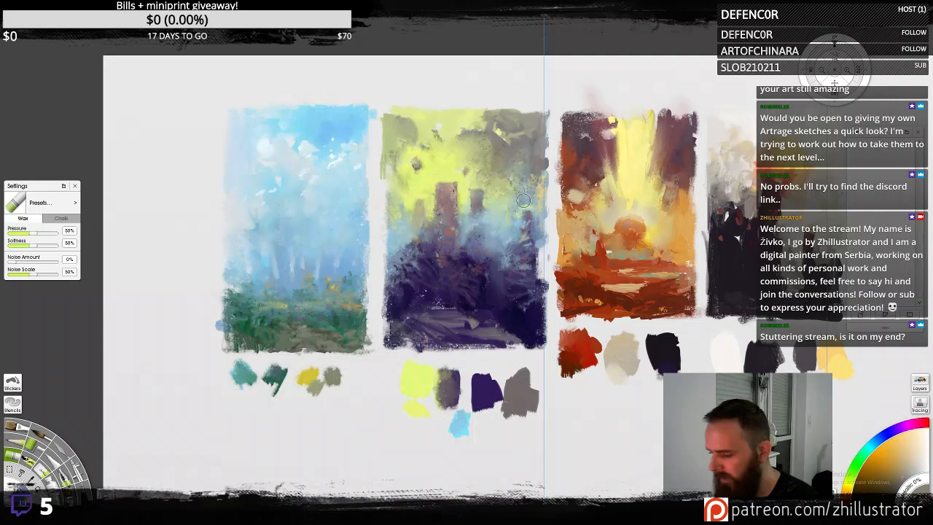
- Add another small balloon shape high in the yellow-green sky in pencil, and refine the existing balloons
key("p")
left_click(417, 147, "alt")
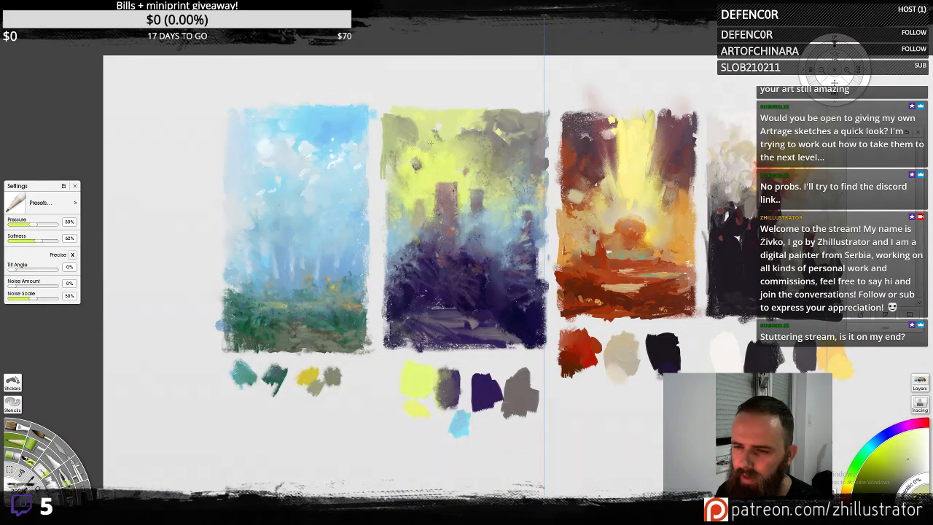
left_click(431, 143, "alt")
left_click_drag(439, 126, 428, 127)
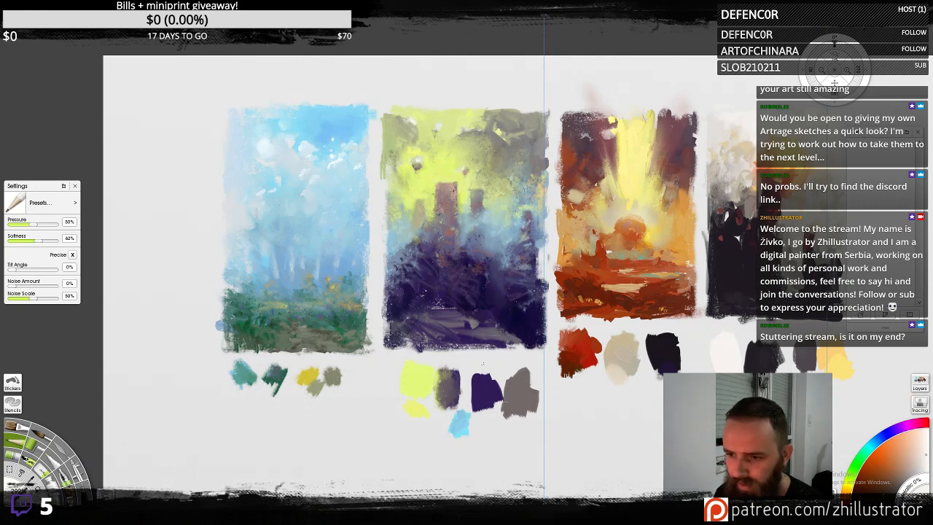
- Work dark purple from the swatch into the purple scene's foreground, and paint a sampled yellow-green glow around the small tower at its far edge
left_click(484, 388, "alt")
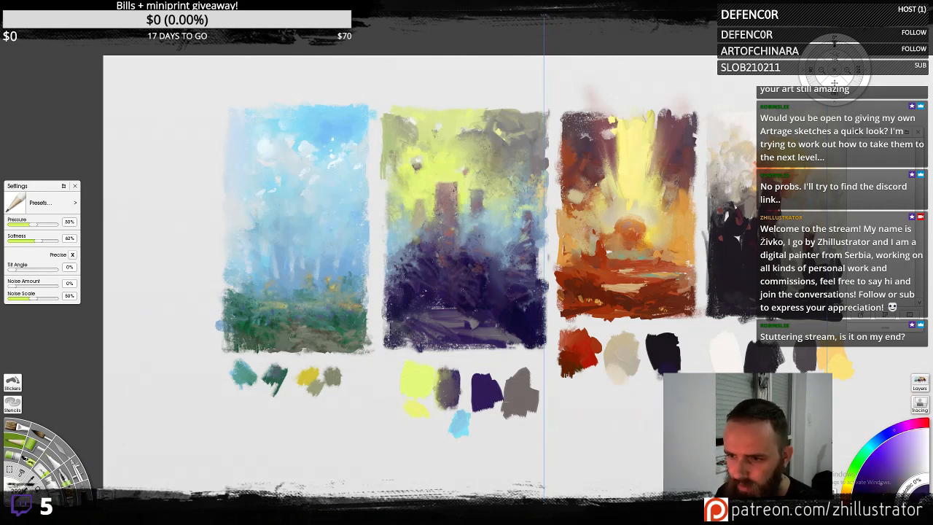
left_click_drag(440, 307, 391, 328)
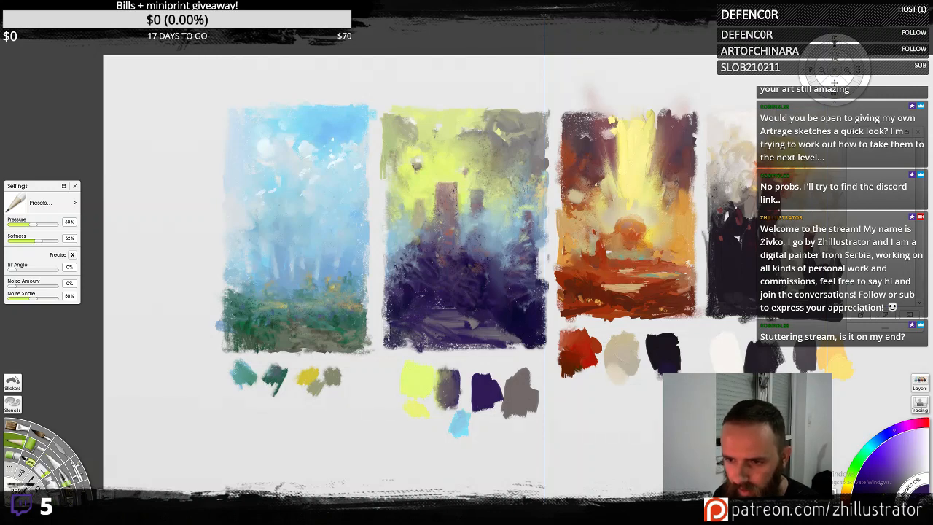
left_click(417, 373, "alt")
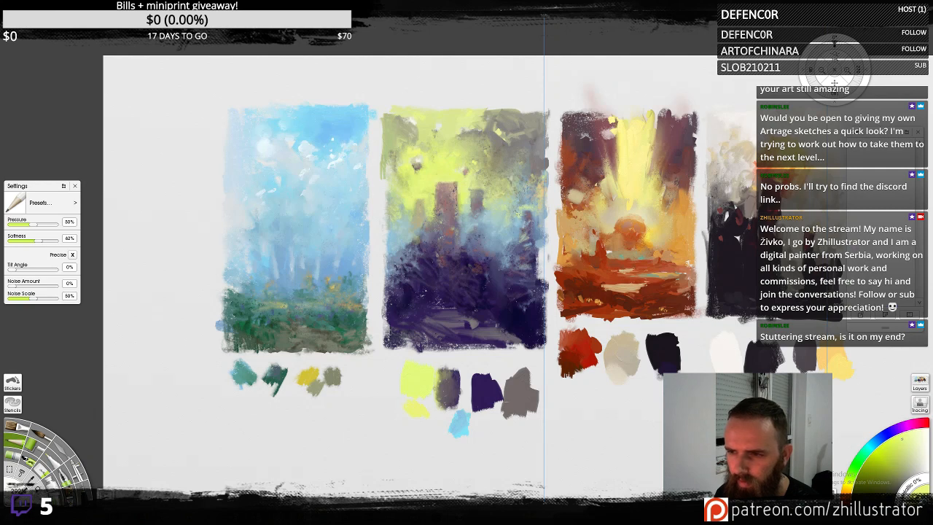
left_click_drag(526, 204, 526, 124)
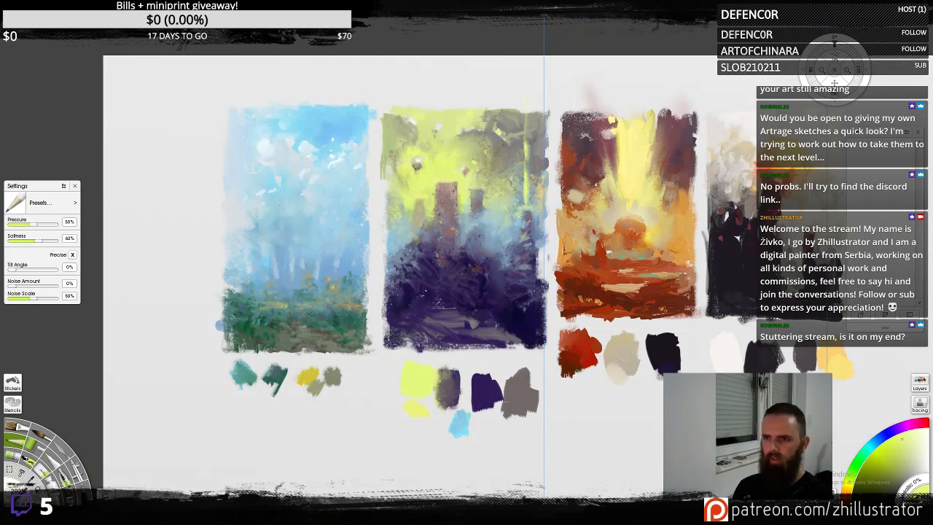
key("ctrl+z")
mouse_move(522, 202)
left_mouse_down()
mouse_move(520, 215)
mouse_move(532, 201)
left_mouse_up()
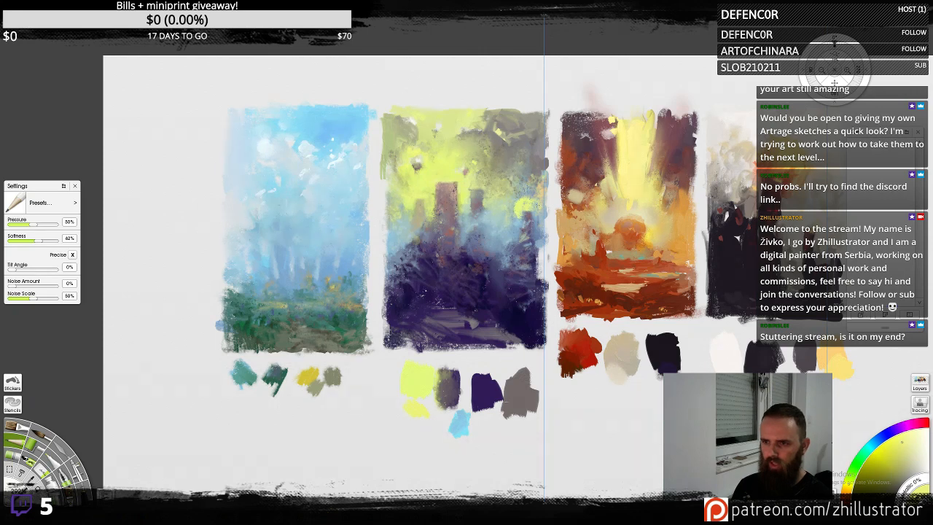
left_click(541, 193, "alt")
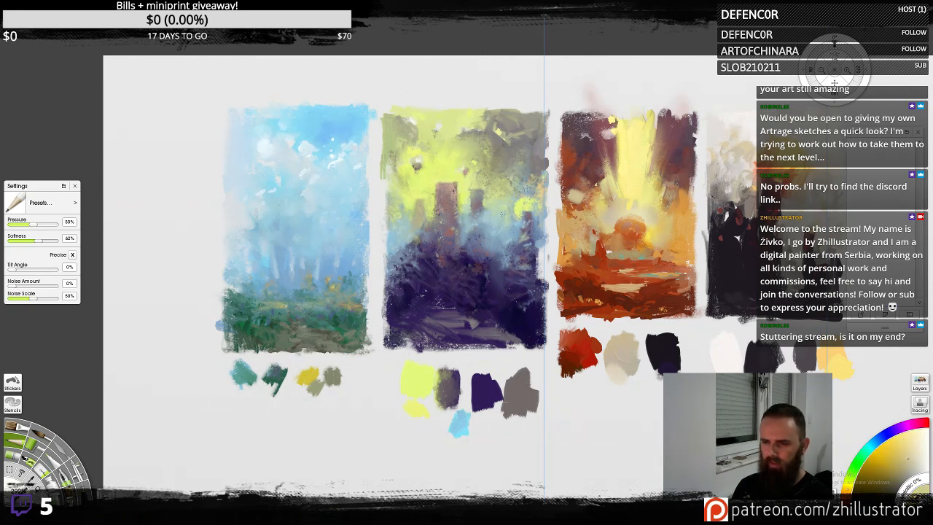
left_click(526, 209, "alt")
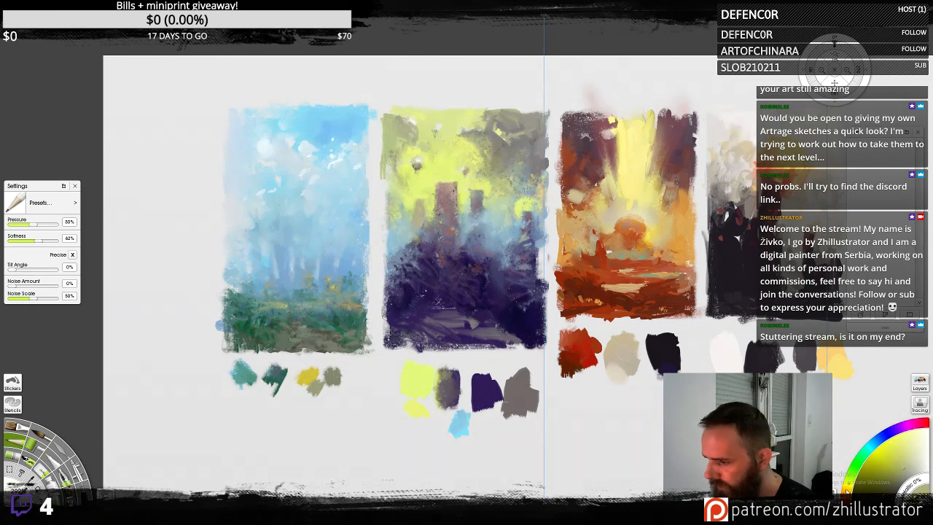
- Refine the haze and dark slope below the smaller middle tower in pencil, sampling colours from the outer haze, the sky and the mist
left_click(901, 467)
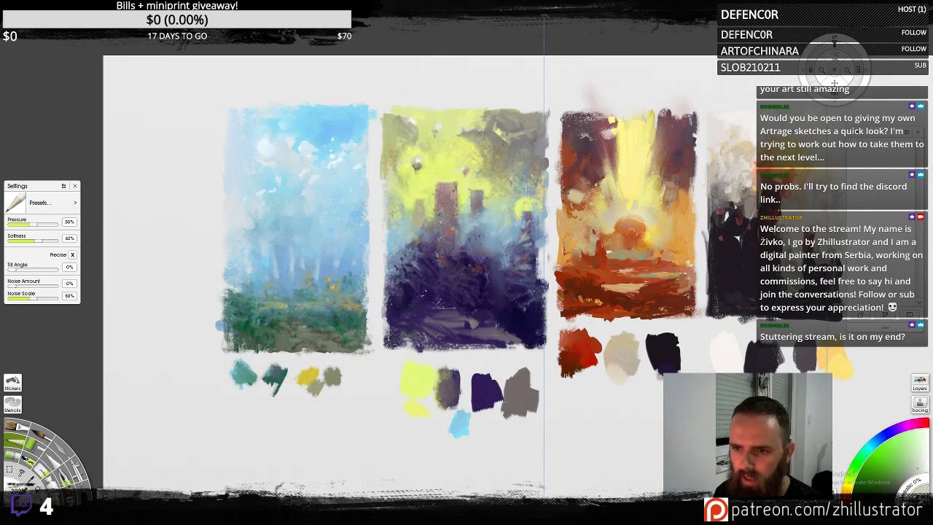
left_click(393, 213, "alt")
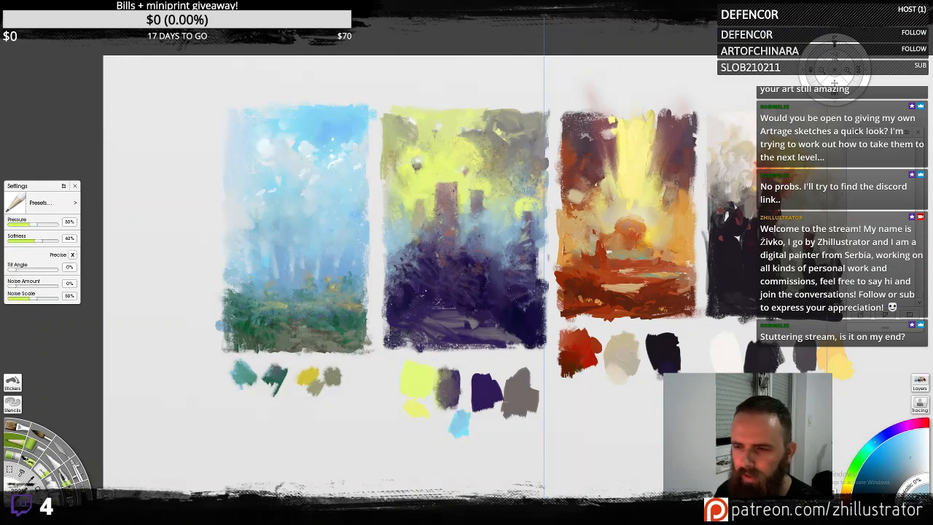
left_click(487, 167, "alt")
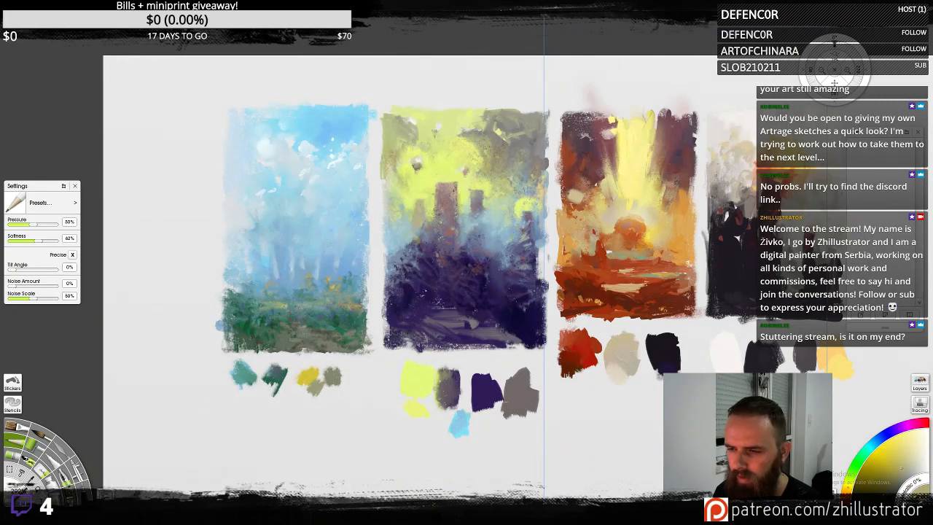
left_click(478, 236, "alt")
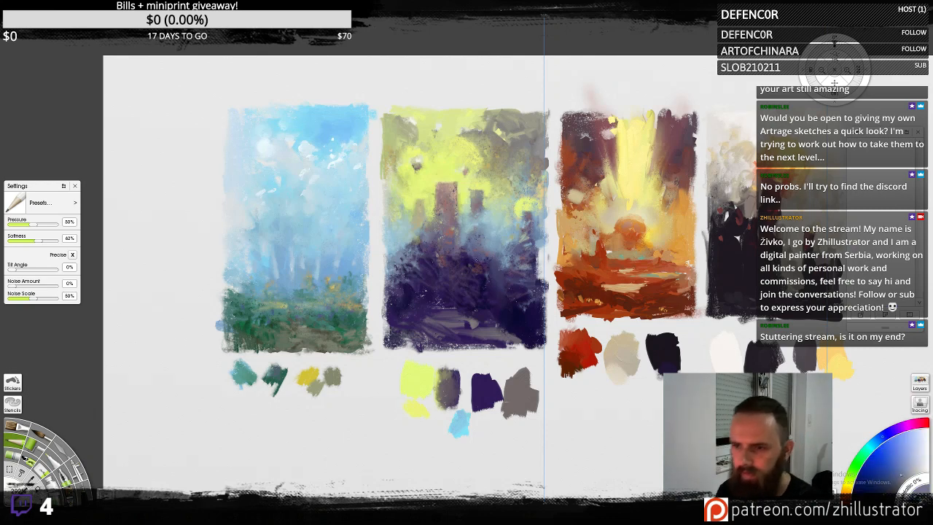
mouse_move(477, 258)
left_mouse_down()
mouse_move(462, 255)
mouse_move(460, 266)
mouse_move(483, 280)
mouse_move(481, 295)
left_mouse_up()
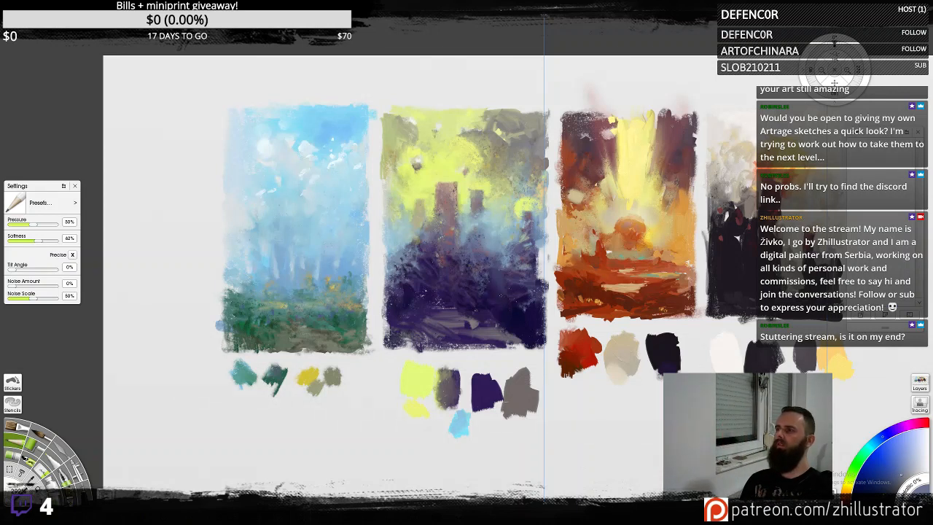
left_click_drag(474, 262, 492, 293)
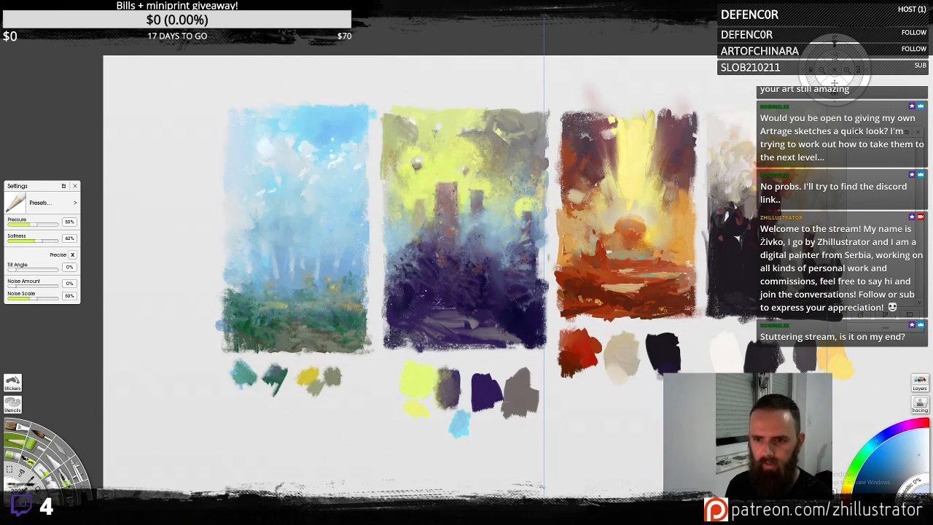
- Paint a pale blue stream across the green foreground of the blue-sky thumbnail in pencil, and sample the surrounding green to refine it
mouse_move(329, 305)
left_mouse_down()
mouse_move(257, 346)
mouse_move(301, 331)
mouse_move(254, 340)
mouse_move(275, 345)
left_mouse_up()
key("ctrl+z")
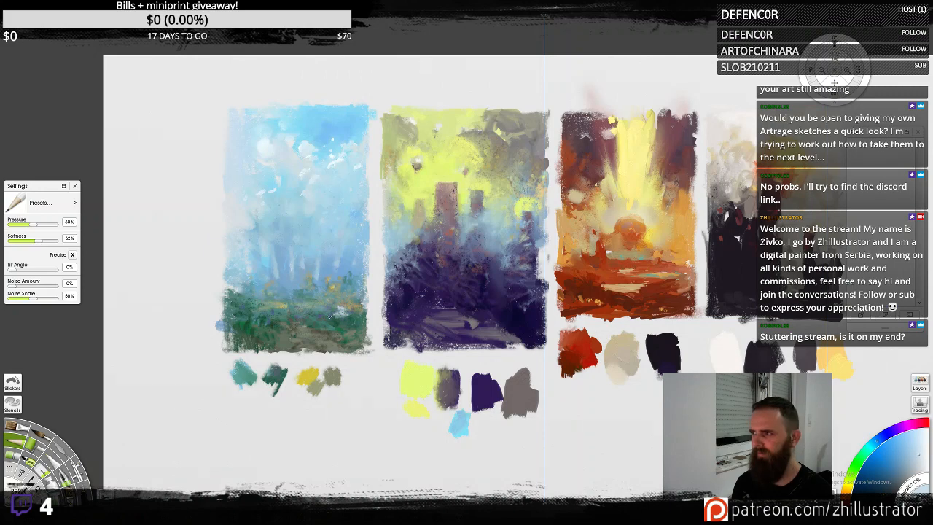
mouse_move(329, 317)
left_mouse_down()
mouse_move(242, 327)
mouse_move(292, 319)
mouse_move(277, 317)
mouse_move(326, 324)
mouse_move(228, 336)
mouse_move(271, 334)
mouse_move(238, 337)
mouse_move(249, 330)
left_mouse_up()
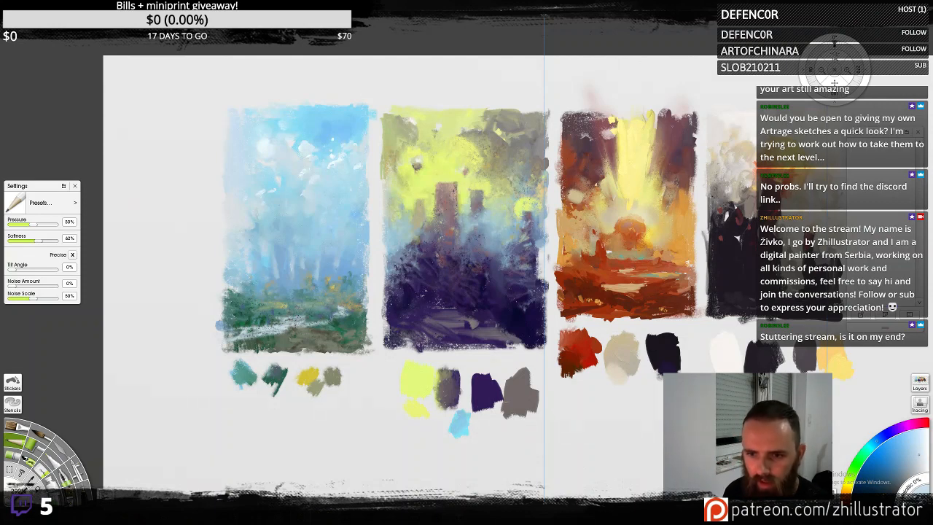
left_click(297, 318, "alt")
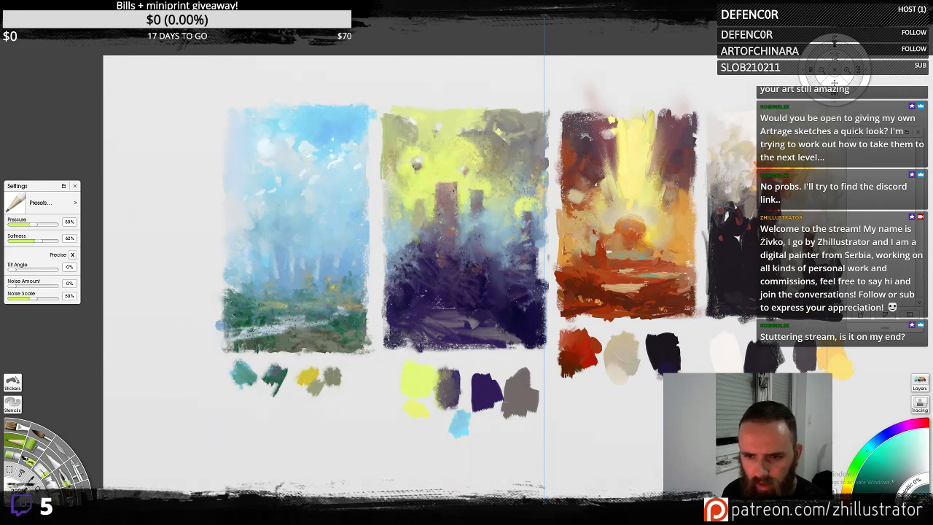
- Paint over the lower-left water and bank of the blue landscape sketch with blues and greens sampled from the painting
left_click(252, 331, "alt")
left_click_drag(243, 323, 227, 329)
left_click(239, 325, "alt")
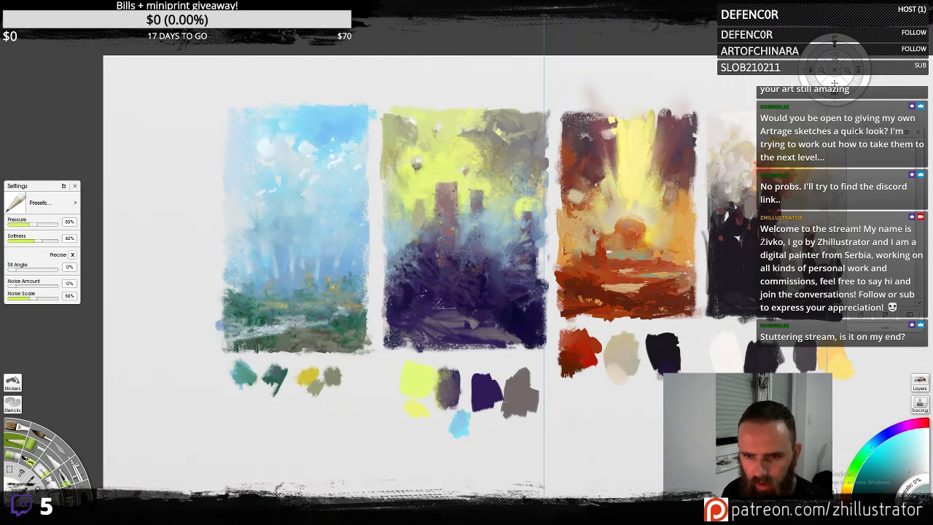
left_click(273, 217, "alt")
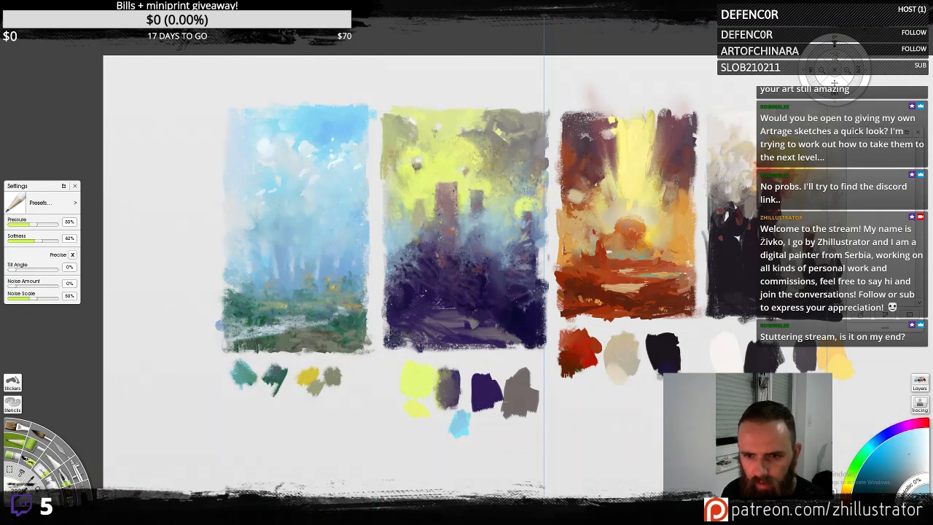
mouse_move(238, 328)
left_mouse_down()
mouse_move(233, 335)
mouse_move(275, 339)
mouse_move(223, 346)
mouse_move(255, 354)
mouse_move(226, 353)
left_mouse_up()
left_click(254, 337, "alt")
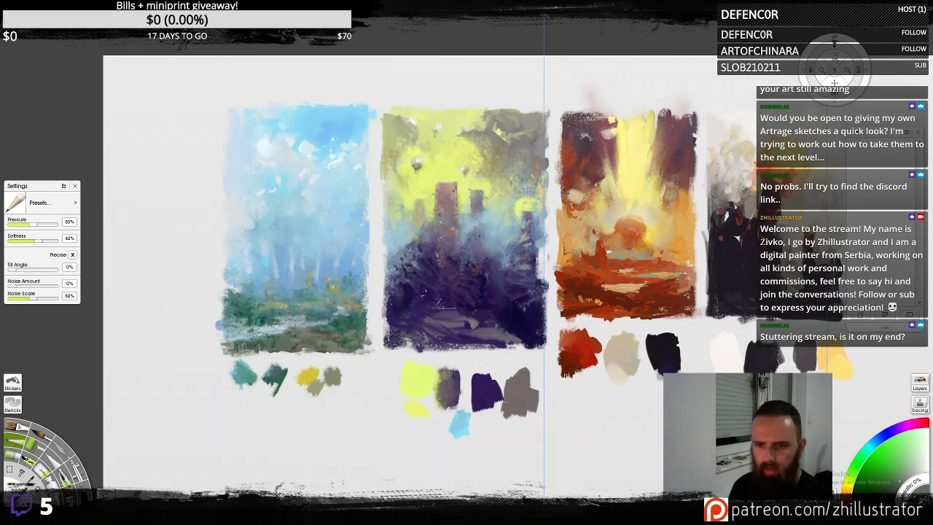
- Add yellow flower accents to the foreground grass of the blue landscape, using the yellow swatch below it
left_click(304, 326, "alt")
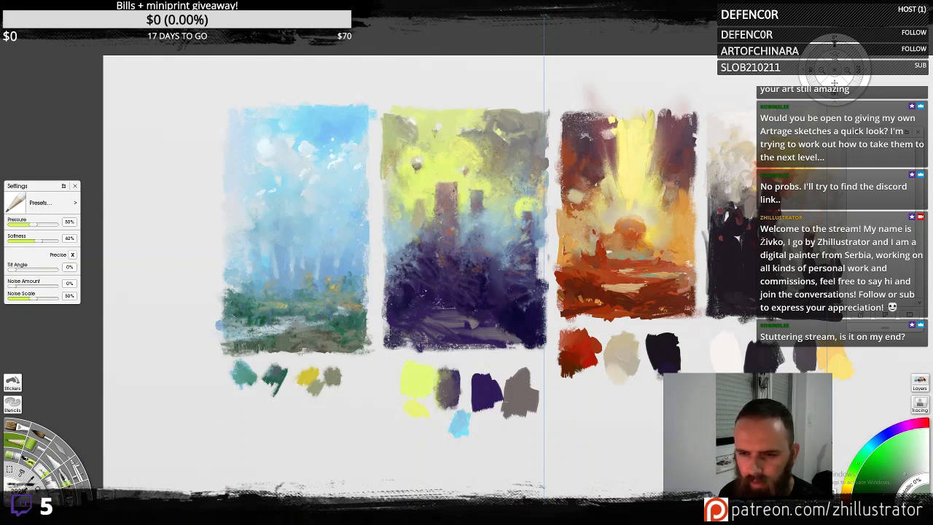
left_click(306, 374, "alt")
left_click_drag(319, 338, 320, 345)
left_click_drag(314, 337, 306, 351)
left_click_drag(306, 347, 340, 337)
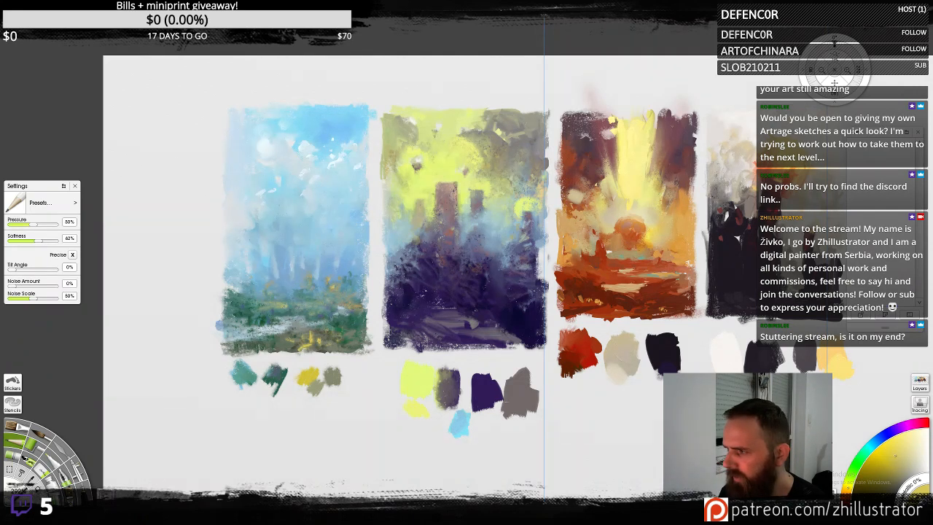
- Rework the blue landscape's left foreground with the dark green swatch and brush sampled sky blue across the far bank
left_click(274, 378, "alt")
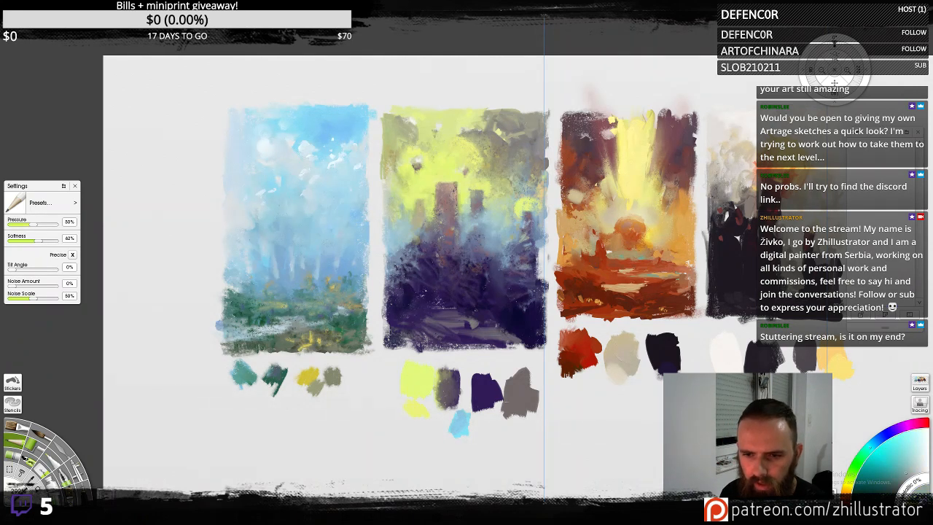
left_click_drag(254, 329, 228, 323)
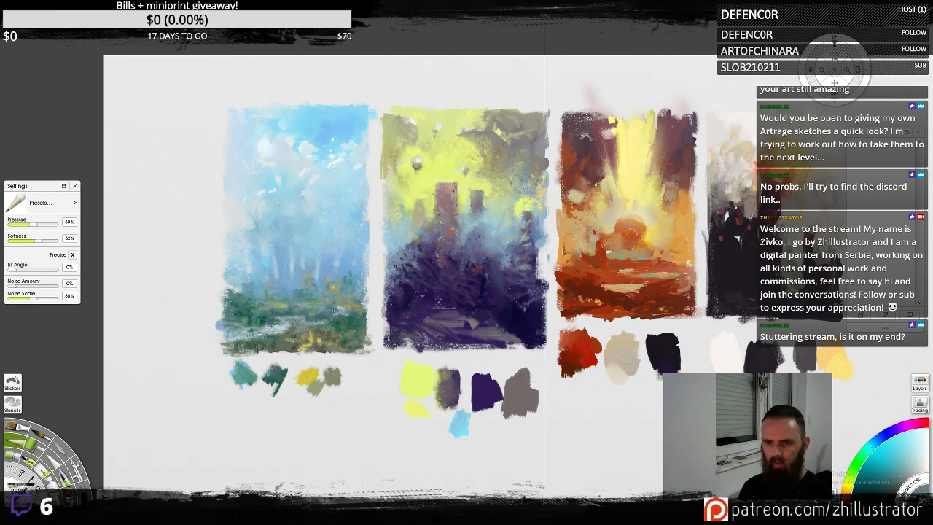
left_click(353, 222, "alt")
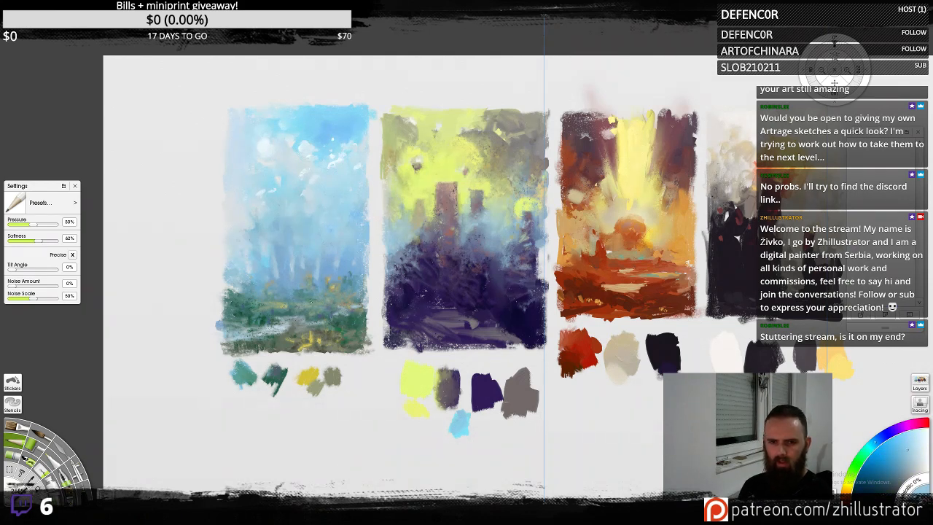
left_click_drag(311, 301, 225, 307)
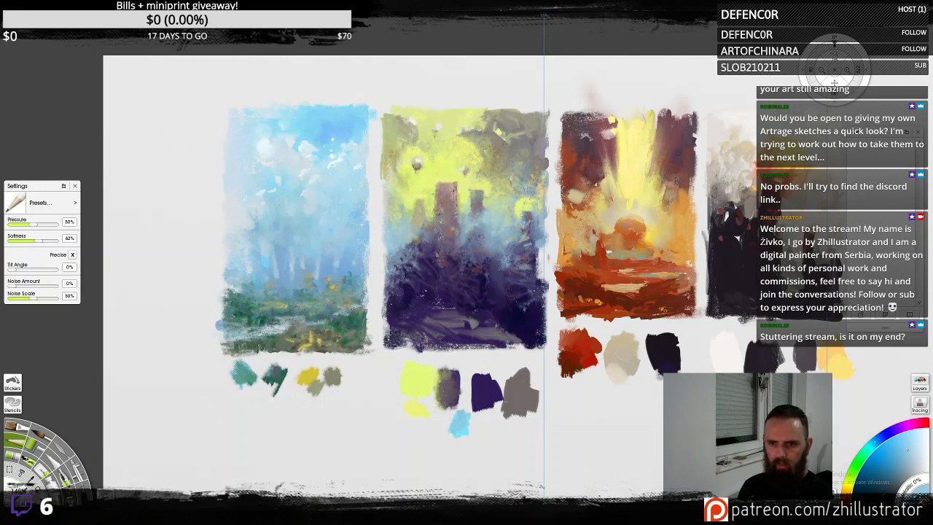
- Paint short strokes into the vegetation on the blue landscape's right far bank using greens sampled around it
left_click(283, 317, "alt")
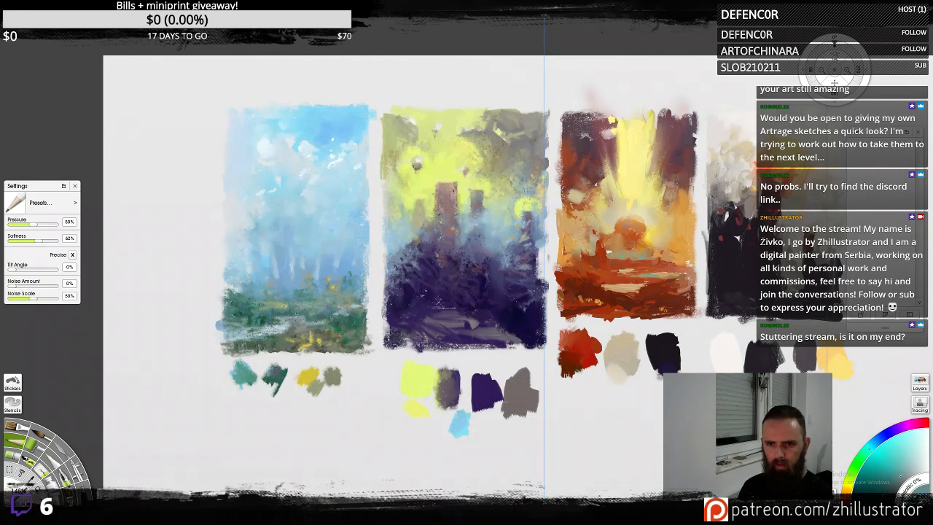
left_click(313, 317, "alt")
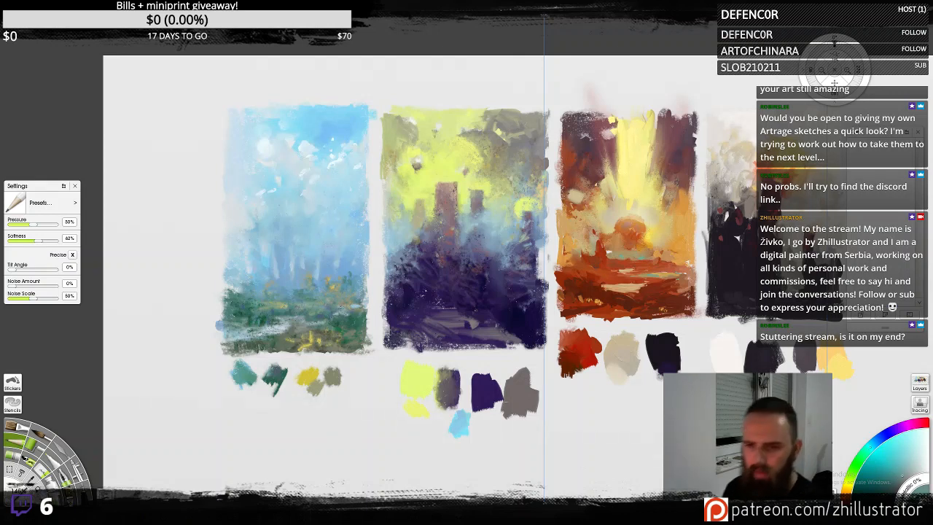
left_click(330, 315, "alt")
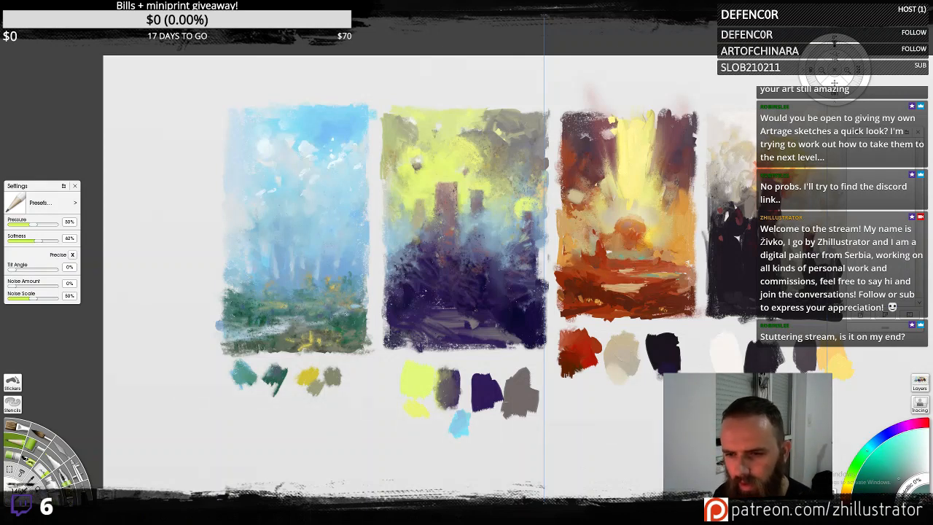
left_click(332, 311, "alt")
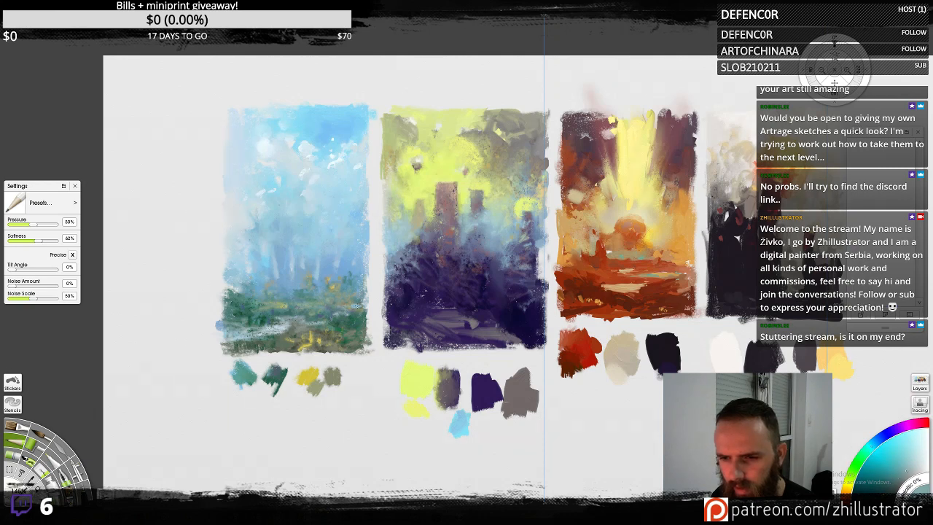
left_click_drag(325, 304, 337, 302)
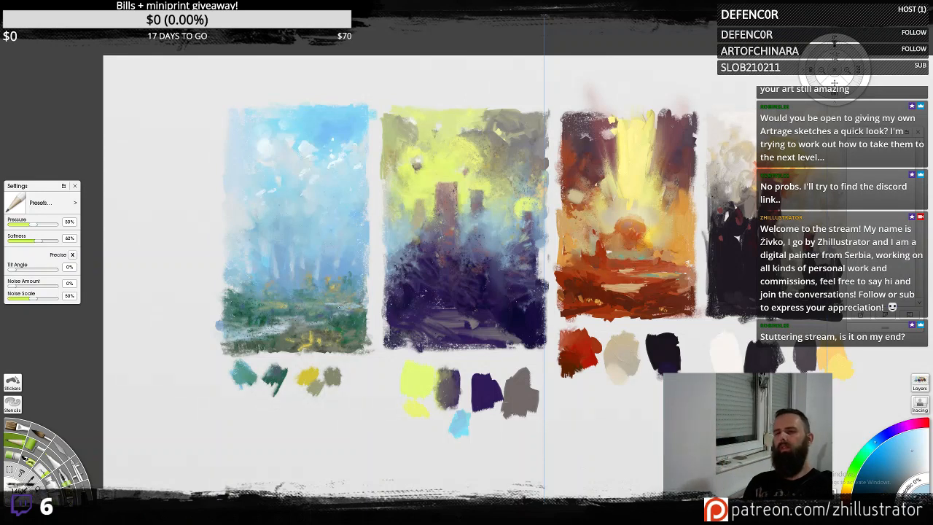
left_click(219, 325, "alt")
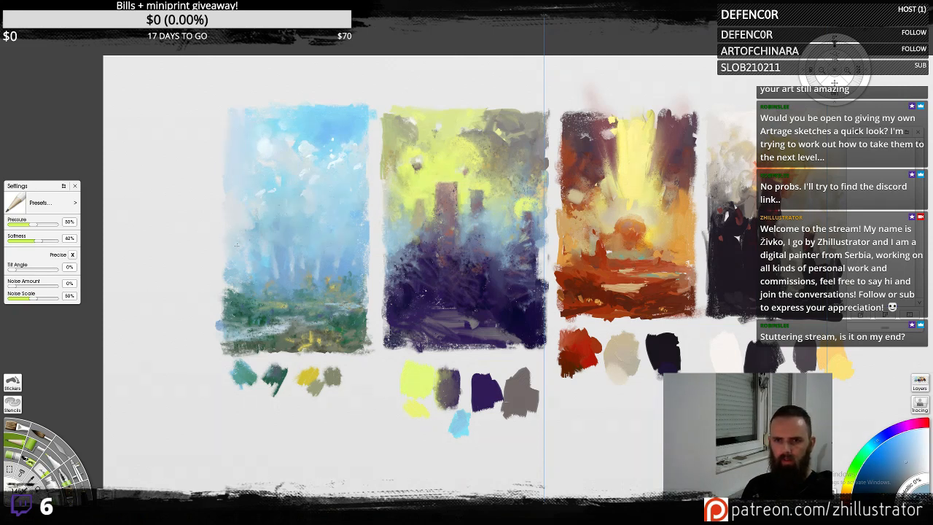
left_click(232, 332, "alt")
left_click(218, 326, "alt")
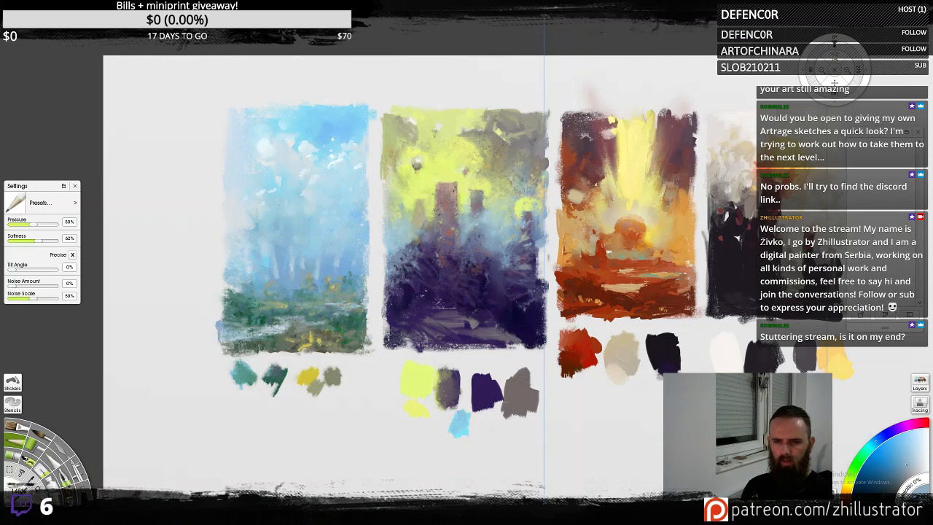
left_click_drag(236, 345, 309, 325)
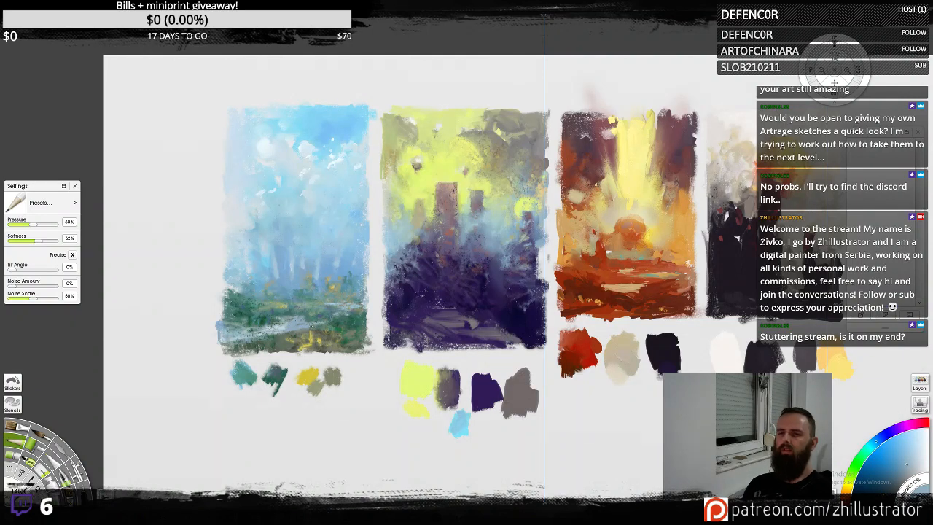
key("ctrl+z")
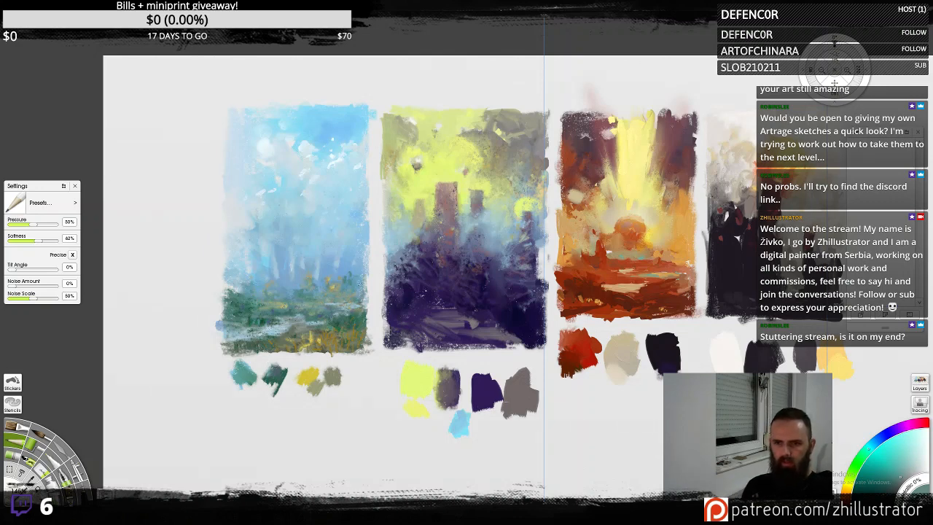
- Extend the water through the middle of the blue landscape's ground with blues sampled from the misty background
left_click(346, 271, "alt")
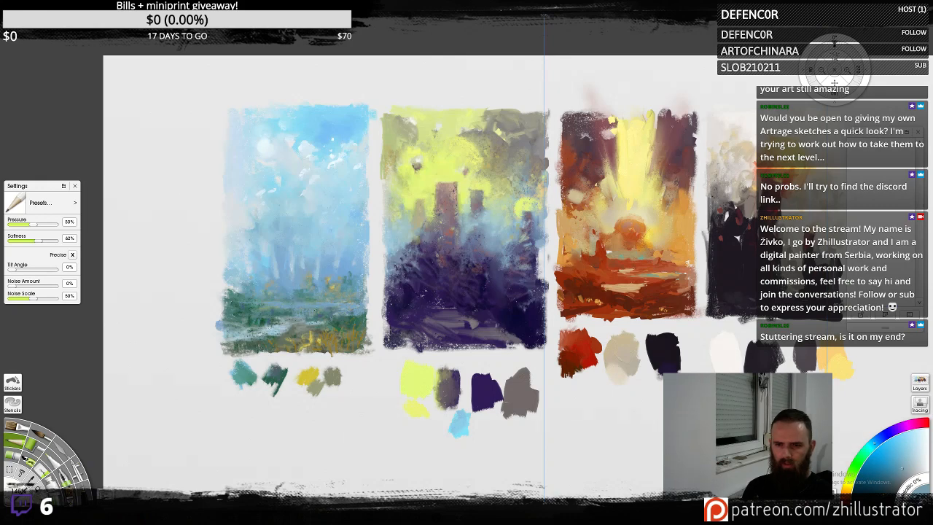
left_click_drag(261, 311, 292, 311)
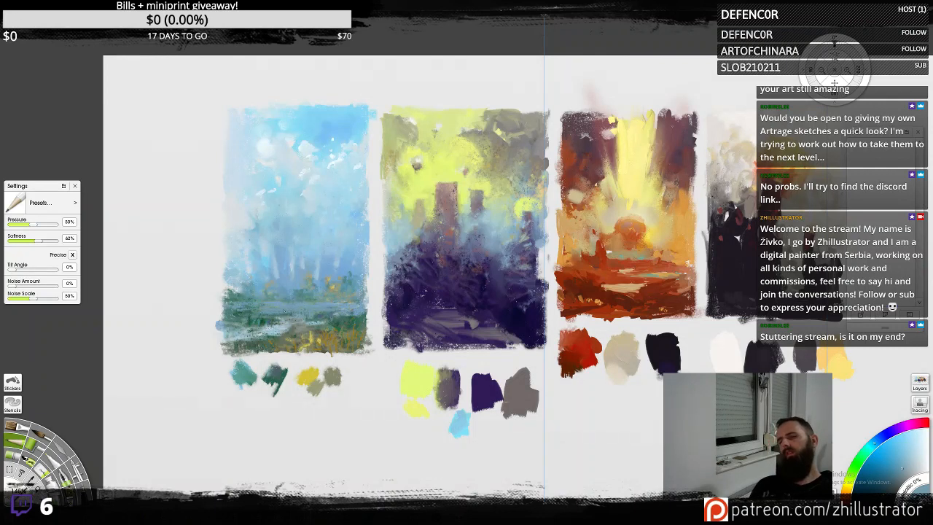
left_click(276, 270, "alt")
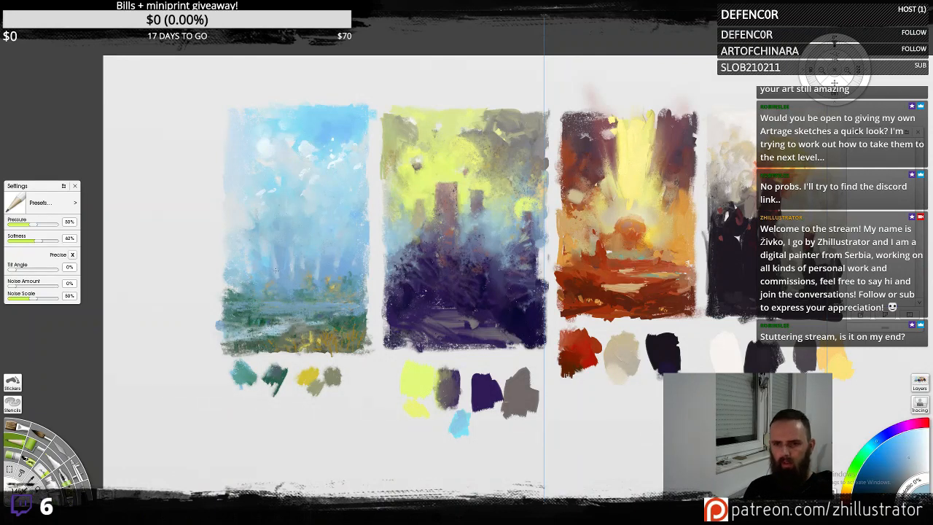
left_click_drag(274, 308, 275, 318)
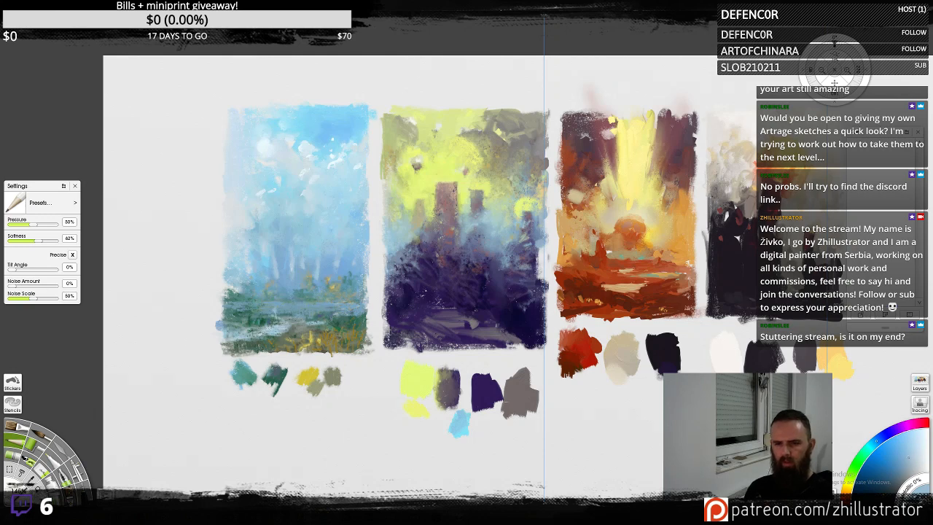
- Add green and teal strokes to the left part of the blue landscape's water using nearby sampled colours
left_click(323, 309, "alt")
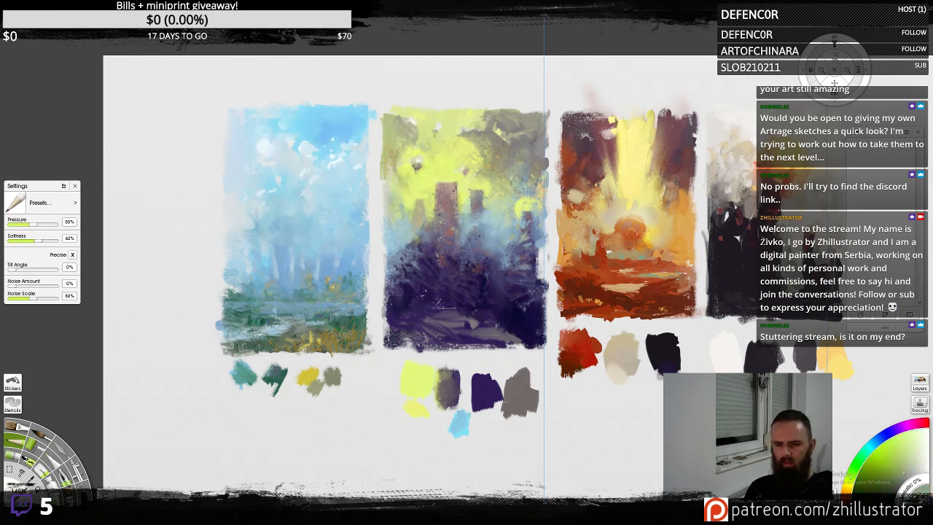
left_click(321, 311, "alt")
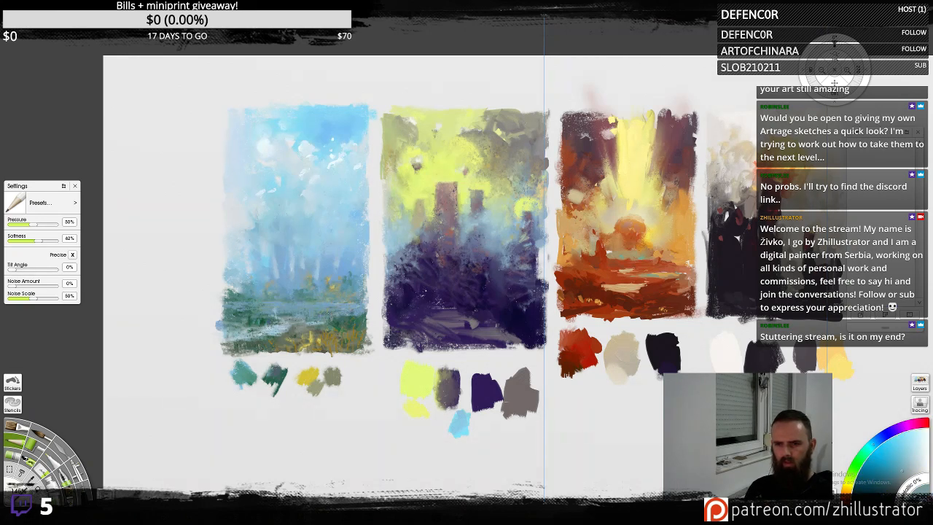
left_click(274, 322, "alt")
left_click_drag(269, 321, 229, 313)
left_click(259, 321, "alt")
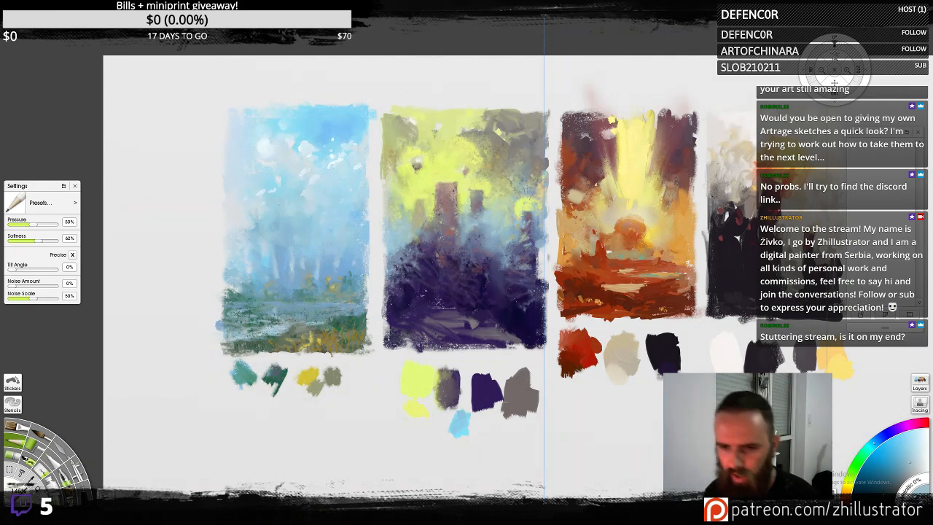
- Paint the grassy right bank of the blue landscape up to its edge with green sampled from the foreground
left_click(314, 187, "alt")
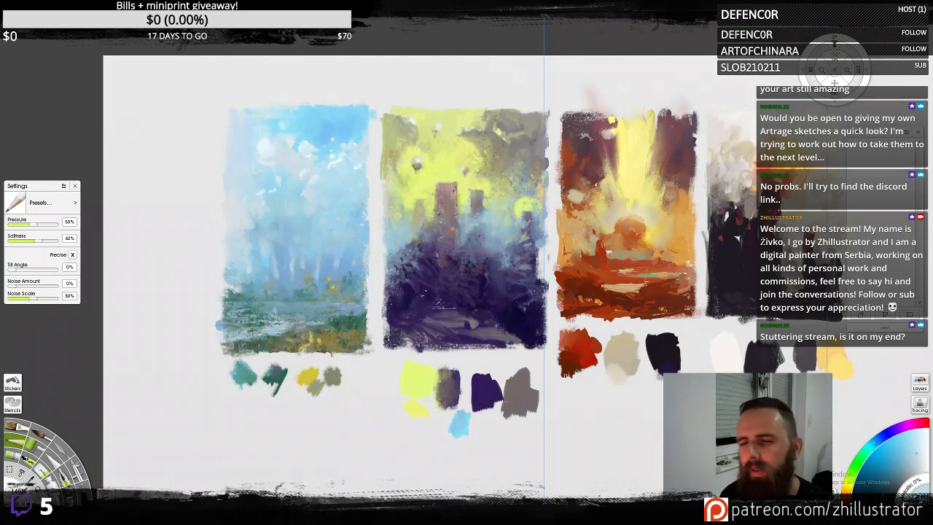
left_click(352, 322, "alt")
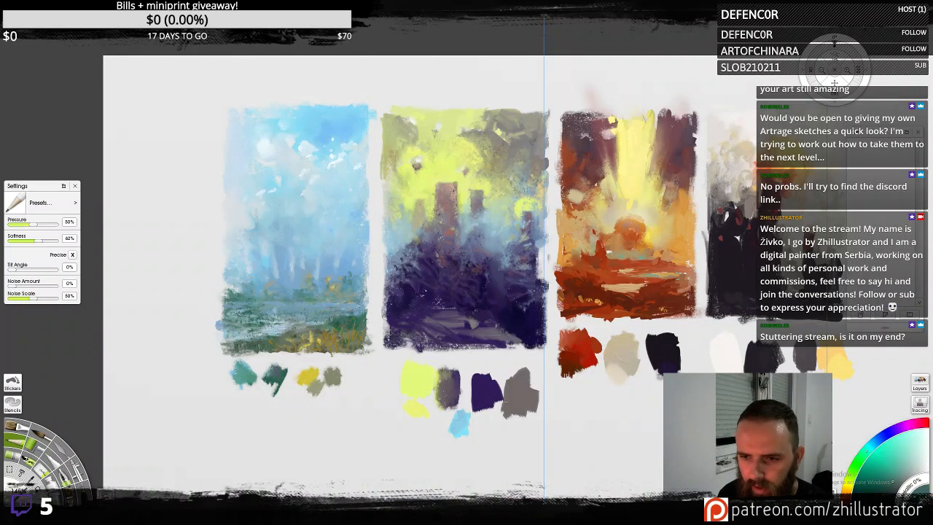
left_click_drag(337, 313, 366, 307)
left_click(349, 323, "alt")
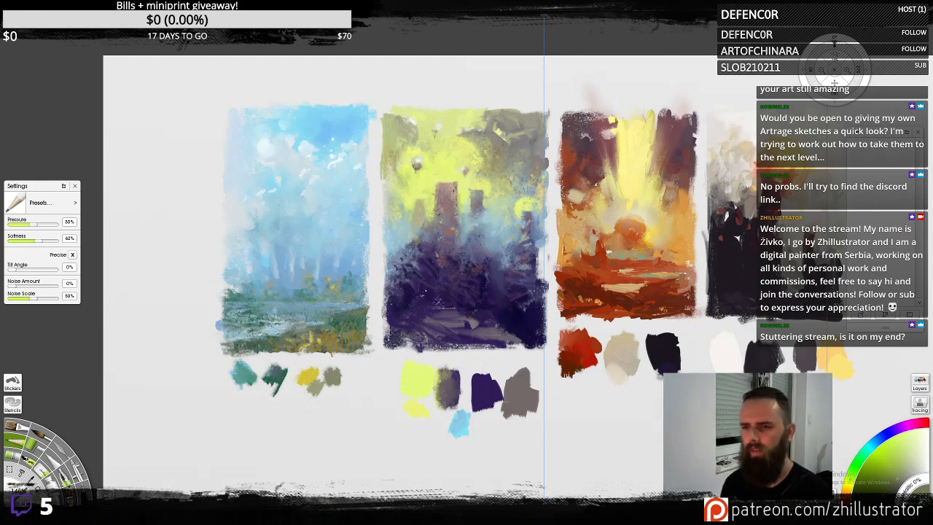
- Mix a dark magenta, dab it onto the dark purple swatch below the yellow-purple sketch, and blend it with the Palette Knife
left_click(449, 232, "alt")
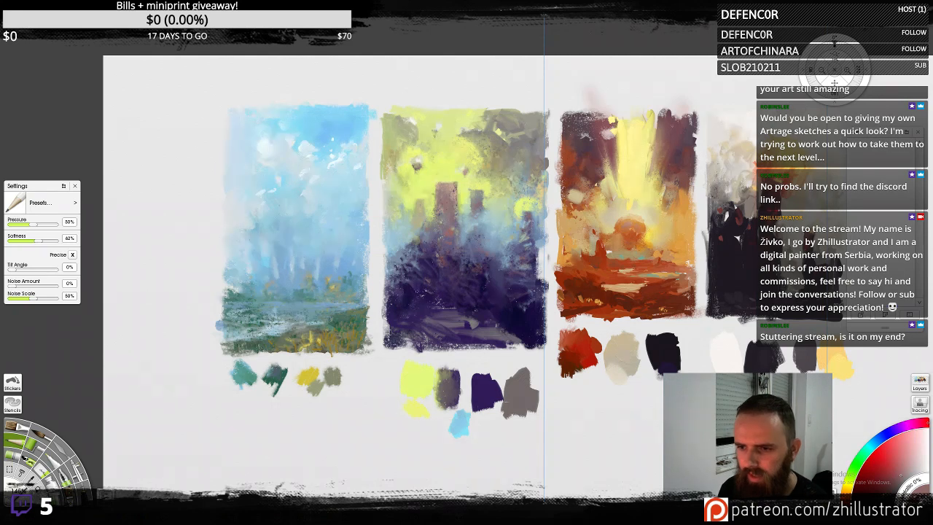
left_click(458, 273, "alt")
left_click_drag(903, 429, 912, 426)
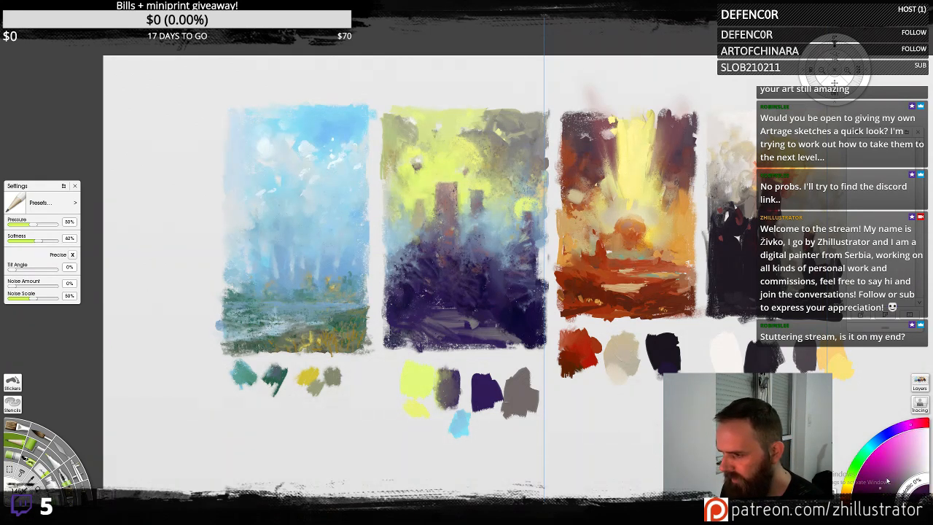
left_click(884, 486)
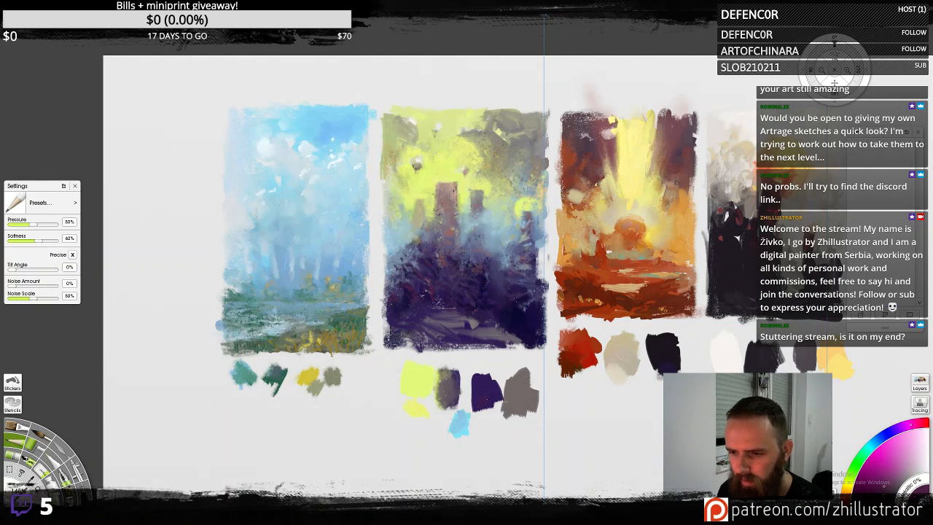
left_click_drag(476, 411, 492, 410)
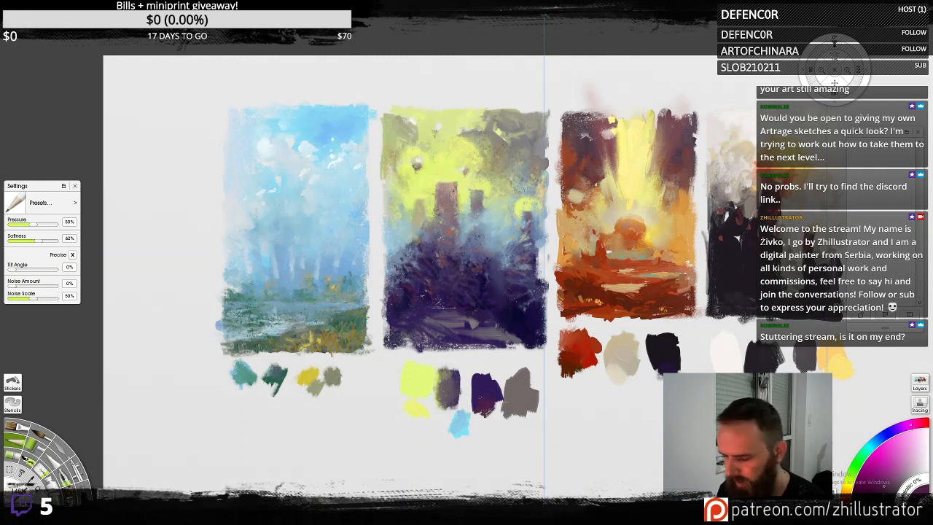
key("k")
left_click_drag(485, 400, 497, 421)
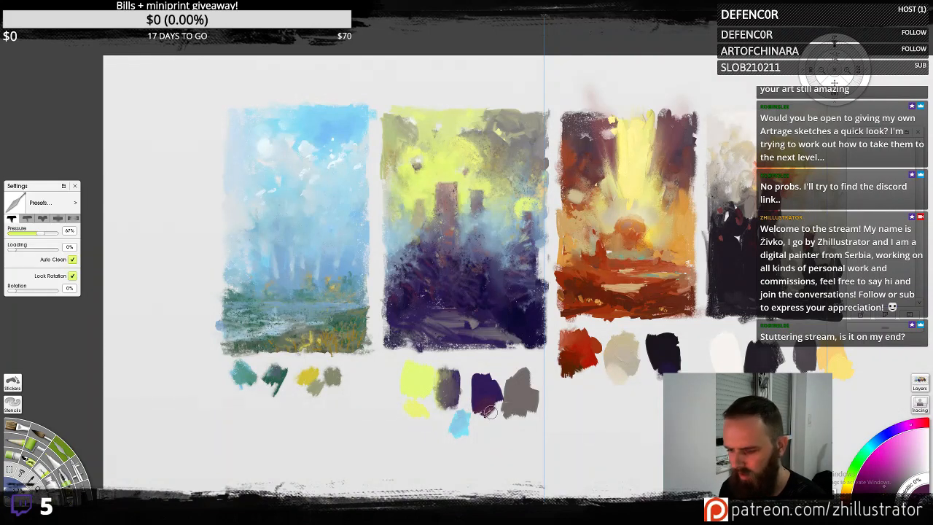
- Extend the purple swatch downward with the Wax Crayon, adjusting the dark magenta shade between strokes
key("c")
left_click_drag(487, 412, 484, 426)
left_click_drag(885, 485, 881, 481)
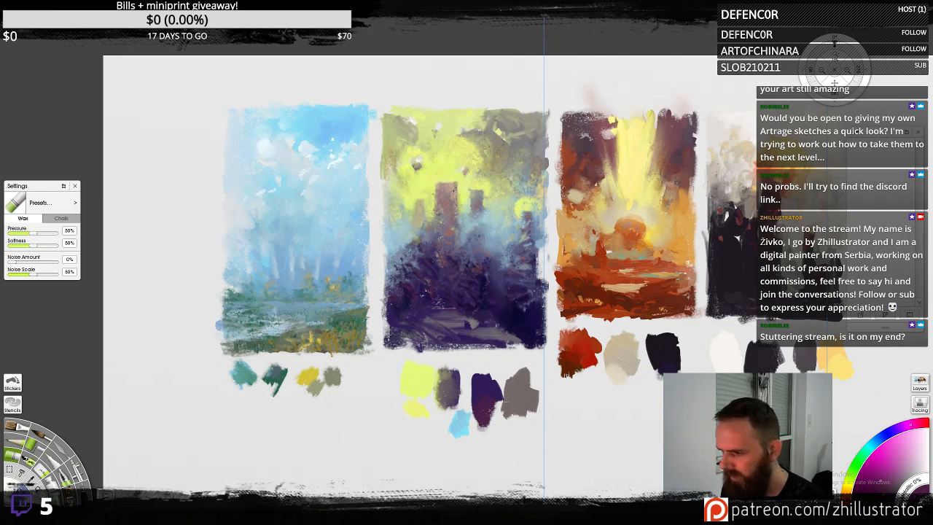
left_click_drag(490, 417, 482, 421)
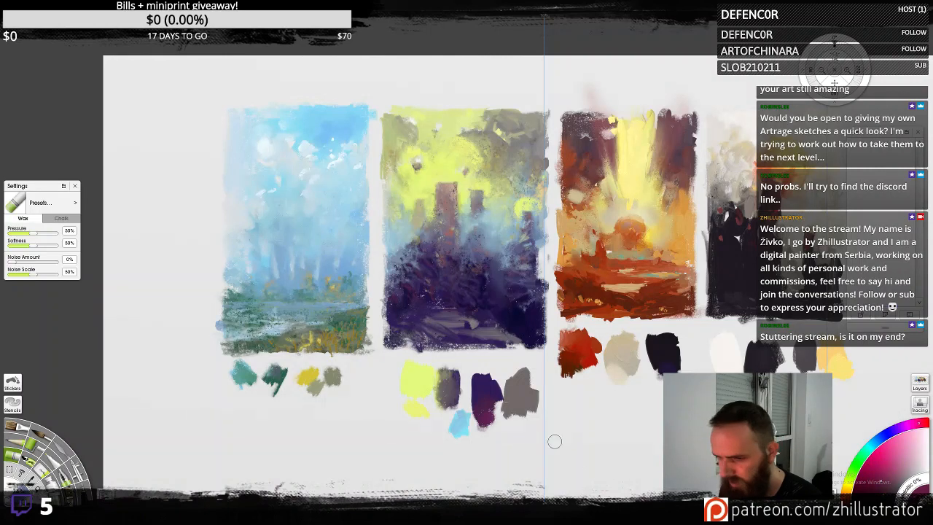
- Touch up the dark magenta lower end of the purple swatch with a short Wax Crayon stroke
mouse_move(484, 418)
left_mouse_down()
mouse_move(485, 431)
mouse_move(495, 421)
mouse_move(488, 415)
mouse_move(492, 423)
left_mouse_up()
- Cover the round sun in the orange sunset sketch with Pencil strokes in pale yellow sampled from the glow beside it
left_click(13, 441)
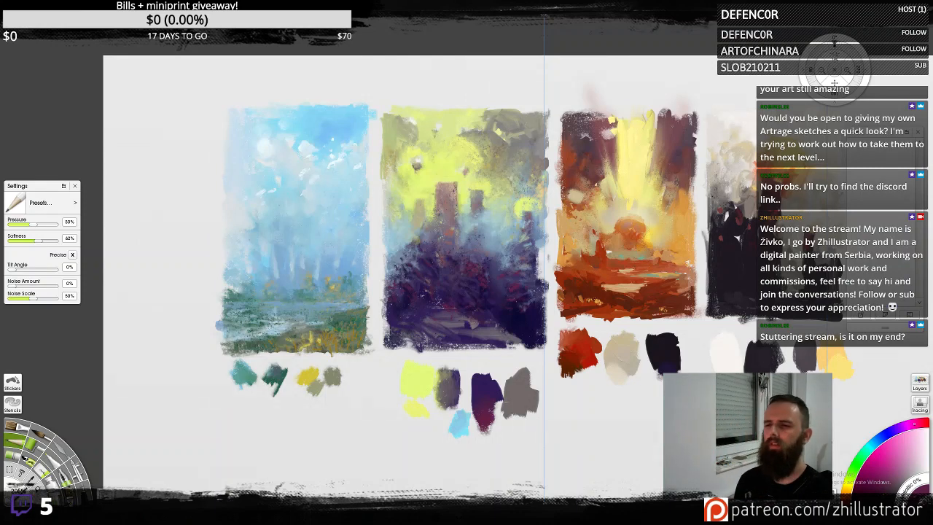
mouse_move(435, 133)
left_mouse_down()
mouse_move(348, 137)
mouse_move(331, 134)
mouse_move(332, 126)
left_mouse_up()
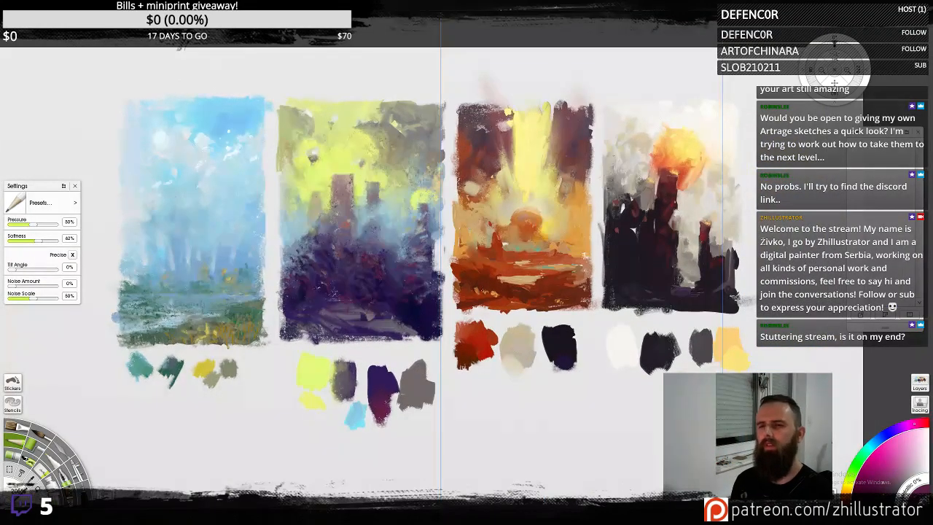
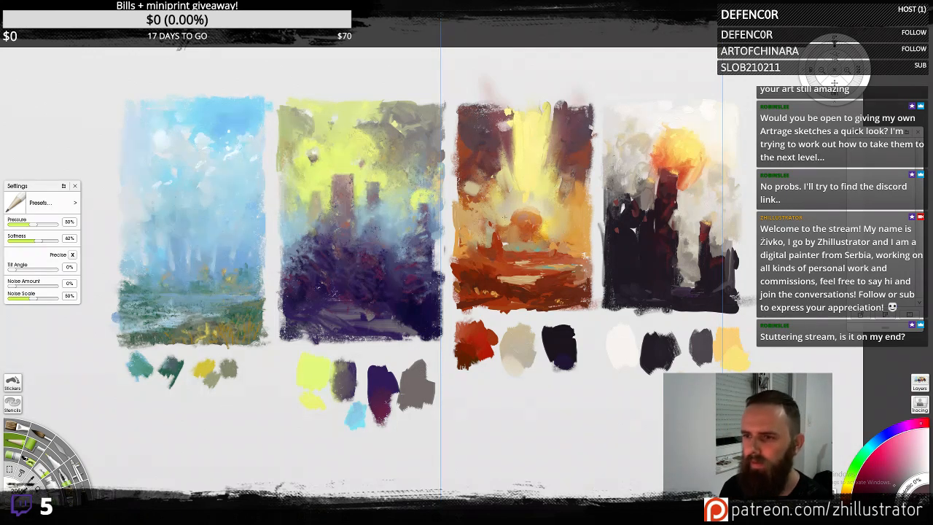
left_click(505, 218, "alt")
mouse_move(518, 210)
left_mouse_down()
mouse_move(510, 225)
mouse_move(530, 231)
mouse_move(503, 232)
mouse_move(544, 244)
mouse_move(534, 228)
mouse_move(500, 240)
left_mouse_up()
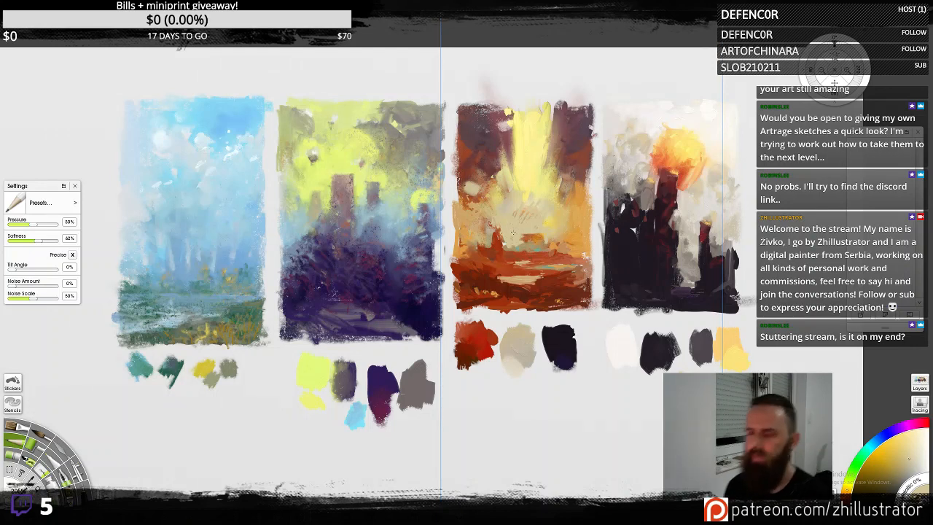
- Add dark red-brown strokes to the sunset sketch's sky beside the left edge of the light beam
left_click_drag(908, 458, 889, 477)
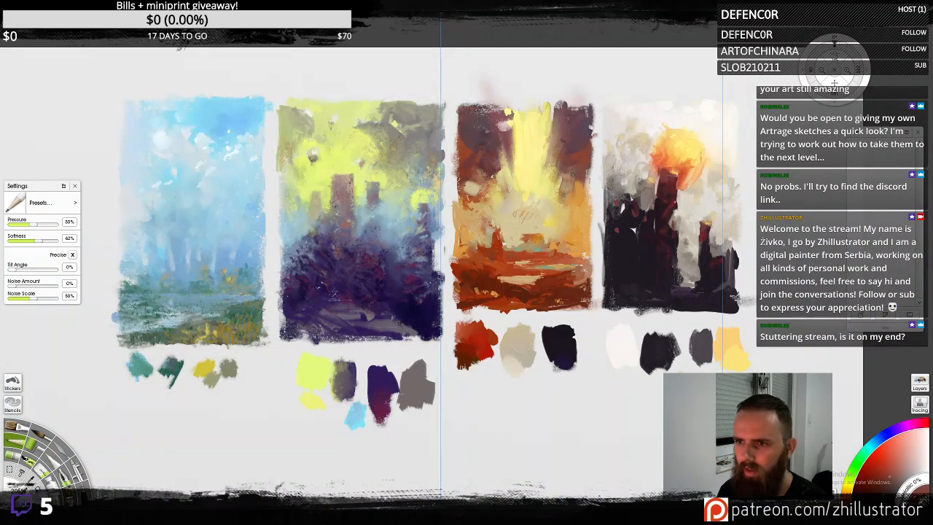
left_click(485, 145, "alt")
mouse_move(496, 115)
left_mouse_down()
mouse_move(491, 124)
mouse_move(502, 130)
left_mouse_up()
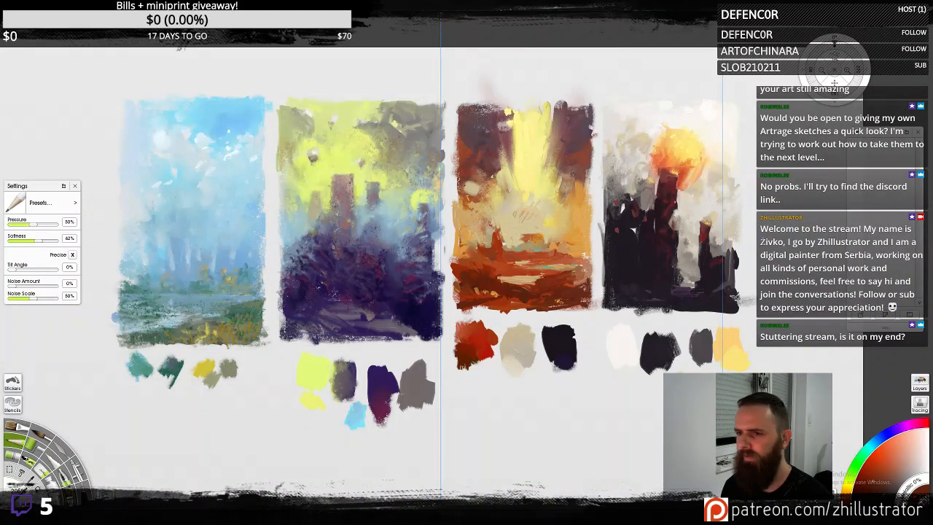
- Draw thin brown tree trunks along the left and right ends of the sunset sketch's horizon using sampled colour
mouse_move(463, 224)
left_mouse_down()
mouse_move(467, 259)
mouse_move(468, 228)
mouse_move(469, 246)
left_mouse_up()
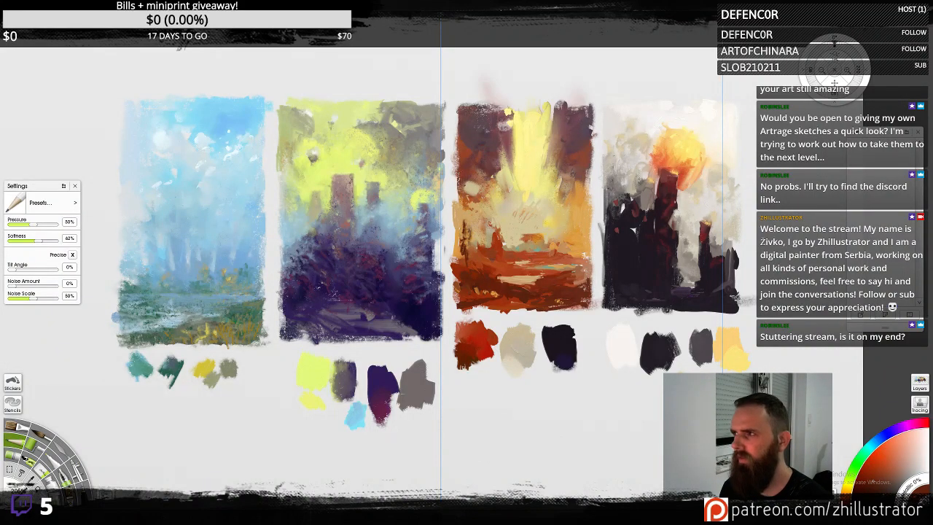
mouse_move(460, 215)
left_mouse_down()
mouse_move(454, 255)
mouse_move(509, 251)
left_mouse_up()
left_click(480, 244, "alt")
left_click_drag(568, 244, 574, 253)
left_click_drag(577, 241, 577, 259)
left_click_drag(583, 225, 581, 245)
mouse_move(584, 224)
left_mouse_down()
mouse_move(583, 258)
mouse_move(588, 241)
left_mouse_up()
left_click_drag(589, 243, 586, 265)
mouse_move(584, 254)
left_mouse_down()
mouse_move(573, 268)
mouse_move(570, 260)
left_mouse_up()
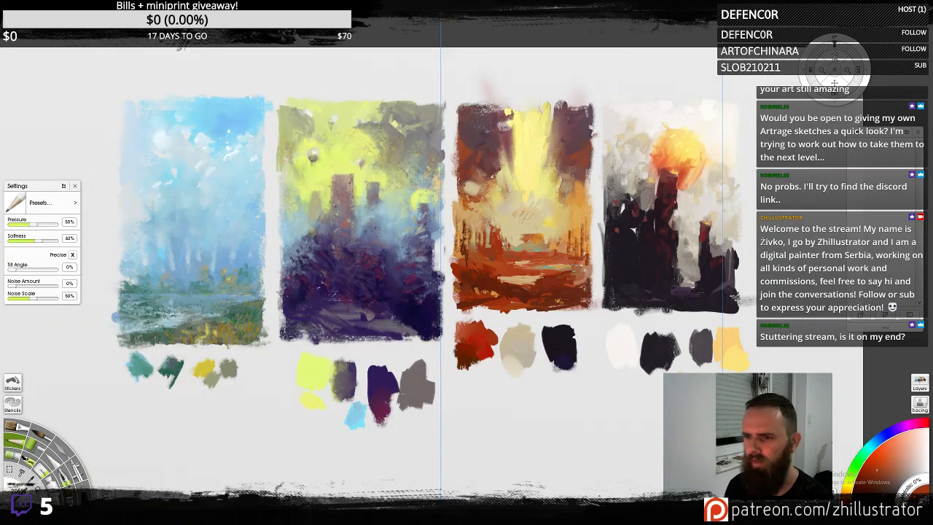
- Try light orange strokes on the foreground water of the sunset sketch, undoing the last three
left_click(519, 252, "alt")
left_click_drag(511, 278, 526, 267)
left_click_drag(518, 272, 535, 272)
left_click_drag(527, 277, 539, 274)
left_click_drag(526, 267, 547, 256)
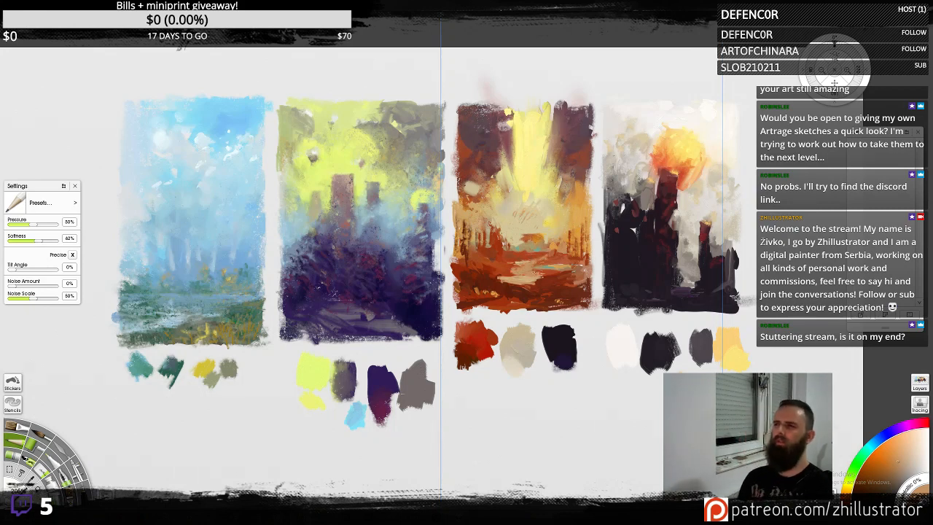
key("ctrl+z")
key("ctrl+z")
key("ctrl+z")
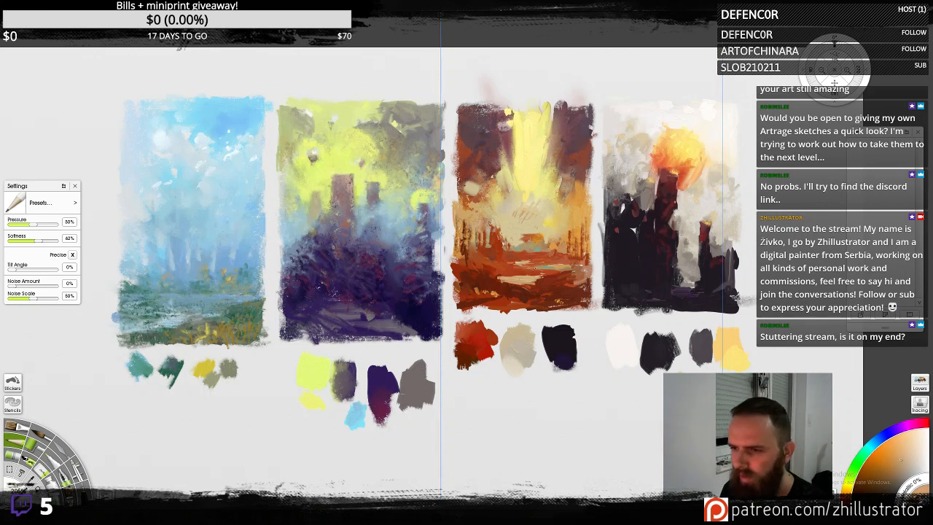
- Dab sampled orange tones onto the water and the bank below the glow in the sunset sketch
left_click_drag(532, 267, 538, 266)
left_click(525, 210, "alt")
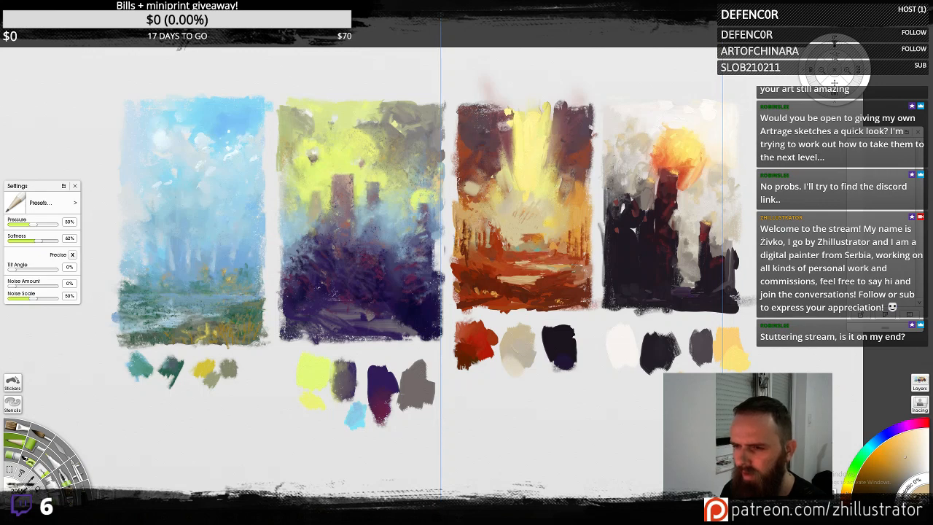
left_click(522, 253, "alt")
left_click_drag(522, 258, 531, 257)
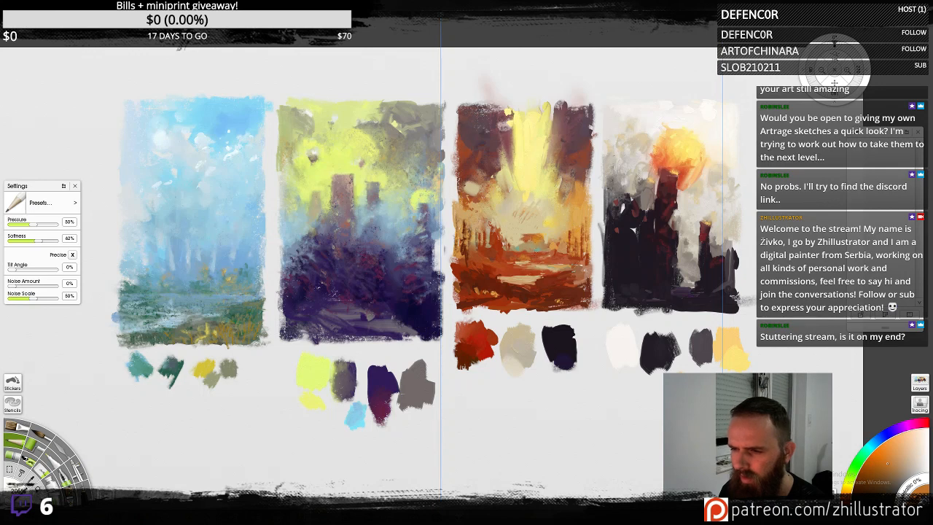
left_click(538, 236, "alt")
left_click_drag(526, 239, 536, 237)
- Add a small light orange swatch beside the dark swatch below the sunset sketch, based on colour sampled from the horizon
left_click(538, 234, "alt")
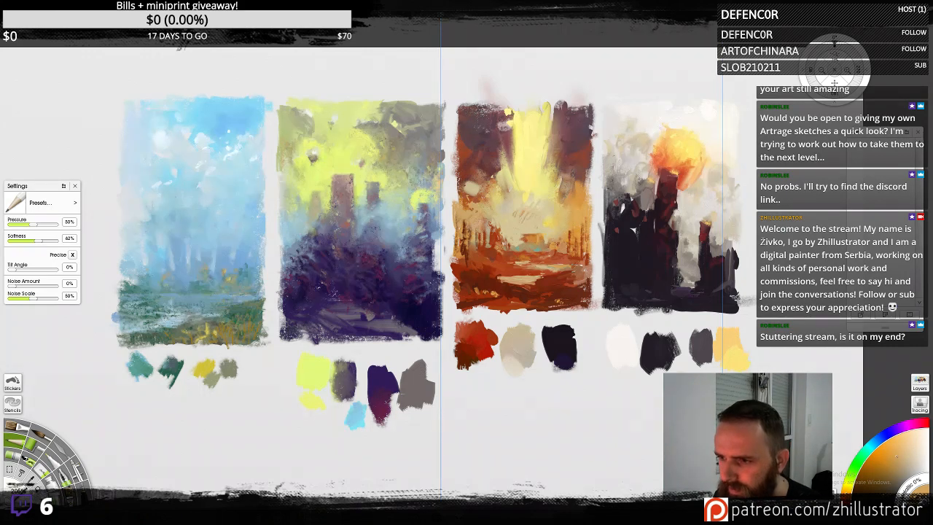
left_click(538, 237, "alt")
left_click(892, 451)
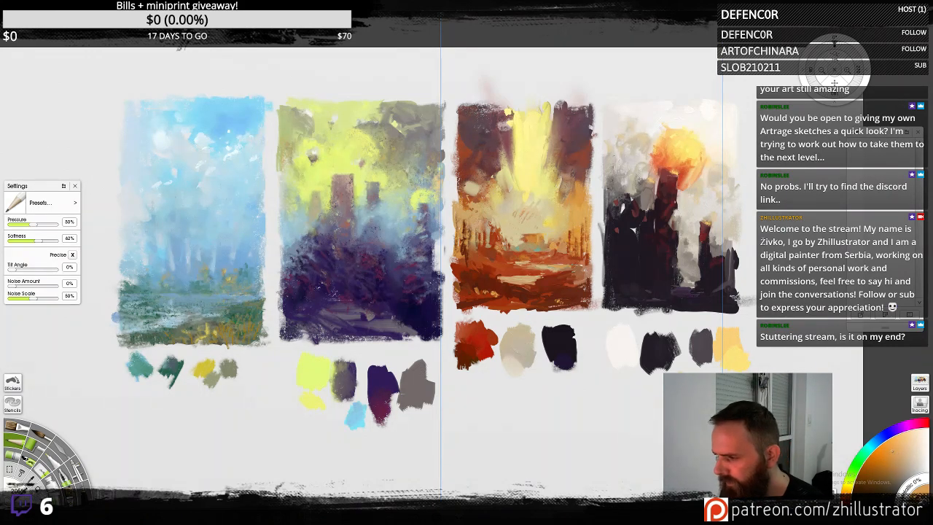
left_click_drag(582, 329, 581, 335)
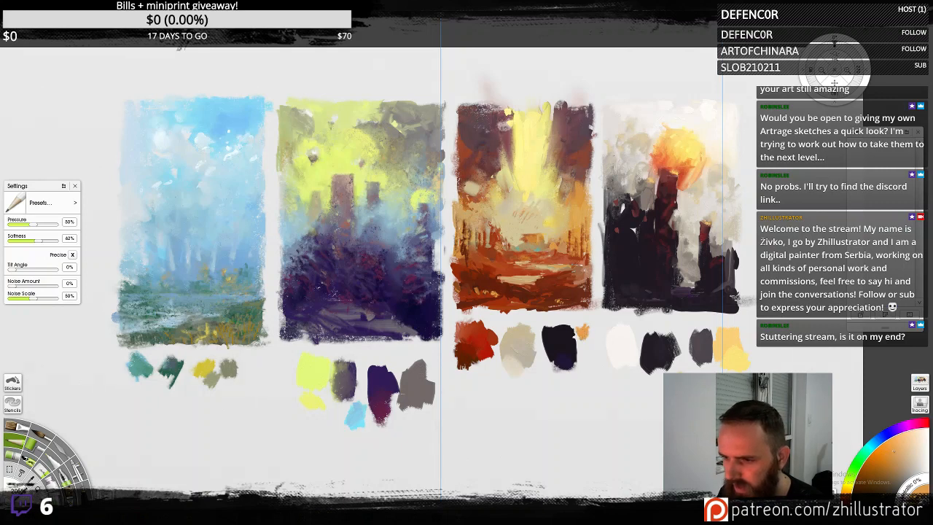
- Rework the lower part of the red swatch with sampled red-brown tones using the Pencil and Wax Crayon
mouse_move(483, 357)
left_mouse_down()
mouse_move(476, 358)
mouse_move(482, 361)
left_mouse_up()
left_click(14, 455)
left_click(484, 354, "alt")
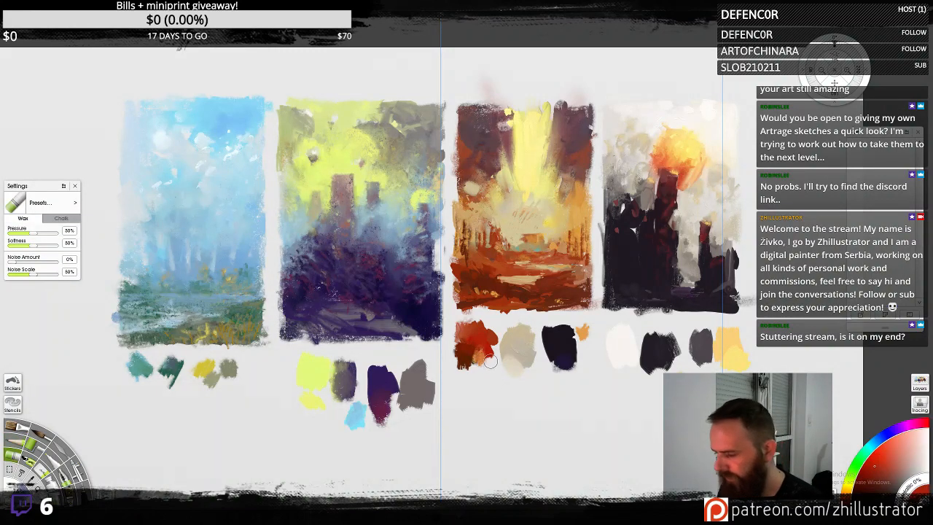
left_click(14, 441)
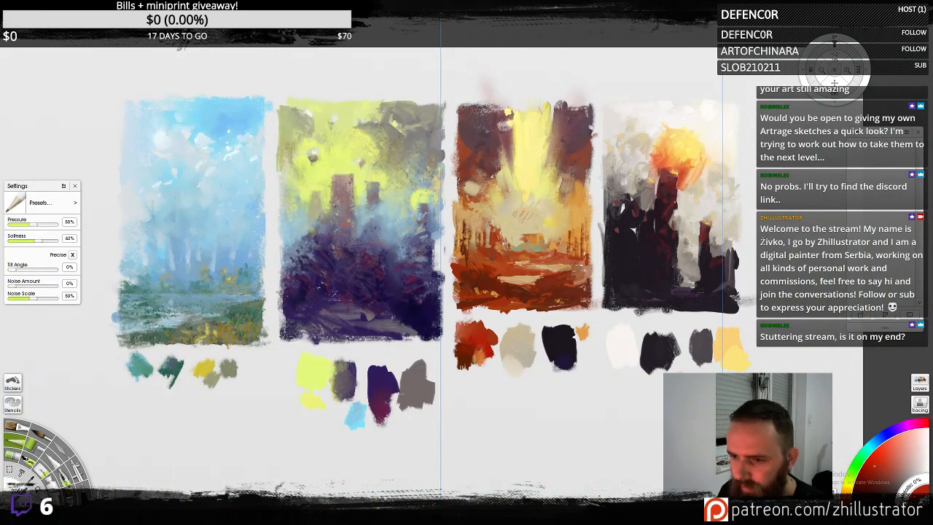
left_click(479, 358, "alt")
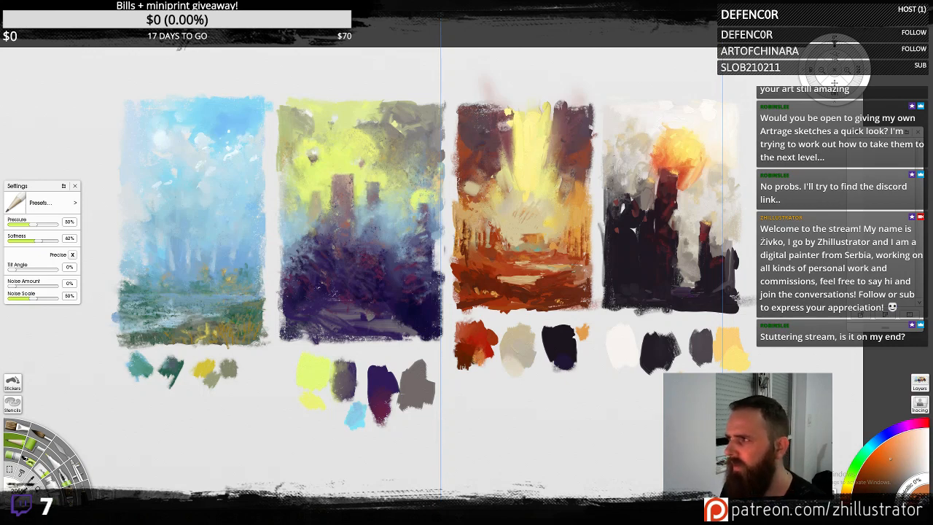
- Fill the middle of the sunset sketch's horizon with thin vertical tree trunks in sampled orange
left_click_drag(521, 233, 521, 245)
left_click(532, 238, "alt")
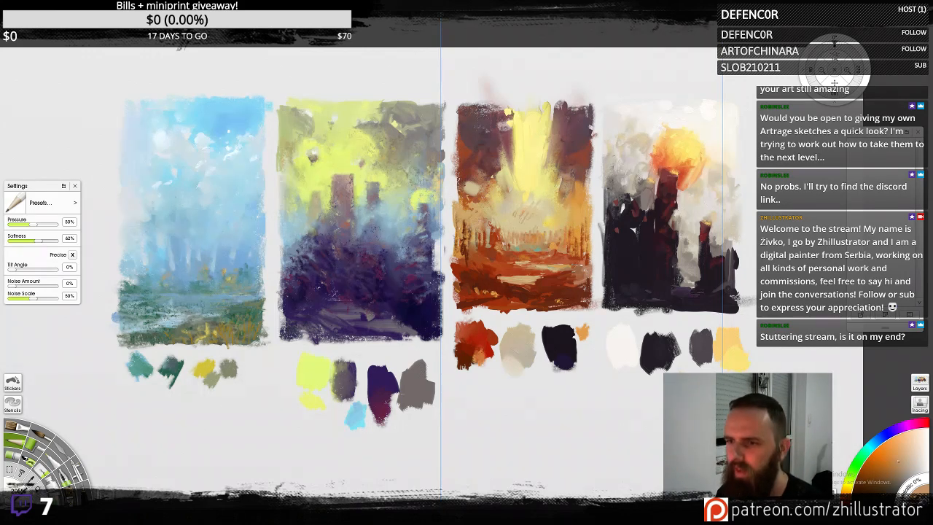
left_click(500, 212, "alt")
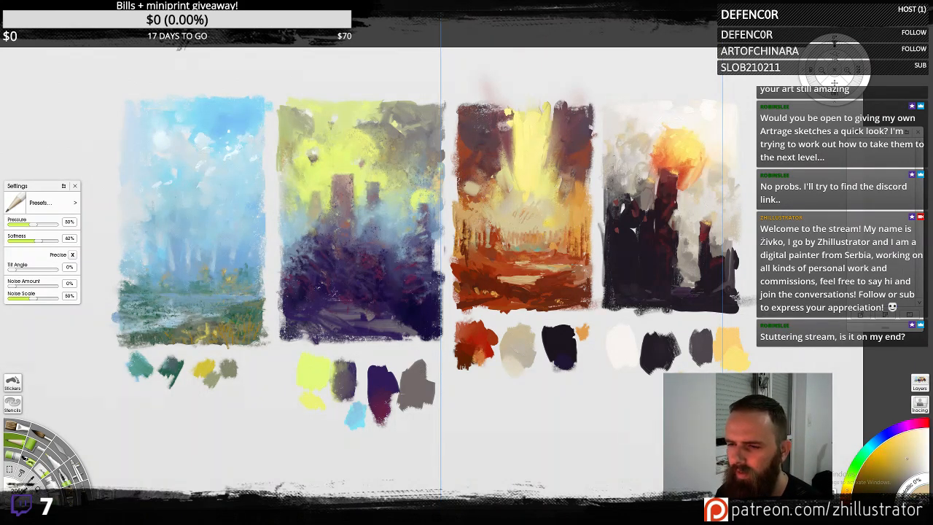
- Try painting large brown tree trunks on both sides of the sunset sketch with the Oil Brush and sampled red-brown
left_click(478, 278, "alt")
key("b")
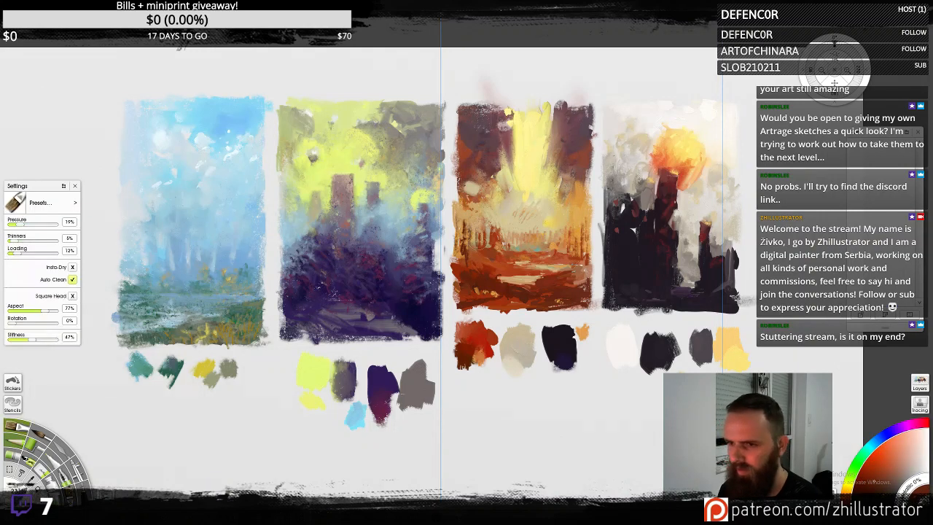
mouse_move(464, 211)
left_mouse_down()
mouse_move(462, 266)
mouse_move(472, 223)
mouse_move(474, 284)
left_mouse_up()
mouse_move(478, 246)
left_mouse_down()
mouse_move(478, 274)
mouse_move(474, 216)
left_mouse_up()
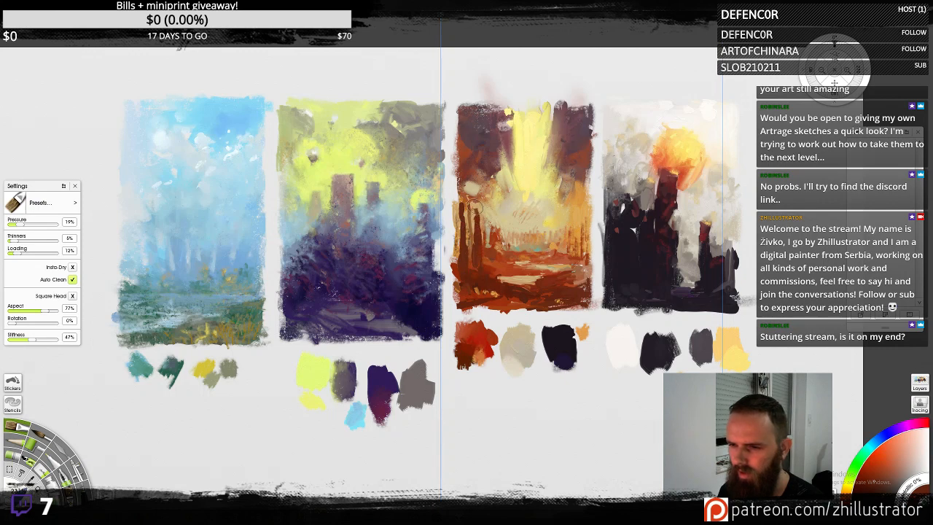
left_click_drag(487, 280, 489, 216)
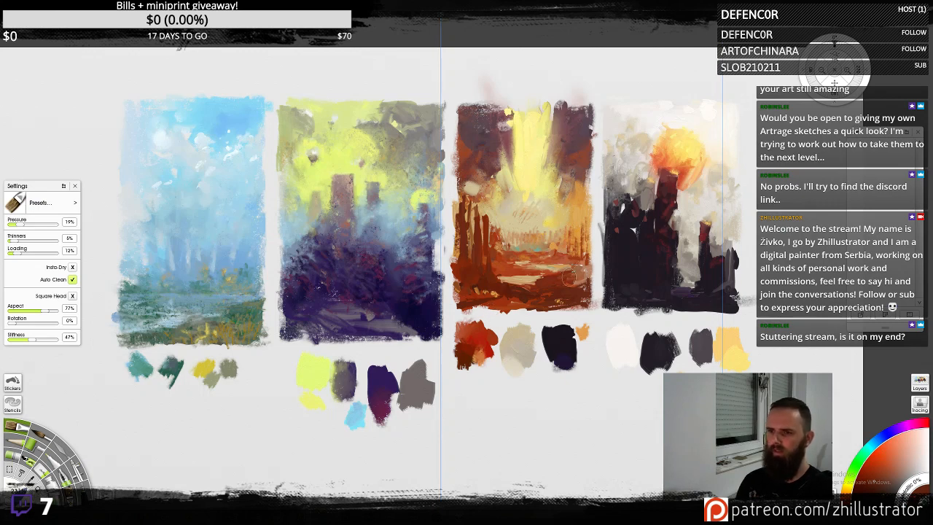
left_click_drag(577, 274, 586, 198)
mouse_move(584, 255)
left_mouse_down()
mouse_move(582, 213)
mouse_move(567, 274)
mouse_move(563, 235)
left_mouse_up()
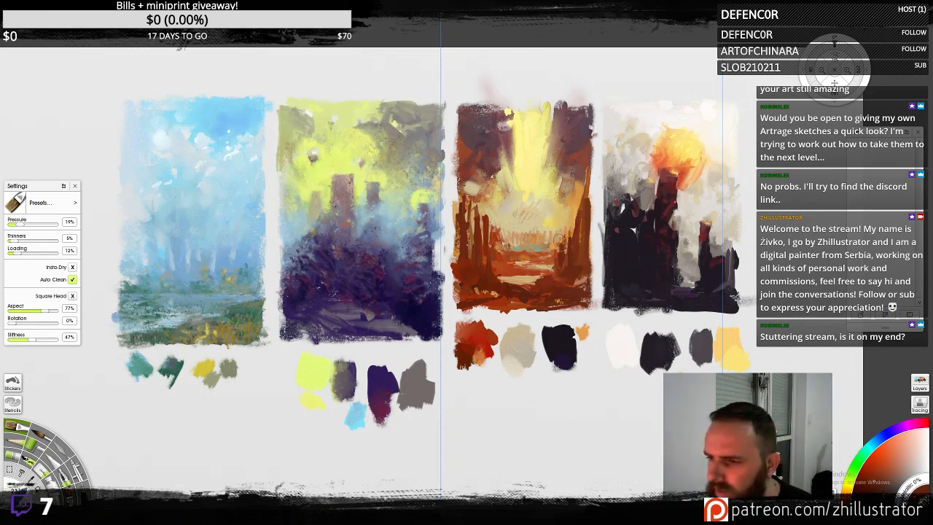
mouse_move(571, 214)
left_mouse_down()
mouse_move(573, 248)
mouse_move(564, 252)
left_mouse_up()
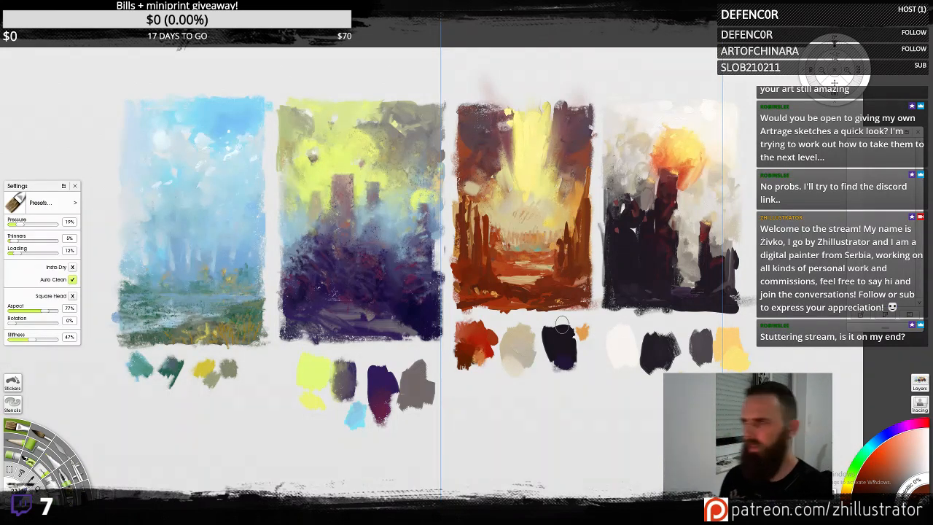
left_click_drag(562, 219, 566, 274)
- Undo the large Oil Brush tree trunks on both sides of the sunset sketch
key("ctrl+z")
key("ctrl+z")
key("ctrl+z")
key("ctrl+z")
key("ctrl+z")
key("ctrl+z")
key("ctrl+z")
key("ctrl+z")
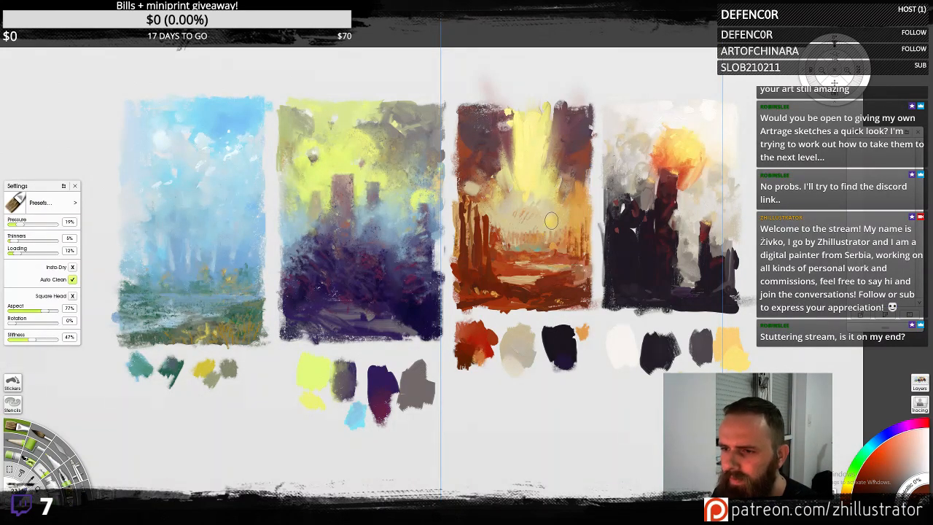
key("ctrl+z")
key("ctrl+z")
key("ctrl+z")
key("ctrl+z")
key("ctrl+z")
key("ctrl+z")
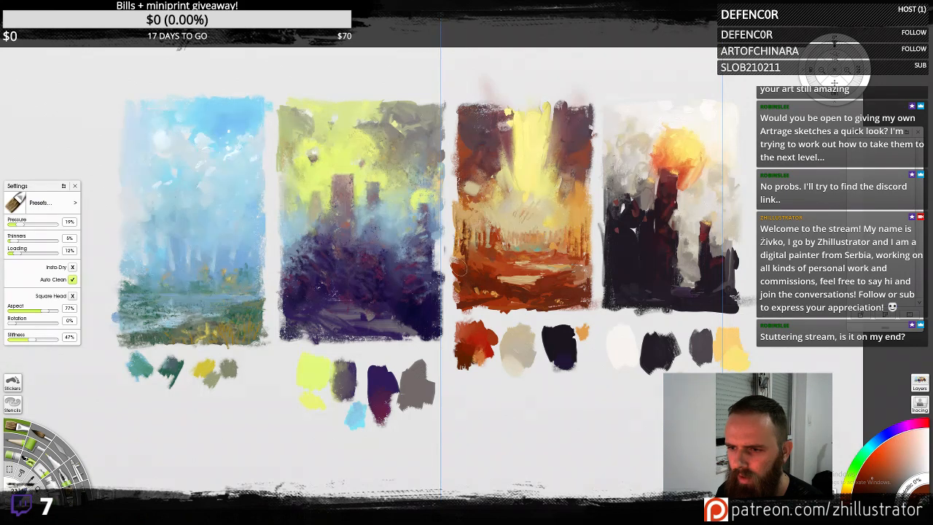
- Paint a winding light orange path from the water to the sunset sketch's lower edge with the Oil Brush
left_click_drag(462, 270, 455, 266)
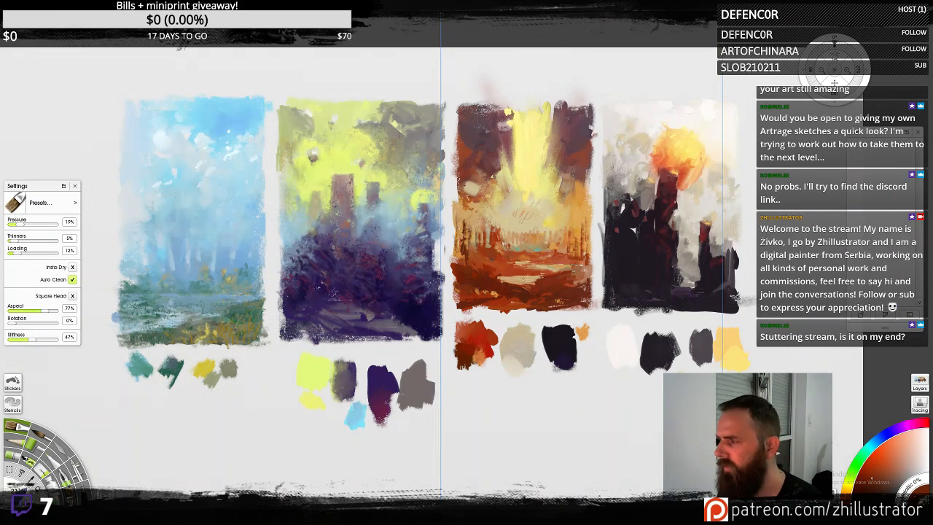
left_click(523, 279, "alt")
mouse_move(513, 280)
left_mouse_down()
mouse_move(538, 296)
mouse_move(514, 306)
mouse_move(544, 300)
mouse_move(508, 307)
mouse_move(547, 309)
left_mouse_up()
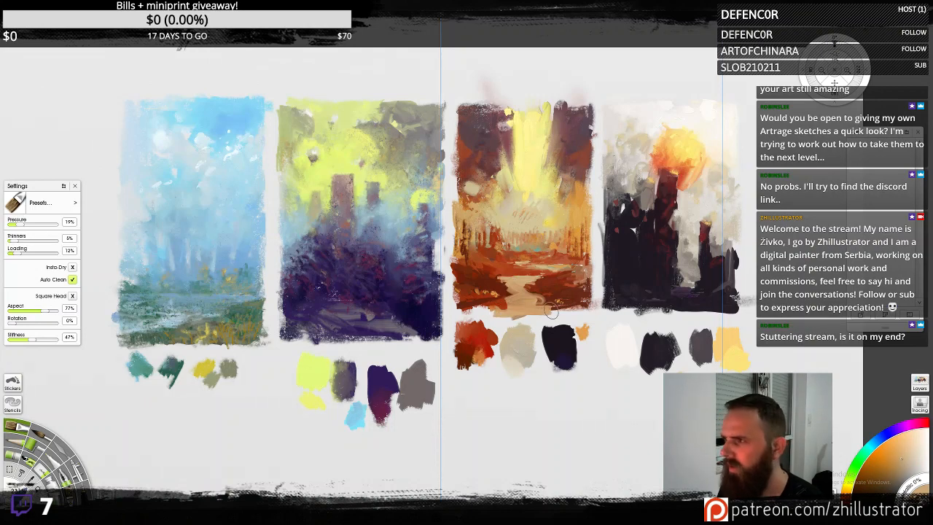
- Define the ground on both sides of the path along the sketch's lower edge with Pencil strokes in sampled colours
key("a")
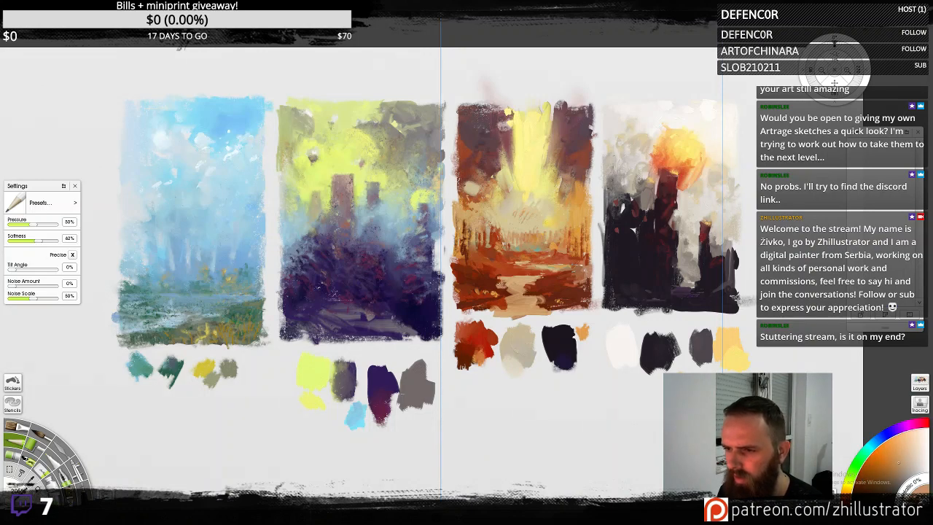
left_click(522, 272, "alt")
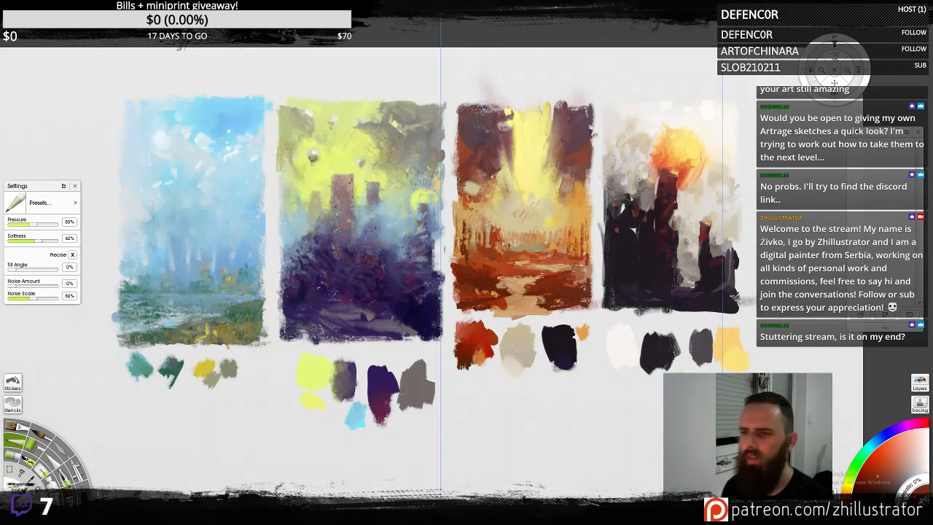
left_click(541, 306, "alt")
left_click(551, 302, "alt")
mouse_move(551, 305)
left_mouse_down()
mouse_move(547, 313)
mouse_move(591, 306)
left_mouse_up()
mouse_move(484, 306)
left_mouse_down()
mouse_move(497, 311)
mouse_move(473, 312)
left_mouse_up()
- Refine the left edge of the path with sampled orange and red-brown Pencil strokes
left_click(503, 306, "alt")
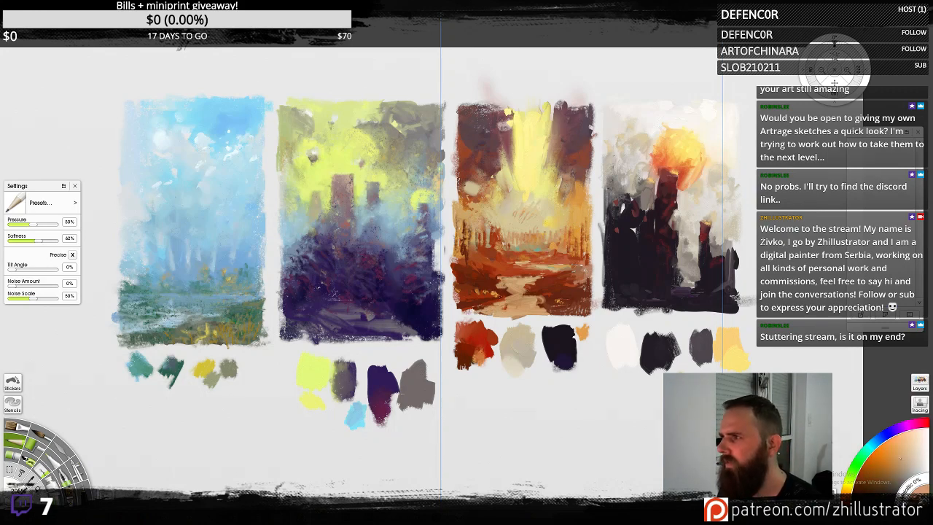
left_click(505, 300, "alt")
left_click_drag(504, 295, 514, 297)
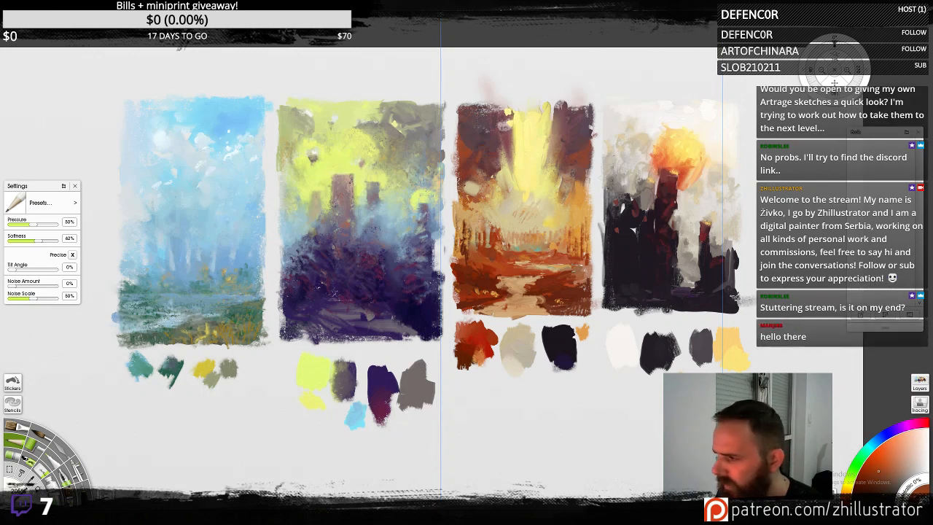
left_click_drag(506, 294, 488, 287)
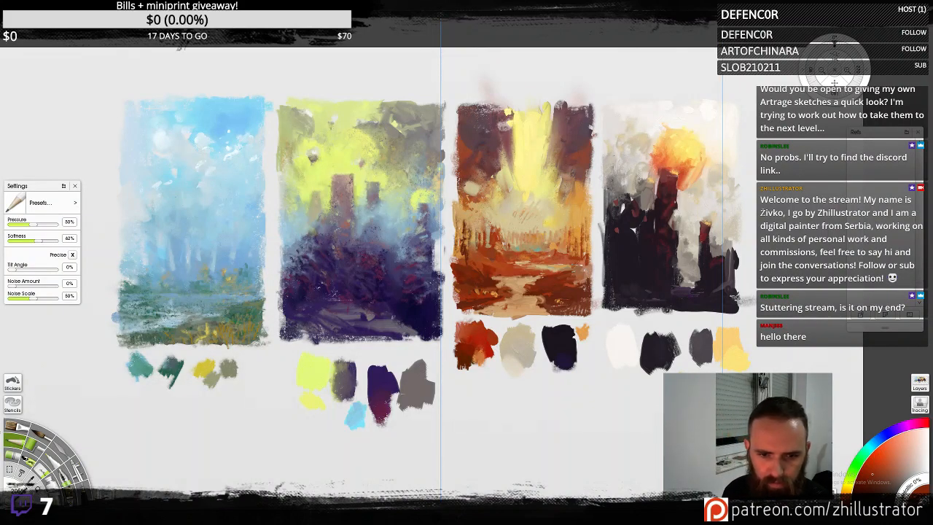
- Select the colour swatches below the orange sunset sketch with a polygon selection, move them slightly down and deselect
left_click(10, 468)
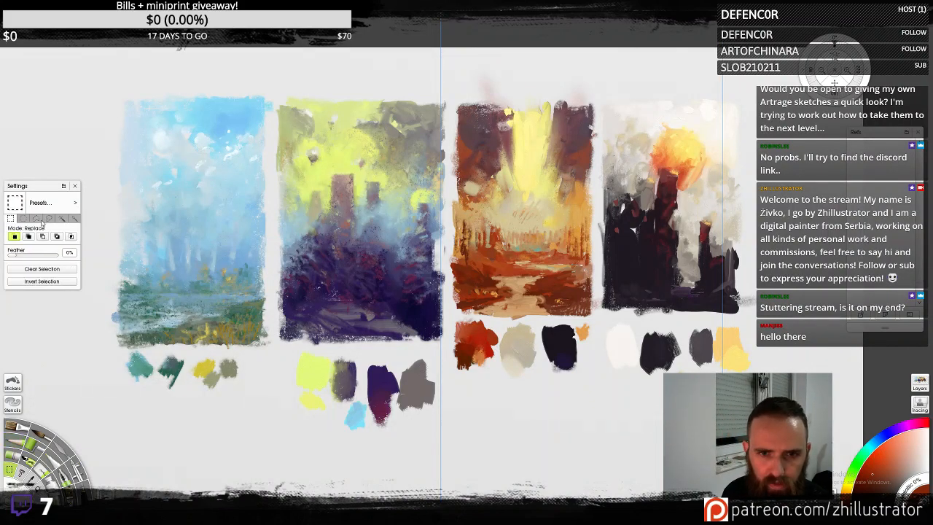
left_click(36, 218)
left_click(599, 318)
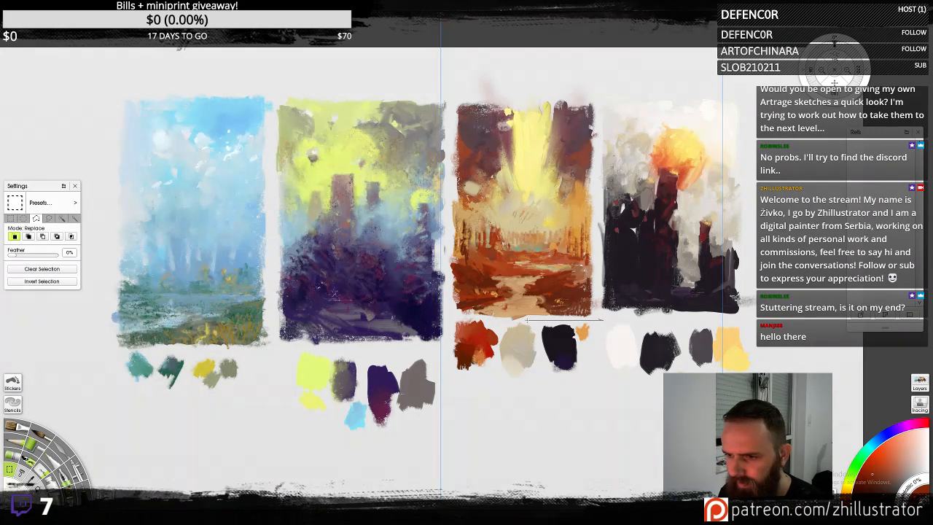
left_click_drag(526, 320, 509, 322)
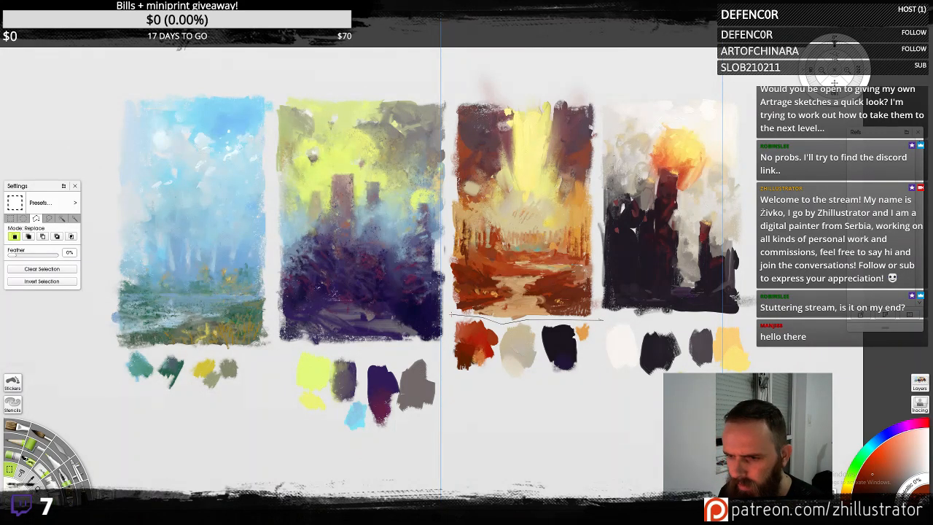
mouse_move(447, 385)
left_mouse_down()
mouse_move(601, 380)
mouse_move(591, 388)
mouse_move(596, 330)
left_mouse_up()
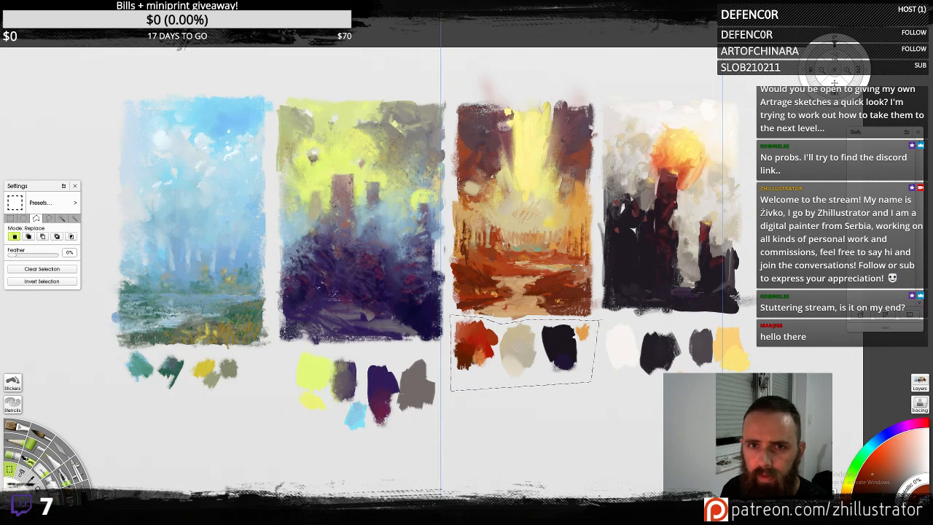
key("ctrl+t")
left_click_drag(563, 347, 576, 399)
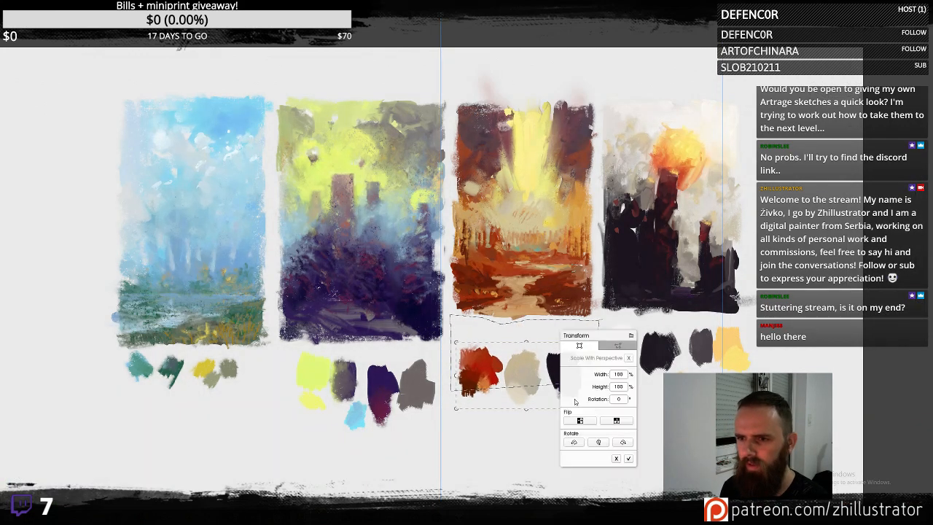
left_click(628, 458)
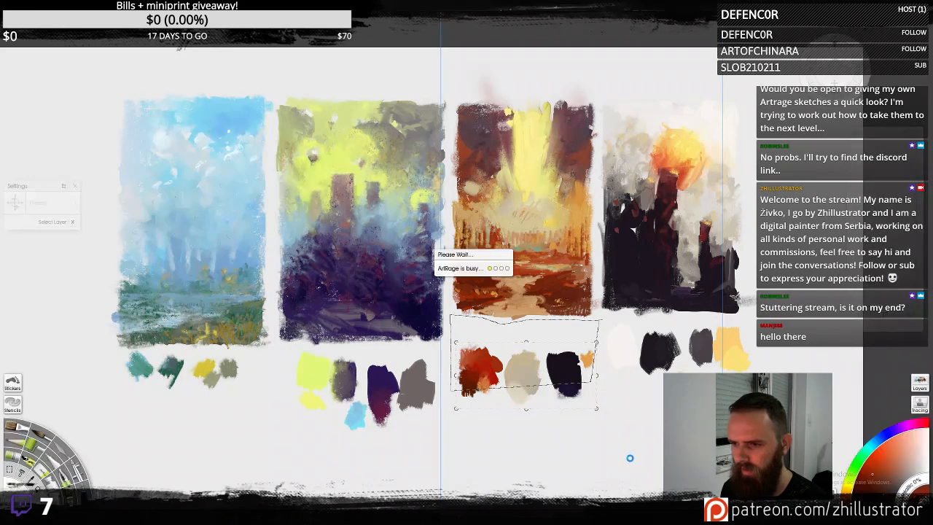
key("ctrl+d")
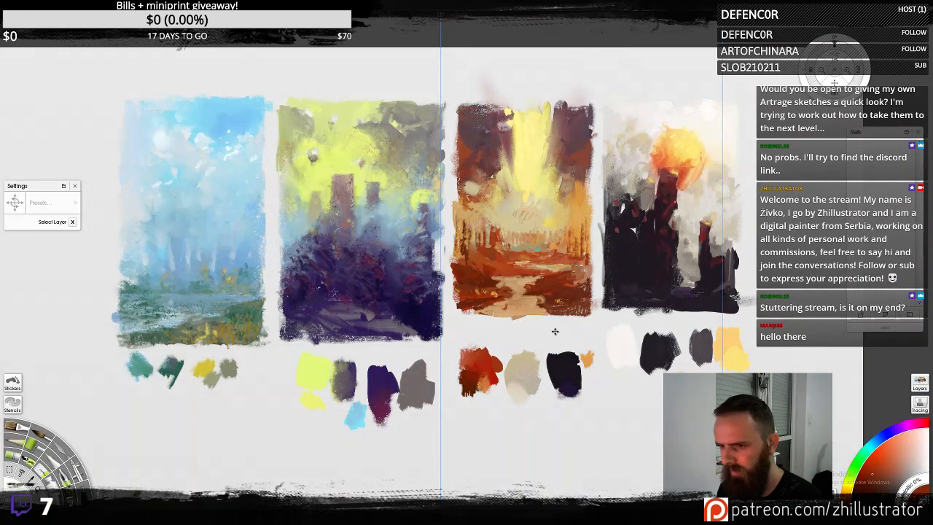
- Touch up the sunset sketch's path, water and distant tree line with Pencil strokes in sampled oranges and yellows
key("p")
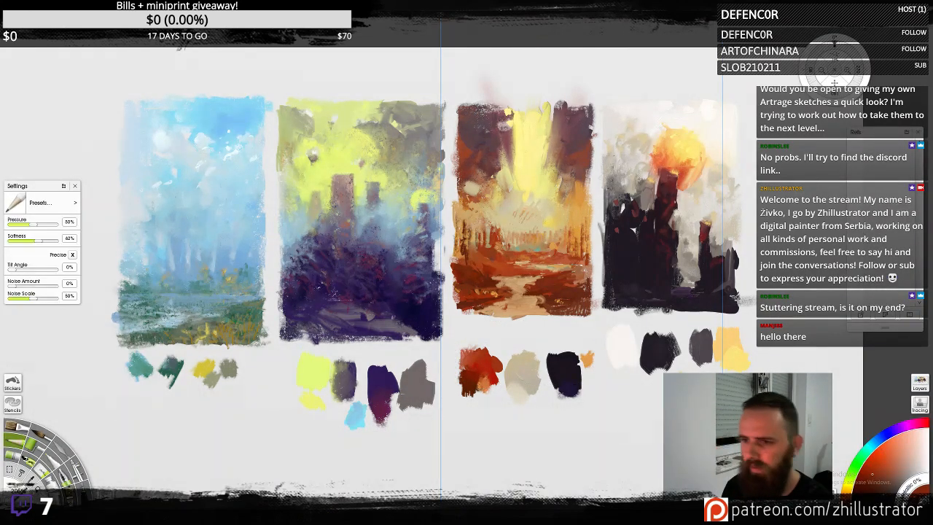
left_click(498, 311, "alt")
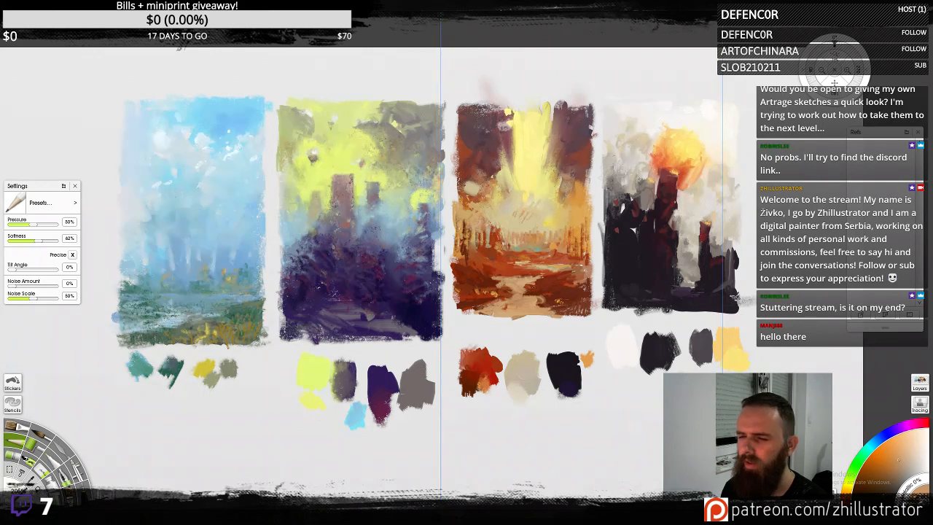
left_click(509, 278, "alt")
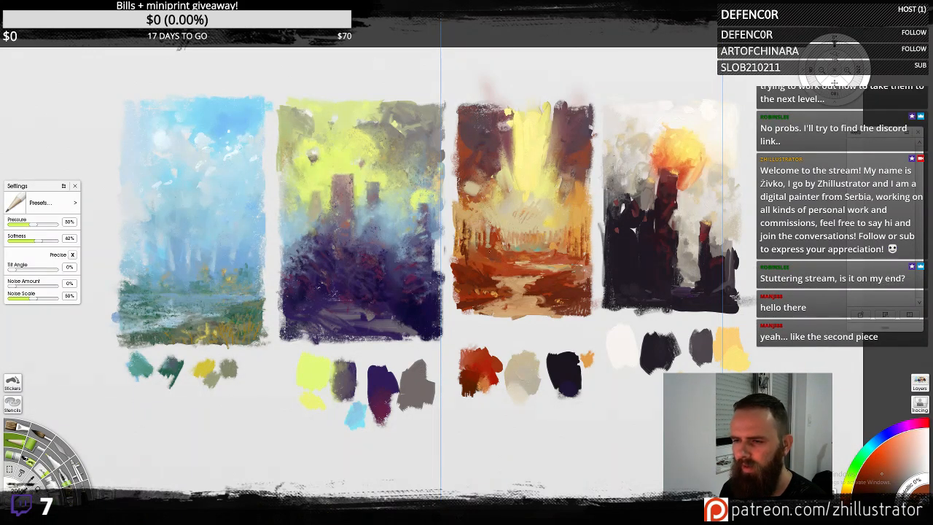
left_click(526, 235, "alt")
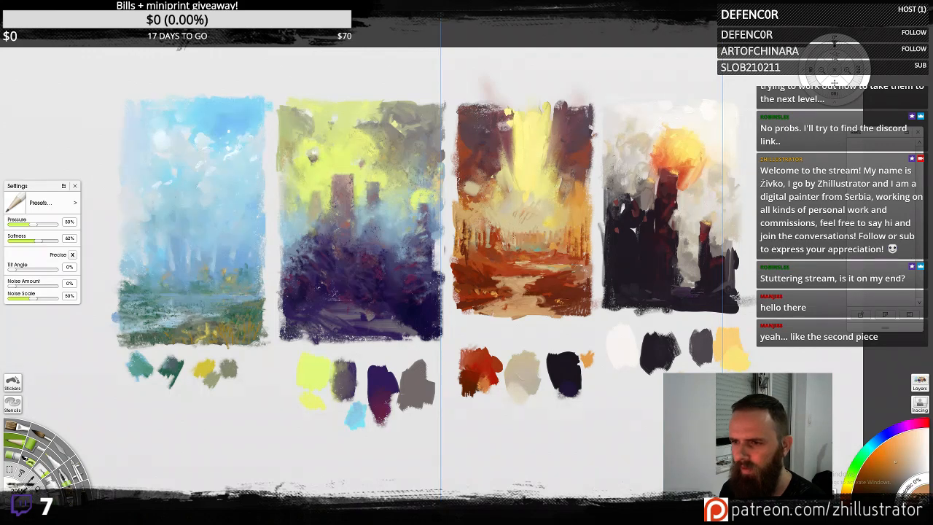
left_click(536, 224, "alt")
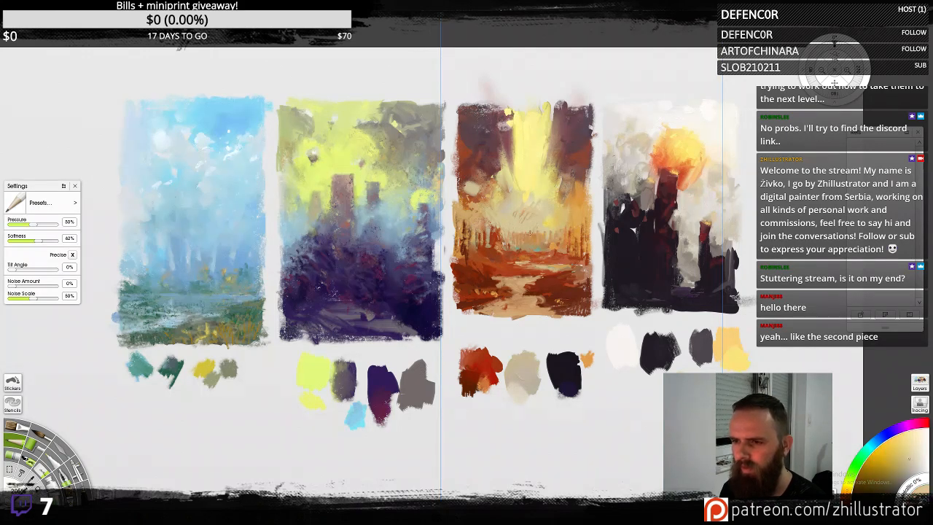
left_click(532, 228, "alt")
- Extend the glow around the base of the sunset sketch's light beam and paint a small pale yellow spot to its left
left_click_drag(518, 211, 513, 218)
left_click(508, 191, "alt")
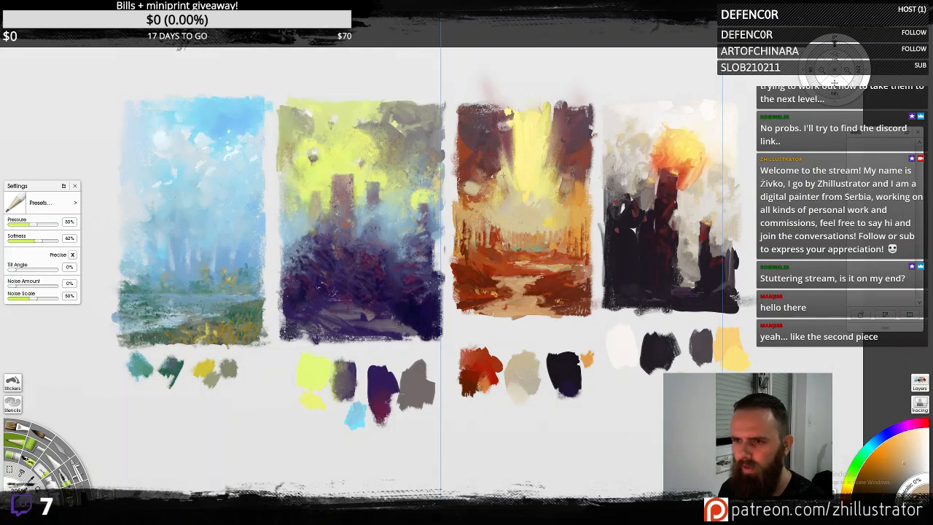
left_click(516, 182, "alt")
mouse_move(502, 171)
left_mouse_down()
mouse_move(511, 185)
mouse_move(469, 183)
left_mouse_up()
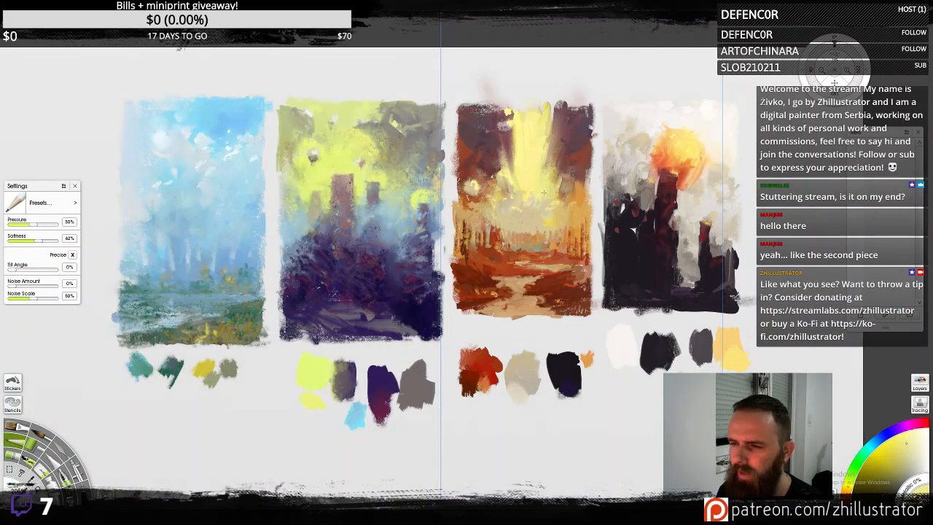
- Soften the haze beneath the sunset sketch's light beam with Pencil strokes in sampled pale yellows
left_click(546, 192, "alt")
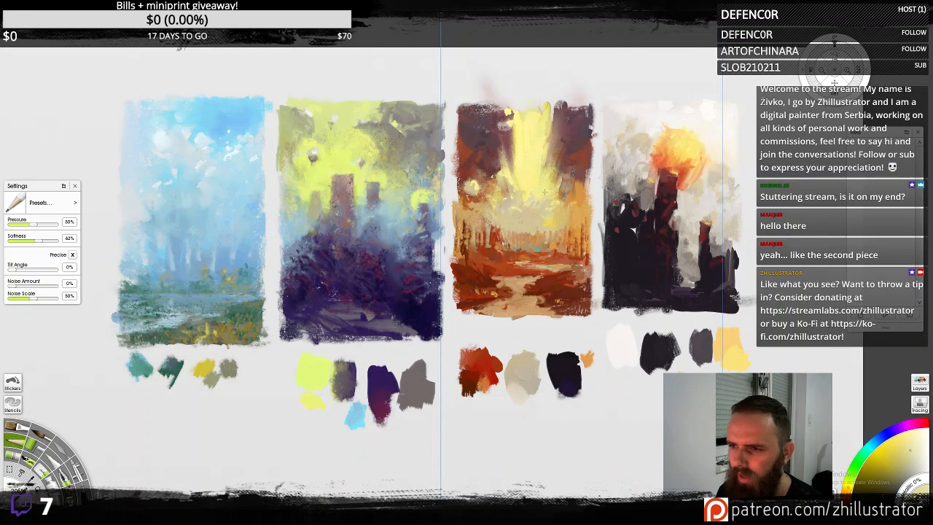
left_click(542, 194, "alt")
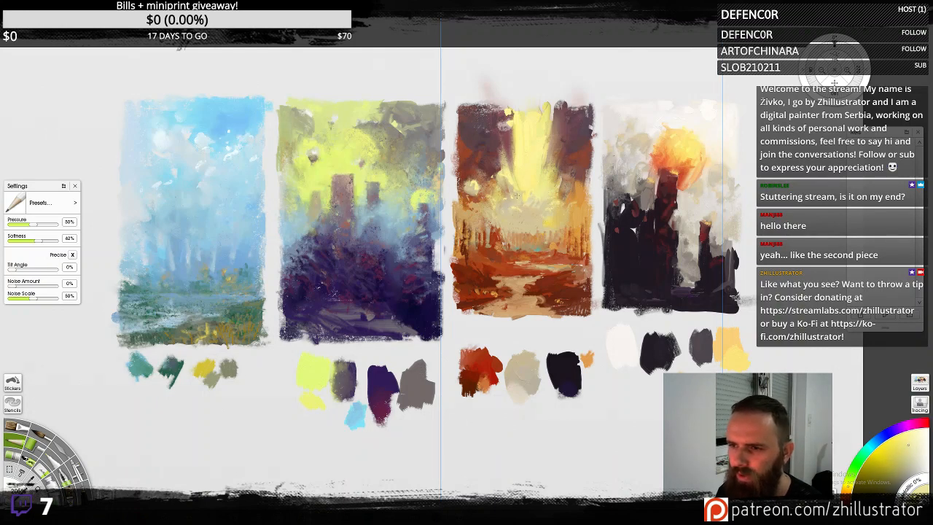
left_click(517, 195, "alt")
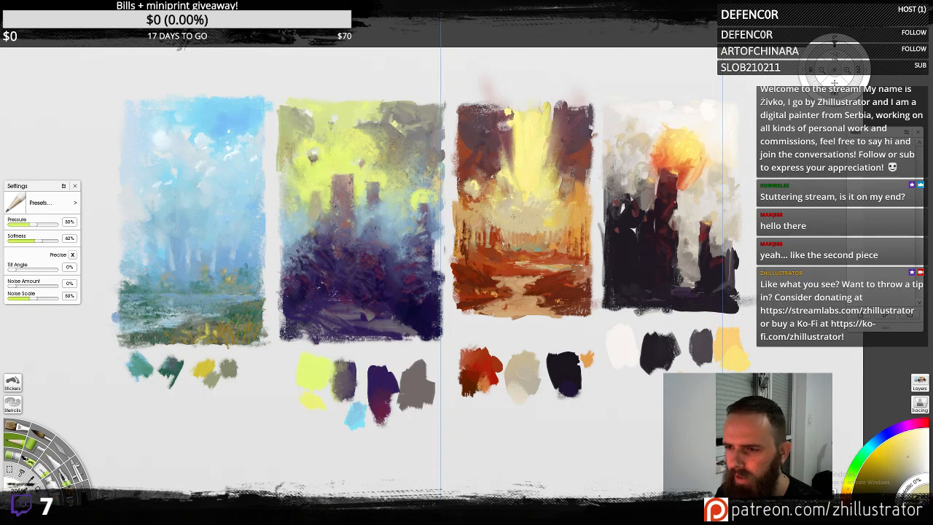
left_click(508, 205, "alt")
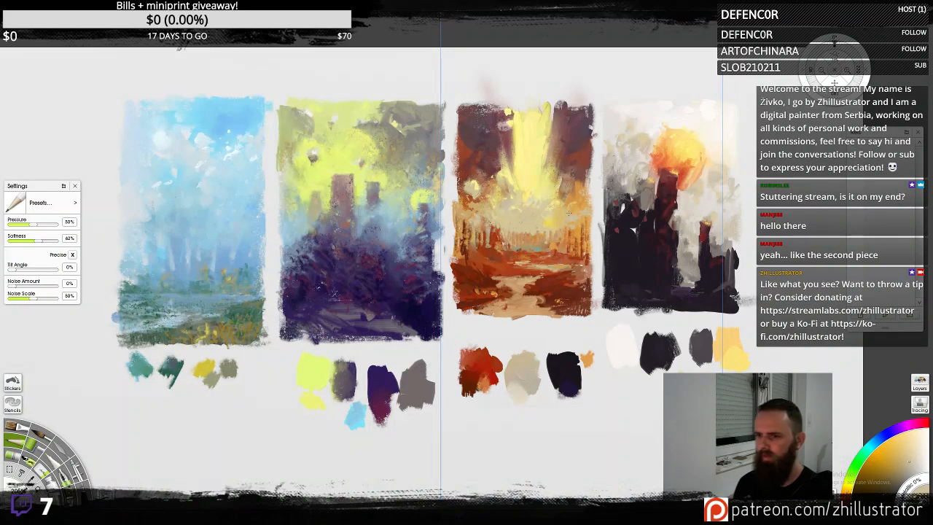
- Refine the sunset sketch's water edge, path and tree bases with Pencil strokes in sampled oranges and warm yellow
left_click(526, 261, "alt")
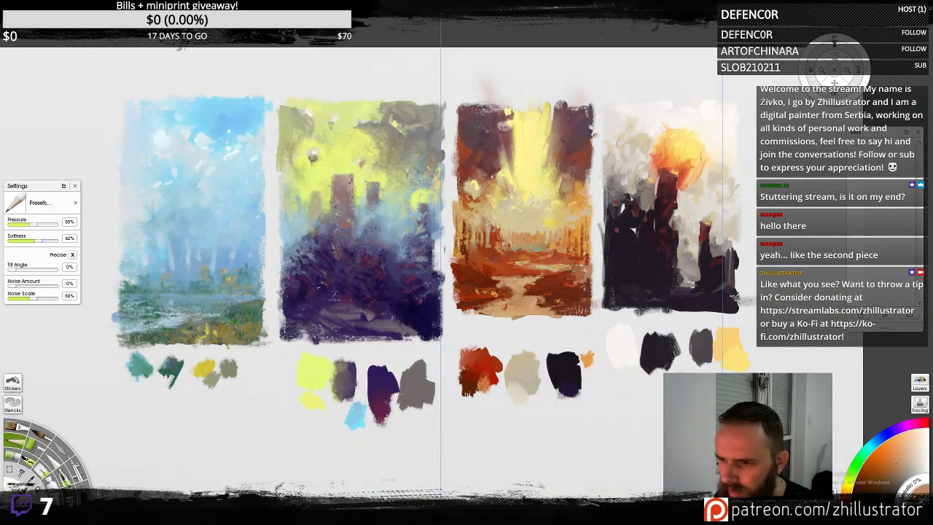
left_click(518, 263, "alt")
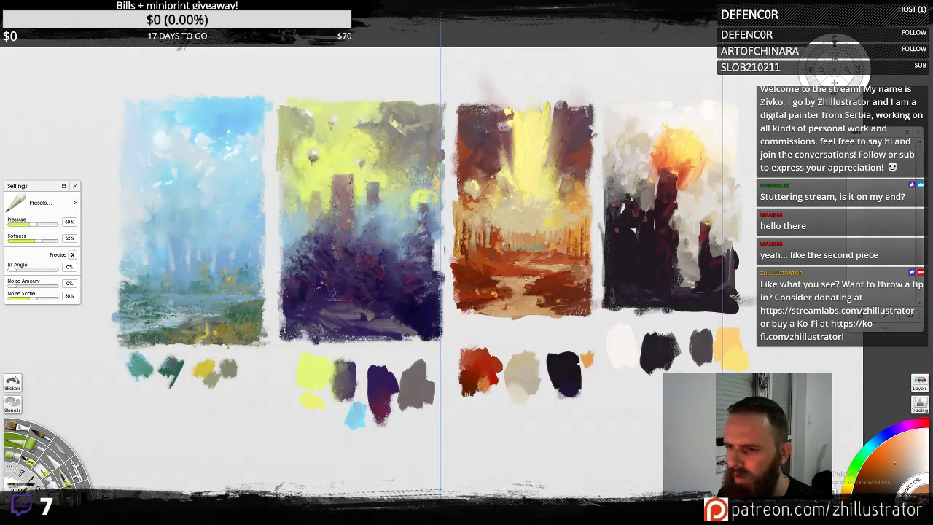
left_click(527, 282, "alt")
left_click(537, 220, "alt")
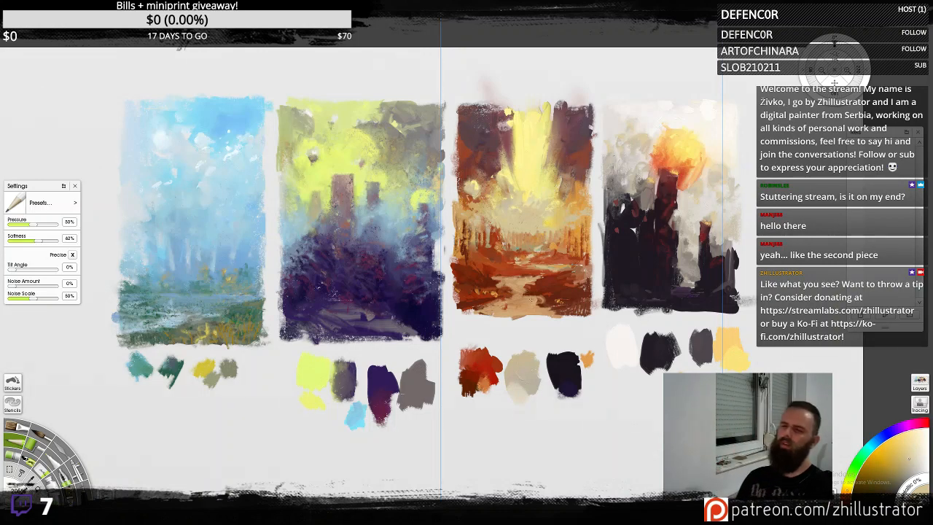
left_click(535, 239, "alt")
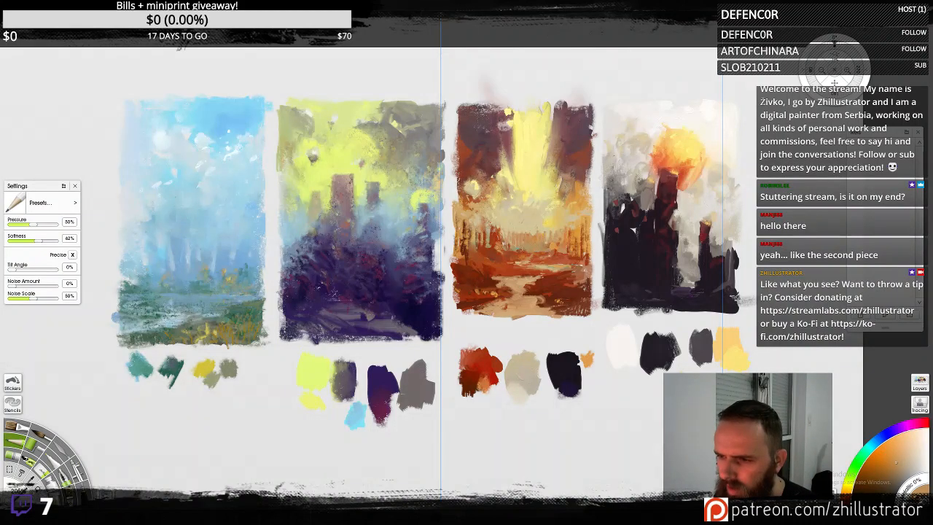
left_click(512, 246, "alt")
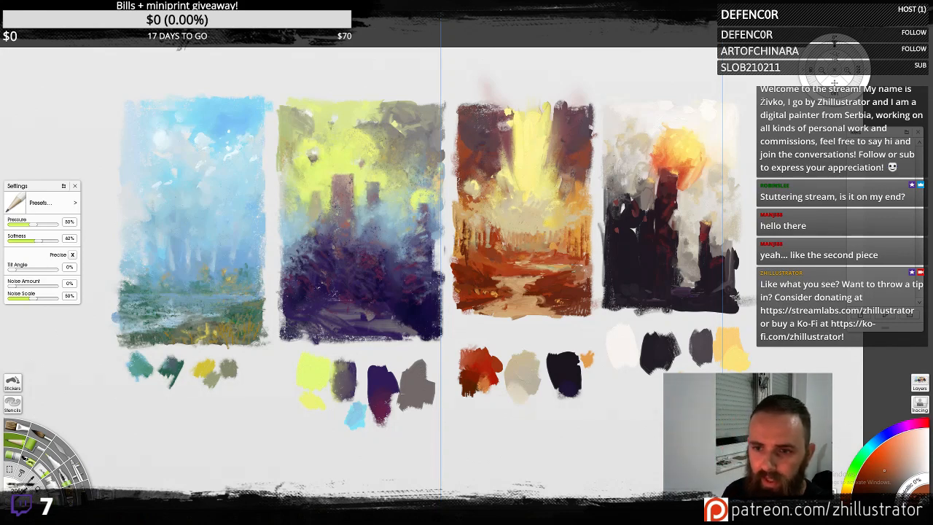
- Add Pencil strokes in sampled blue and purple tones to the mist and foreground of the yellow-and-purple tower sketch
left_click(299, 207, "alt")
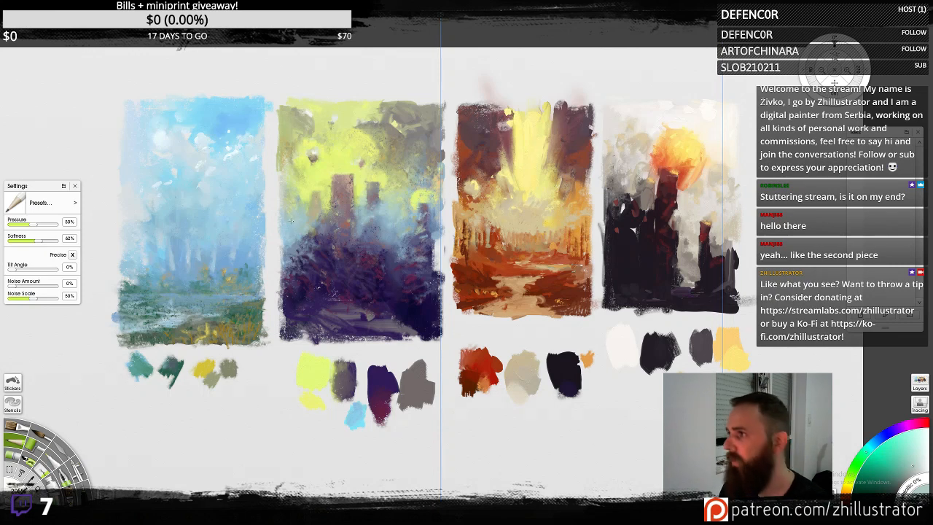
left_click(369, 229, "alt")
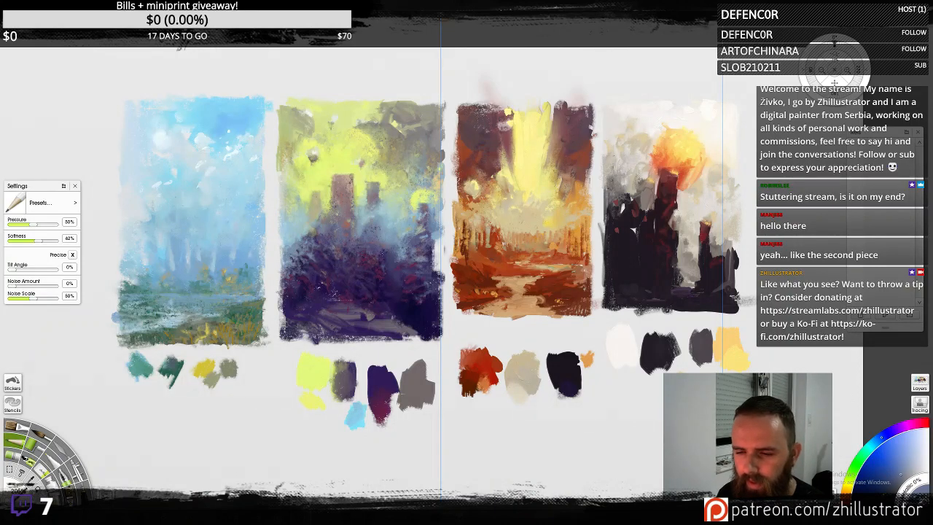
left_click(405, 318, "alt")
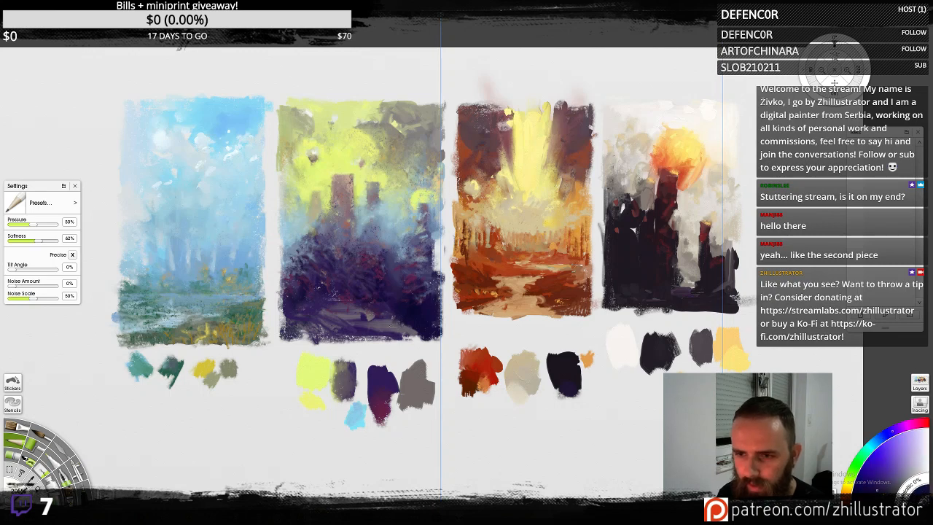
mouse_move(392, 324)
left_mouse_down()
mouse_move(413, 334)
mouse_move(385, 314)
mouse_move(375, 330)
mouse_move(359, 315)
left_mouse_up()
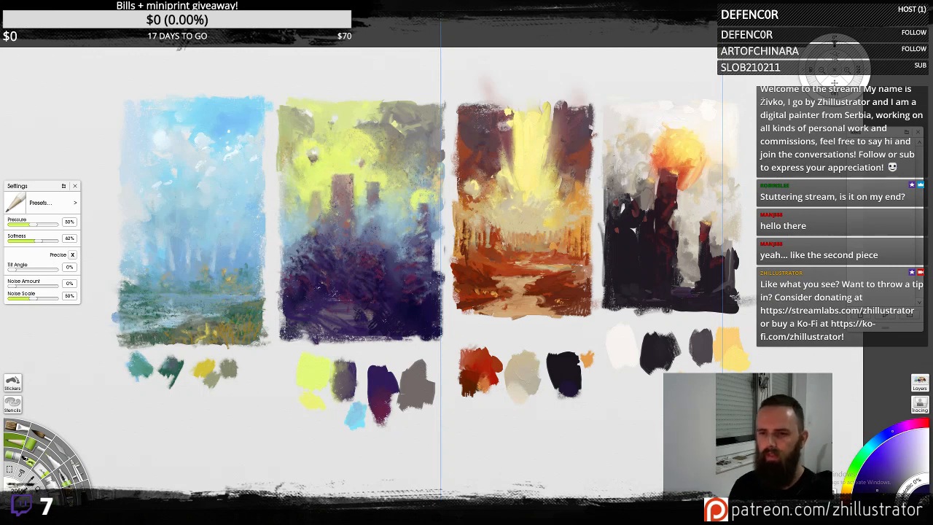
- Enrich the tower sketch's lower-left foreground with sampled magenta, purple and blue strokes using the Pencil and the wax crayon
left_click(299, 328, "alt")
mouse_move(298, 327)
left_mouse_down()
mouse_move(316, 336)
mouse_move(326, 319)
mouse_move(329, 328)
mouse_move(302, 338)
left_mouse_up()
left_click_drag(336, 310, 353, 323)
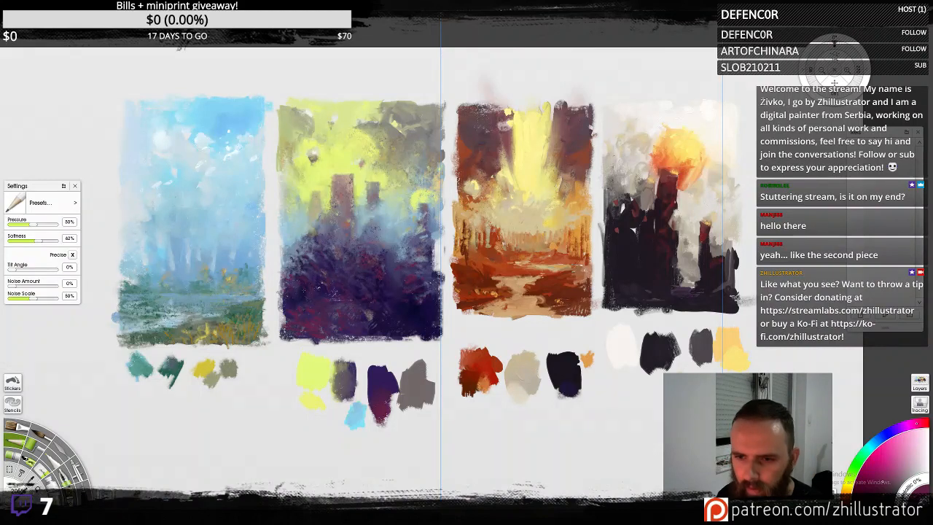
left_click(308, 318, "alt")
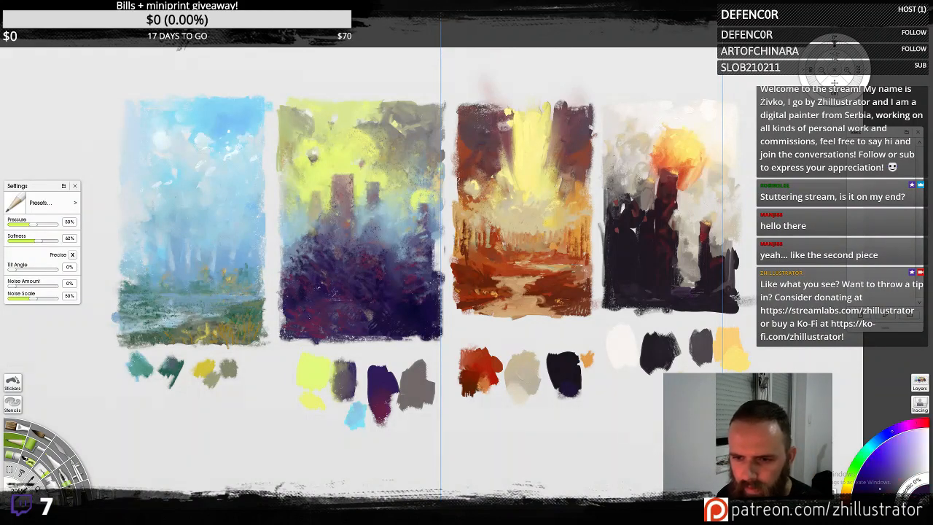
left_click_drag(317, 327, 302, 334)
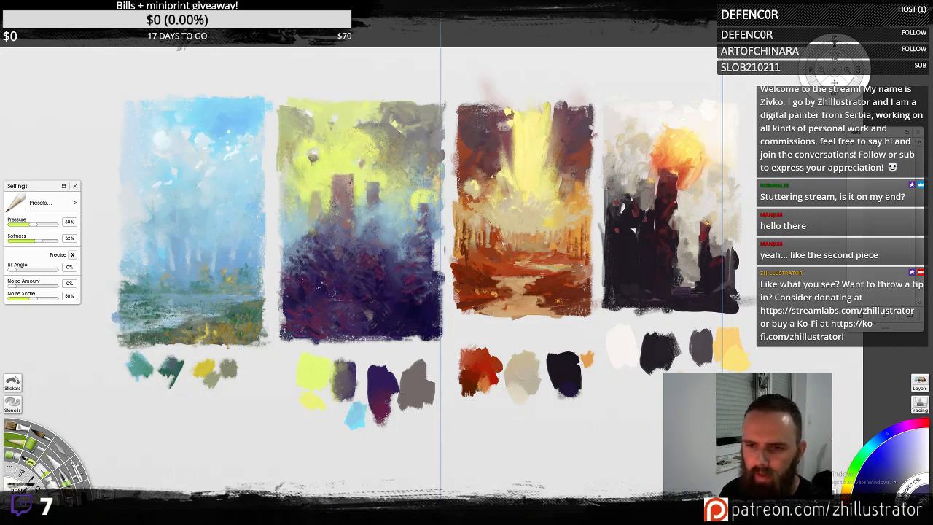
left_click(313, 323, "alt")
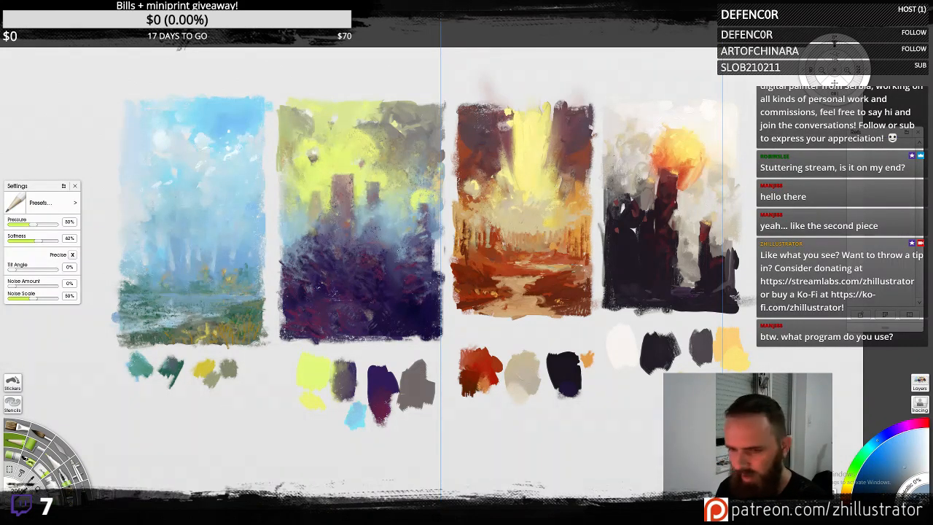
key("c")
left_click(310, 270, "alt")
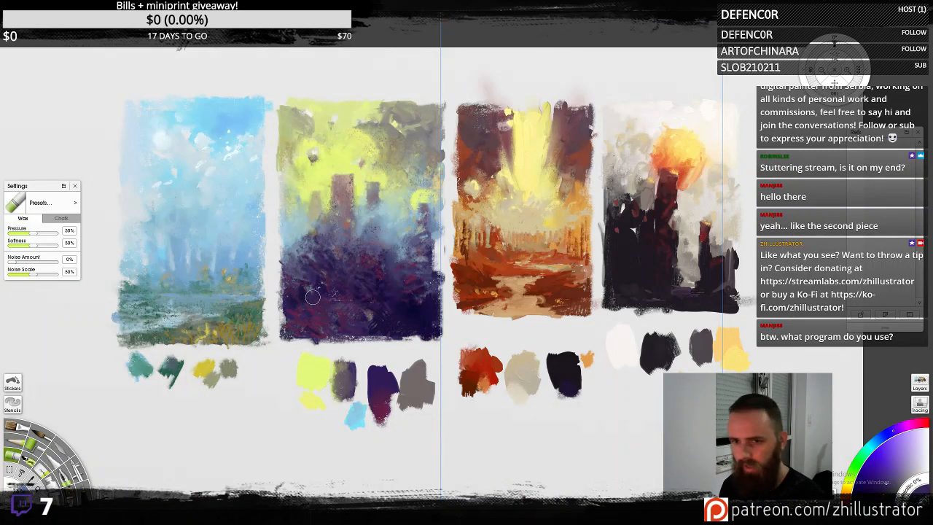
- Add a Pencil stroke in red sampled from the palette to the left bank of the sunset sketch
key("p")
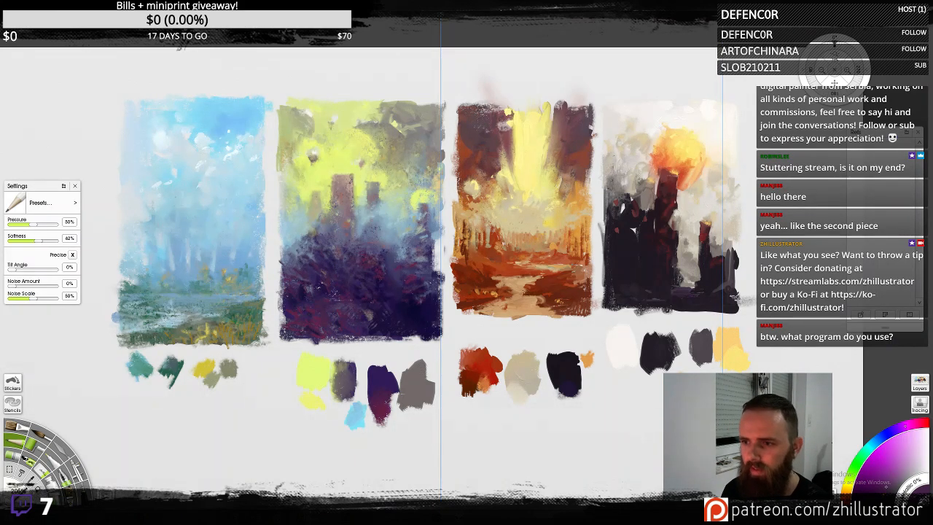
left_click(487, 363, "alt")
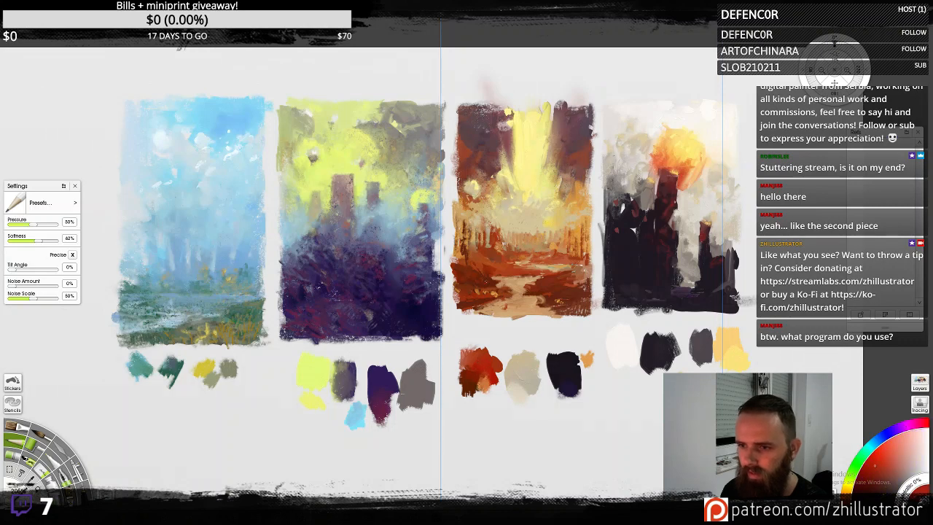
left_click_drag(485, 263, 477, 260)
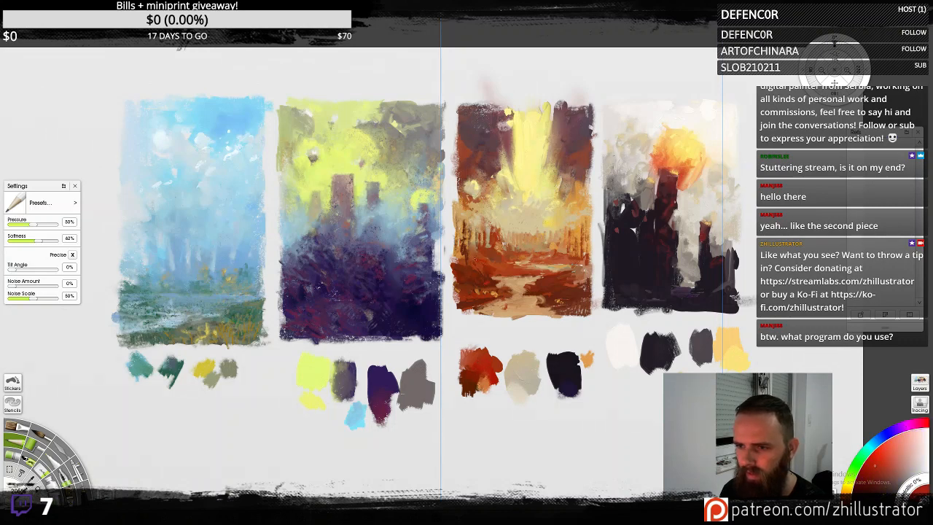
- Narrow and reshape the top of the sunset sketch's bright column with Pencil strokes in dark red-brown and yellow tones sampled from the sky
left_click(484, 383, "alt")
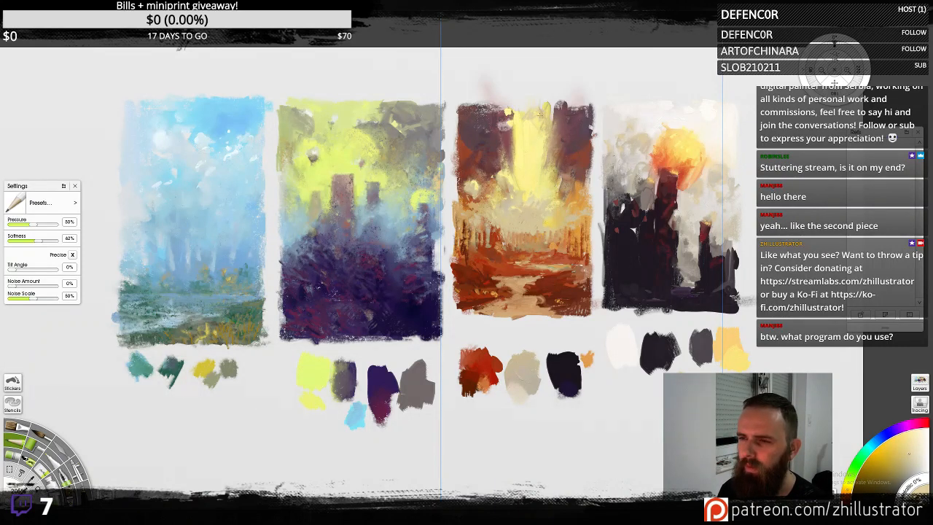
mouse_move(502, 114)
left_mouse_down()
mouse_move(532, 111)
mouse_move(490, 111)
mouse_move(498, 112)
left_mouse_up()
left_click(508, 111, "alt")
left_click(497, 116, "alt")
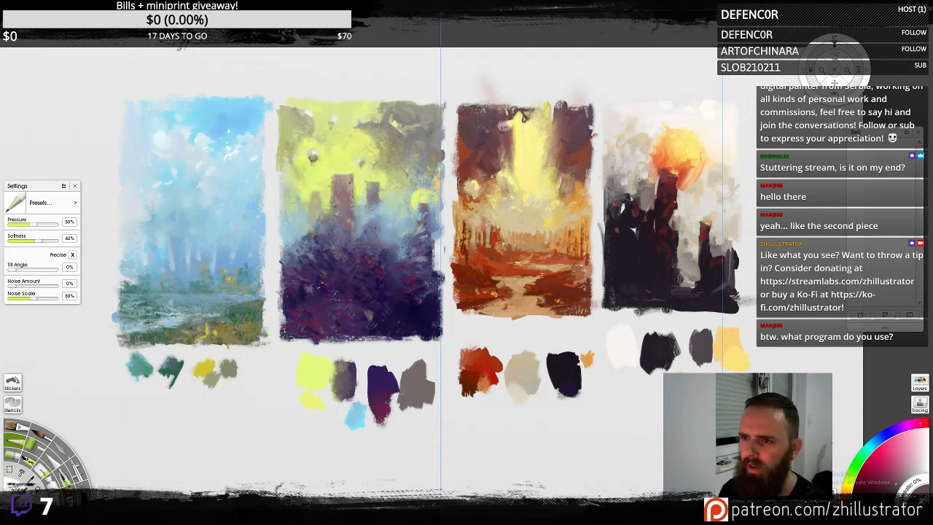
left_click(576, 127, "alt")
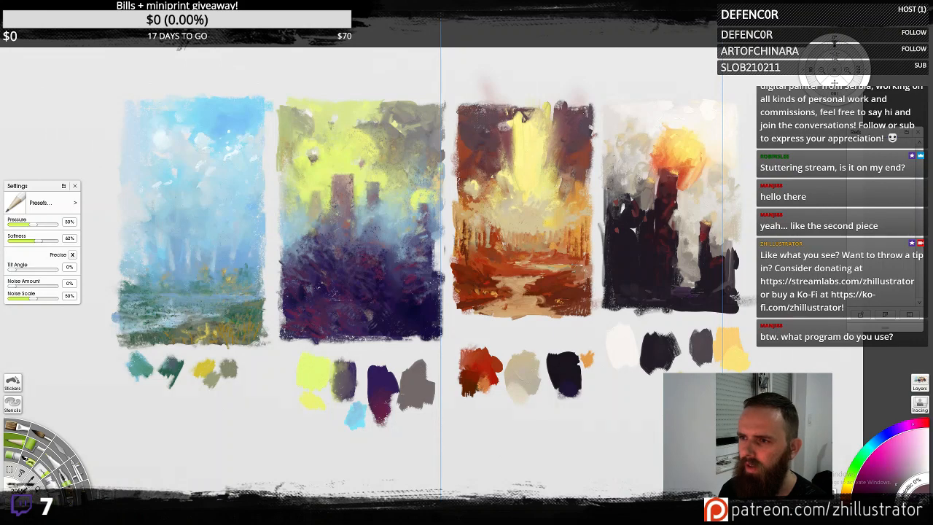
mouse_move(549, 111)
left_mouse_down()
mouse_move(535, 115)
mouse_move(550, 130)
mouse_move(552, 116)
mouse_move(532, 112)
left_mouse_up()
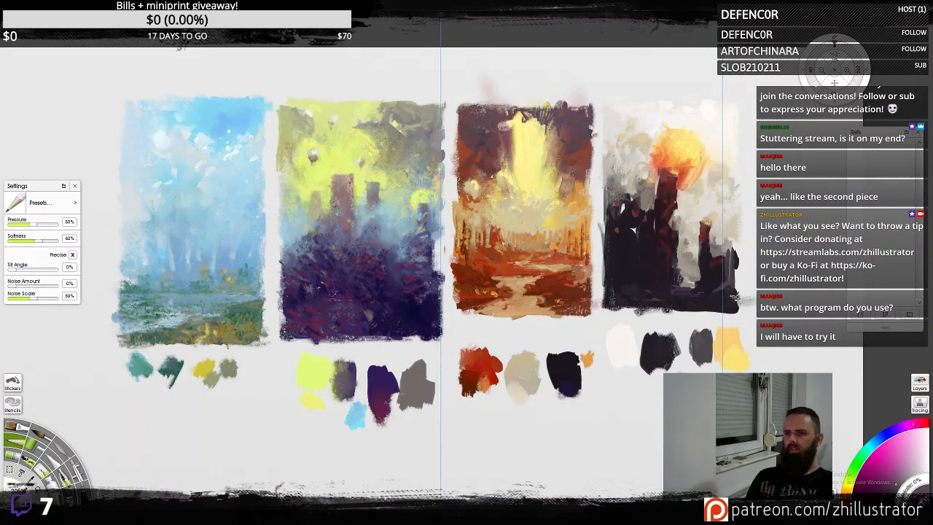
- Build up the sunset sketch's glowing cloud with sampled pale and warm yellows using the wax crayon and the oil brush
left_click(533, 216, "alt")
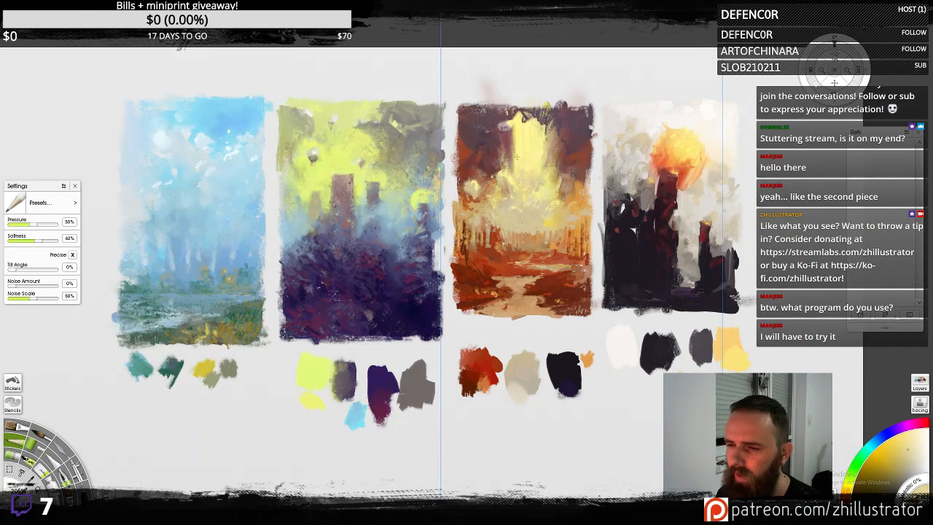
key("c")
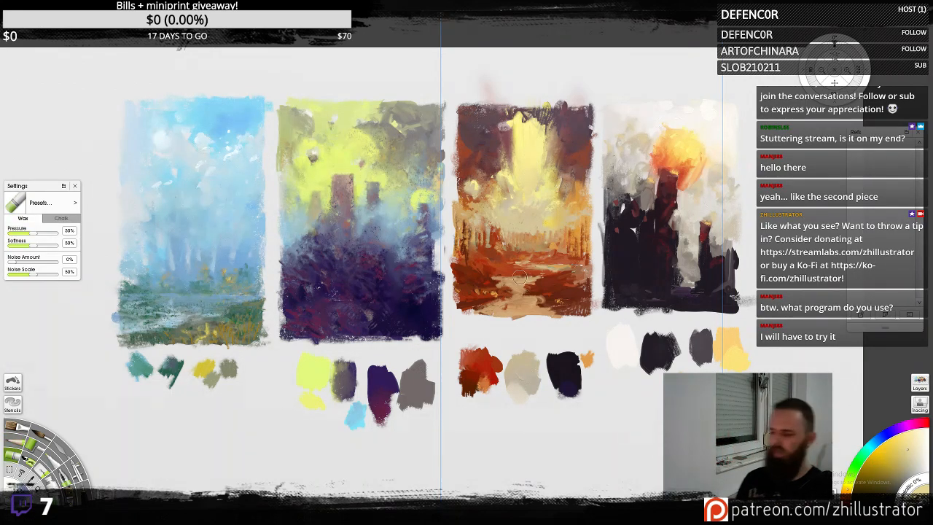
key("p")
key("o")
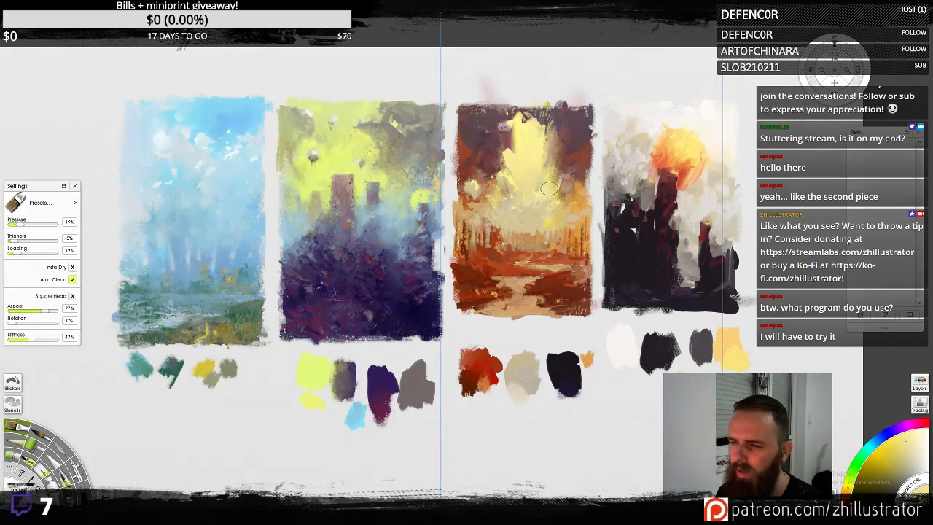
left_click(503, 164, "alt")
left_click(523, 182, "alt")
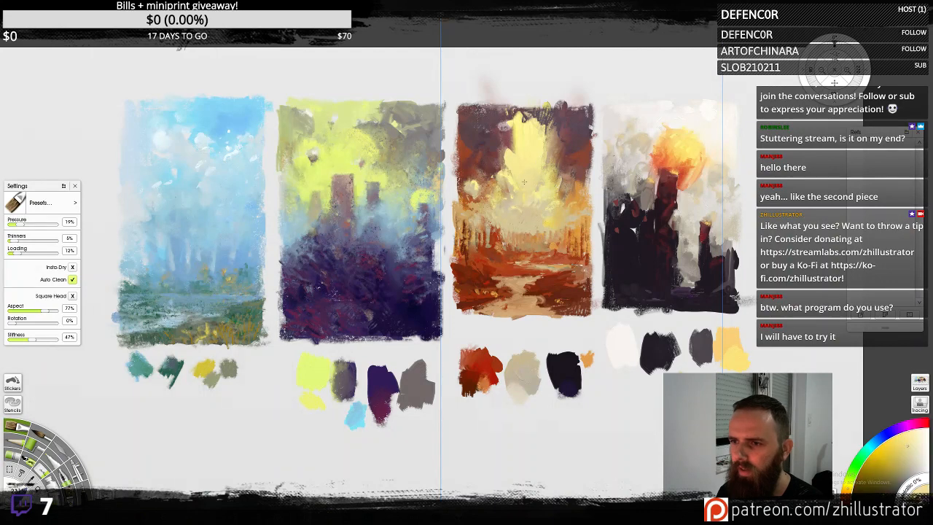
left_click(508, 167, "alt")
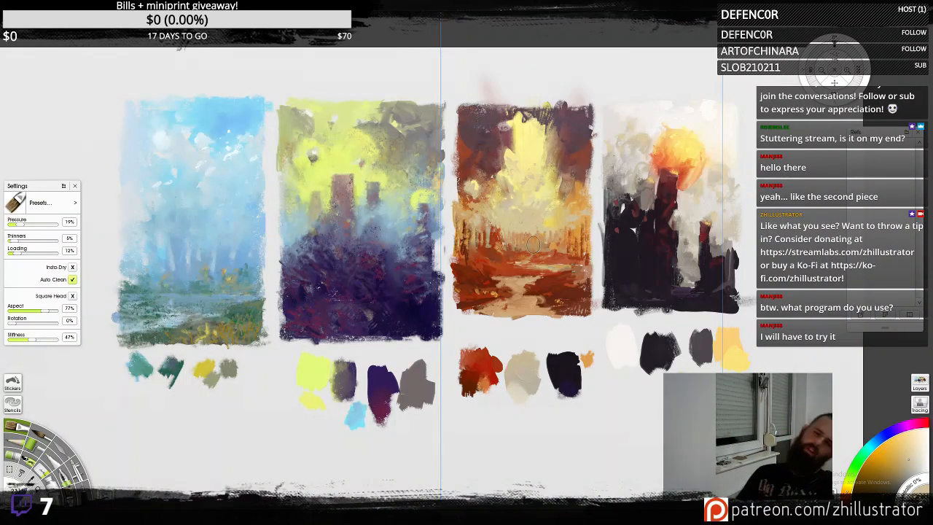
- Model the cloud's inner shapes in the sunset sketch with Pencil strokes in sampled pale yellows and a reddish-orange tone
left_click(15, 441)
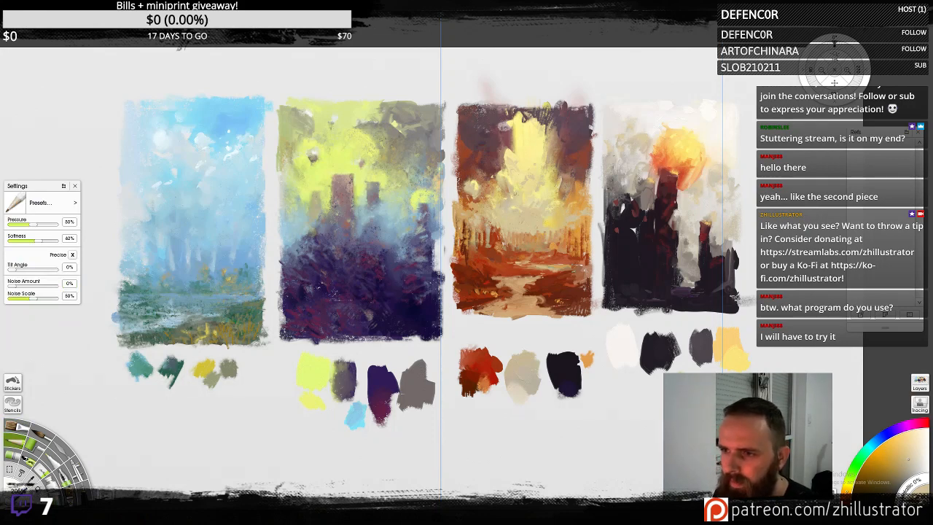
left_click(530, 182, "alt")
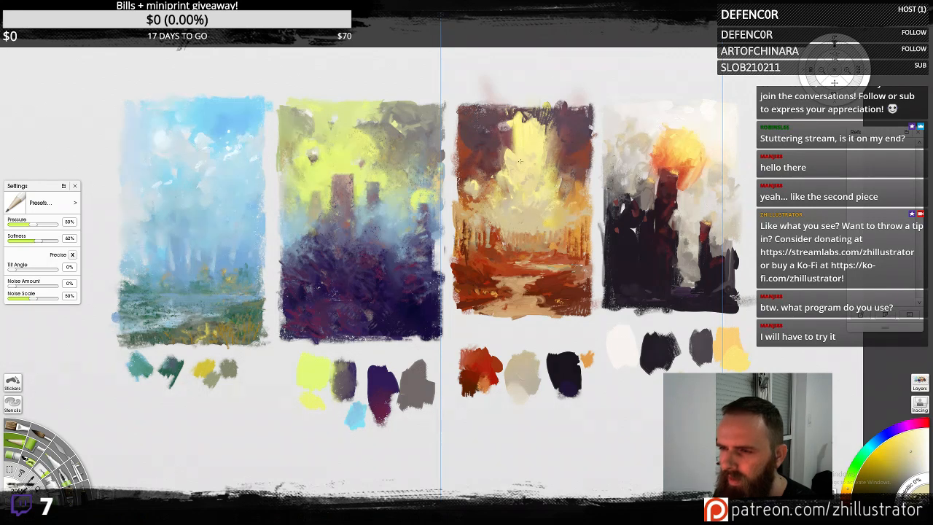
left_click(924, 464)
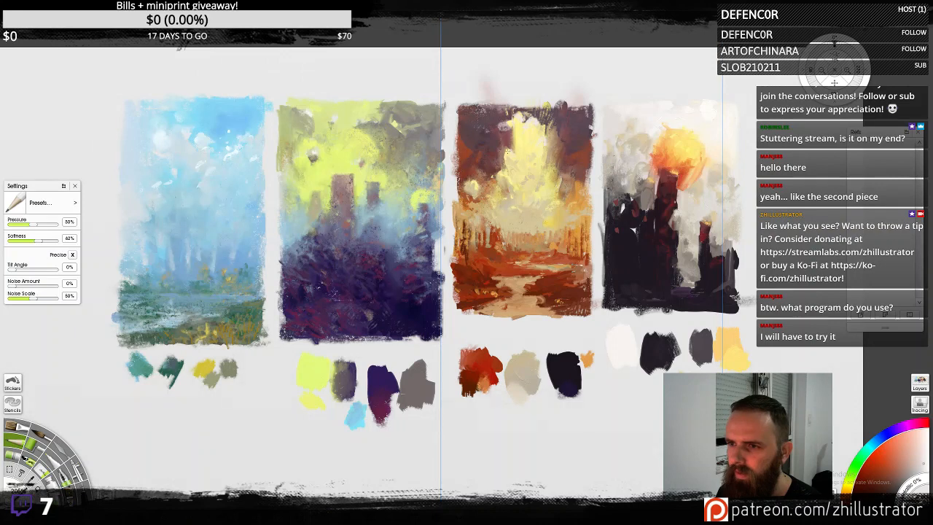
left_click(538, 148, "alt")
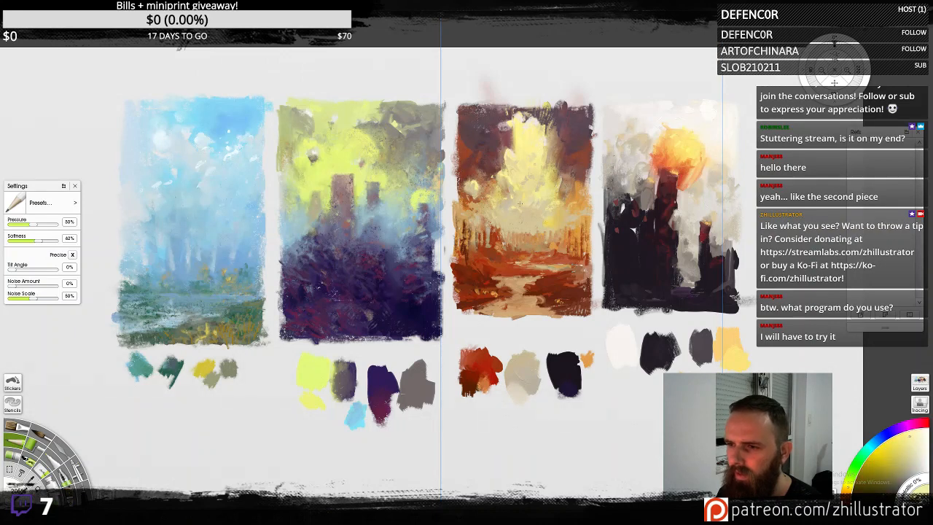
left_click(532, 203, "alt")
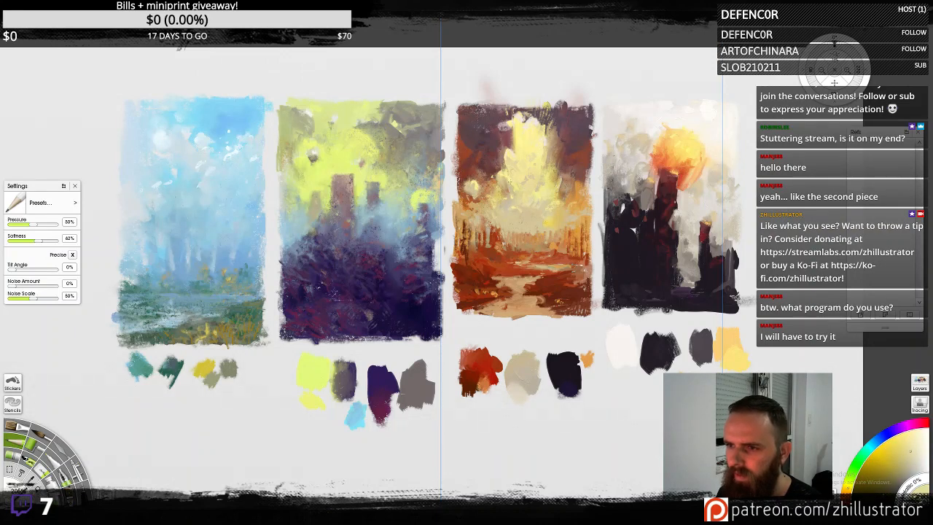
left_click(515, 140, "alt")
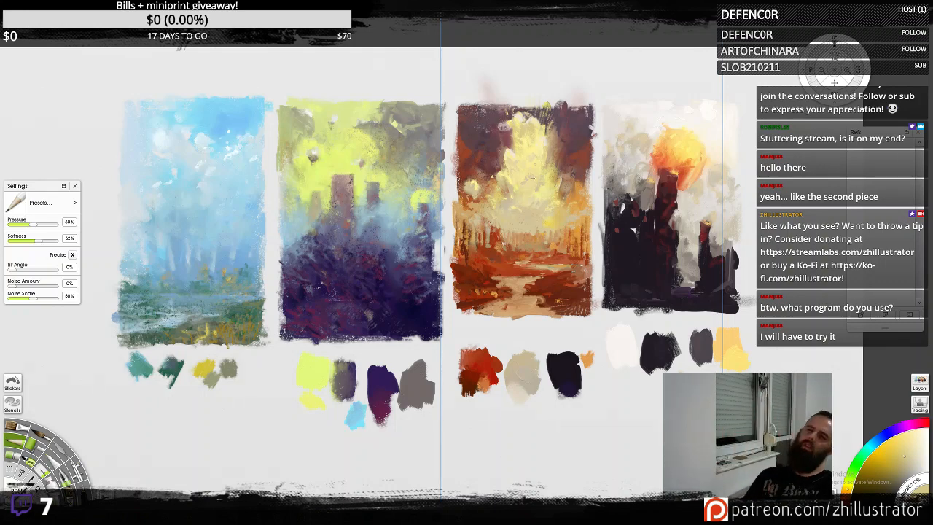
- Soften and fill out the sides of the sunset sketch's yellow cloud with the wax crayon and Pencil in sampled yellows
key("c")
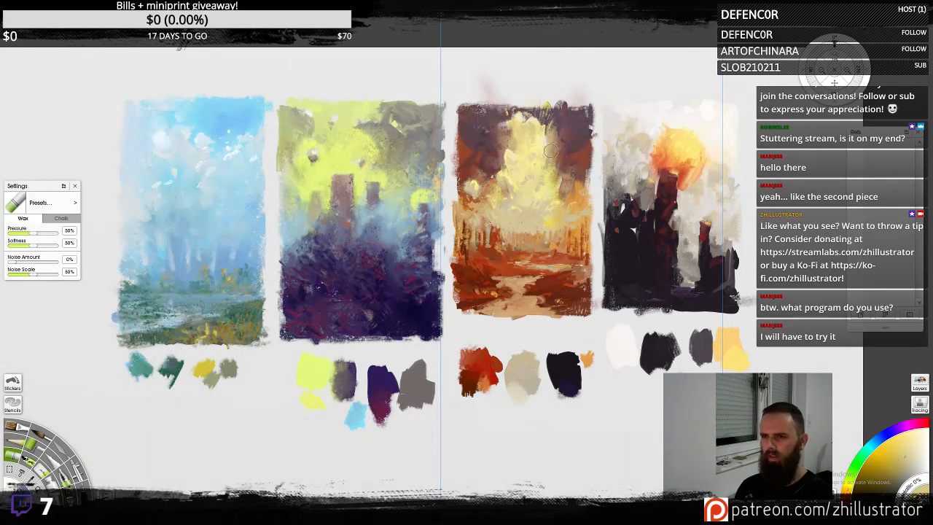
key("p")
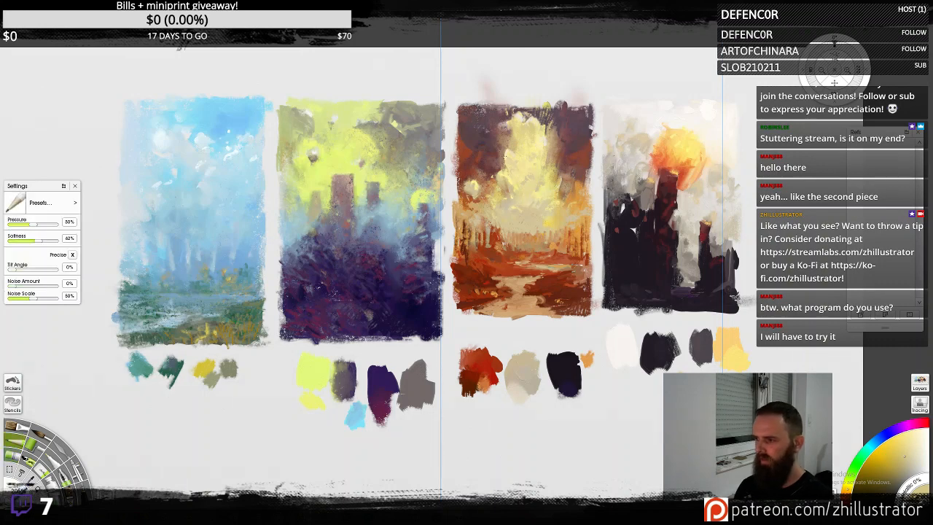
left_click(524, 146, "alt")
left_click_drag(500, 149, 497, 154)
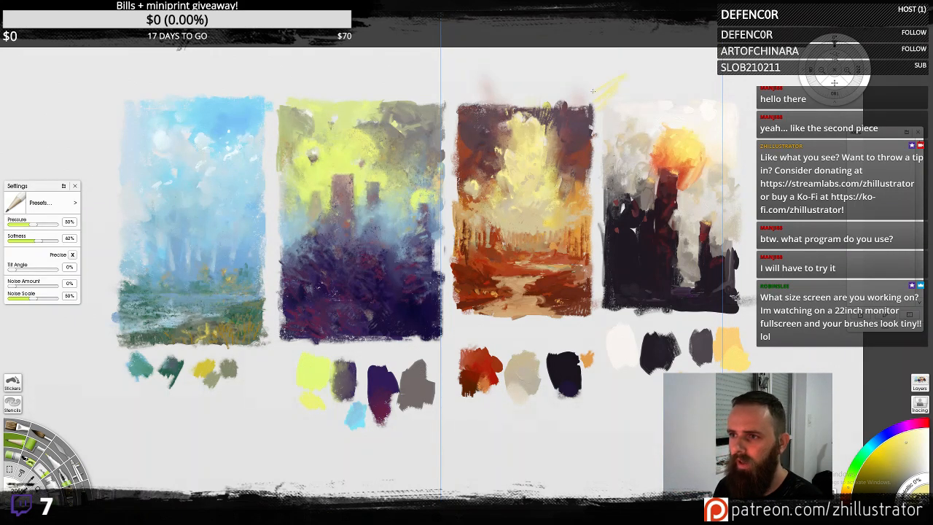
left_click(507, 166, "alt")
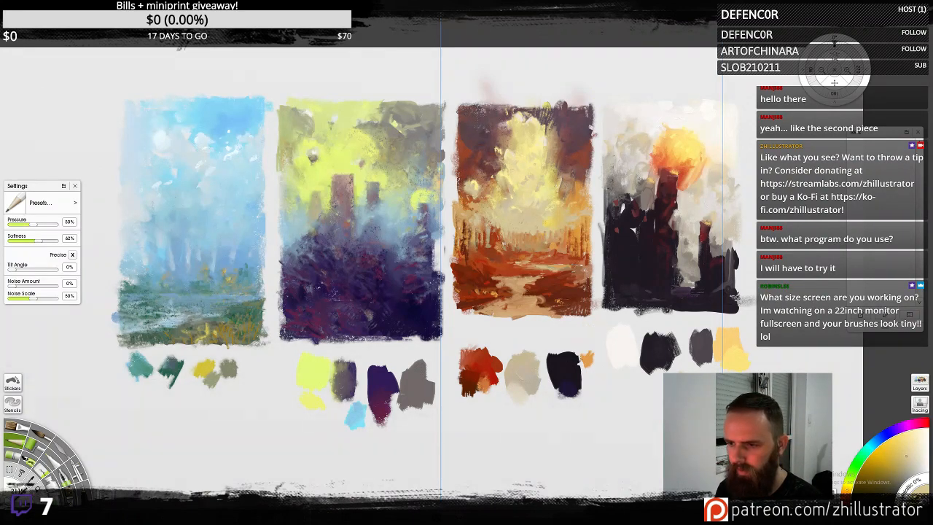
left_click(568, 372, "alt")
mouse_move(644, 74)
left_mouse_down()
mouse_move(594, 98)
mouse_move(554, 69)
mouse_move(485, 75)
left_mouse_up()
key("ctrl+z")
key("b")
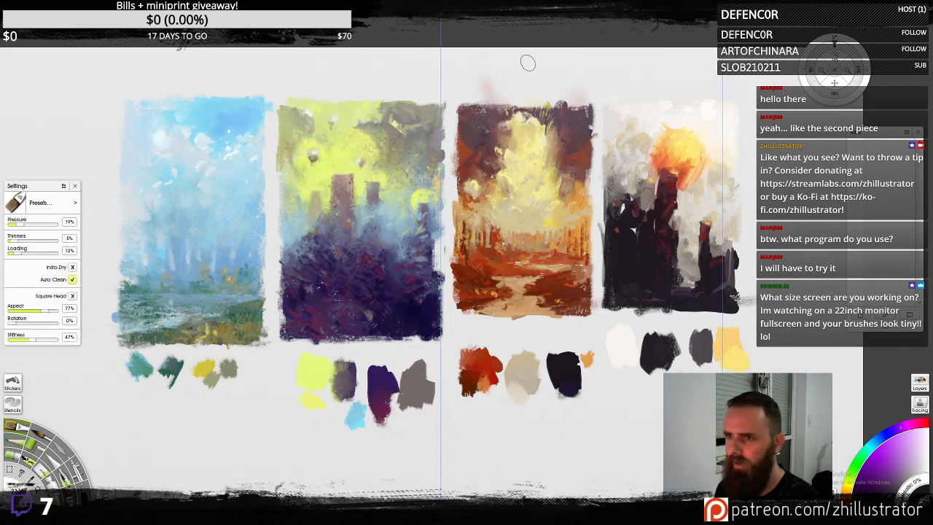
mouse_move(526, 74)
left_mouse_down()
mouse_move(587, 62)
mouse_move(532, 54)
mouse_move(514, 74)
mouse_move(657, 67)
mouse_move(472, 73)
mouse_move(485, 40)
left_mouse_up()
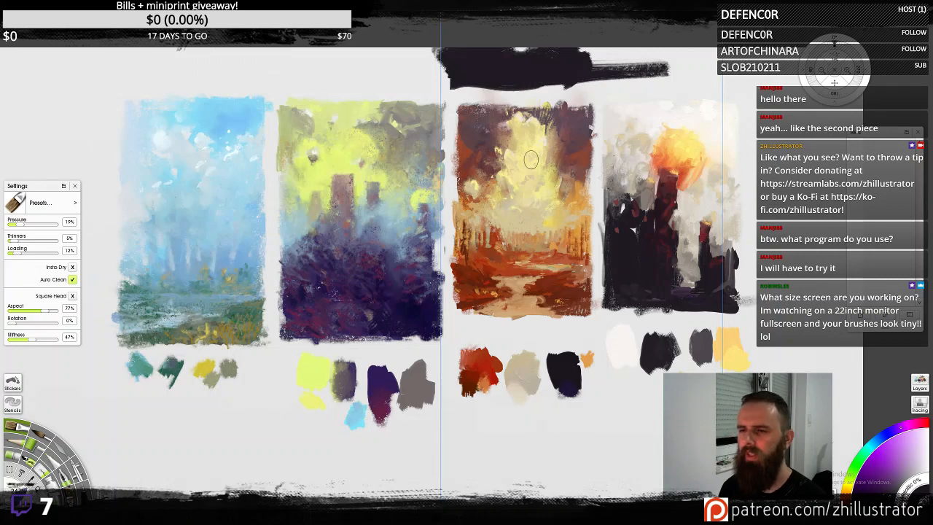
key("ctrl+z")
key("ctrl+z")
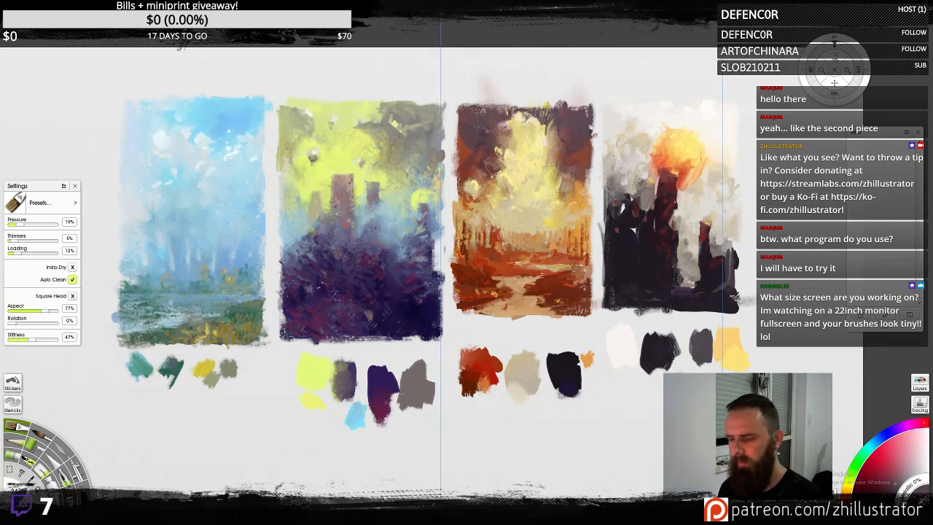
- Extend the sunset sketch's lower edge with pale yellow wax crayon strokes and refine it with the Pencil in sampled orange and yellow tones
key("e")
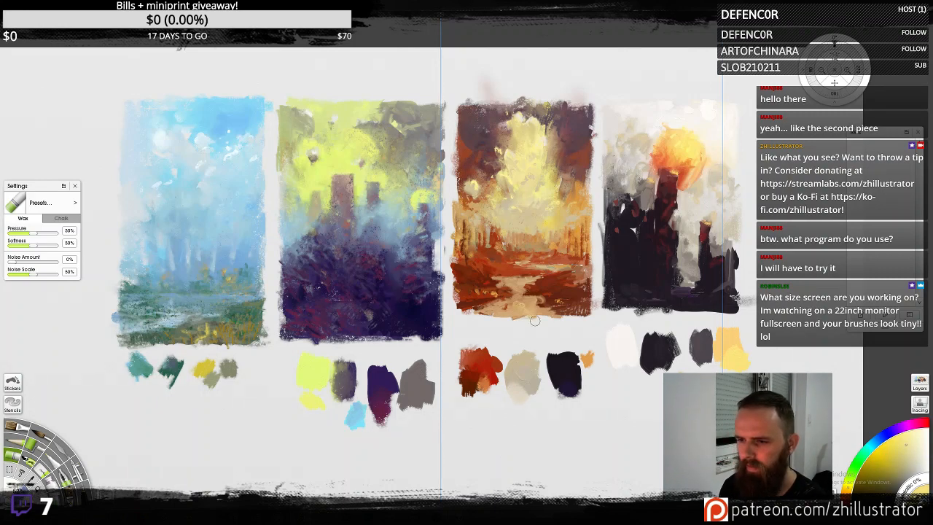
mouse_move(501, 312)
left_mouse_down()
mouse_move(536, 319)
mouse_move(508, 311)
mouse_move(486, 320)
mouse_move(550, 321)
left_mouse_up()
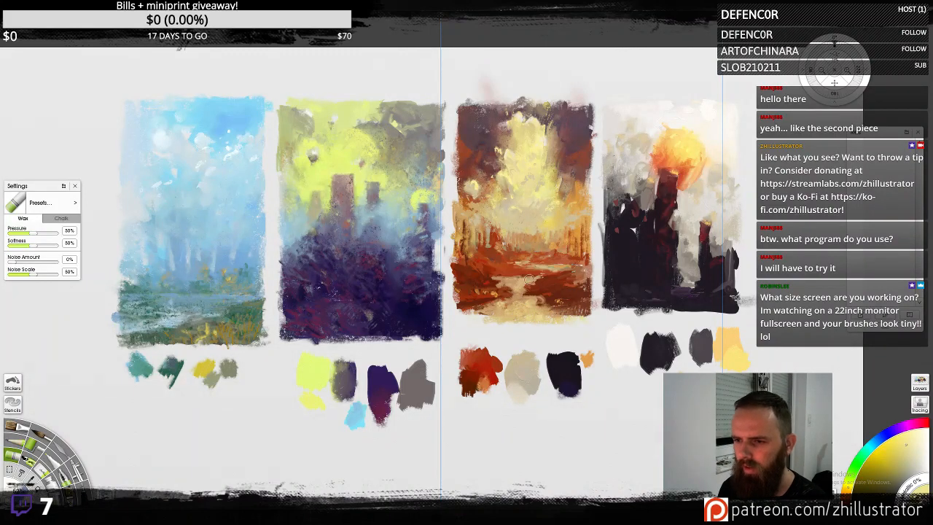
key("p")
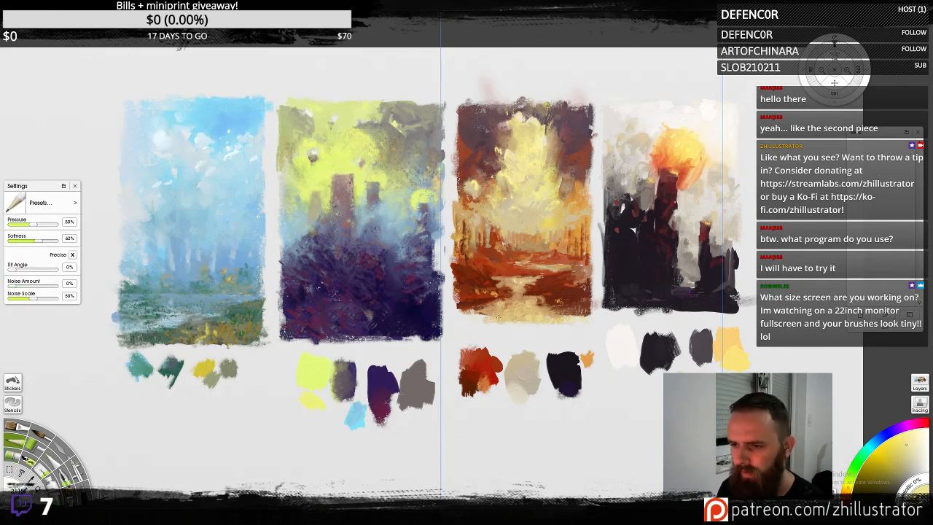
left_click(497, 309, "alt")
left_click_drag(472, 315, 482, 315)
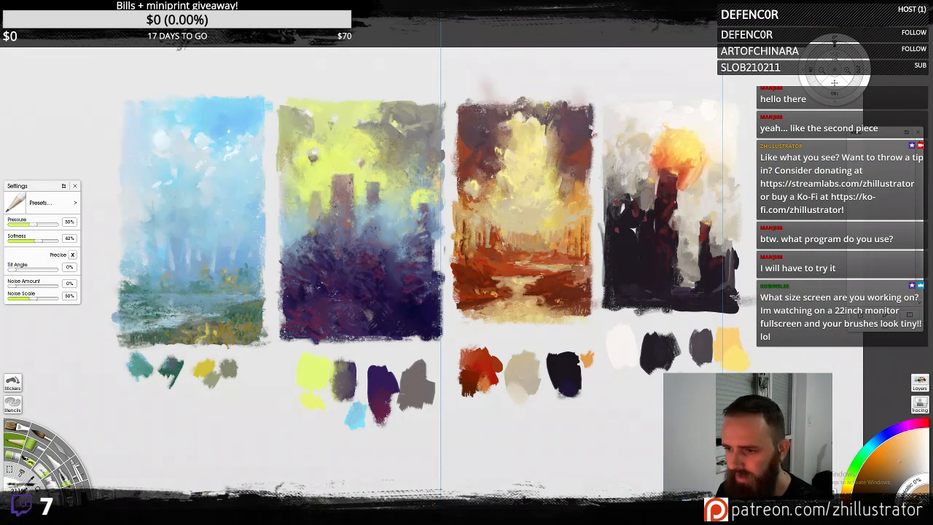
left_click(540, 315, "alt")
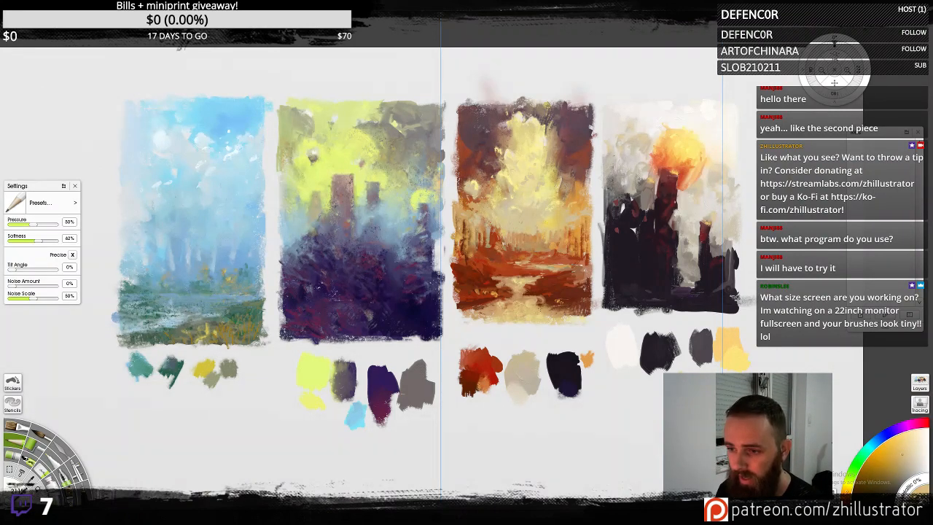
left_click(536, 320, "alt")
left_click(531, 321, "alt")
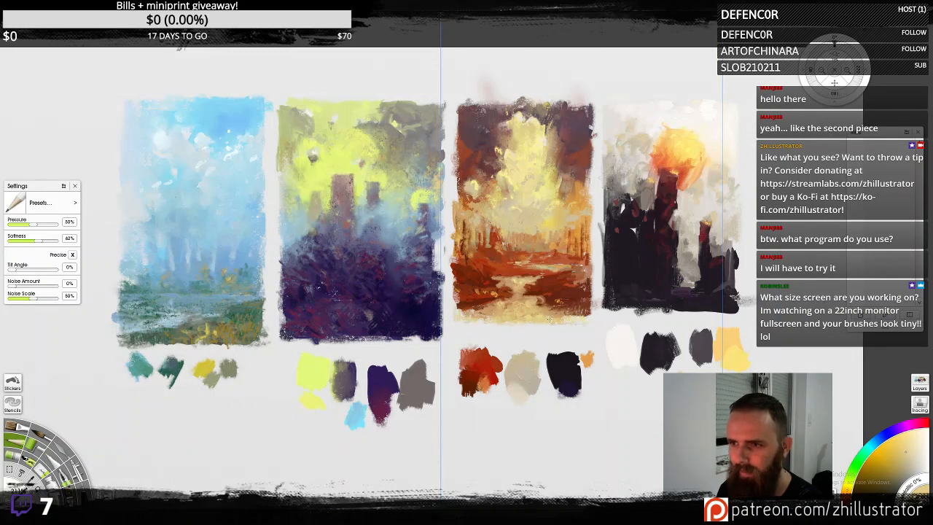
- Touch up the sunset sketch's horizon with sampled yellow and orange Pencil strokes and add lighter orange to the palette's small orange swatch
left_click(529, 219, "alt")
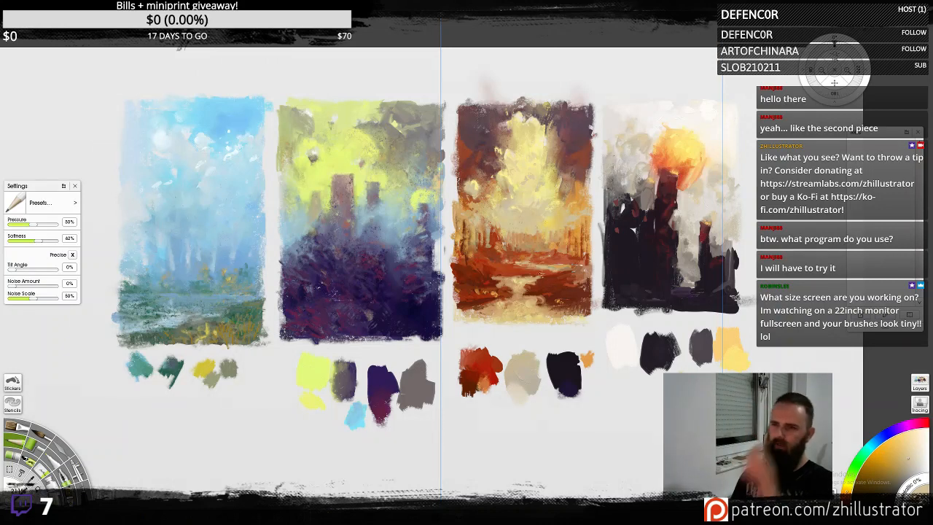
left_click(531, 231, "alt")
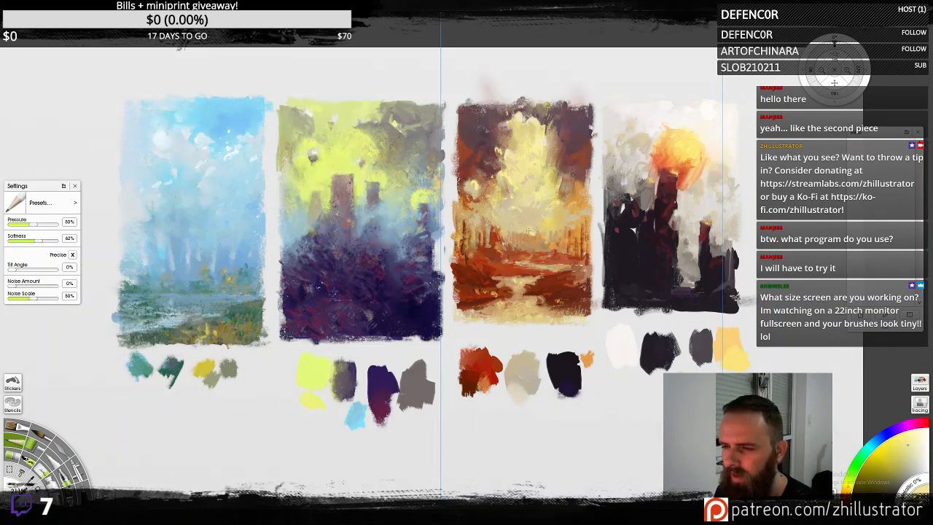
left_click(552, 247, "alt")
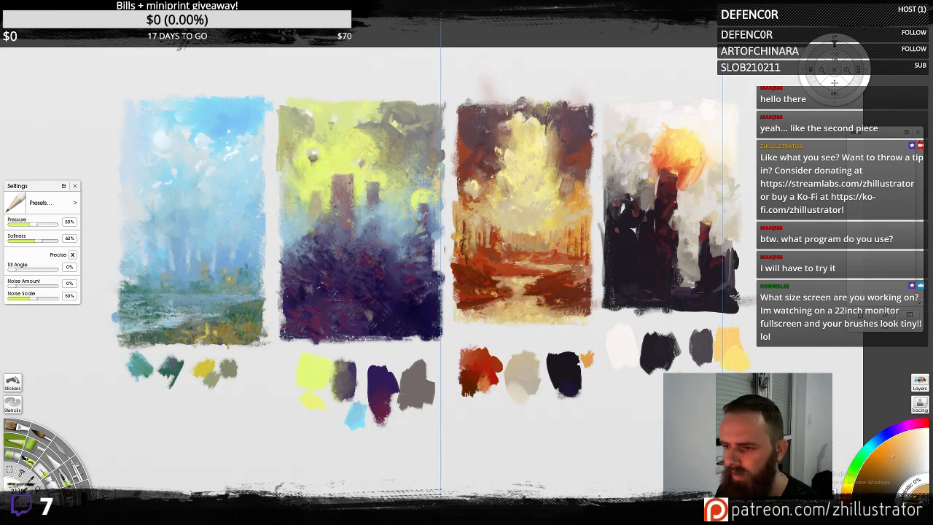
left_click(895, 444)
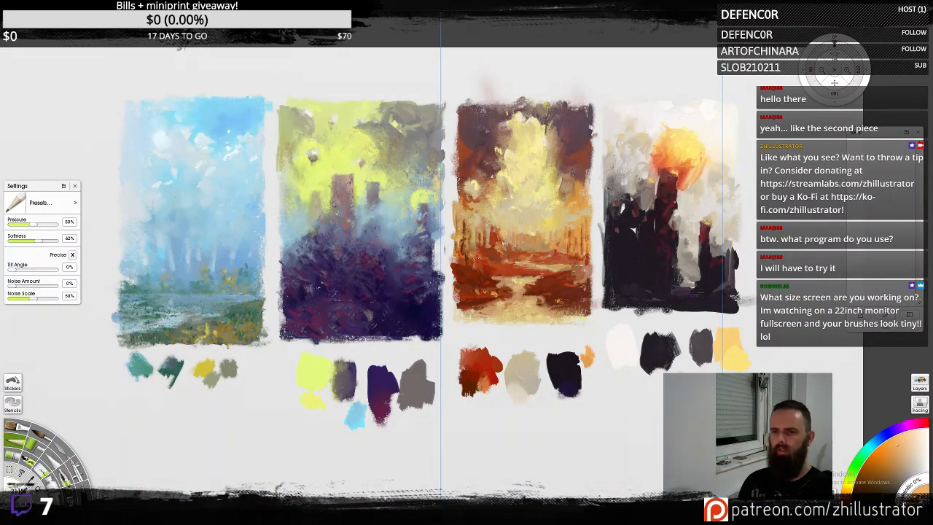
- Refine the tree bases along the sunset sketch's left edge with Pencil strokes in sampled oranges and the palette's dark purple
left_click(474, 254, "alt")
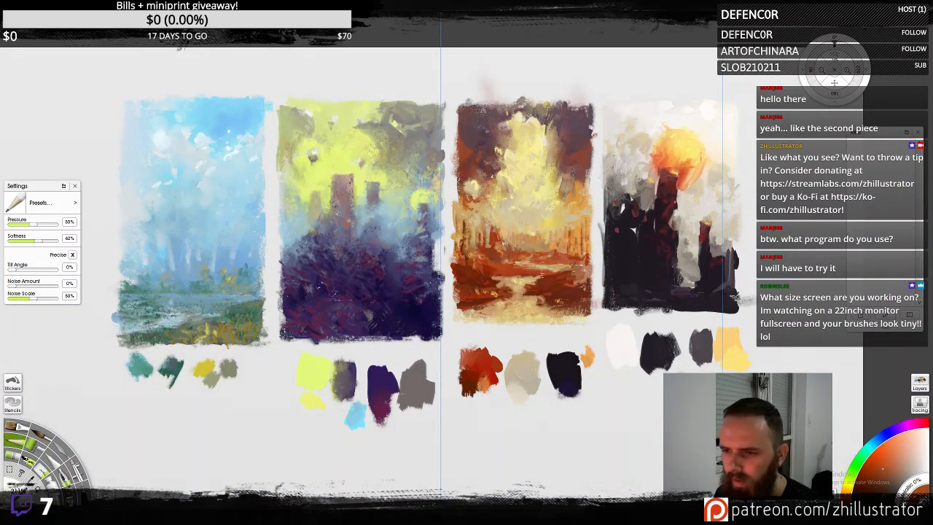
left_click(467, 255, "alt")
left_click_drag(466, 250, 466, 266)
left_click(465, 252, "alt")
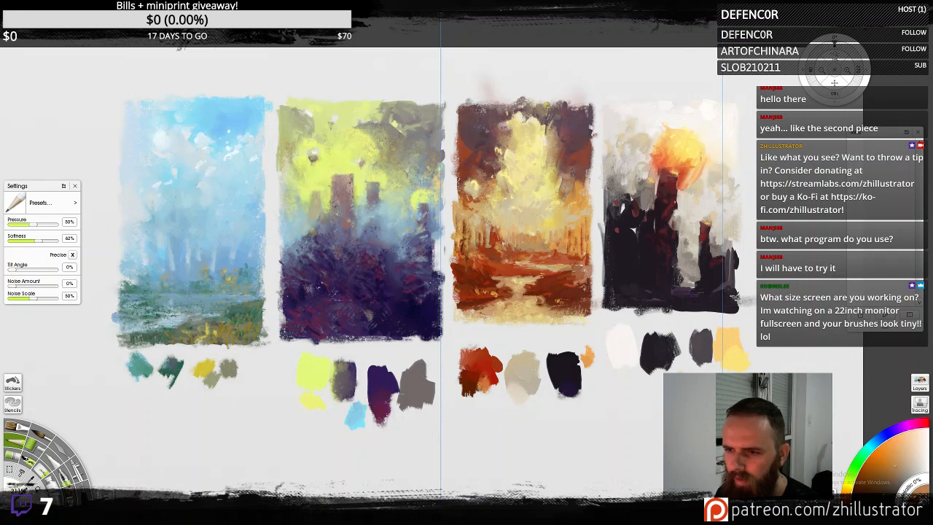
left_click(465, 255, "alt")
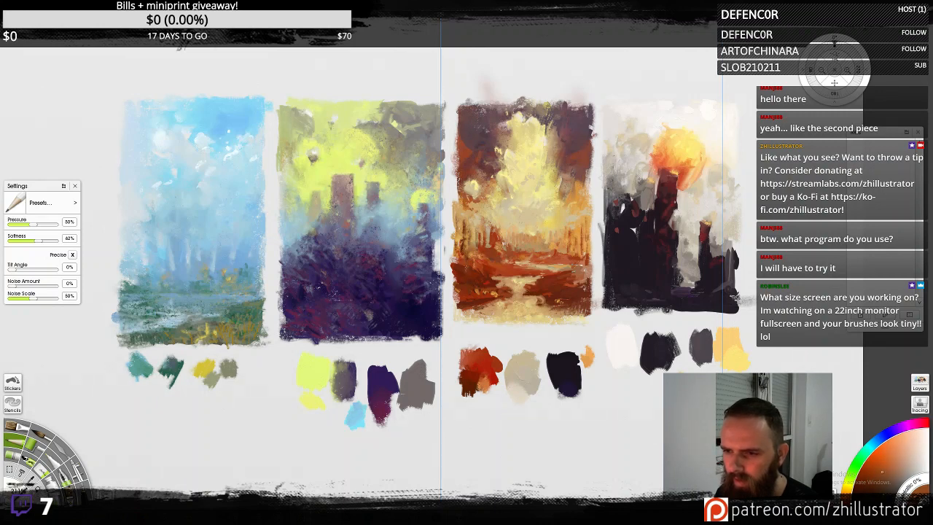
left_click(556, 360, "alt")
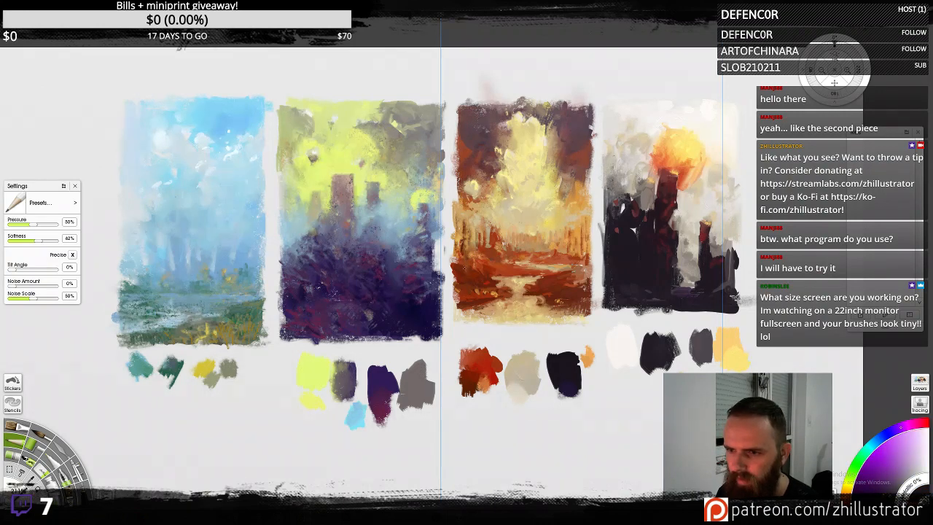
left_click_drag(455, 278, 454, 247)
left_click(463, 252, "alt")
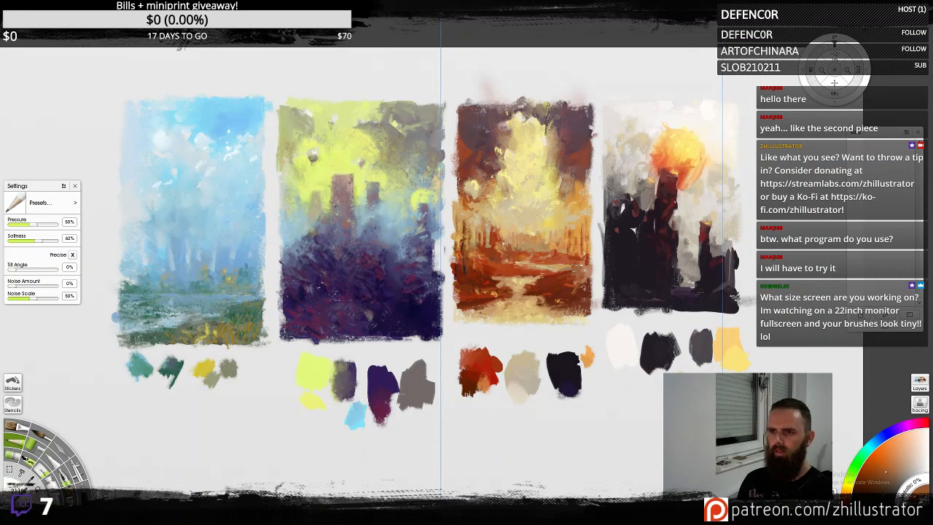
- Touch up the upper right edge of the sunset sketch's sky with Pencil strokes in a sampled dark purplish tone
left_click(567, 374, "alt")
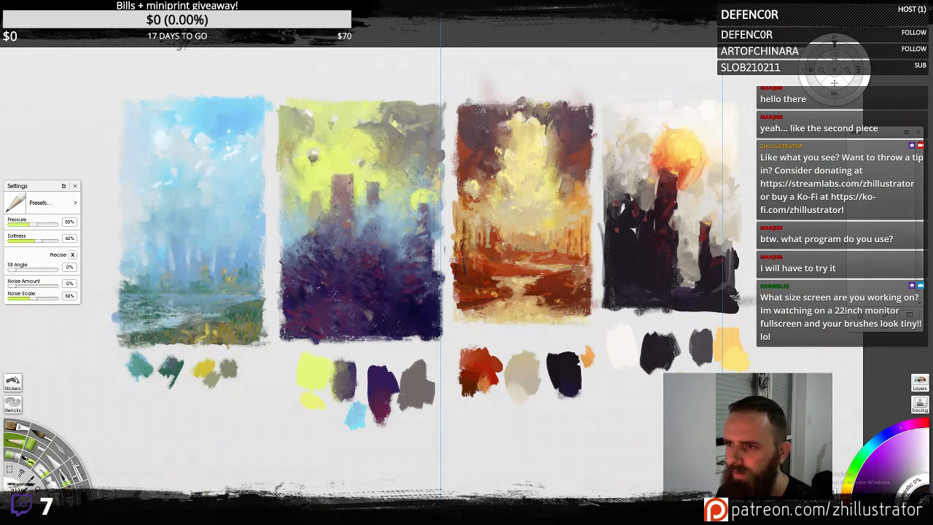
left_click(575, 120, "alt")
left_click_drag(592, 124, 591, 133)
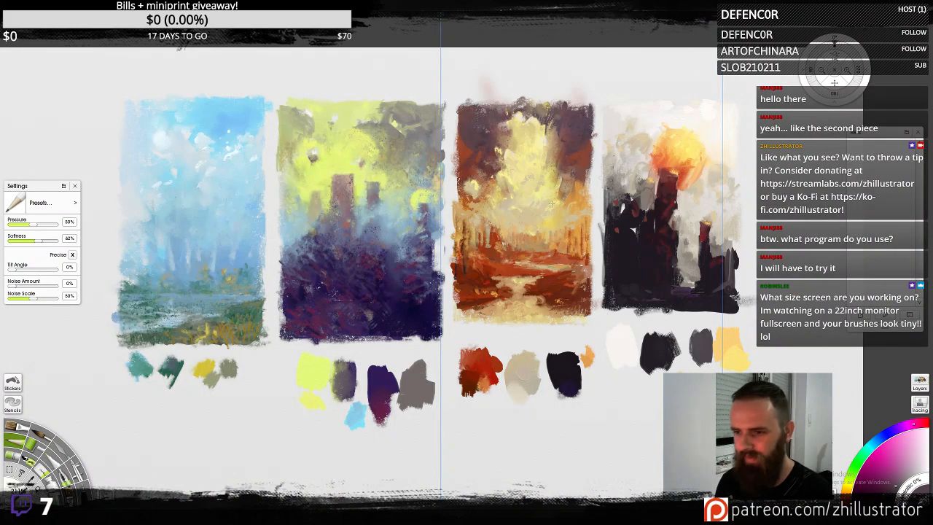
- Blend sampled sky and reddish tones into the sunset palette's dark swatch and pale yellow into its beige swatch with the wax crayon
key("c")
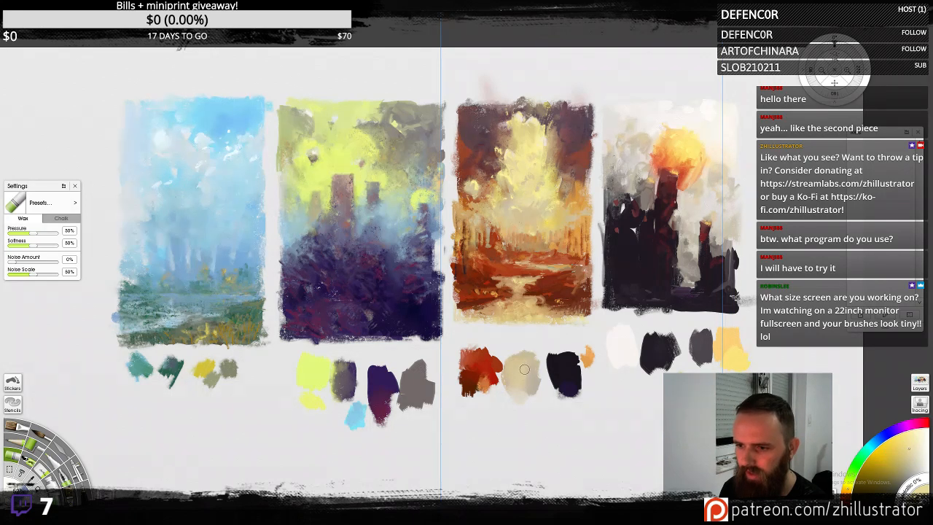
left_click(469, 146, "alt")
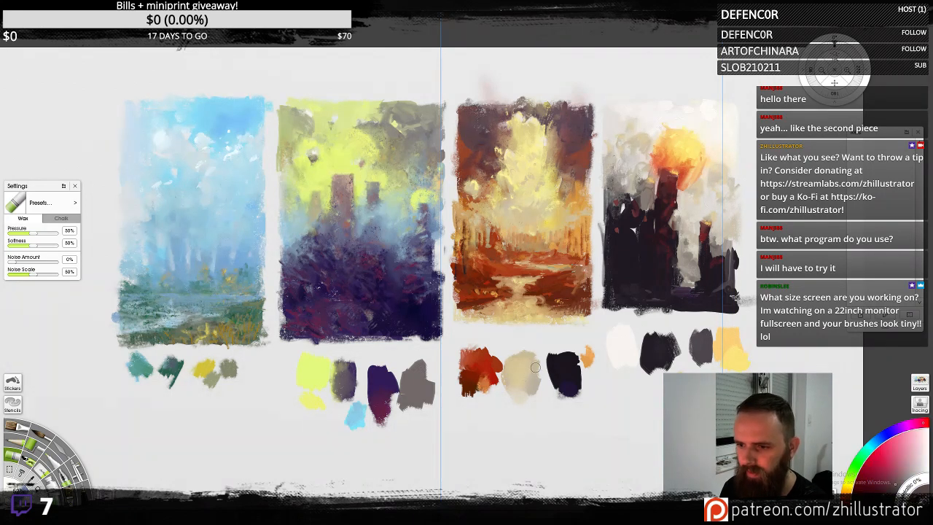
mouse_move(561, 370)
left_mouse_down()
mouse_move(576, 362)
mouse_move(573, 379)
mouse_move(553, 357)
mouse_move(574, 358)
mouse_move(564, 395)
mouse_move(558, 385)
mouse_move(576, 359)
mouse_move(557, 362)
mouse_move(565, 363)
left_mouse_up()
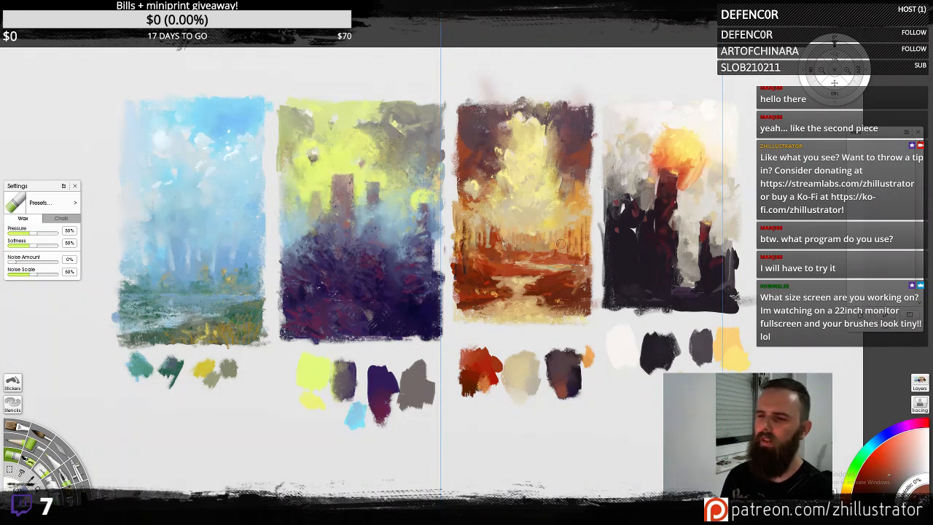
left_click(550, 222, "alt")
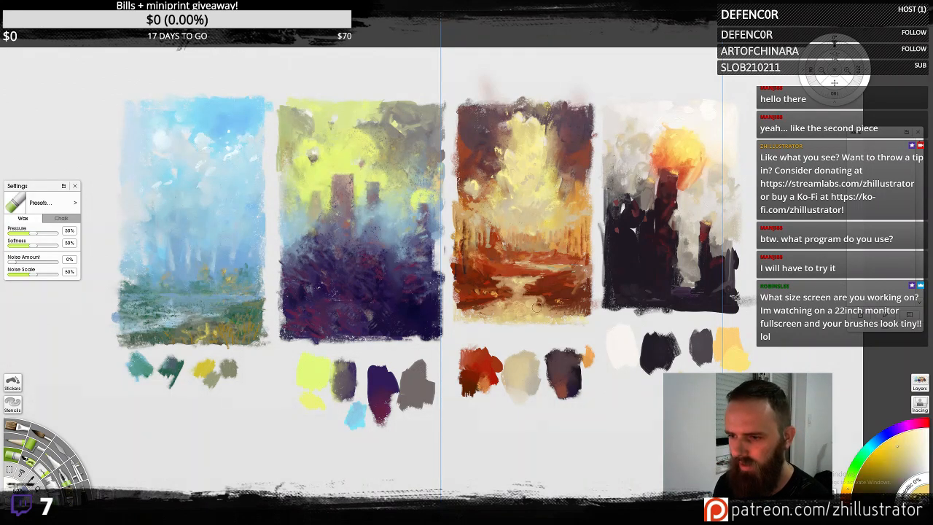
left_click_drag(522, 393, 516, 396)
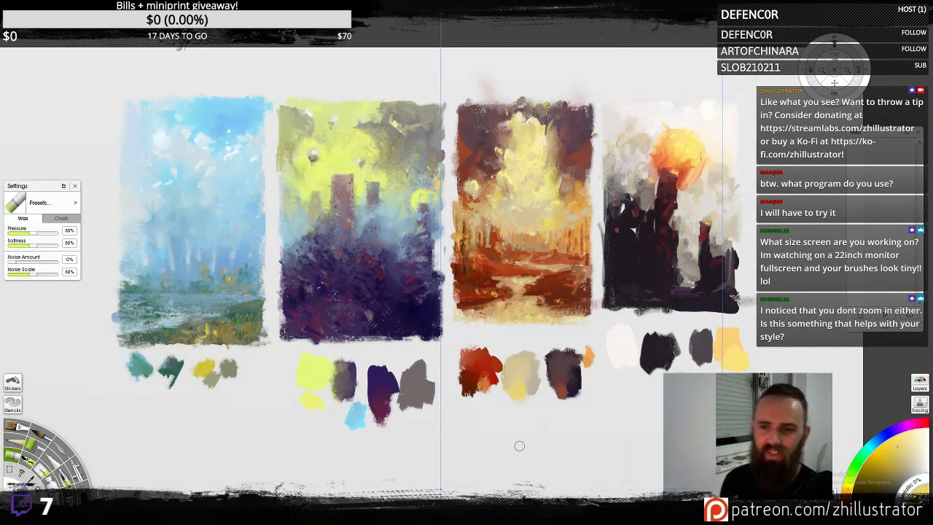
- Touch up the sunset sketch's lower left edge with Pencil strokes in a sampled warm tone
key("p")
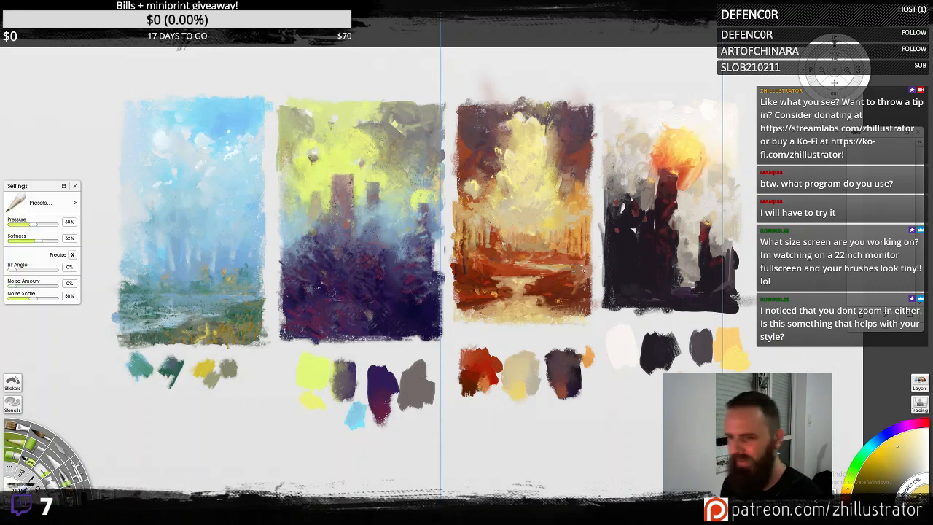
left_click(478, 309, "alt")
left_click_drag(482, 308, 458, 326)
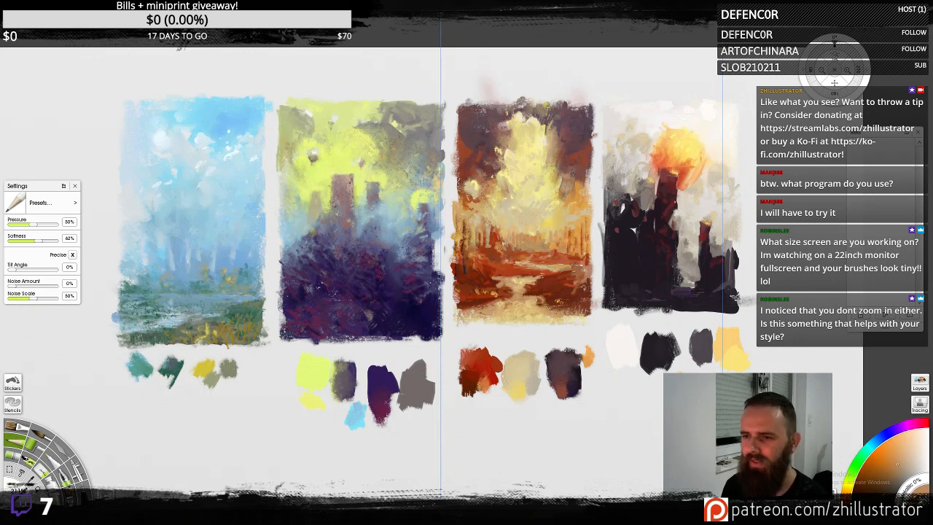
left_click(482, 298, "alt")
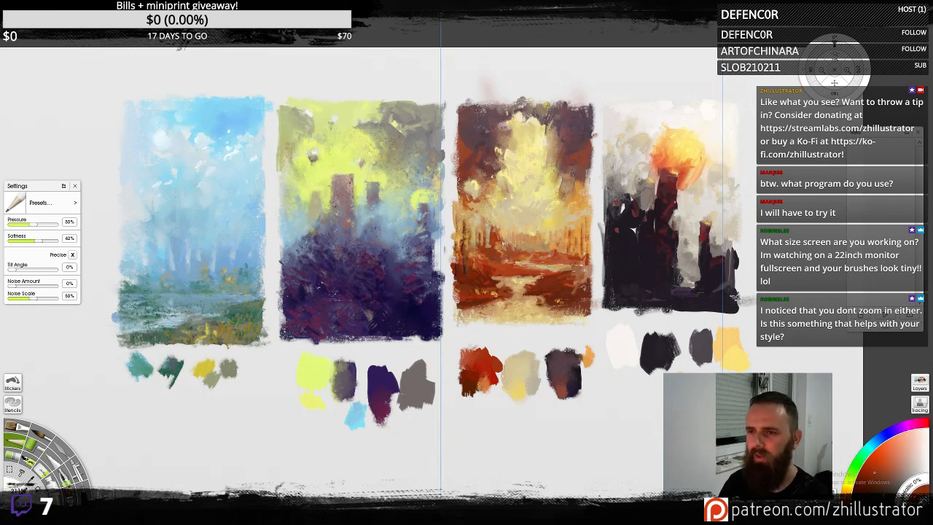
- Work over the middle of the sunset sketch's left edge with Pencil strokes in a sampled orange tone
left_click(847, 70)
left_click_drag(492, 297, 427, 304)
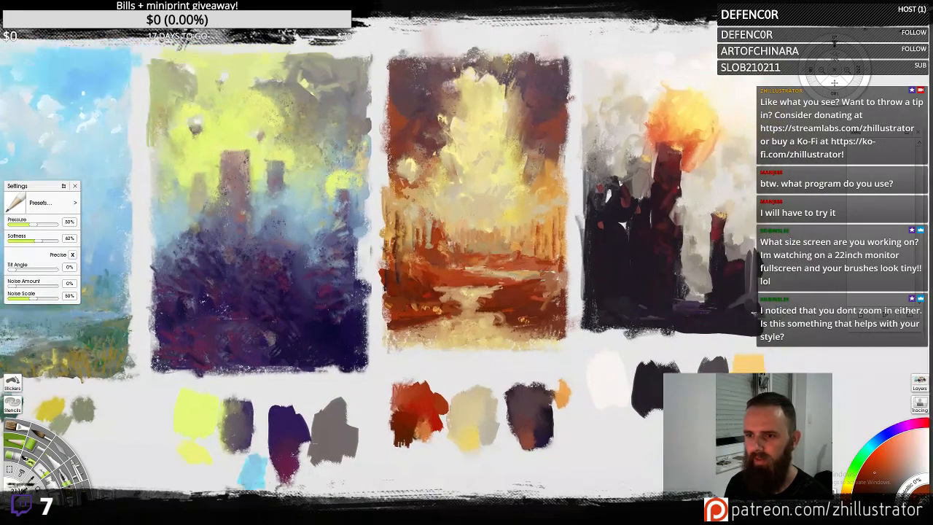
scroll(545, 345, "up", 2)
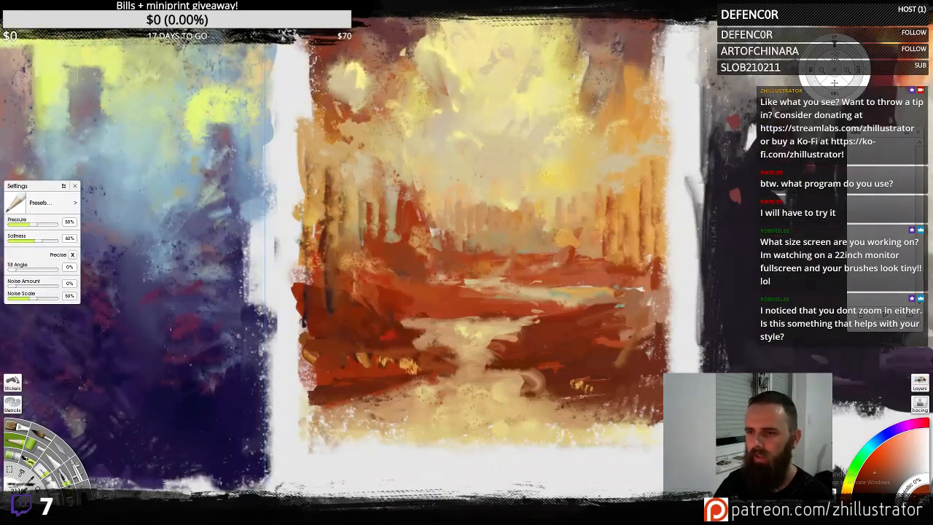
scroll(545, 346, "down", 2)
scroll(545, 345, "up", 2)
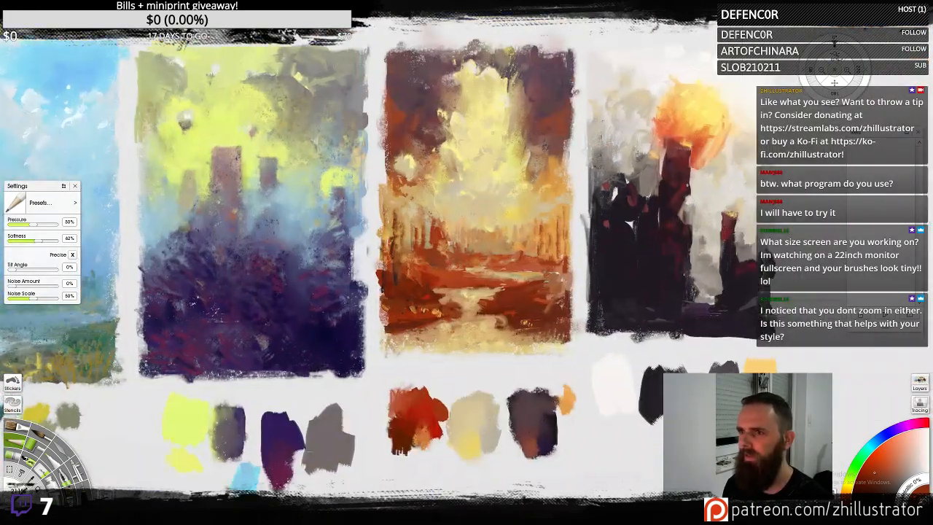
scroll(467, 262, "down", 2)
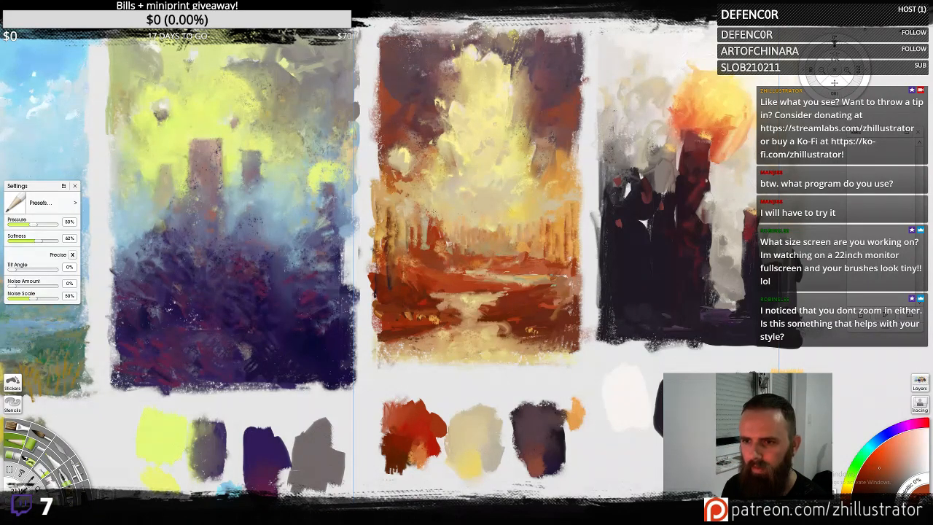
left_click(410, 201, "alt")
left_click_drag(383, 206, 387, 221)
mouse_move(377, 214)
left_mouse_down()
mouse_move(377, 226)
mouse_move(376, 215)
left_mouse_up()
mouse_move(374, 171)
left_mouse_down()
mouse_move(374, 180)
mouse_move(373, 163)
mouse_move(386, 160)
mouse_move(388, 175)
left_mouse_up()
- Rework the sunset sketch's dark sky along the upper left edge and beside the cloud with Pencil strokes in sampled reddish and purplish browns
left_click(562, 168, "alt")
left_click_drag(394, 133, 390, 144)
left_click_drag(389, 141, 378, 158)
left_click(387, 86, "alt")
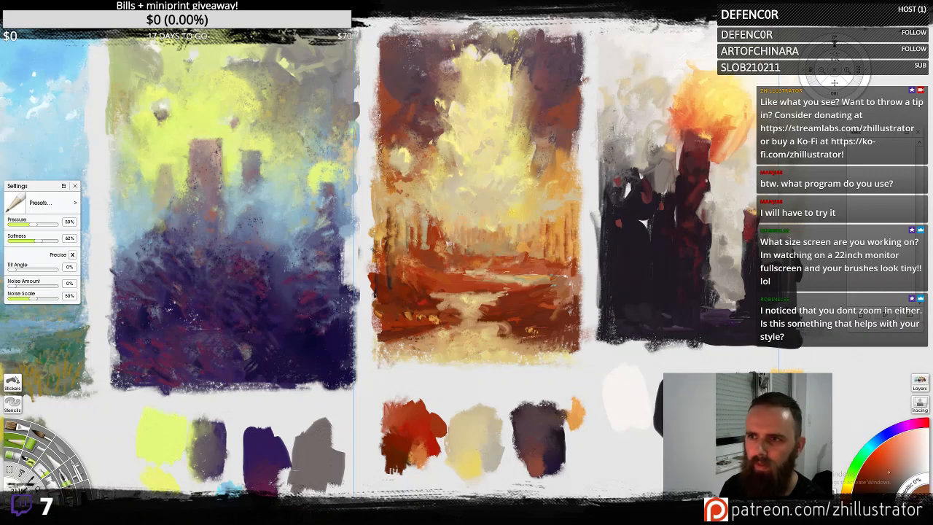
left_click_drag(377, 89, 380, 126)
left_click(392, 67, "alt")
mouse_move(380, 65)
left_mouse_down()
mouse_move(378, 73)
mouse_move(378, 58)
left_mouse_up()
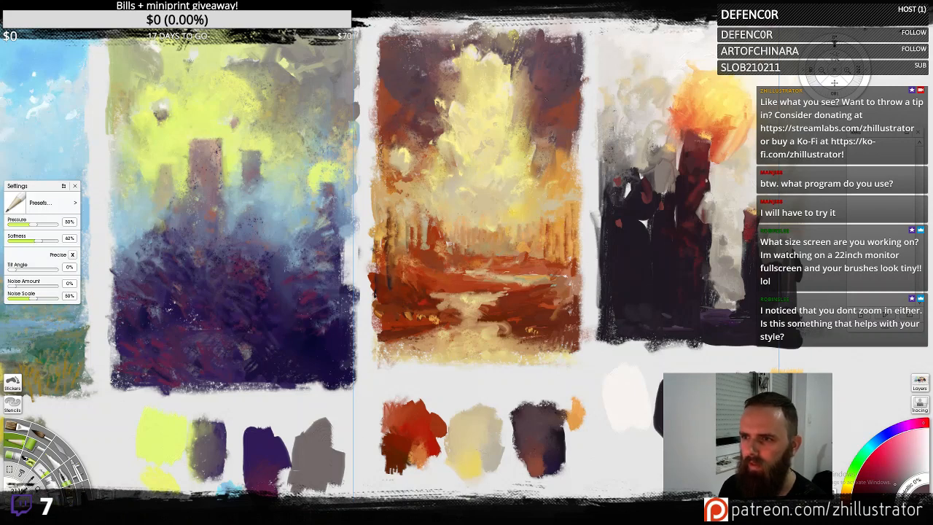
left_click_drag(533, 92, 536, 105)
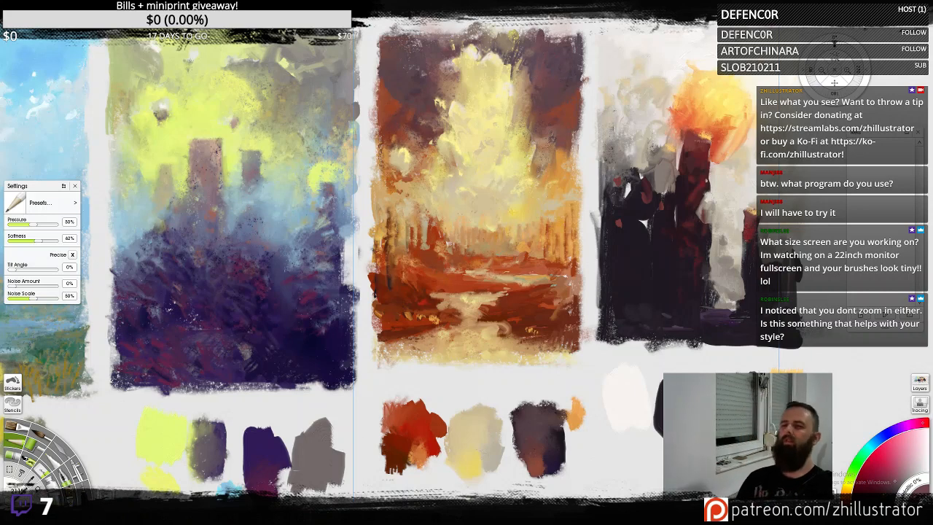
- Refine the cloud's base and the horizon beneath it in the sunset sketch with Pencil strokes in sampled yellows and oranges
left_click(499, 234, "alt")
left_click(492, 227, "alt")
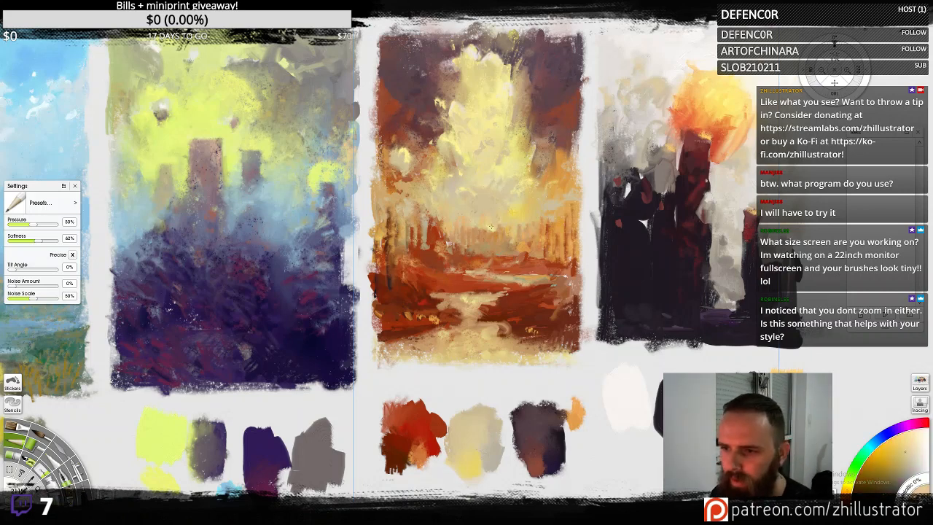
left_click(486, 180, "alt")
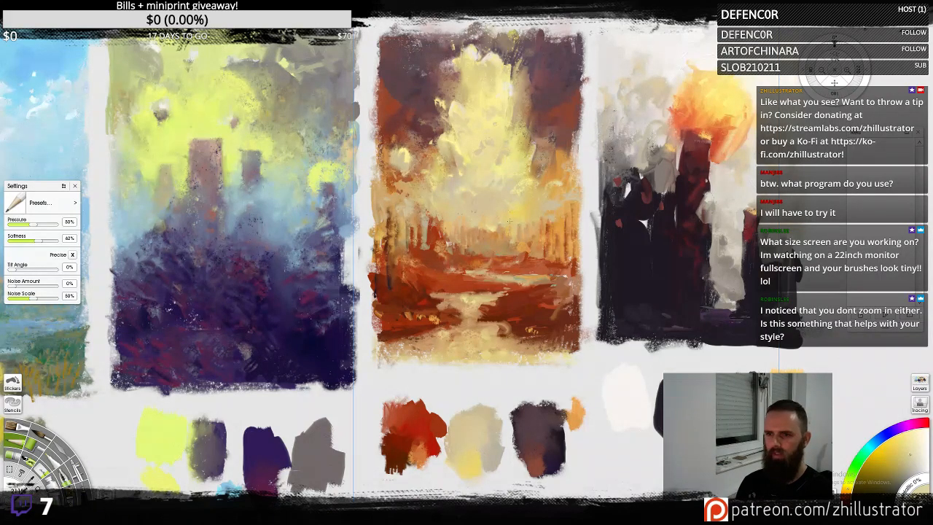
left_click(488, 211, "alt")
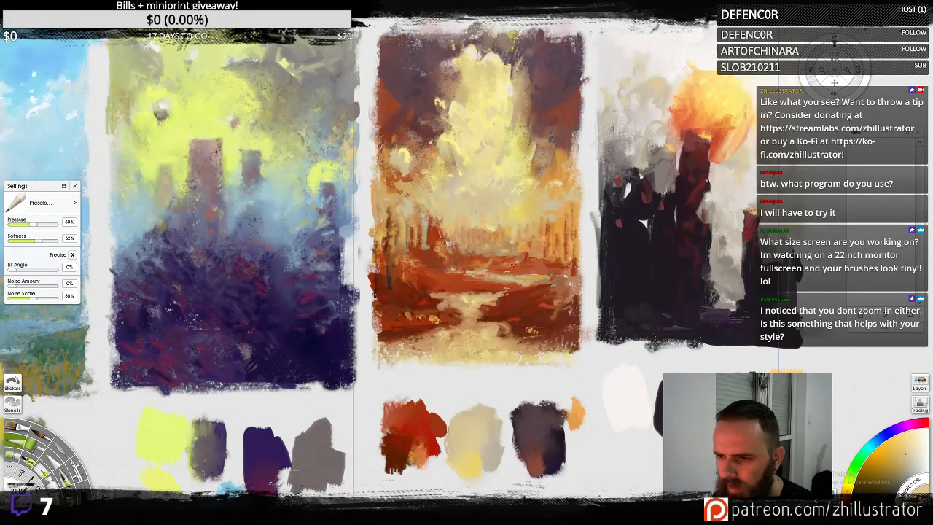
left_click(505, 267, "alt")
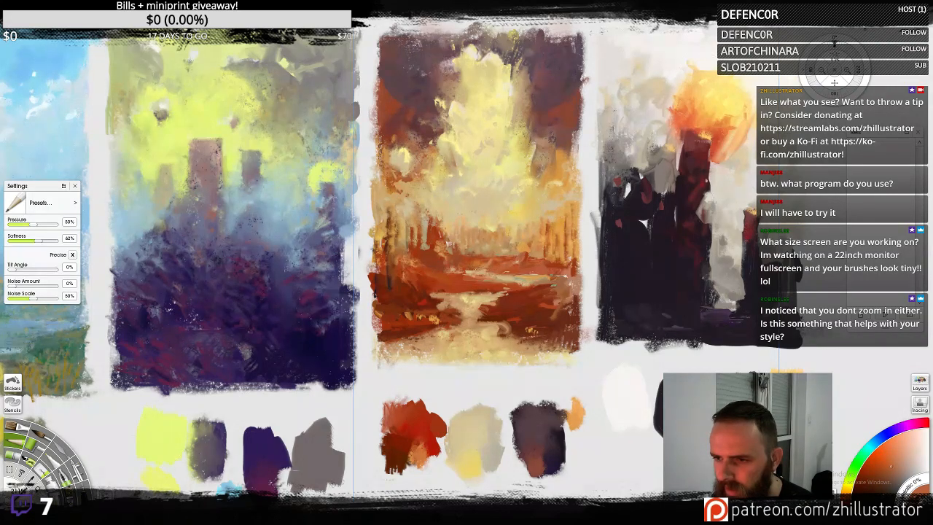
left_click(471, 263, "alt")
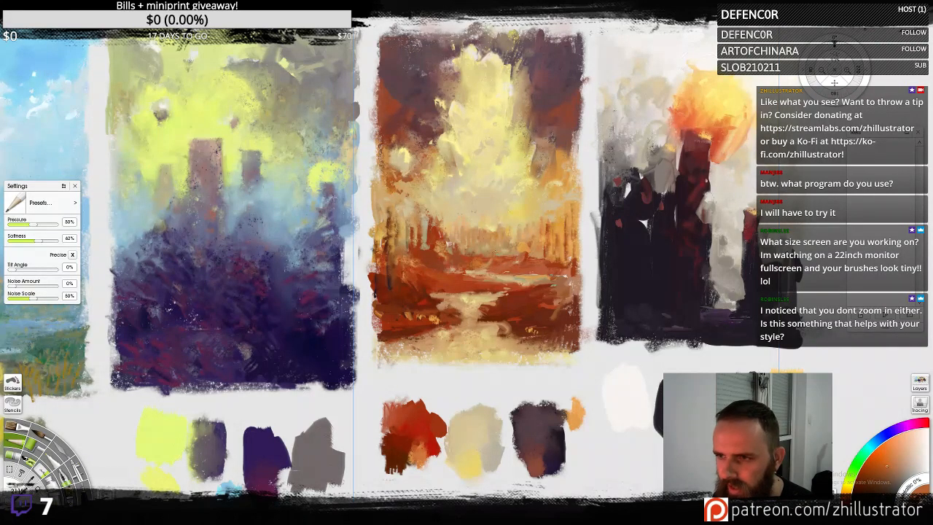
left_click(474, 459, "alt")
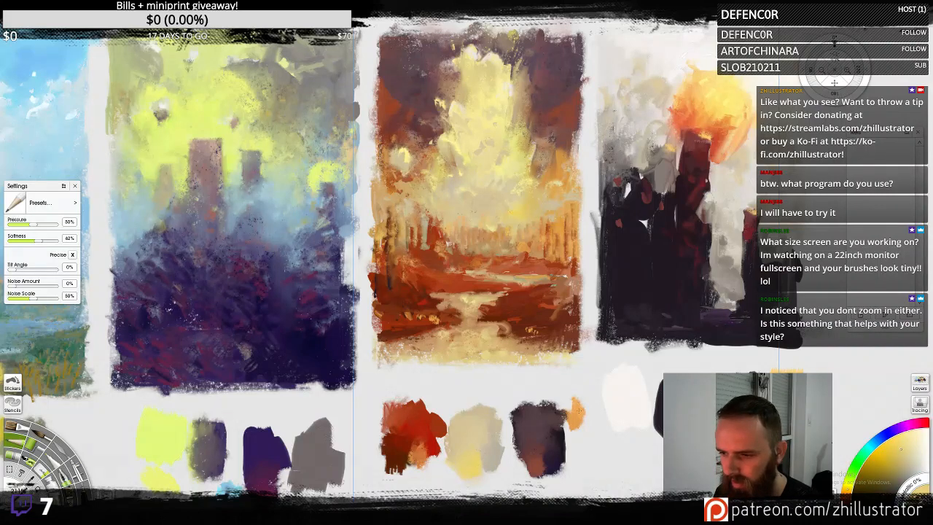
left_click(579, 410, "alt")
mouse_move(462, 258)
left_mouse_down()
mouse_move(470, 260)
mouse_move(447, 254)
left_mouse_up()
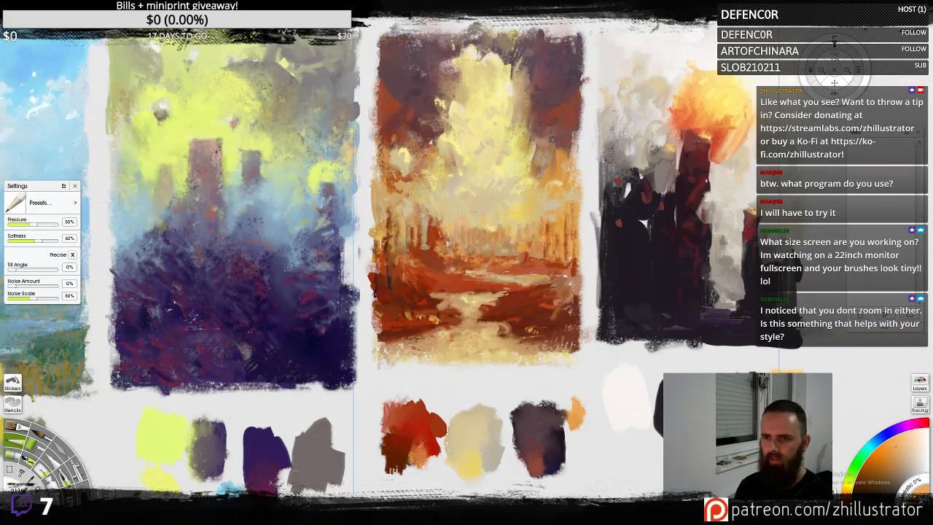
- Define the distant tree trunks left of the sunset sketch's centre with Pencil strokes in sampled orange and yellow tones
left_click(430, 245, "alt")
left_click(433, 233, "alt")
mouse_move(434, 227)
left_mouse_down()
mouse_move(438, 245)
mouse_move(424, 247)
left_mouse_up()
left_click(430, 246, "alt")
left_click(430, 219, "alt")
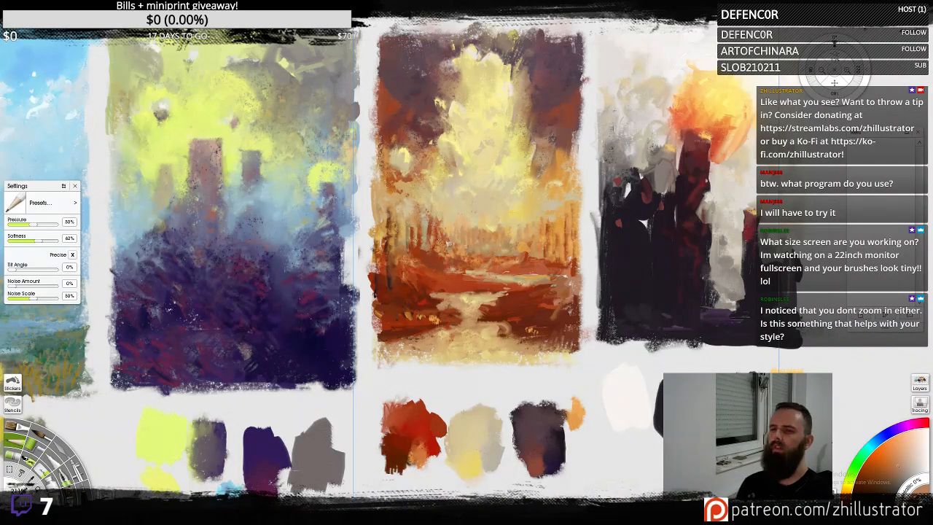
left_click(433, 224, "alt")
left_click(433, 222, "alt")
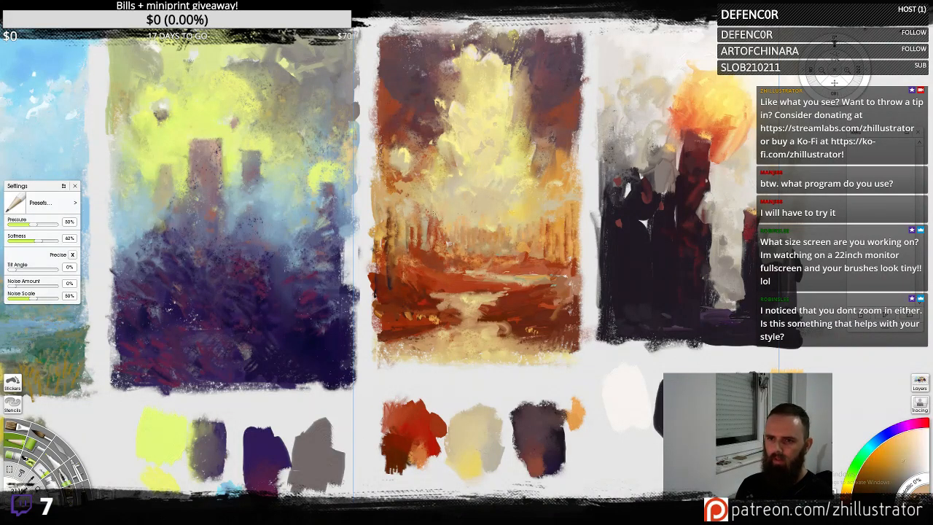
left_click_drag(434, 221, 431, 218)
- Refine the left tree bases and the red bank below them in the sunset sketch with sampled orange and red Pencil tones
left_click(428, 236, "alt")
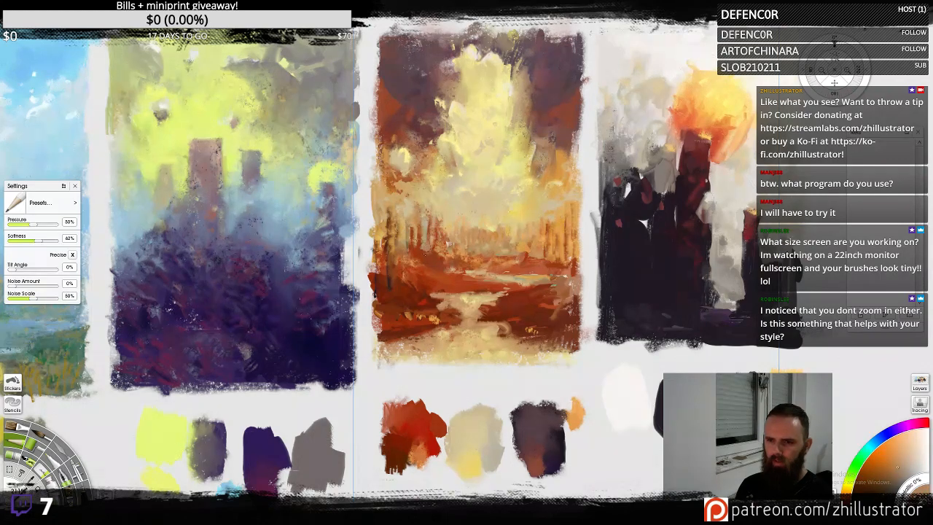
left_click(426, 250, "alt")
left_click(428, 255, "alt")
left_click(425, 252, "alt")
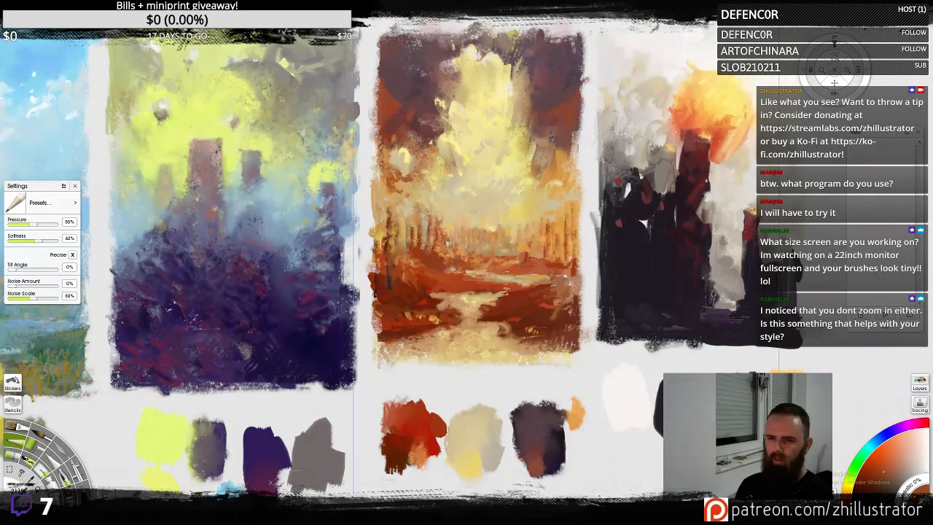
left_click_drag(422, 241, 423, 248)
left_click(439, 279, "alt")
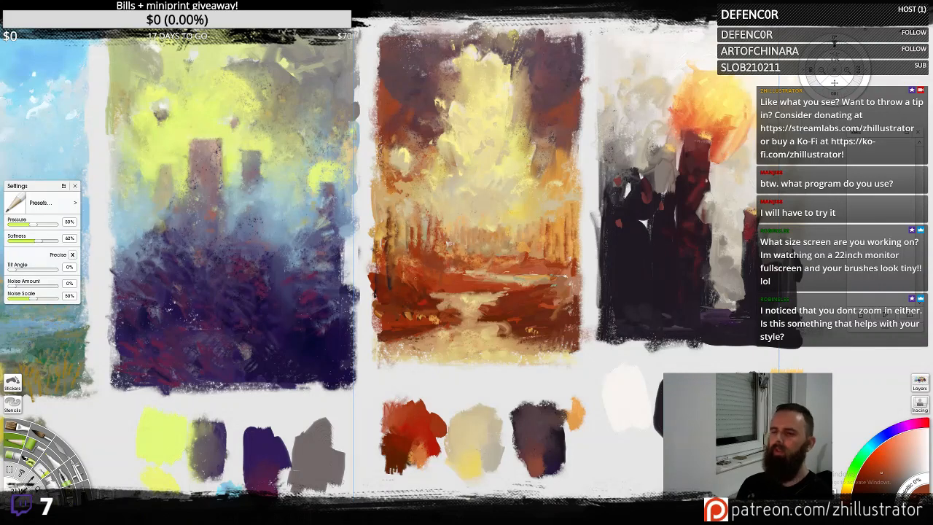
left_click(564, 265, "alt")
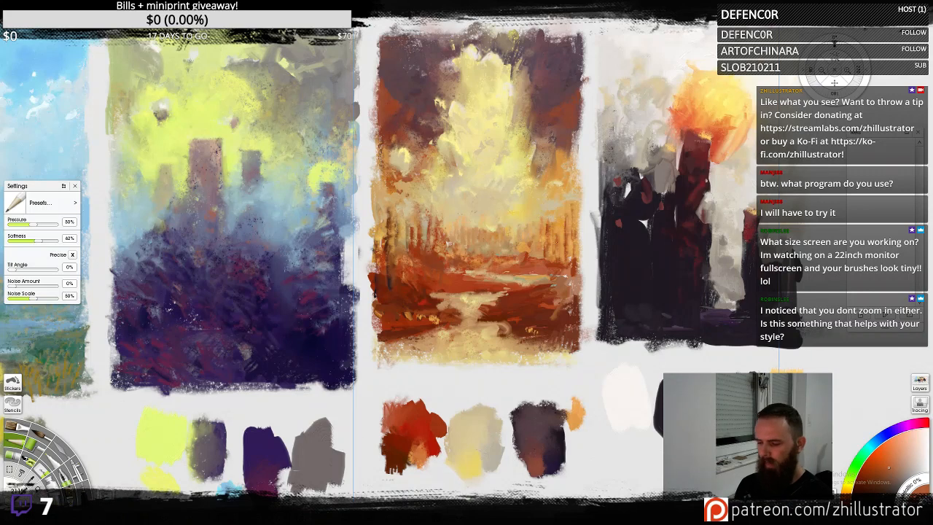
- Touch up the thin tree trunks near the sunset sketch's right edge with pen strokes and undo the stroke tried on the left edge
key("k")
mouse_move(562, 229)
left_mouse_down()
mouse_move(561, 221)
mouse_move(562, 247)
left_mouse_up()
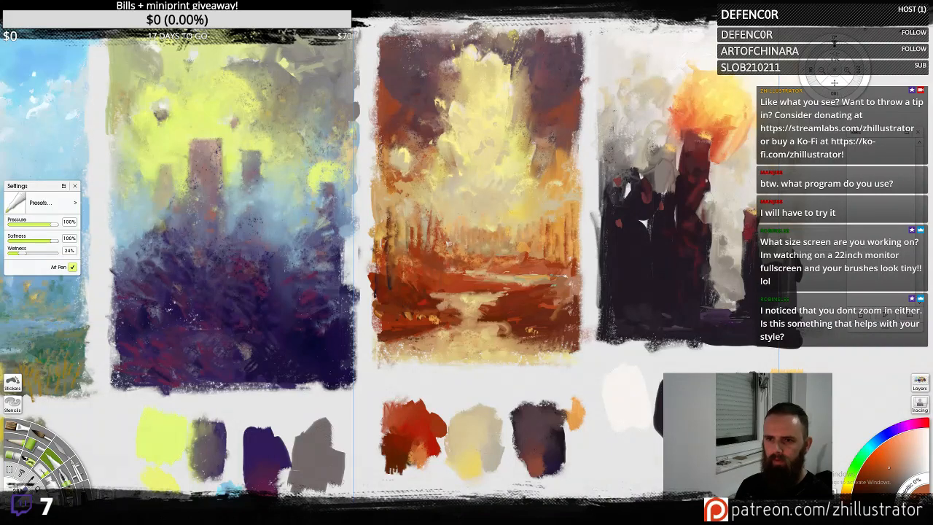
left_click(387, 215, "alt")
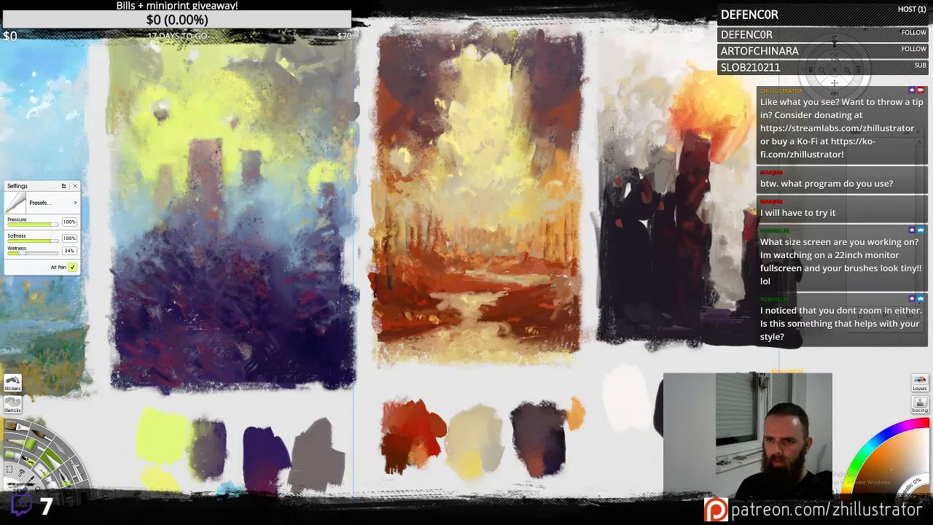
mouse_move(387, 229)
left_mouse_down()
mouse_move(394, 318)
mouse_move(393, 296)
mouse_move(404, 311)
mouse_move(386, 253)
mouse_move(386, 294)
mouse_move(370, 241)
left_mouse_up()
key("ctrl+z")
left_click(392, 286, "alt")
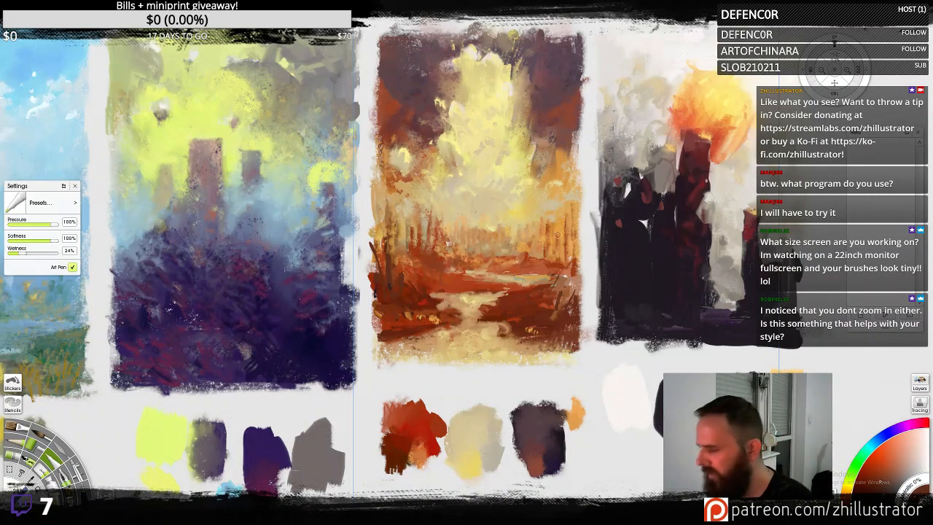
- Refine the foreground path and the left bank's lower edge in the sunset sketch with Pencil strokes in sampled orange and yellow tones
key("p")
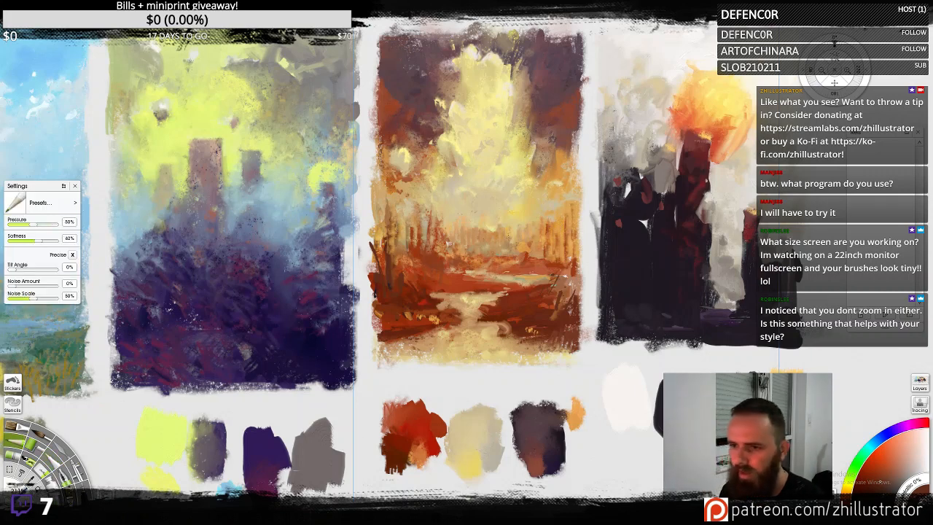
left_click(464, 246, "alt")
left_click(463, 248, "alt")
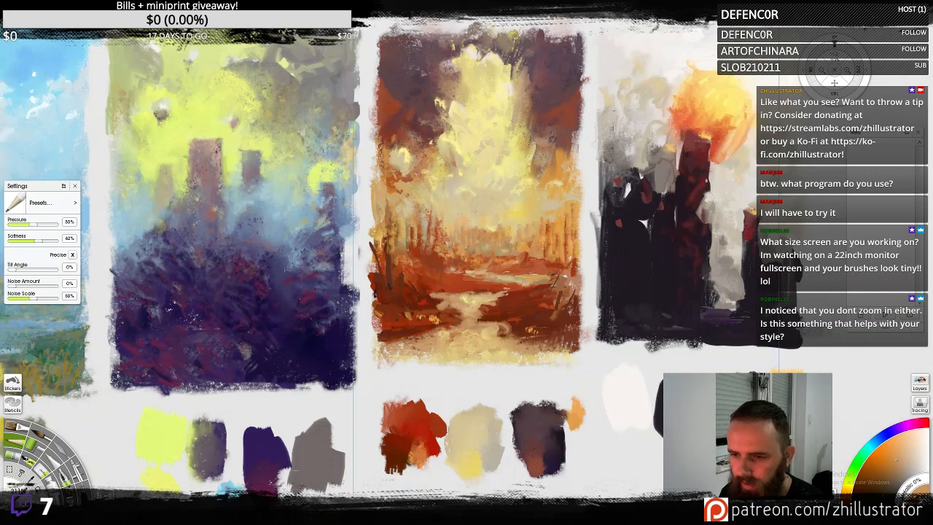
left_click(437, 336, "alt")
mouse_move(421, 337)
left_mouse_down()
mouse_move(408, 336)
mouse_move(448, 329)
left_mouse_up()
left_click(430, 331, "alt")
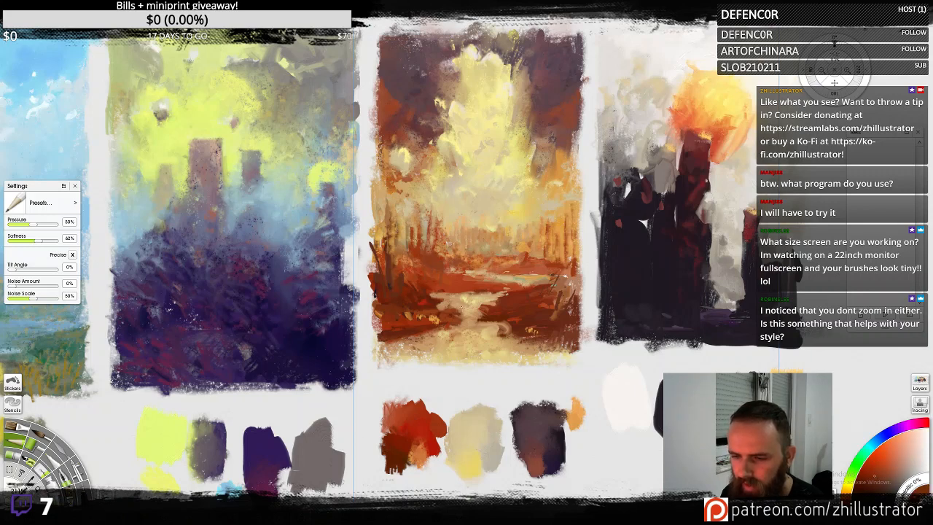
left_click(482, 328, "alt")
left_click(469, 334, "alt")
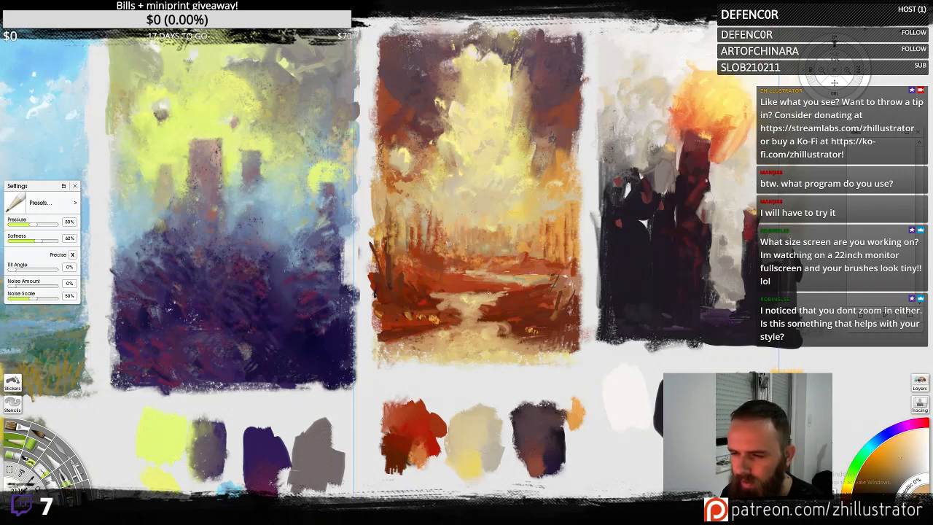
- Rework the left undergrowth and the banks around the path's bend in the sunset sketch with sampled red and orange Pencil tones
left_click(487, 294, "alt")
left_click(520, 304, "alt")
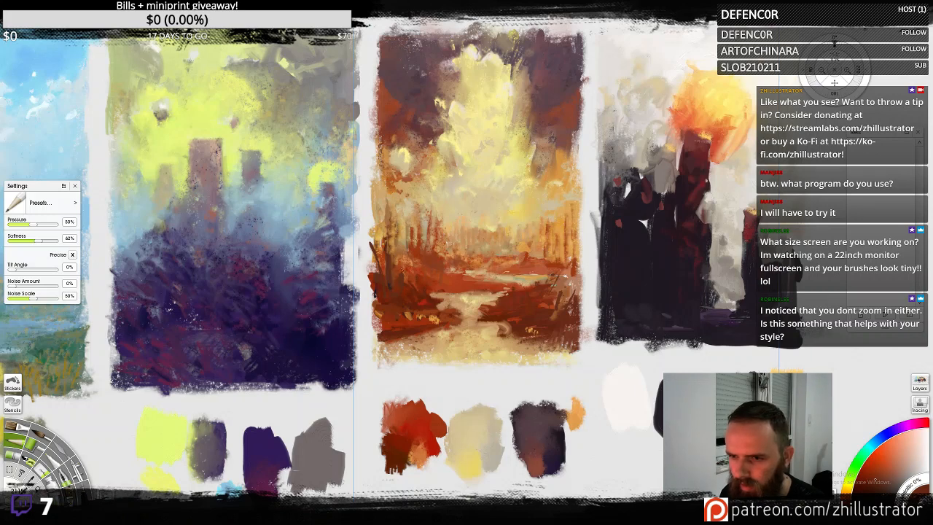
mouse_move(397, 254)
left_mouse_down()
mouse_move(400, 266)
mouse_move(433, 277)
left_mouse_up()
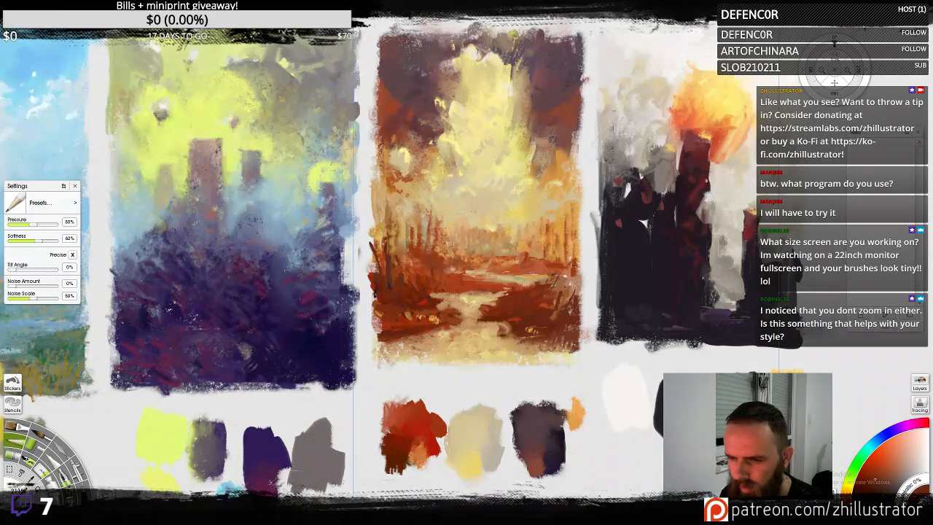
left_click(445, 294, "alt")
left_click(478, 291, "alt")
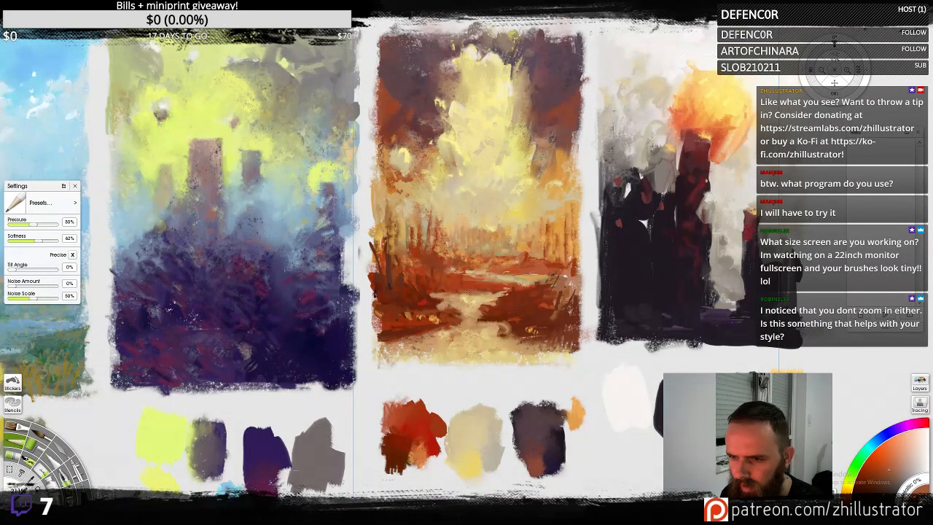
left_click(462, 281, "alt")
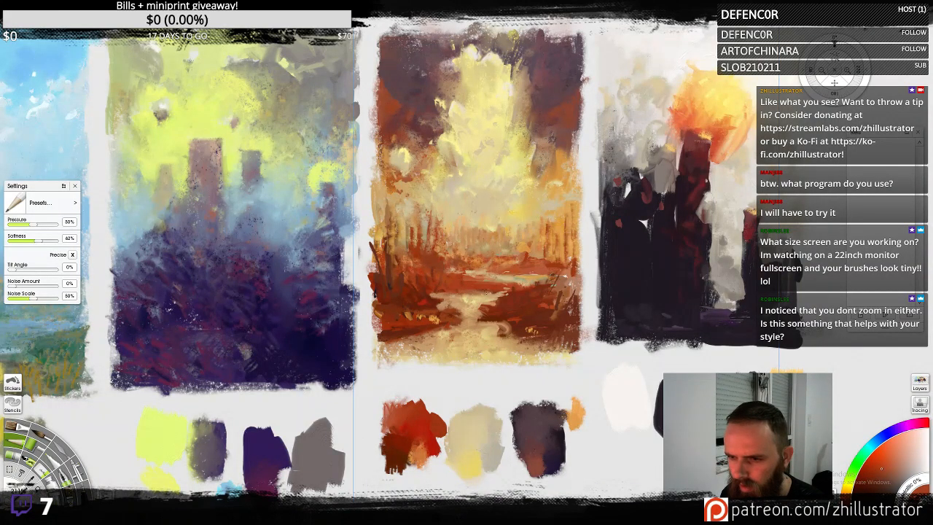
left_click(487, 292, "alt")
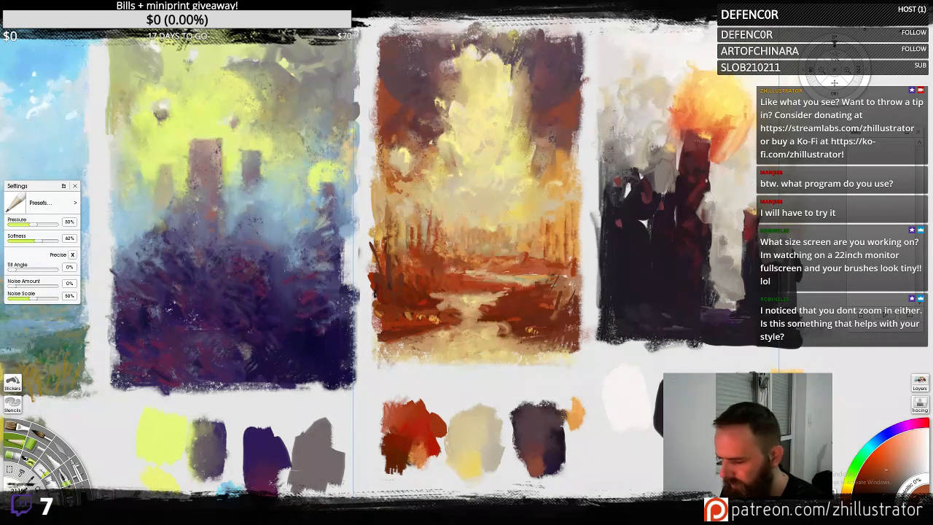
- Undo the trial pen stroke on the path and draw thin dark trunks on the sunset sketch's left and right foreground banks
key("k")
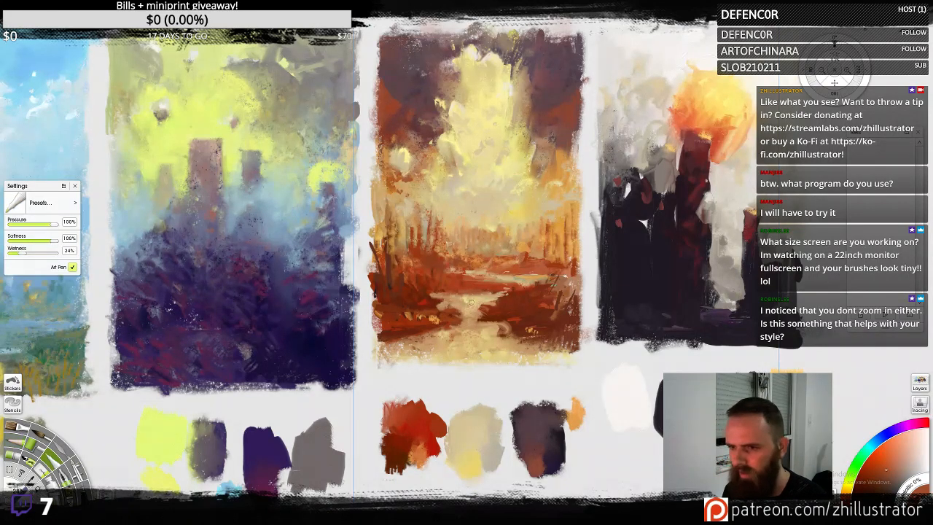
mouse_move(457, 293)
left_mouse_down()
mouse_move(428, 302)
mouse_move(479, 291)
left_mouse_up()
left_click(484, 294, "alt")
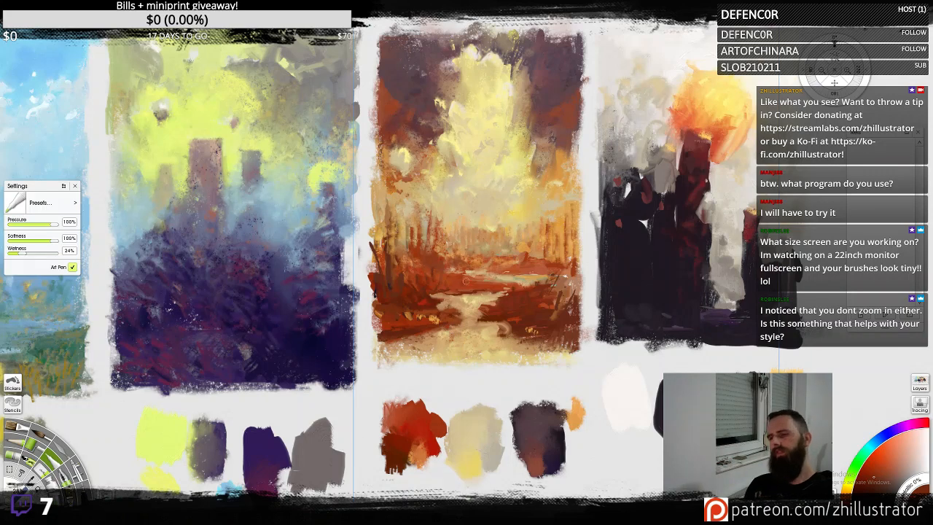
key("ctrl+z")
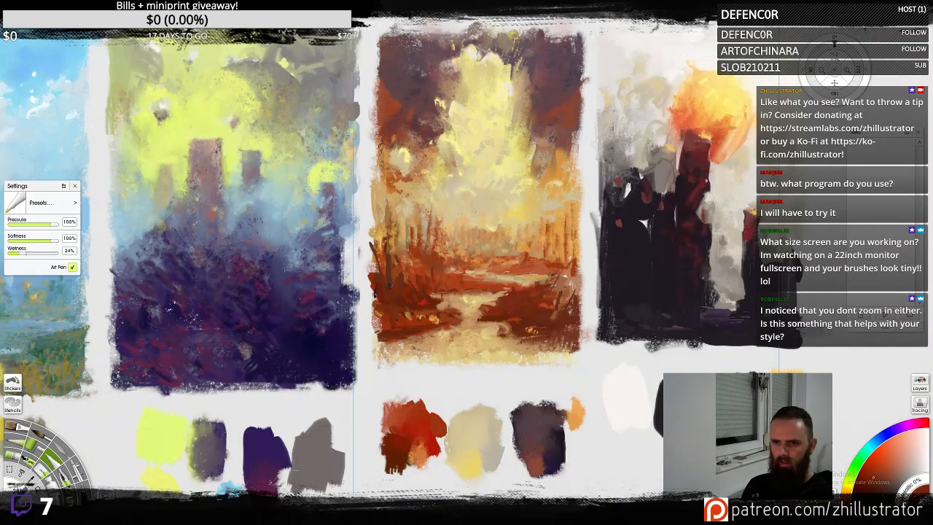
left_click(391, 309, "alt")
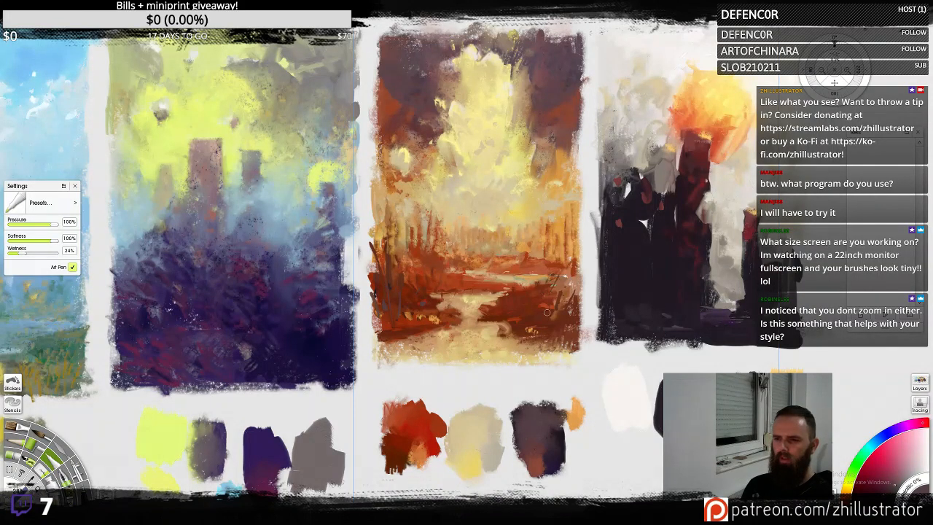
mouse_move(567, 291)
left_mouse_down()
mouse_move(571, 266)
mouse_move(567, 291)
left_mouse_up()
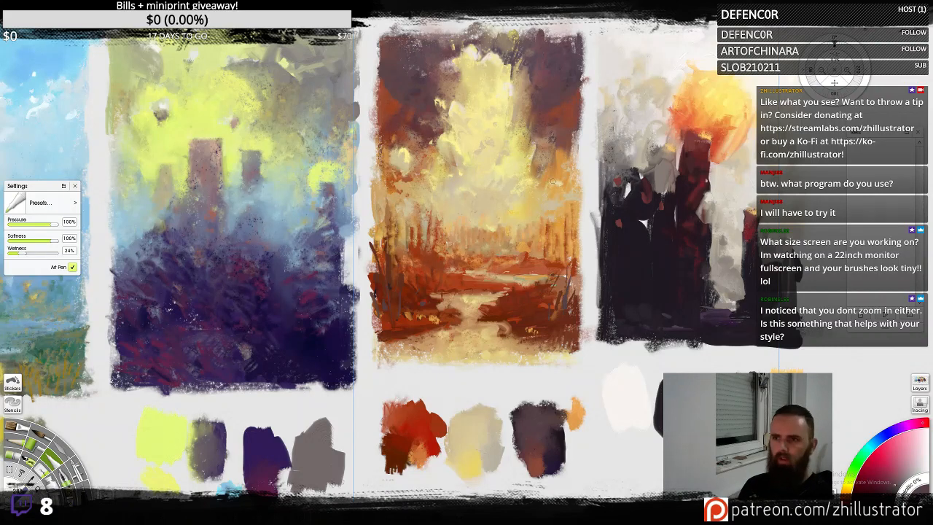
- Tidy the sunset sketch's upper left corner with Pencil strokes in the sampled dark sky brown
key("p")
left_click(382, 64, "alt")
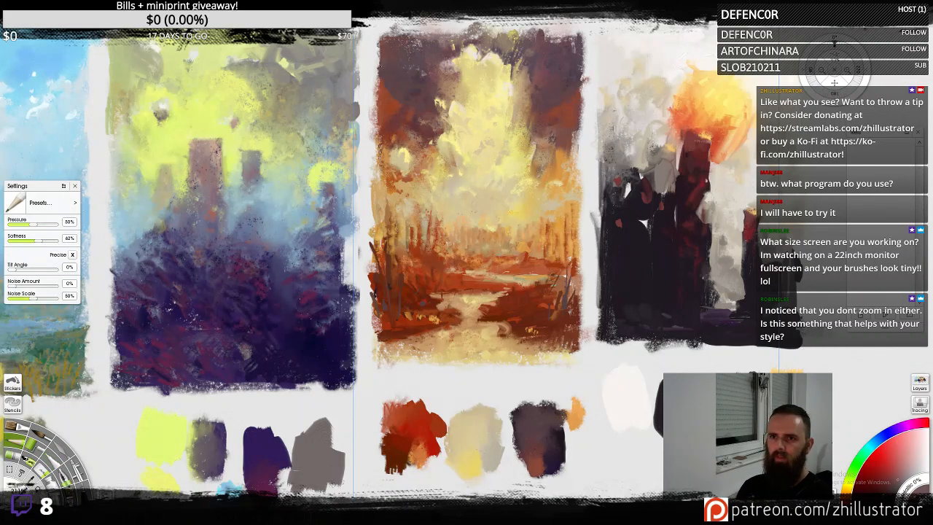
left_click_drag(379, 45, 377, 70)
left_click(381, 60, "alt")
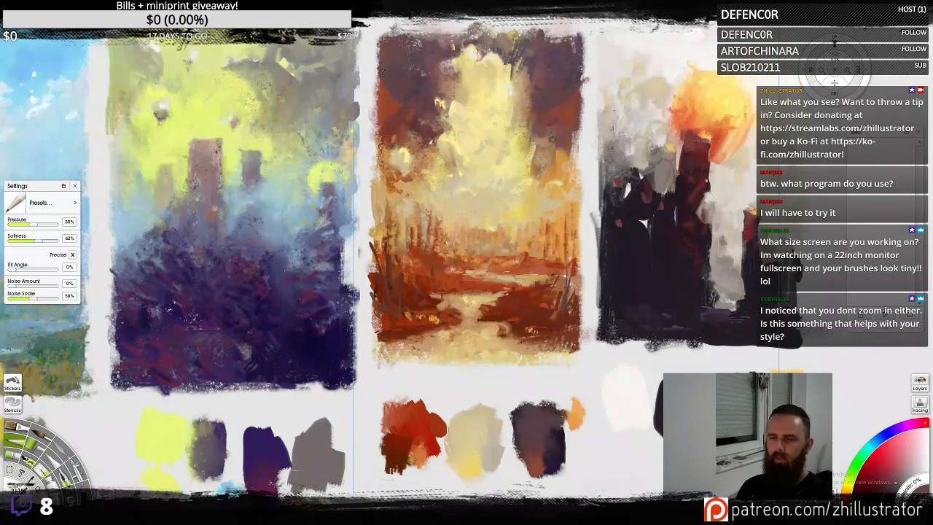
- Clean up the sunset sketch's upper right corner and right sky edge with Pencil strokes in sampled dark and reddish browns
left_click(573, 56, "alt")
mouse_move(576, 44)
left_mouse_down()
mouse_move(544, 32)
mouse_move(561, 33)
left_mouse_up()
left_click_drag(584, 63, 585, 77)
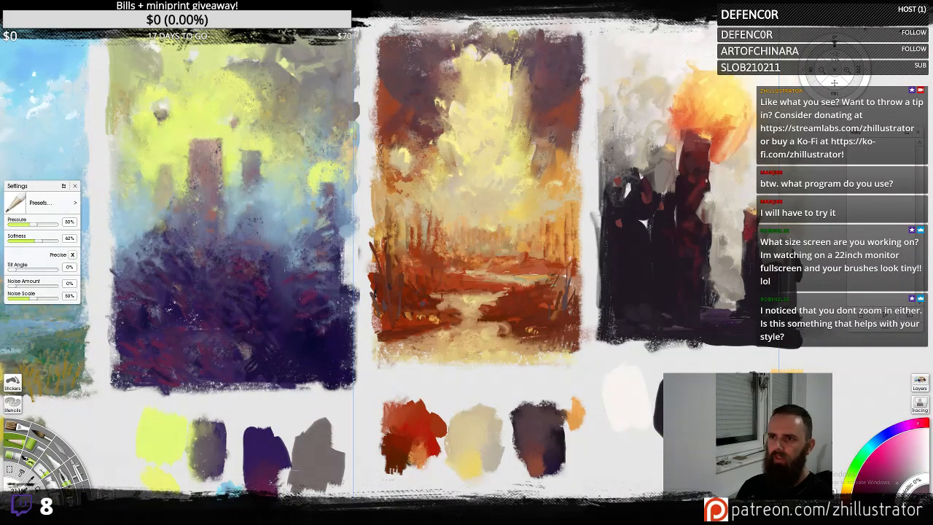
left_click(578, 101, "alt")
left_click(578, 102, "alt")
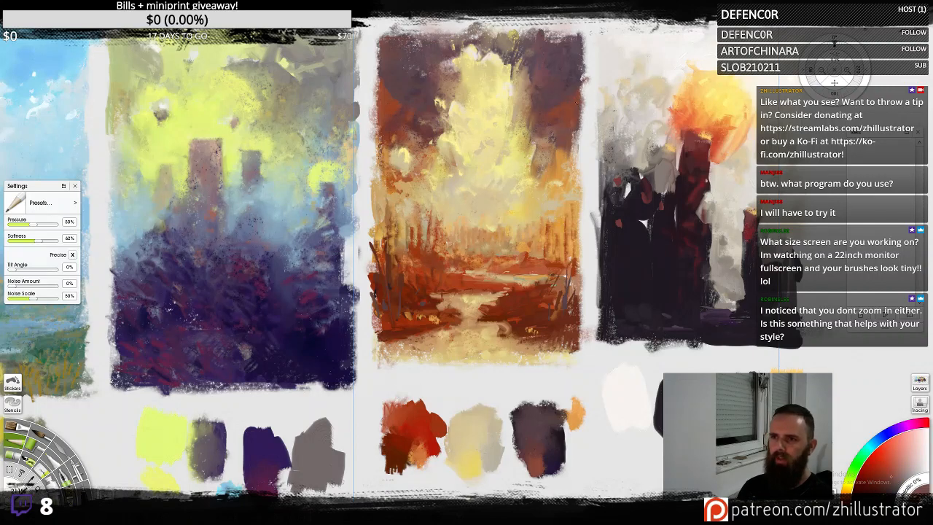
mouse_move(575, 130)
left_mouse_down()
mouse_move(582, 125)
mouse_move(581, 148)
left_mouse_up()
left_click(575, 149, "alt")
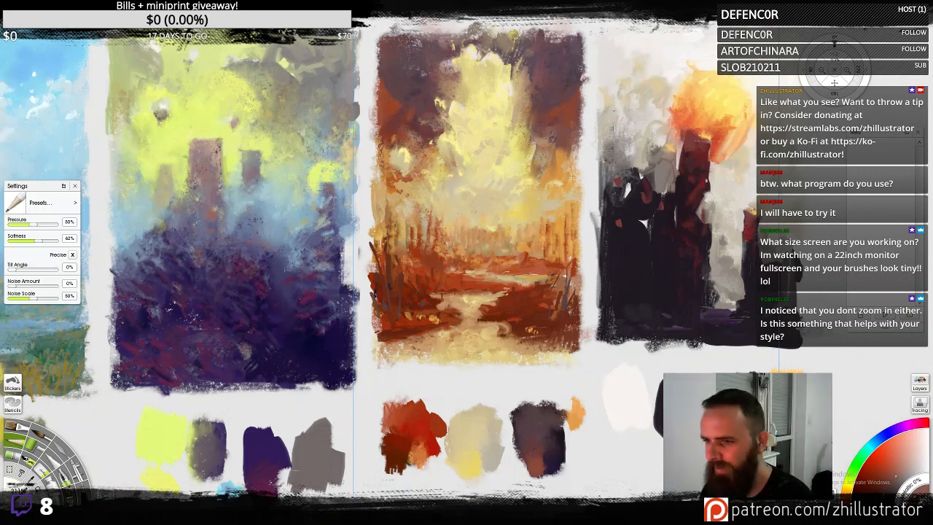
- Blend the lower sky on both sides of the sunset sketch's cloud with Pencil strokes in sampled yellow and orange tones
left_click(436, 193, "alt")
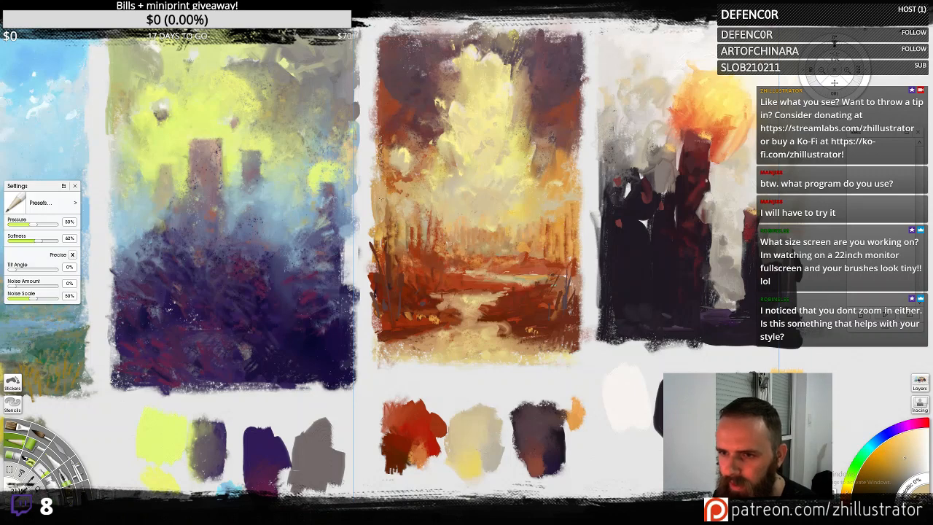
left_click_drag(394, 205, 390, 225)
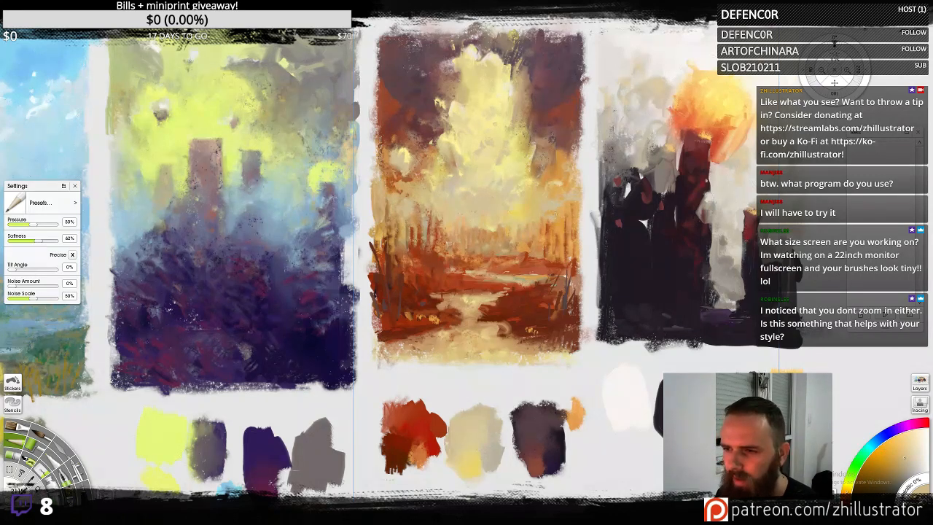
left_click(548, 204, "alt")
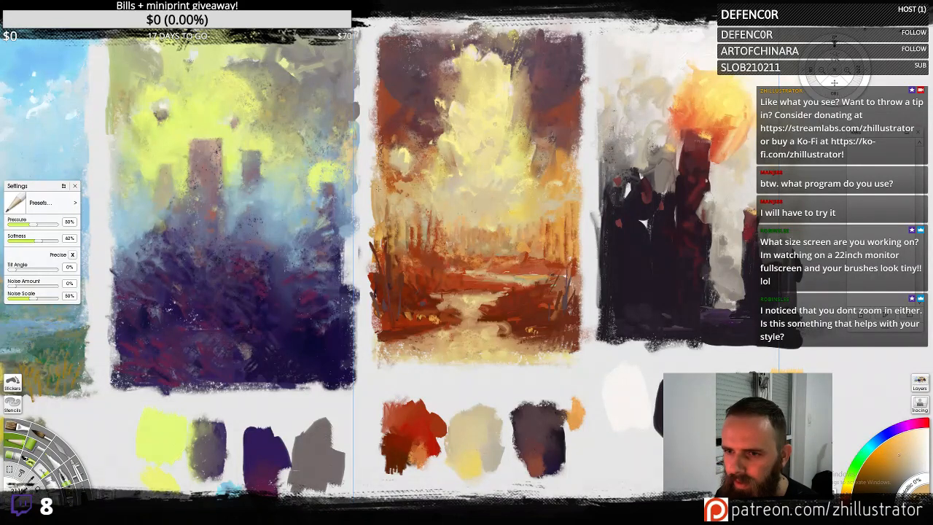
left_click_drag(378, 169, 374, 174)
left_click(380, 187, "alt")
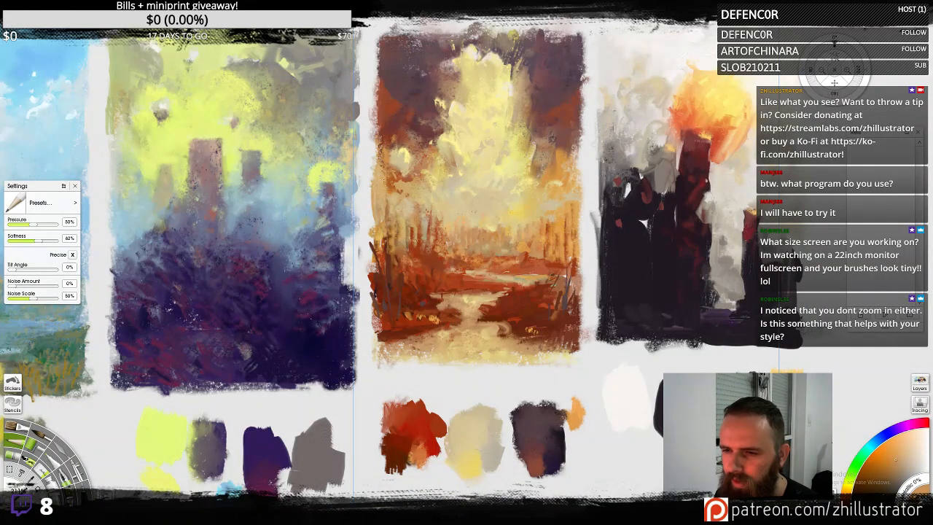
left_click(398, 193, "alt")
left_click(424, 170, "alt")
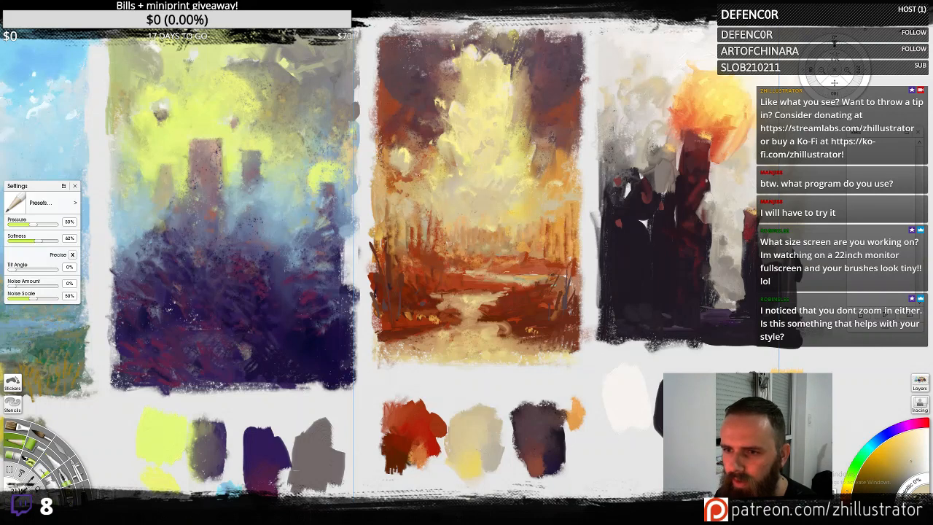
left_click_drag(404, 176, 394, 182)
mouse_move(560, 167)
left_mouse_down()
mouse_move(556, 174)
mouse_move(561, 154)
mouse_move(553, 164)
left_mouse_up()
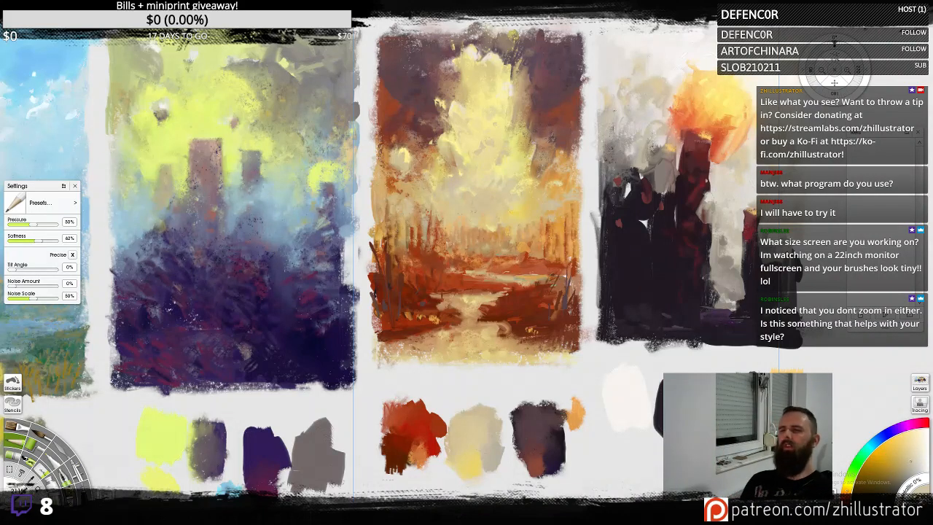
- Refine the distant tree line just right of the sunset sketch's centre with Pencil strokes in sampled orange tones
left_click(503, 232, "alt")
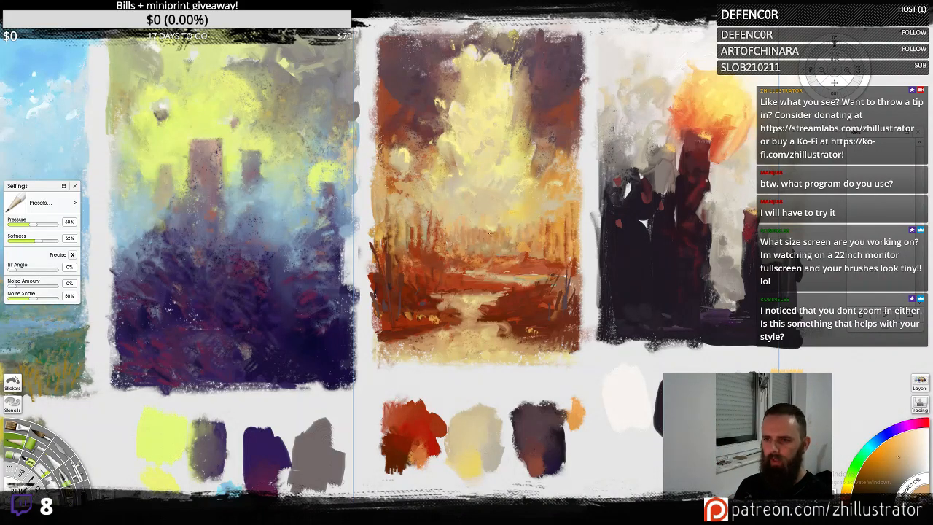
left_click_drag(495, 228, 492, 237)
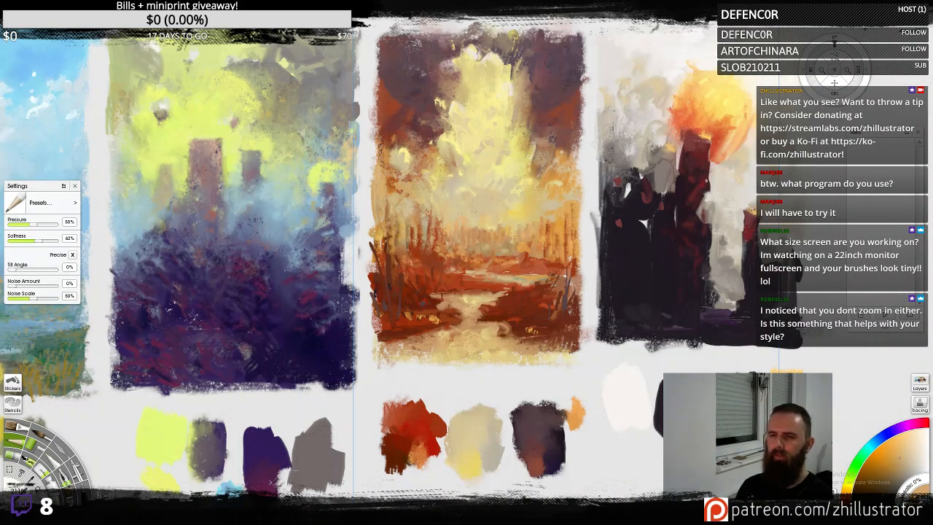
left_click(498, 253, "alt")
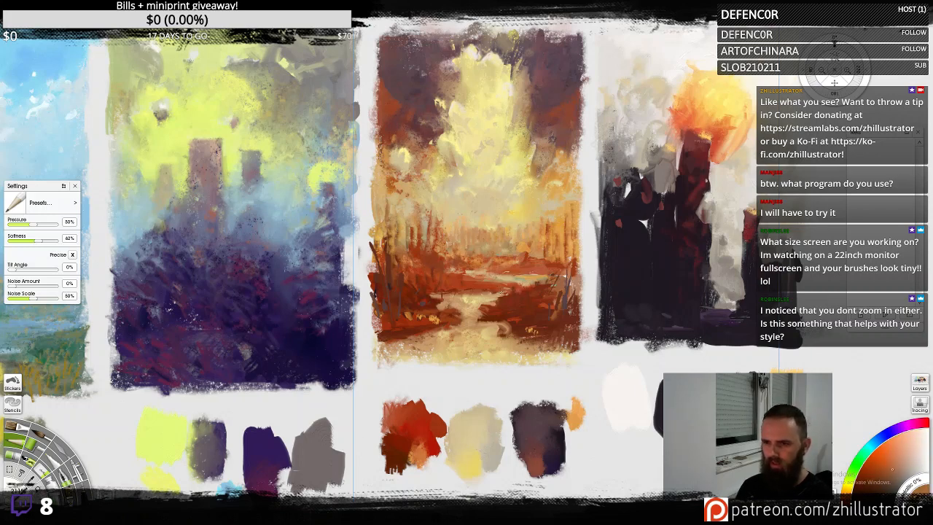
- Widen the sunset sketch's foreground path and reshape the right bank's edge with sampled path and red Pencil tones, undoing one stroke
left_click(497, 292, "alt")
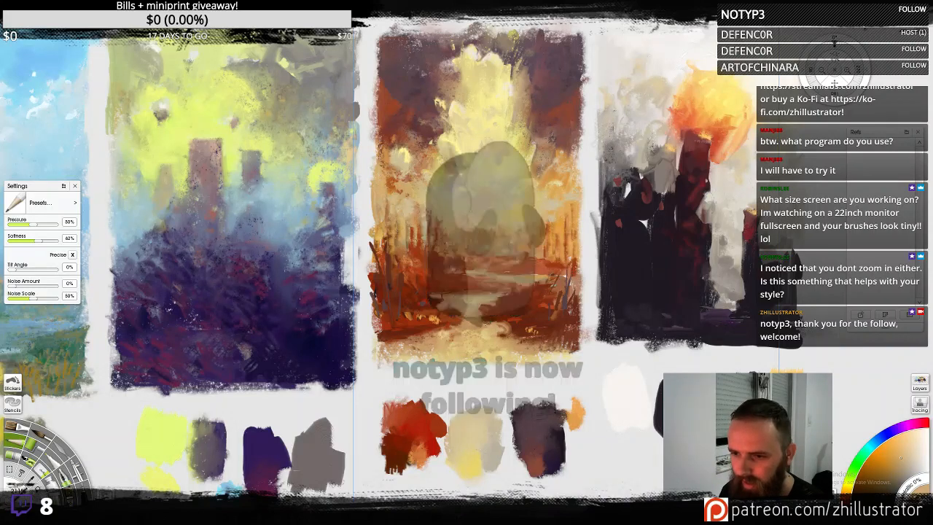
left_click_drag(478, 320, 504, 330)
key("ctrl+z")
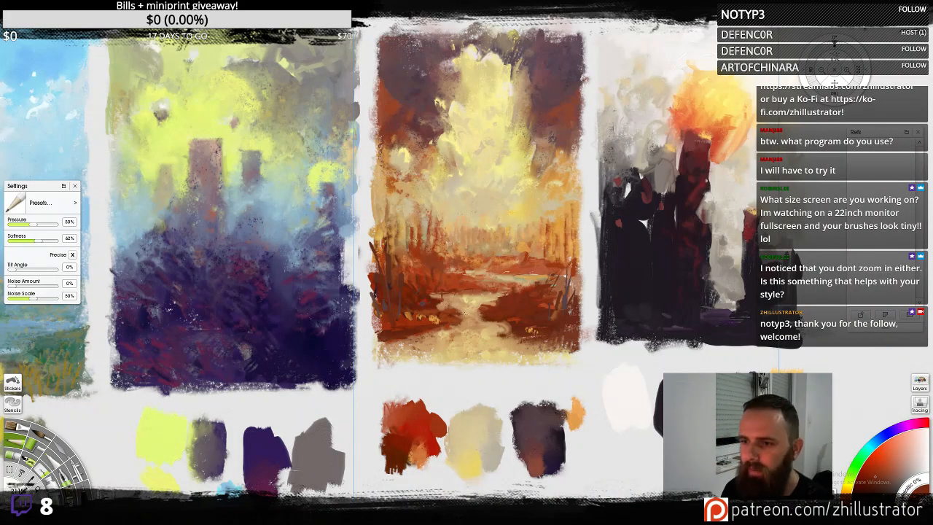
left_click(468, 313, "alt")
mouse_move(483, 305)
left_mouse_down()
mouse_move(496, 318)
mouse_move(503, 305)
left_mouse_up()
left_click(492, 325, "alt")
left_click_drag(486, 318, 505, 316)
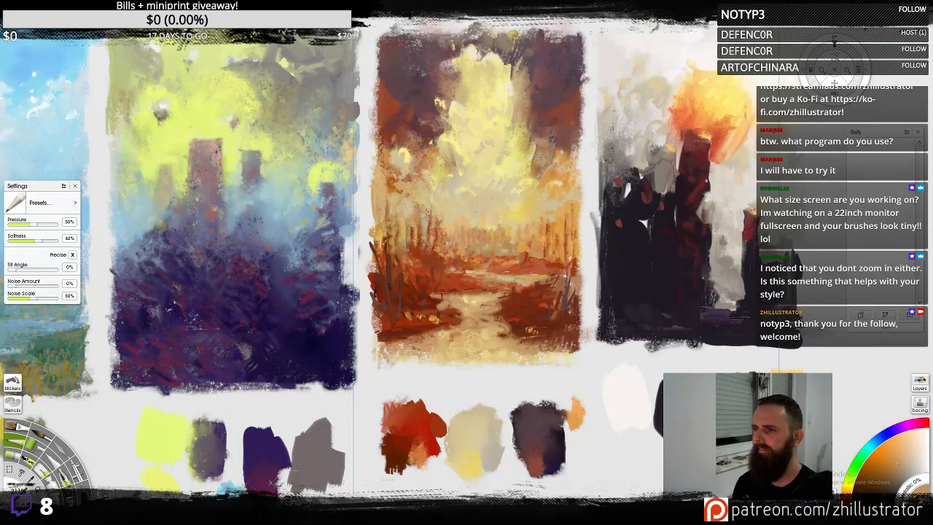
left_click(506, 308, "alt")
left_click_drag(492, 304, 519, 342)
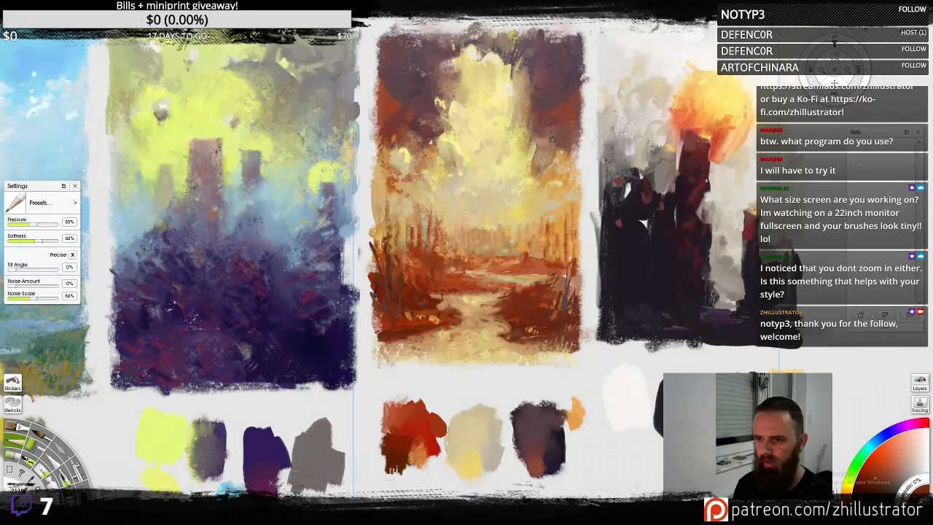
- Add a small dark brown swatch above the sunset sketch's palette and deepen the red swatch's lower edge with the Pencil, sampling palette and sketch tones
left_click(544, 432, "alt")
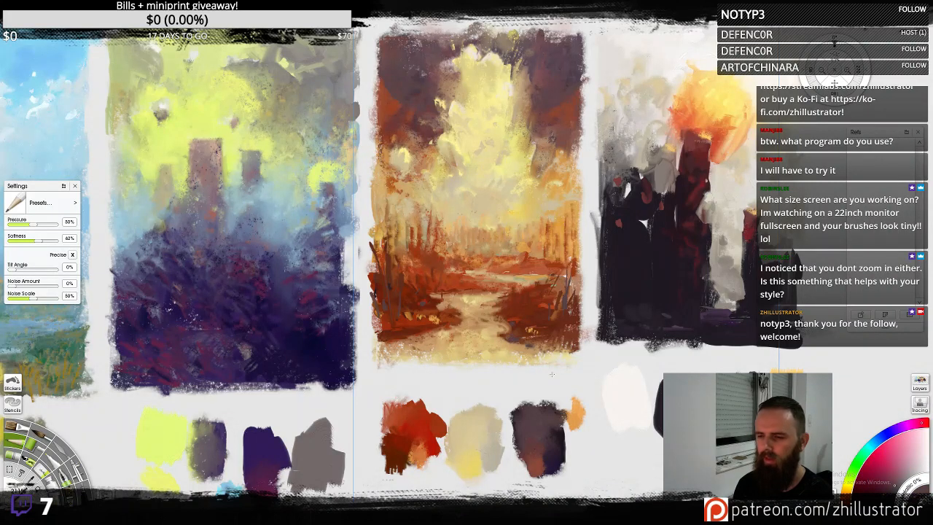
left_click(554, 339, "alt")
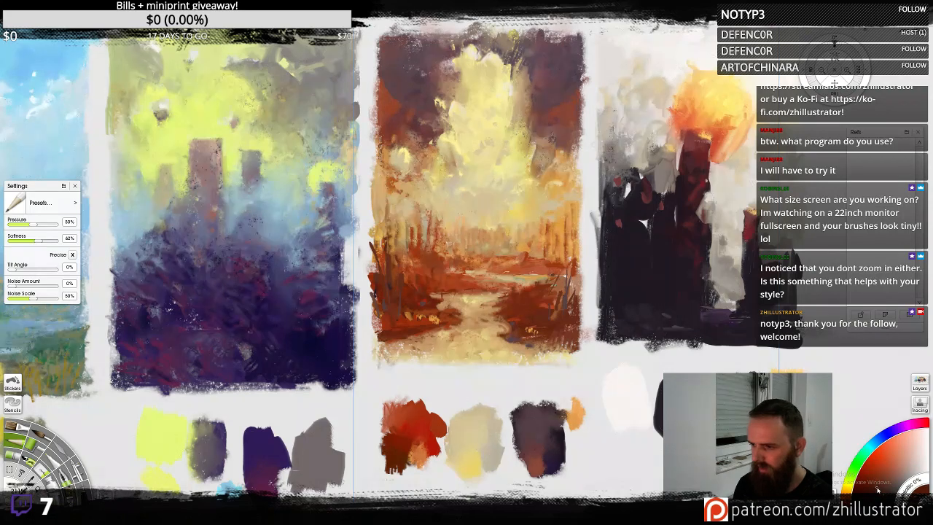
left_click_drag(508, 402, 506, 395)
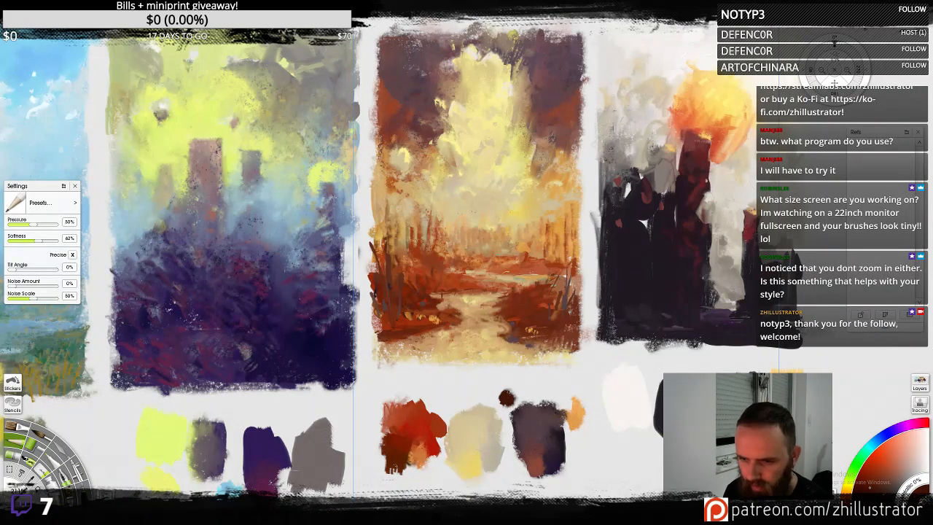
mouse_move(398, 465)
left_mouse_down()
mouse_move(388, 469)
mouse_move(394, 473)
left_mouse_up()
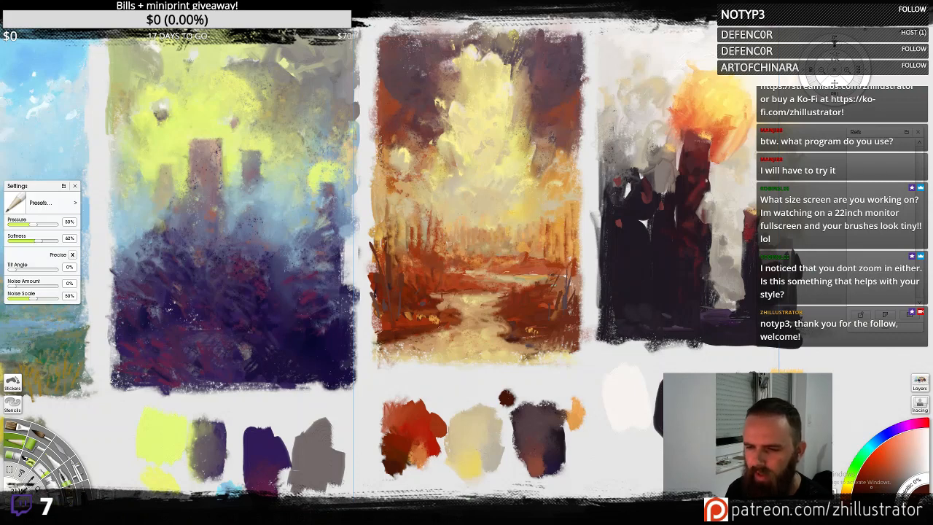
left_click(411, 328, "alt")
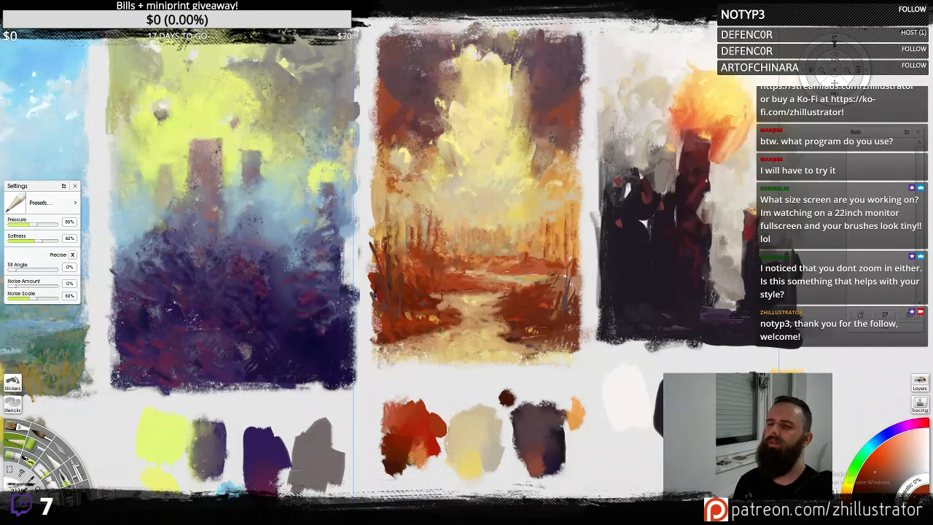
- Select the dark tower sketch with its colour swatches and move it slightly right to widen the gap beside the sunset sketch, then deselect it
key("minus")
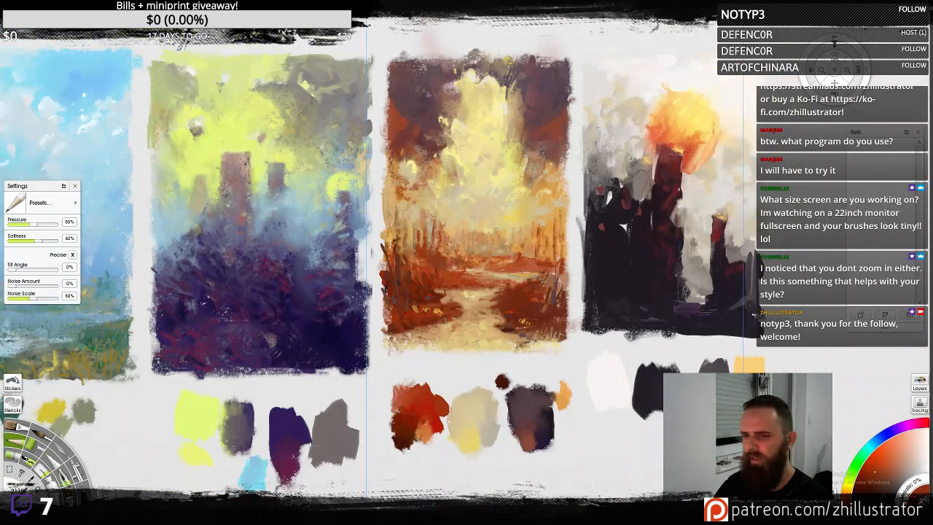
key("minus")
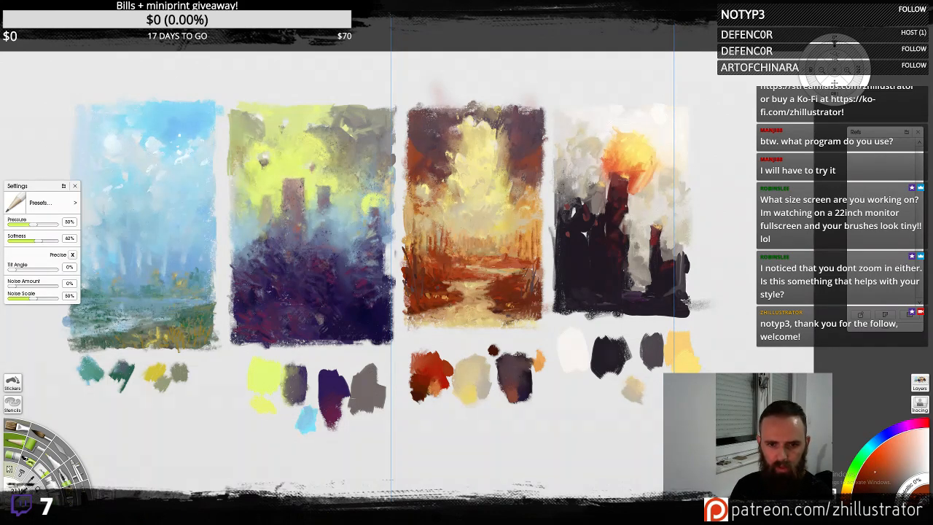
left_click(11, 469)
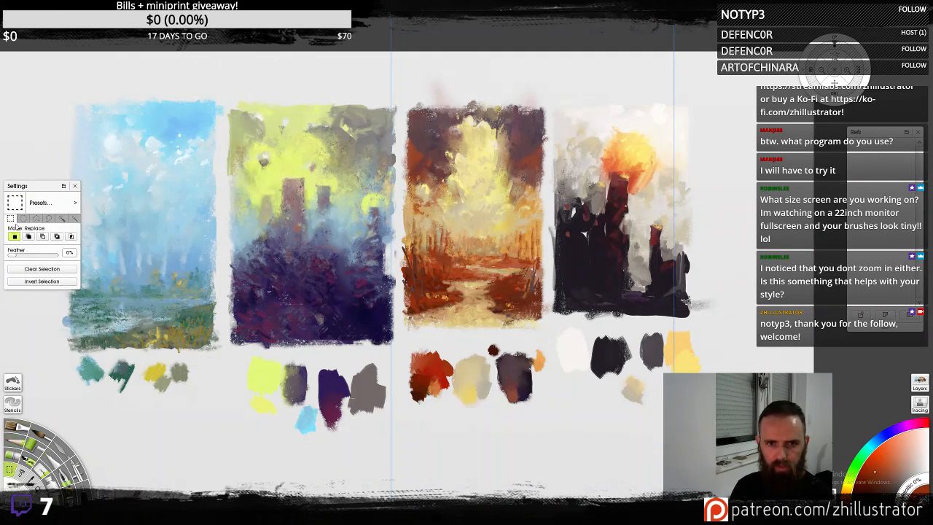
mouse_move(548, 97)
left_mouse_down()
mouse_move(723, 382)
mouse_move(726, 412)
left_mouse_up()
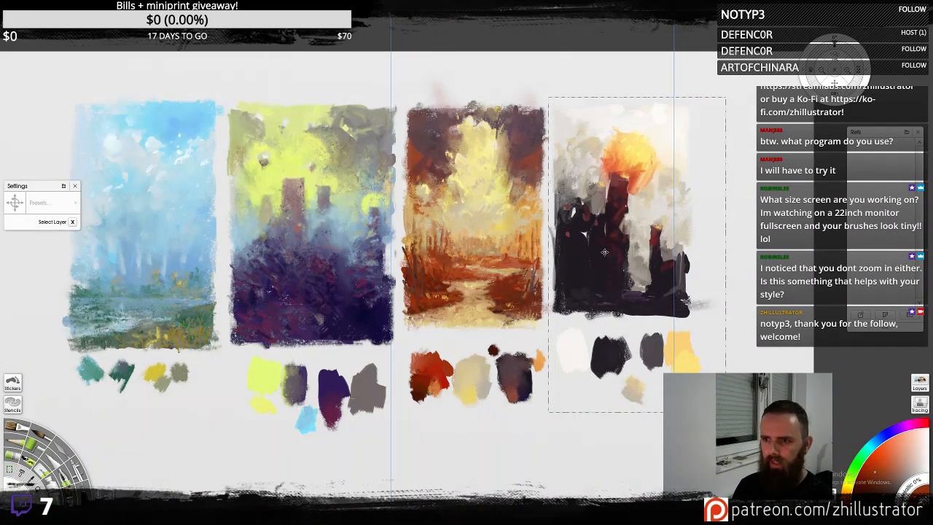
key("Tab")
left_click_drag(604, 257, 626, 258)
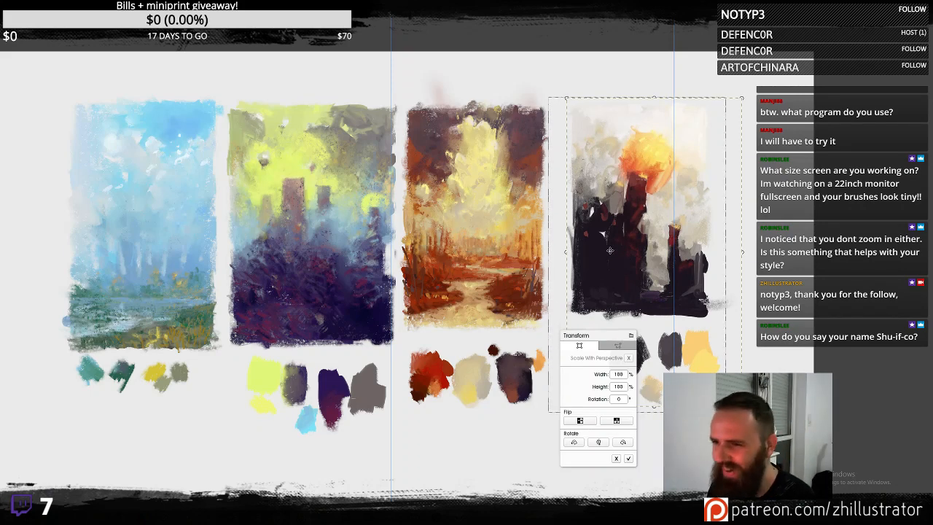
key("Return")
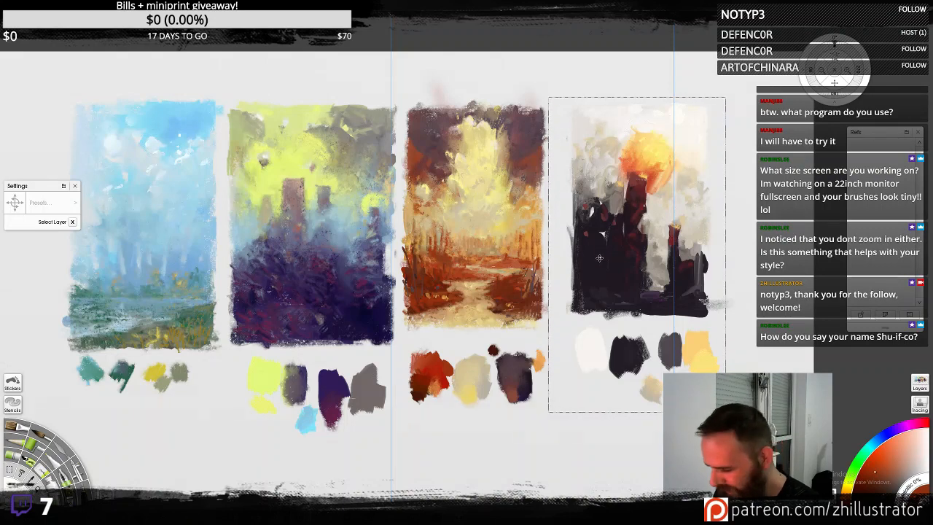
key("ctrl+d")
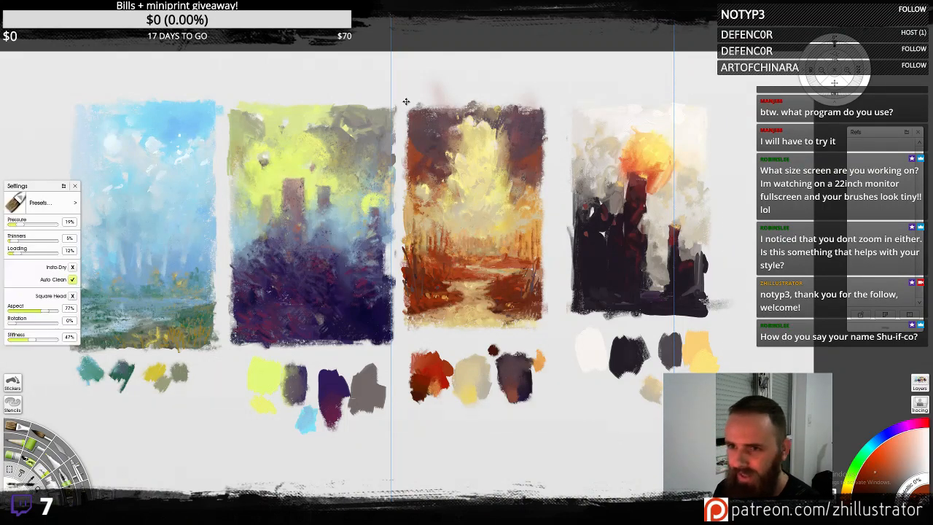
key("o")
key("i")
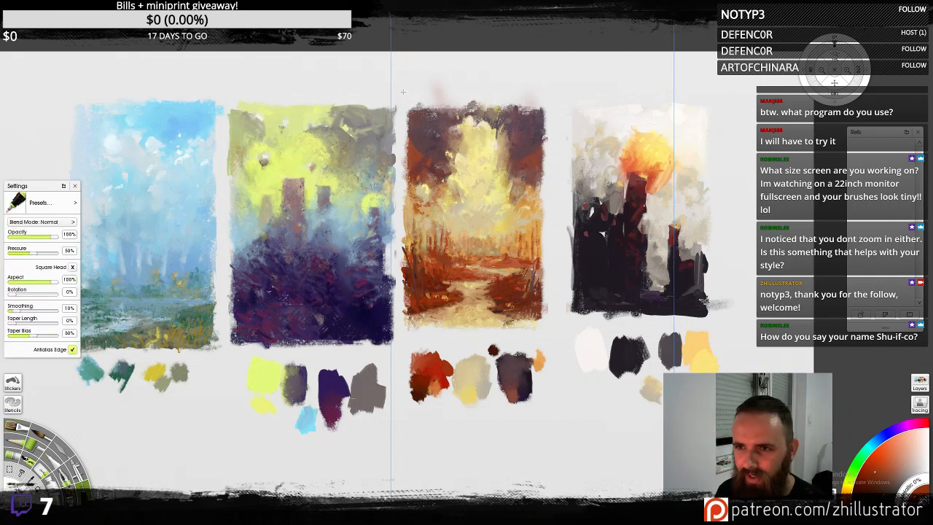
left_click_drag(403, 92, 405, 111)
key("ctrl+z")
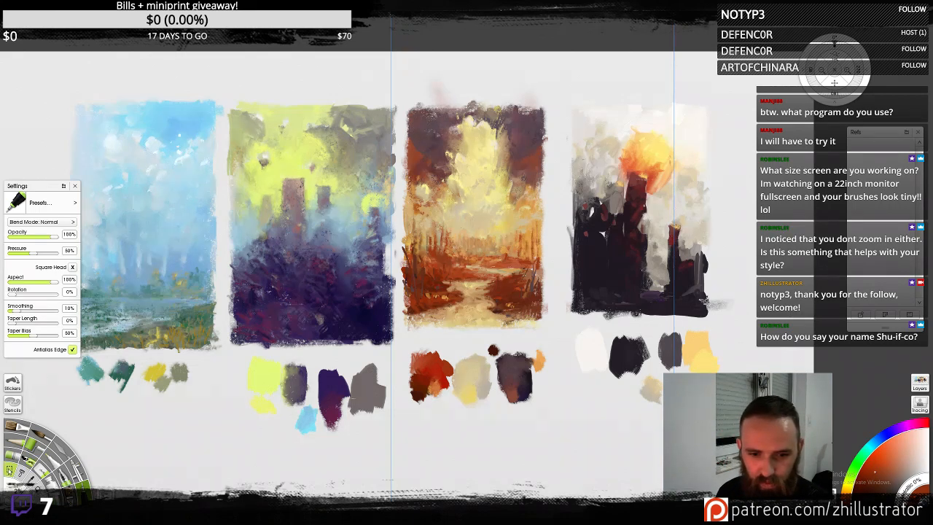
- Select the orange sunset sketch together with all its colour swatches in one rectangular selection, ready for transforming
left_click(11, 470)
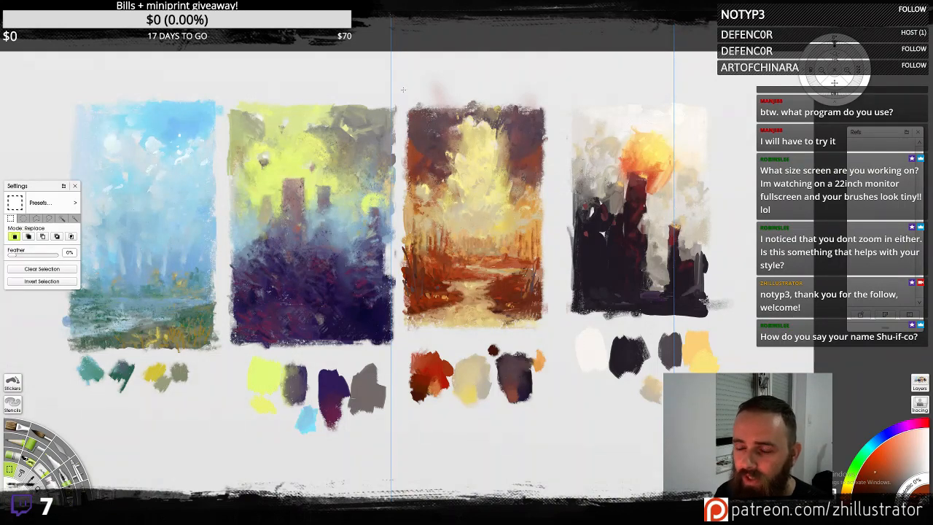
mouse_move(407, 98)
left_mouse_down()
mouse_move(474, 199)
mouse_move(544, 391)
left_mouse_up()
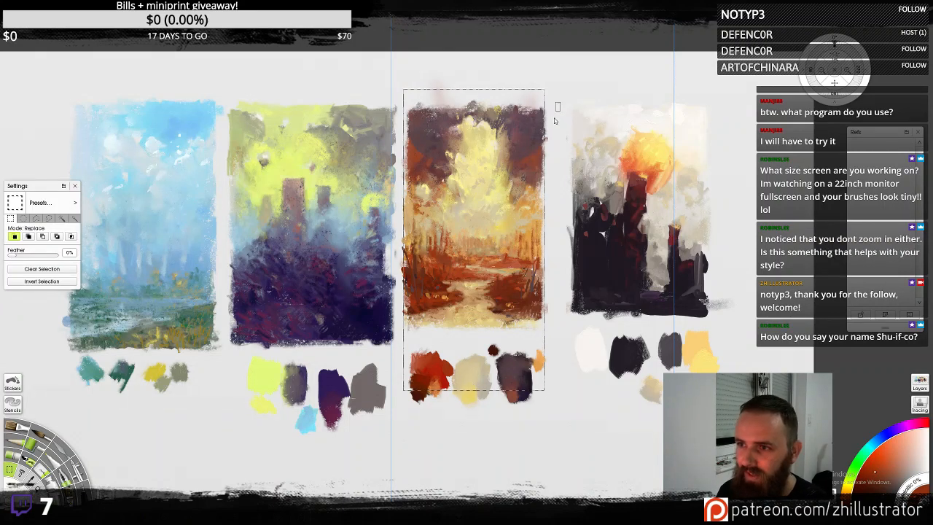
mouse_move(560, 102)
left_mouse_down()
mouse_move(443, 360)
mouse_move(443, 412)
mouse_move(417, 409)
mouse_move(561, 106)
mouse_move(399, 446)
left_mouse_up()
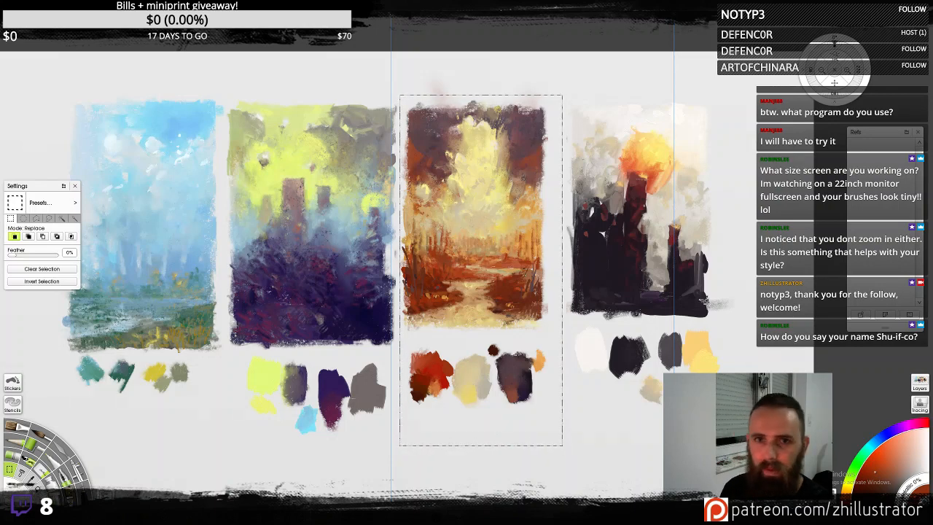
key("v")
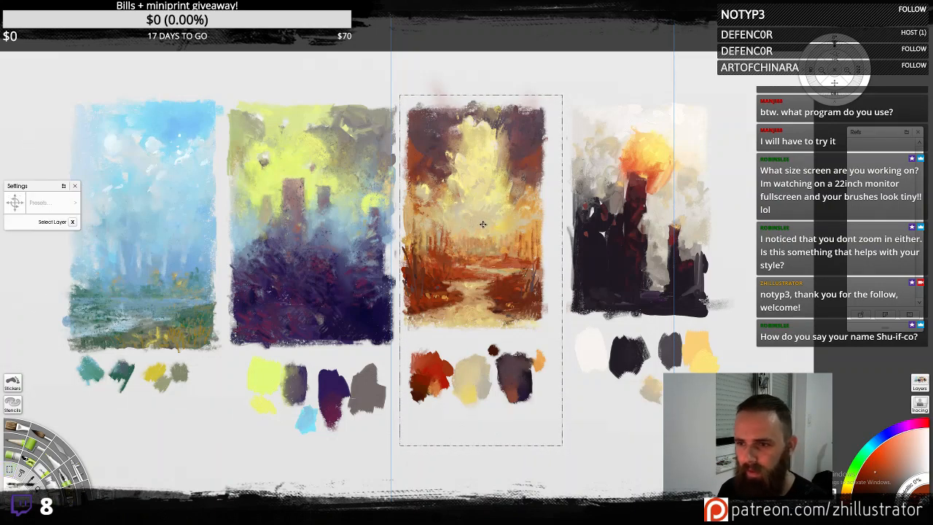
- Enlarge the selected sunset sketch and its swatches to fill the gap between the neighbouring sketches, nearly matching the purple sketch's height
left_click(559, 281)
mouse_move(550, 253)
left_mouse_down()
mouse_move(560, 254)
mouse_move(533, 263)
left_mouse_up()
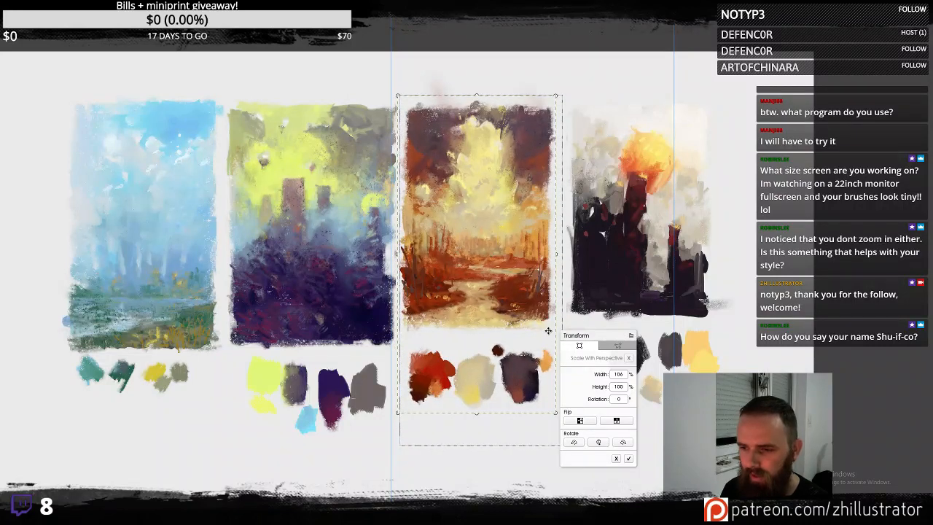
left_click_drag(555, 413, 557, 417)
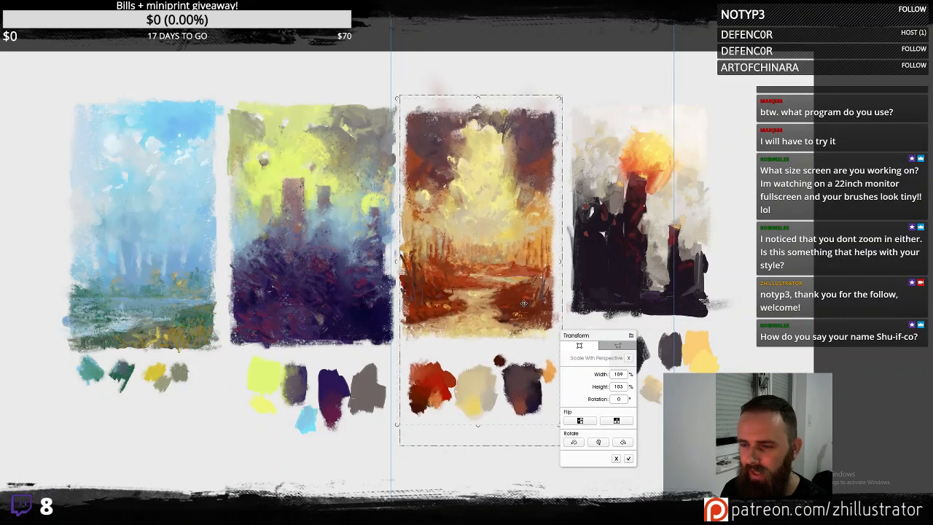
left_click_drag(524, 302, 523, 302)
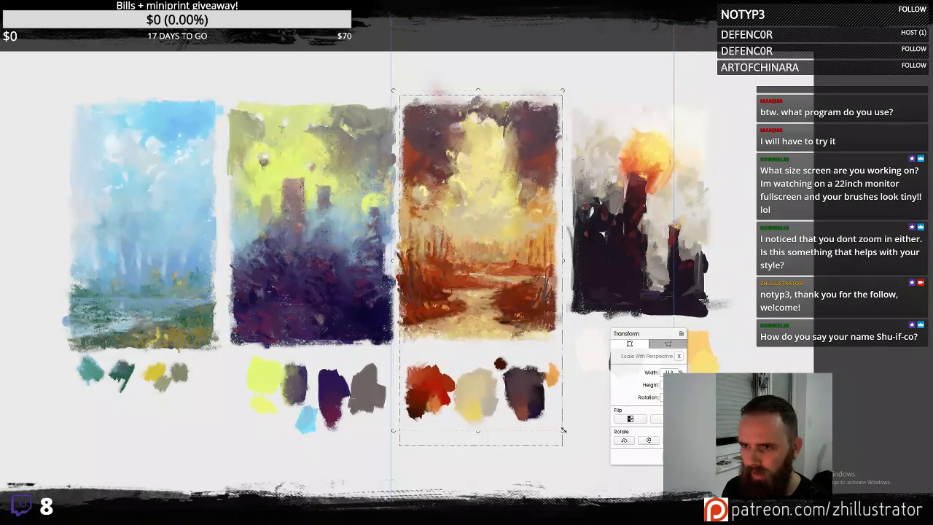
left_click_drag(539, 327, 542, 329)
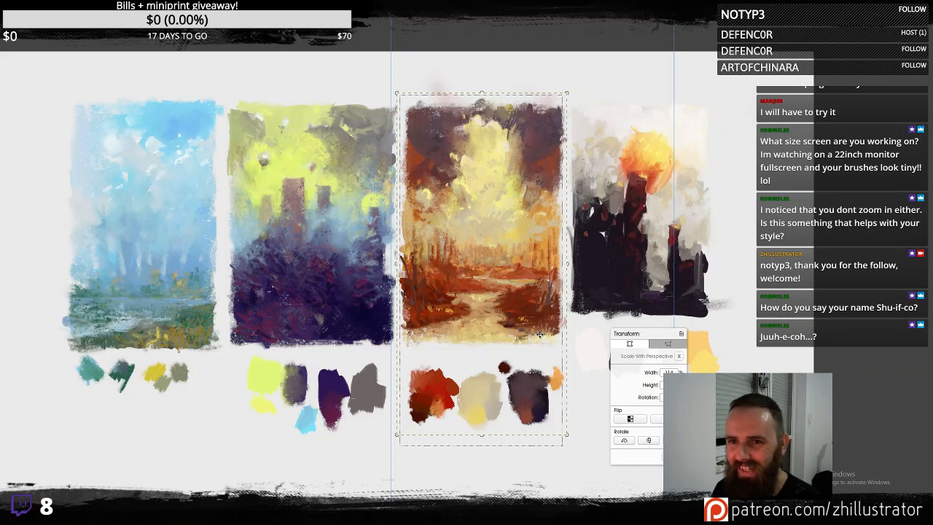
- Nudge the enlarged sunset sketch vertically until it lines up with the neighbouring sketches and apply the transform
key("Down")
key("Down")
key("Down")
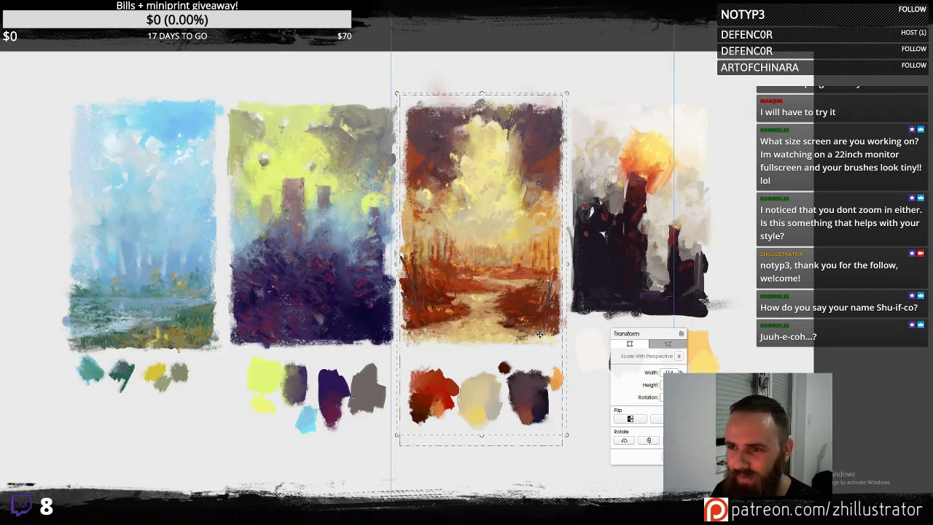
key("Up")
key("Up")
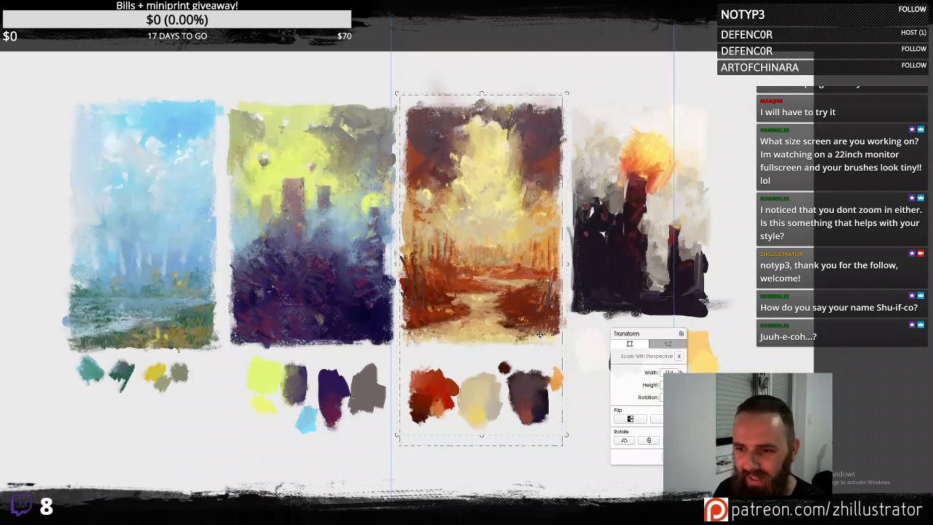
key("Down")
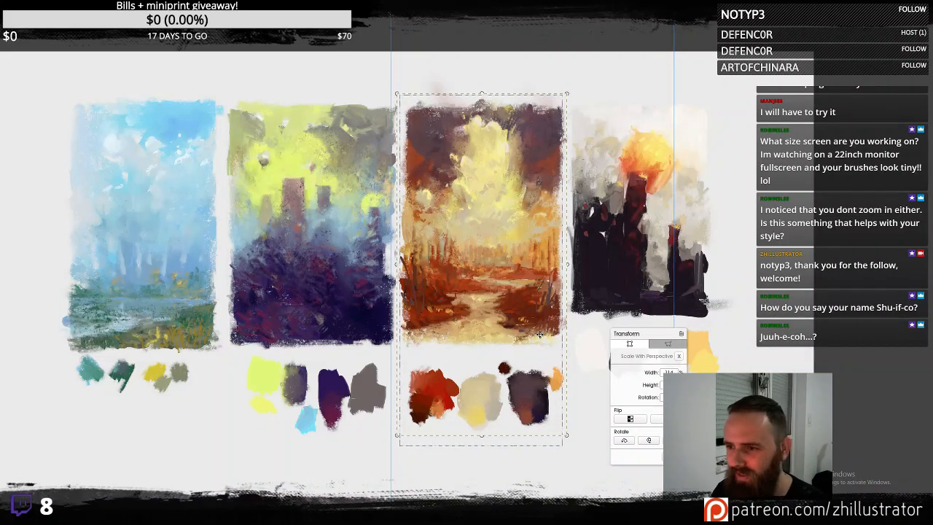
key("Return")
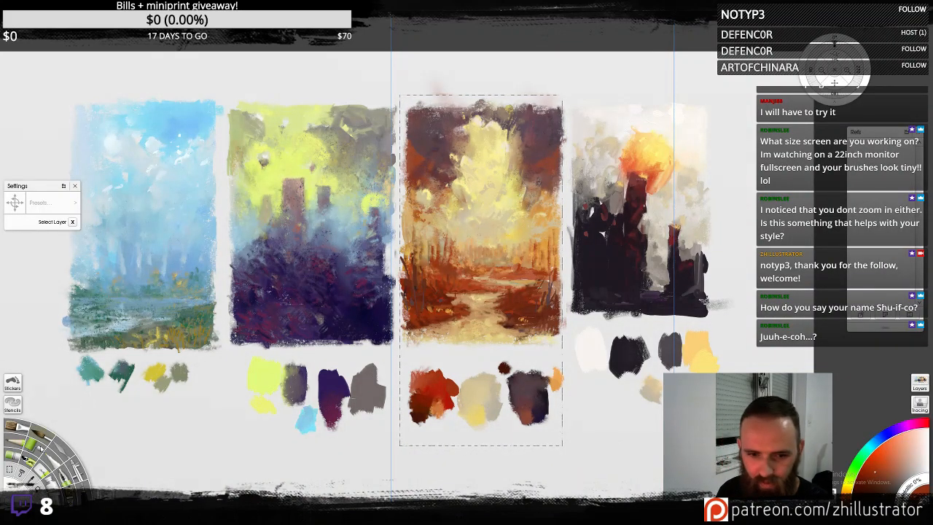
- Scale down the sunset sketch's colour swatches, align them beneath the sketch's left edge, and return to the Pencil
left_click(10, 471)
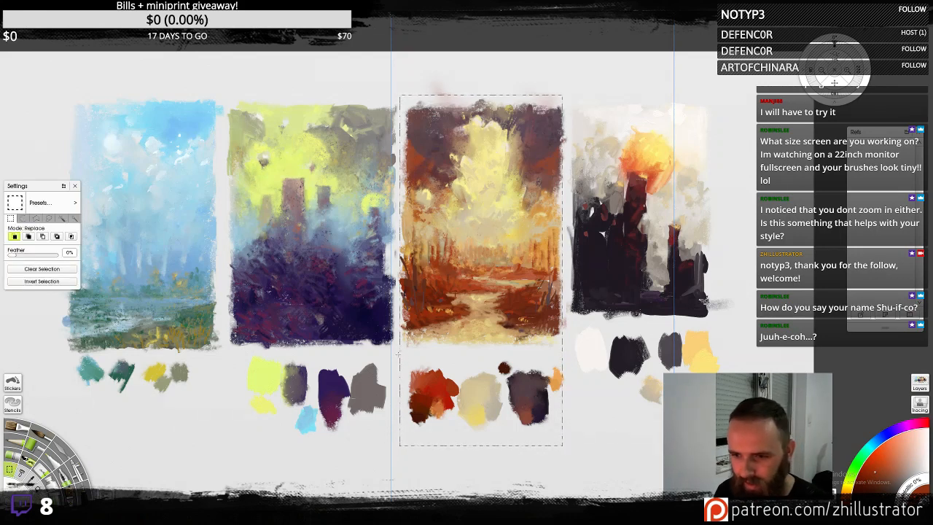
mouse_move(396, 356)
left_mouse_down()
mouse_move(483, 386)
mouse_move(583, 454)
mouse_move(570, 447)
left_mouse_up()
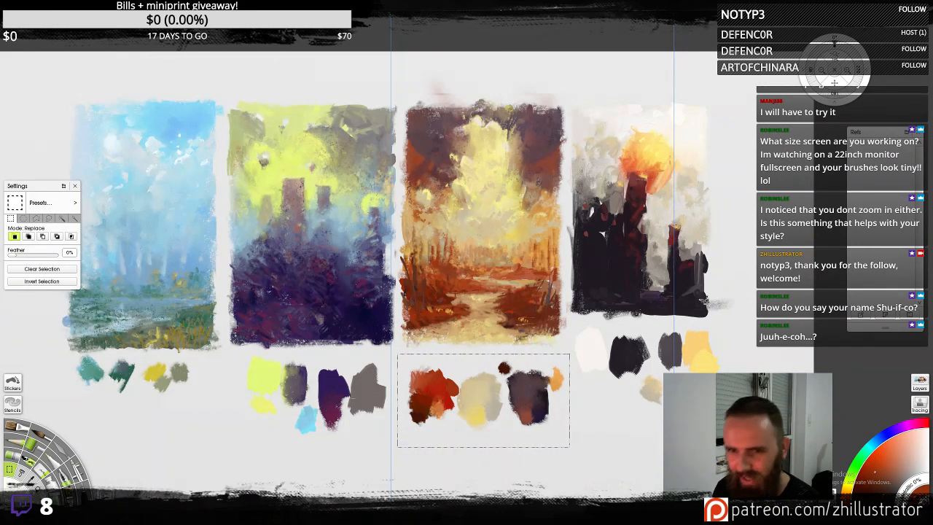
key("ctrl+t")
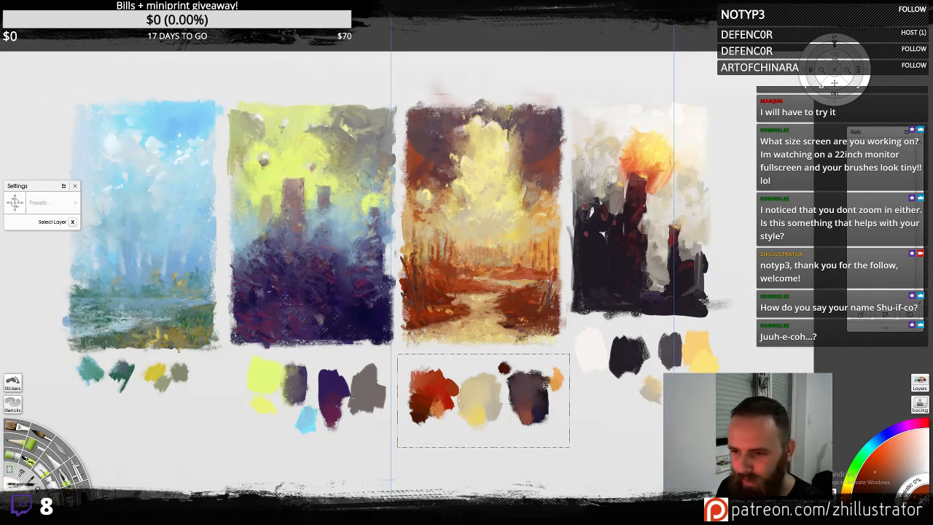
left_click_drag(567, 441, 555, 427)
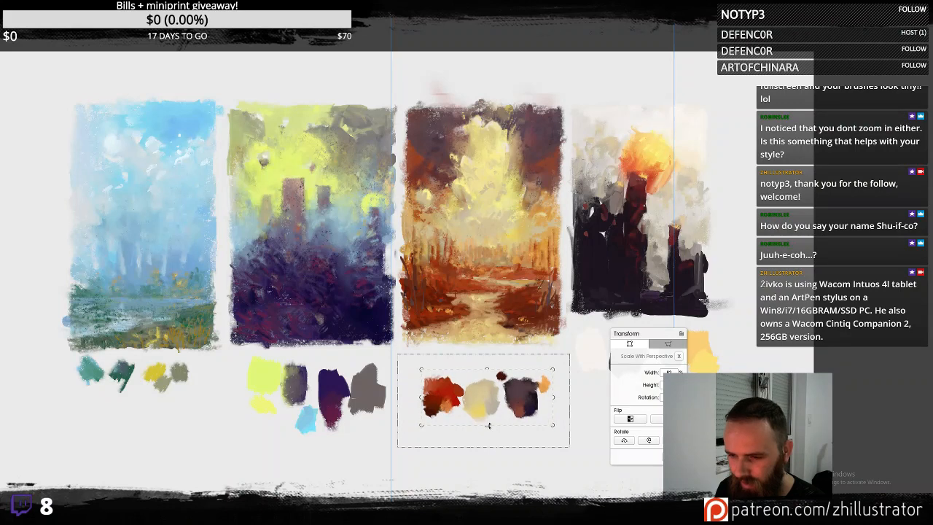
left_click_drag(530, 400, 517, 395)
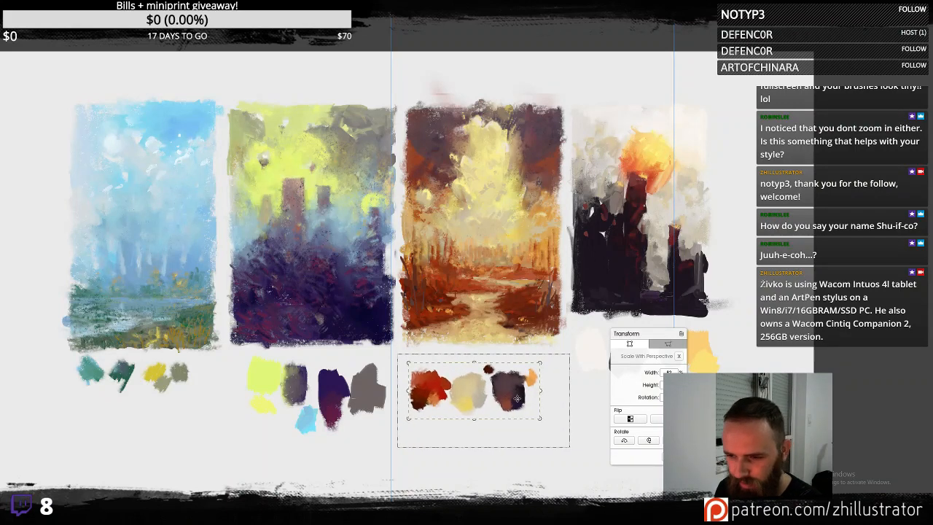
key("Return")
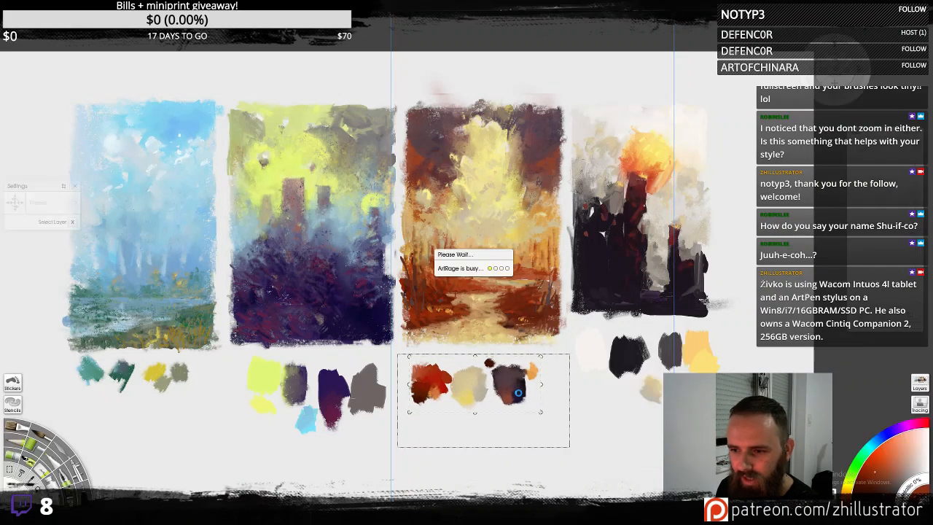
key("ctrl+d")
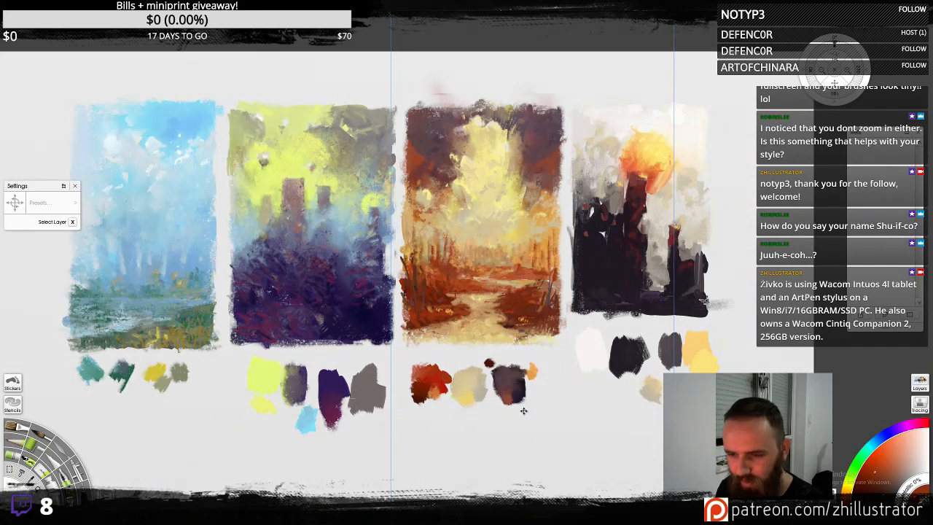
key("e")
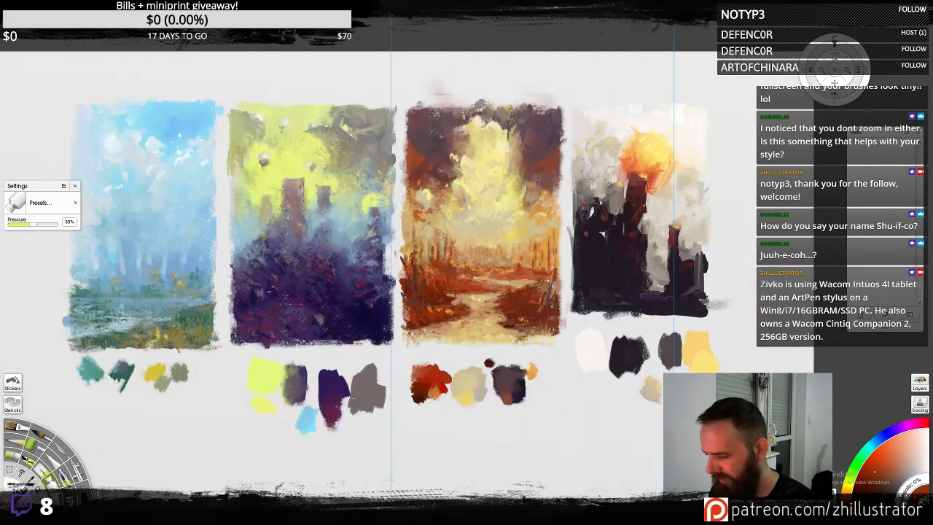
key("p")
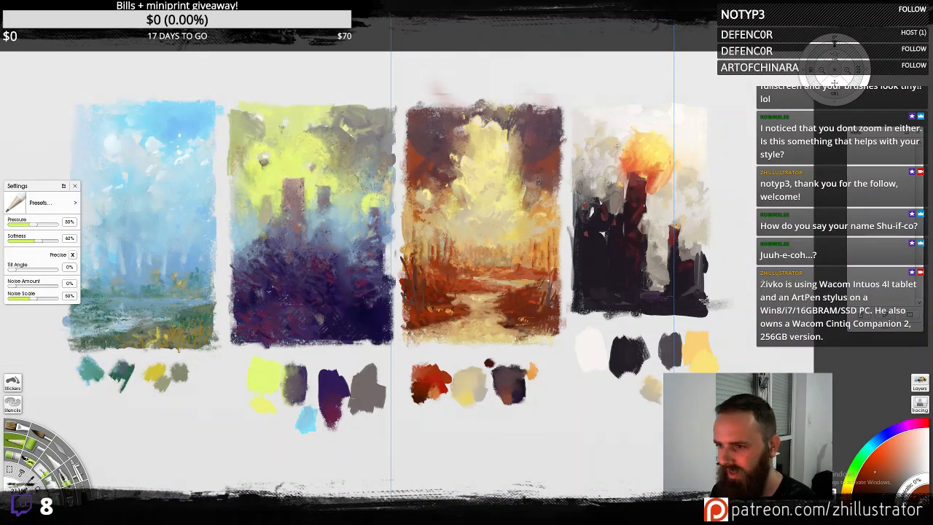
- Select all the dark tower sketch's colour swatches with a polygon selection, shift them slightly down into line with the other swatches, and deselect
key("o")
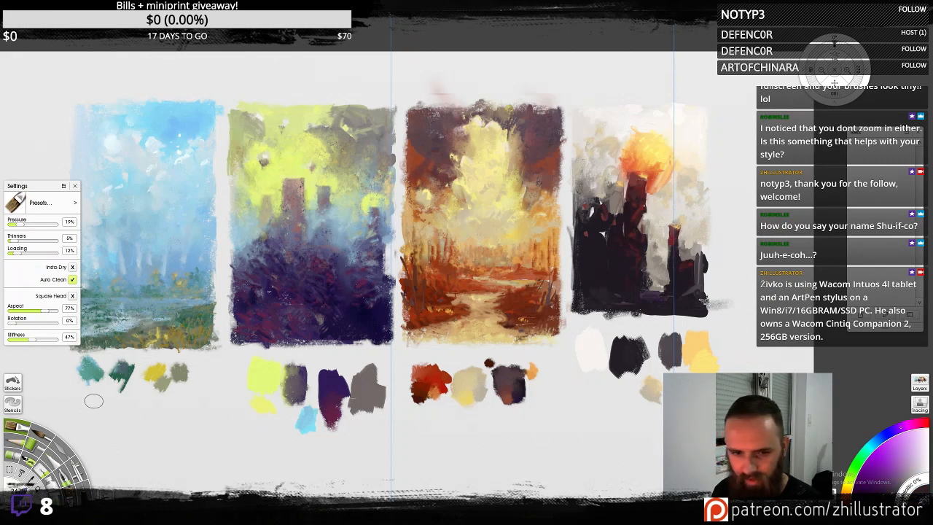
left_click(10, 469)
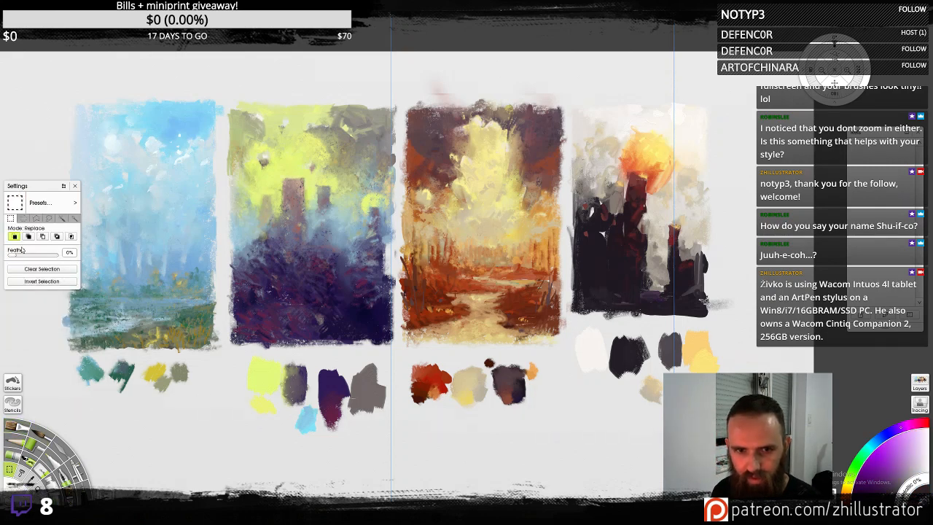
left_click(36, 218)
mouse_move(565, 332)
left_mouse_down()
mouse_move(572, 390)
mouse_move(621, 424)
mouse_move(746, 350)
mouse_move(722, 325)
mouse_move(690, 318)
mouse_move(567, 332)
left_mouse_up()
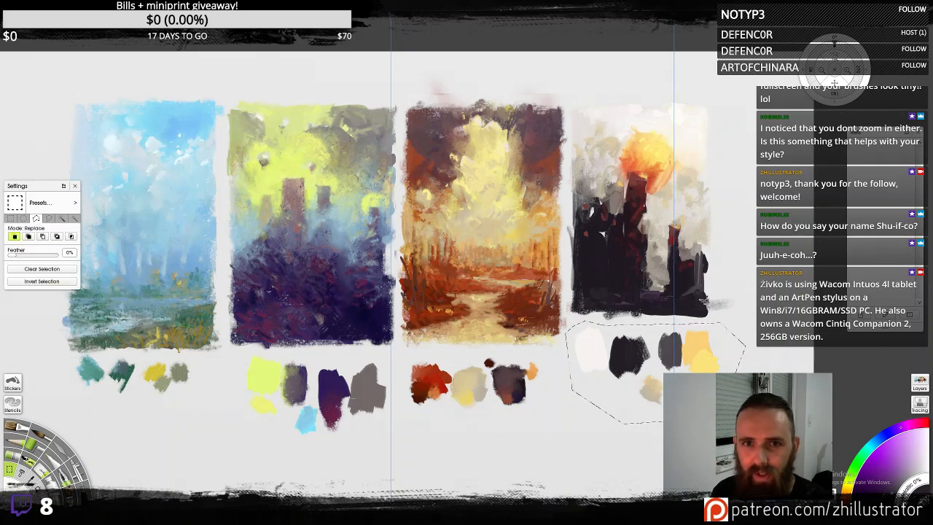
key("v")
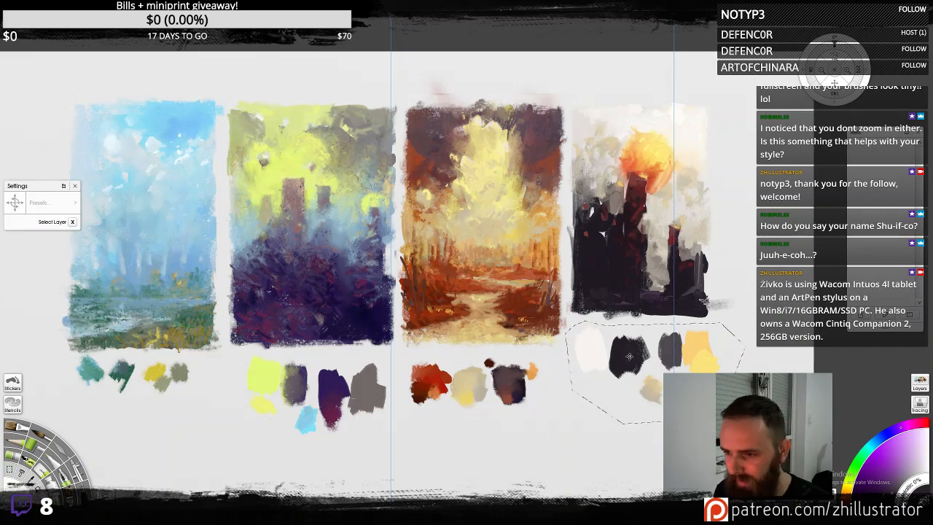
left_click_drag(627, 373, 624, 399)
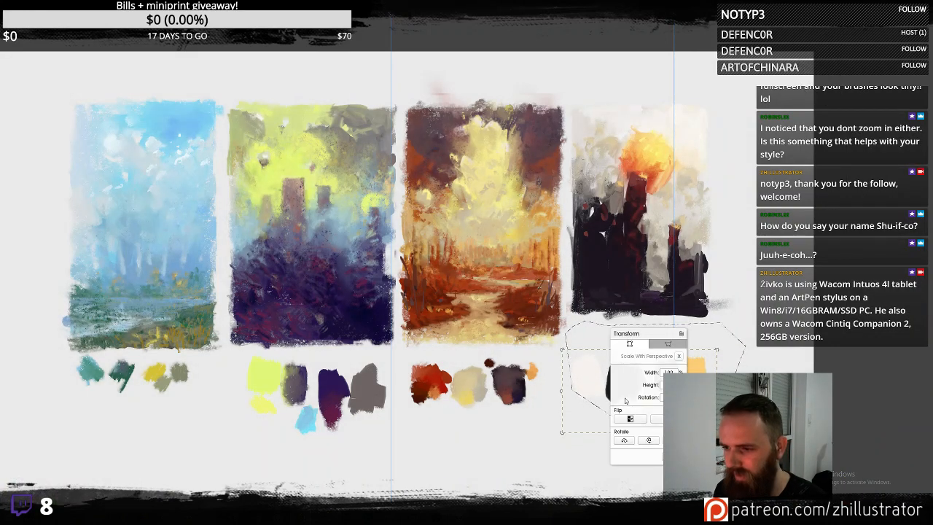
left_click(674, 456)
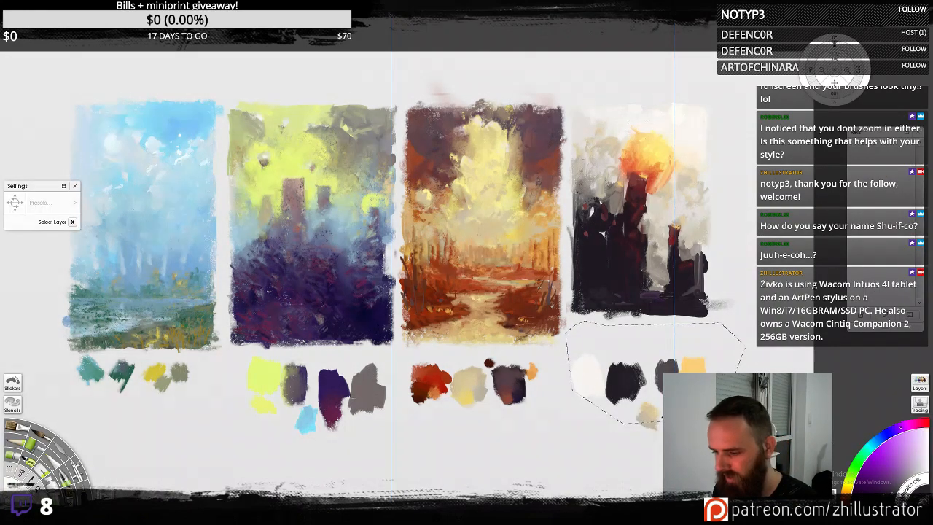
key("ctrl+d")
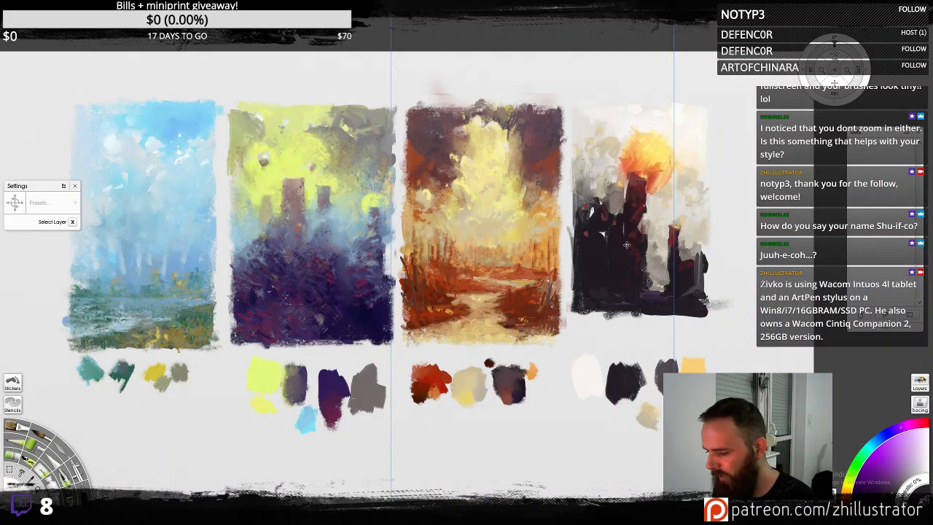
- Extend the pale sky at the tower sketch's upper right edge with the wax Crayon and place vertical guides along both sides of the sketch
key("o")
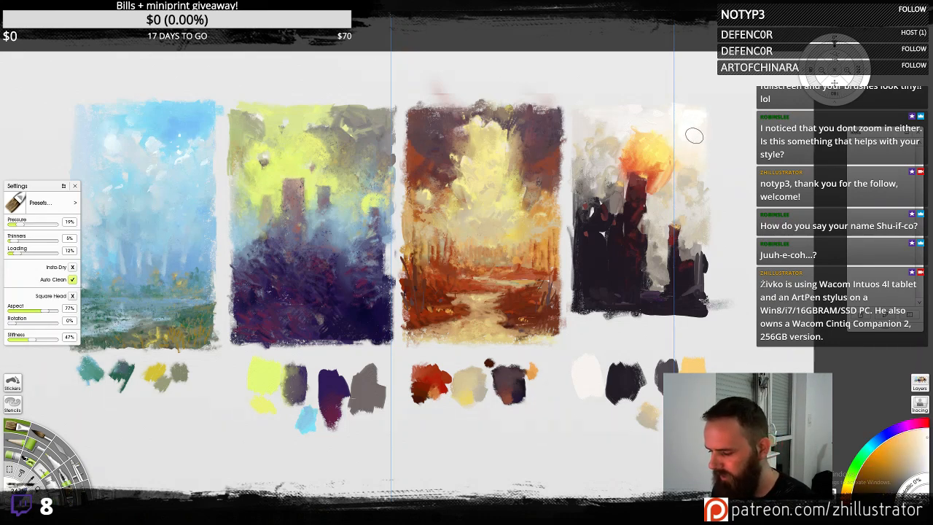
key("c")
left_click_drag(709, 118, 711, 145)
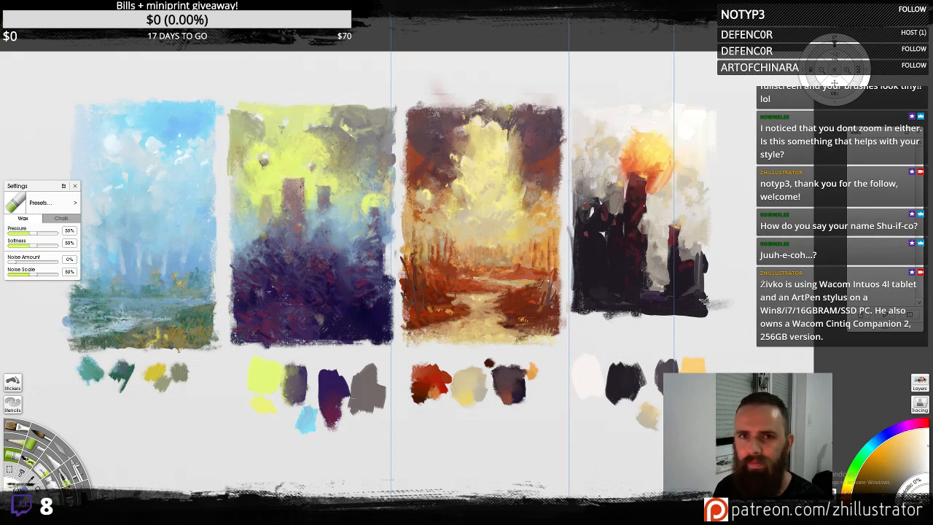
key("v")
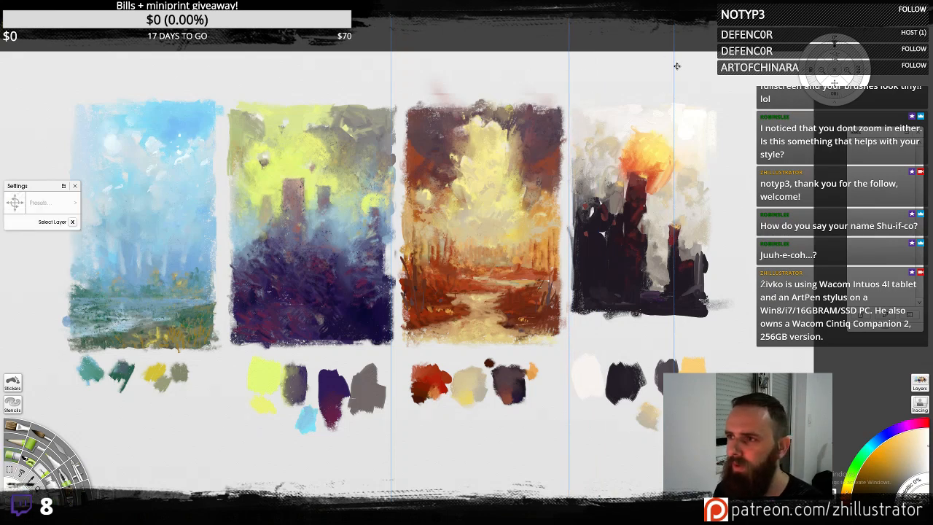
mouse_move(674, 66)
left_mouse_down()
mouse_move(721, 69)
mouse_move(712, 71)
left_mouse_up()
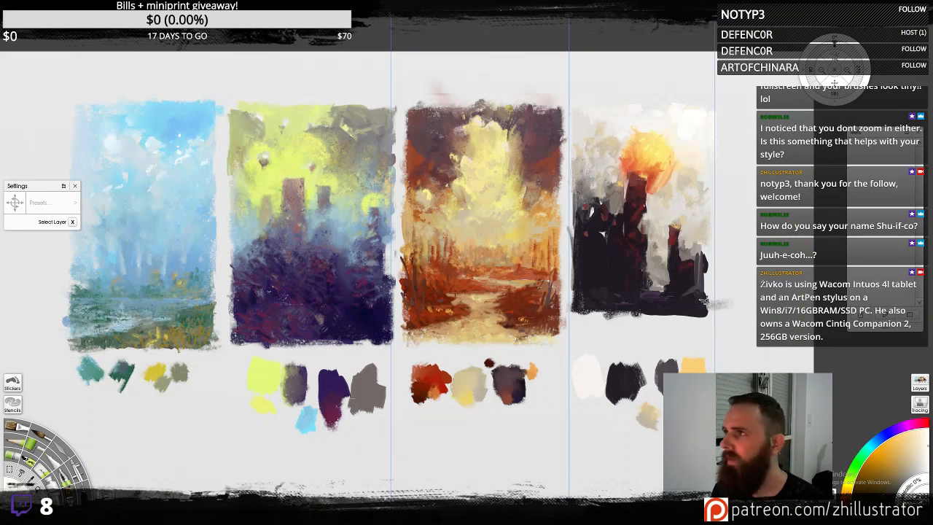
- Touch up the pale smoky sky beside the tower's fiery glow with the wax Crayon, using a colour sampled from the clouds
key("p")
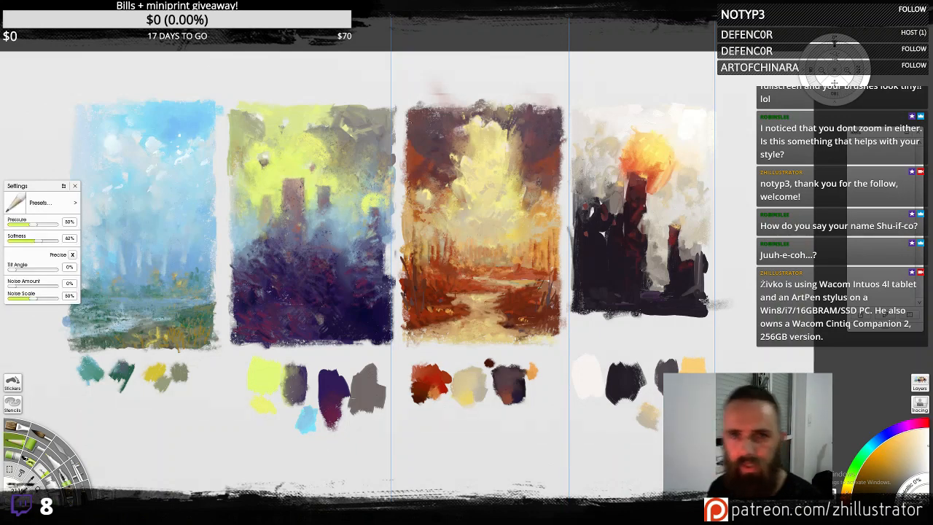
key("c")
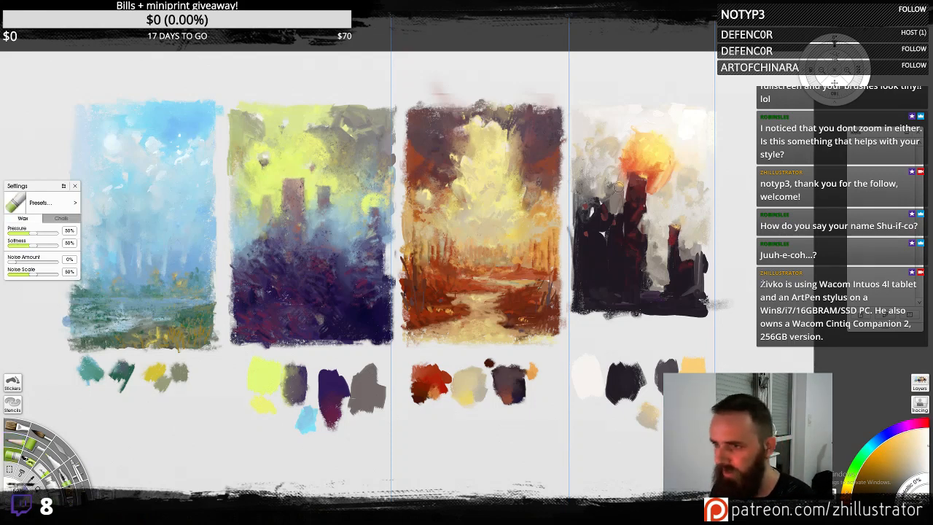
left_click(686, 139, "alt")
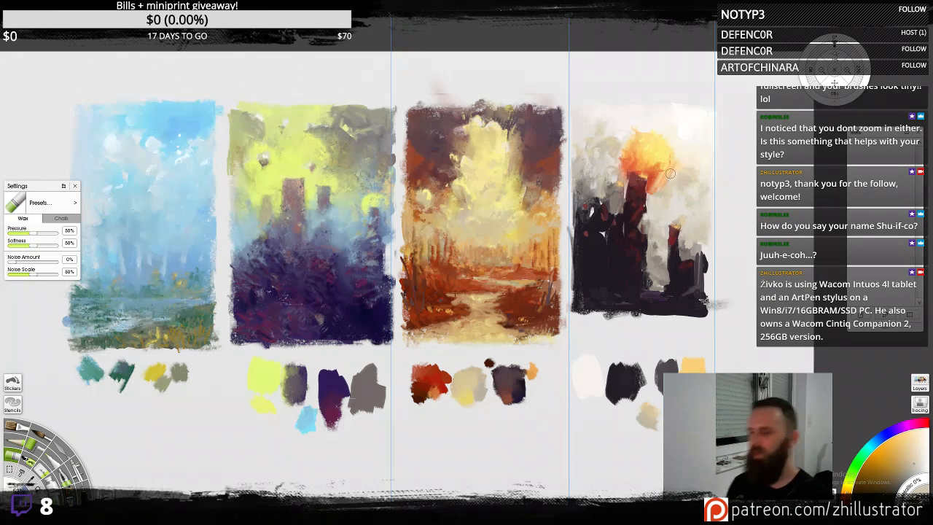
- Refine the fiery glow above the tower with the Pencil, using yellow, orange and red tones sampled from the glow
key("p")
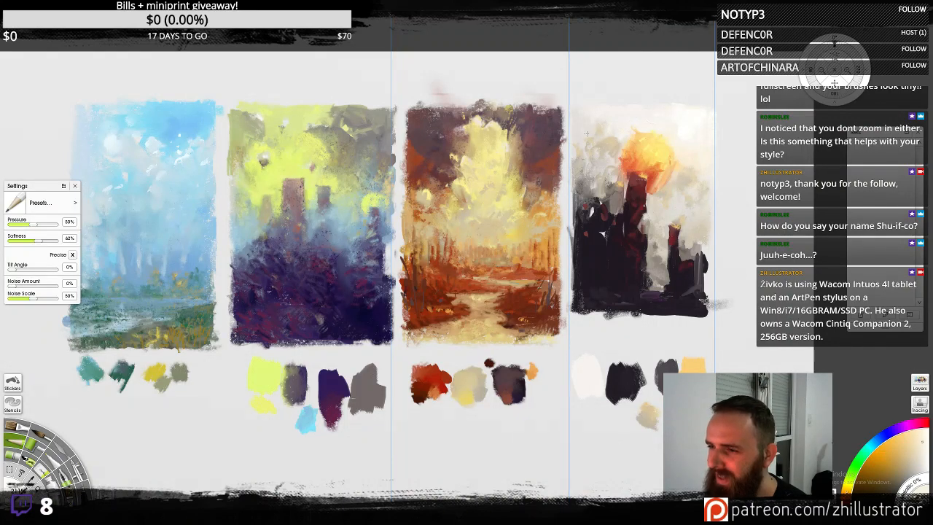
left_click(655, 132, "alt")
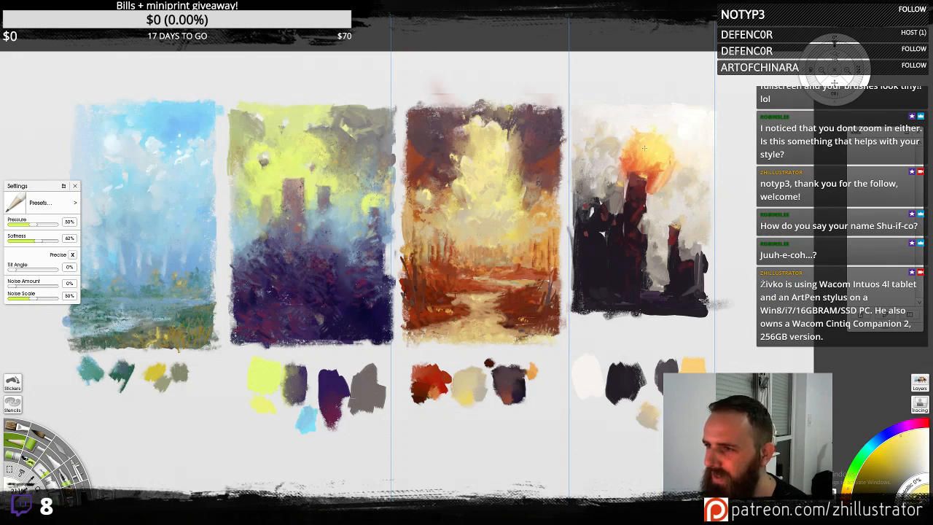
left_click(631, 166, "alt")
left_click(664, 171, "alt")
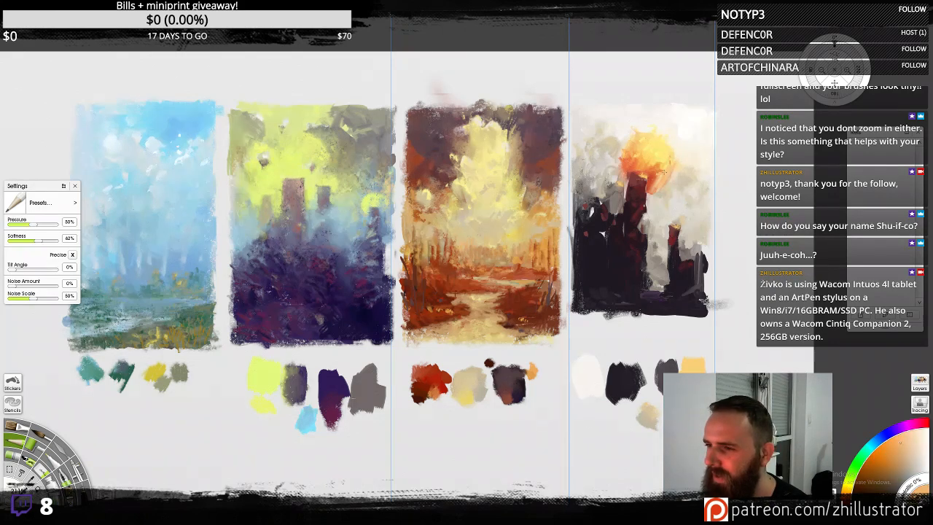
left_click(652, 186, "alt")
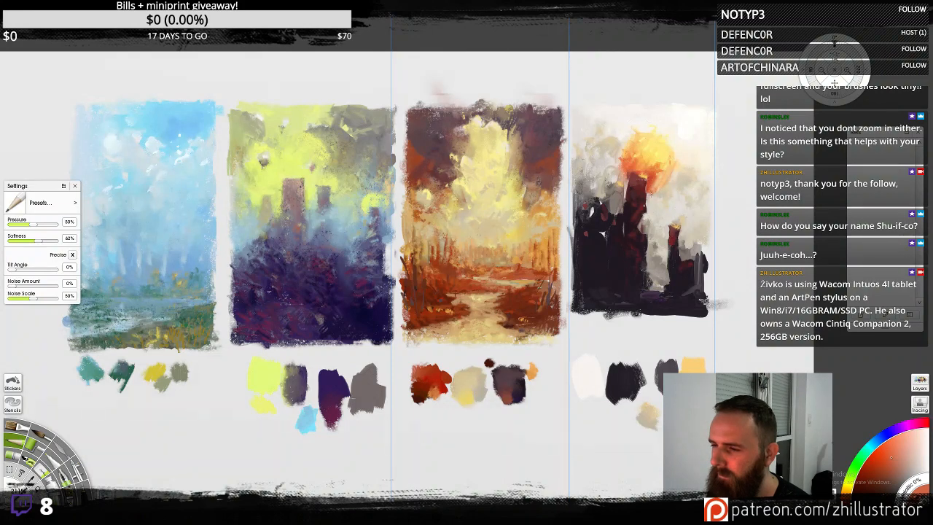
left_click(619, 177, "alt")
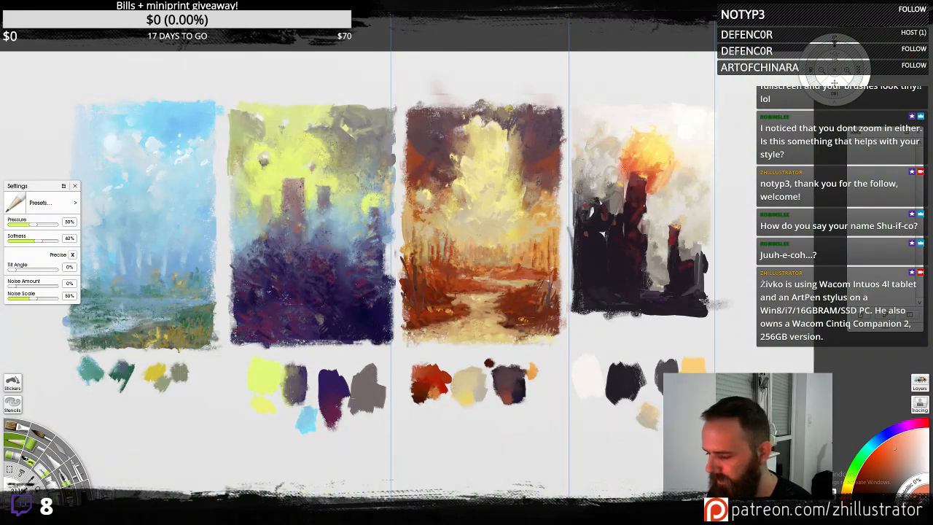
- Brighten the sunset sketch's clouds and the yellow-purple sketch's sky with a Soft Light airbrush at 23% opacity, using colours sampled from each sketch
key("a")
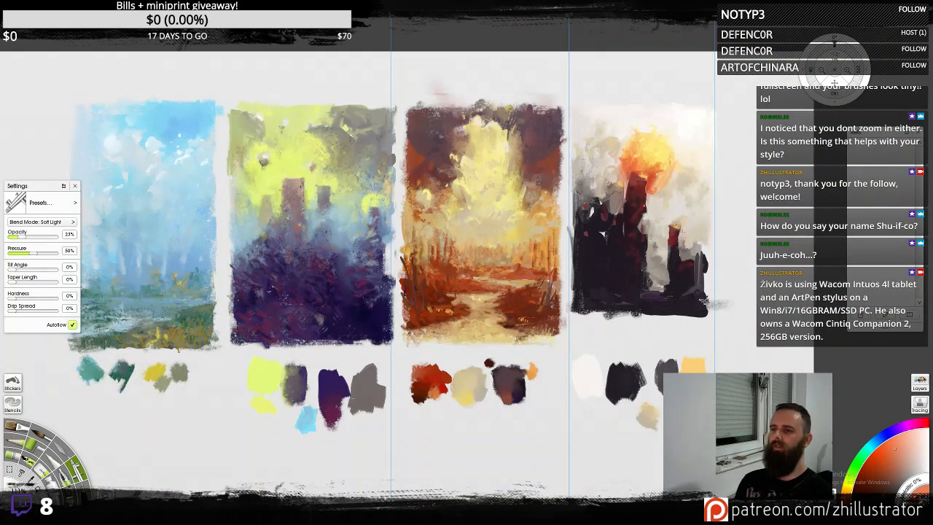
left_click(497, 234, "alt")
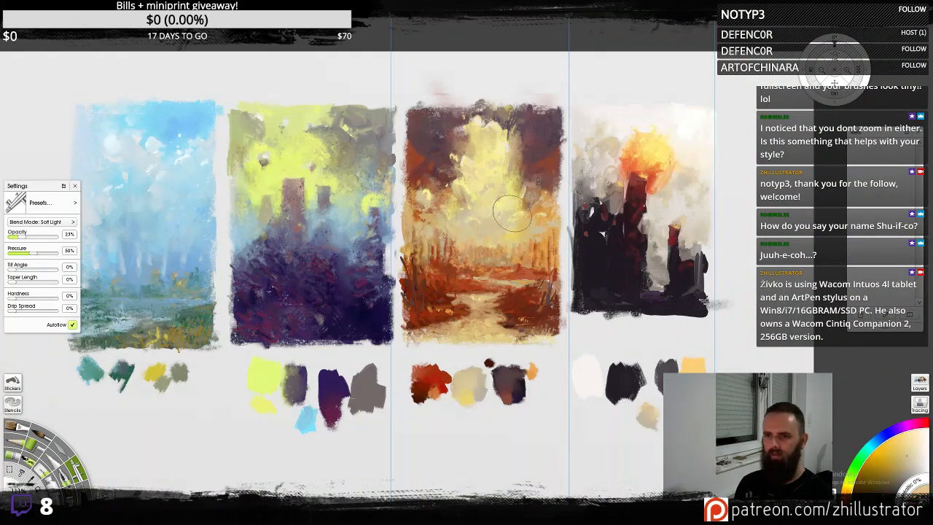
left_click(491, 154, "alt")
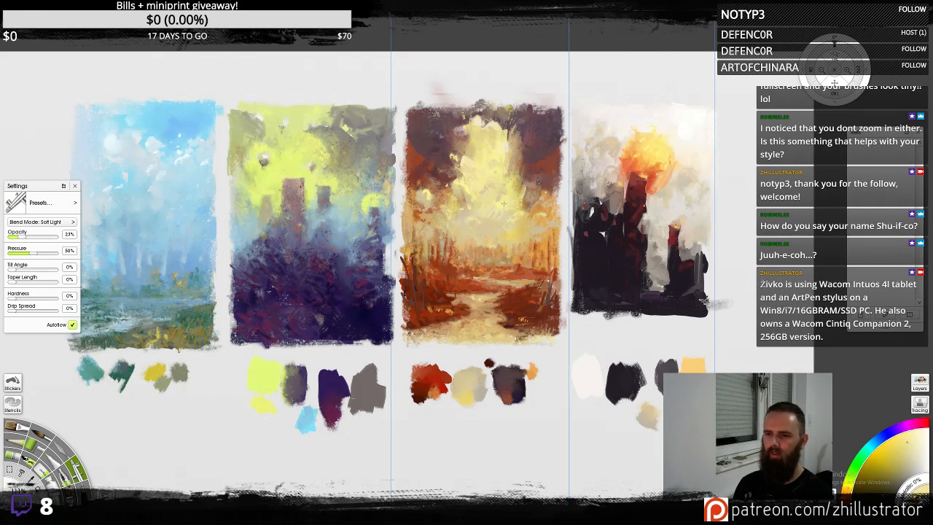
left_click(315, 216, "alt")
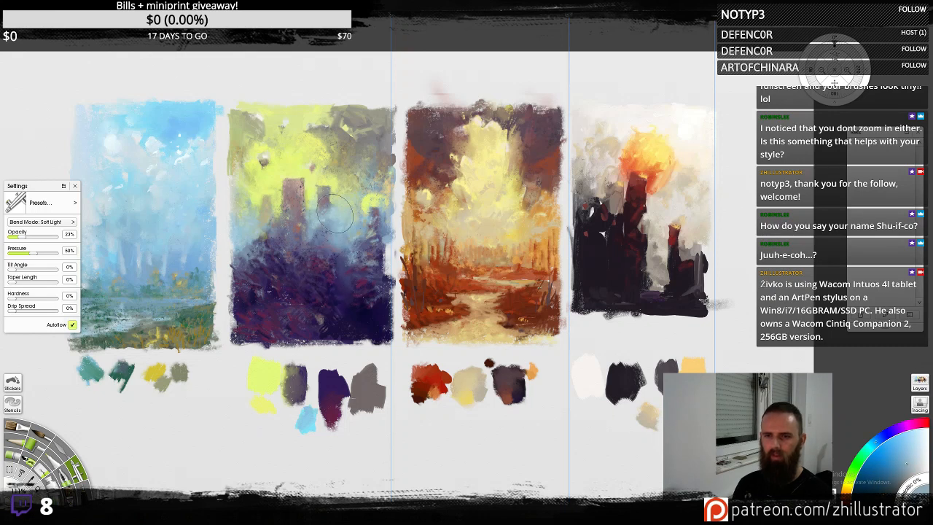
left_click(282, 174, "alt")
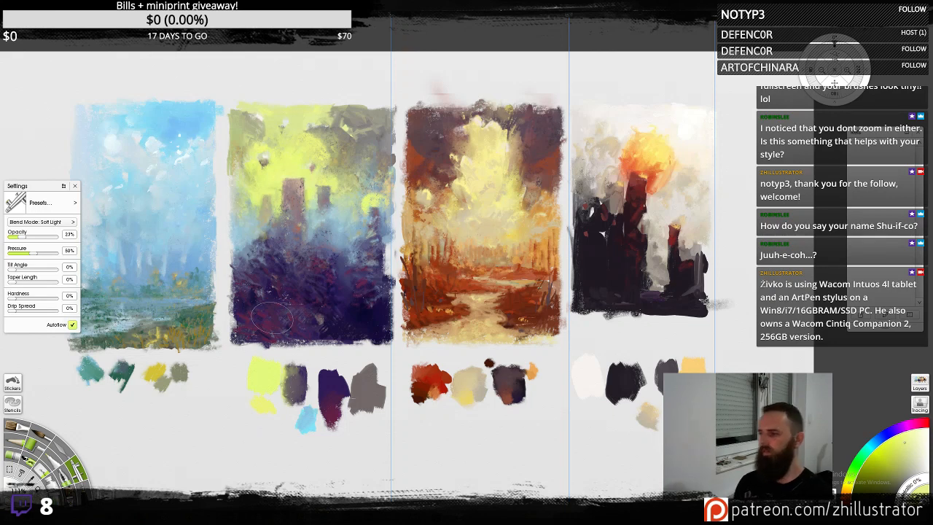
- Detail the junction between the tower's top and the fiery glow with the Pencil, using reds, oranges and yellows sampled nearby
key("p")
left_click(632, 172, "alt")
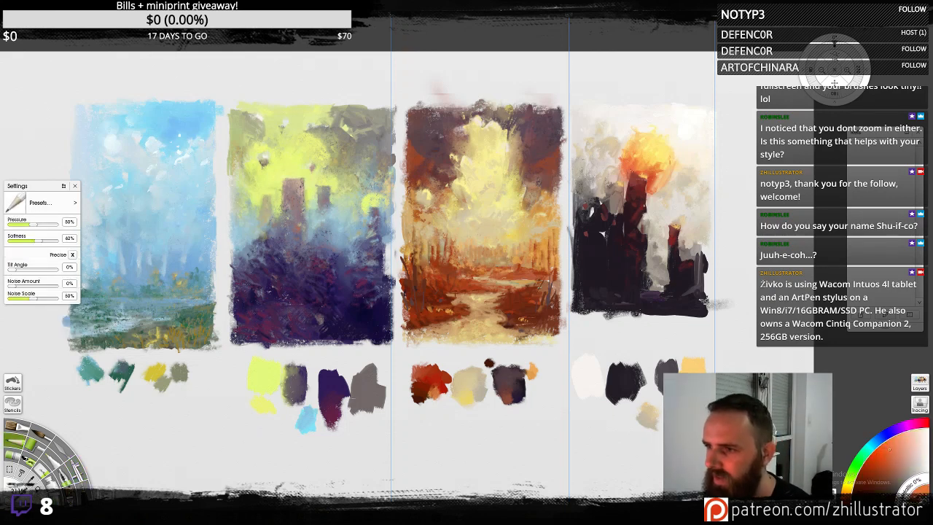
left_click(632, 168, "alt")
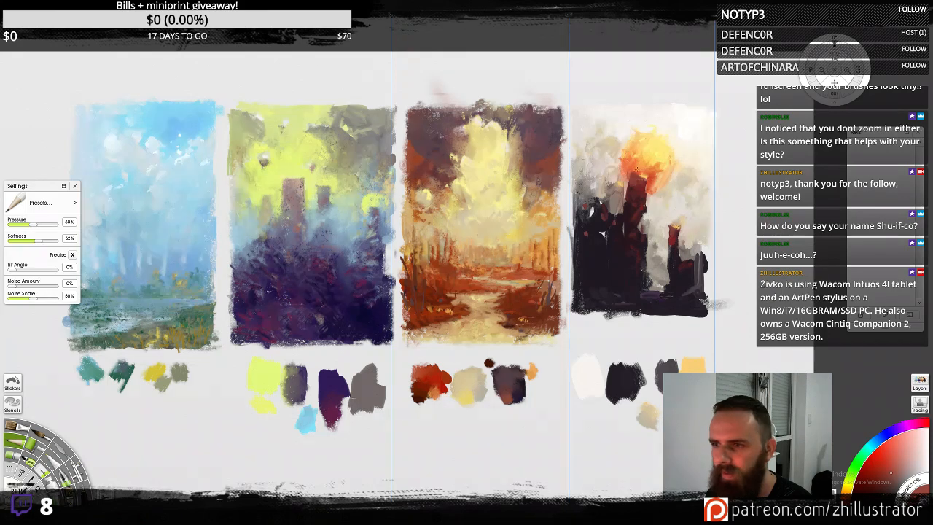
left_click(639, 170, "alt")
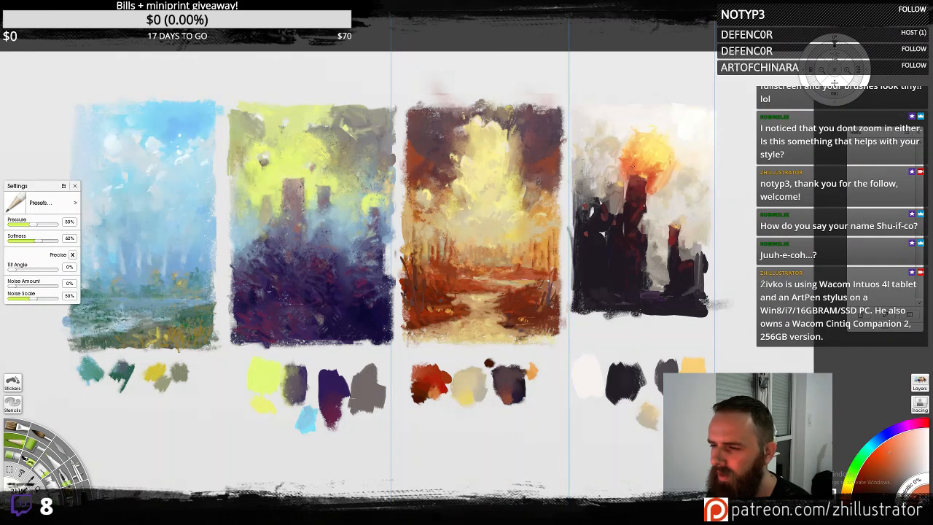
left_click(637, 173, "alt")
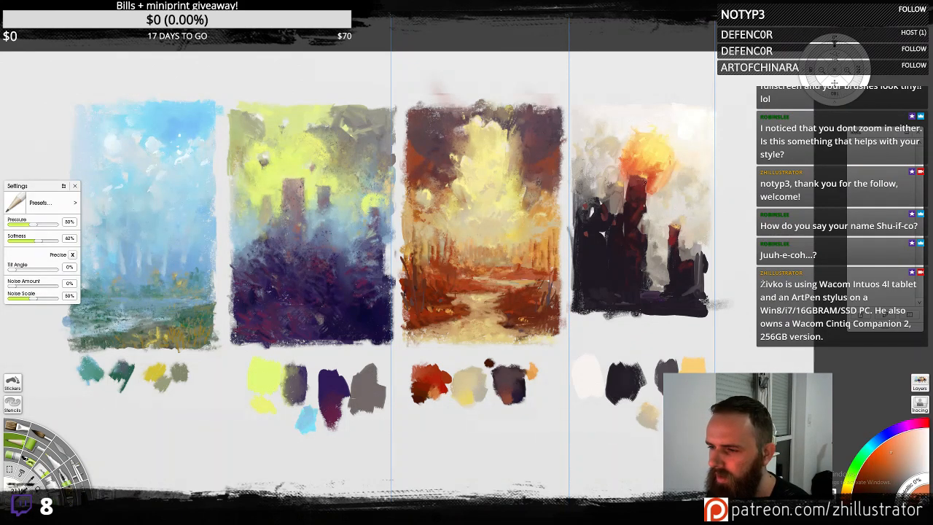
left_click(646, 152, "alt")
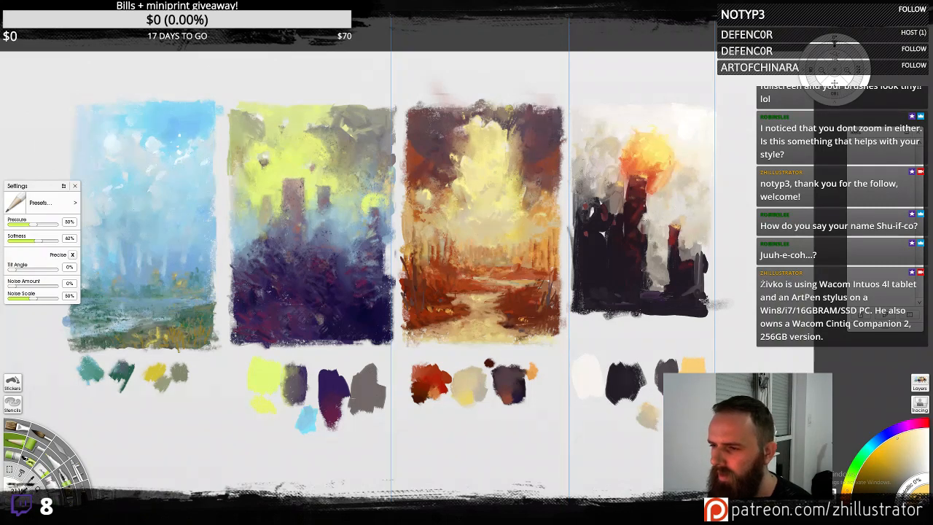
left_click(637, 196, "alt")
- Blend the smoke along the upper tower's left side with fine Pencil strokes, repeatedly sampling the neighbouring tones
left_click(617, 190, "alt")
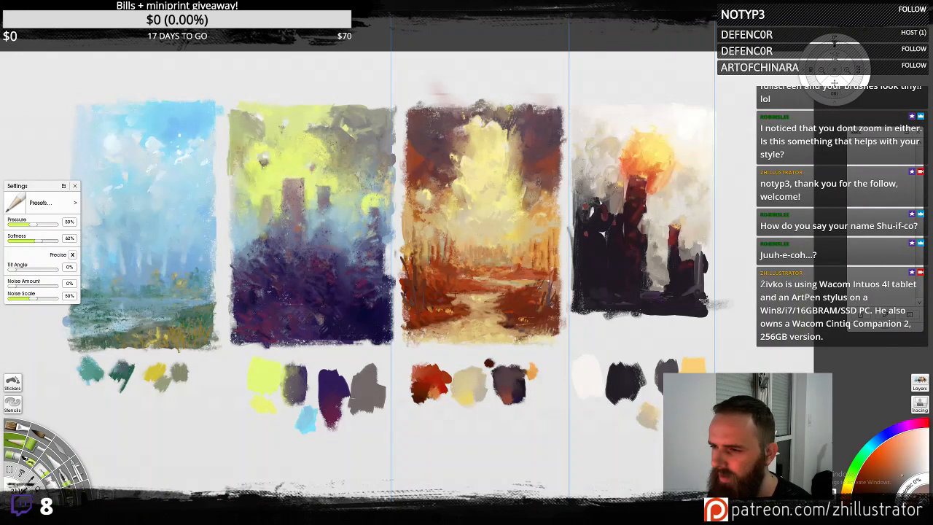
left_click(615, 186, "alt")
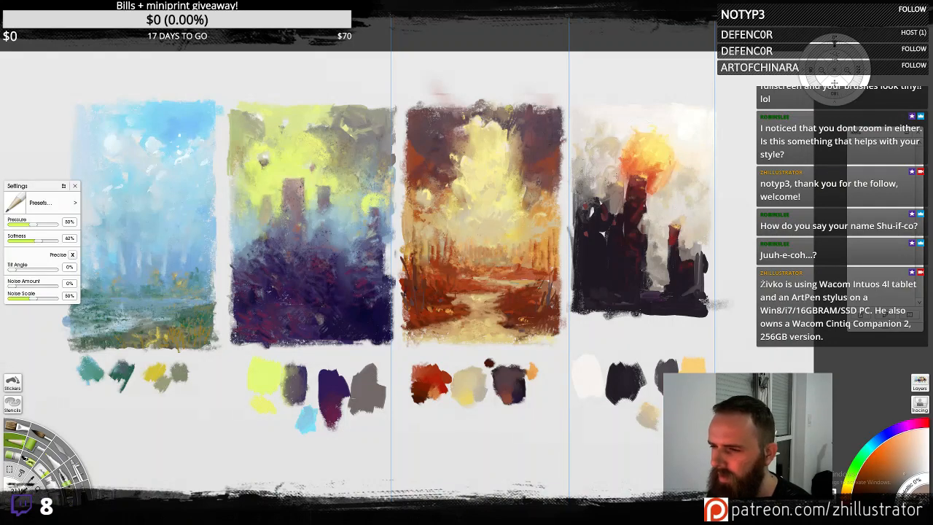
left_click(616, 176, "alt")
left_click(617, 179, "alt")
left_click(618, 206, "alt")
left_click(614, 197, "alt")
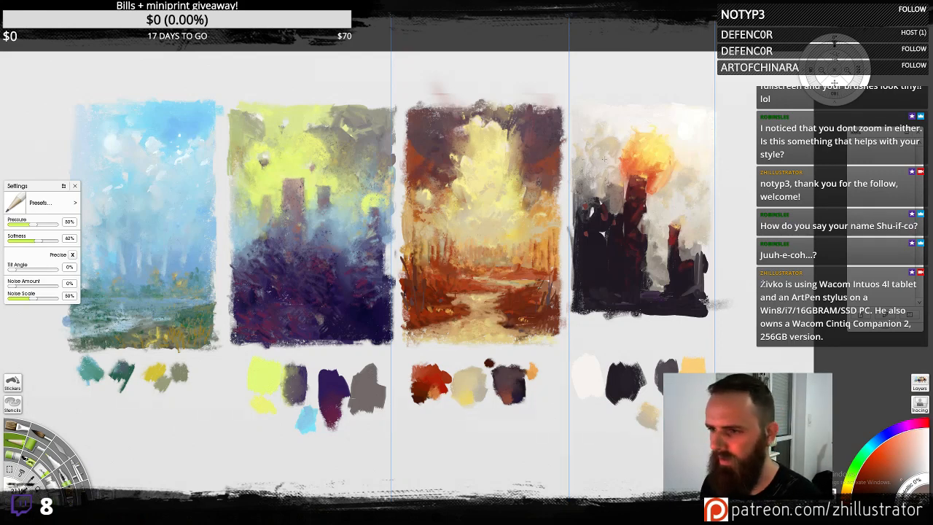
- Touch up the smoke above the dark ruins and darken the tower sketch's left edge with Pencil strokes in sampled tones
left_click(592, 188, "alt")
left_click(601, 193, "alt")
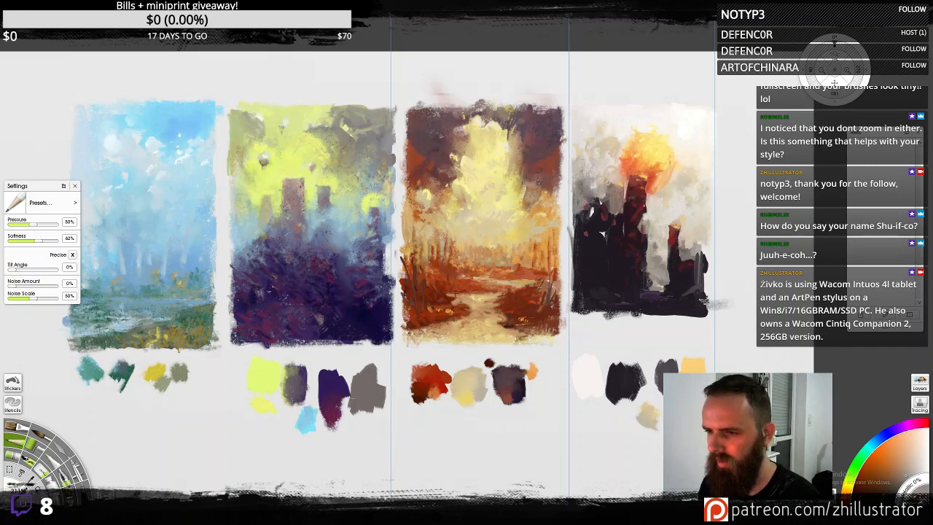
left_click(580, 210, "alt")
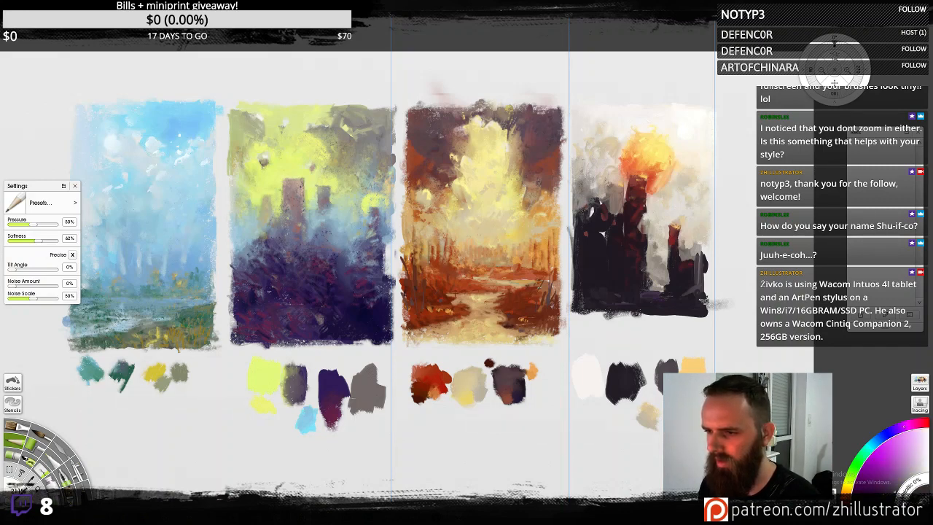
left_click_drag(576, 216, 575, 245)
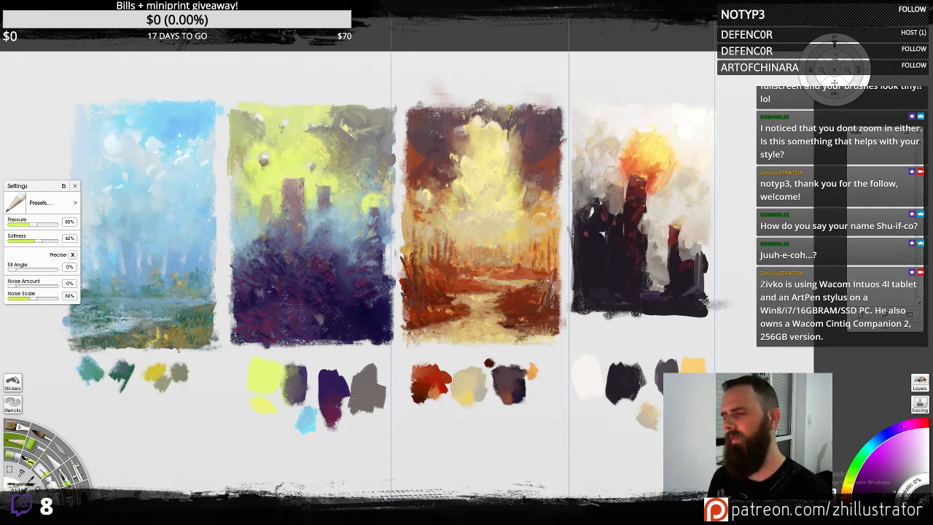
- Touch up the ground along the tower sketch's lower edge with Wax Crayon and Pencil strokes in sampled tones
key("c")
left_click(693, 124, "alt")
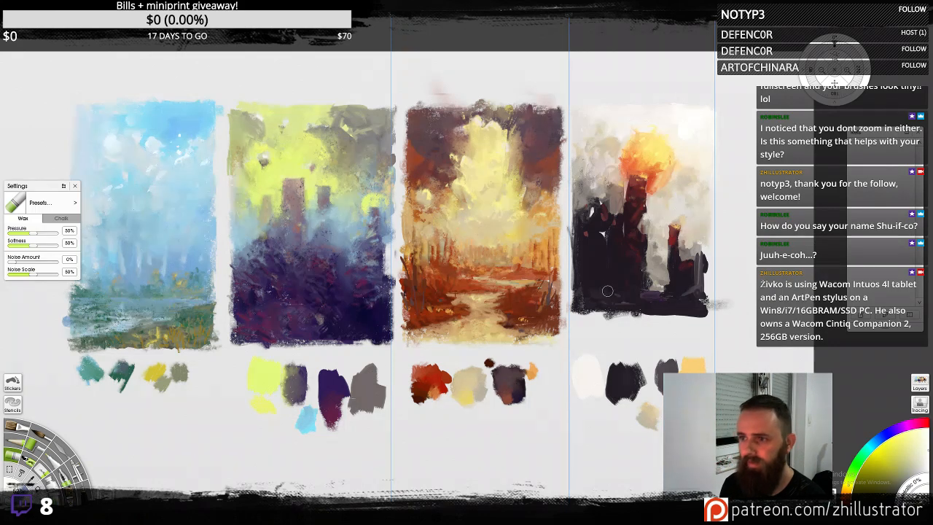
left_click(660, 300, "alt")
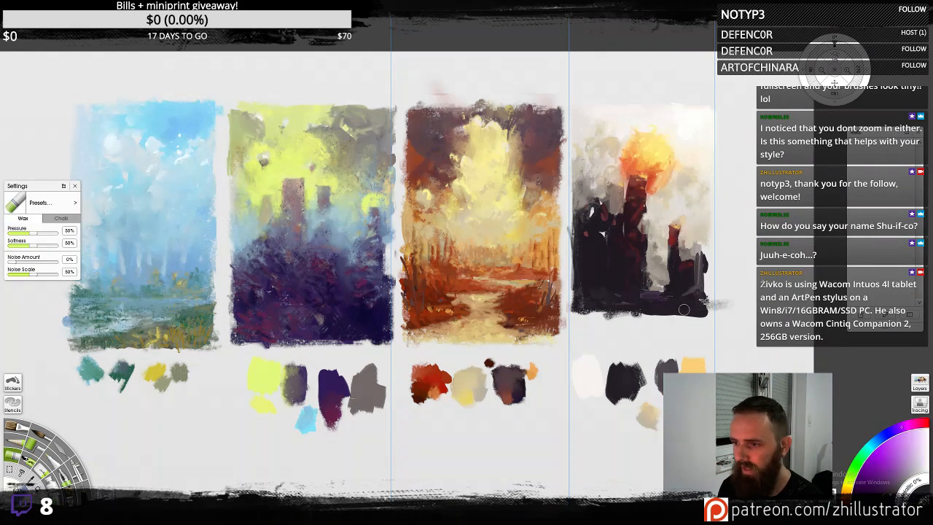
key("p")
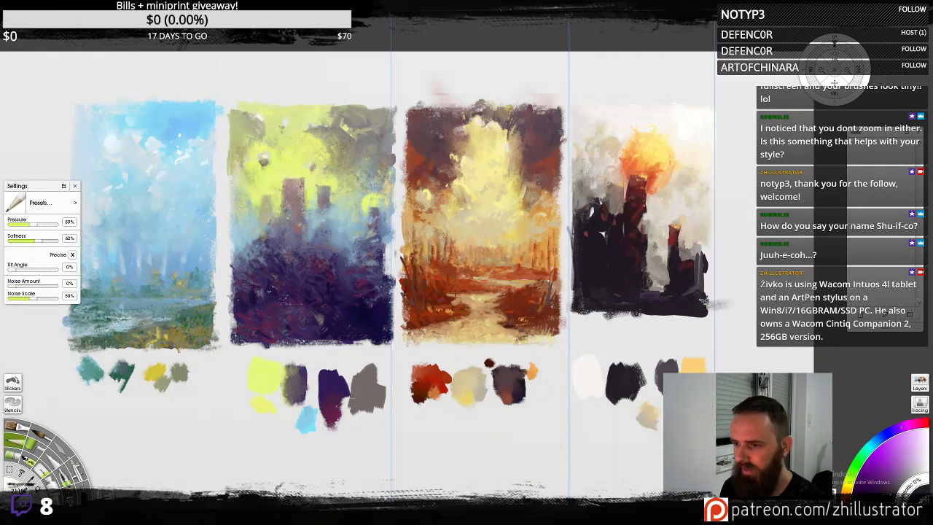
mouse_move(674, 313)
left_mouse_down()
mouse_move(588, 324)
mouse_move(577, 314)
mouse_move(627, 318)
mouse_move(583, 326)
mouse_move(604, 328)
mouse_move(693, 320)
mouse_move(608, 324)
mouse_move(685, 321)
mouse_move(682, 330)
mouse_move(642, 330)
mouse_move(658, 315)
left_mouse_up()
- Extend the tower sketch's ground downward with the Oil Brush, using dark tones and an orange sampled from the glow
key("o")
left_click(652, 169, "alt")
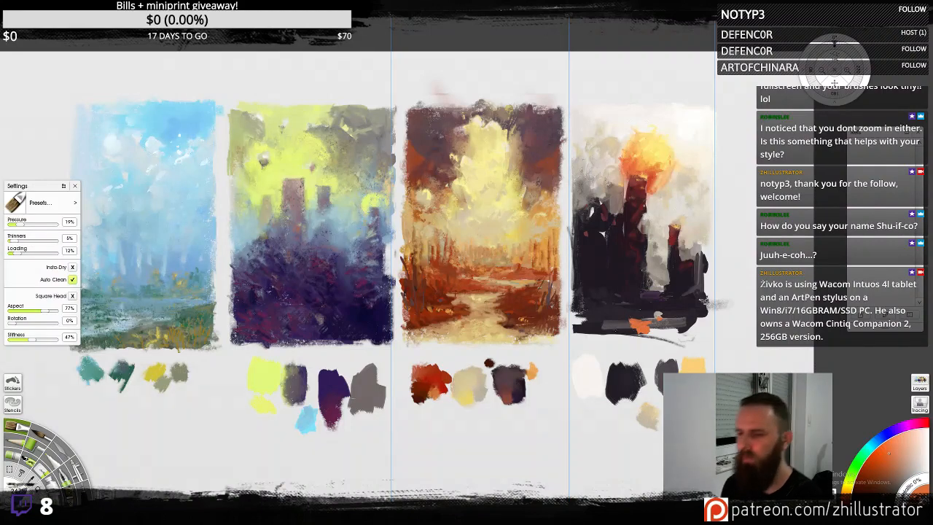
left_click(619, 319, "alt")
mouse_move(591, 327)
left_mouse_down()
mouse_move(614, 314)
mouse_move(569, 313)
mouse_move(573, 321)
mouse_move(626, 318)
mouse_move(596, 331)
left_mouse_up()
left_click(618, 312, "alt")
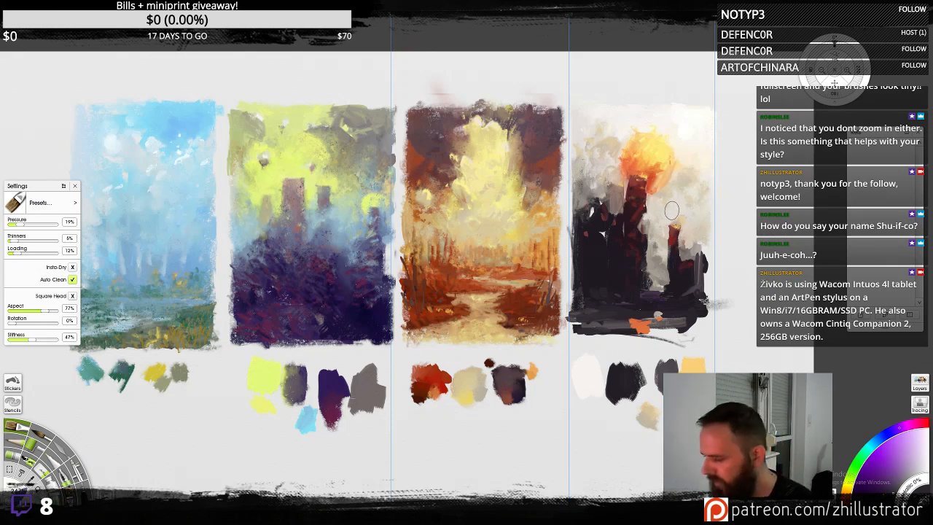
- Refine the tower sketch's lower right corner and the ruins along its right edge with Pencil and Wax Crayon strokes in sampled tones
key("p")
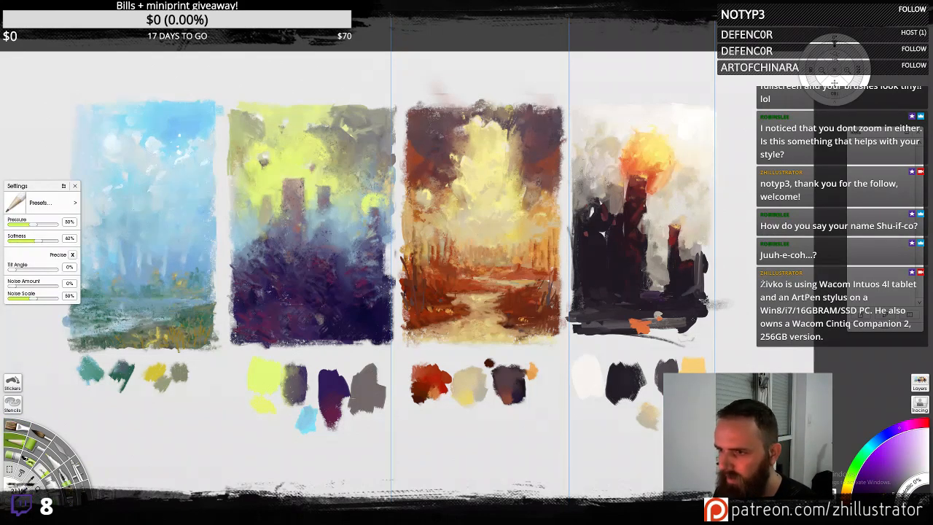
mouse_move(697, 328)
left_mouse_down()
mouse_move(707, 306)
mouse_move(706, 315)
left_mouse_up()
left_click(699, 271, "alt")
mouse_move(699, 258)
left_mouse_down()
mouse_move(701, 249)
mouse_move(708, 268)
mouse_move(704, 251)
mouse_move(683, 248)
left_mouse_up()
left_click(702, 244, "alt")
left_click(698, 252, "alt")
left_click(661, 251, "alt")
left_click(650, 249, "alt")
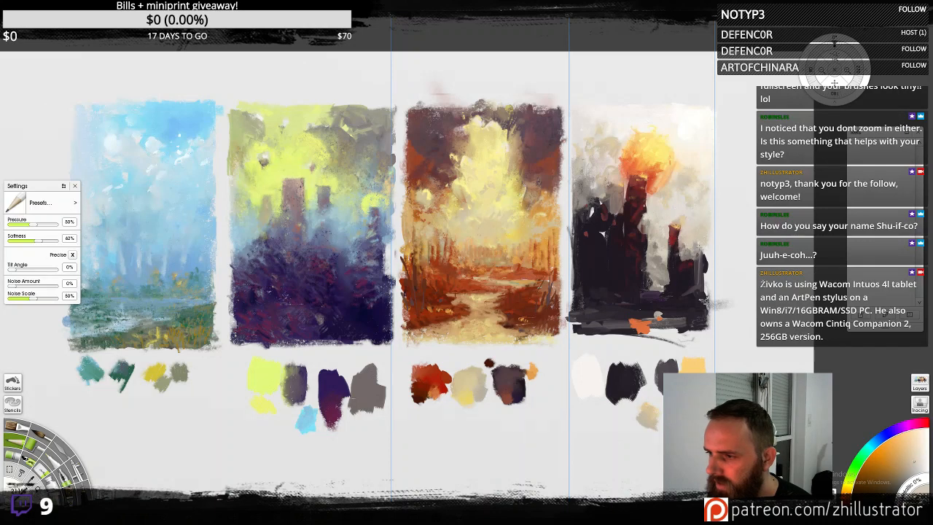
mouse_move(700, 250)
left_mouse_down()
mouse_move(702, 264)
mouse_move(700, 256)
left_mouse_up()
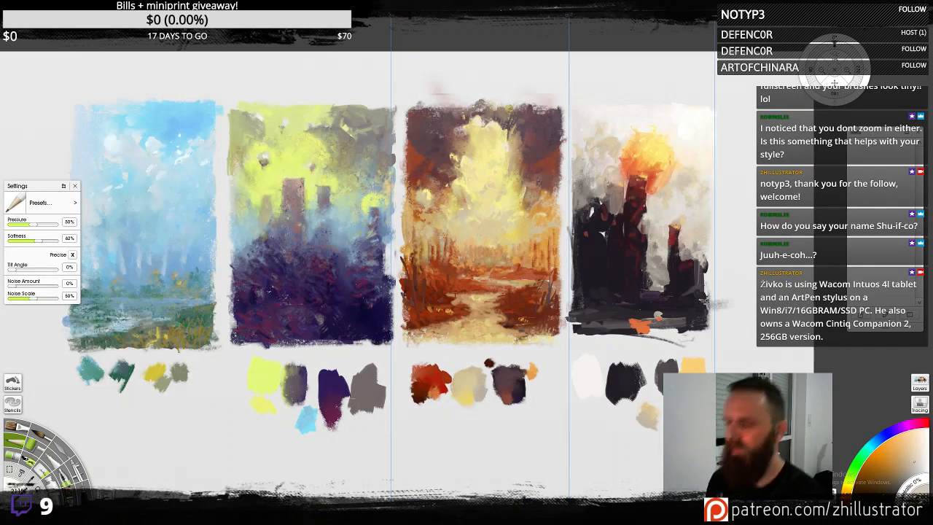
key("ctrl+z")
key("c")
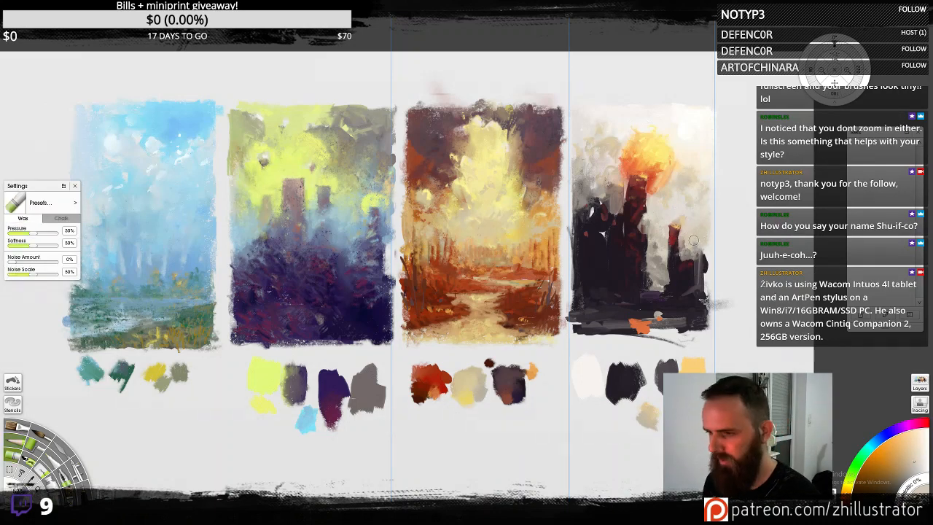
mouse_move(688, 261)
left_mouse_down()
mouse_move(703, 267)
mouse_move(709, 289)
left_mouse_up()
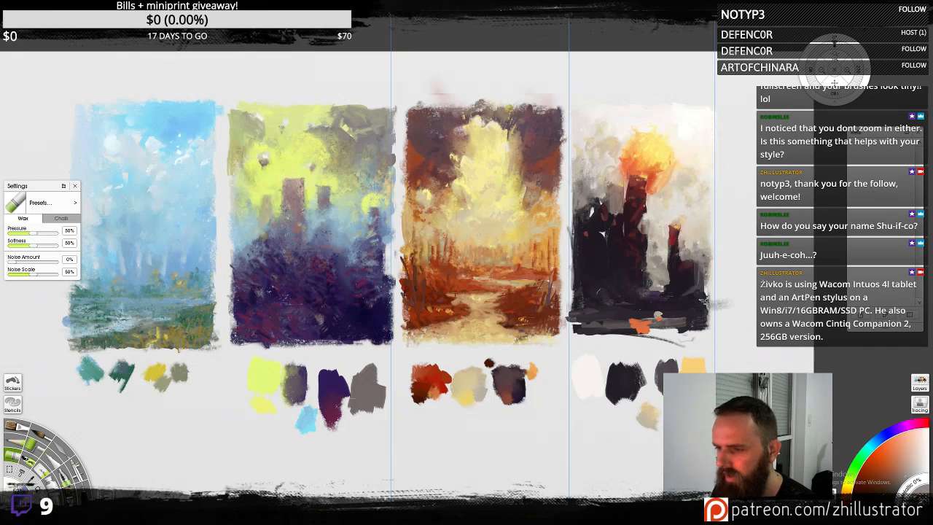
- Detail the tower sketch's extended foreground with Pencil strokes in dark tones and oranges based on the glow
left_click(660, 169, "alt")
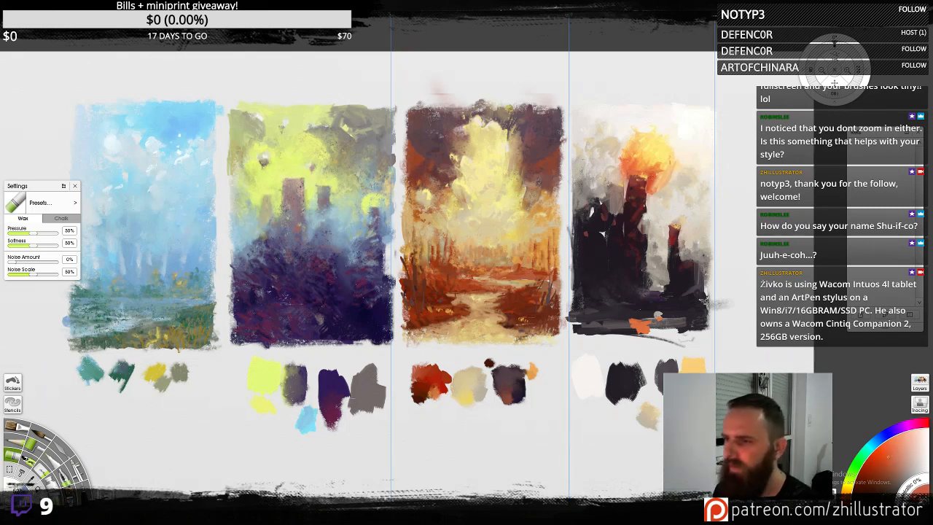
left_click(880, 456)
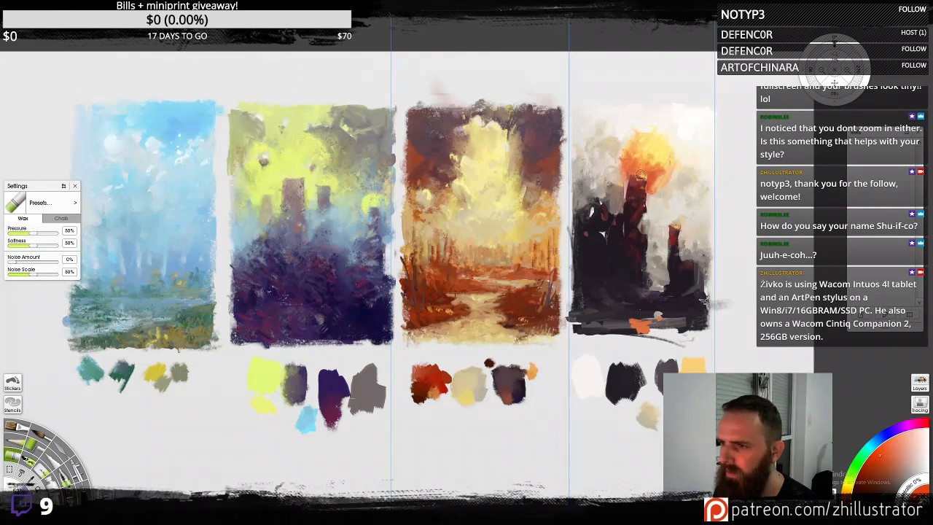
key("p")
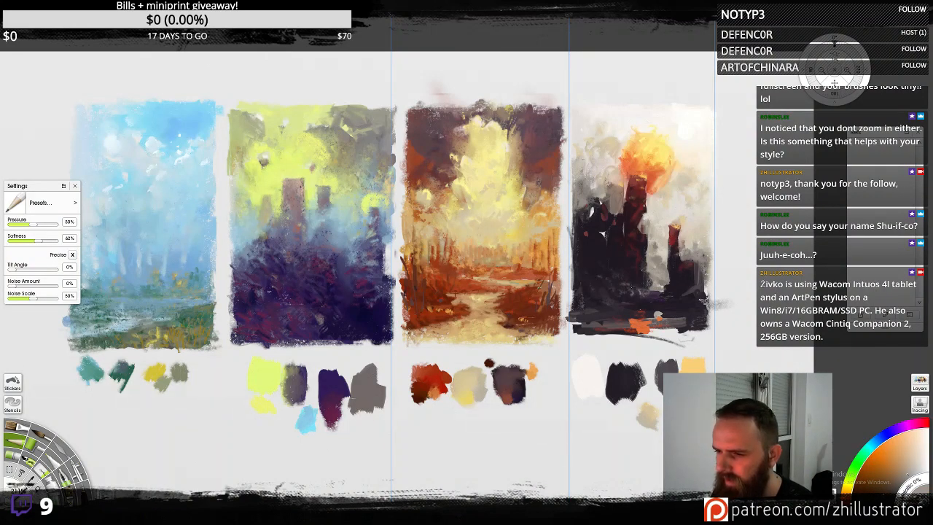
left_click(619, 294, "alt")
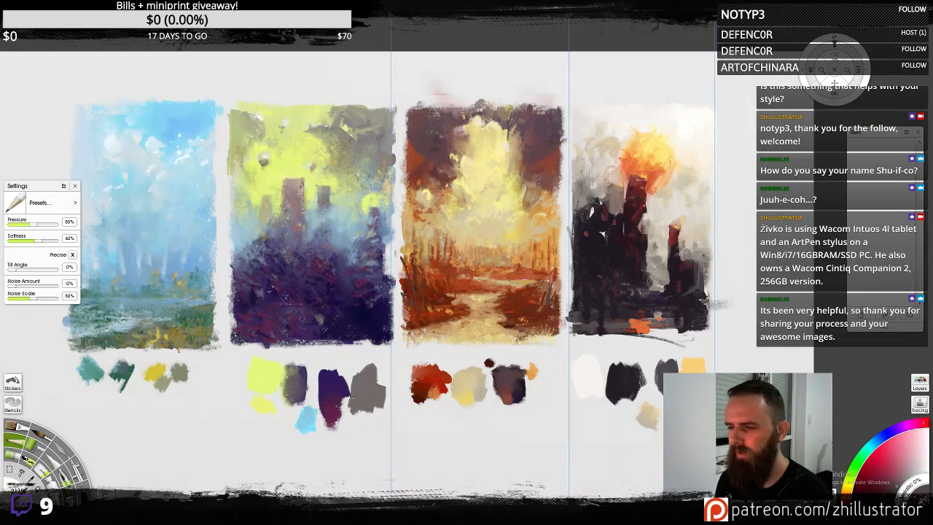
left_click(660, 300, "alt")
left_click(659, 317, "alt")
mouse_move(652, 329)
left_mouse_down()
mouse_move(705, 333)
mouse_move(708, 321)
left_mouse_up()
left_click(690, 324, "alt")
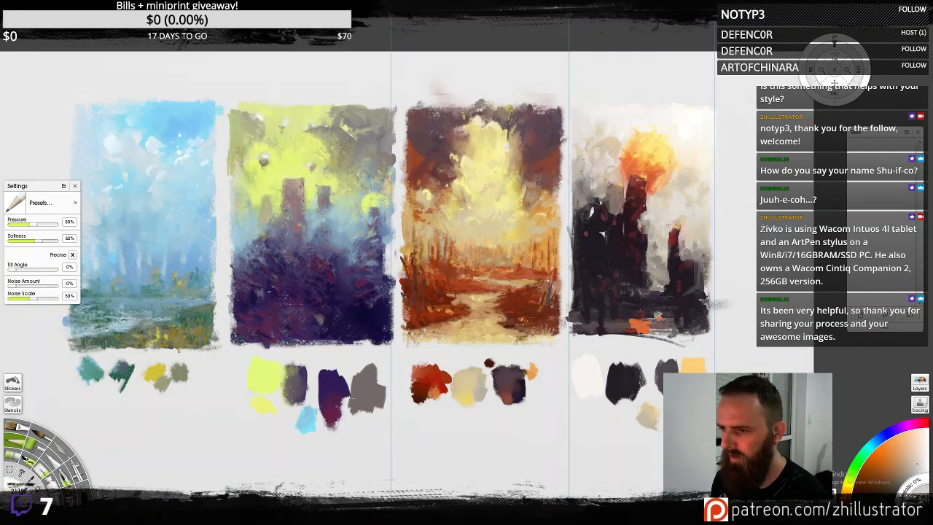
- Reshape the small right tower's tip with Pencil strokes in sampled smoke tones and red, adding a small ember above it
left_click(683, 225, "alt")
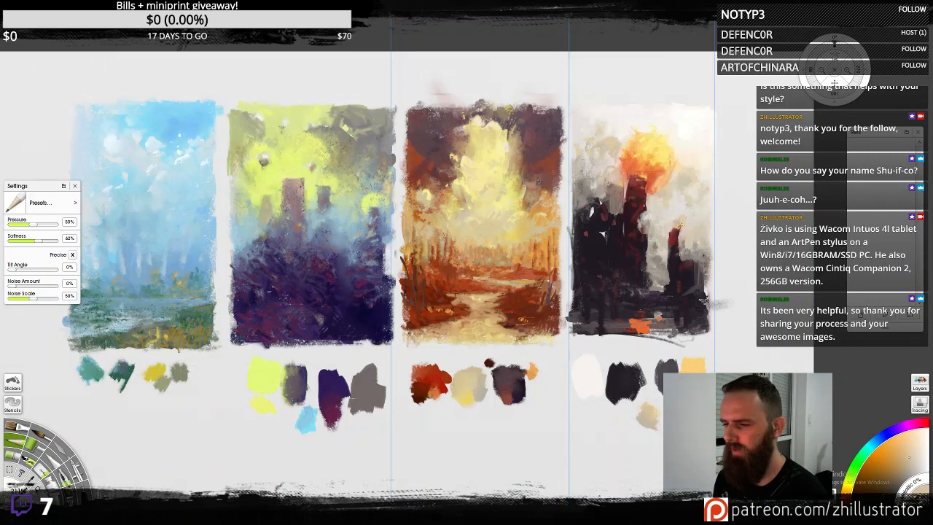
left_click(682, 231, "alt")
left_click_drag(676, 229, 674, 242)
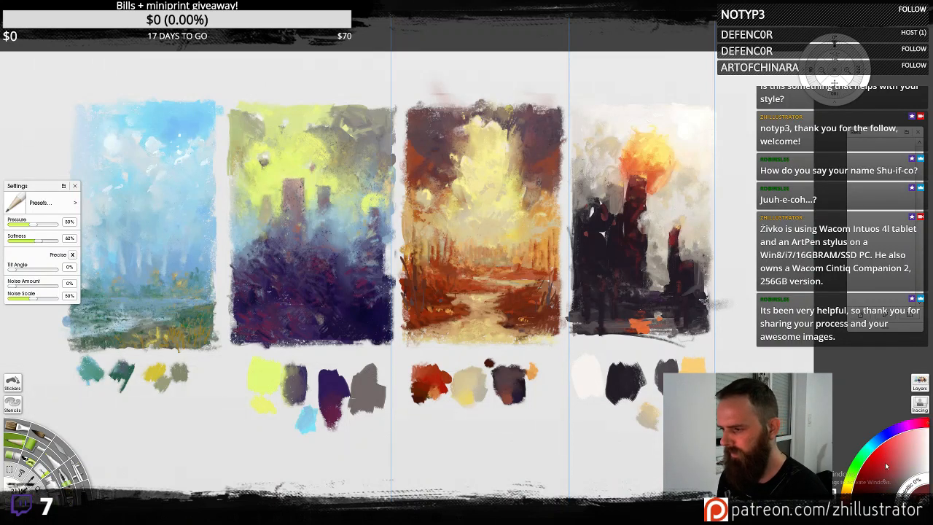
left_click(880, 471)
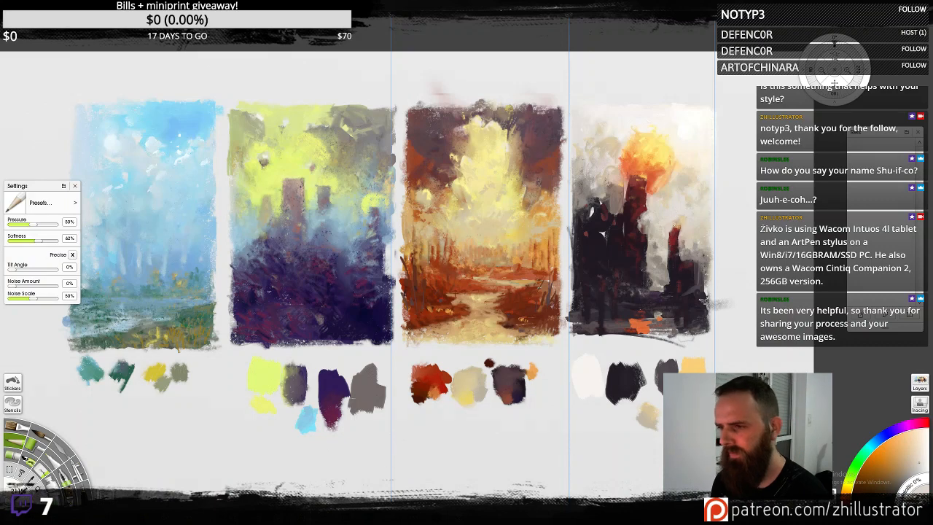
left_click(675, 231, "alt")
left_click_drag(670, 213, 675, 216)
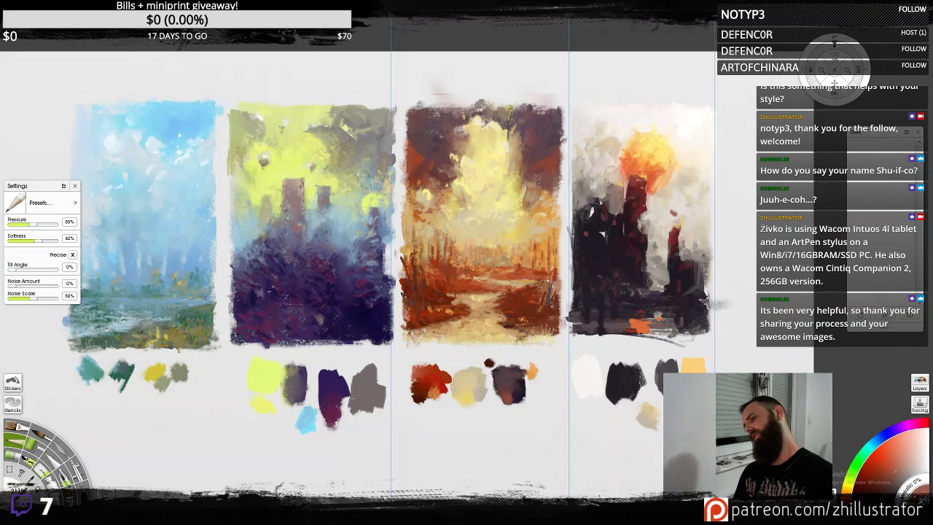
- Break up the lower right edge of the fiery glow with Pencil strokes in sampled reds, oranges and yellows
left_click(662, 154, "alt")
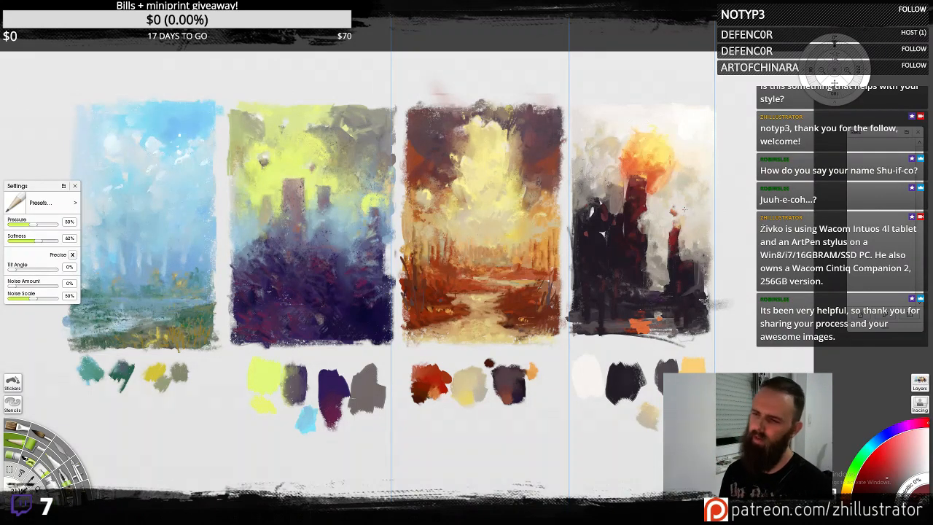
left_click(652, 185, "alt")
left_click_drag(656, 179, 663, 184)
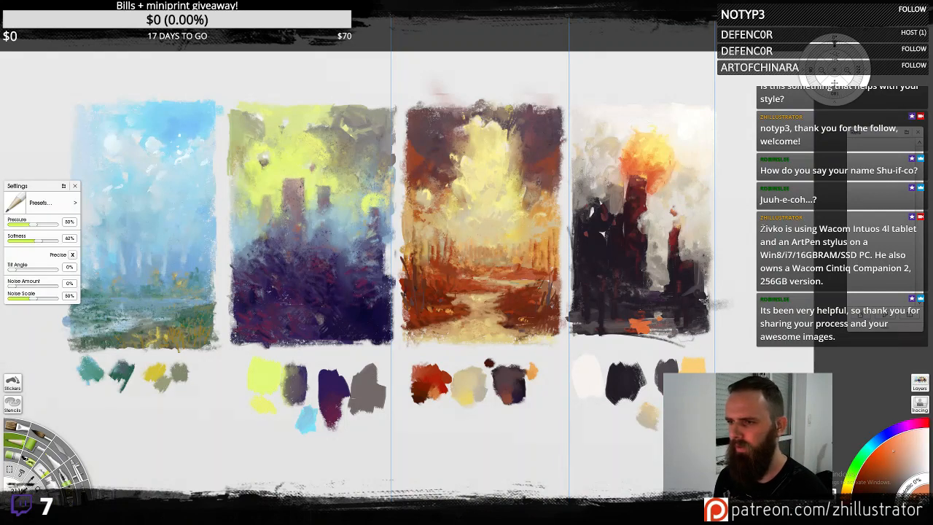
left_click(672, 167, "alt")
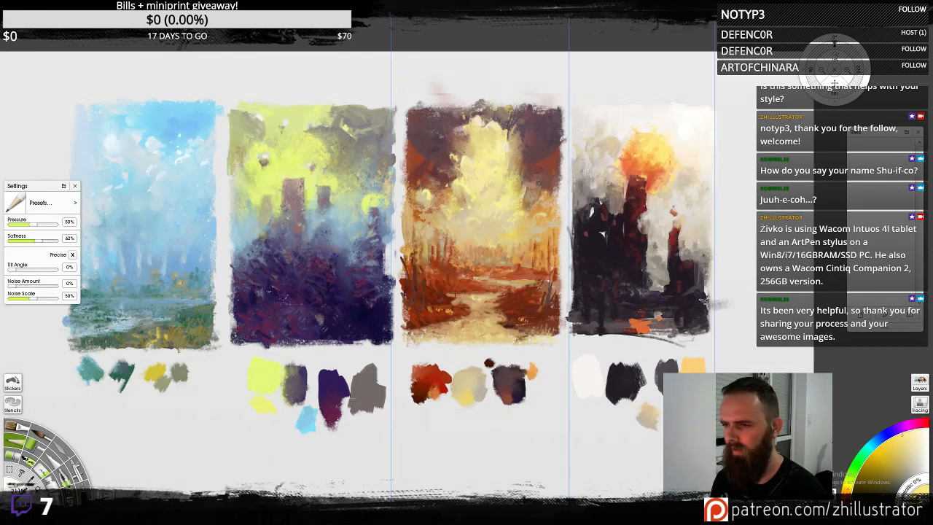
left_click(666, 227, "alt")
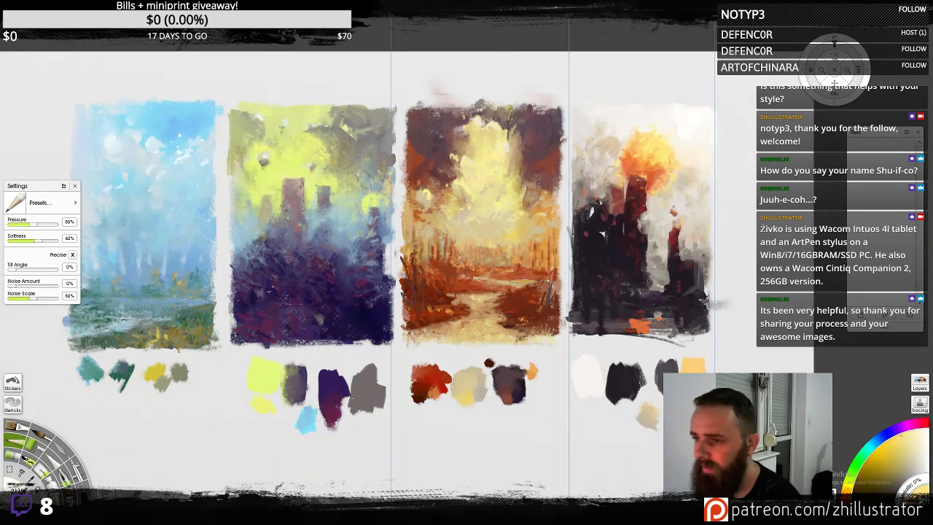
- Warm the lower part of the fiery glow with a Soft Light airbrush at 23% opacity, using a sampled orange
left_click(636, 153, "alt")
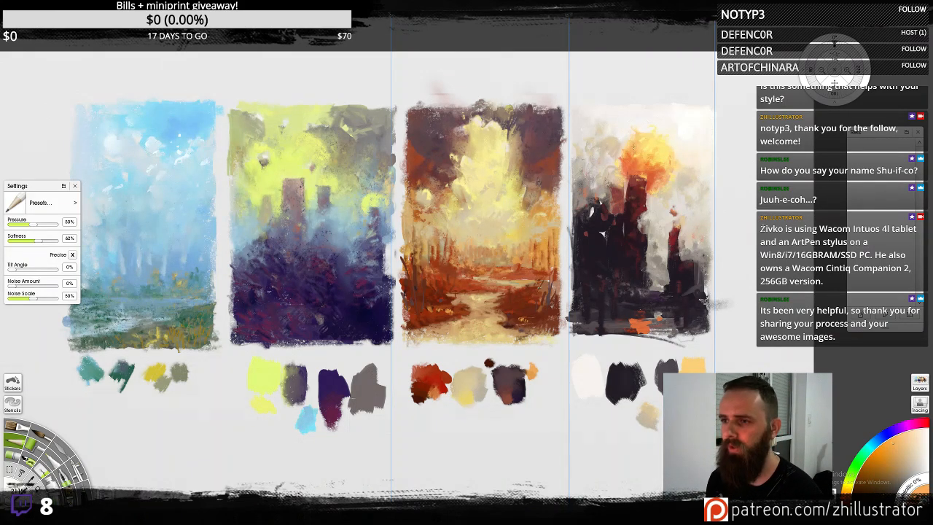
left_click(627, 166, "alt")
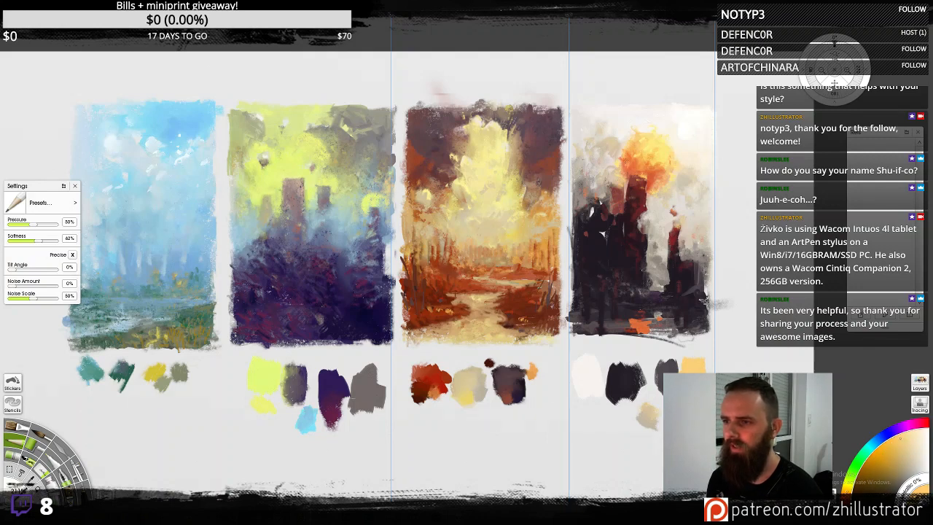
key("a")
mouse_move(627, 166)
left_mouse_down()
mouse_move(612, 156)
mouse_move(619, 146)
mouse_move(585, 159)
mouse_move(627, 158)
mouse_move(621, 162)
mouse_move(663, 180)
left_mouse_up()
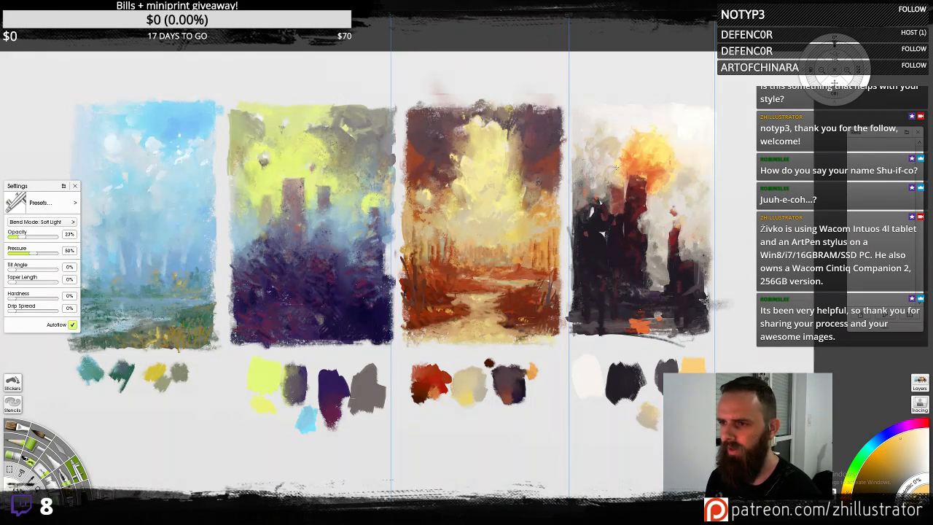
- Blend the fiery glow's interior and edges with fine Pencil strokes, repeatedly sampling its oranges and yellows
key("p")
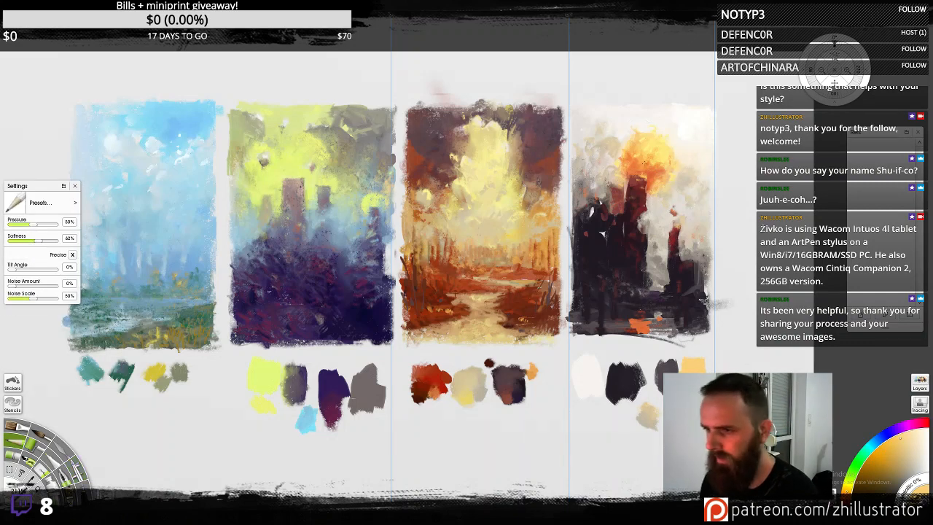
left_click(646, 171, "alt")
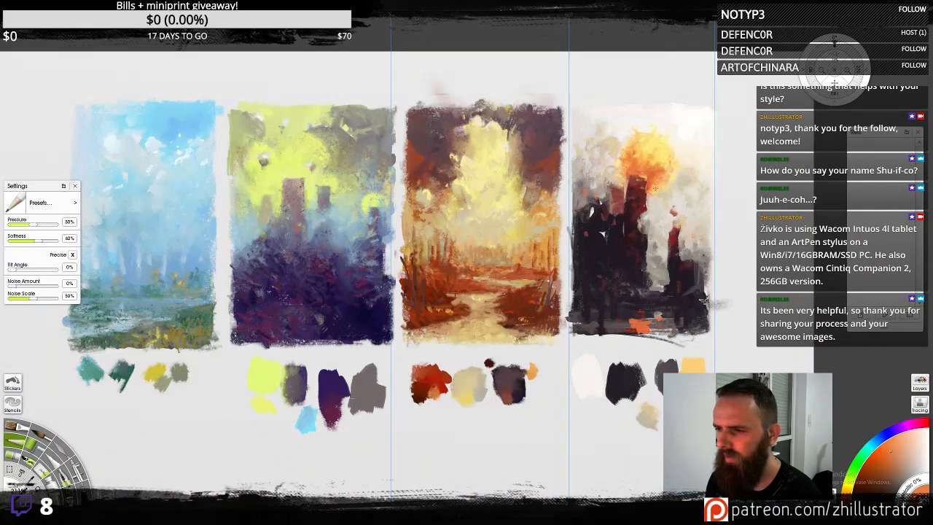
left_click(640, 145, "alt")
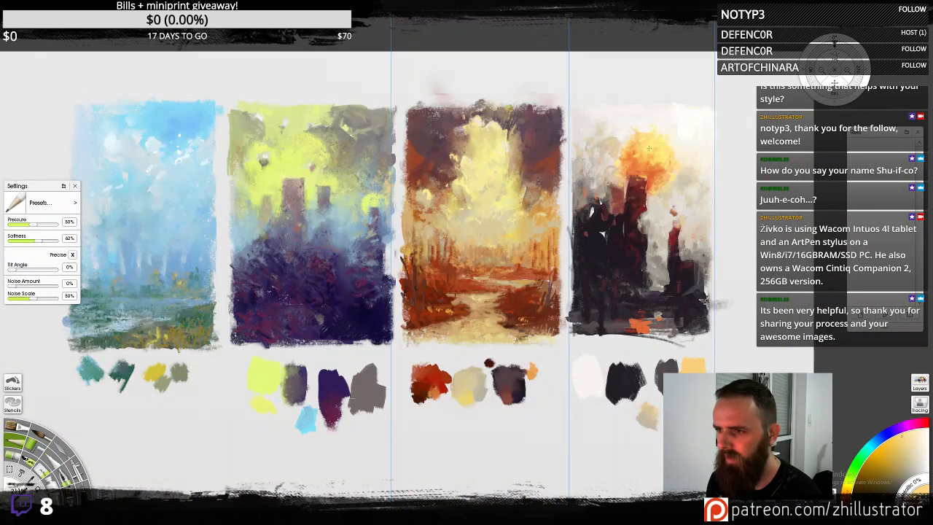
left_click(642, 166, "alt")
left_click(632, 162, "alt")
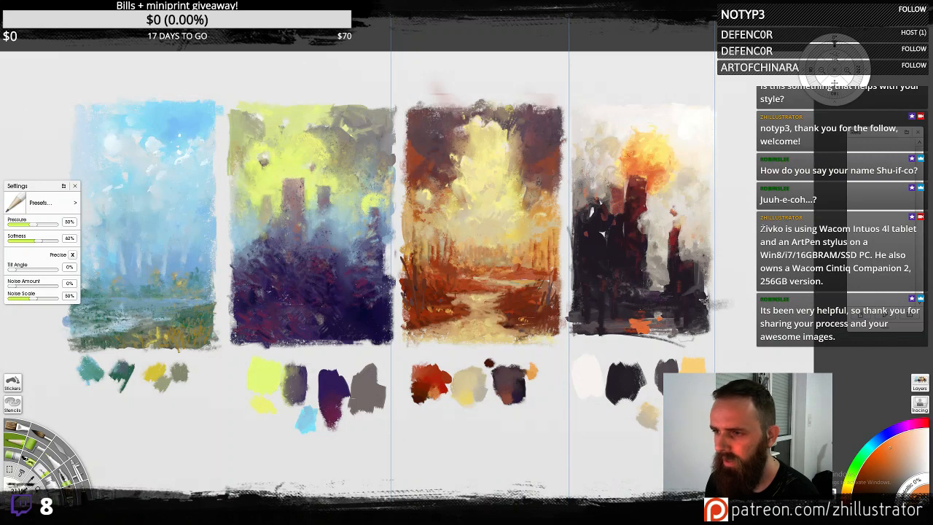
left_click(663, 165, "alt")
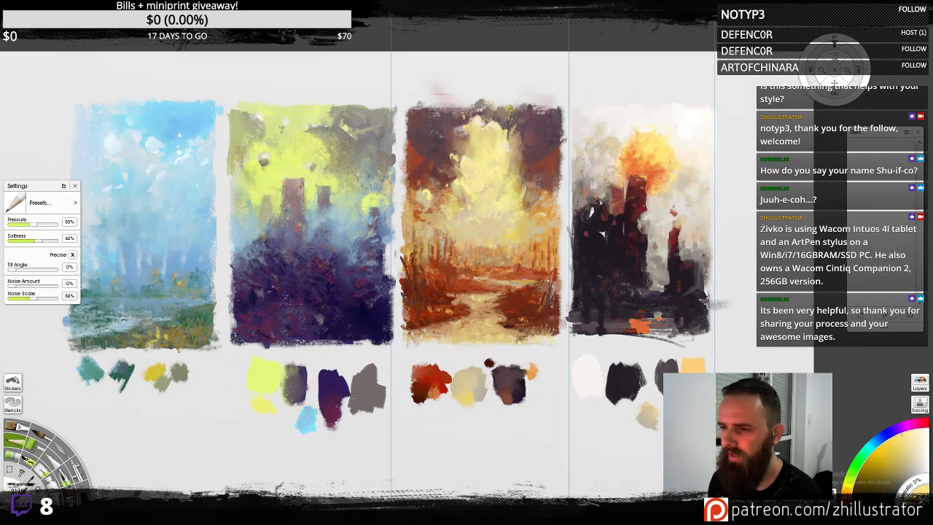
left_click(625, 165, "alt")
left_click(650, 141, "alt")
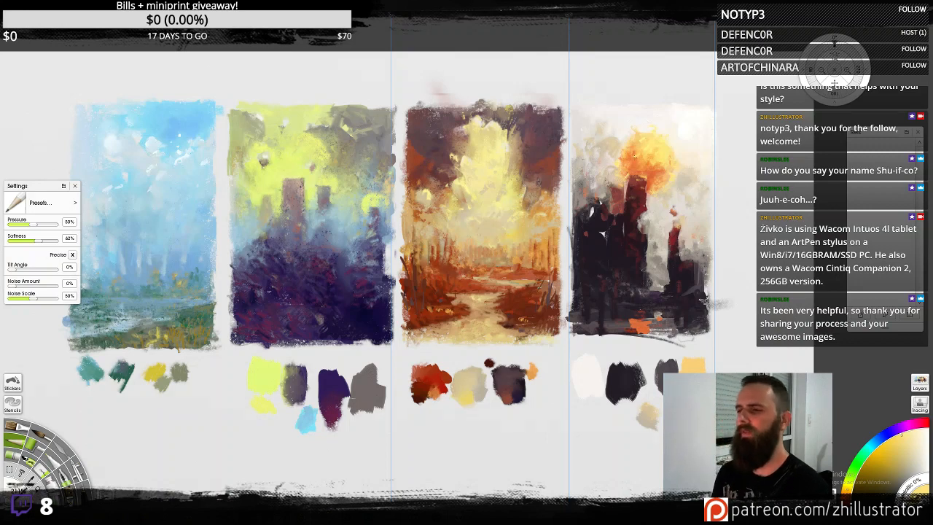
left_click(630, 166, "alt")
left_click(646, 151, "alt")
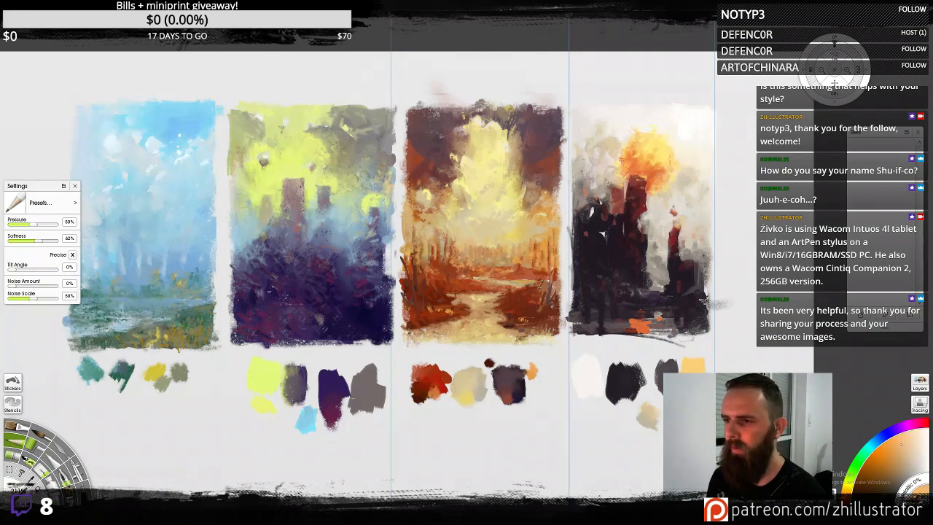
left_click(662, 175, "alt")
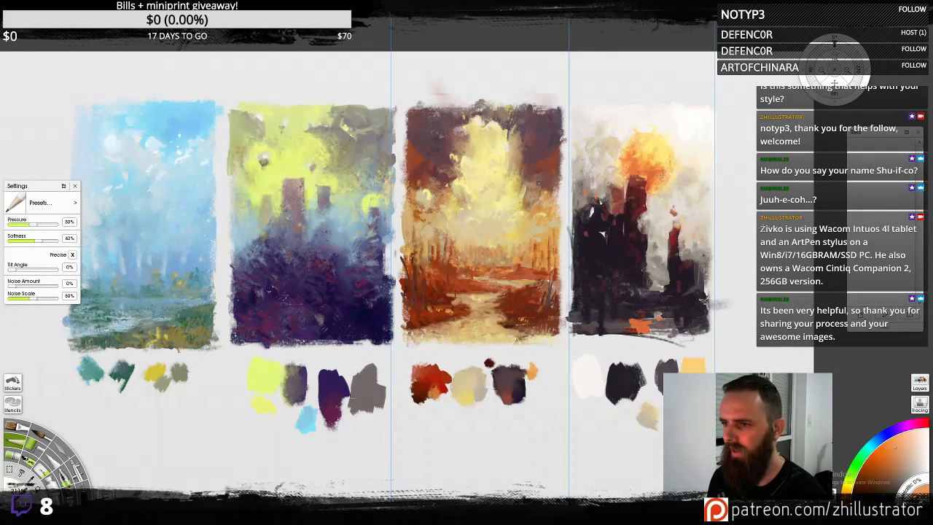
left_click(661, 149, "alt")
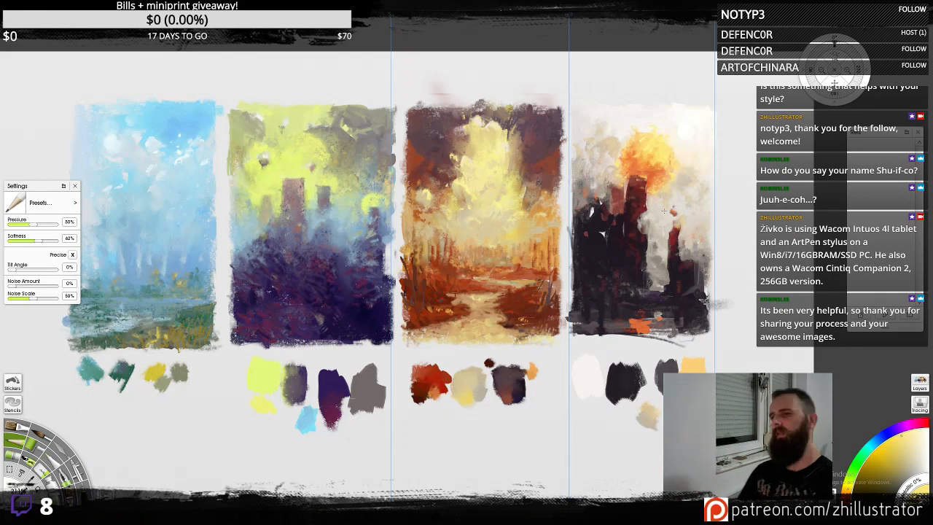
- Try a Color Dodge airbrush at 23% opacity over the fiery glow and the top of the central tower
key("a")
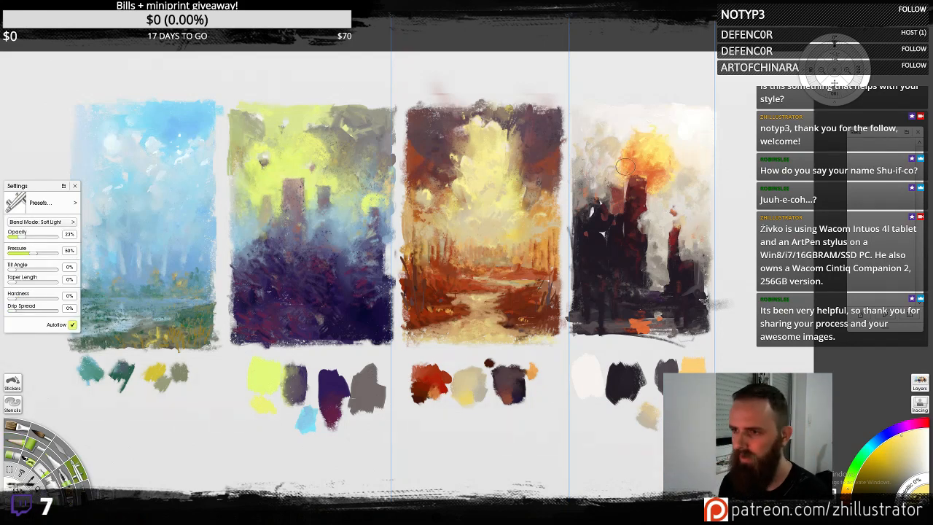
left_click(43, 222)
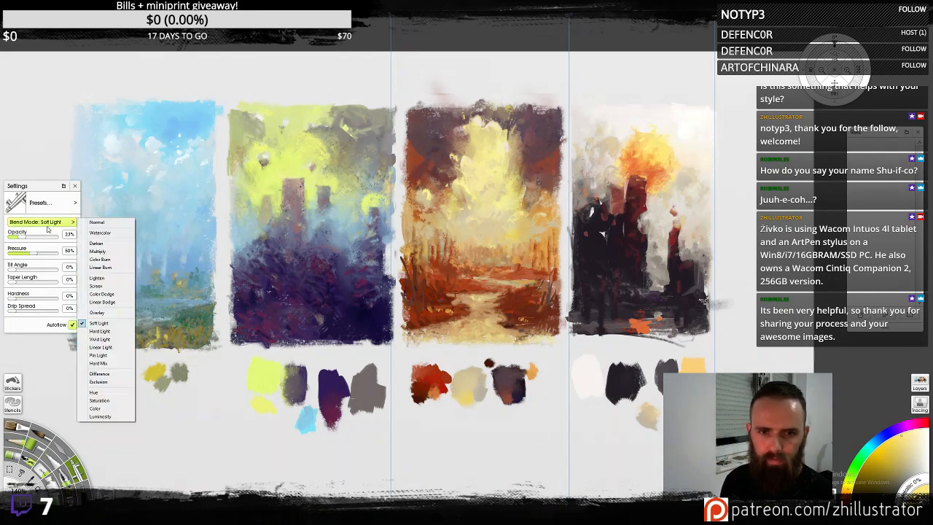
left_click(91, 297)
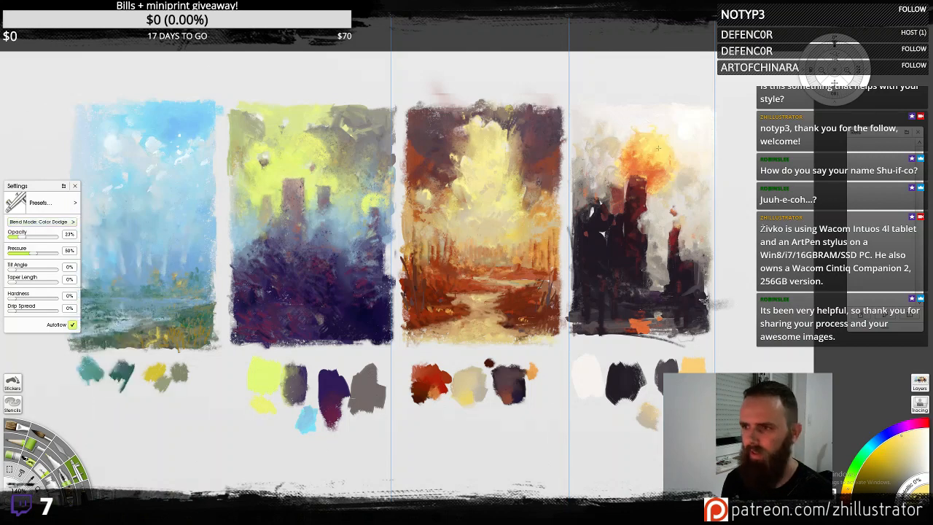
mouse_move(620, 148)
left_mouse_down()
mouse_move(631, 191)
mouse_move(643, 179)
mouse_move(637, 188)
left_mouse_up()
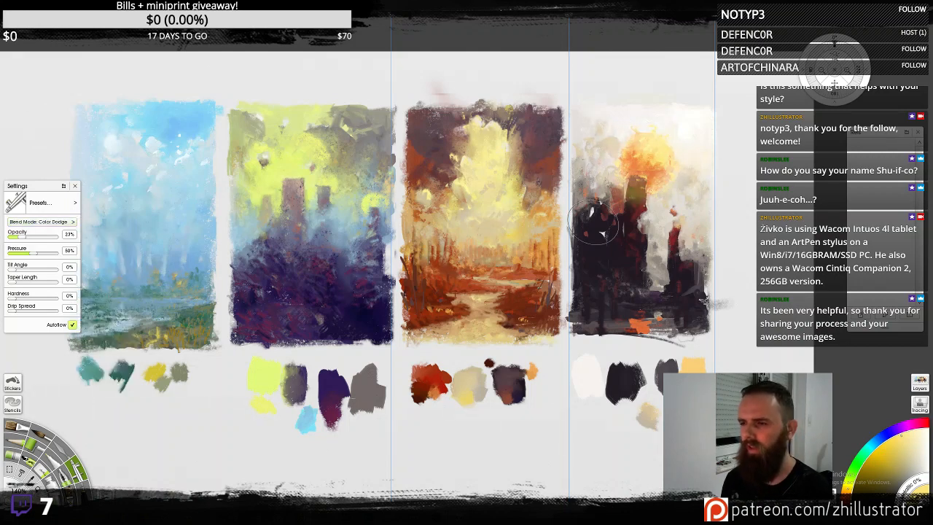
key("ctrl+z")
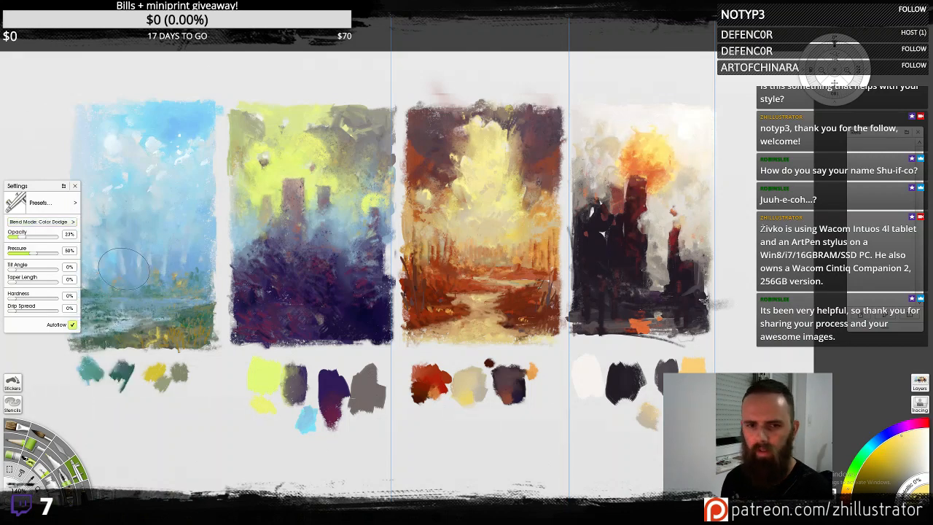
- Set the airbrush to Vivid Light and test it around the central tower and its glow, using a sampled red-orange at 23% opacity
left_click(64, 223)
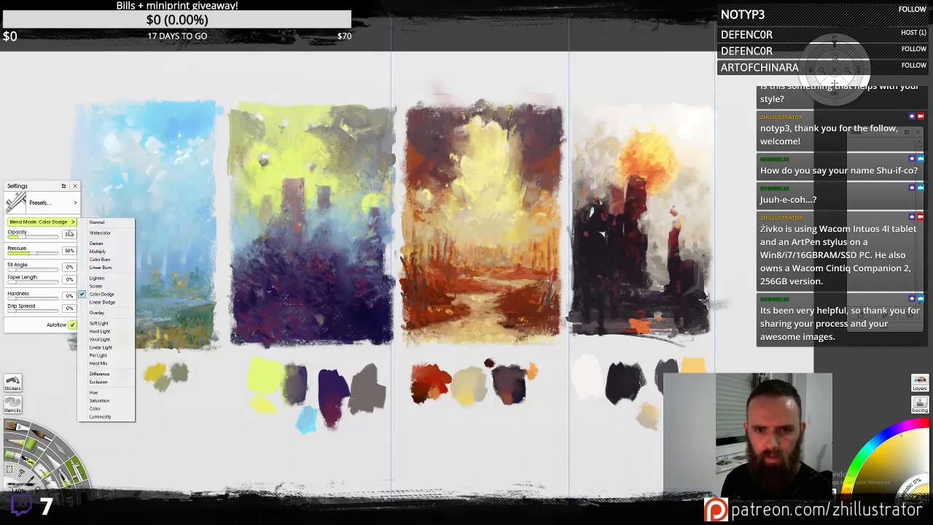
left_click(100, 338)
left_click_drag(635, 205, 633, 191)
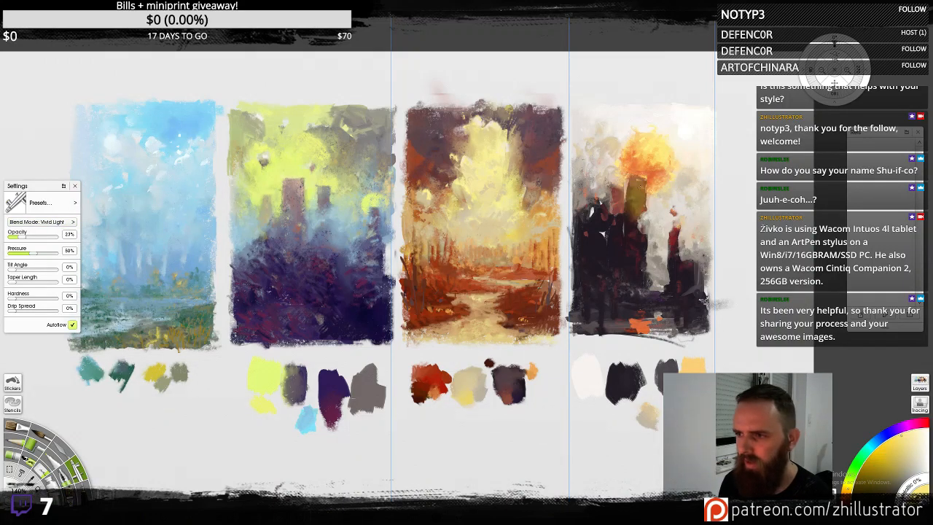
key("ctrl+z")
left_click(639, 195, "alt")
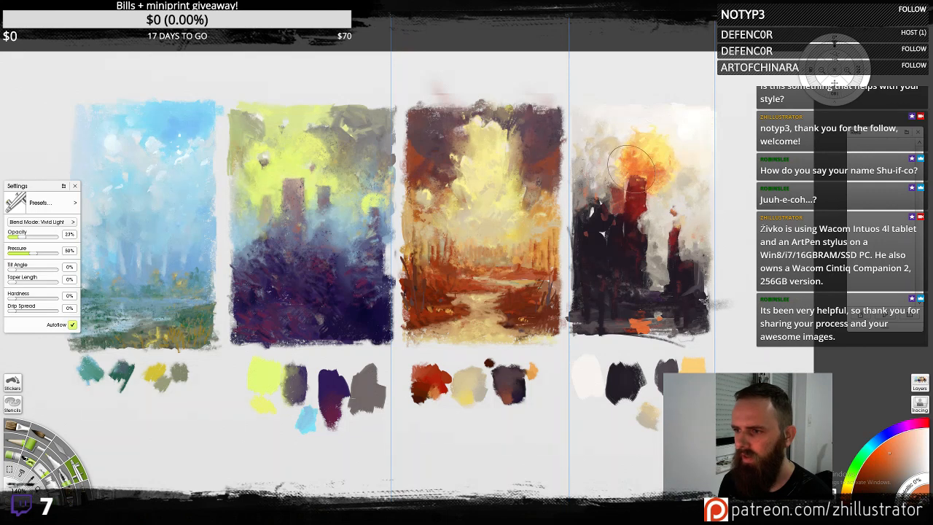
left_click_drag(637, 198, 633, 213)
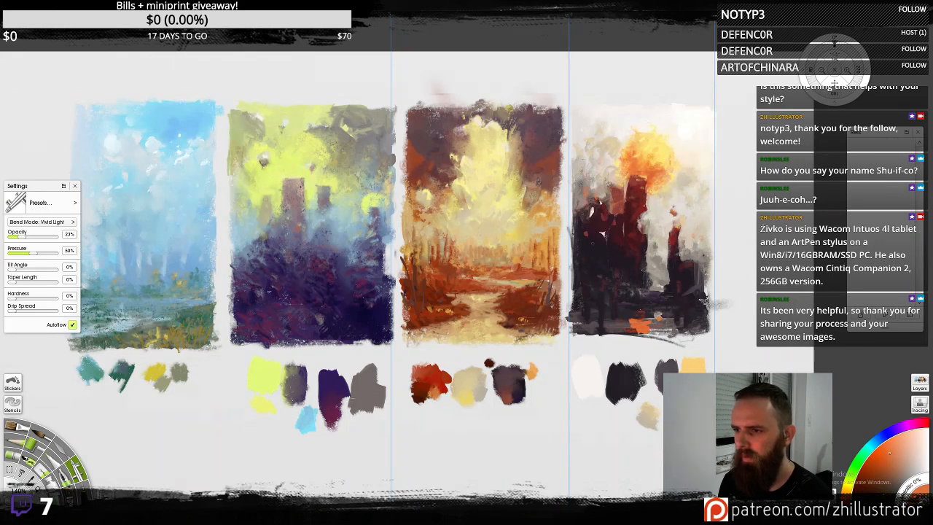
key("ctrl+z")
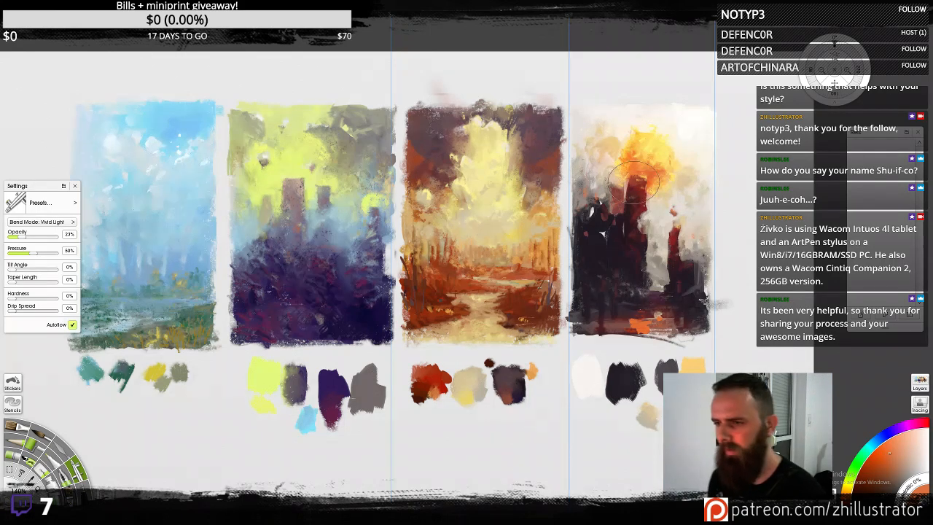
- Refine the left ruins' edge with the Pencil and break up the ground's orange patch using red sampled from the central tower's top
key("p")
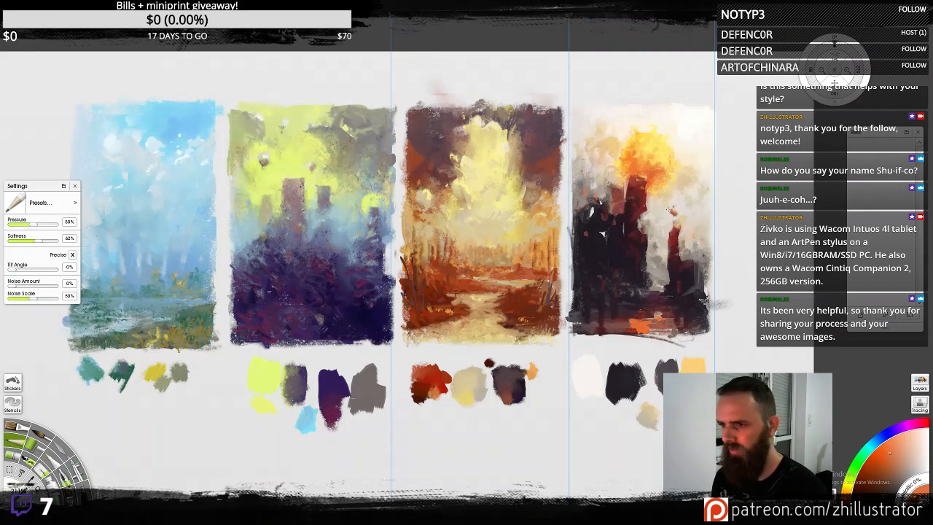
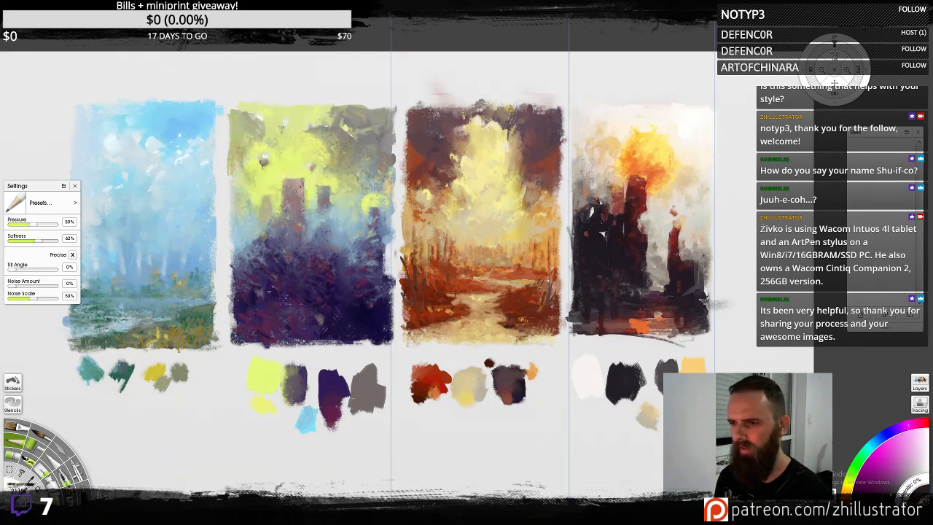
mouse_move(582, 208)
left_mouse_down()
mouse_move(579, 218)
mouse_move(587, 211)
left_mouse_up()
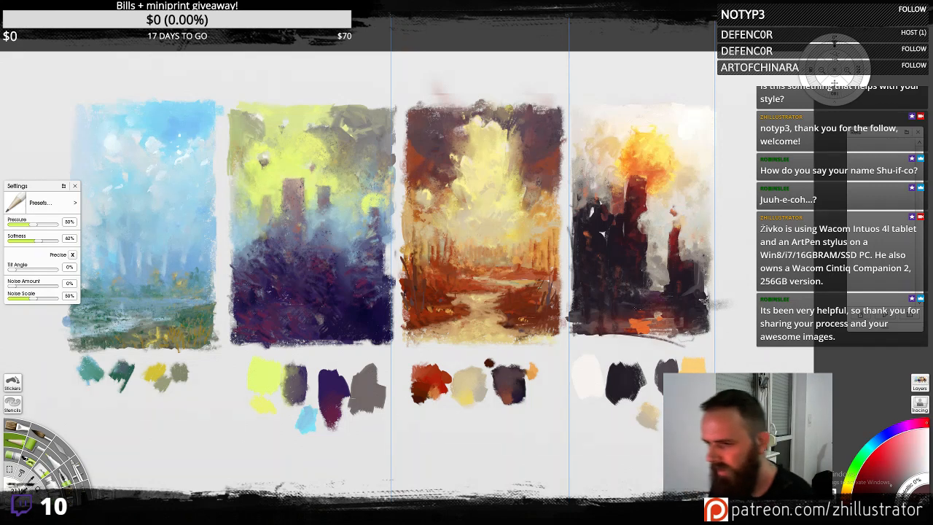
left_click(637, 180, "alt")
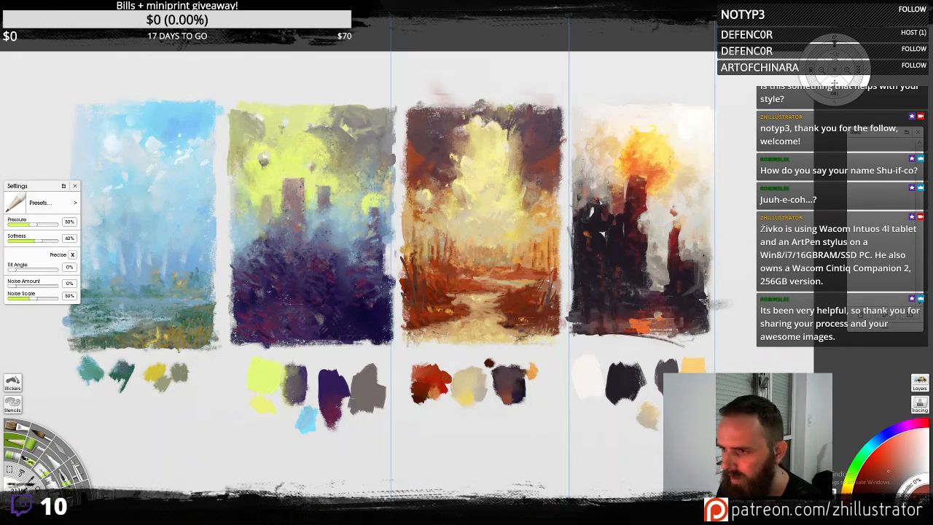
left_click_drag(641, 330, 632, 319)
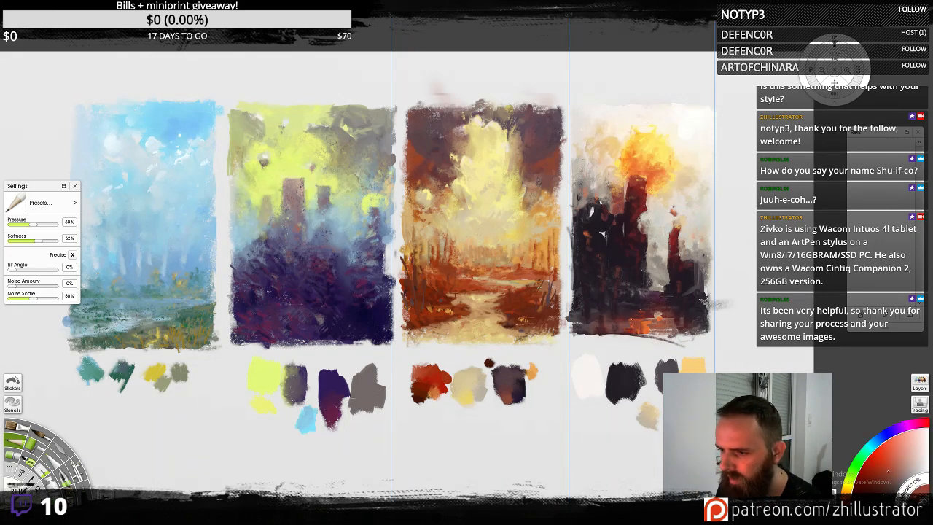
- Paint small warm highlights along the dark foreground of the fourth painting with orange and yellow sampled from its glowing sun
left_click(665, 151, "alt")
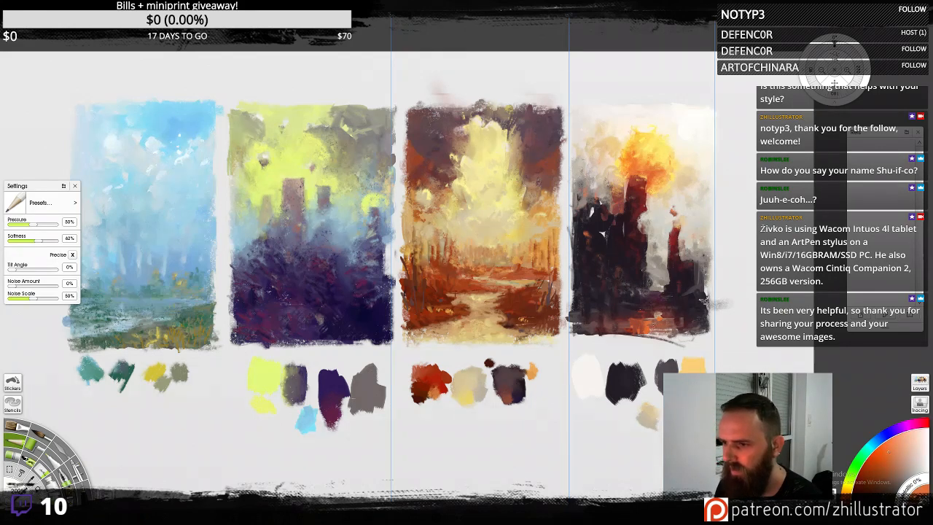
left_click_drag(650, 325, 654, 323)
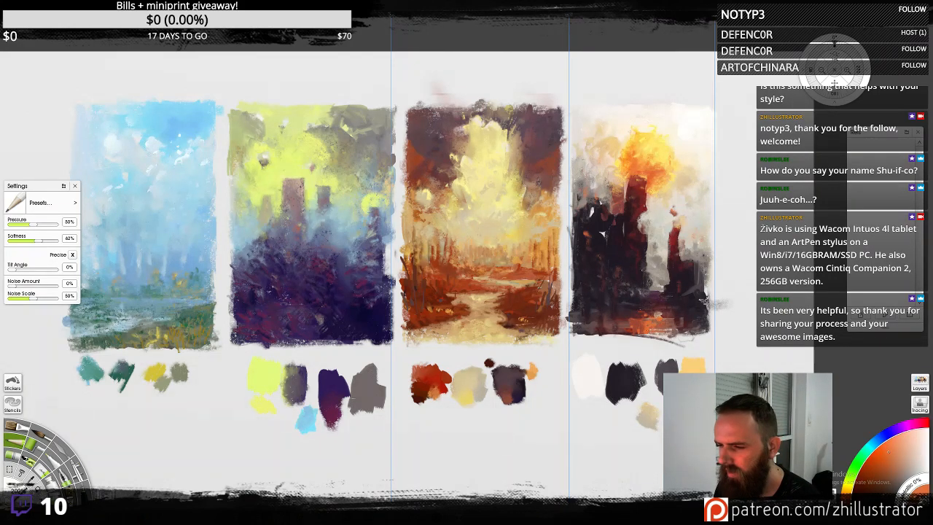
left_click(666, 150, "alt")
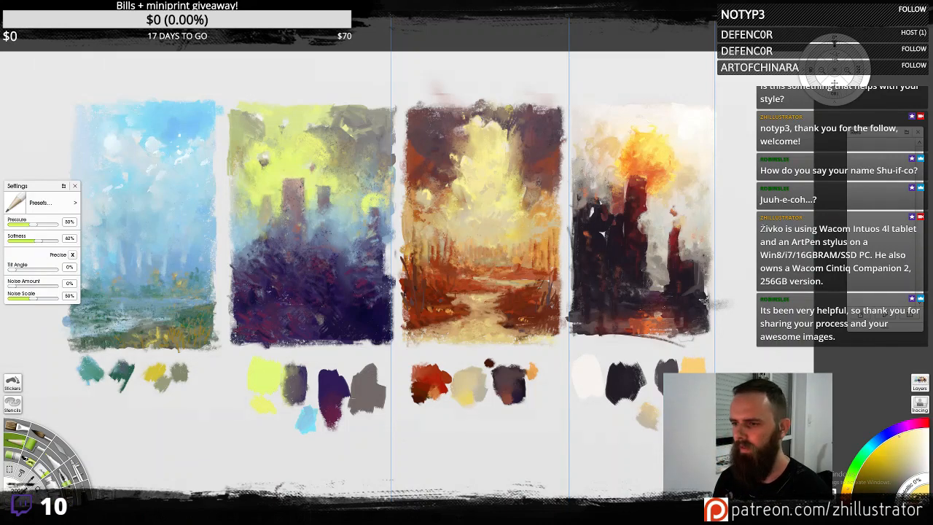
left_click_drag(650, 332, 664, 331)
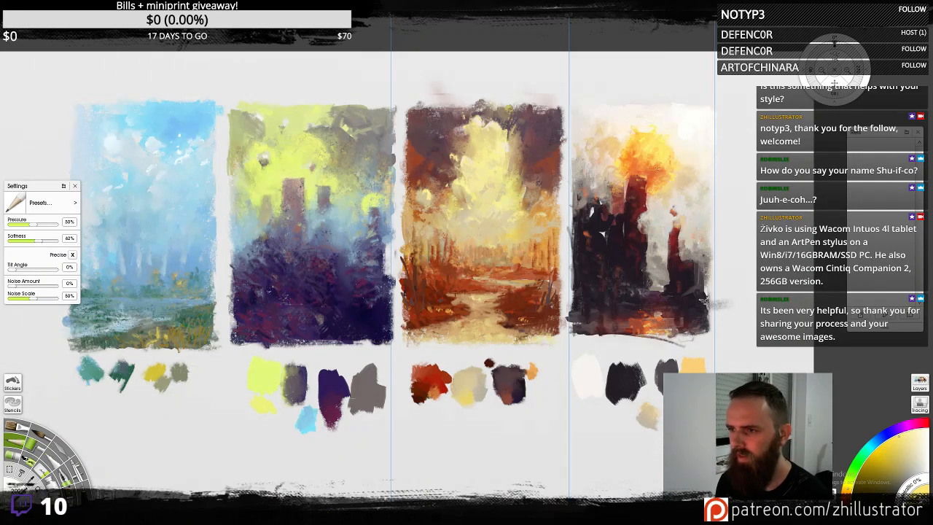
left_click(655, 175, "alt")
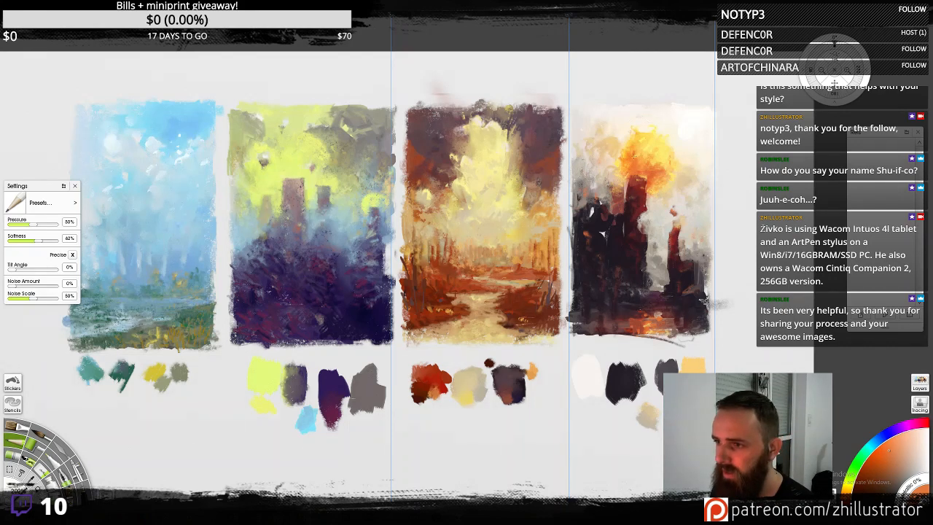
left_click(653, 142, "alt")
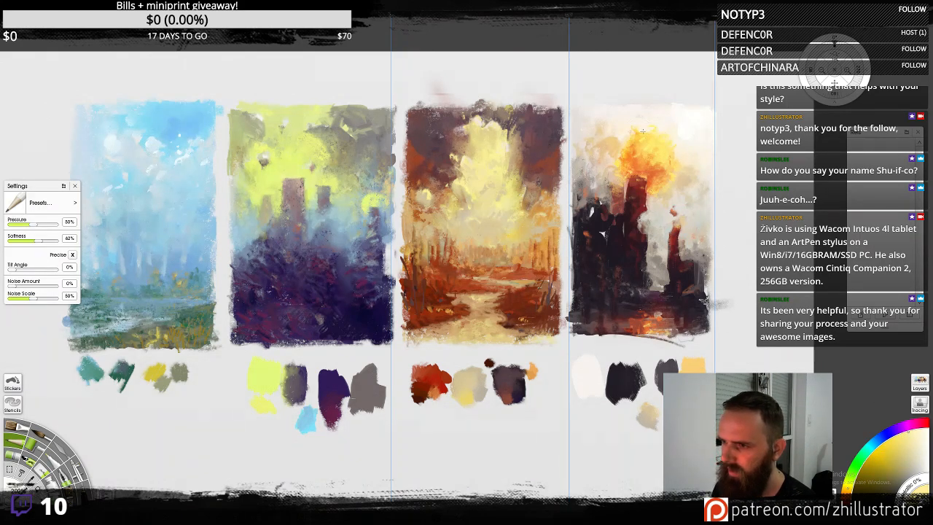
left_click(652, 327, "alt")
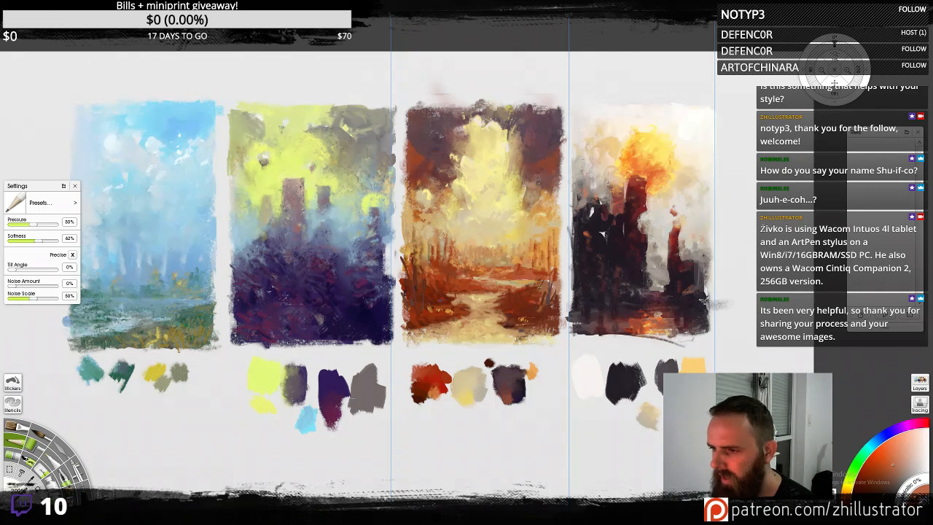
left_click(906, 472)
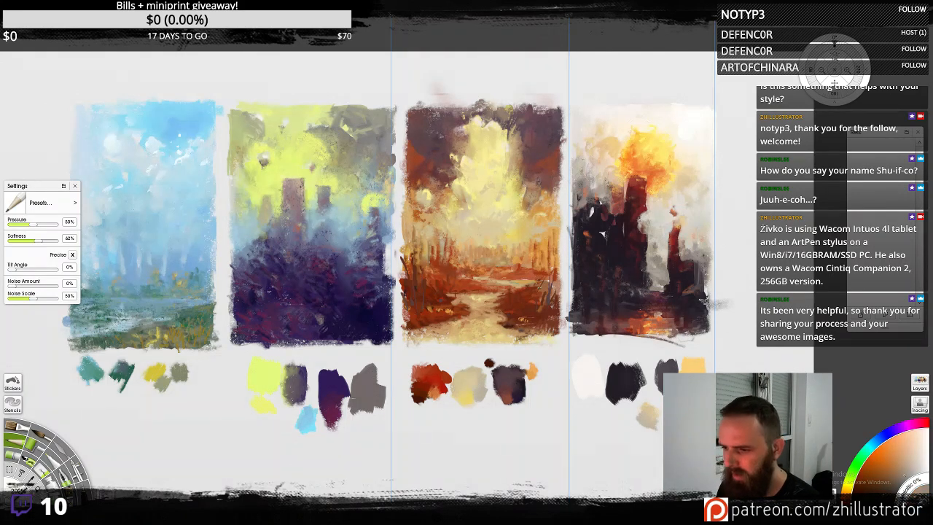
left_click(653, 412, "alt")
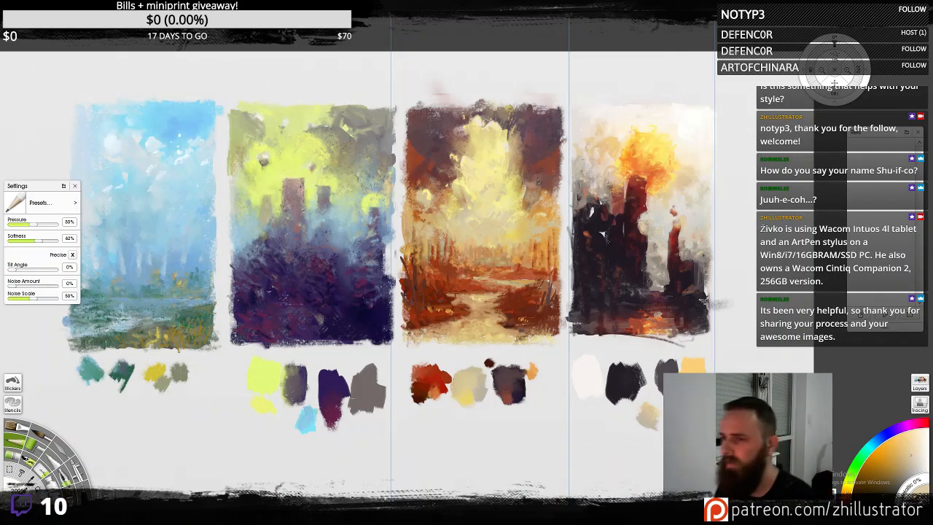
- Try a dark red stroke at the top of the tower beneath the fourth painting's sun, and undo it
left_click(634, 183, "alt")
mouse_move(631, 177)
left_mouse_down()
mouse_move(645, 169)
mouse_move(629, 157)
mouse_move(621, 184)
left_mouse_up()
key("ctrl+z")
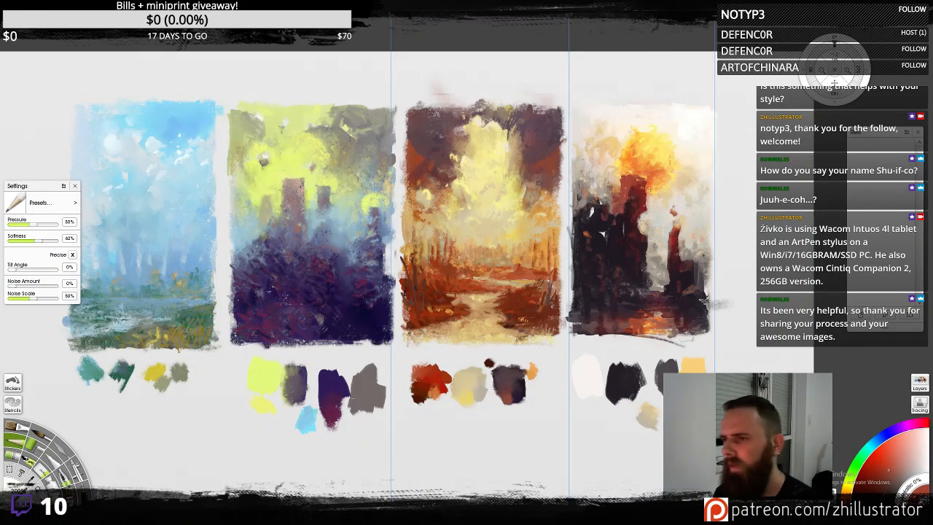
key("ctrl+z")
left_click(619, 192, "alt")
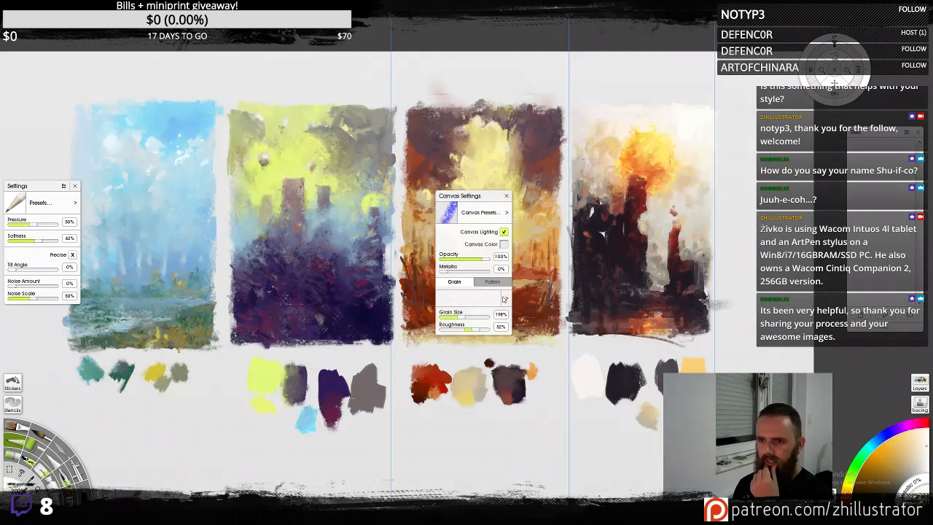
- Change the canvas color to a medium gray and close the canvas settings
left_click(502, 246)
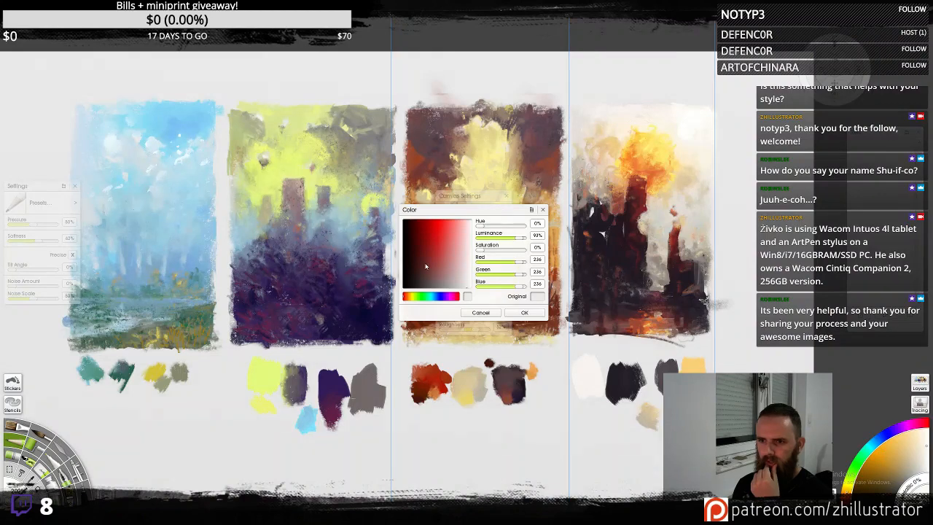
left_click(524, 312)
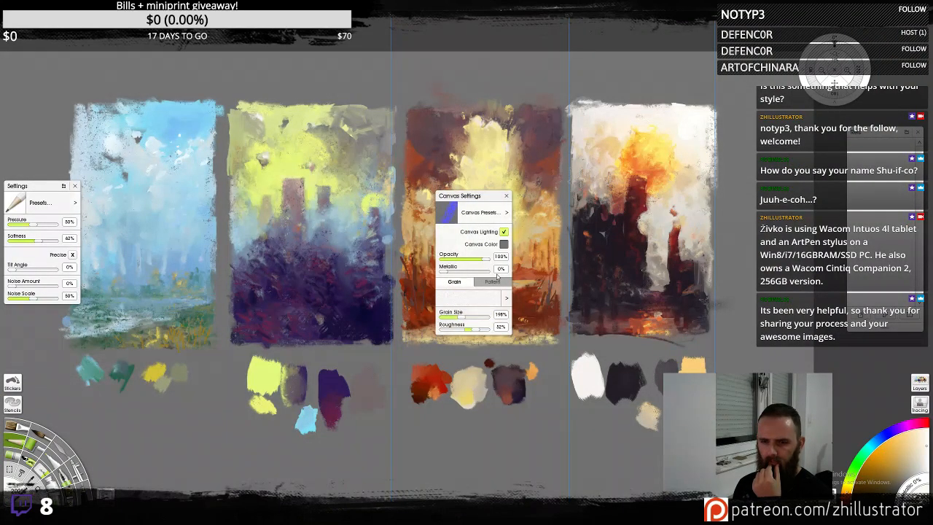
mouse_move(492, 197)
left_mouse_down()
mouse_move(732, 346)
mouse_move(790, 315)
left_mouse_up()
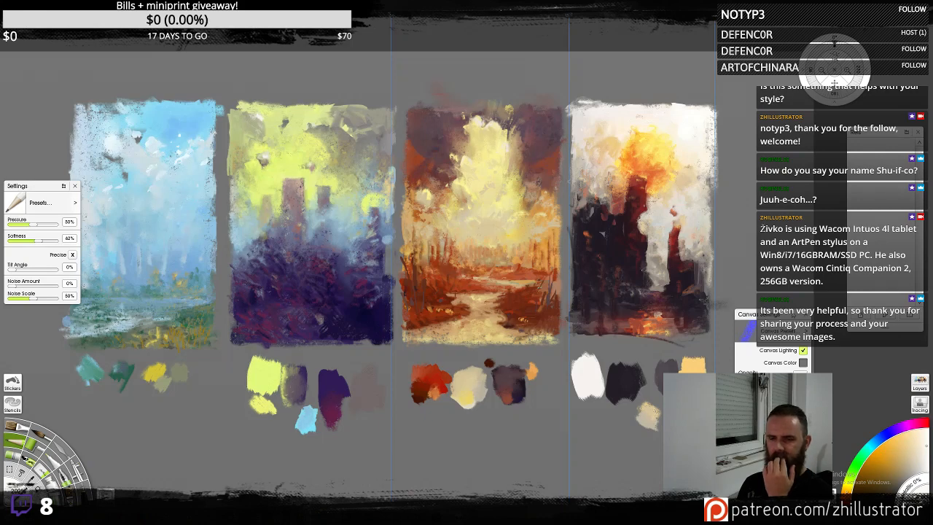
left_click_drag(794, 315, 788, 296)
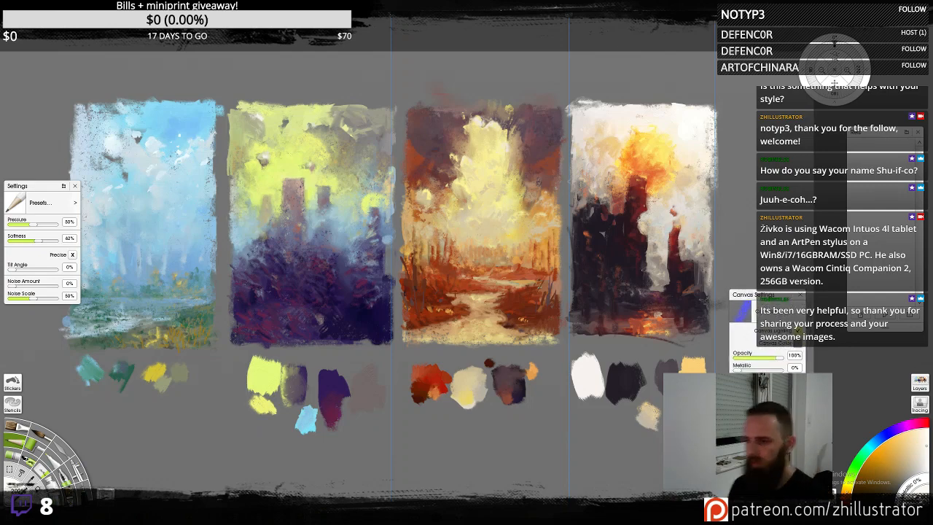
left_click(800, 295)
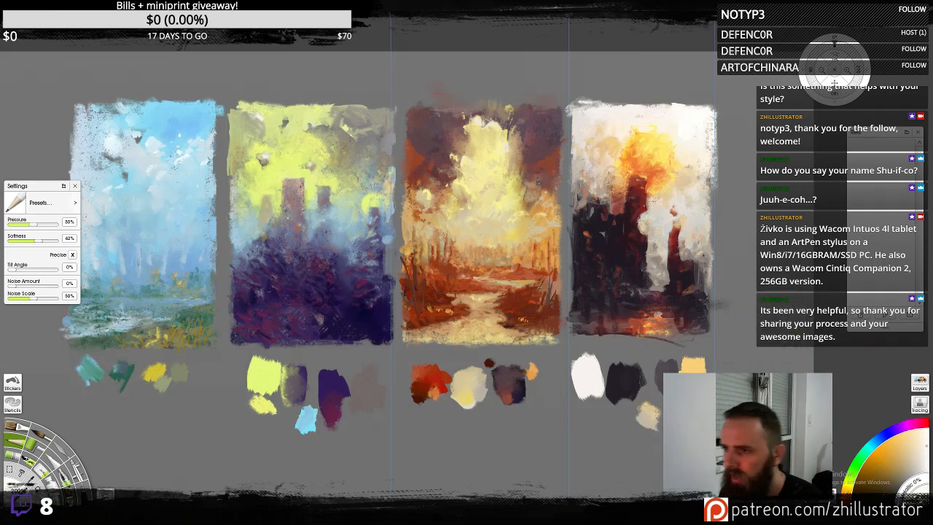
- Touch up the second painting with the wax crayon, using sampled yellow-green in the sky and dark blue-violet along the lower outer edge
left_click_drag(394, 179, 584, 194)
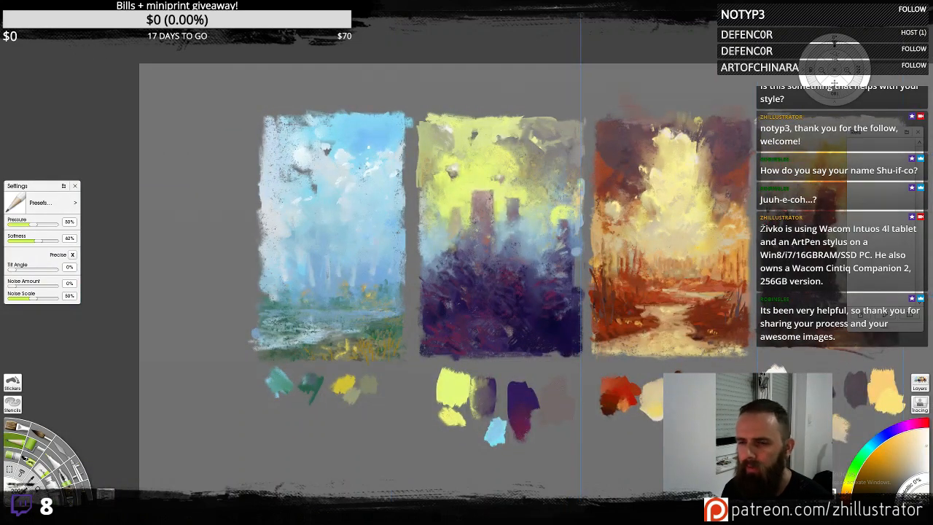
key("c")
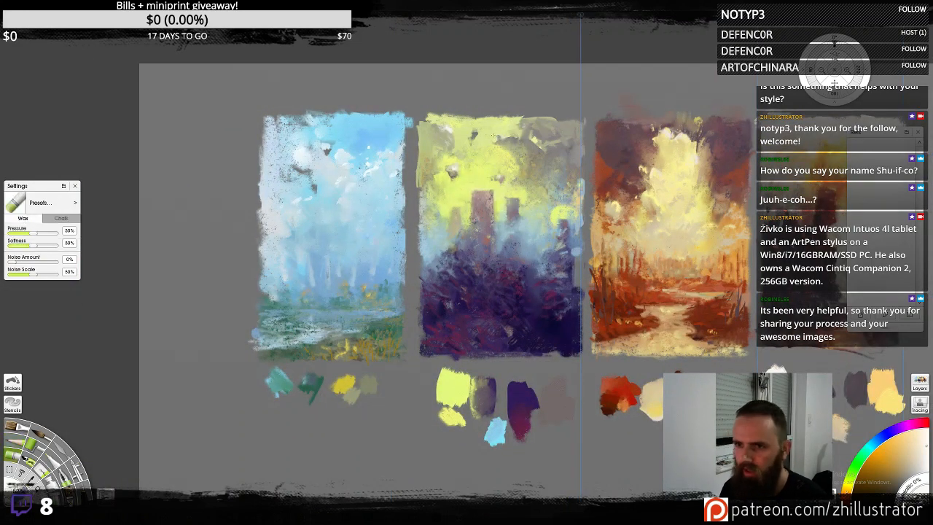
left_click(481, 134, "alt")
left_click_drag(478, 134, 472, 135)
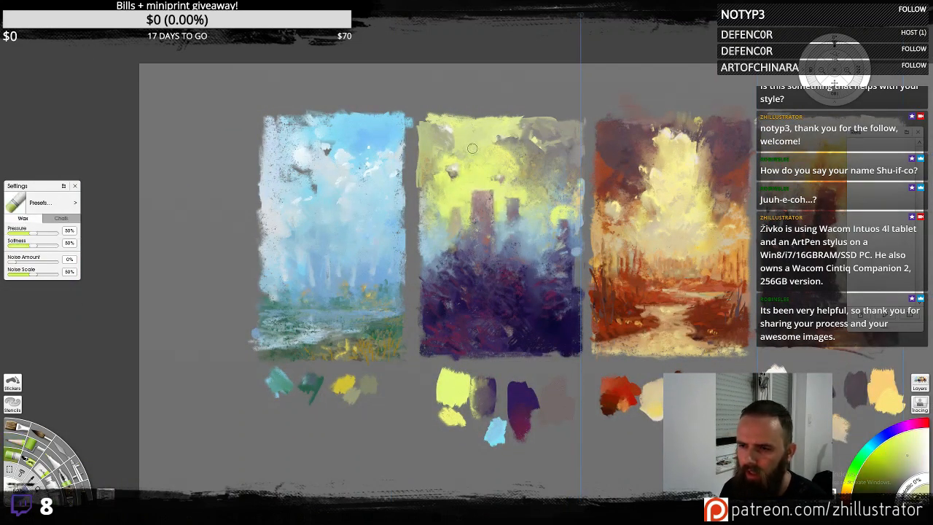
left_click(569, 275, "alt")
mouse_move(575, 278)
left_mouse_down()
mouse_move(576, 255)
mouse_move(575, 292)
left_mouse_up()
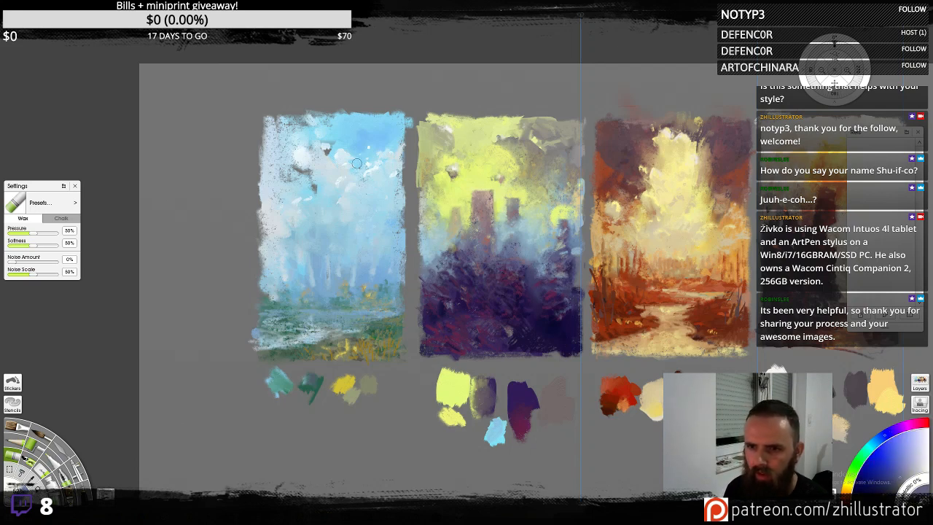
- Cover the gray gaps in the first painting's sky with the pencil, using light blues sampled from the surrounding clouds and sky
key("p")
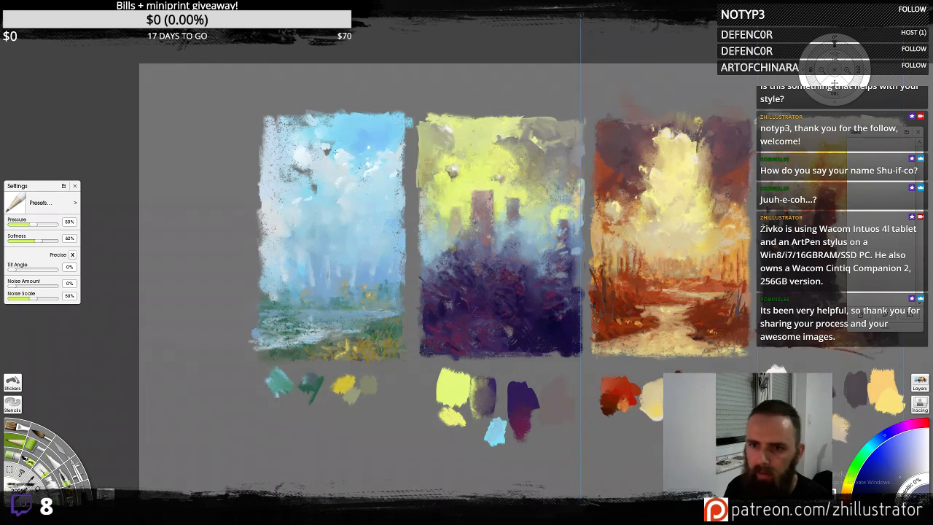
left_click(336, 152, "alt")
left_click_drag(331, 150, 328, 147)
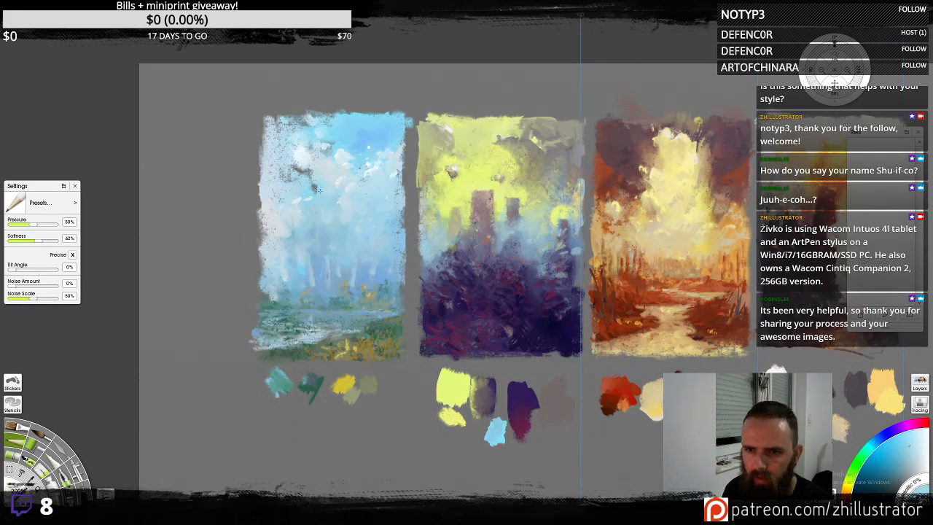
left_click(289, 207, "alt")
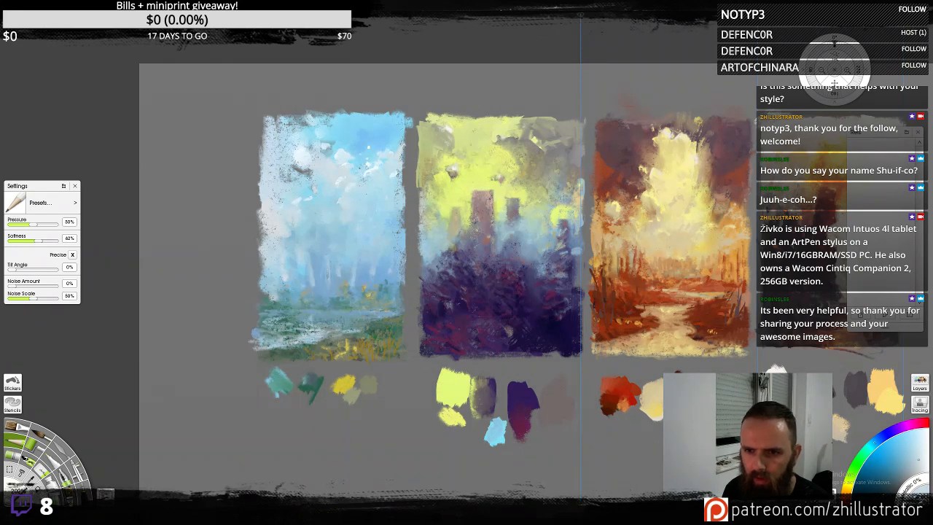
left_click_drag(299, 171, 295, 165)
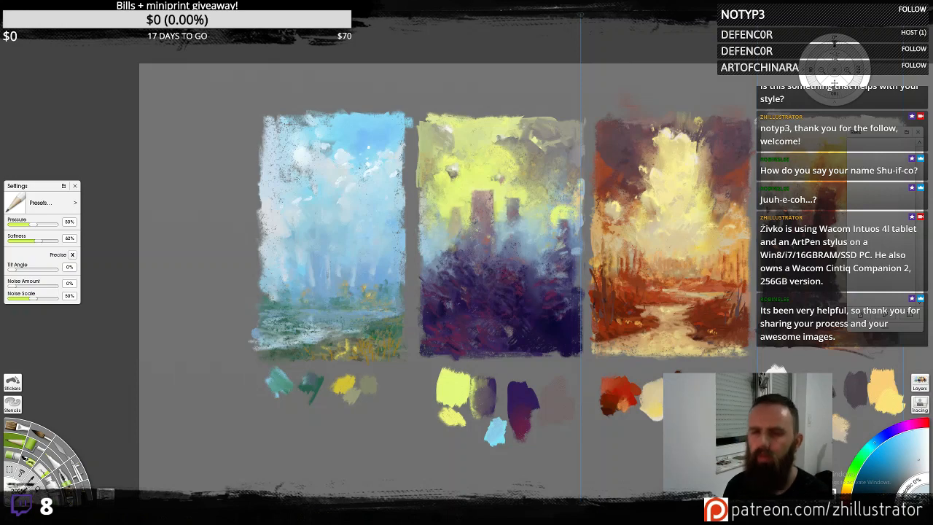
left_click(328, 143, "alt")
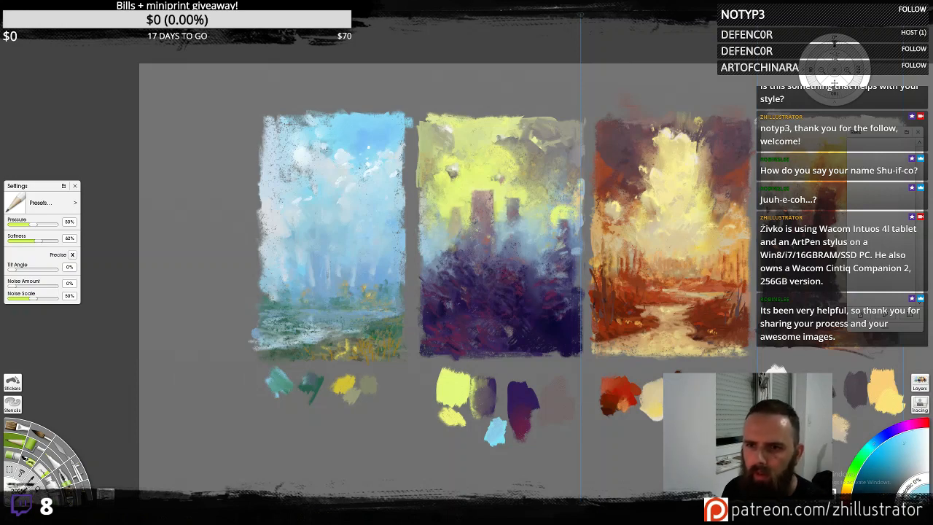
mouse_move(307, 124)
left_mouse_down()
mouse_move(290, 117)
mouse_move(328, 123)
left_mouse_up()
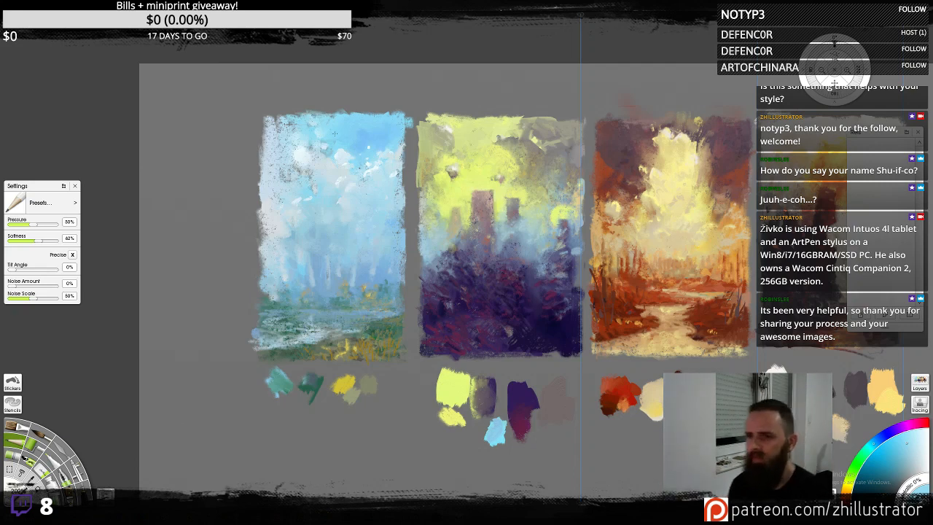
- Sample the pale tone in the upper corner of the fourth painting, and the blue near the edge of the first painting's sky
left_click_drag(466, 255, 305, 241)
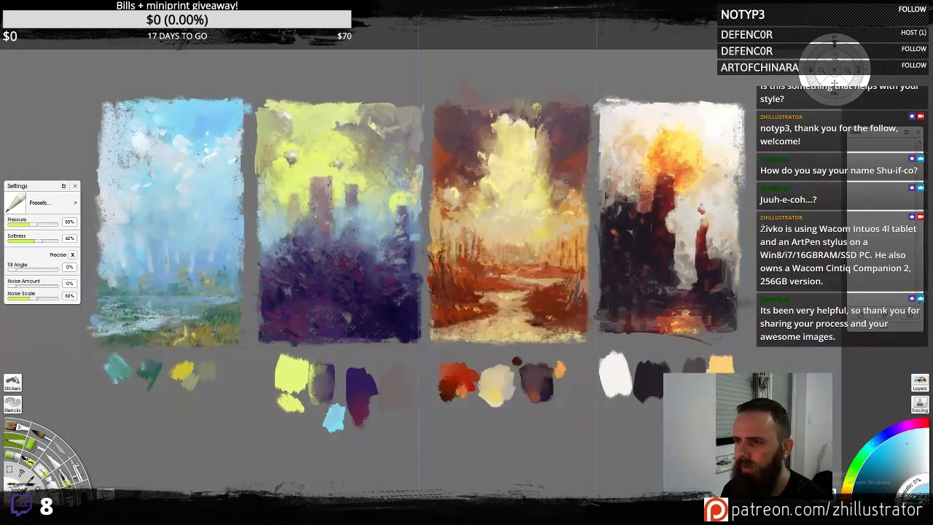
left_click(613, 113, "alt")
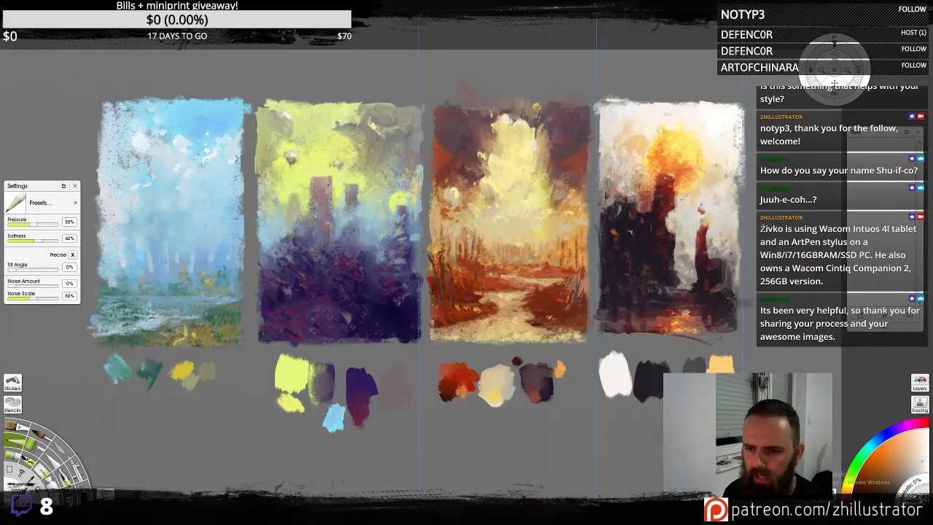
left_click_drag(378, 268, 412, 270)
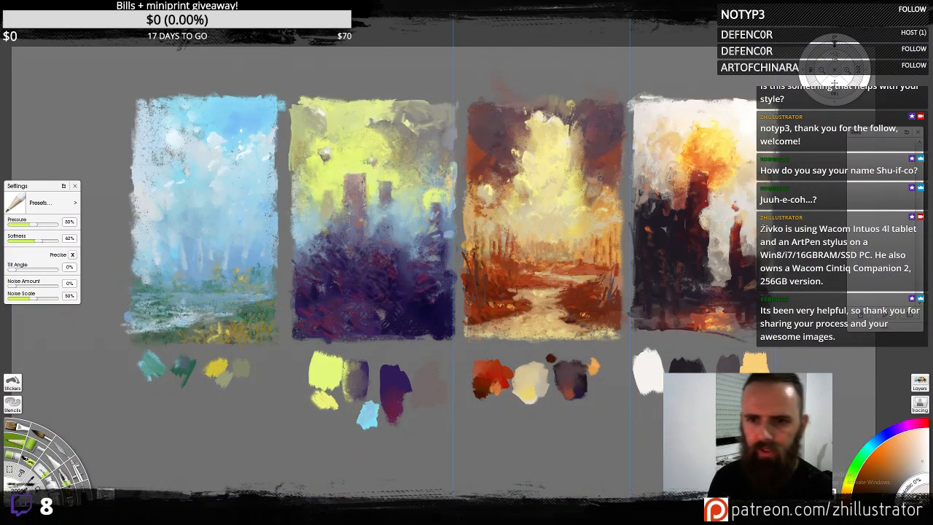
left_click_drag(397, 270, 472, 268)
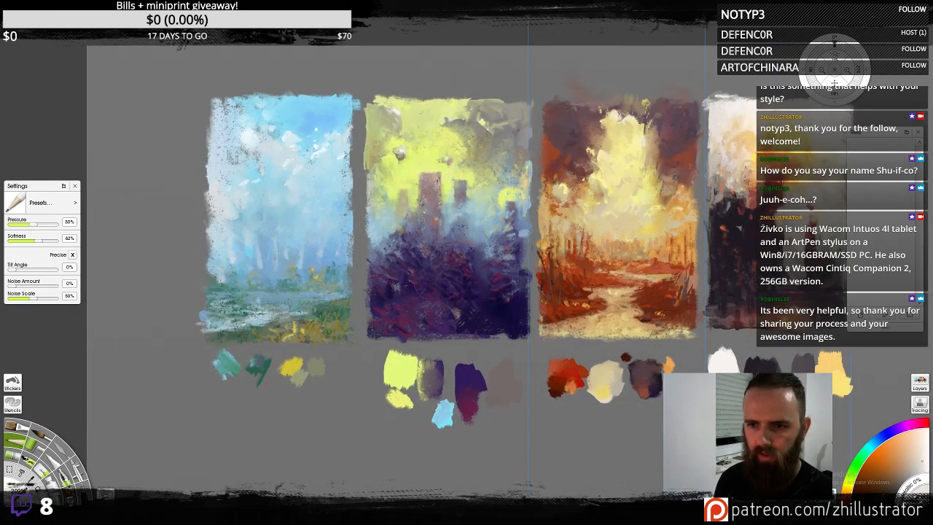
left_click(342, 172, "alt")
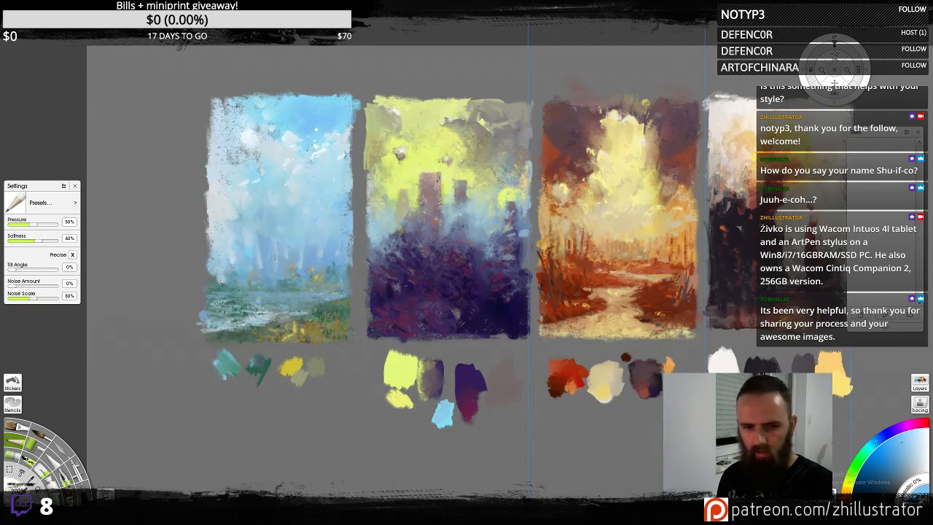
- Outline the third painting and its color swatches below with a polygon selection
left_click(10, 470)
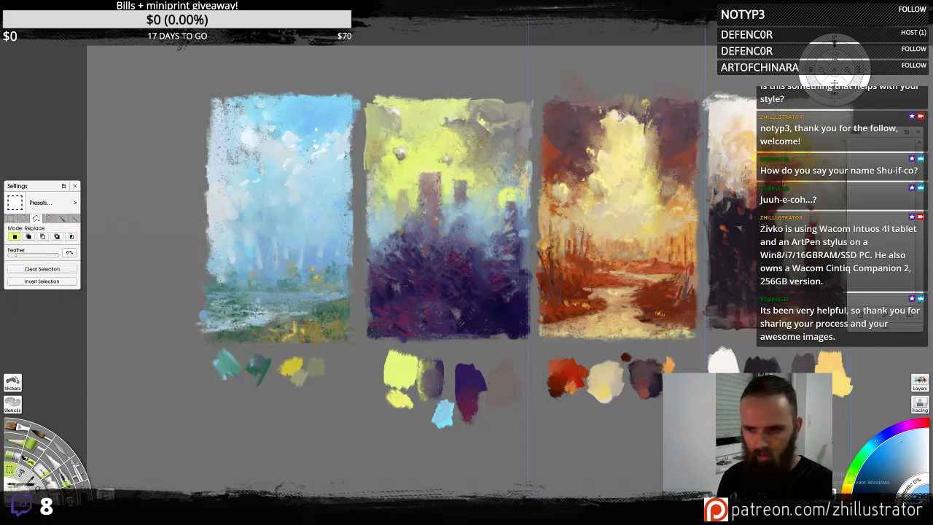
left_click(537, 83)
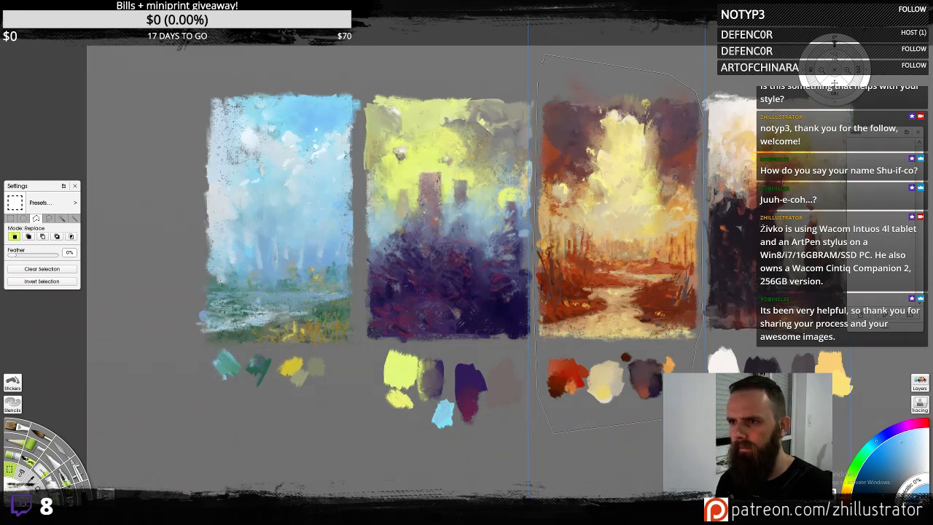
left_click(542, 56)
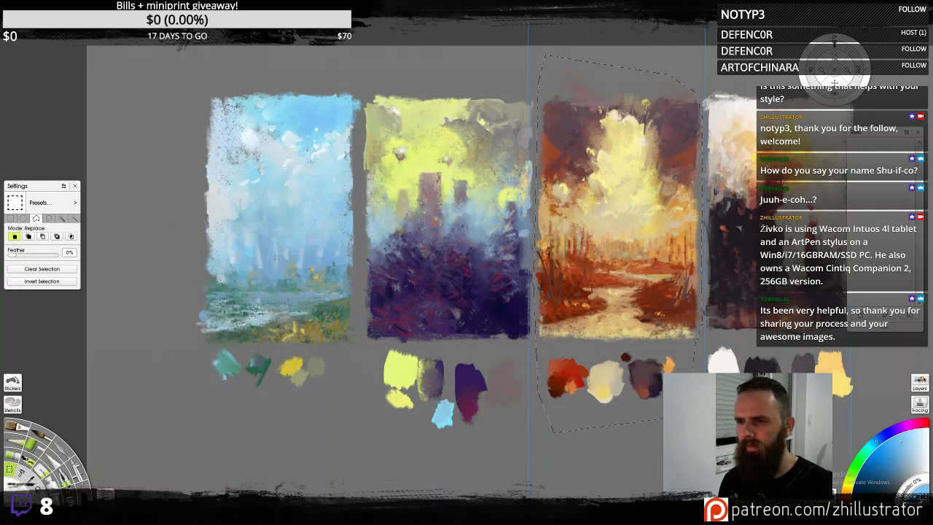
- Adjust the selected third painting's layer colors to brightness -6% and contrast 16%, and apply the change
left_click(29, 6)
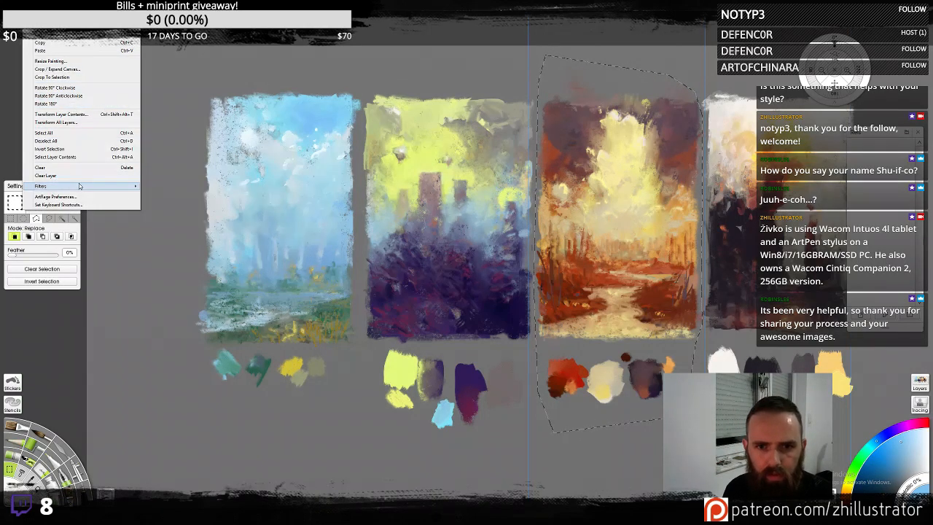
mouse_move(83, 186)
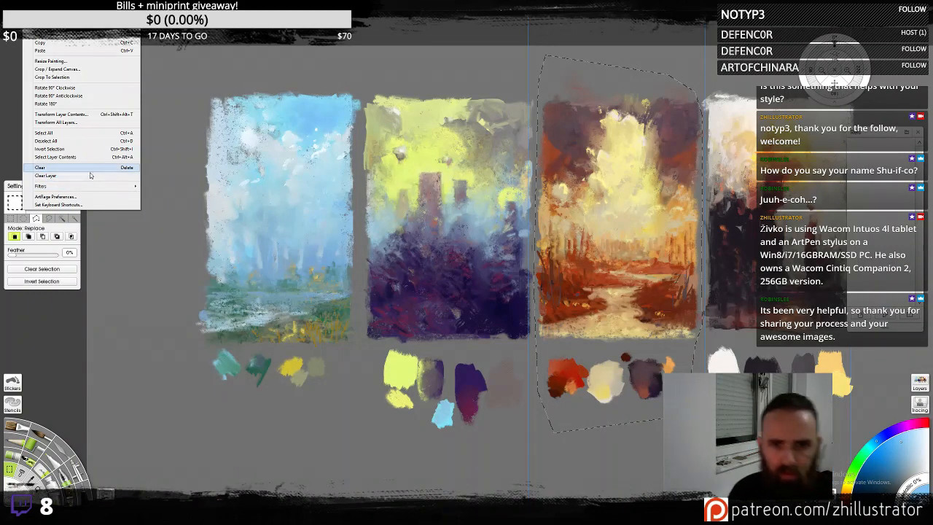
left_click(174, 195)
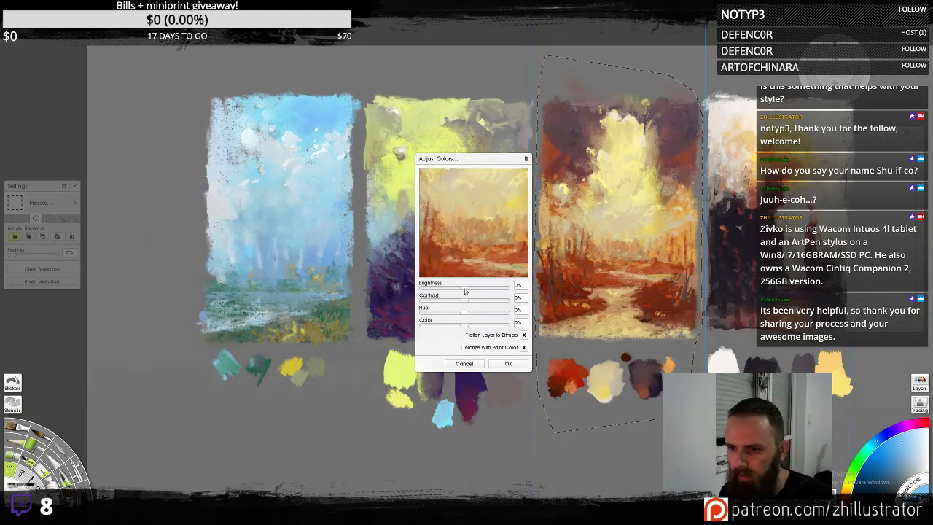
mouse_move(465, 287)
left_mouse_down()
mouse_move(468, 314)
mouse_move(500, 315)
mouse_move(453, 319)
mouse_move(468, 314)
left_mouse_up()
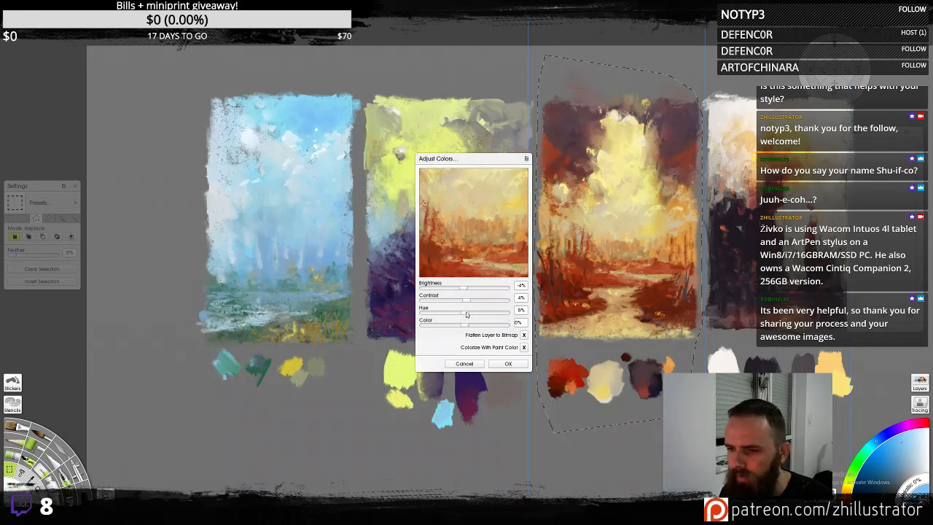
left_click_drag(468, 315, 471, 302)
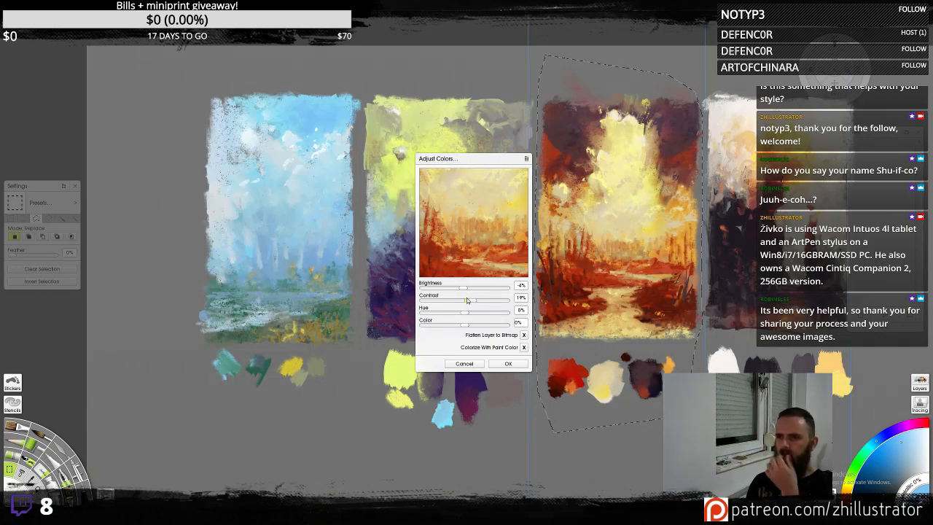
left_click_drag(472, 301, 462, 291)
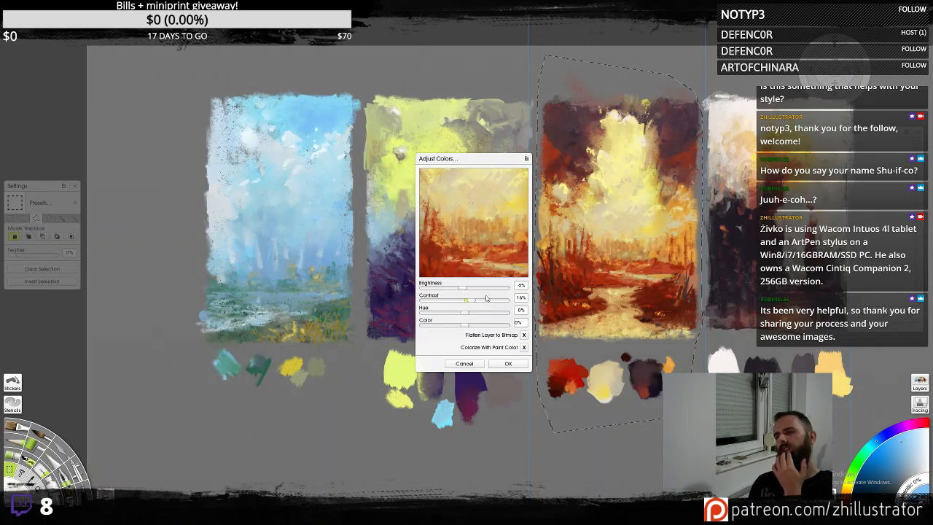
left_click(507, 363)
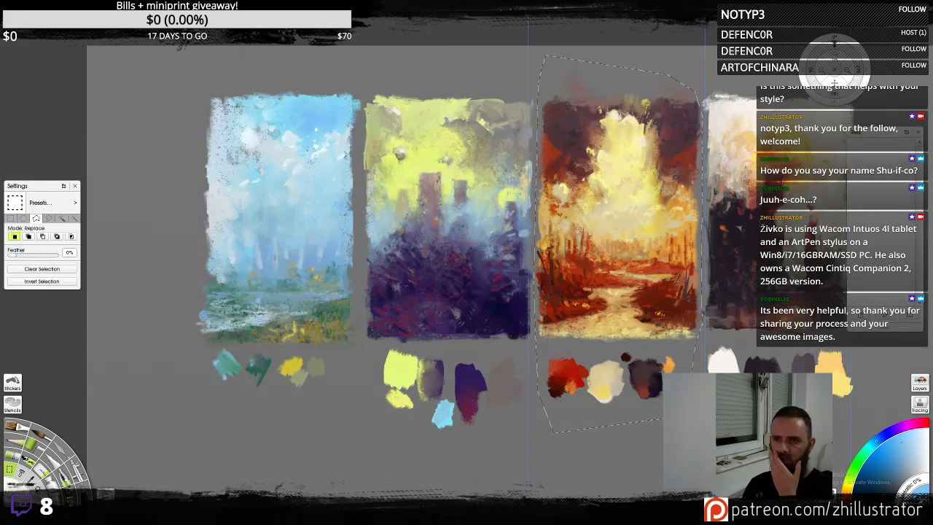
- Replace the selection with a polygon outline around the second painting and its swatches
left_click(364, 115)
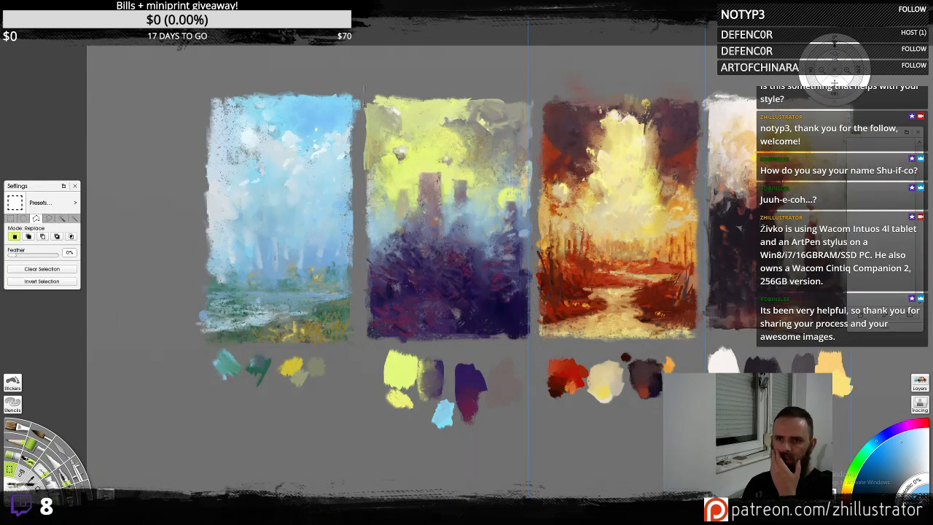
left_click_drag(362, 118, 363, 370)
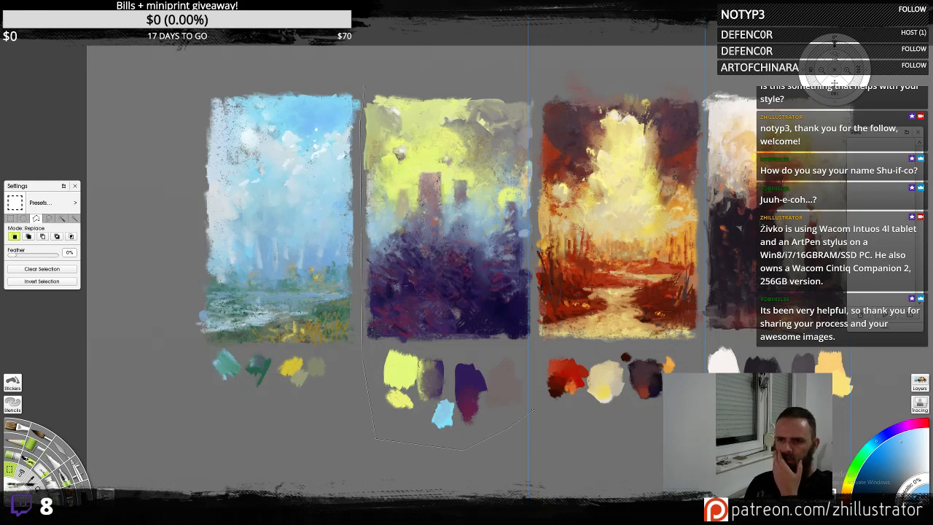
left_click_drag(533, 411, 532, 325)
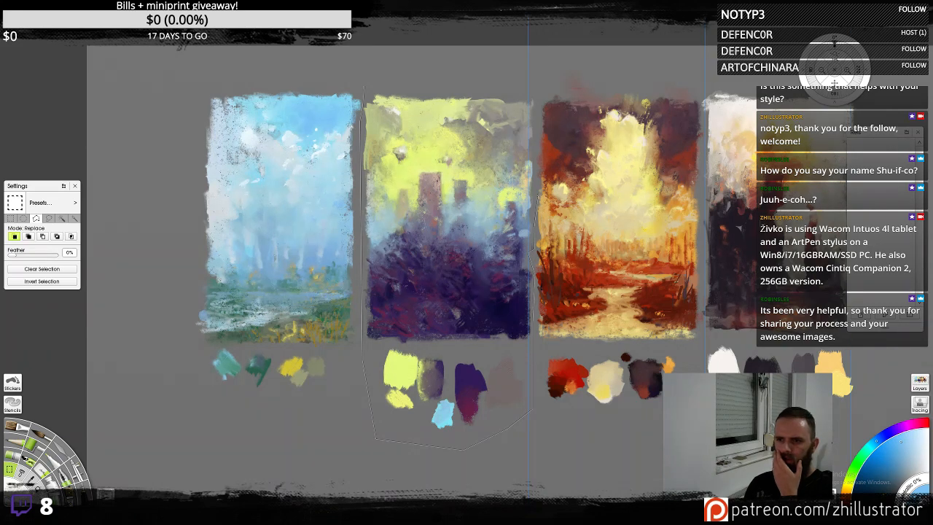
left_click_drag(532, 85, 362, 87)
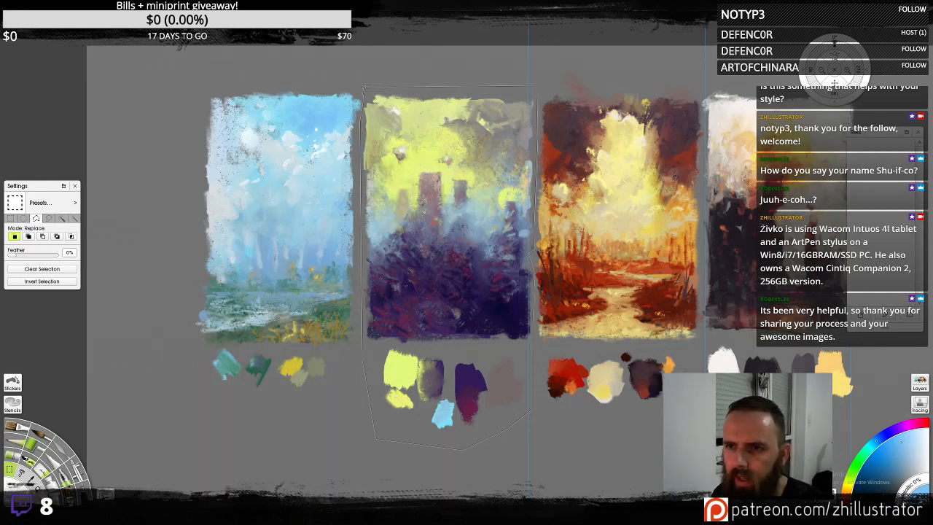
left_click(364, 89)
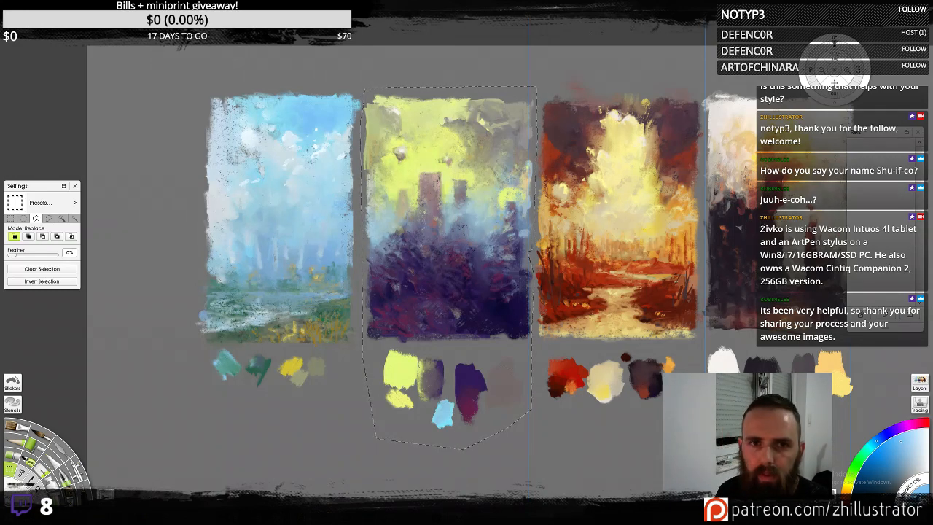
left_click(30, 7)
mouse_move(73, 185)
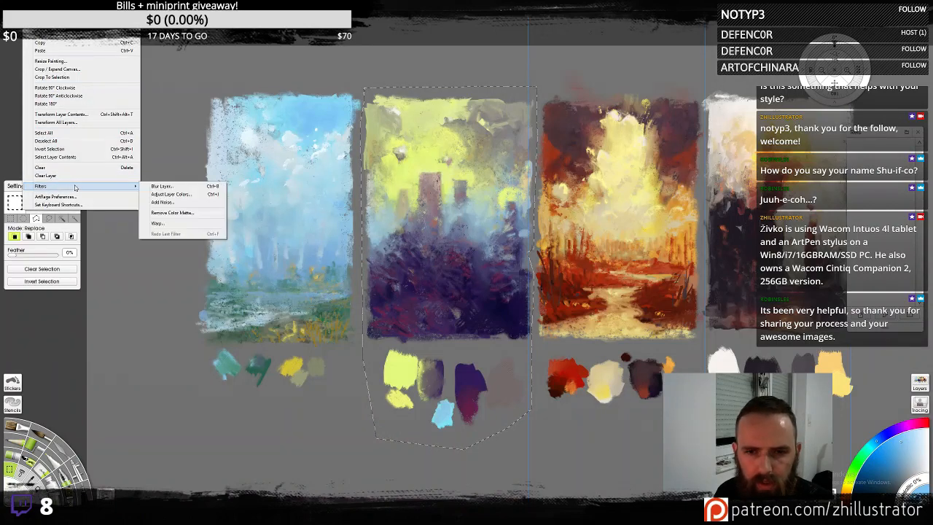
left_click(171, 205)
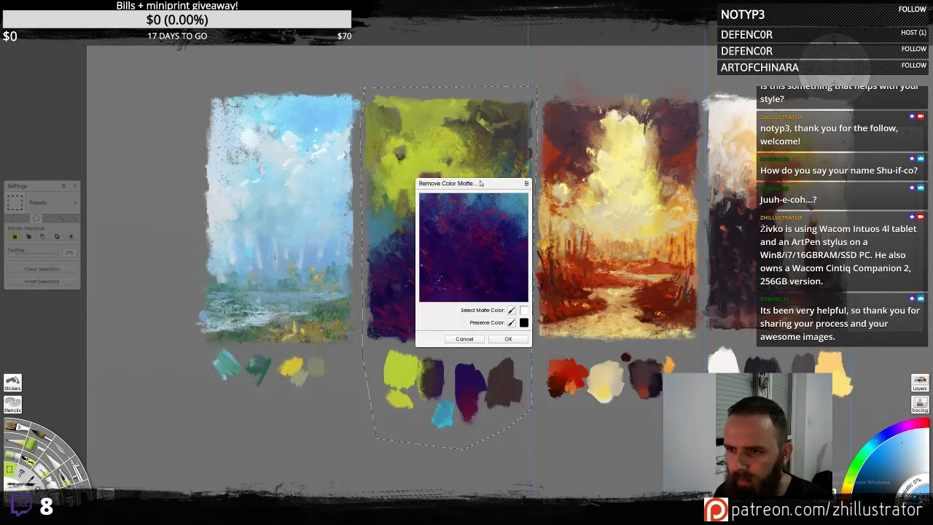
left_click(480, 339)
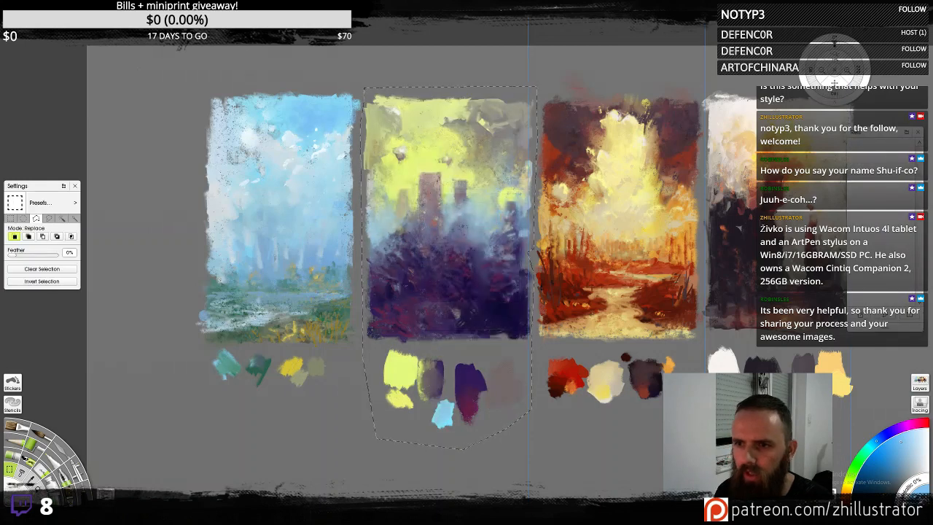
- Adjust the second painting's layer colors to hue -3% and contrast 14%, apply the change, and clear the selection
left_click(30, 8)
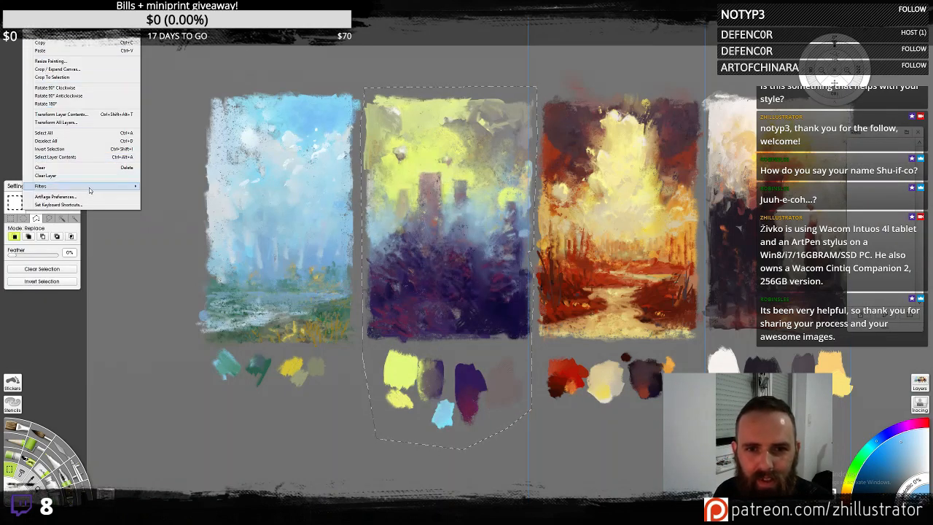
mouse_move(92, 188)
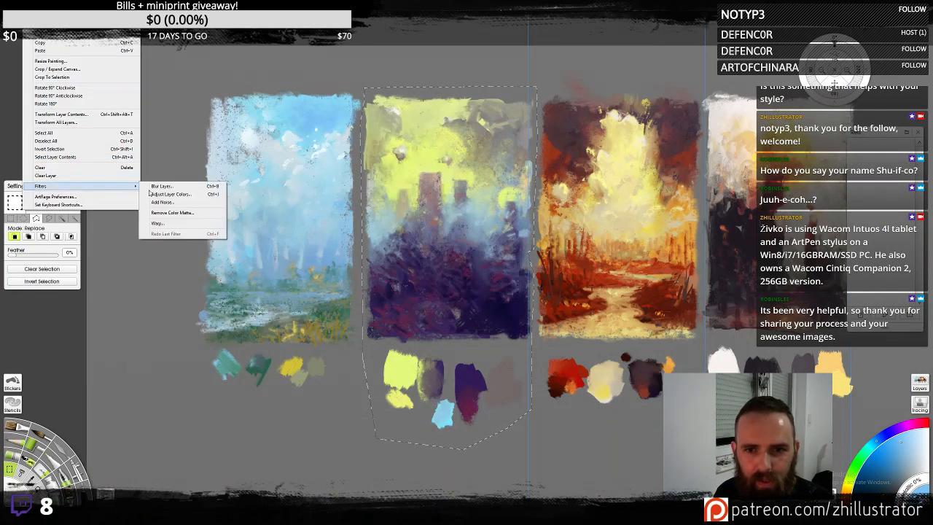
left_click(191, 195)
mouse_move(495, 164)
left_mouse_down()
mouse_move(535, 174)
mouse_move(649, 146)
left_mouse_up()
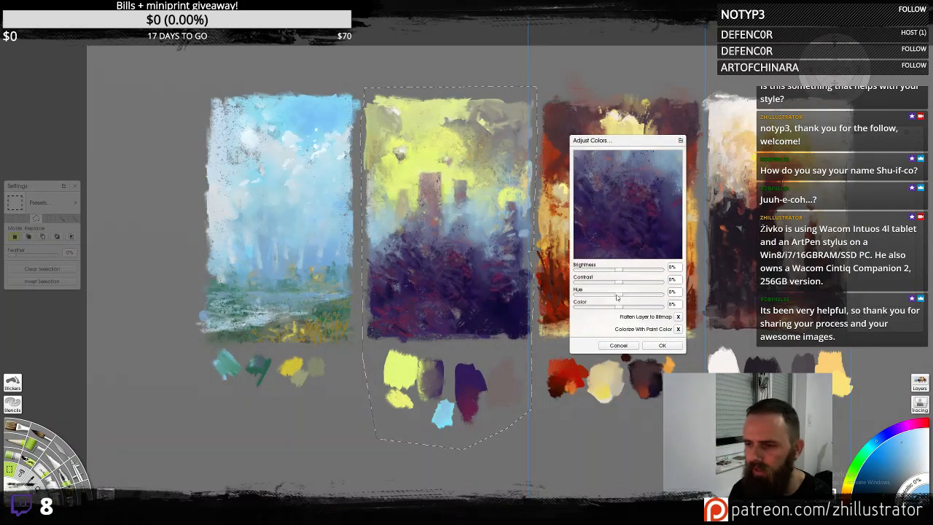
mouse_move(618, 296)
left_mouse_down()
mouse_move(630, 296)
mouse_move(618, 297)
left_mouse_up()
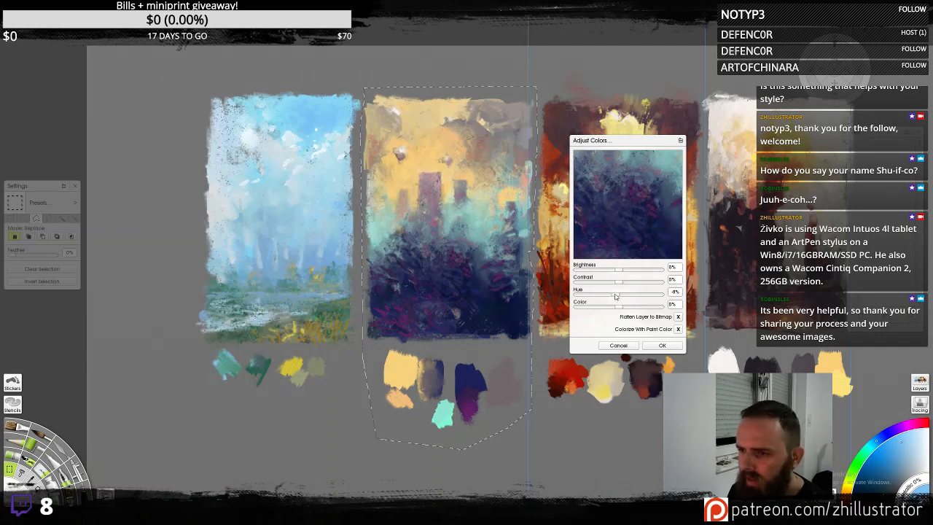
mouse_move(615, 296)
left_mouse_down()
mouse_move(588, 297)
mouse_move(617, 297)
left_mouse_up()
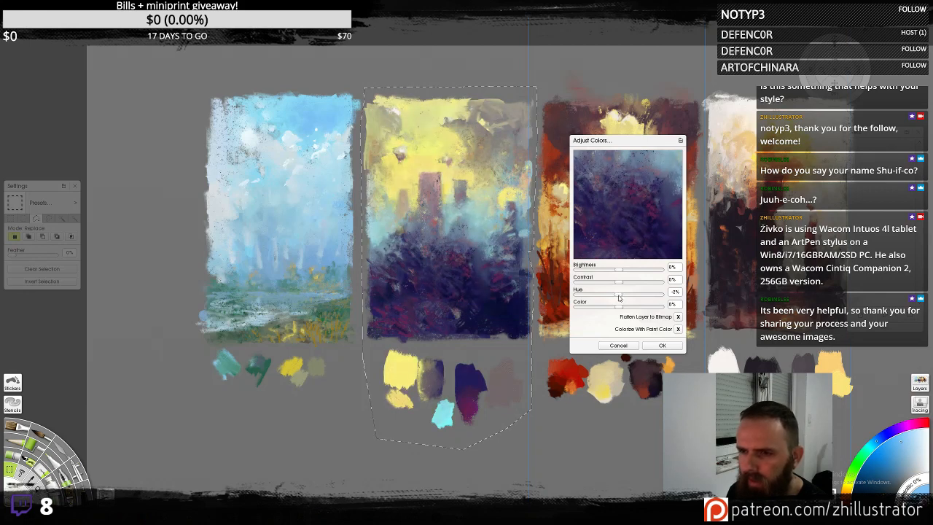
left_click_drag(618, 296, 620, 297)
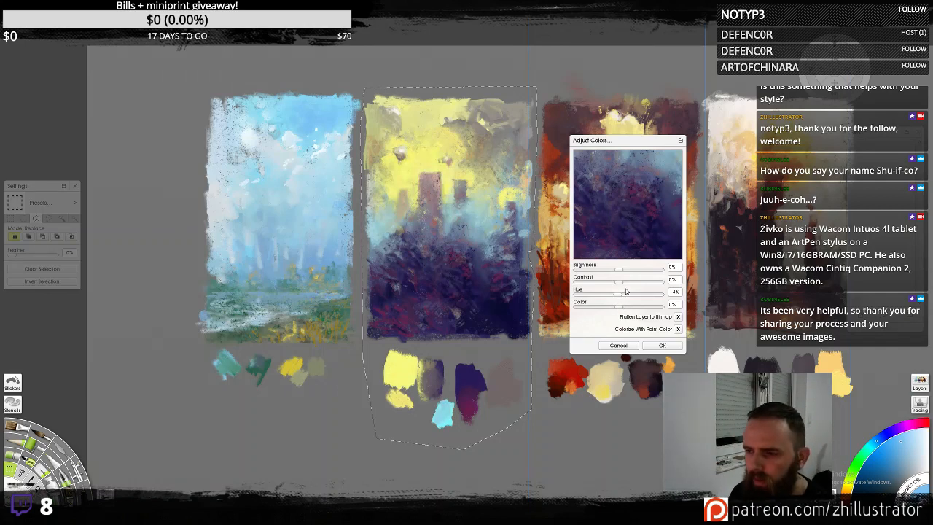
mouse_move(620, 285)
left_mouse_down()
mouse_move(622, 275)
mouse_move(636, 283)
mouse_move(625, 284)
left_mouse_up()
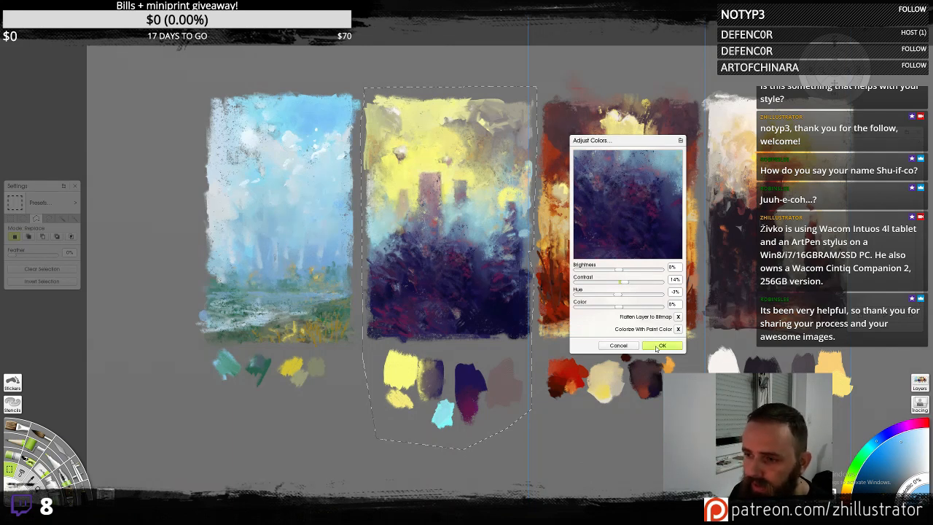
left_click(656, 349)
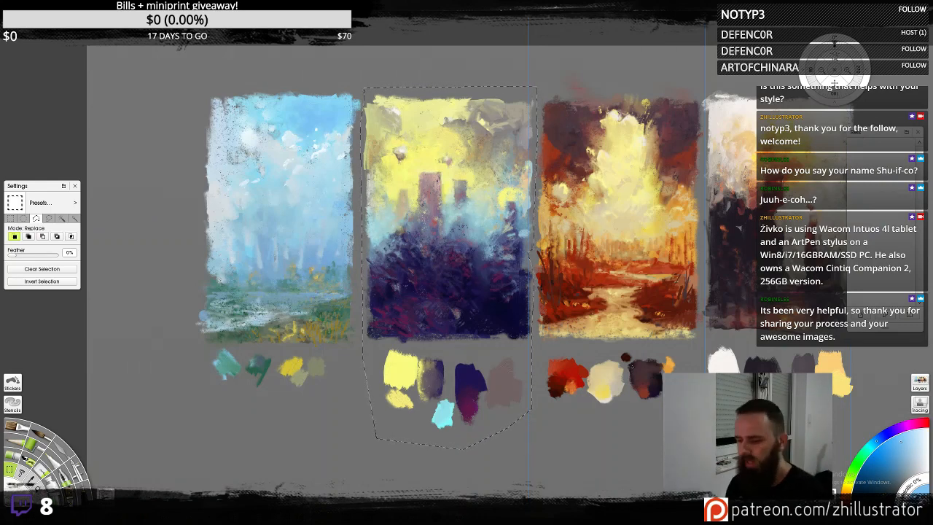
key("ctrl+d")
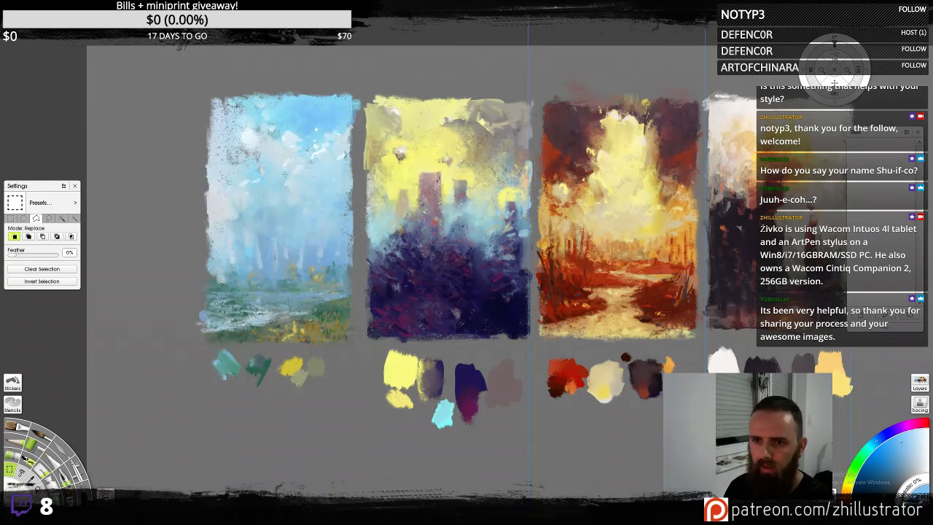
- Outline the first painting and its green and yellow swatches with a polygon selection
mouse_move(190, 91)
left_mouse_down()
mouse_move(183, 335)
mouse_move(200, 410)
left_mouse_up()
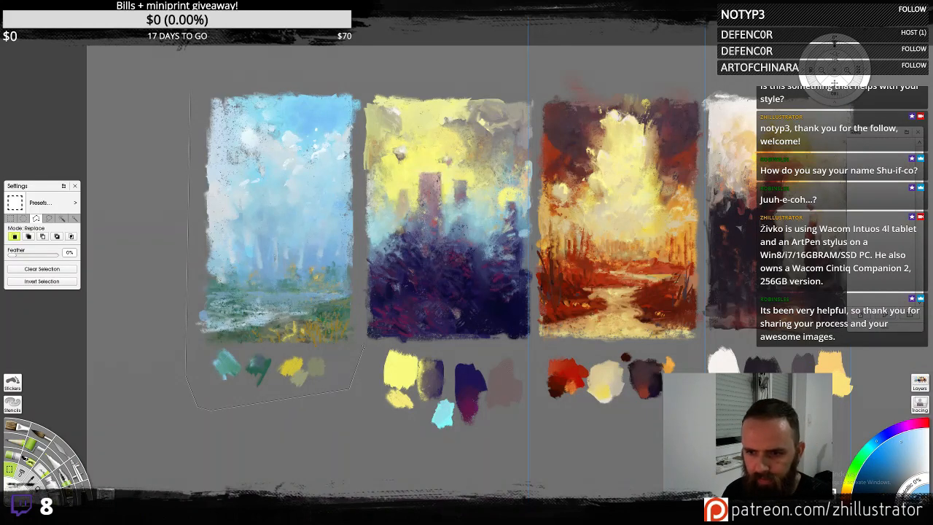
mouse_move(363, 344)
left_mouse_down()
mouse_move(352, 234)
mouse_move(361, 116)
left_mouse_up()
left_click_drag(366, 81, 191, 88)
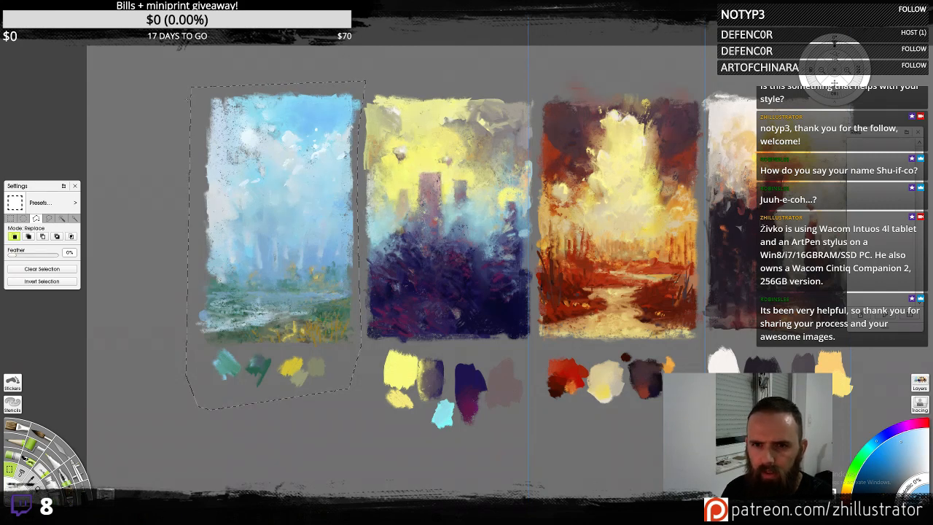
- Adjust the first painting's layer colors to brightness -4%, contrast 9% and hue 1%, and apply the change
left_click(31, 6)
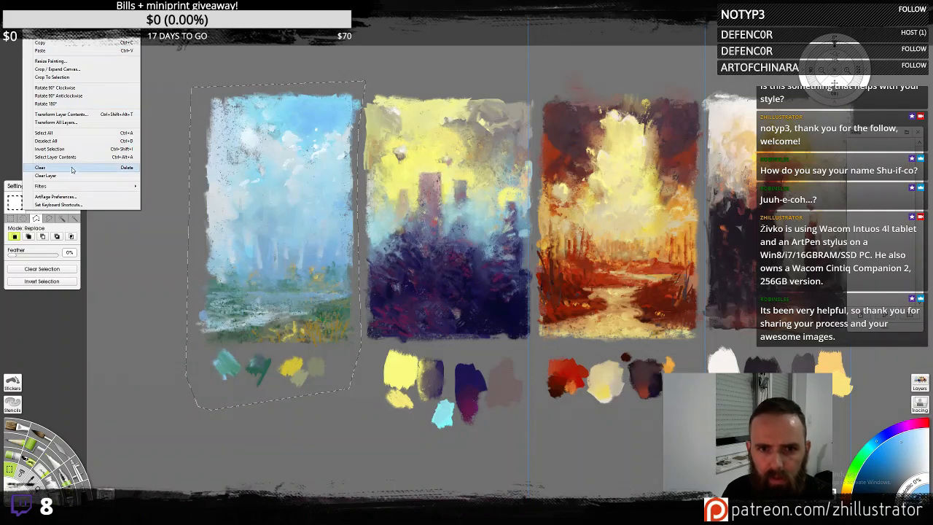
mouse_move(89, 189)
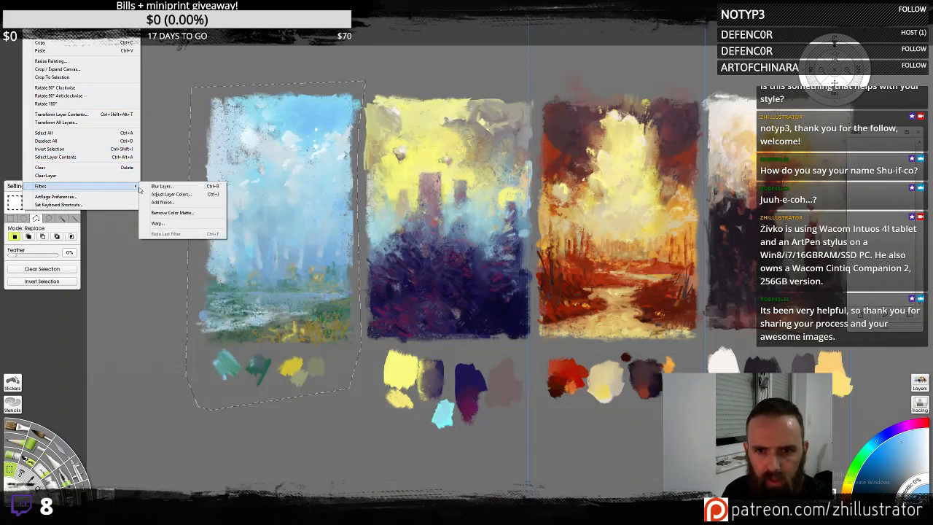
left_click(185, 195)
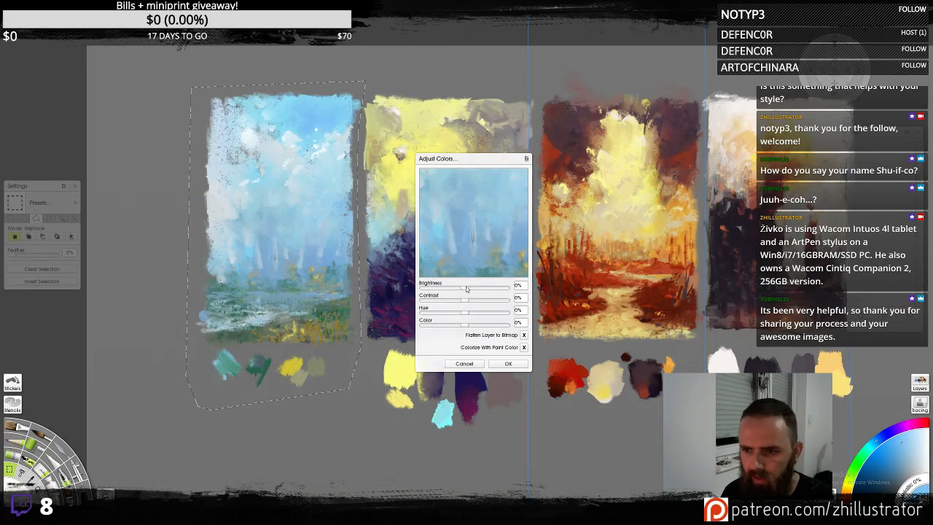
left_click_drag(467, 315, 468, 315)
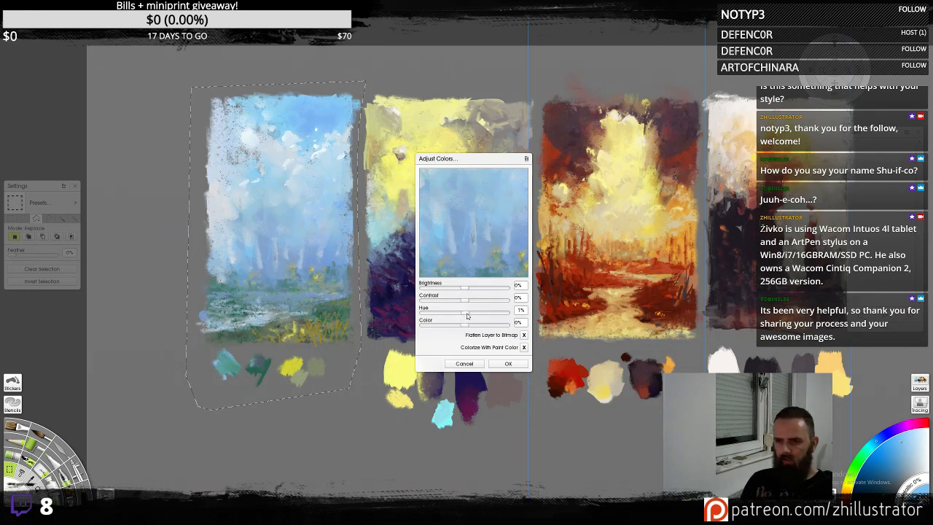
left_click_drag(467, 315, 462, 292)
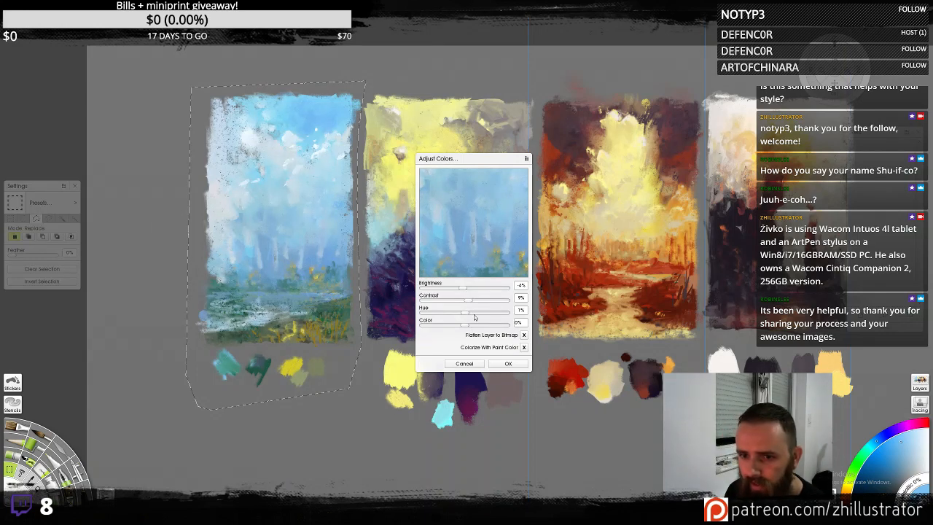
left_click(504, 363)
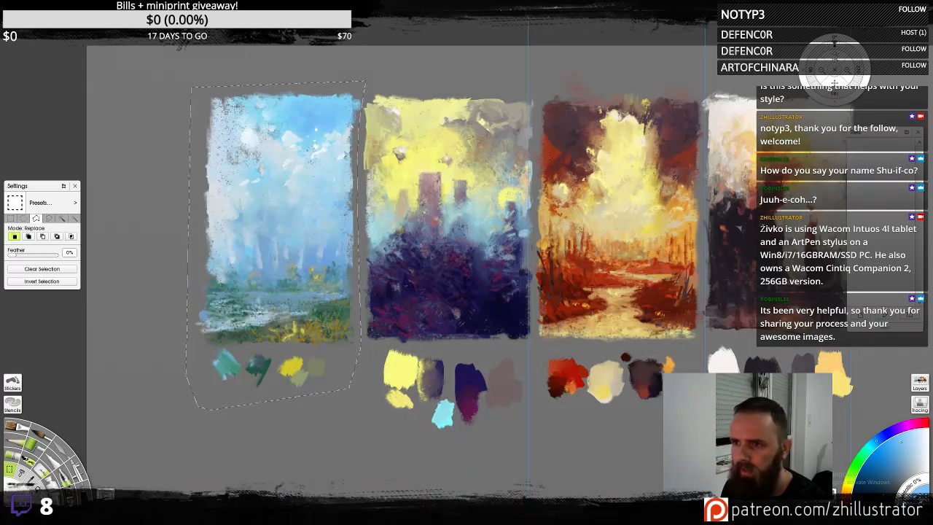
- Clear the selection and retouch the third painting's central glowing cloud and its edges with the pencil, using yellow tones sampled from the painting
left_click(566, 125)
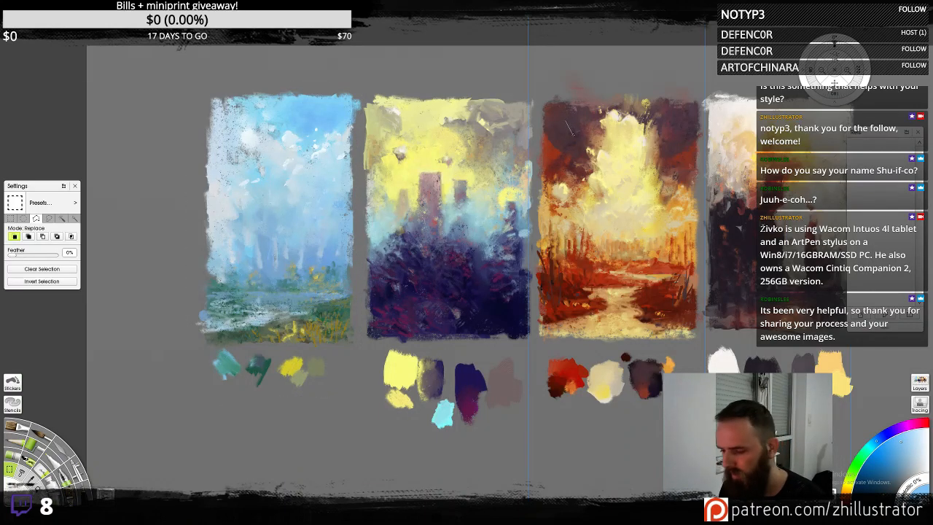
key("c")
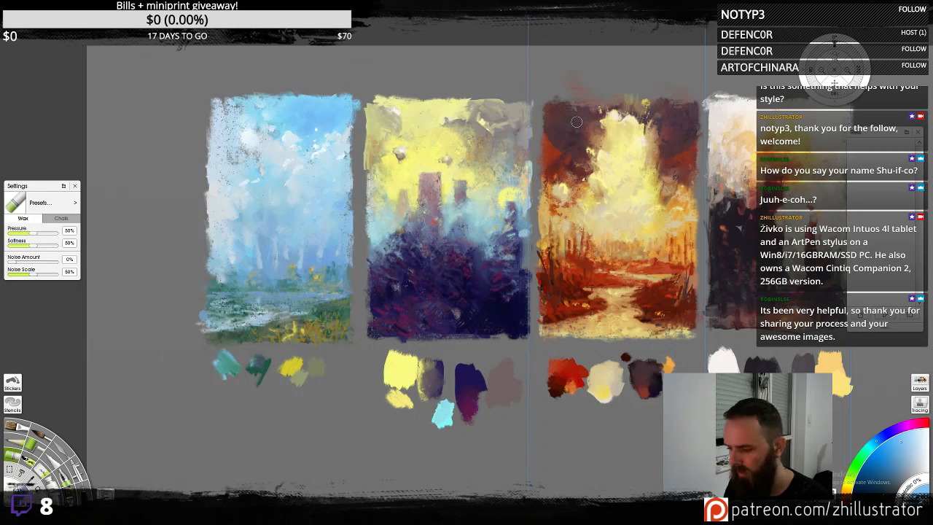
key("p")
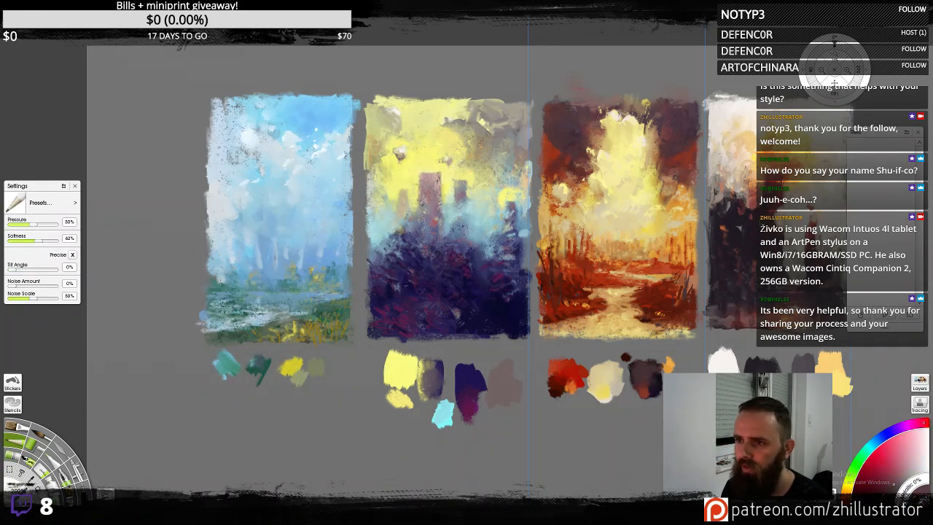
left_click_drag(532, 251, 420, 242)
scroll(467, 254, "up", 1)
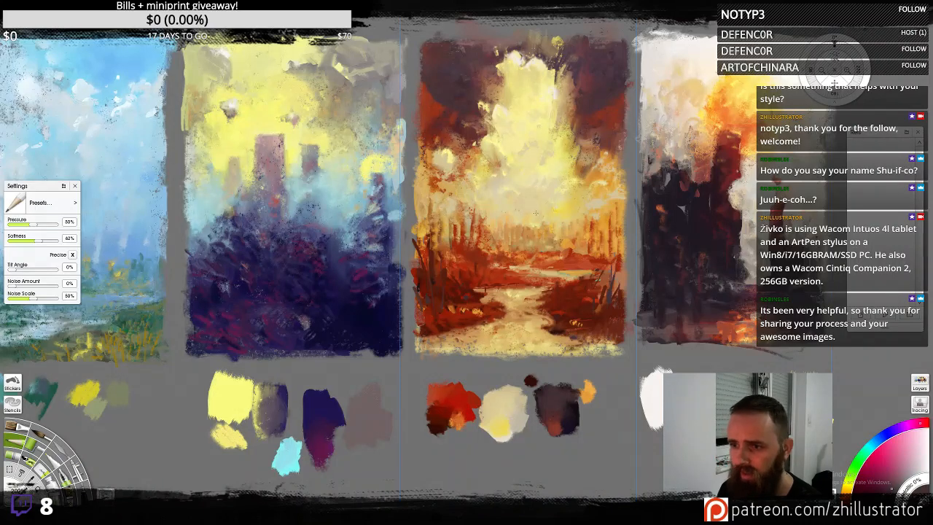
left_click(533, 225, "alt")
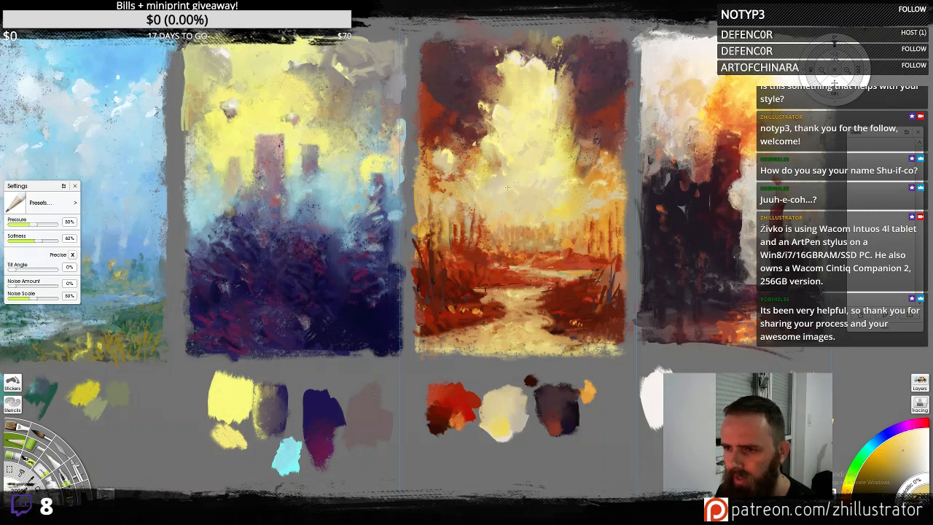
left_click(495, 191, "alt")
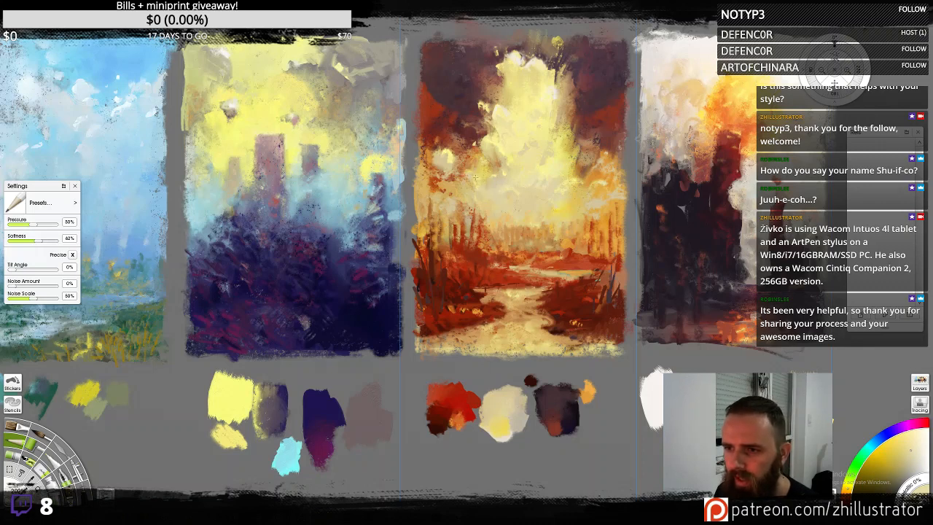
left_click(462, 175, "alt")
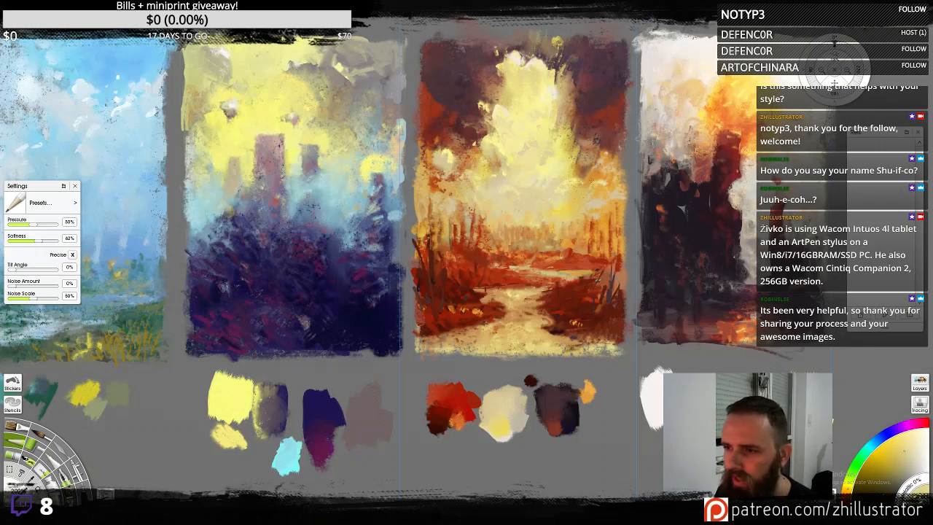
left_click(530, 148, "alt")
left_click(527, 130, "alt")
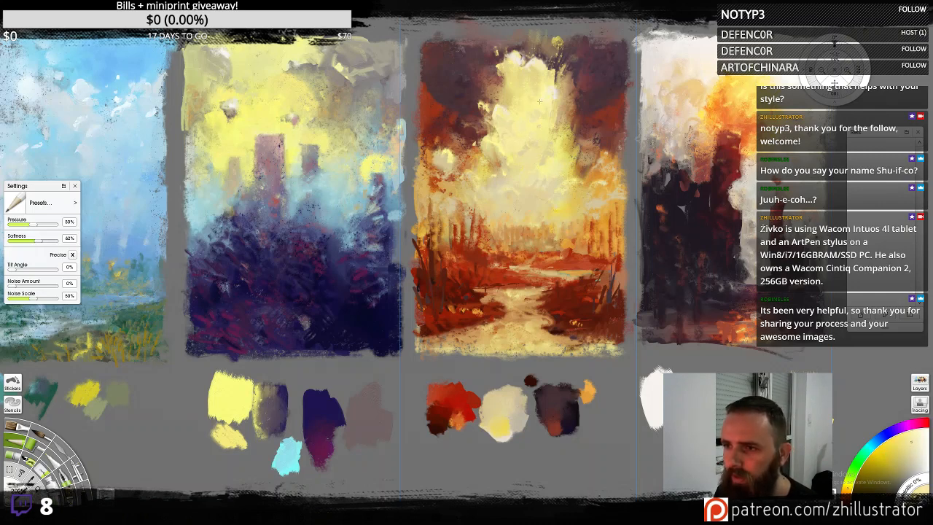
left_click(530, 63, "alt")
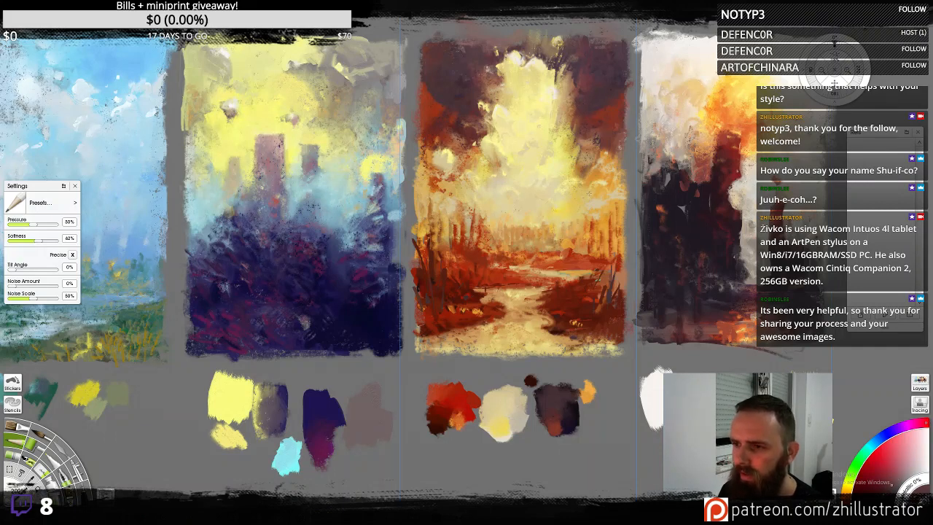
- Retouch the third painting's orange haze beside the cloud and its lower ground edge with pencil colors sampled nearby
left_click(583, 174, "alt")
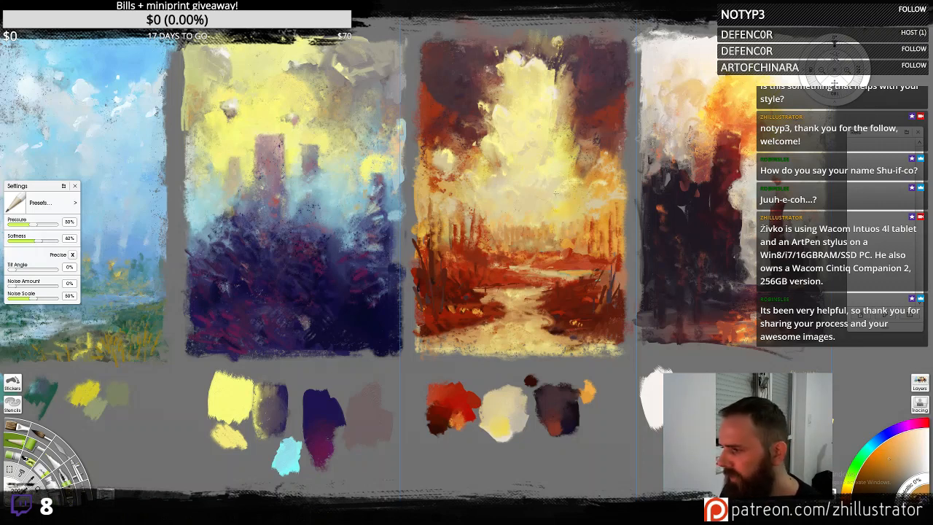
left_click(563, 184, "alt")
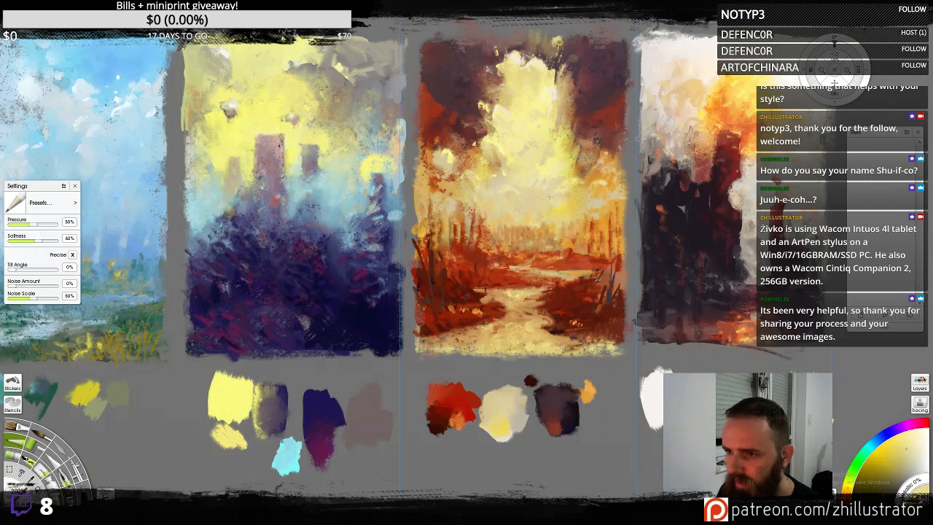
left_click(597, 198, "alt")
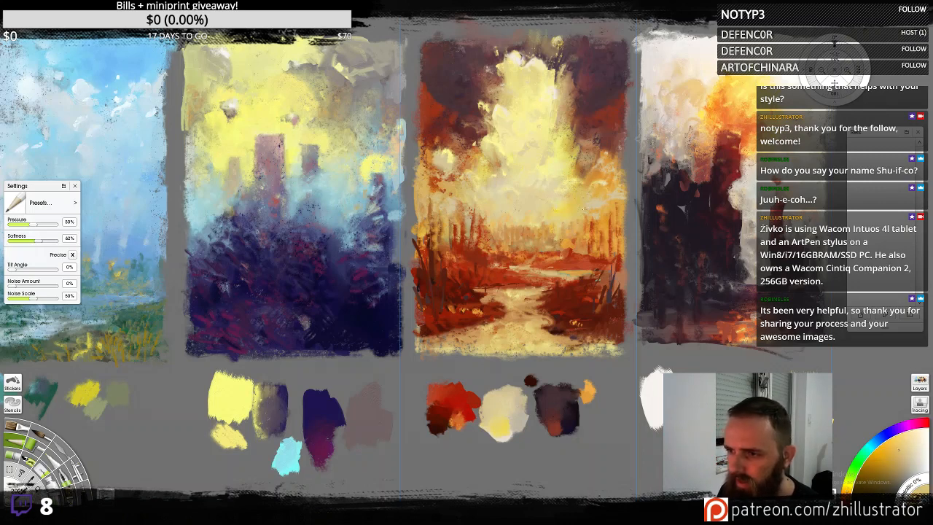
left_click(431, 341, "alt")
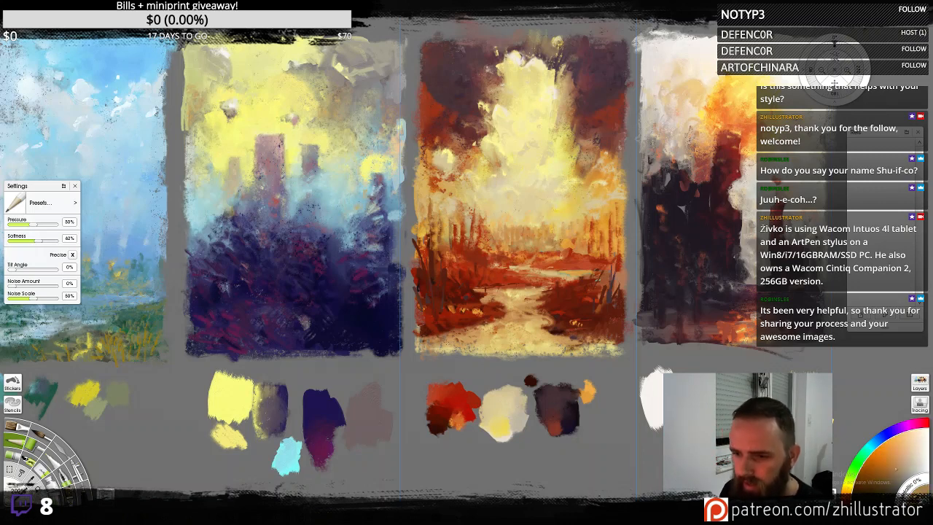
left_click(419, 343, "alt")
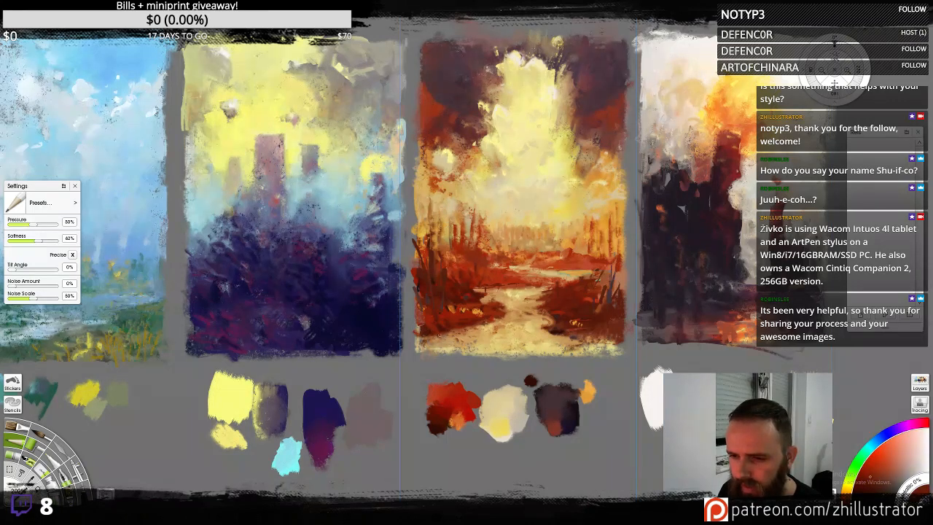
left_click(550, 333, "alt")
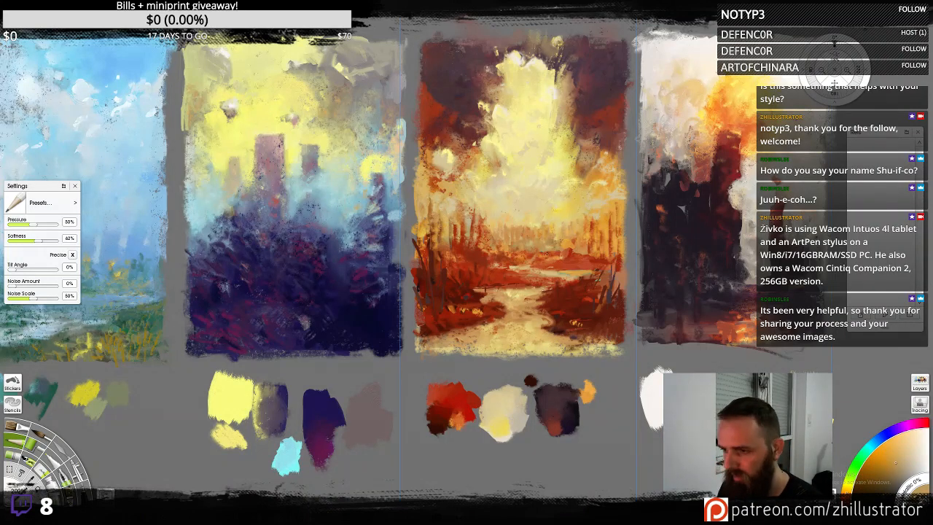
- Save the canvas as an ArtRage painting named "Doodles 06 17" in the 2018 06 folder
key("ctrl+s")
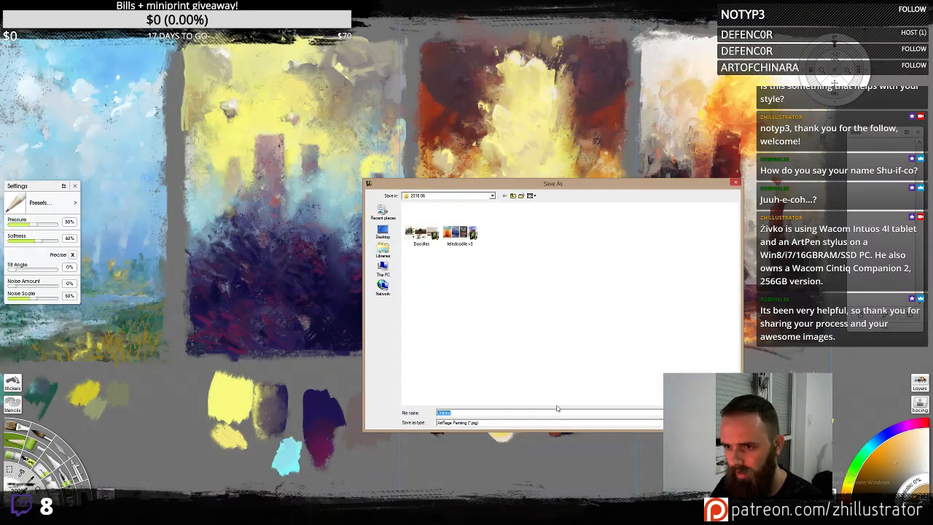
type("Dood")
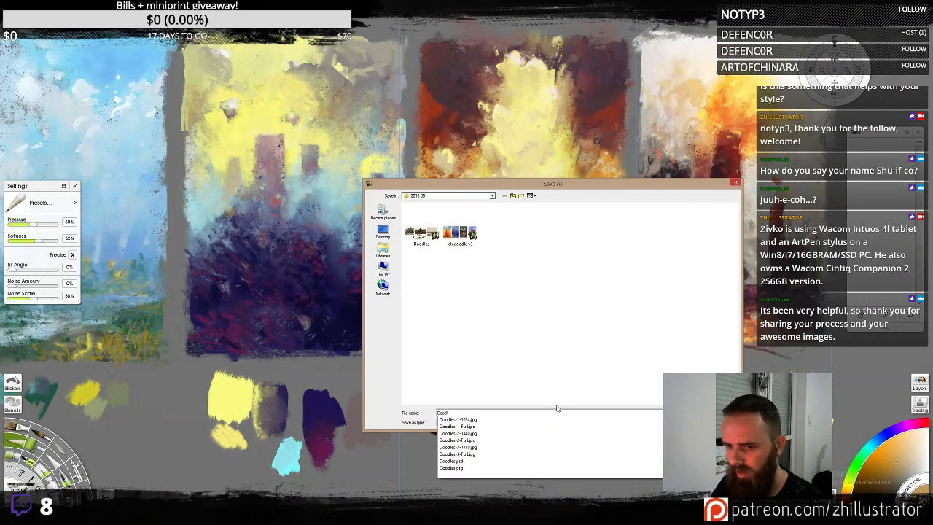
type("les 06 17")
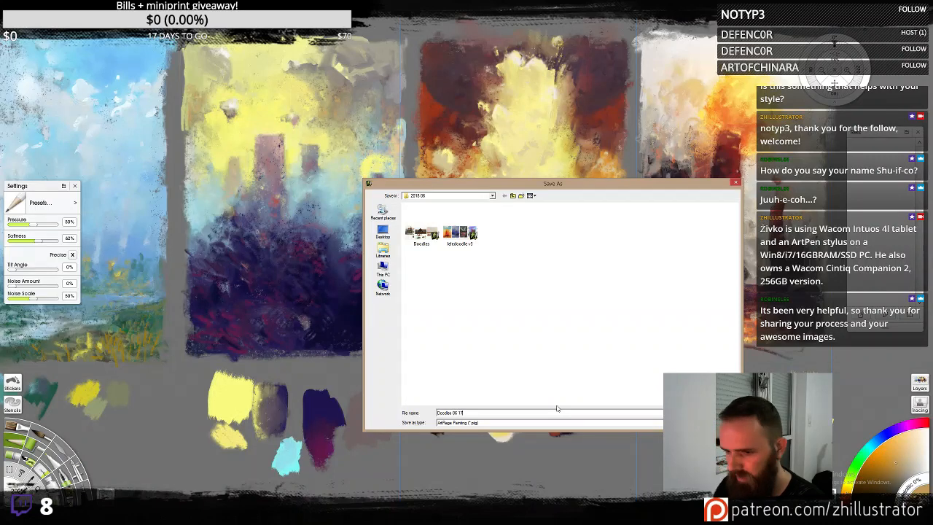
key("Return")
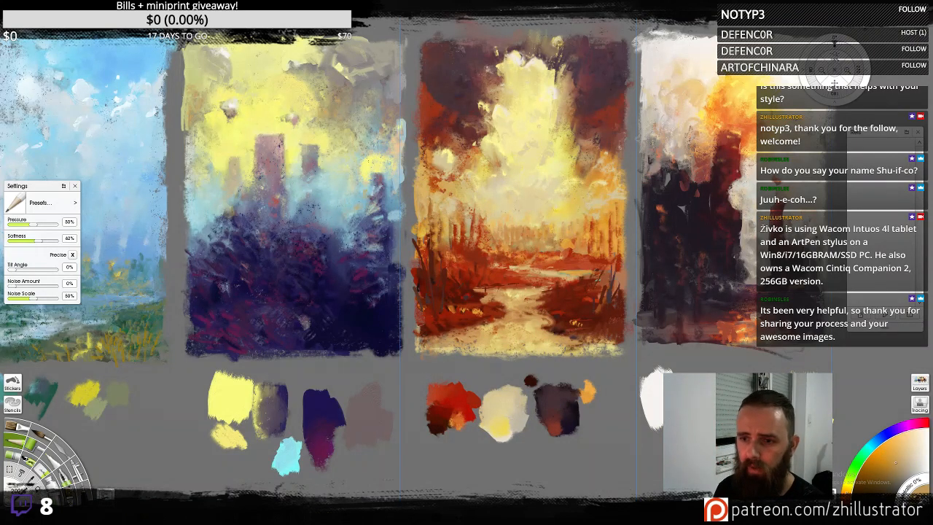
- Retouch the second painting's side edges around the blue mist and dark foliage with pencil colors sampled from those areas
mouse_move(354, 204)
left_mouse_down()
mouse_move(519, 202)
mouse_move(511, 204)
left_mouse_up()
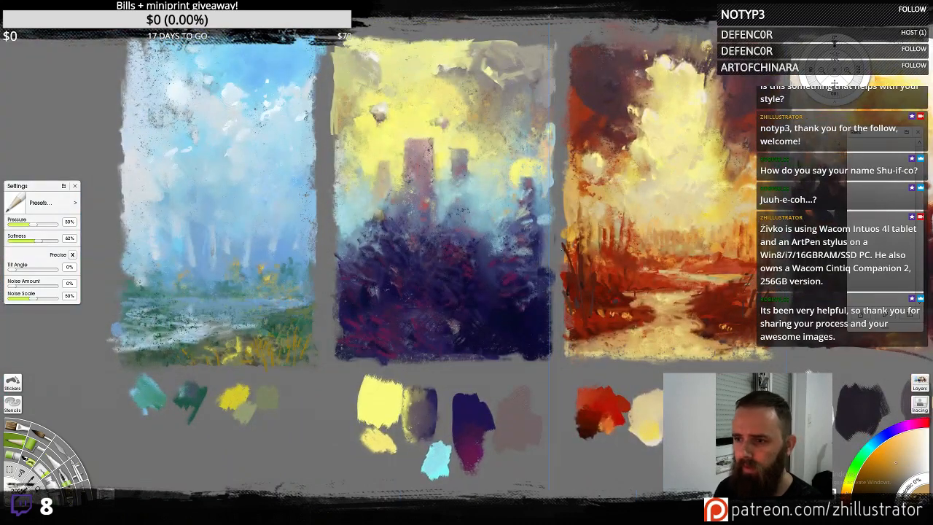
left_click(541, 219, "alt")
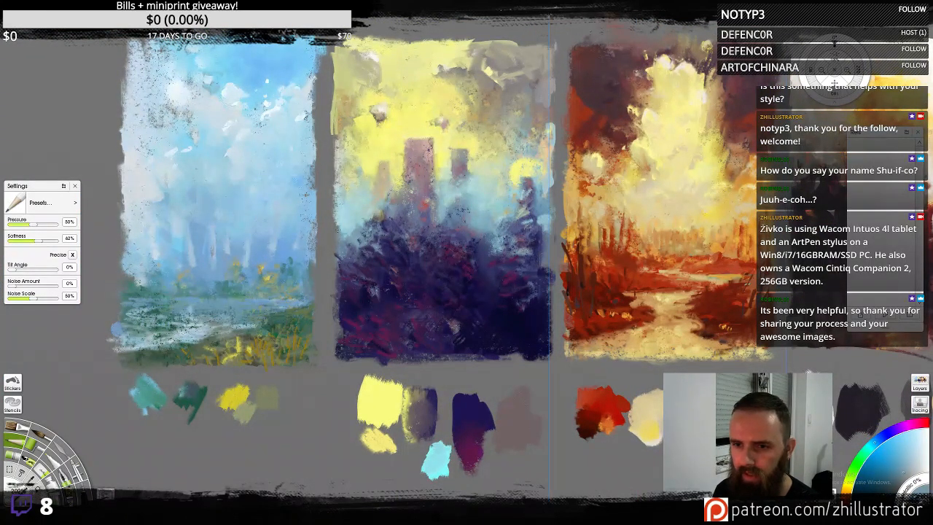
left_click(339, 230, "alt")
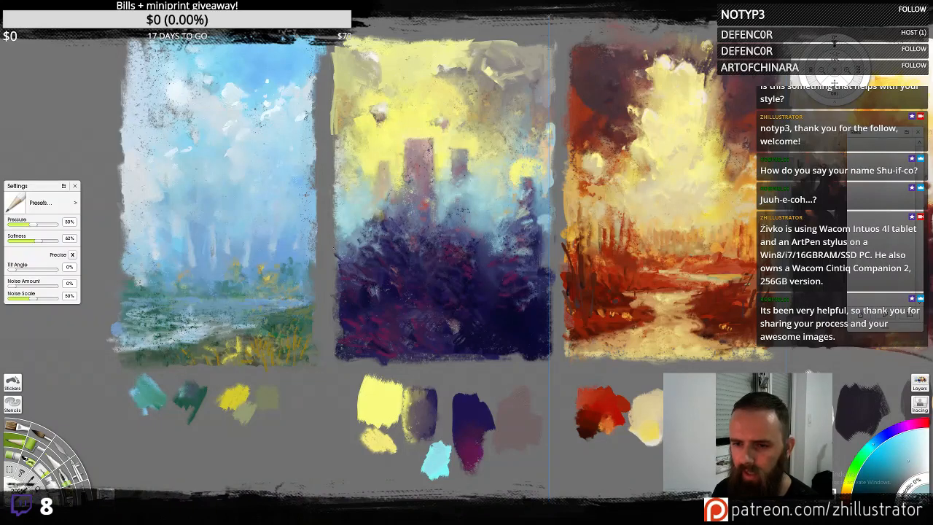
left_click(340, 245, "alt")
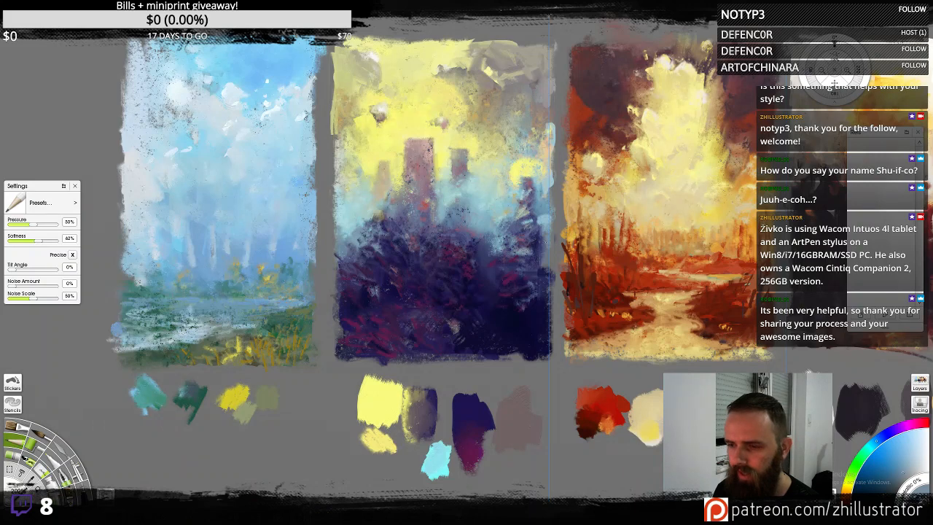
left_click(545, 242, "alt")
left_click(546, 264, "alt")
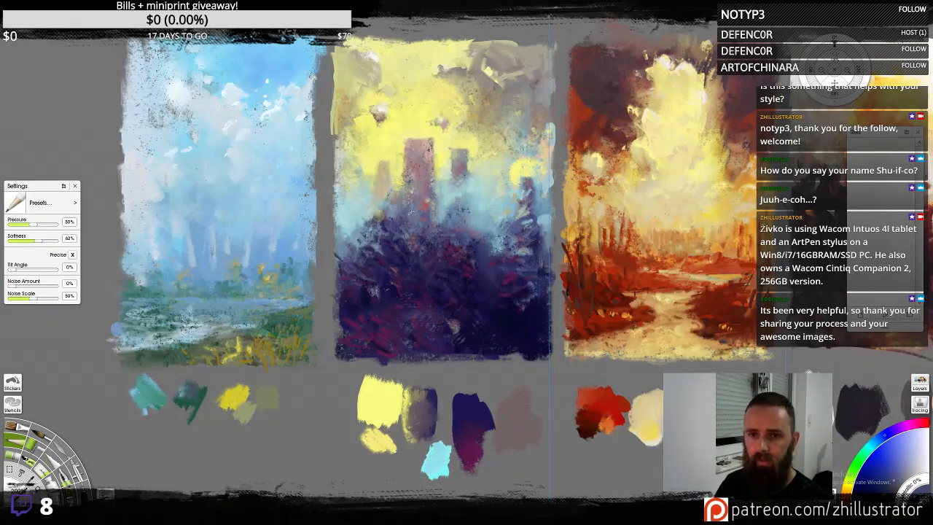
- Outline the first painting and its four color swatches with a polygon selection
key("minus")
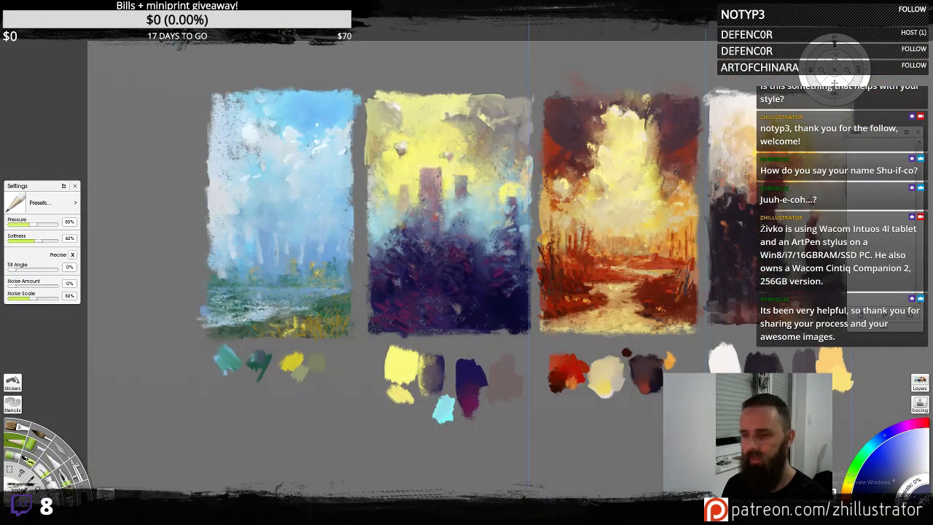
left_click(53, 460)
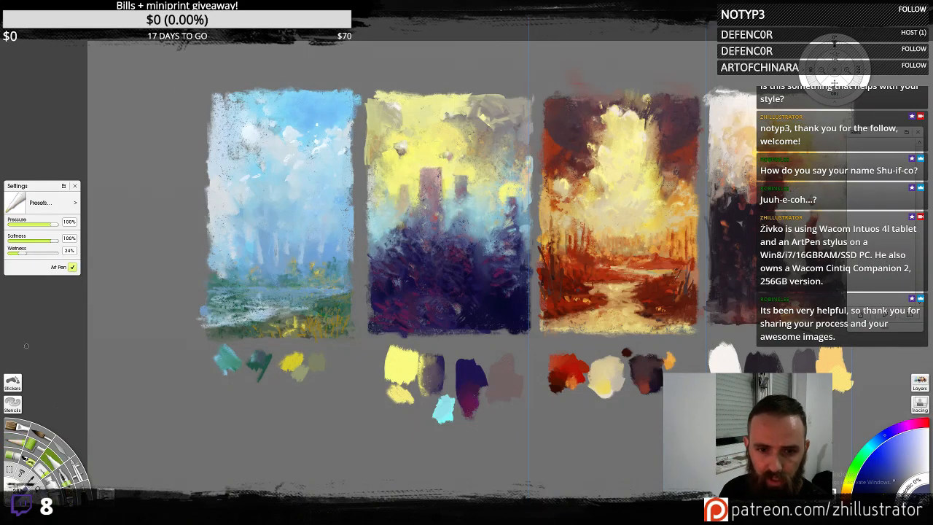
left_click(10, 470)
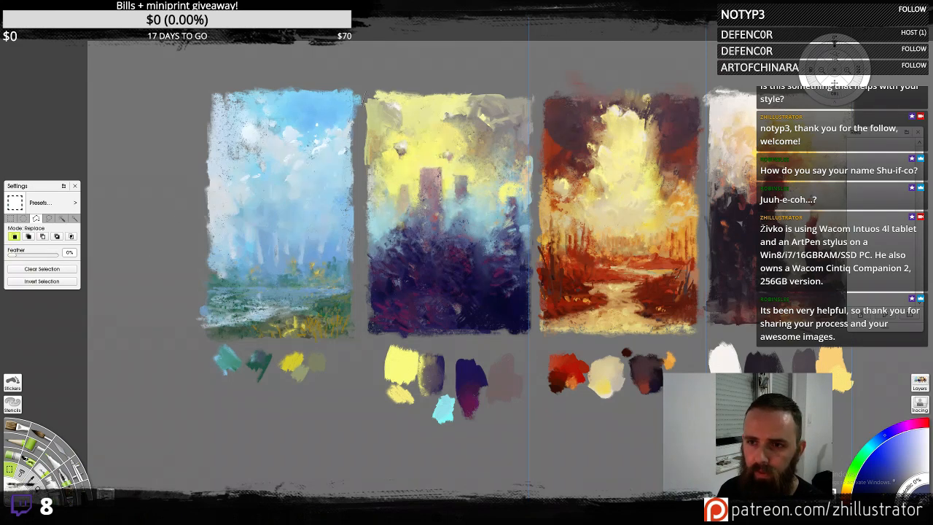
left_click_drag(358, 109, 356, 384)
mouse_move(229, 407)
left_mouse_down()
mouse_move(173, 359)
mouse_move(190, 83)
mouse_move(199, 68)
mouse_move(340, 72)
mouse_move(363, 89)
left_mouse_up()
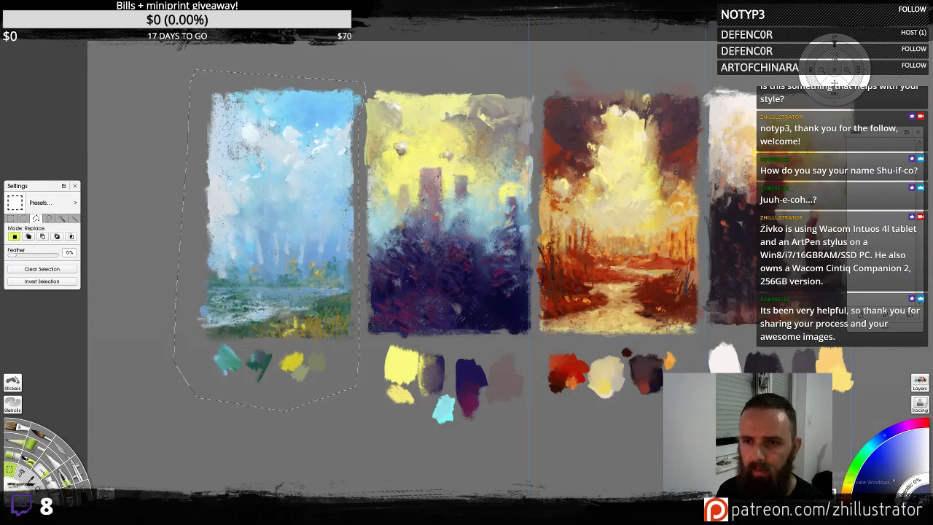
- Transform the selected first painting and its swatches, widening them toward the canvas's left side, and clear the selection
key("ctrl+o")
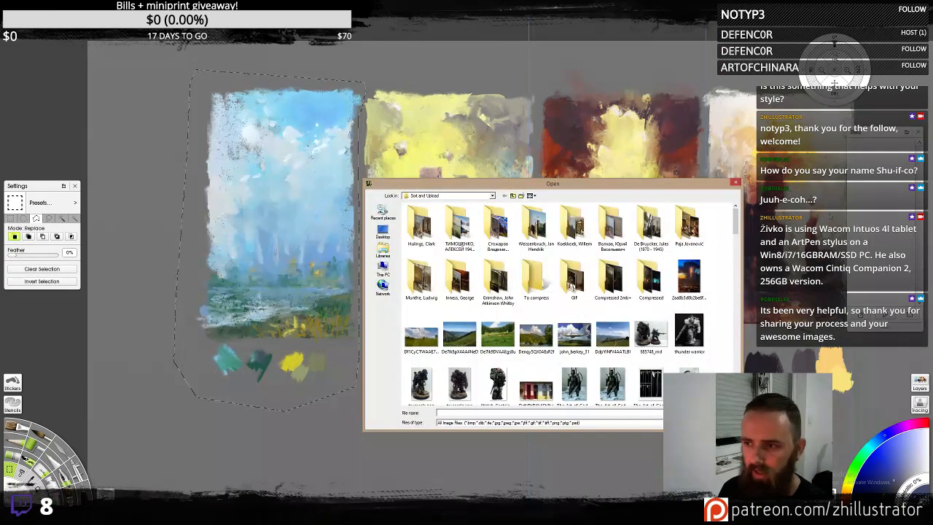
key("Escape")
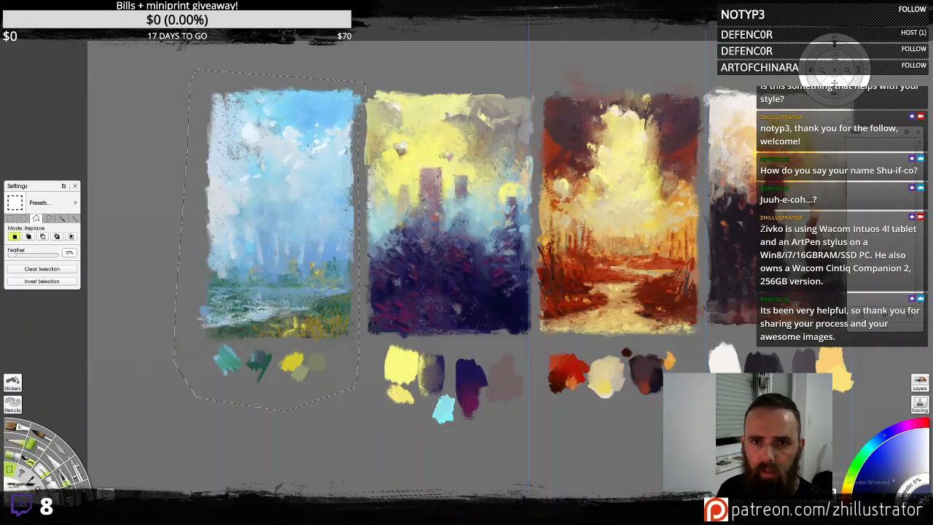
key("ctrl+t")
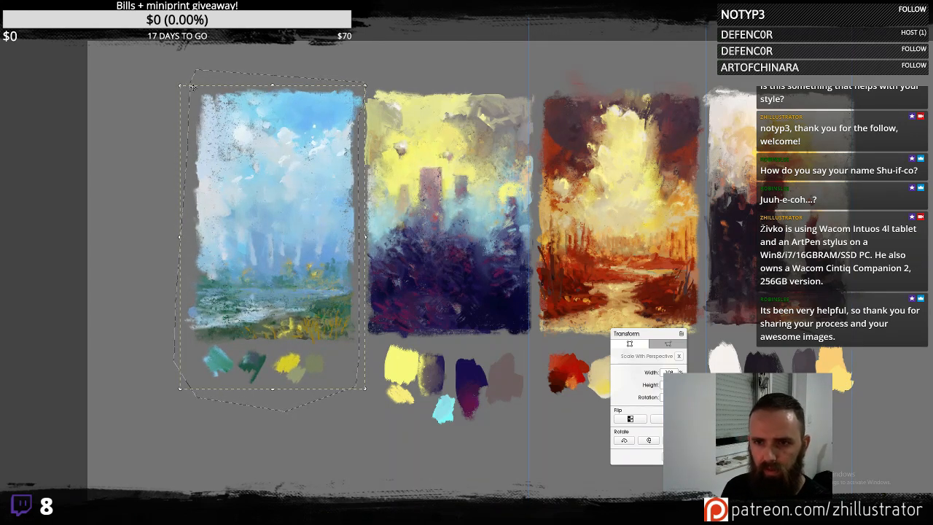
left_click(668, 343)
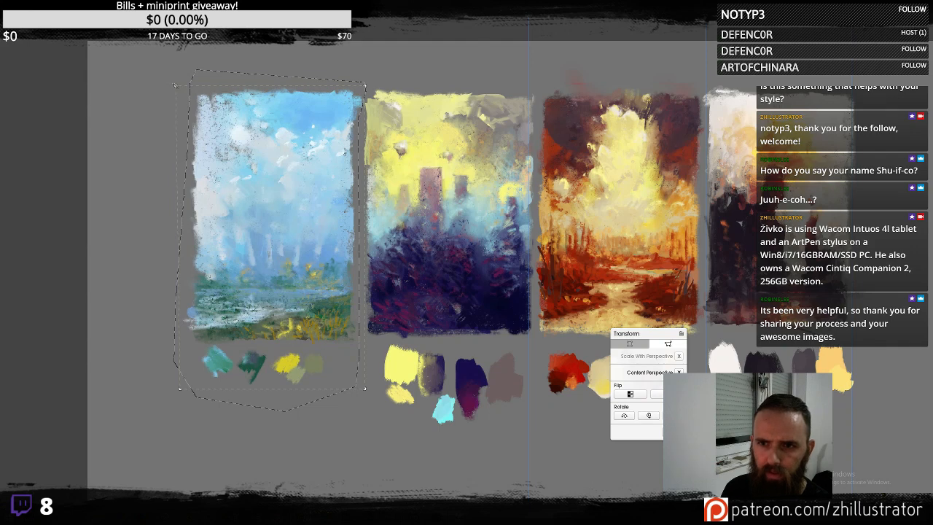
key("Return")
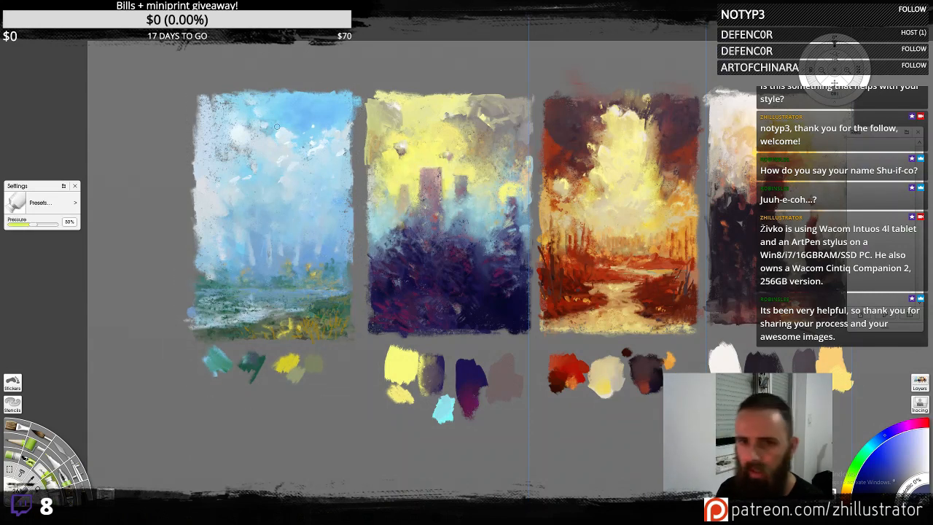
left_click_drag(244, 102, 226, 107)
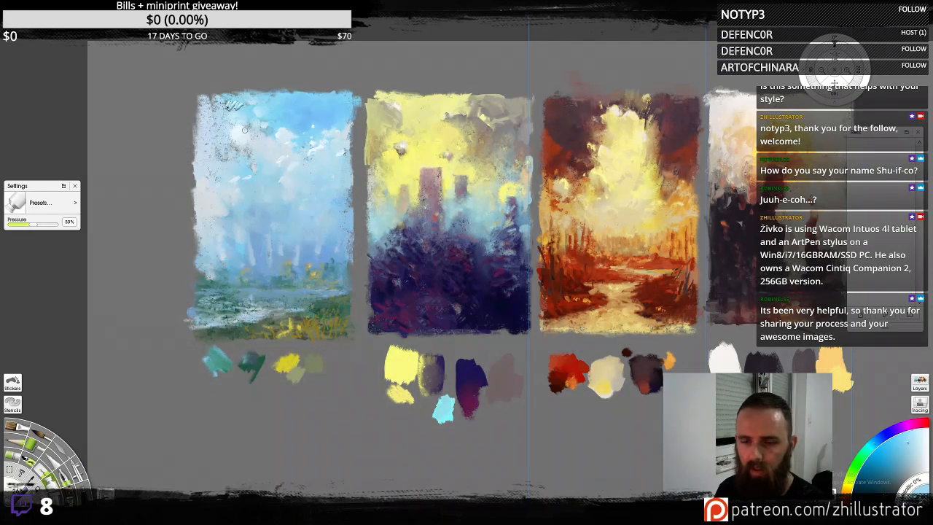
key("ctrl+z")
key("o")
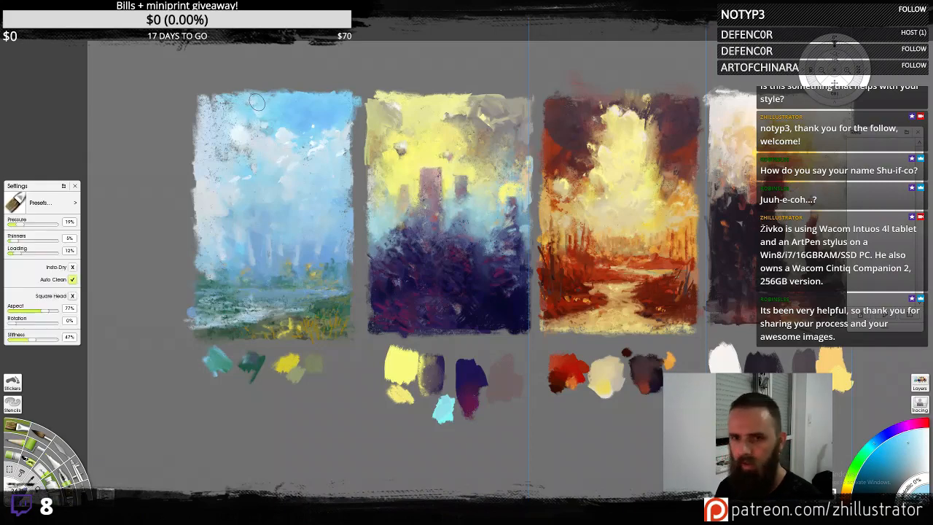
left_click(310, 102, "alt")
mouse_move(218, 103)
left_mouse_down()
mouse_move(214, 109)
mouse_move(208, 99)
mouse_move(247, 103)
left_mouse_up()
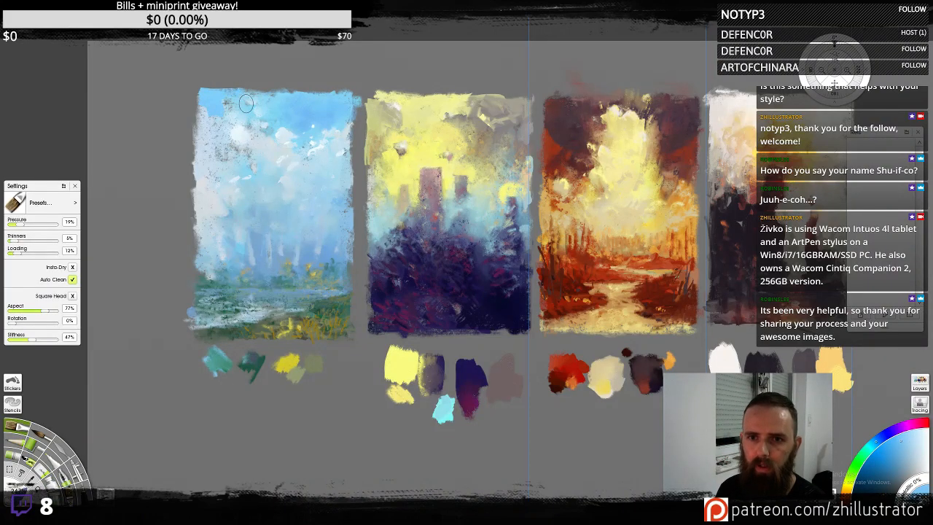
key("ctrl+z")
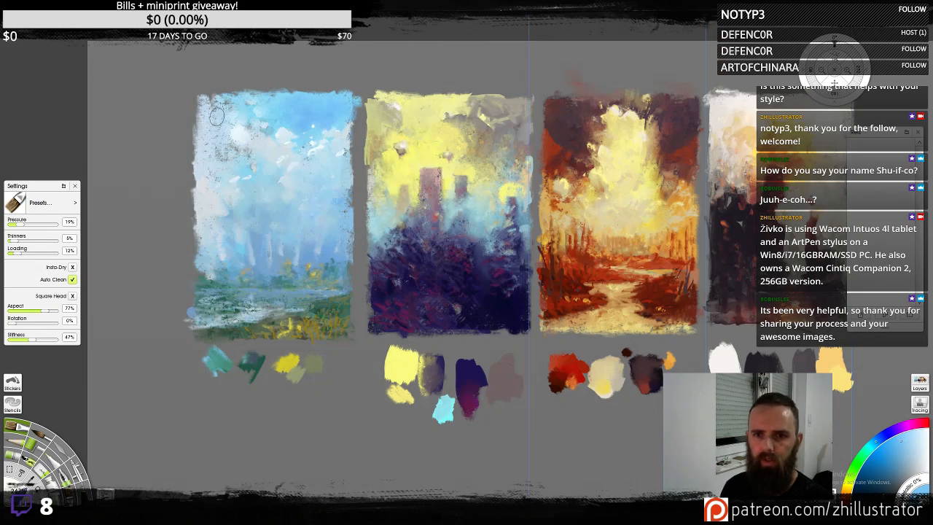
- Retouch the speckled sky and side edge of the first painting with crayon strokes in pale blues sampled from nearby areas
left_click(218, 110, "alt")
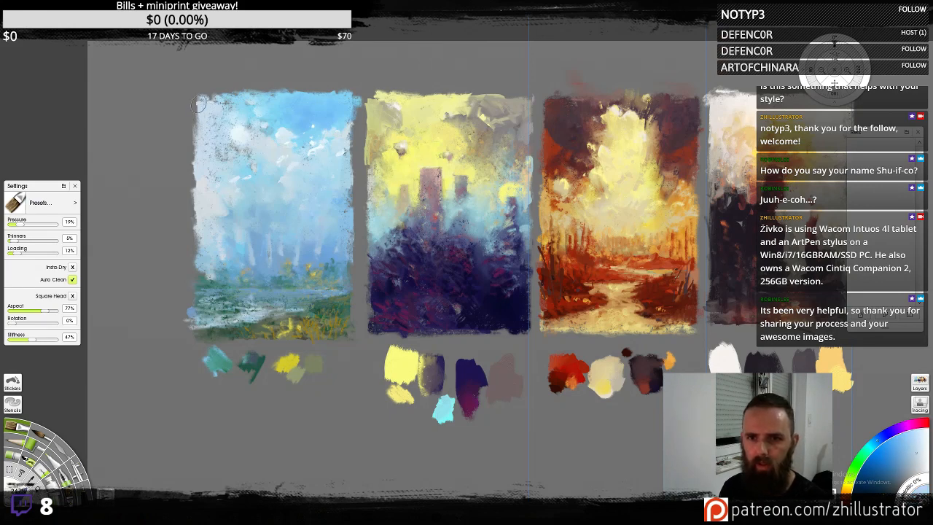
key("c")
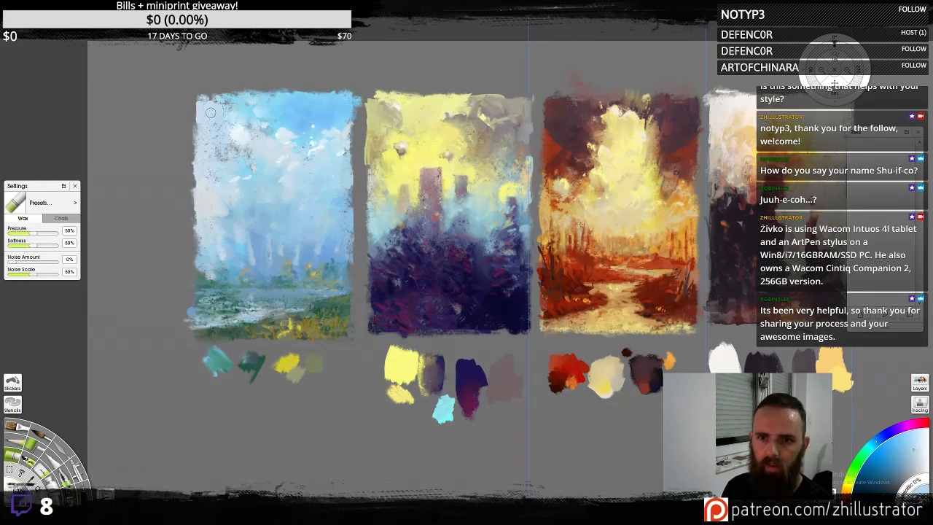
mouse_move(210, 113)
left_mouse_down()
mouse_move(201, 98)
mouse_move(218, 100)
mouse_move(211, 116)
mouse_move(209, 106)
mouse_move(233, 100)
mouse_move(202, 106)
mouse_move(199, 140)
mouse_move(232, 150)
mouse_move(208, 151)
mouse_move(244, 151)
mouse_move(247, 166)
mouse_move(237, 143)
left_mouse_up()
left_click(257, 148, "alt")
left_click(248, 167, "alt")
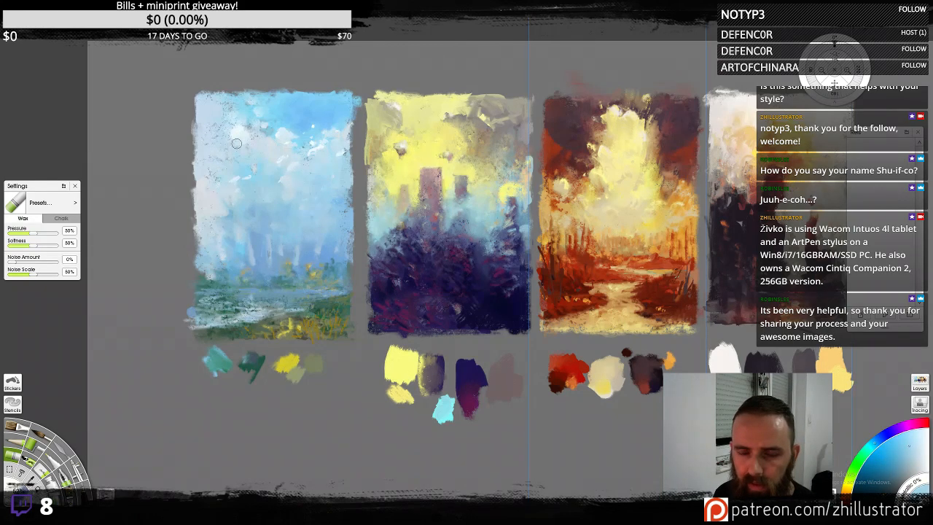
left_click(237, 144, "alt")
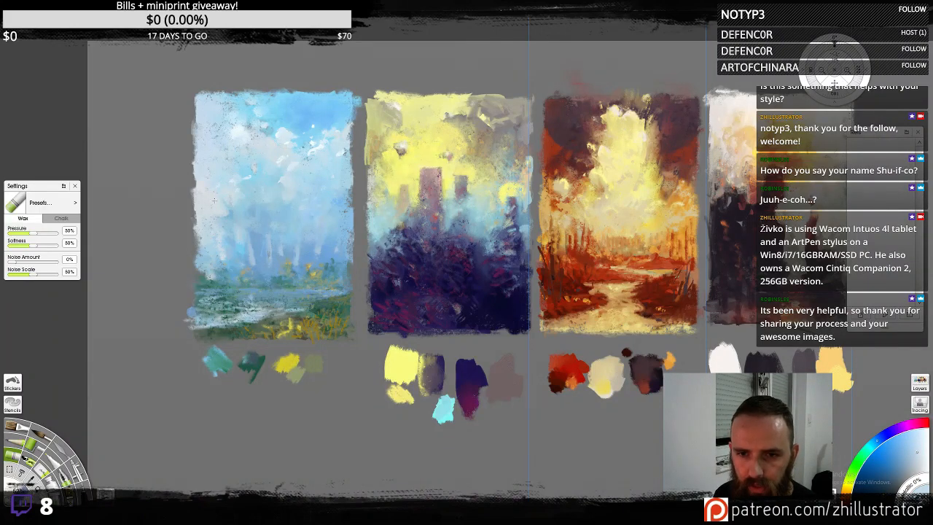
left_click(201, 223, "alt")
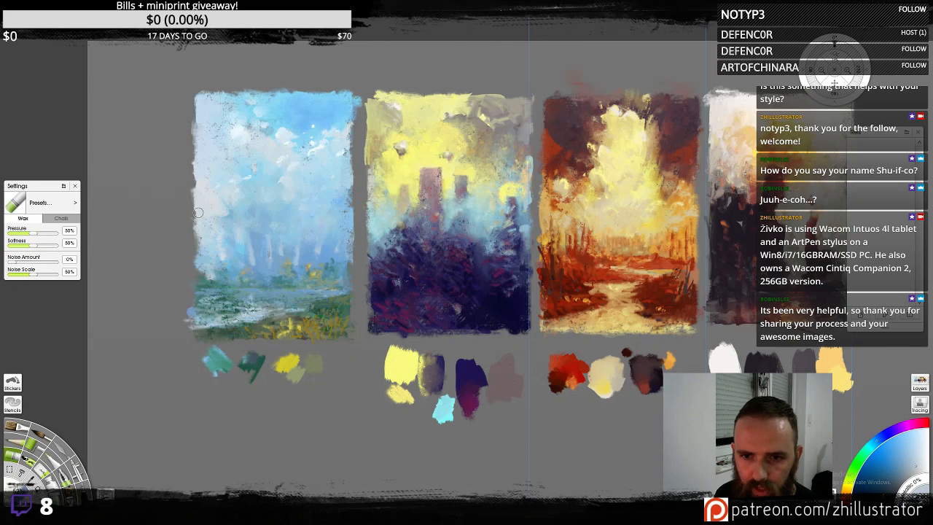
left_click(198, 269, "alt")
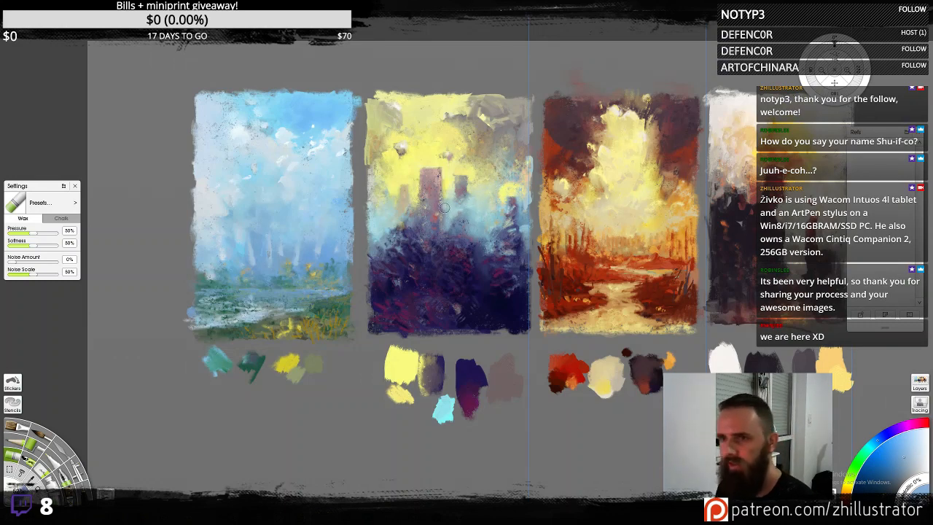
- Check the canvas color in the canvas settings, keeping the gray of red, green and blue 128
right_click(553, 415)
left_click(581, 413)
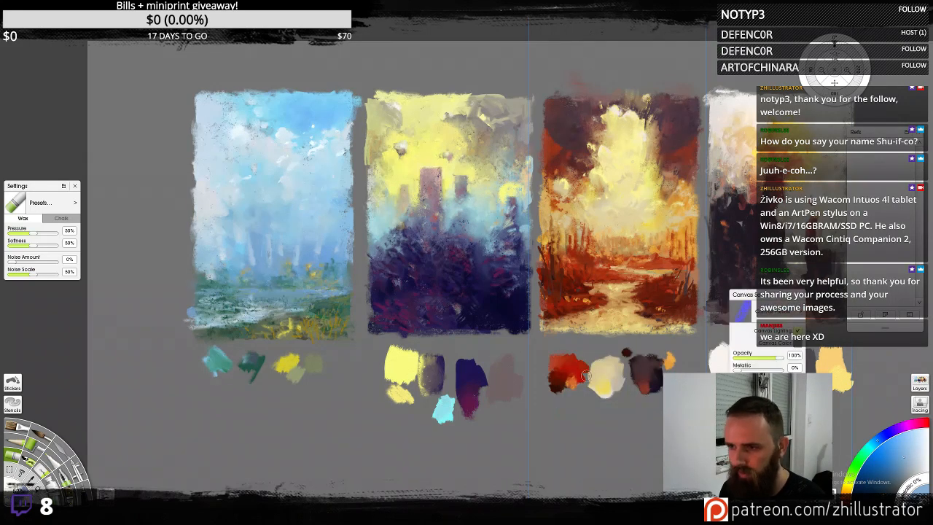
left_click(793, 345)
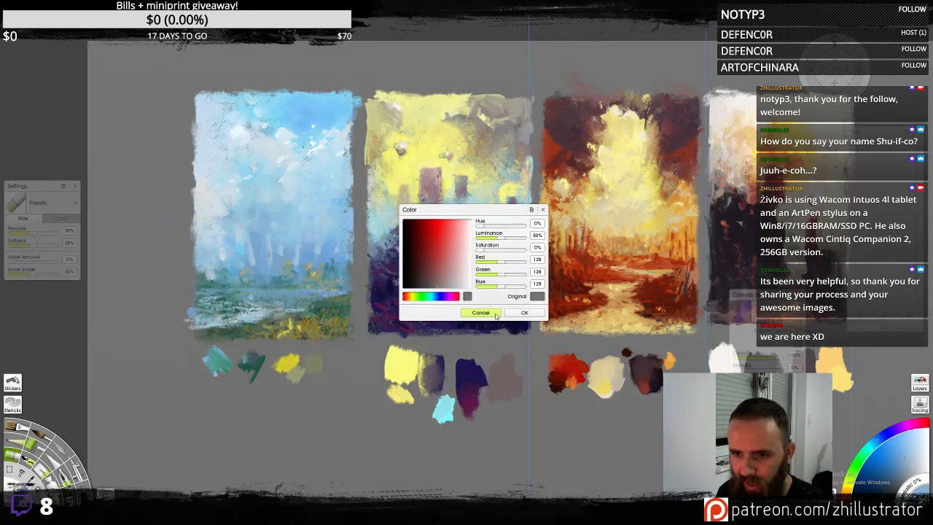
left_click(522, 313)
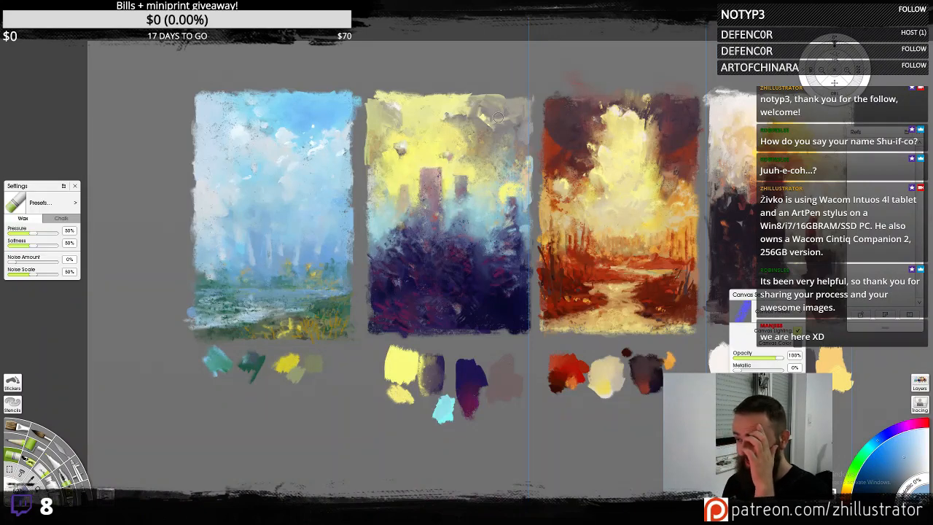
- Retouch the second painting's upper edge with crayon and pencil strokes in yellows and grays sampled from its sky
left_click(464, 99, "alt")
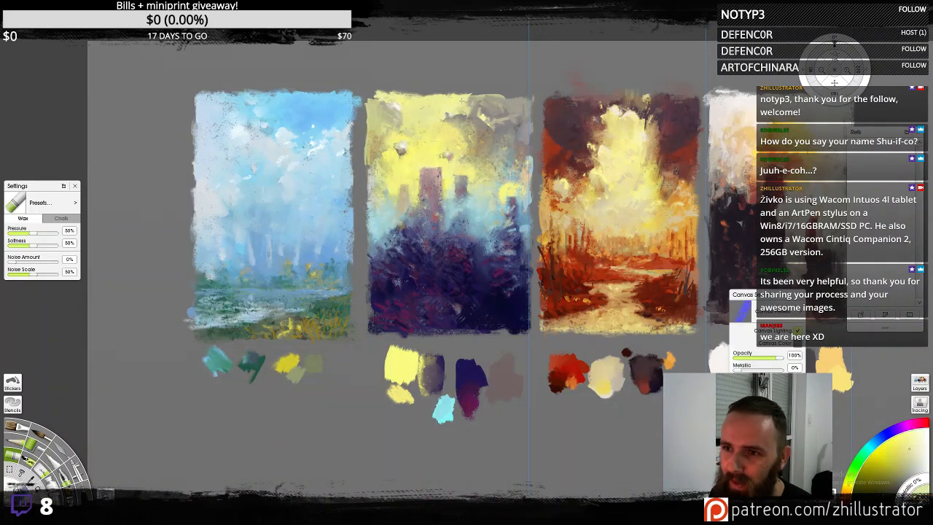
left_click_drag(464, 96, 503, 97)
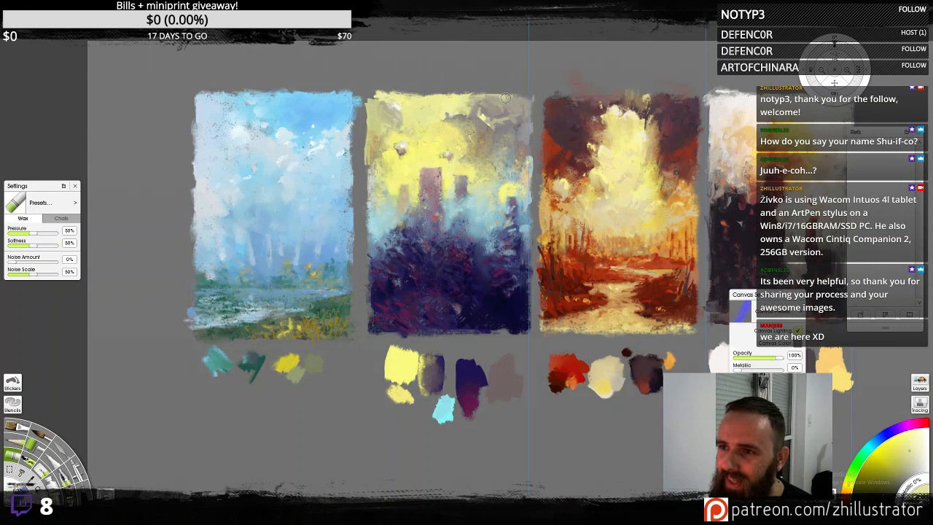
key("p")
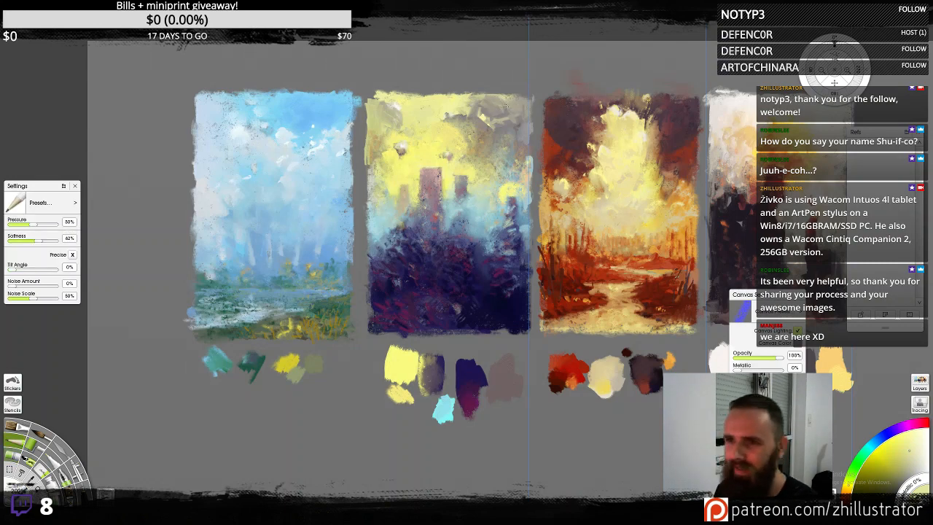
left_click(516, 113, "alt")
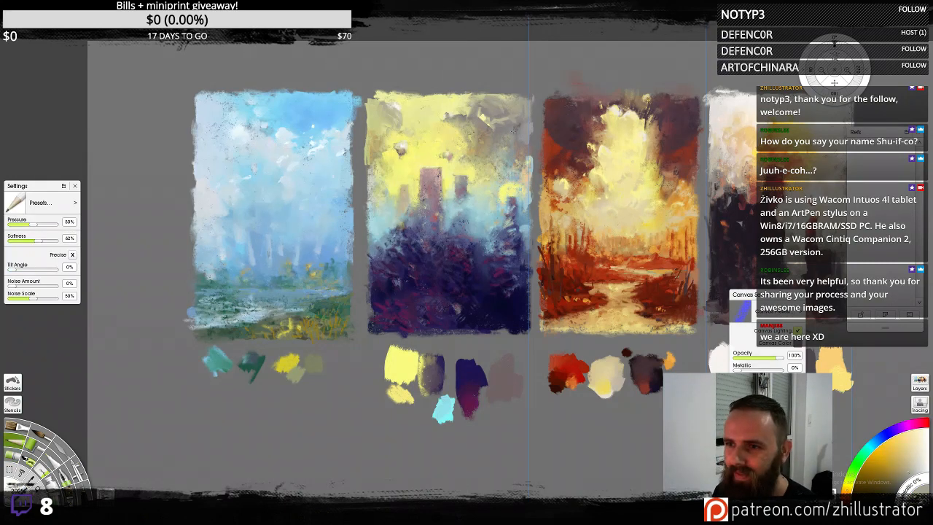
left_click(457, 104, "alt")
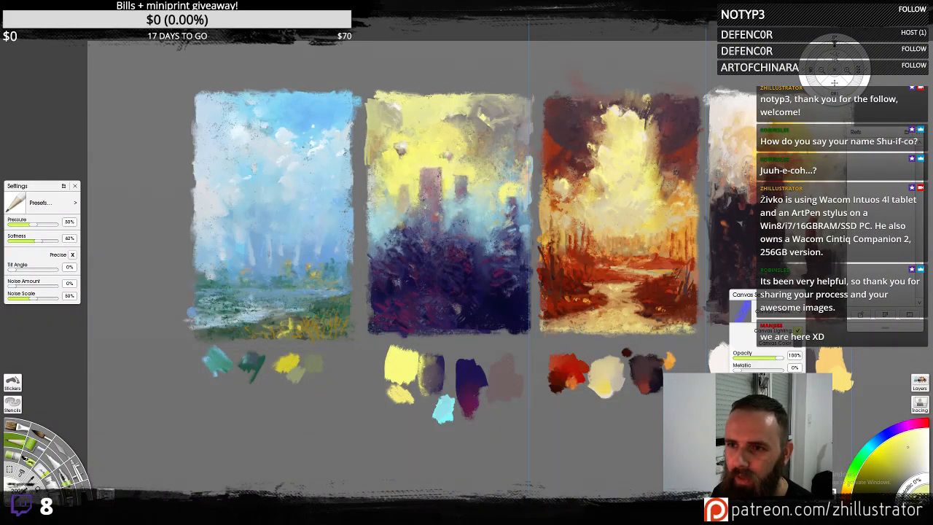
left_click(498, 104, "alt")
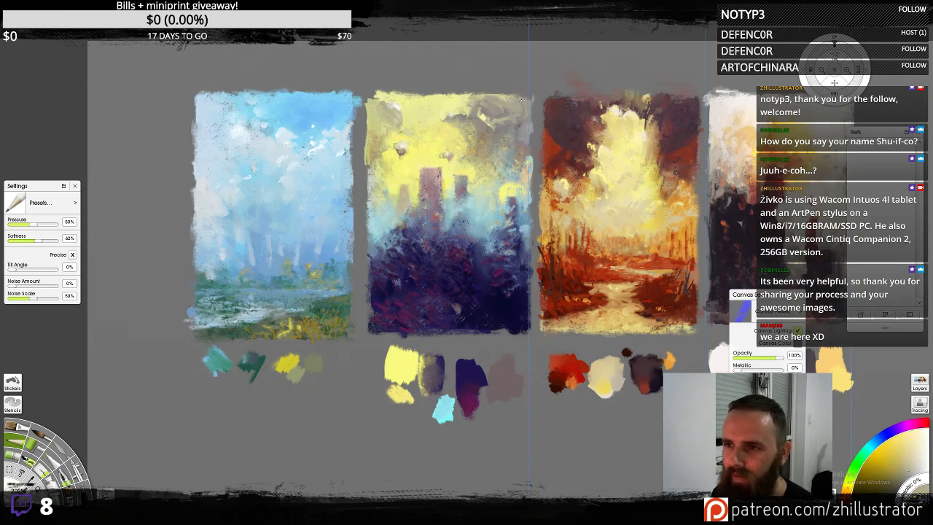
left_click(525, 98, "alt")
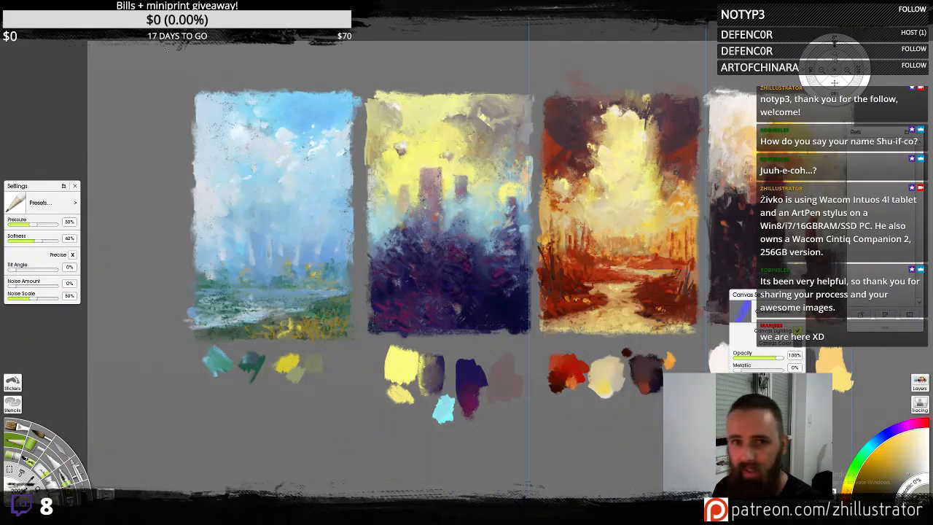
- Reposition the vertical guide from beside the second painting's far edge to the gap between the first and second paintings
key("v")
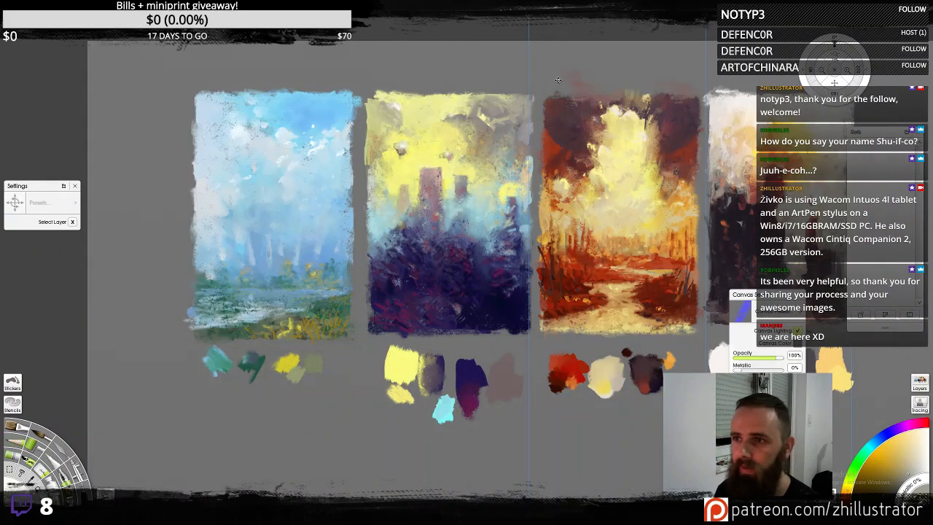
left_click_drag(529, 76, 536, 73)
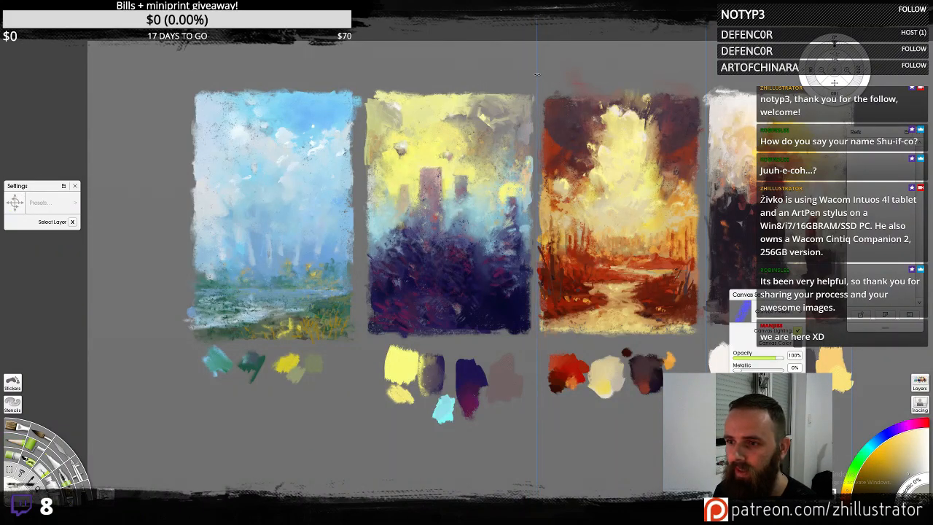
left_click_drag(364, 66, 359, 66)
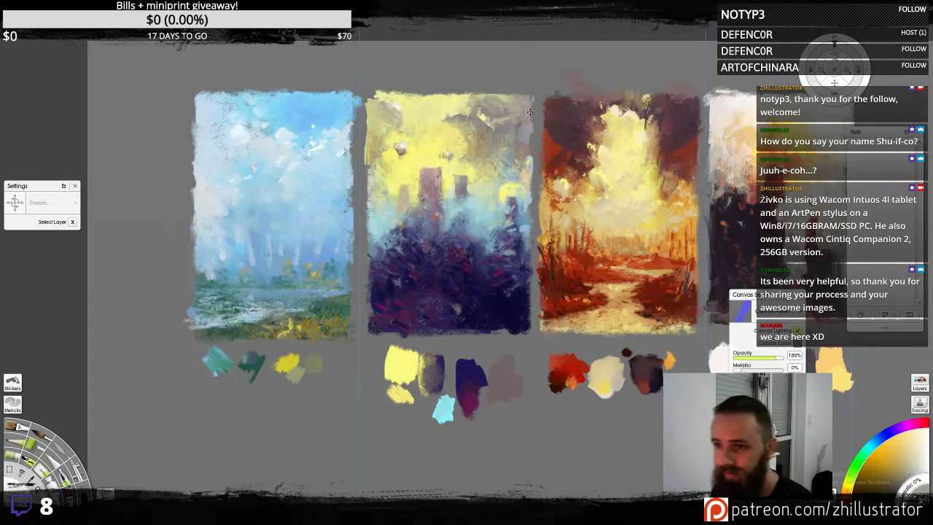
- Refine the second painting's cloudy sky with pencil strokes in gray and yellow tones sampled from the clouds
key("c")
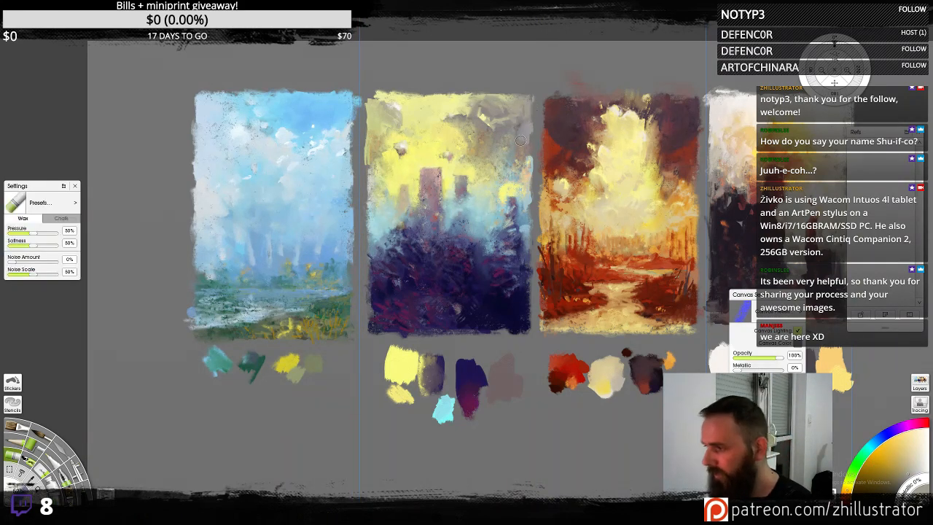
key("p")
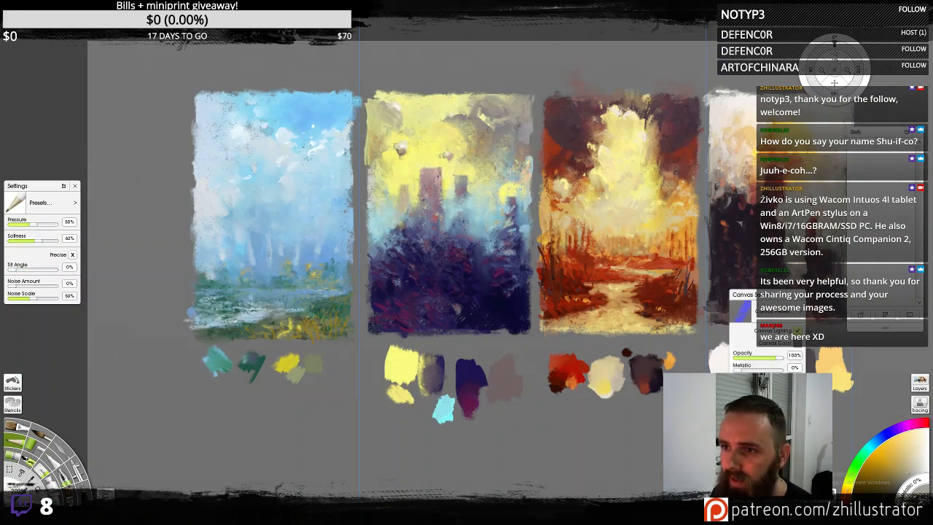
left_click(483, 116, "alt")
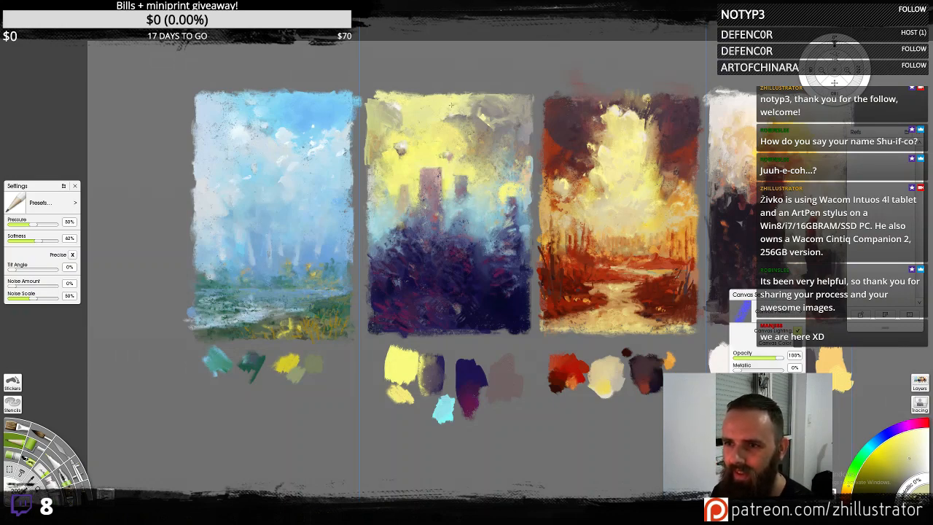
left_click(441, 104, "alt")
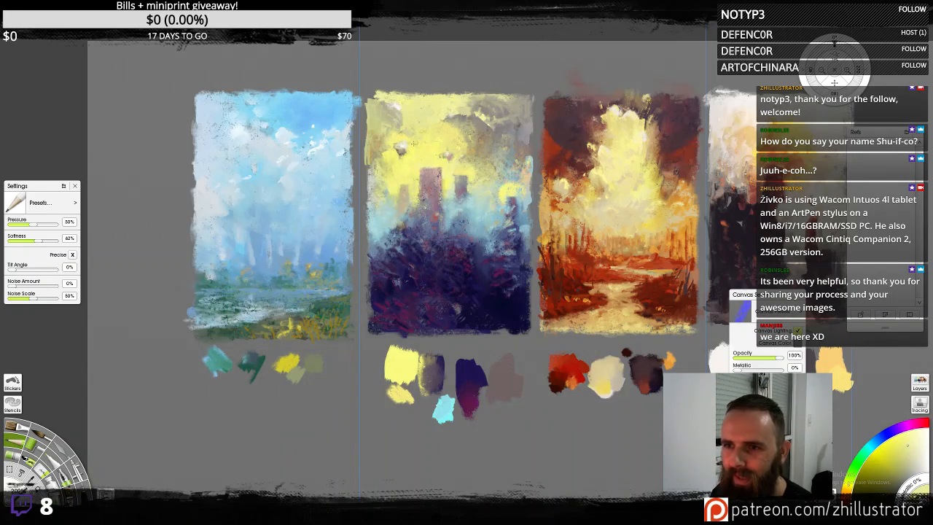
left_click(429, 133, "alt")
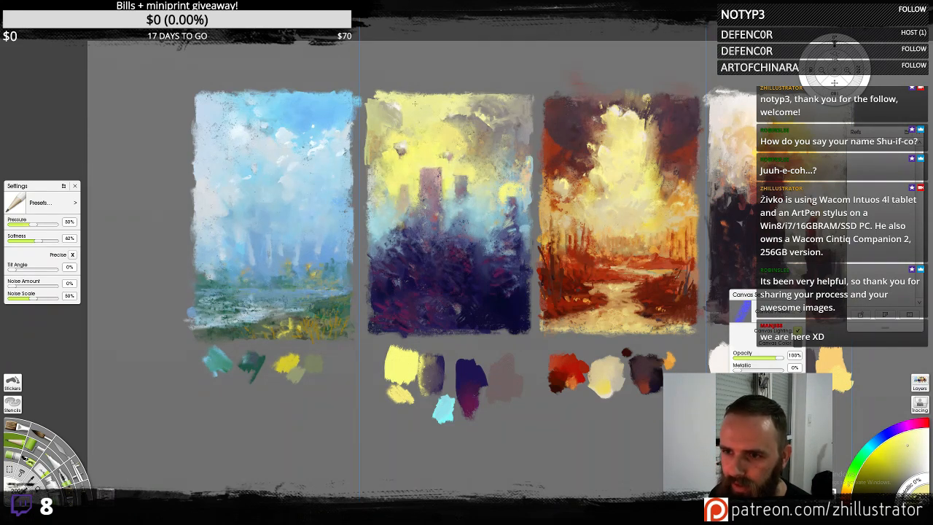
- Refine the second painting's main tower and the faint tower beside it with pencil strokes in colors sampled around them
left_click(429, 195, "alt")
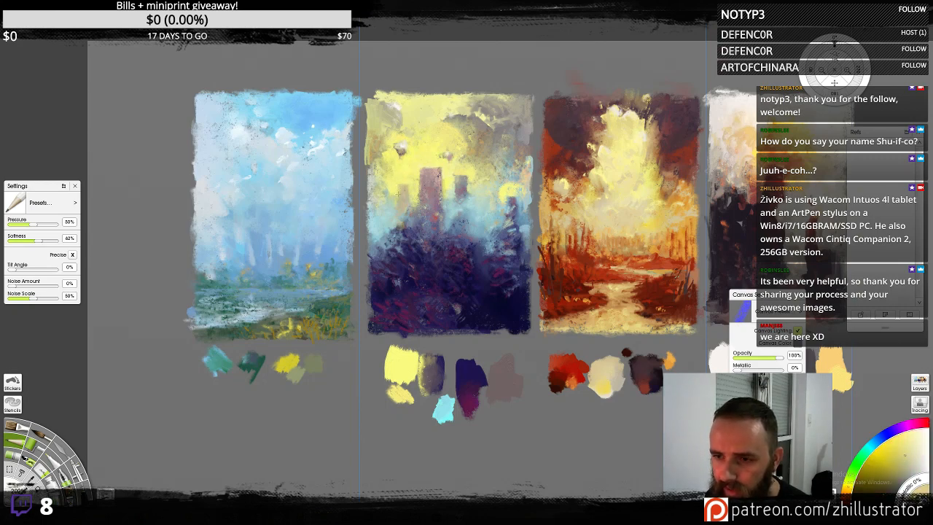
left_click(405, 197, "alt")
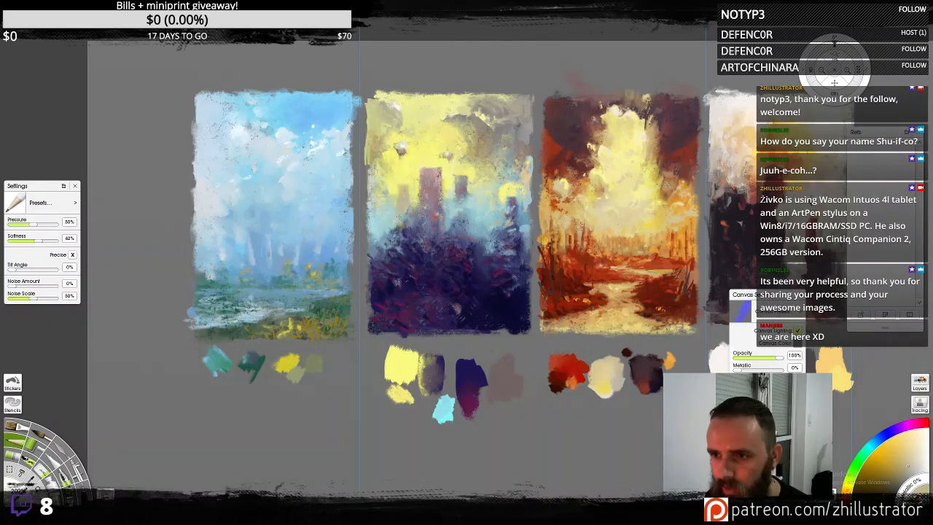
left_click(405, 211, "alt")
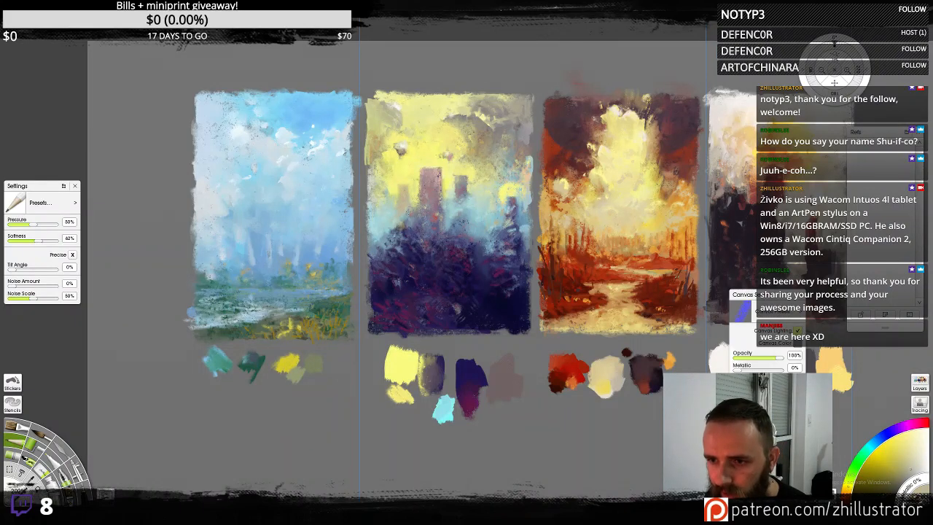
left_click(405, 220, "alt")
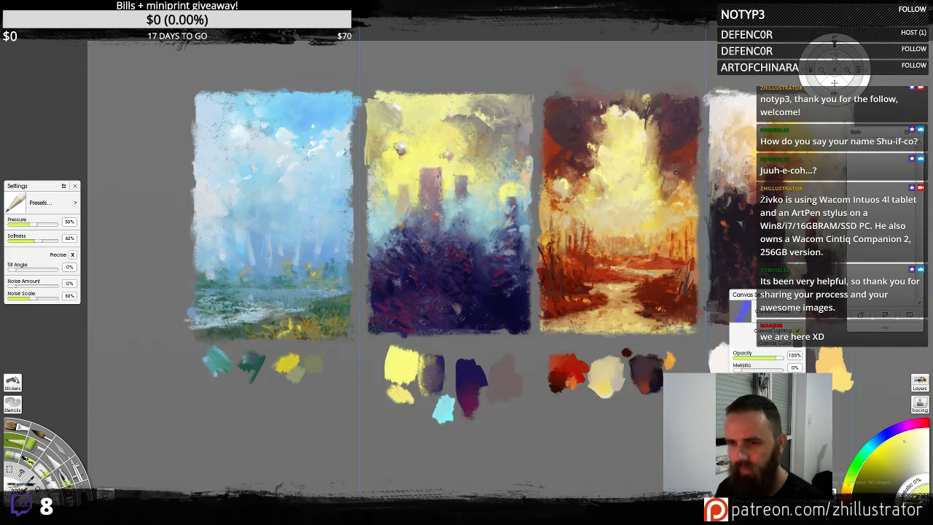
left_click(432, 197, "alt")
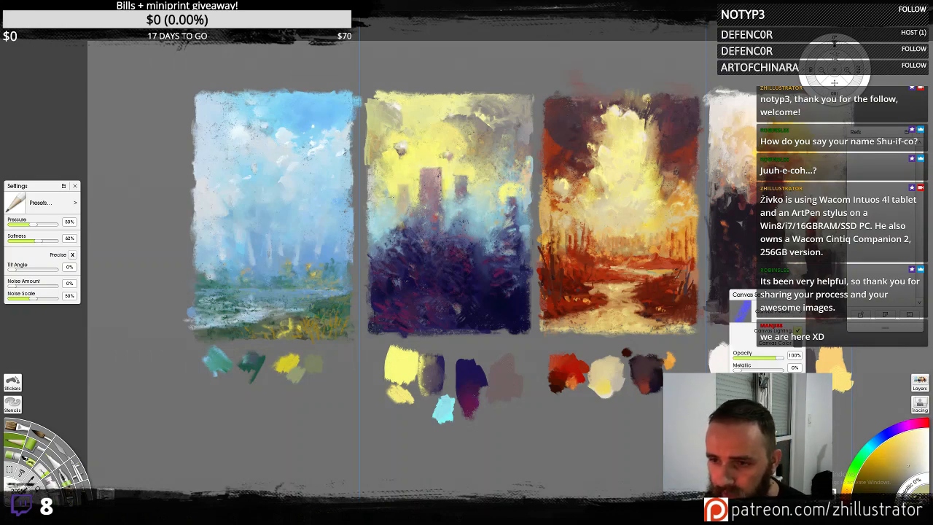
- Retouch the second painting's mist below the towers and the dark foliage beneath it with pencil strokes in sampled blues and purples
scroll(398, 207, "up", 3)
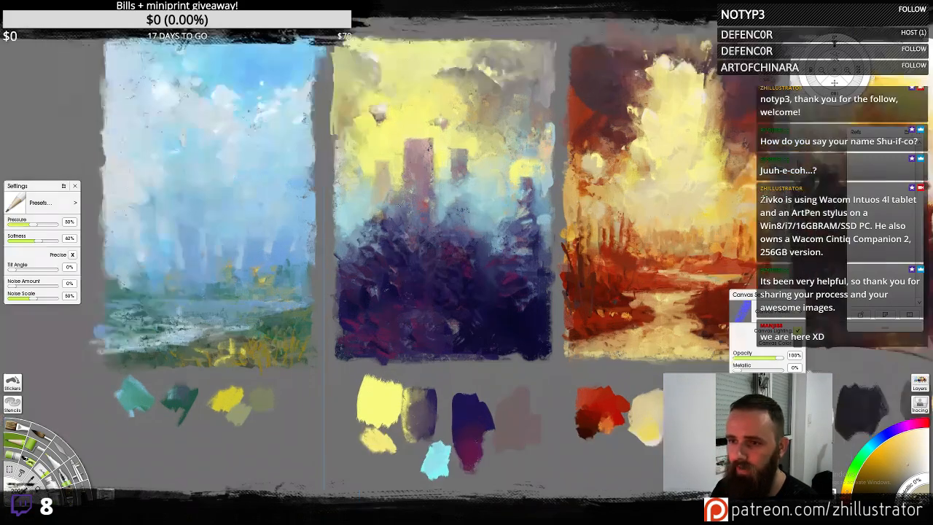
left_click(450, 206, "alt")
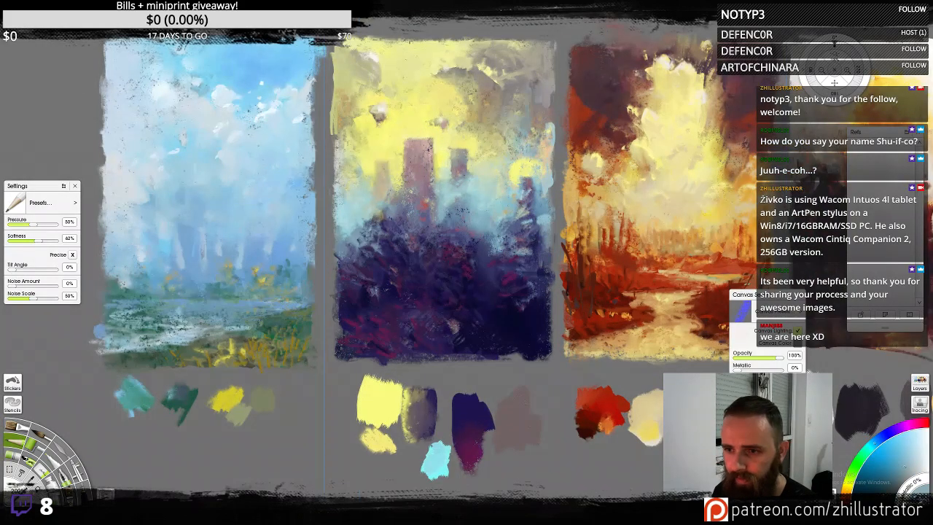
left_click_drag(447, 219, 450, 212)
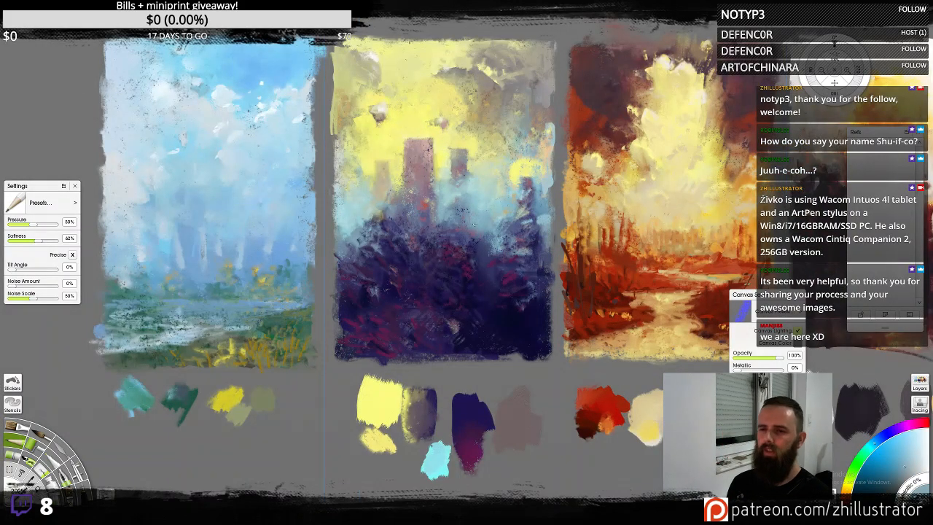
left_click(492, 264, "alt")
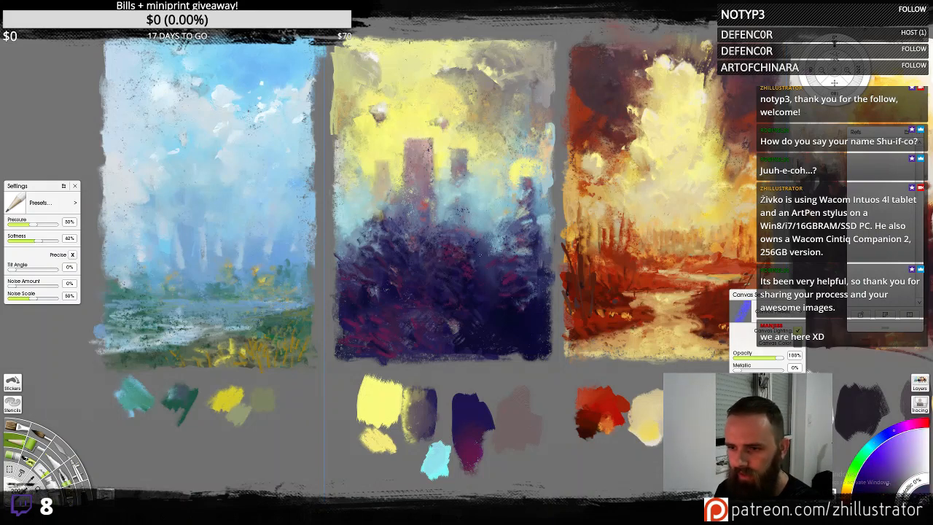
left_click(476, 272, "alt")
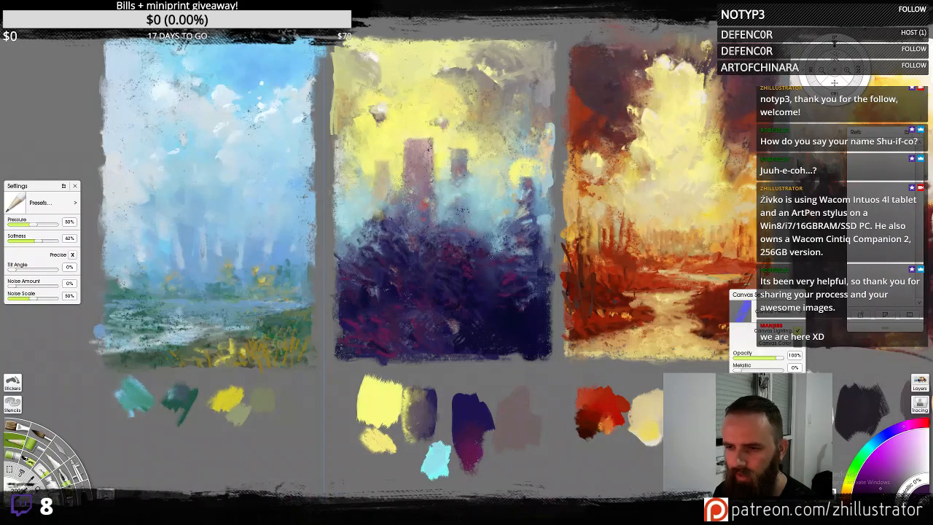
left_click(477, 241, "alt")
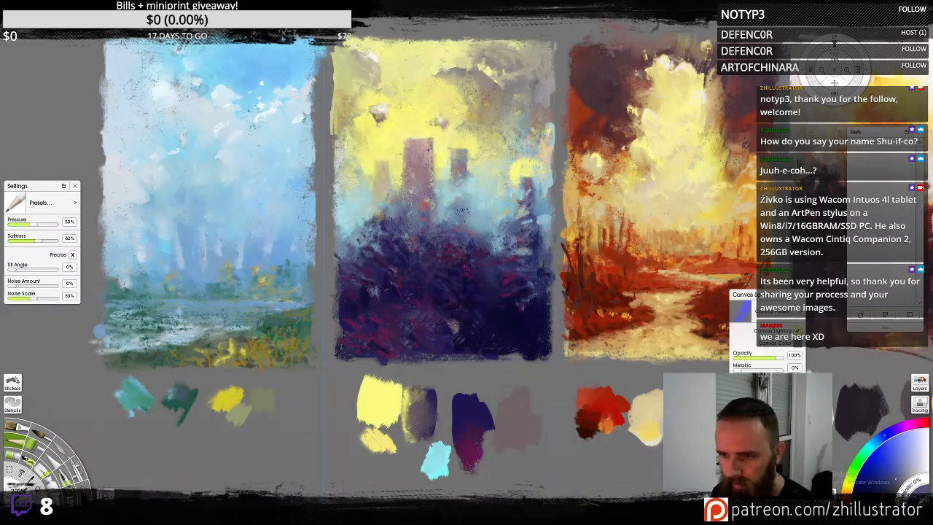
left_click(470, 264, "alt")
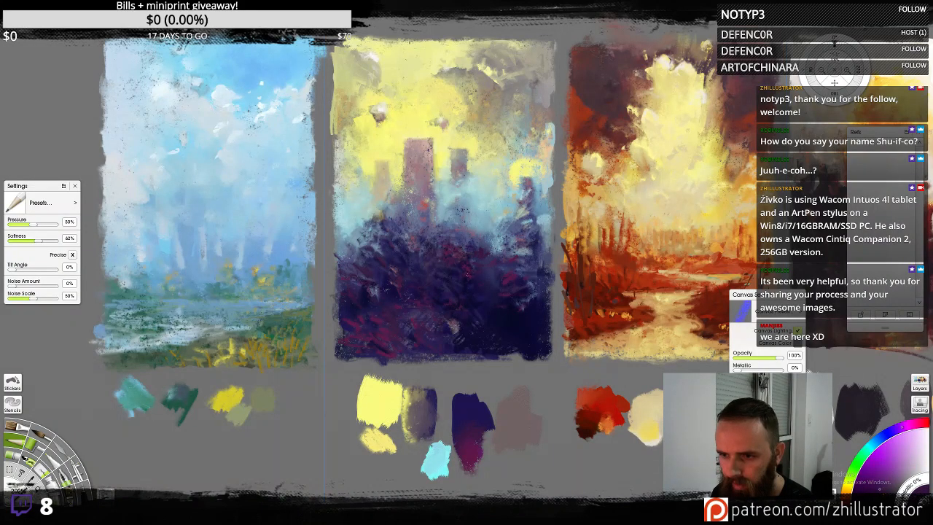
left_click(504, 326, "alt")
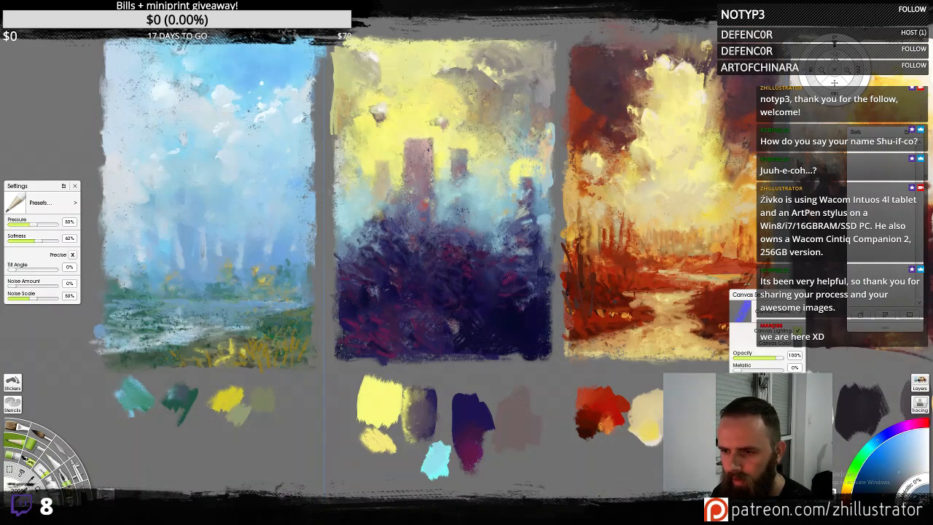
- Work sampled blue and cyan pencil strokes into the misty area between the second painting's foliage and its far tower
left_click(377, 242, "alt")
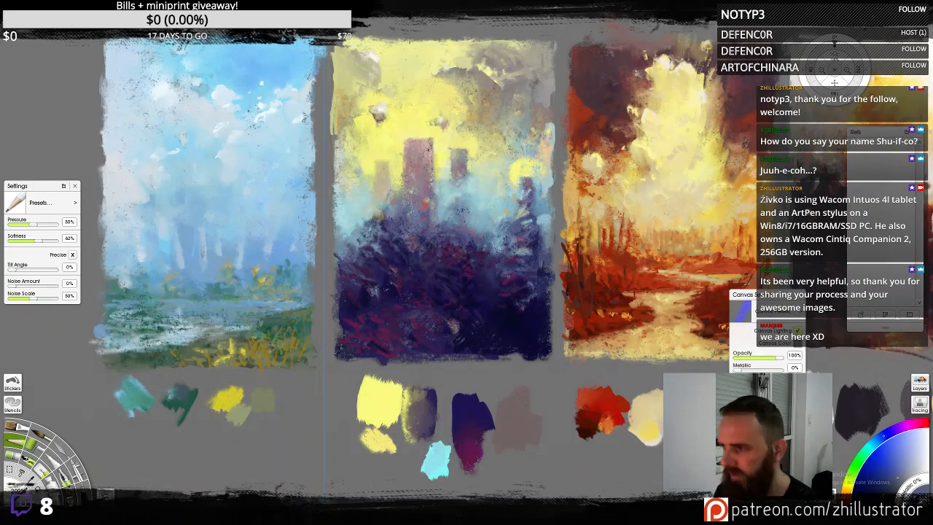
left_click(526, 223, "alt")
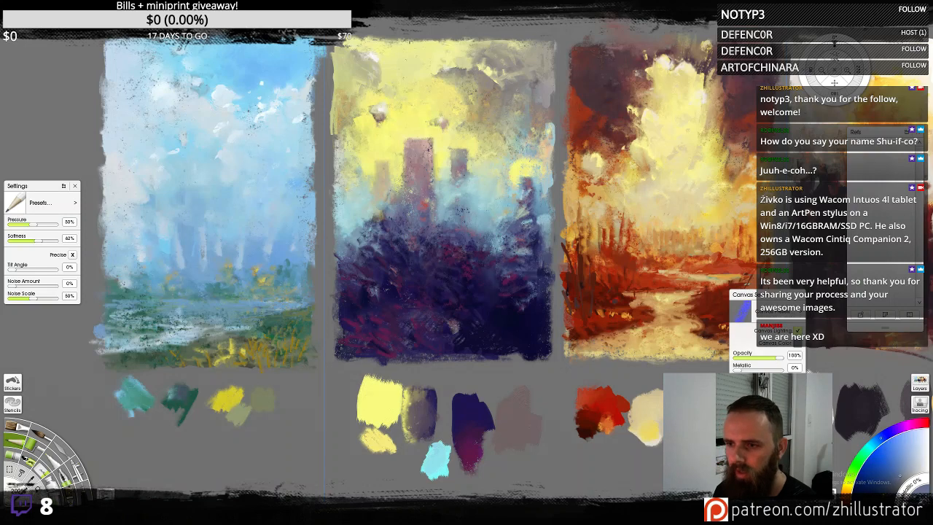
left_click(506, 212, "alt")
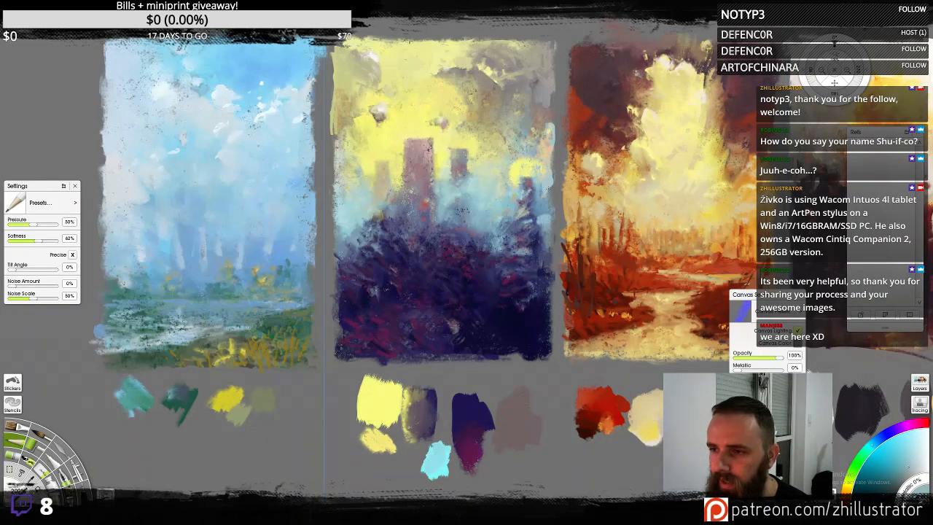
left_click(550, 188, "alt")
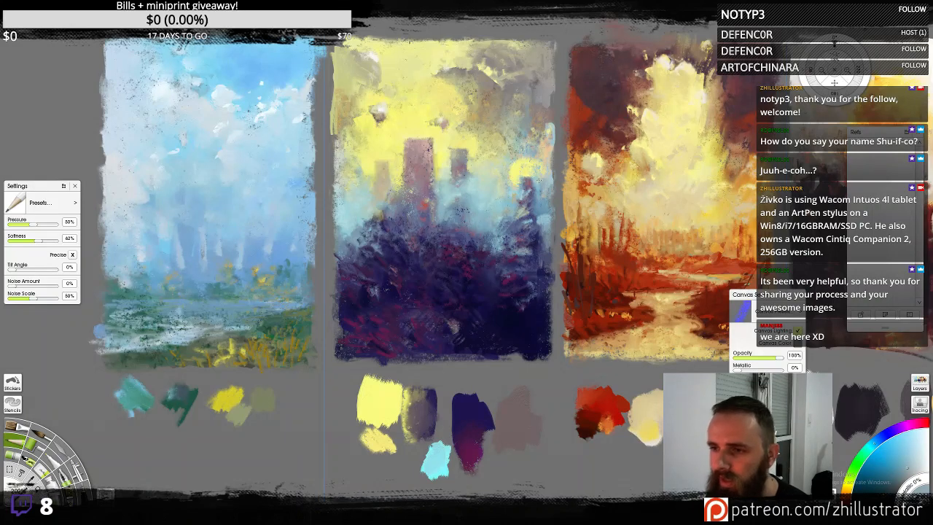
- Touch up the second painting's sky around the small floating cloud with yellows sampled from the far glow, palette swatch and sky
left_click(520, 164, "alt")
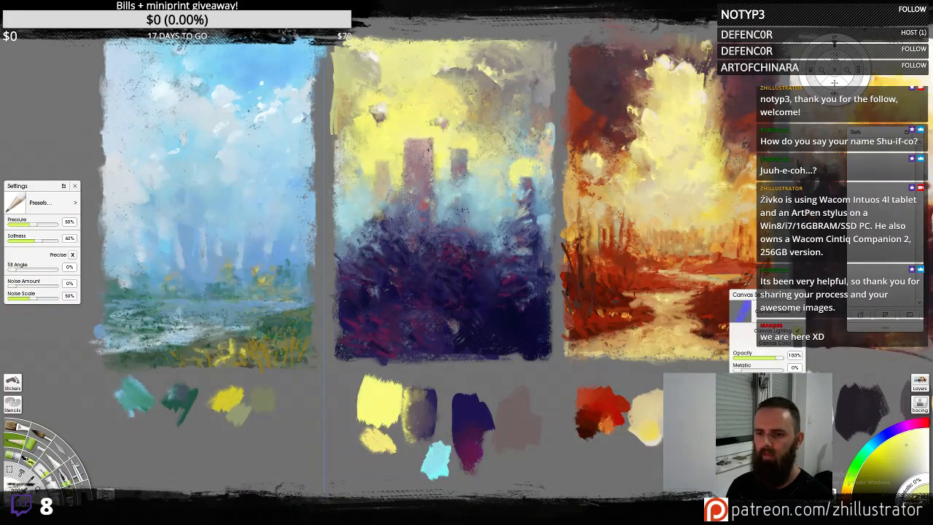
left_click(380, 394, "alt")
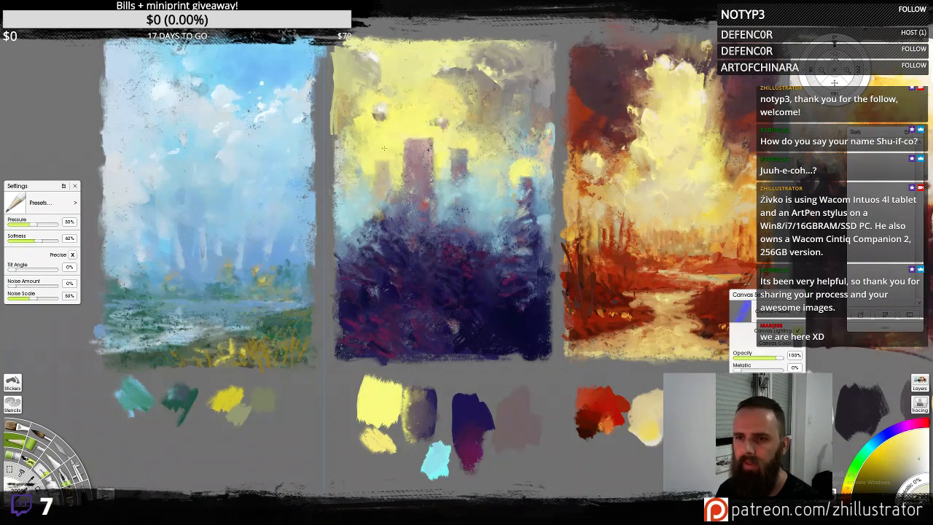
left_click(381, 129, "alt")
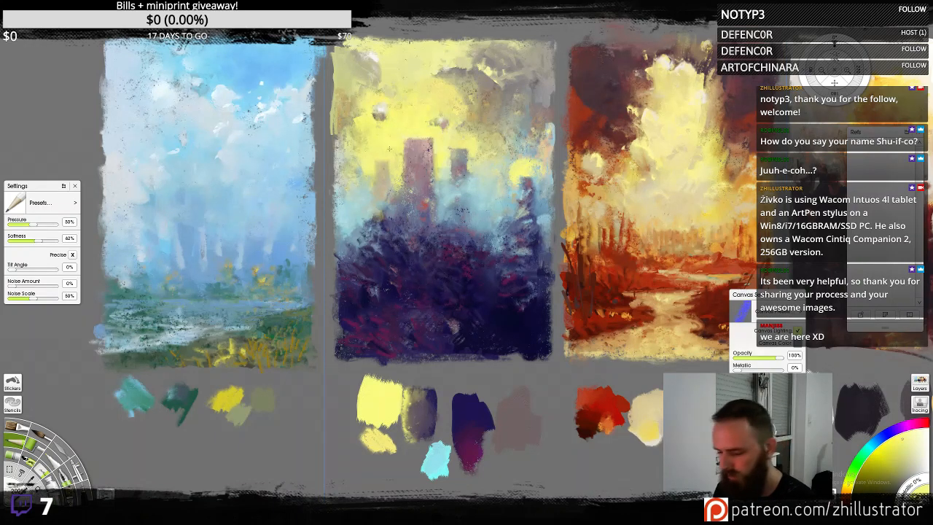
- Try a soft yellow Vivid Light airbrush glow at 23% opacity over the second painting's sky, towers and foliage
key("a")
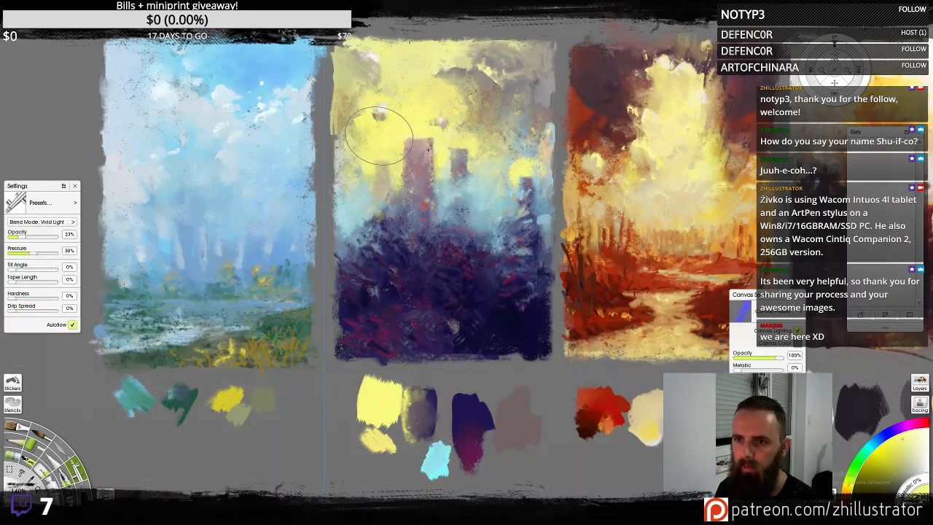
mouse_move(383, 136)
left_mouse_down()
mouse_move(402, 186)
mouse_move(422, 171)
mouse_move(431, 124)
left_mouse_up()
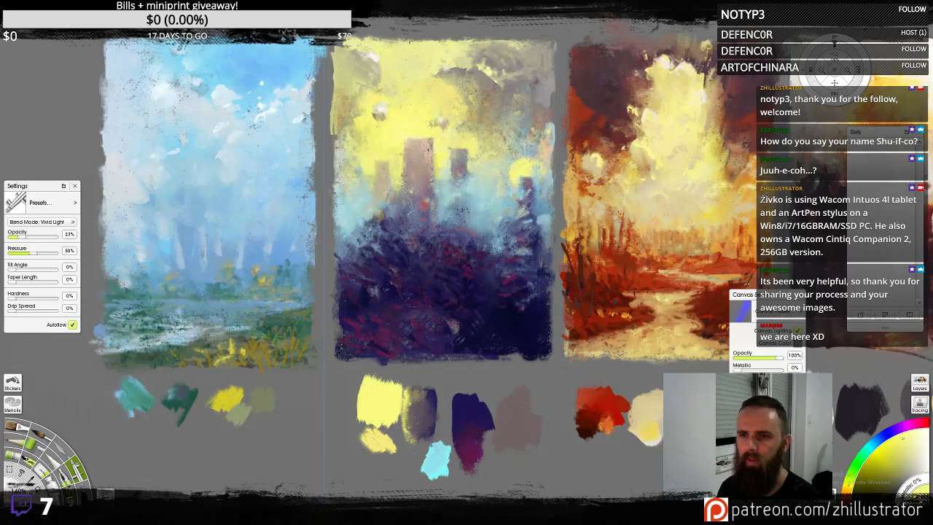
key("ctrl+z")
mouse_move(415, 218)
left_mouse_down()
mouse_move(457, 150)
mouse_move(522, 175)
mouse_move(499, 179)
mouse_move(507, 279)
left_mouse_up()
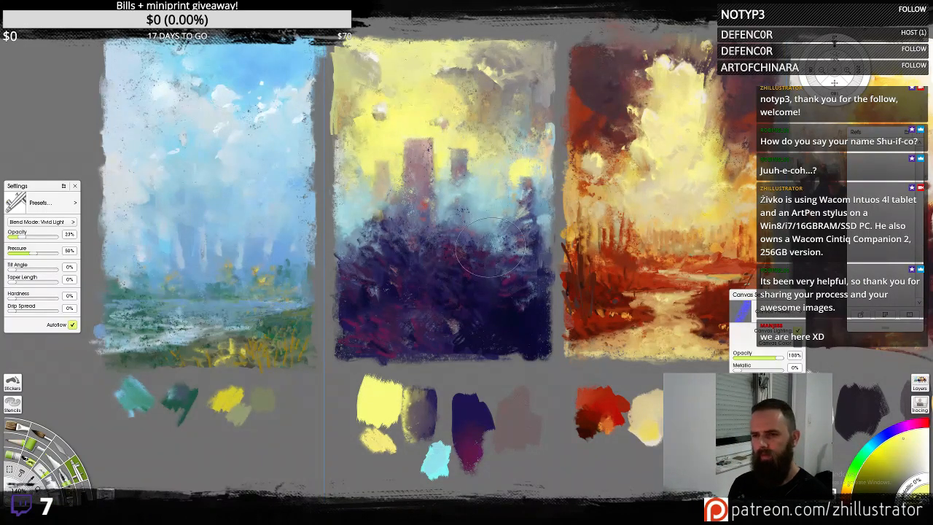
left_click_drag(488, 249, 490, 259)
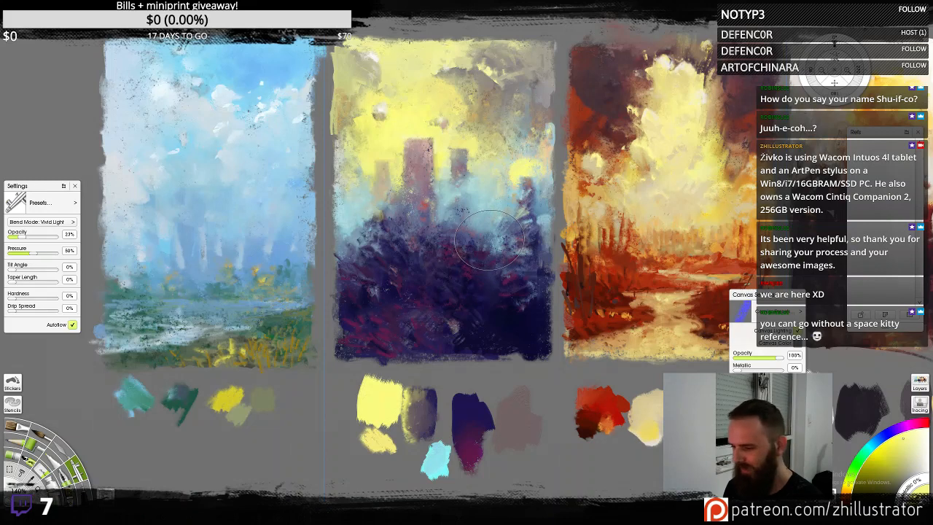
- Tidy the edge of the small floating cloud above the second painting's towers with pencil strokes in a sampled yellow
key("p")
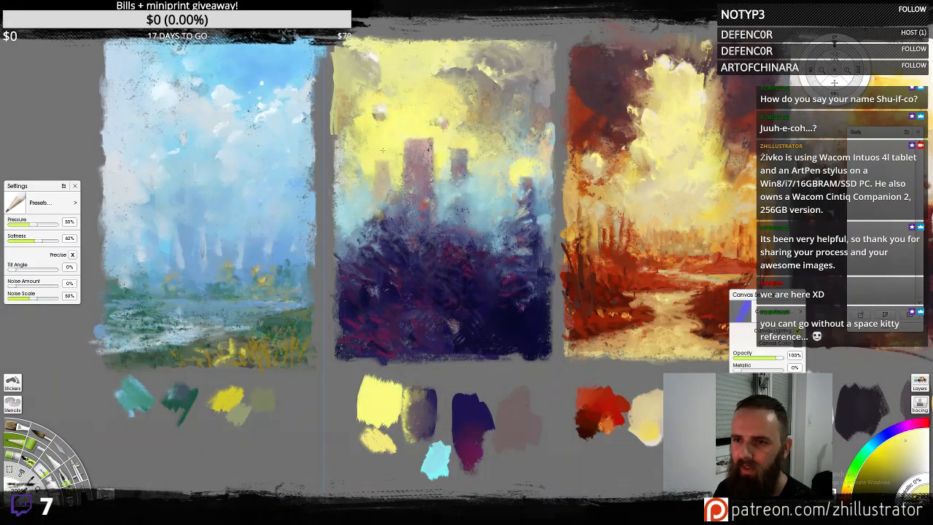
key("plus")
left_click_drag(383, 149, 526, 370)
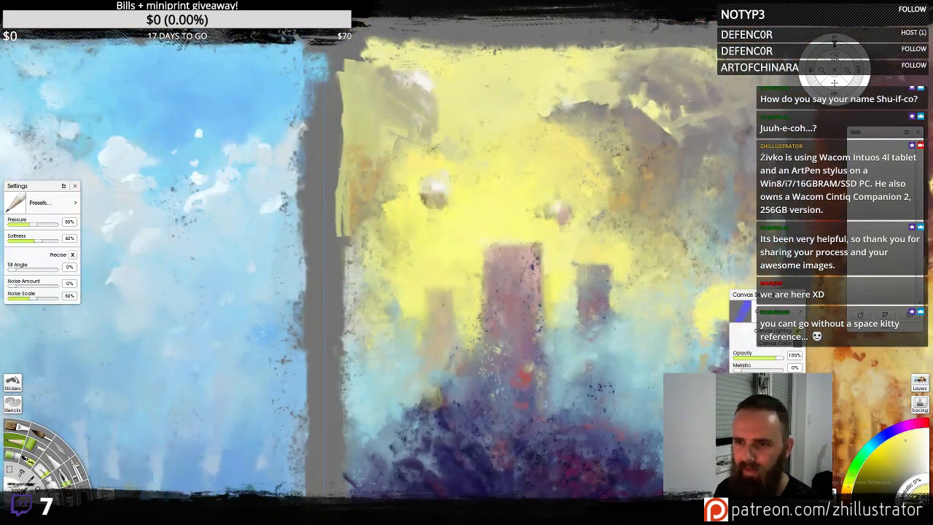
left_click(421, 202, "alt")
left_click_drag(421, 197, 437, 206)
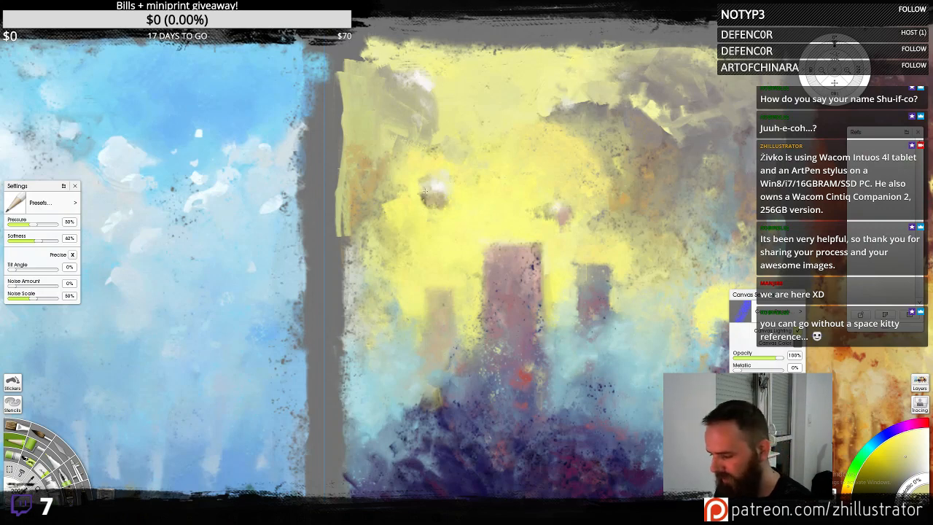
- Smear and reshape the small floating cloud's lower edge with the palette knife, using grays and yellows sampled from around it
key("k")
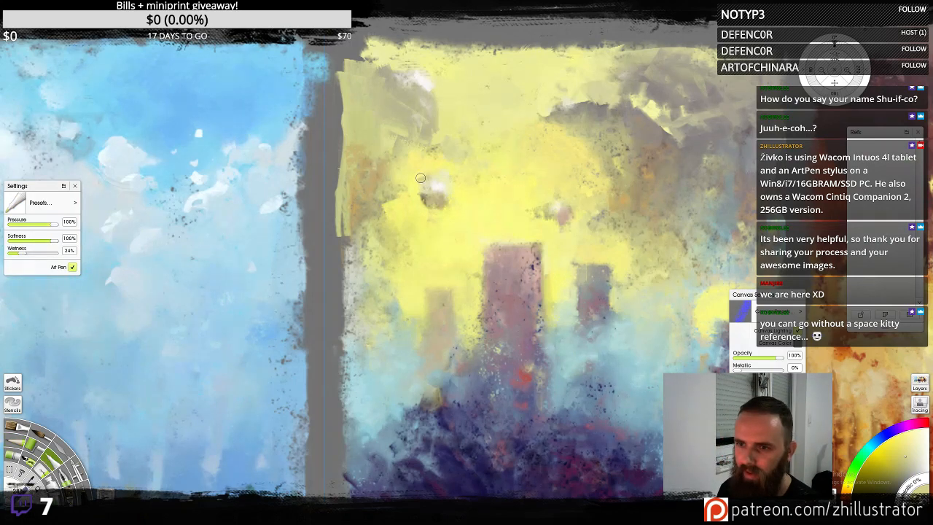
mouse_move(431, 182)
left_mouse_down()
mouse_move(417, 184)
mouse_move(432, 193)
mouse_move(421, 218)
mouse_move(432, 219)
mouse_move(448, 190)
mouse_move(439, 200)
mouse_move(421, 181)
mouse_move(436, 218)
mouse_move(424, 221)
left_mouse_up()
left_click(435, 197, "alt")
left_click(439, 178, "alt")
left_click(428, 197, "alt")
left_click(440, 220, "alt")
left_click(436, 213, "alt")
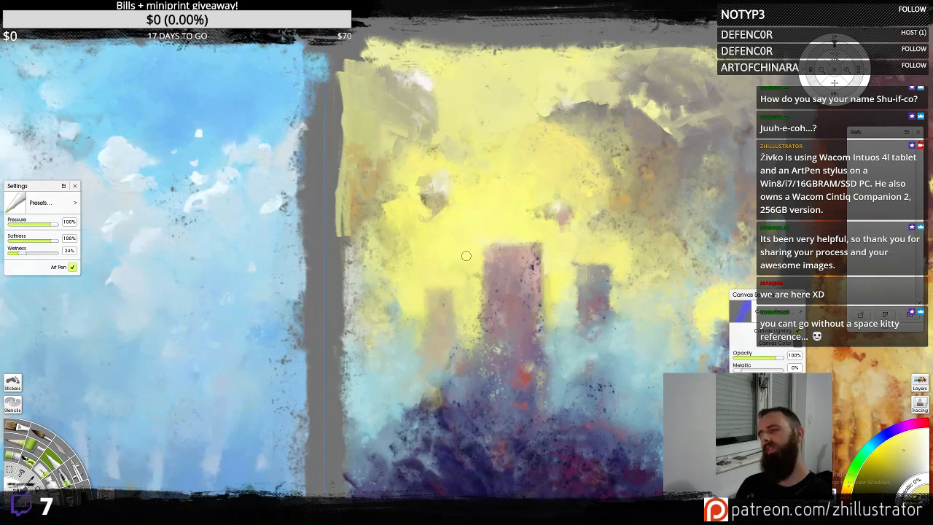
- Close the canvas settings and shape the small floating cloud into a round gray sphere with dark accents, using pencil and palette knife
key("p")
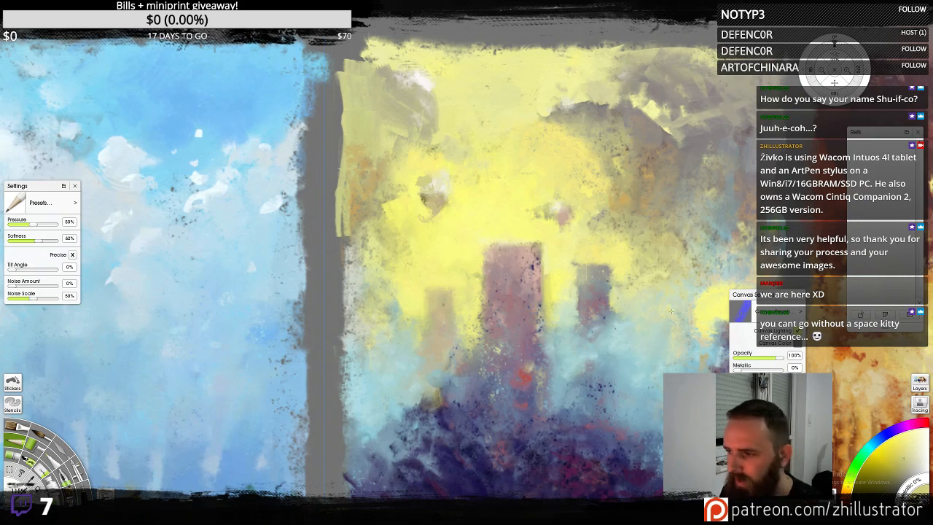
left_click(800, 295)
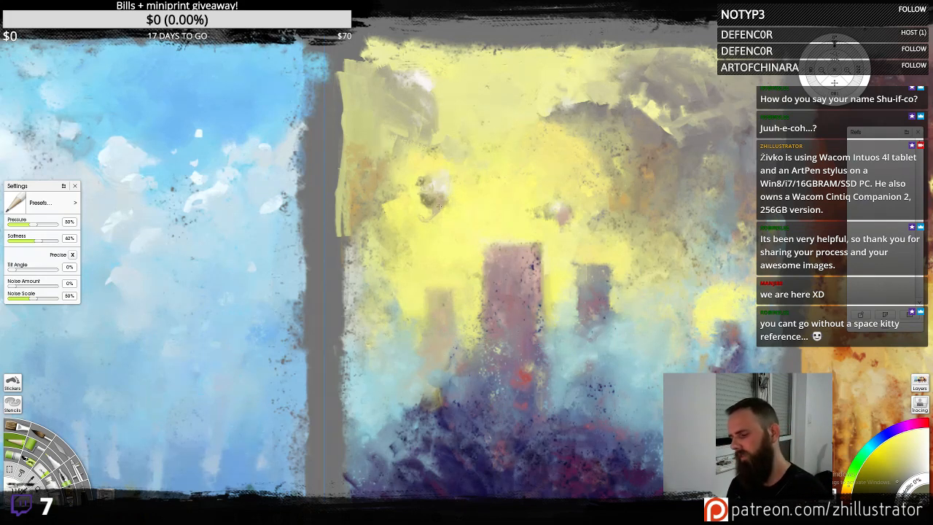
key("f")
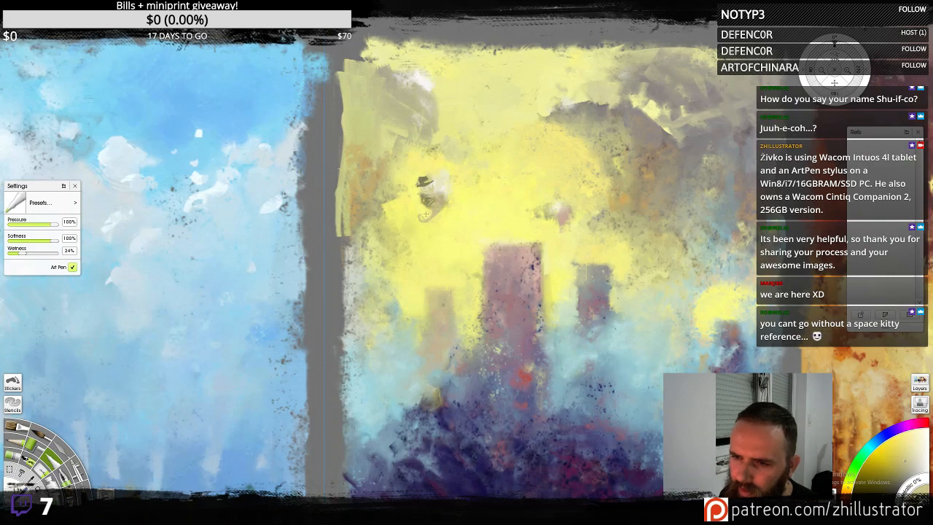
left_click(424, 216, "alt")
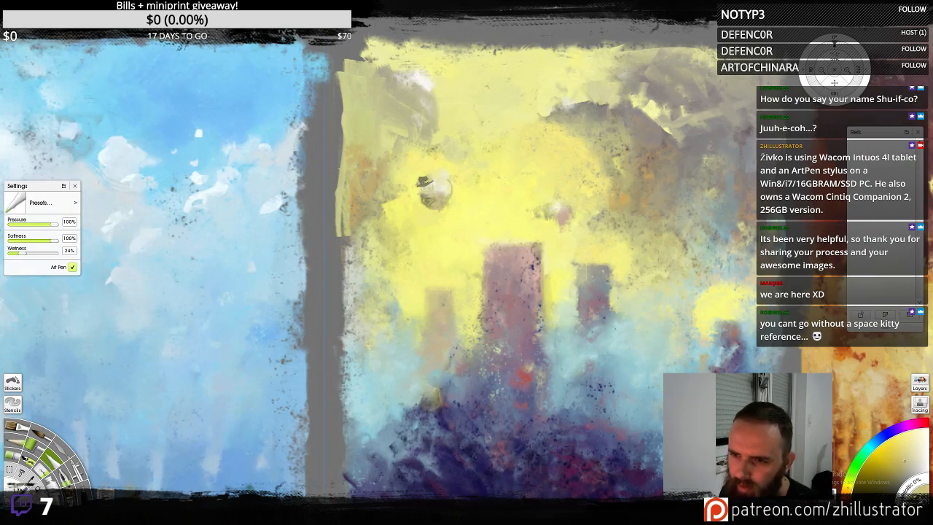
key("a")
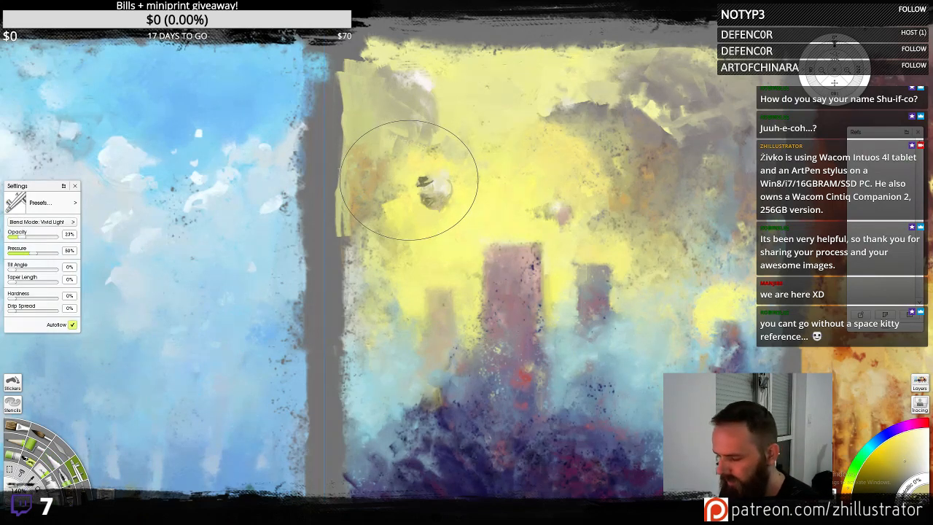
key("p")
left_click(429, 173, "alt")
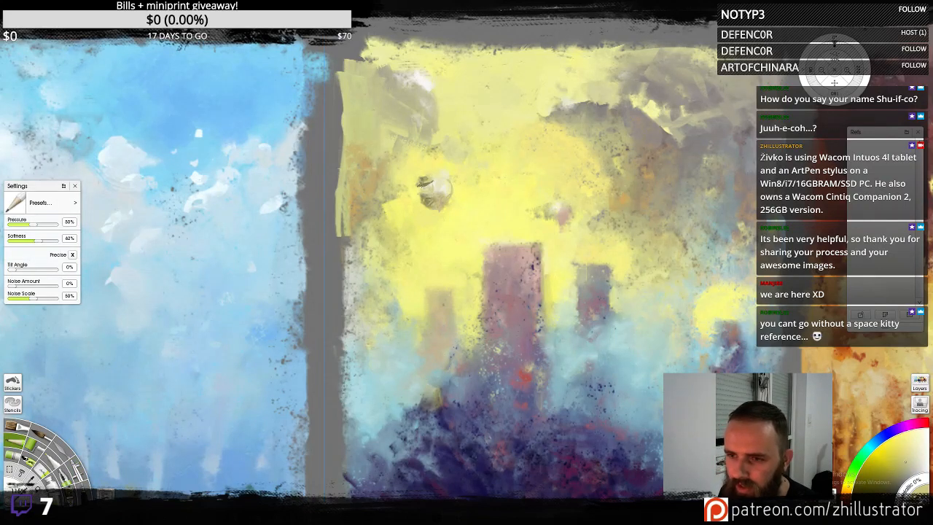
- Refine the small gray sphere in the second painting's sky with pencil touches in grays and yellows sampled around it
left_click(410, 168, "alt")
left_click_drag(380, 58, 350, 54)
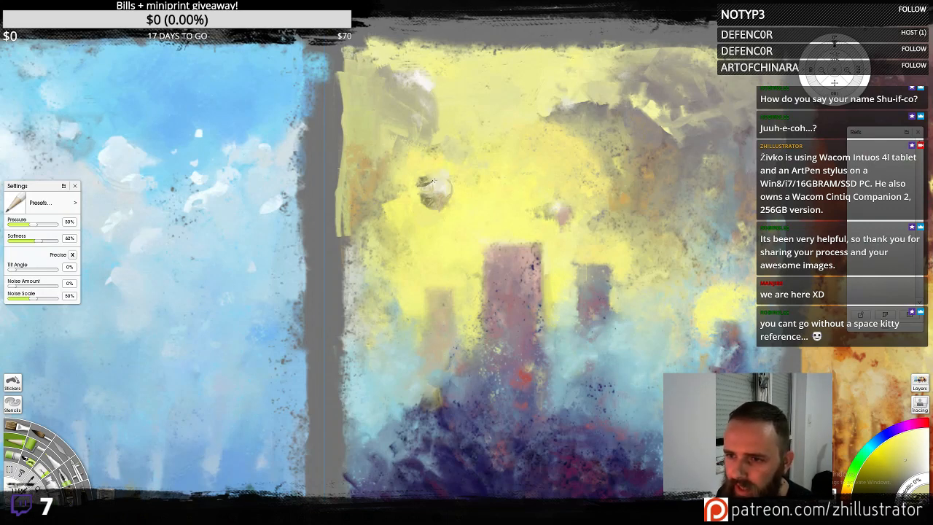
left_click(429, 196, "alt")
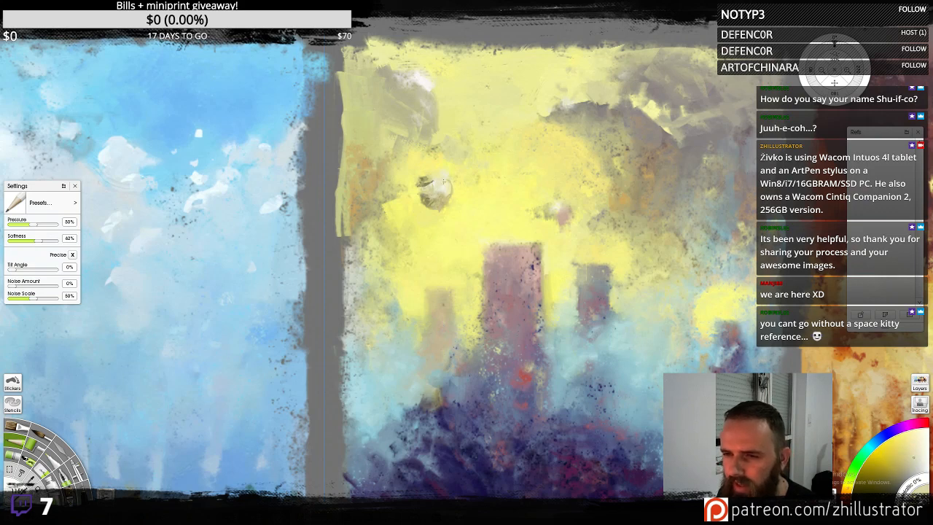
left_click(453, 187, "alt")
left_click_drag(451, 191, 445, 201)
left_click(441, 206, "alt")
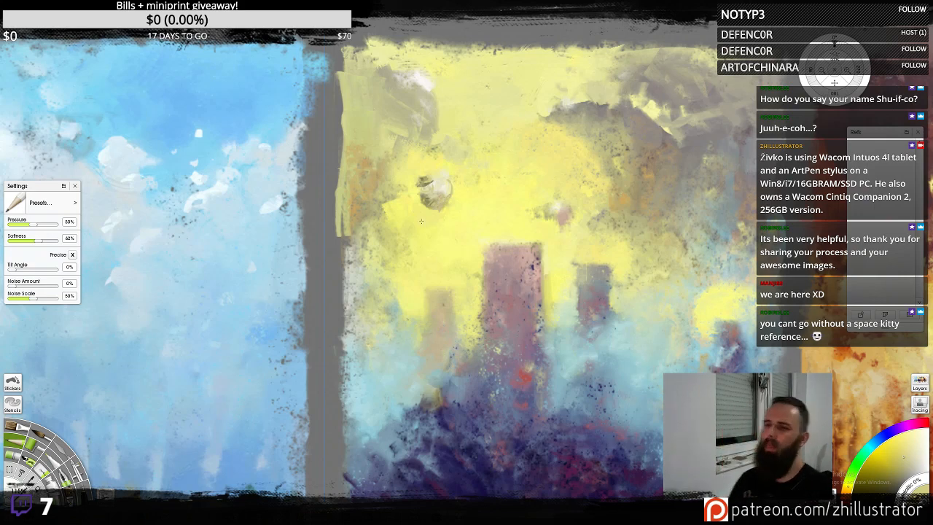
- Touch up the edge of the fiery cloud in the fourth painting with pencil strokes in yellows and oranges sampled from it
scroll(422, 221, "down", 3)
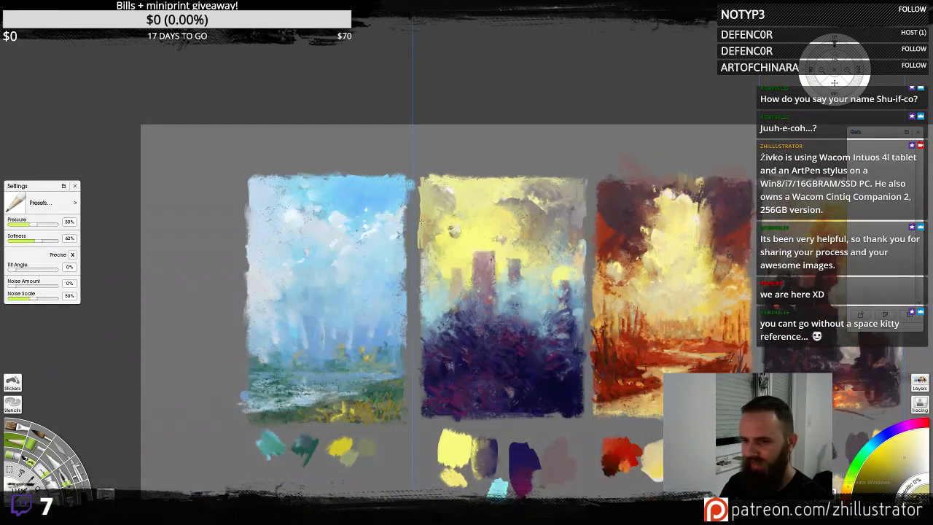
scroll(422, 220, "up", 2)
left_click_drag(621, 241, 339, 162)
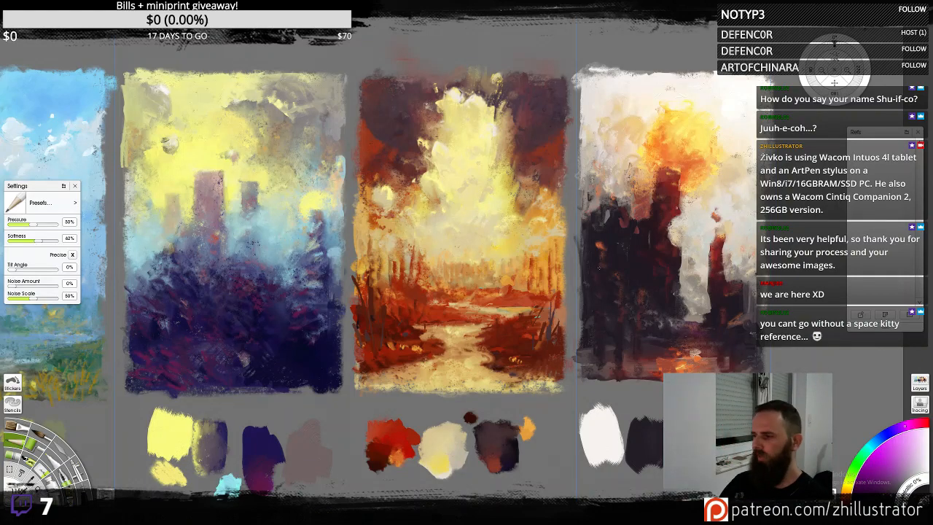
key("ctrl+plus")
left_click_drag(632, 261, 380, 275)
left_click_drag(551, 232, 439, 301)
key("ctrl+plus")
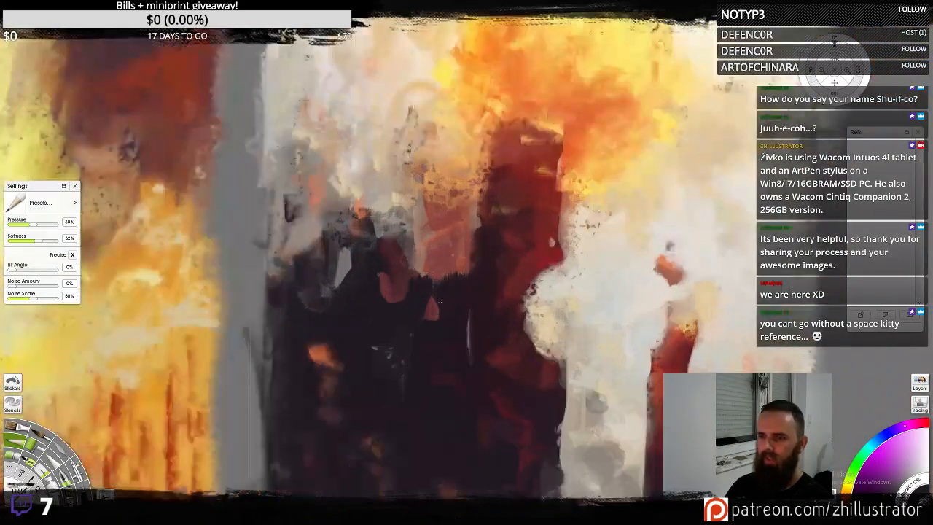
mouse_move(495, 219)
left_mouse_down()
mouse_move(451, 352)
mouse_move(451, 341)
left_mouse_up()
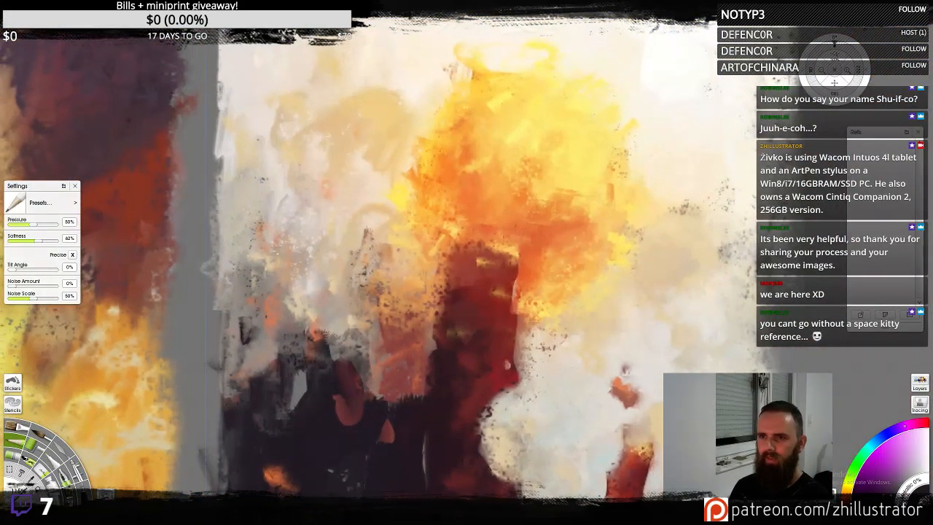
left_click(457, 125, "alt")
mouse_move(457, 127)
left_mouse_down()
mouse_move(435, 127)
mouse_move(428, 137)
left_mouse_up()
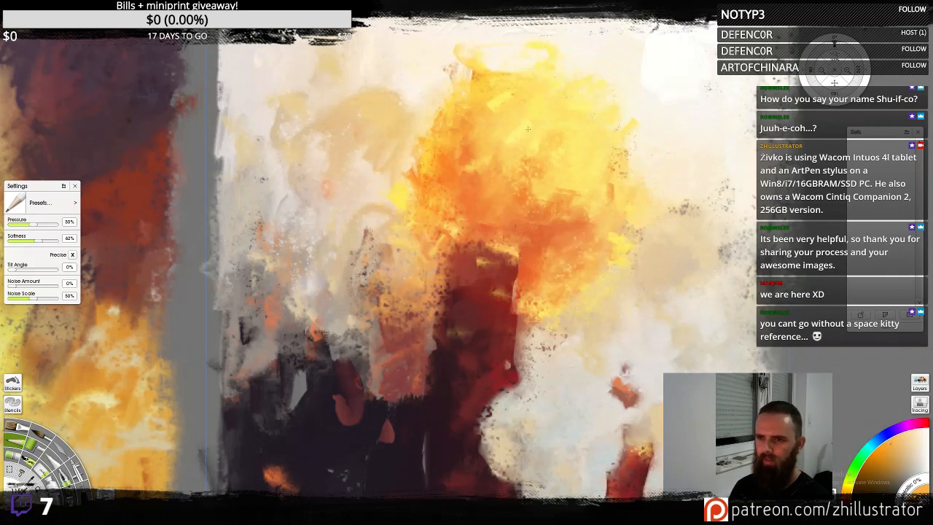
left_click(482, 93, "alt")
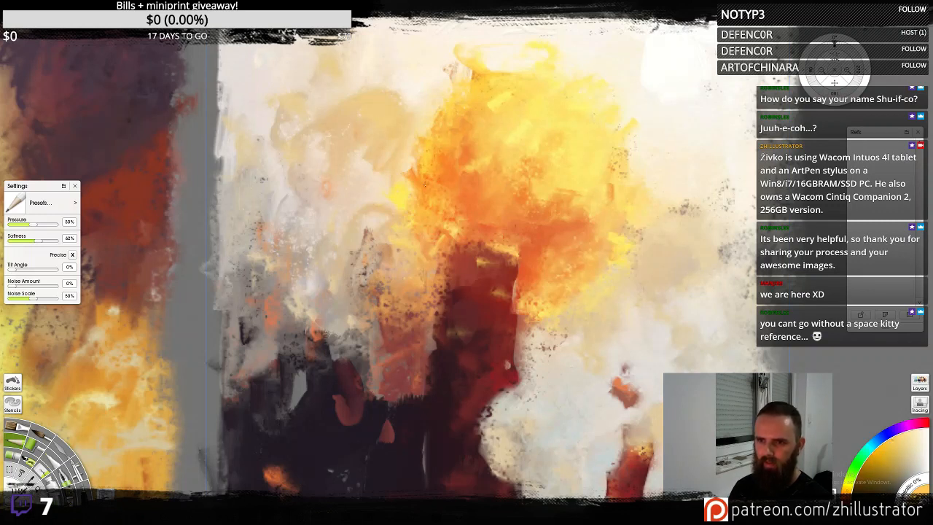
left_click_drag(425, 184, 411, 171)
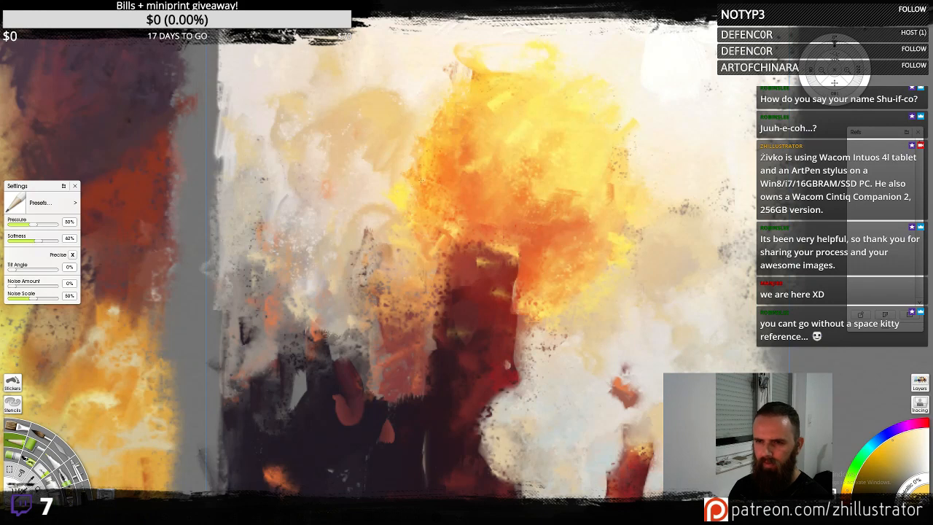
- Add small pencil accents across the tall red tower beneath the fiery cloud, using reds sampled from the tower
left_click(452, 254, "alt")
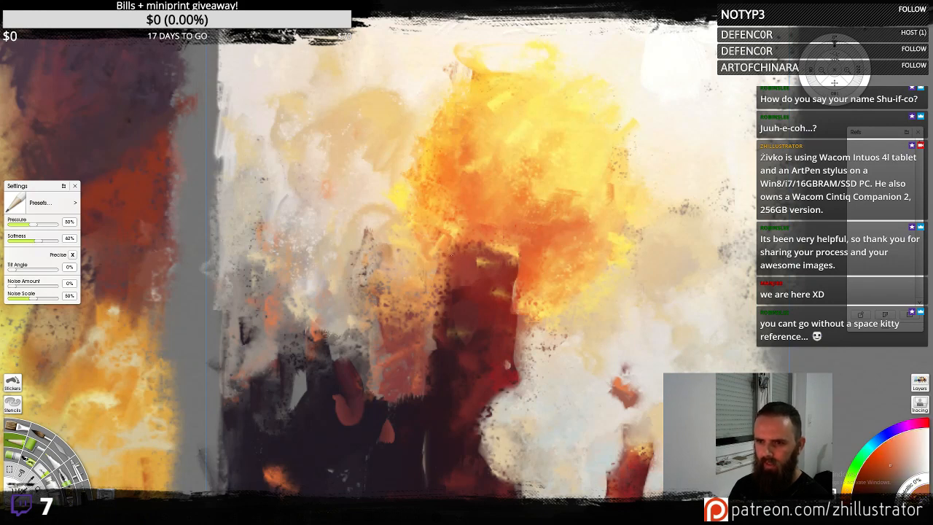
left_click(467, 290, "alt")
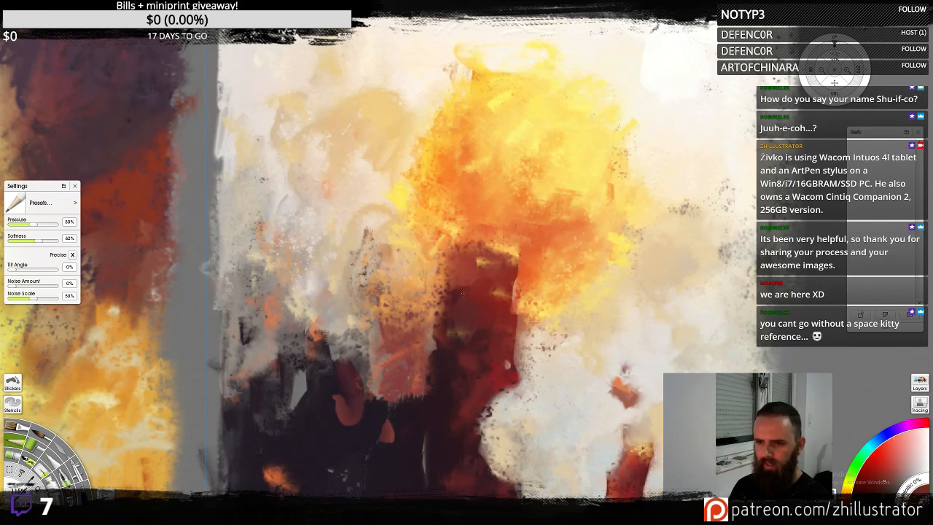
left_click(497, 293, "alt")
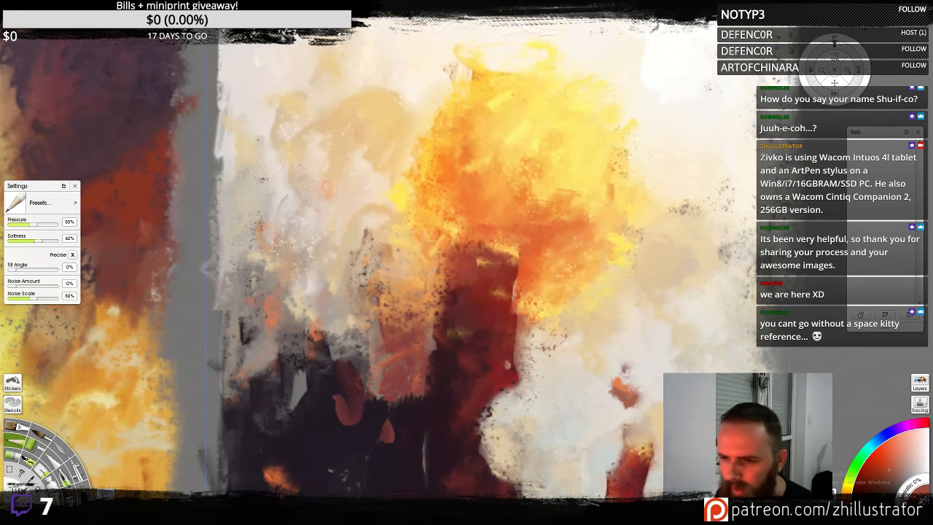
left_click_drag(476, 290, 498, 297)
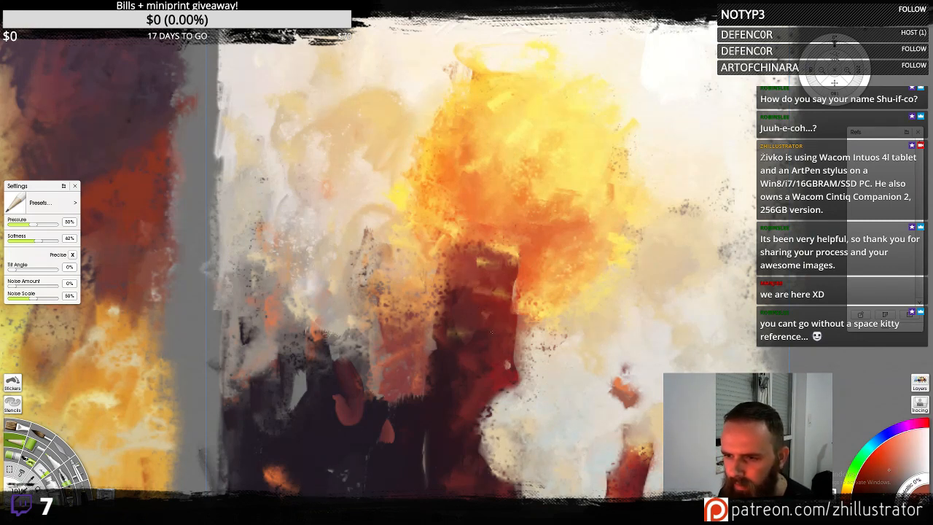
- Retouch the small flame above the fourth painting's shorter tower with pencil strokes in sampled orange tones
left_click(616, 379, "alt")
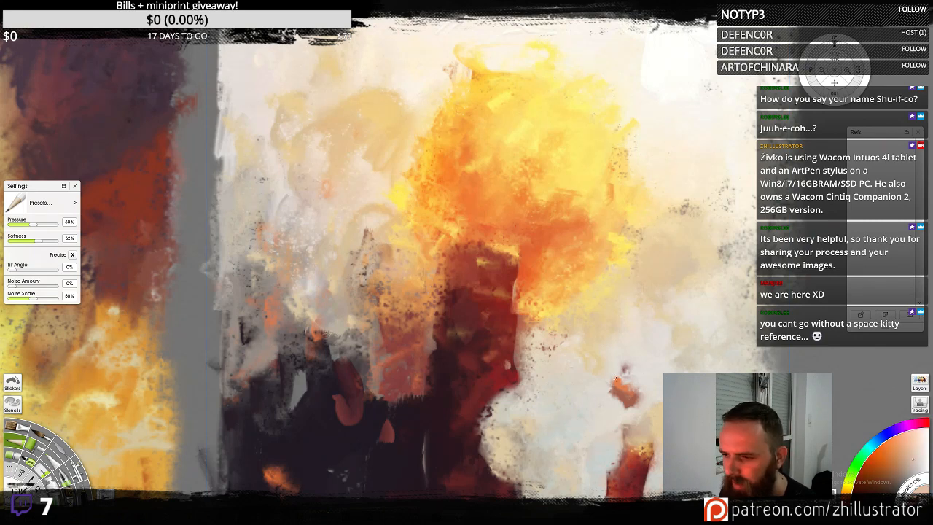
scroll(637, 381, "down", 3)
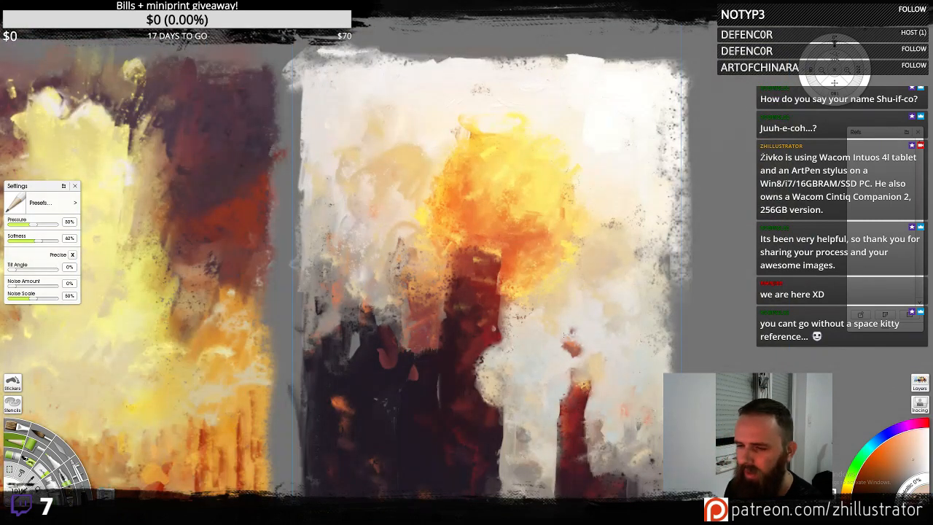
left_click_drag(563, 335, 579, 233)
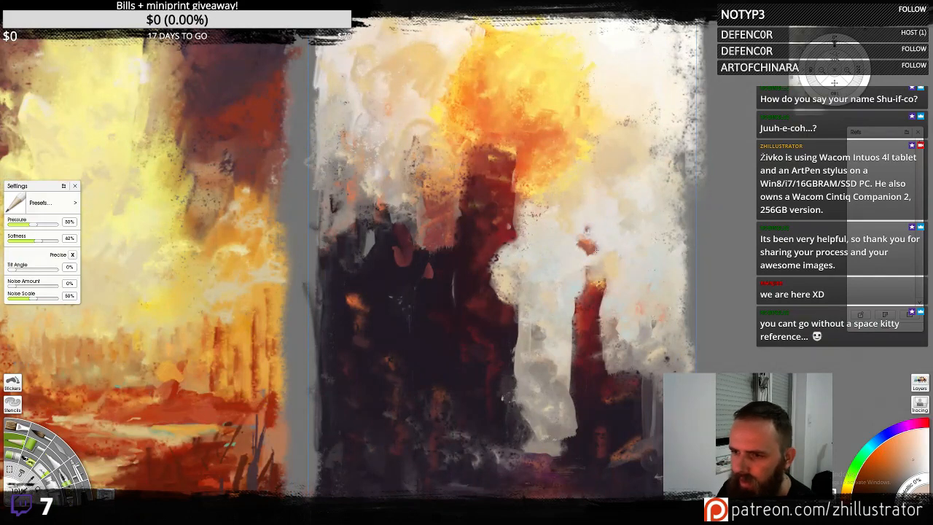
scroll(596, 251, "up", 3)
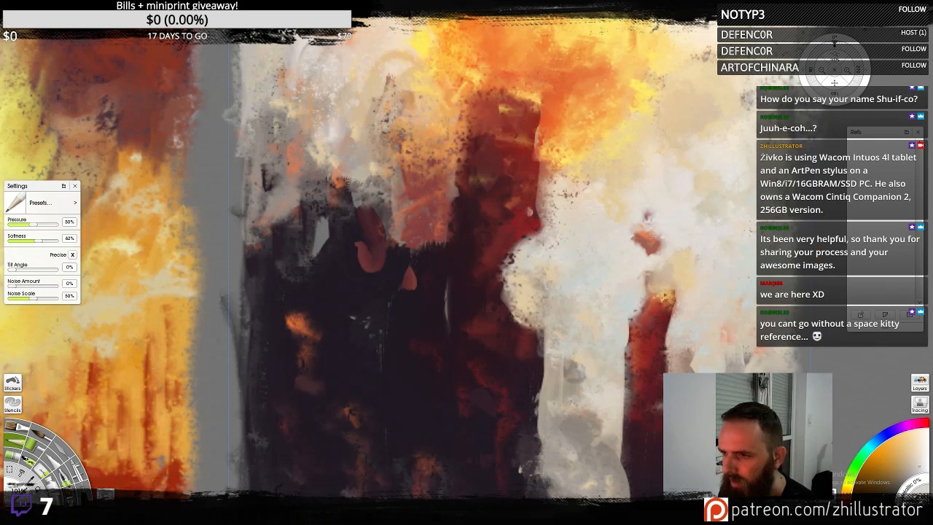
left_click(638, 236, "alt")
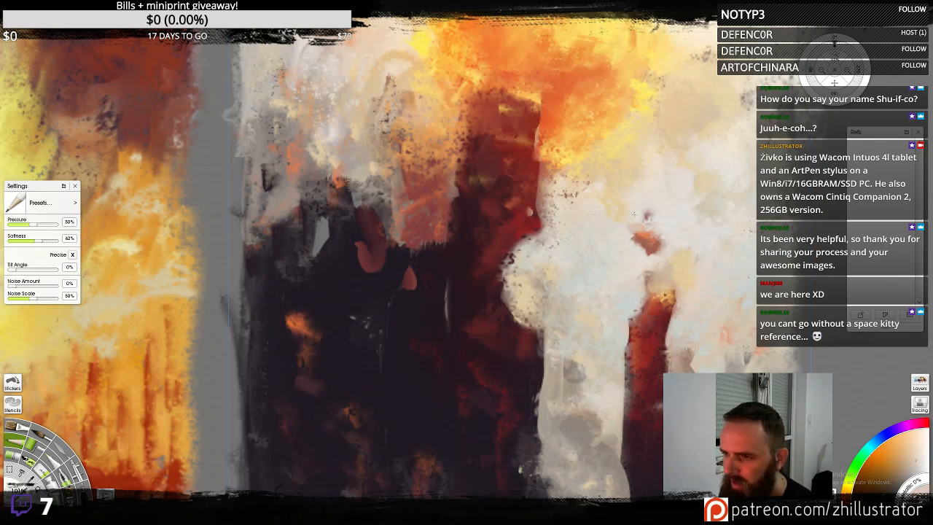
left_click(643, 237, "alt")
left_click_drag(636, 235, 647, 236)
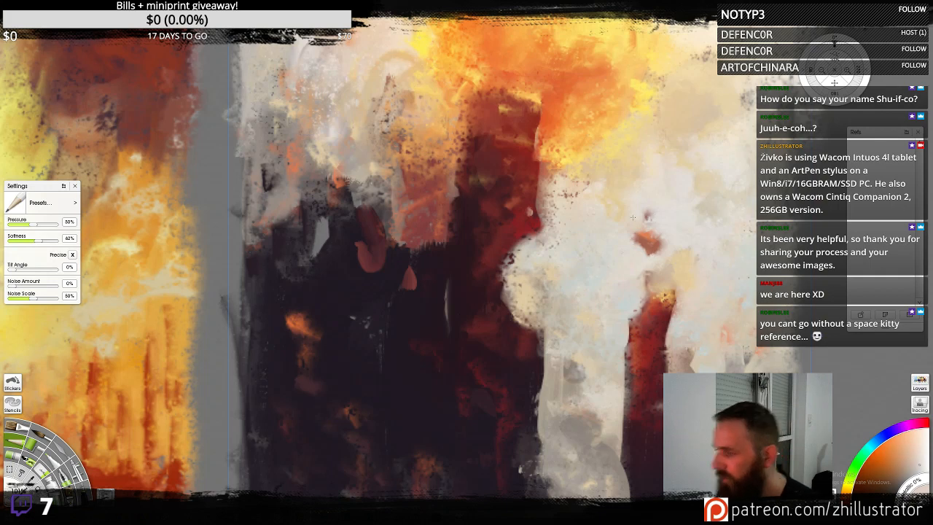
- Crayon an orange sampled from the fiery cloud onto the yellow swatch beneath the fourth painting, and blend it with the palette knife
key("ctrl+minus")
key("ctrl+minus")
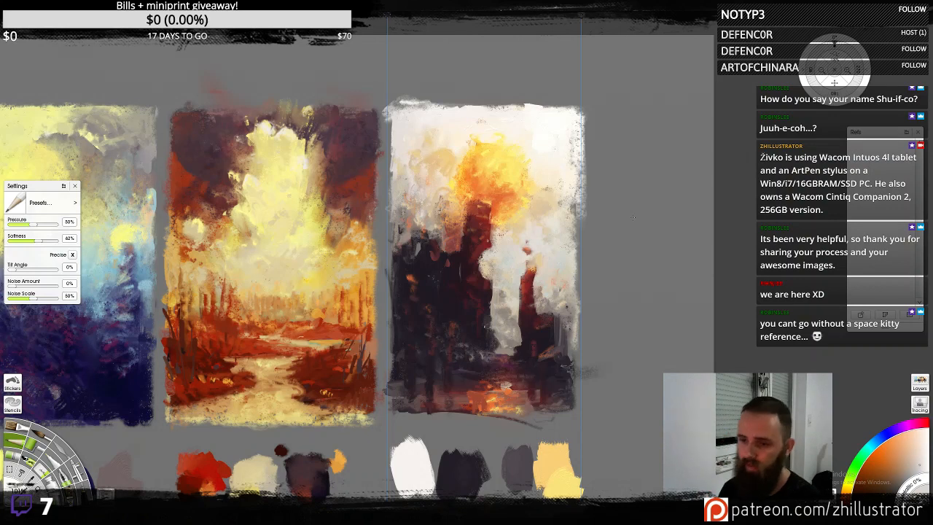
mouse_move(633, 217)
left_mouse_down()
mouse_move(704, 160)
mouse_move(734, 175)
left_mouse_up()
left_click_drag(497, 296, 535, 318)
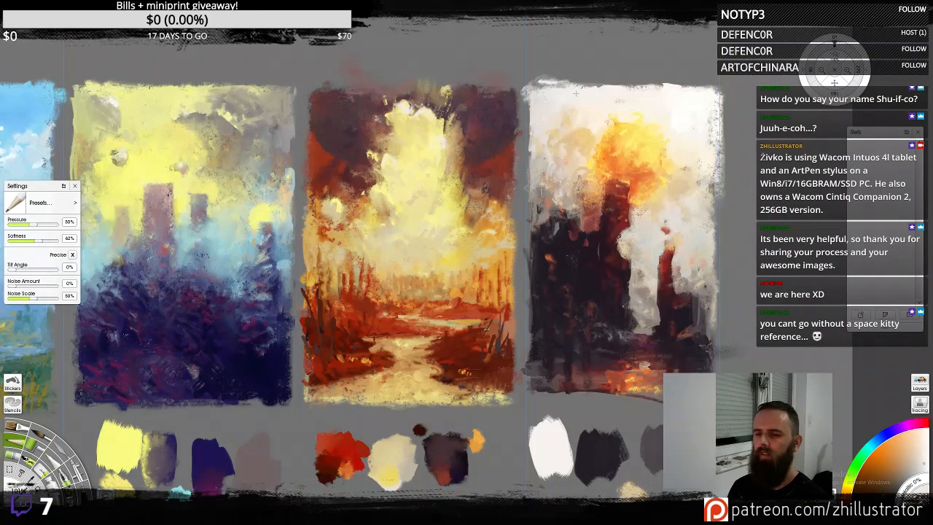
key("minus")
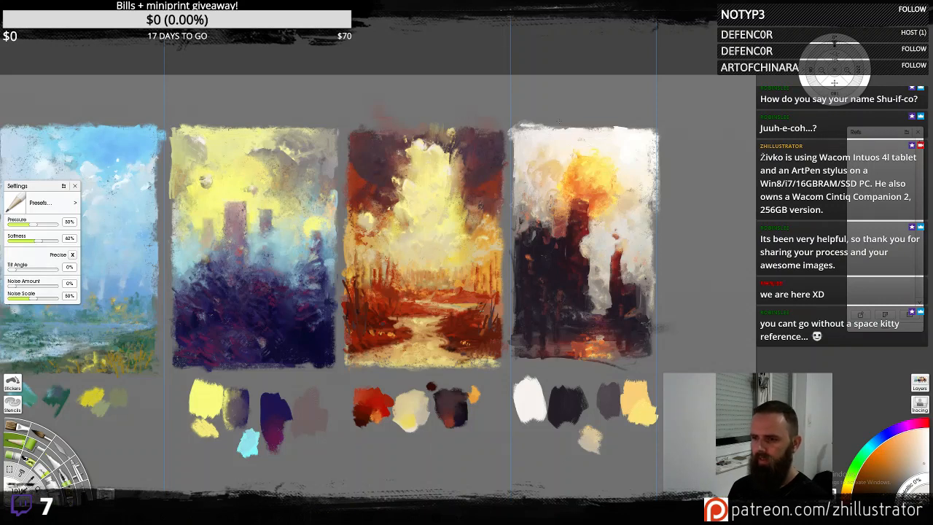
left_click(635, 401, "alt")
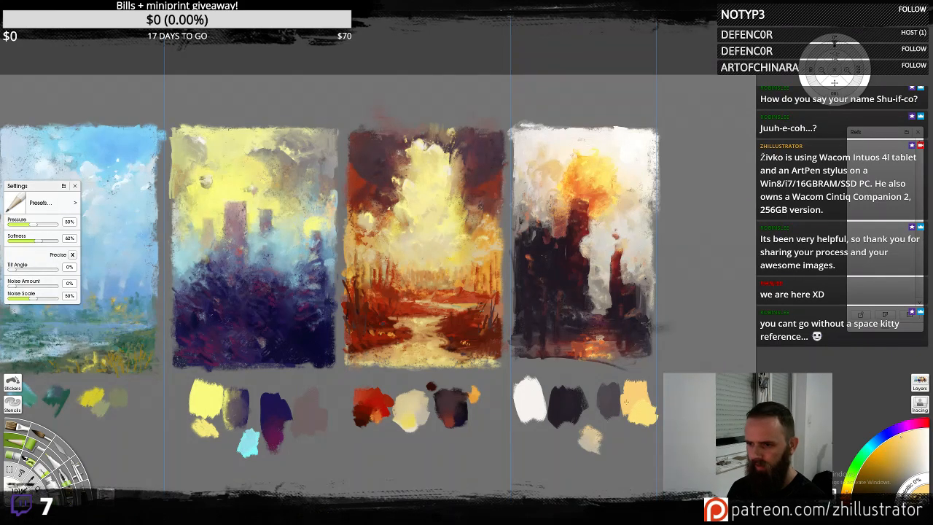
key("c")
left_click(592, 169, "alt")
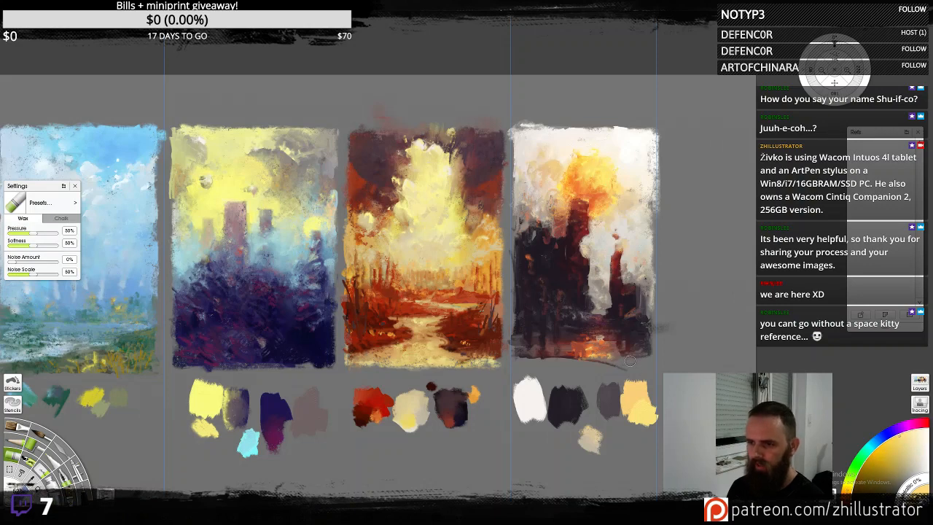
left_click(640, 403, "alt")
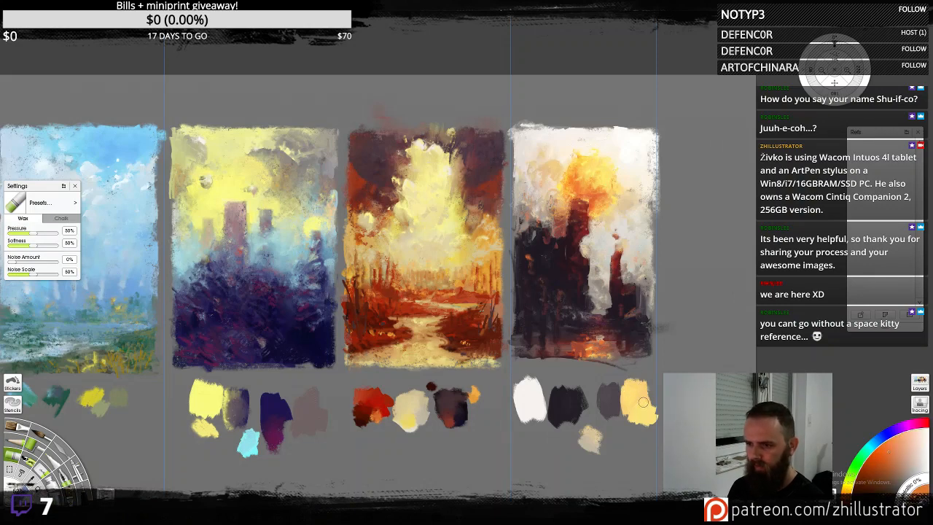
mouse_move(637, 400)
left_mouse_down()
mouse_move(627, 395)
mouse_move(646, 390)
mouse_move(647, 400)
left_mouse_up()
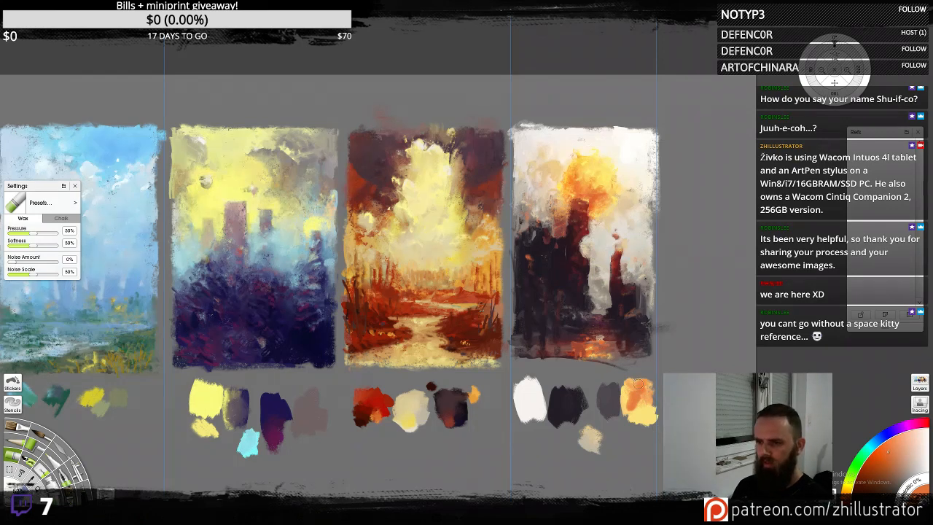
mouse_move(638, 388)
left_mouse_down()
mouse_move(642, 403)
mouse_move(636, 390)
mouse_move(626, 400)
mouse_move(624, 385)
mouse_move(619, 409)
mouse_move(640, 405)
mouse_move(639, 388)
mouse_move(631, 397)
mouse_move(643, 399)
left_mouse_up()
left_click(883, 452)
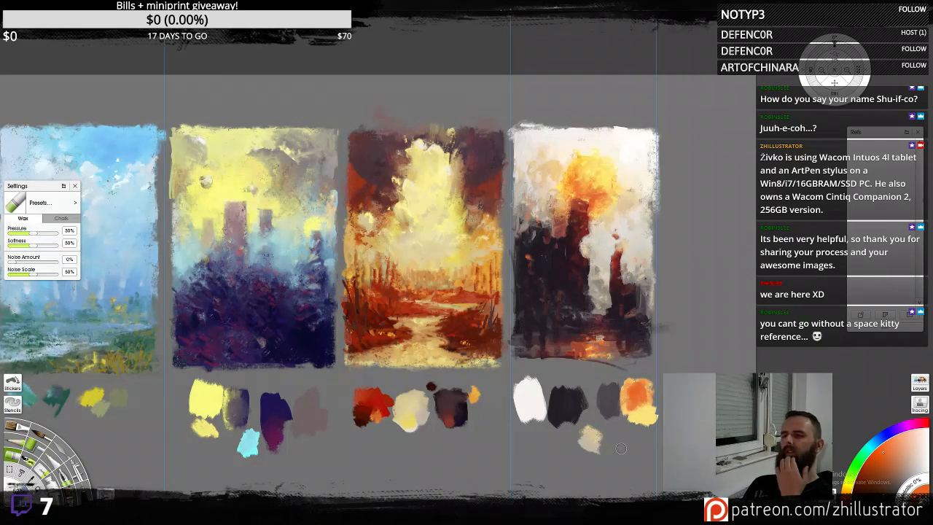
key("k")
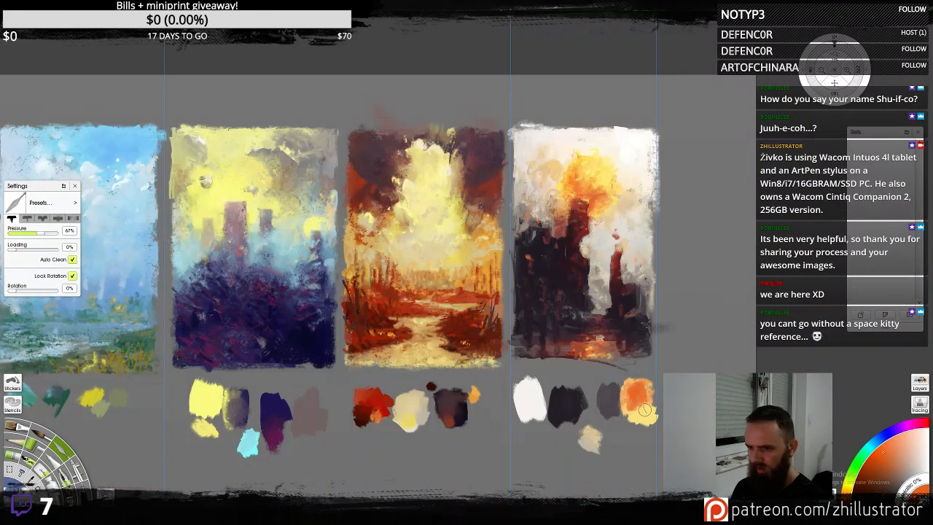
mouse_move(639, 394)
left_mouse_down()
mouse_move(644, 415)
mouse_move(639, 394)
mouse_move(639, 421)
mouse_move(632, 397)
mouse_move(631, 417)
left_mouse_up()
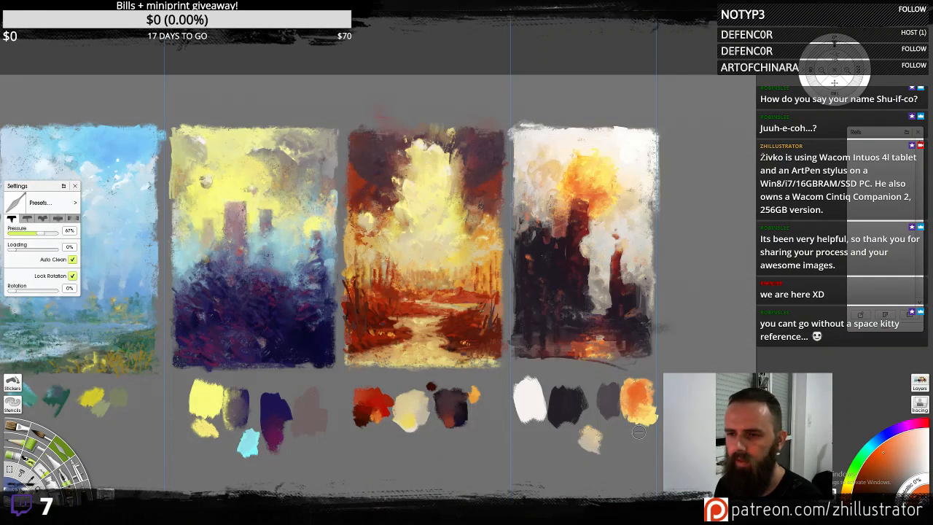
- Rework the fourth painting's bottom edge and glowing water reflection with crayon strokes in colors sampled from the painting
mouse_move(497, 321)
left_mouse_down()
mouse_move(572, 275)
mouse_move(560, 269)
left_mouse_up()
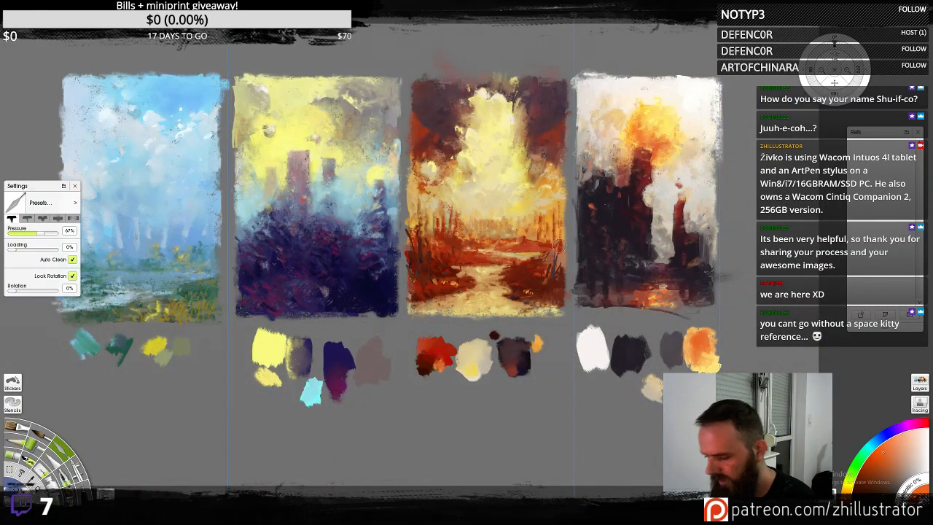
key("c")
left_click(600, 300, "alt")
mouse_move(588, 307)
left_mouse_down()
mouse_move(621, 312)
mouse_move(580, 301)
mouse_move(638, 307)
mouse_move(583, 306)
mouse_move(625, 311)
mouse_move(703, 300)
left_mouse_up()
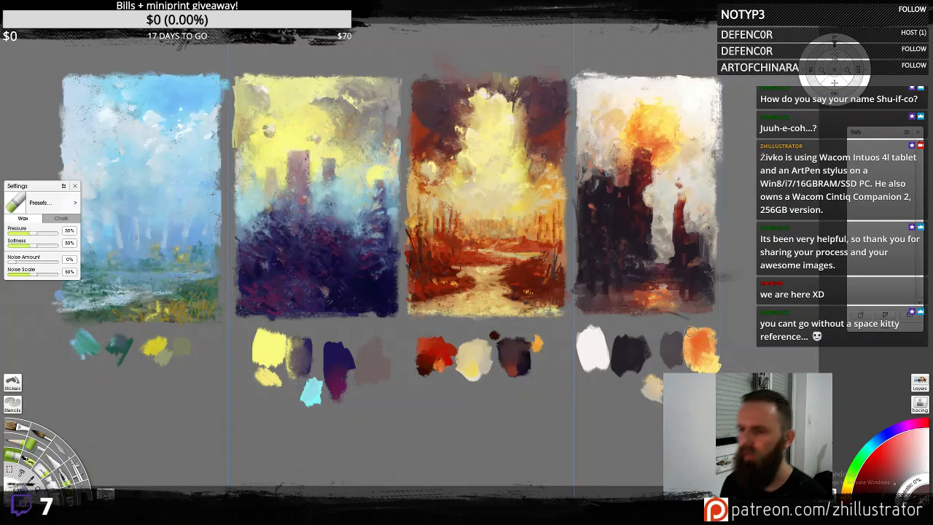
left_click(697, 272, "alt")
left_click(680, 299, "alt")
left_click_drag(680, 300, 679, 285)
- Sample a dark tone from the fourth painting's buildings and try different hues and shades for the pencil in the pop-up color wheel
key("p")
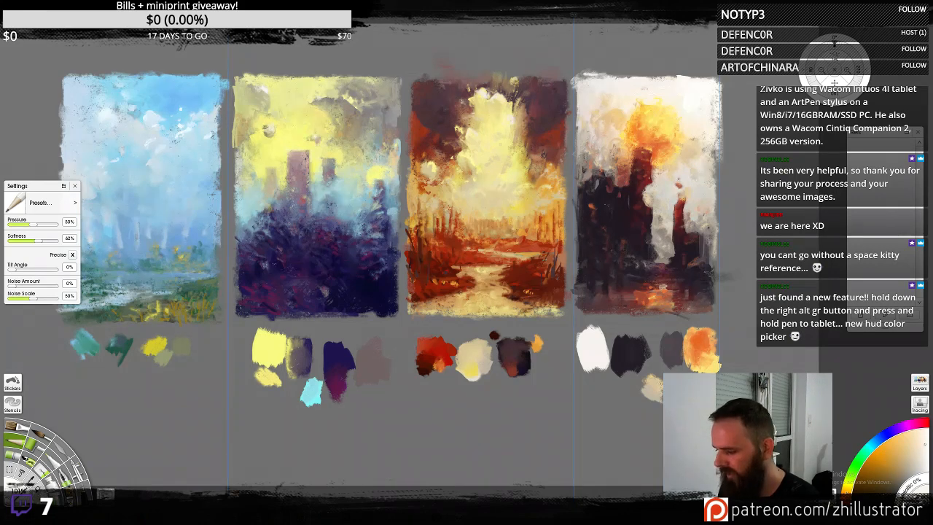
left_click(602, 256, "alt")
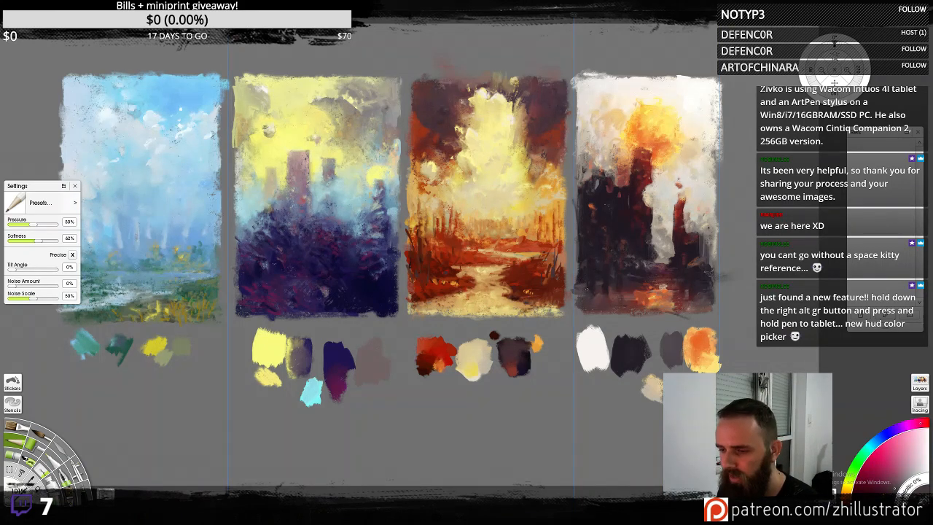
left_click(589, 290, "ctrl+alt")
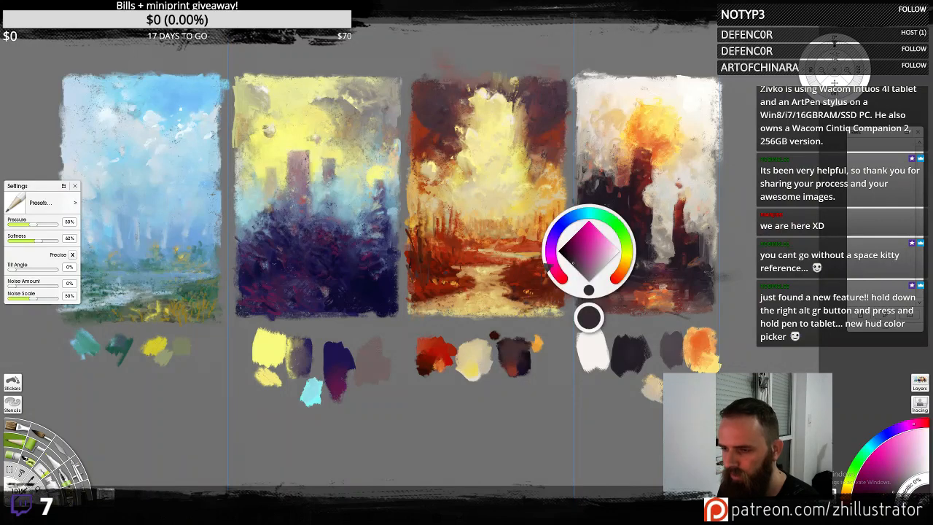
mouse_move(573, 262)
left_mouse_down()
mouse_move(592, 277)
mouse_move(624, 276)
mouse_move(584, 258)
mouse_move(575, 268)
mouse_move(580, 233)
mouse_move(568, 241)
left_mouse_up()
left_click(563, 283)
left_click(609, 213)
left_click_drag(589, 211, 552, 266)
left_click(595, 270)
mouse_move(631, 252)
left_mouse_down()
mouse_move(630, 237)
mouse_move(630, 262)
mouse_move(604, 249)
mouse_move(632, 244)
left_mouse_up()
left_click(596, 254)
left_click(624, 222)
left_click(598, 261)
left_click(608, 262)
left_click(617, 281)
left_click(634, 286)
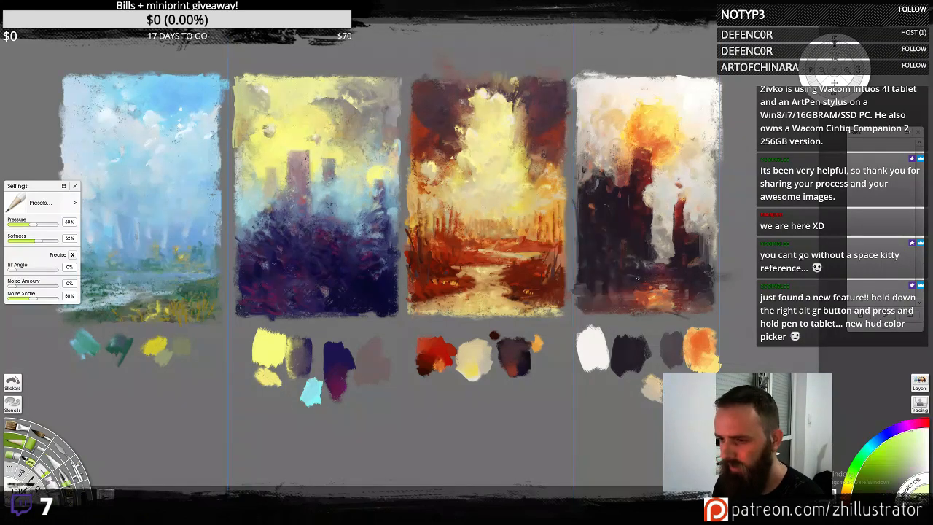
- Try the pop-up color wheel with the oil brush over the fourth painting's dark foreground, ending on a dark gray
left_click(77, 470)
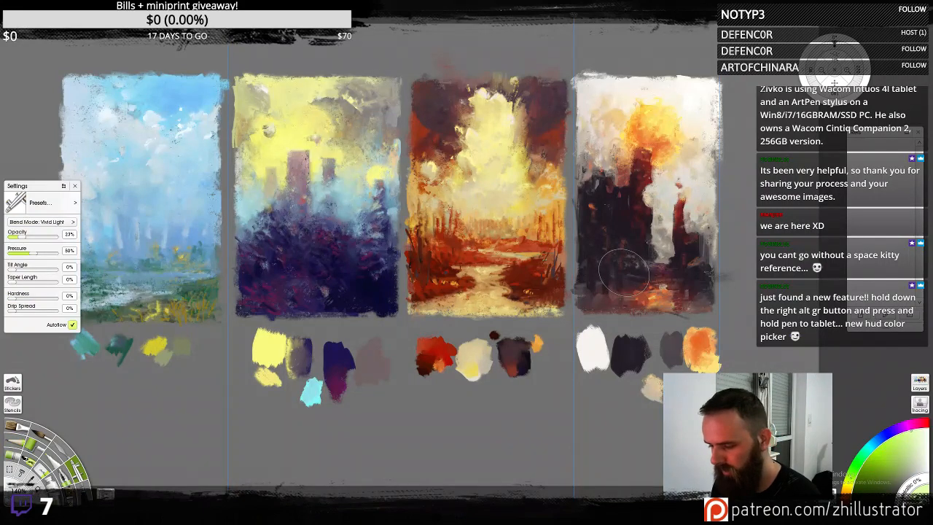
key("b")
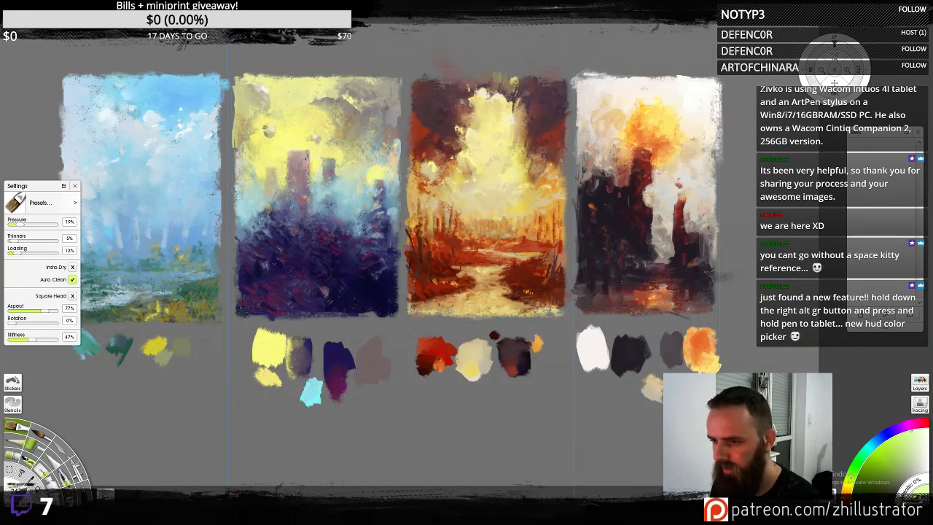
left_click(621, 281, "alt")
left_click_drag(663, 234, 646, 277)
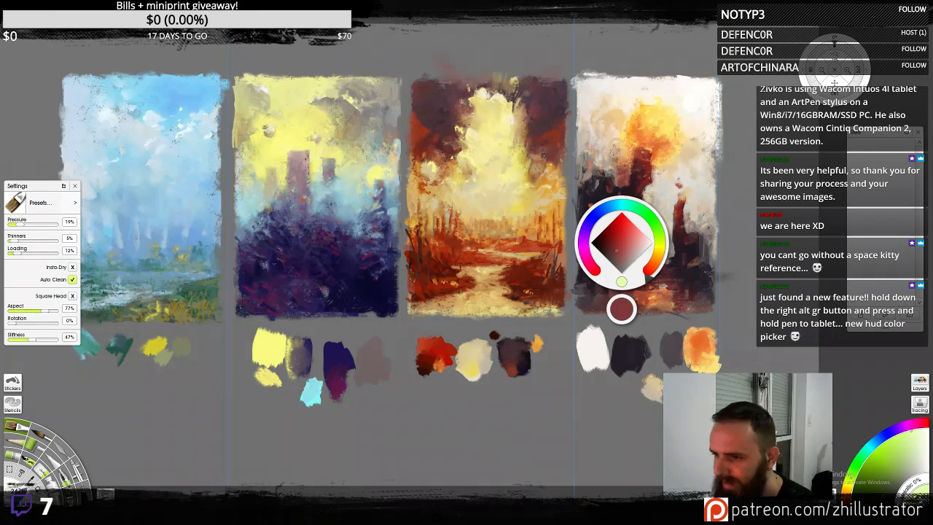
left_click(618, 269)
left_click_drag(593, 278, 583, 264)
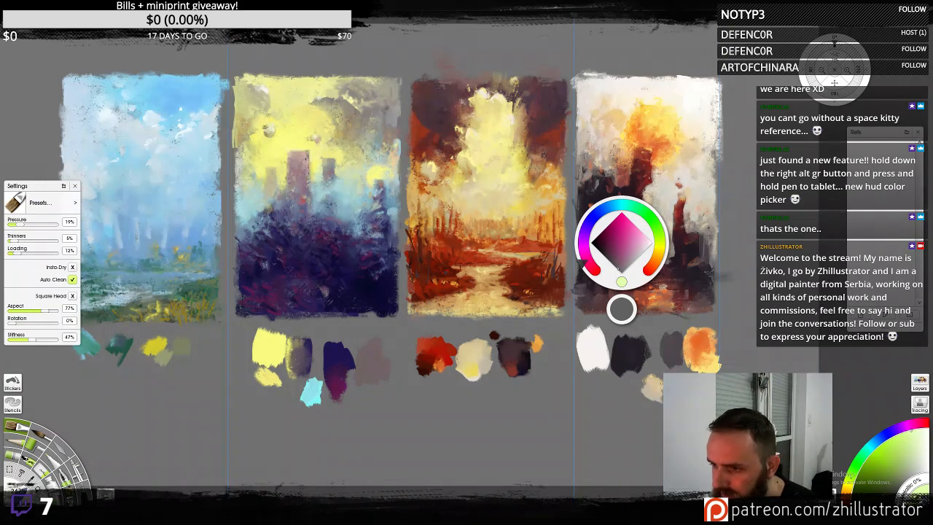
left_click(621, 282)
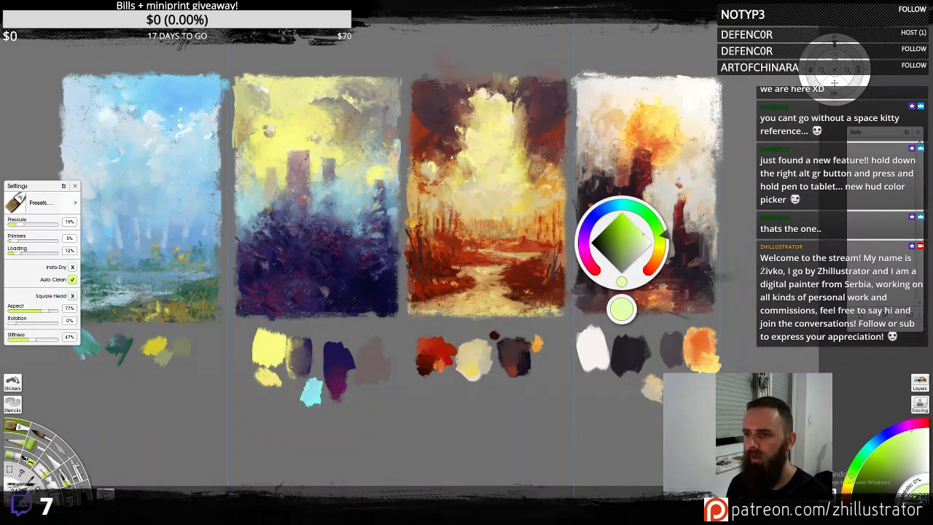
mouse_move(643, 234)
left_mouse_down()
mouse_move(602, 243)
mouse_move(581, 233)
mouse_move(592, 283)
left_mouse_up()
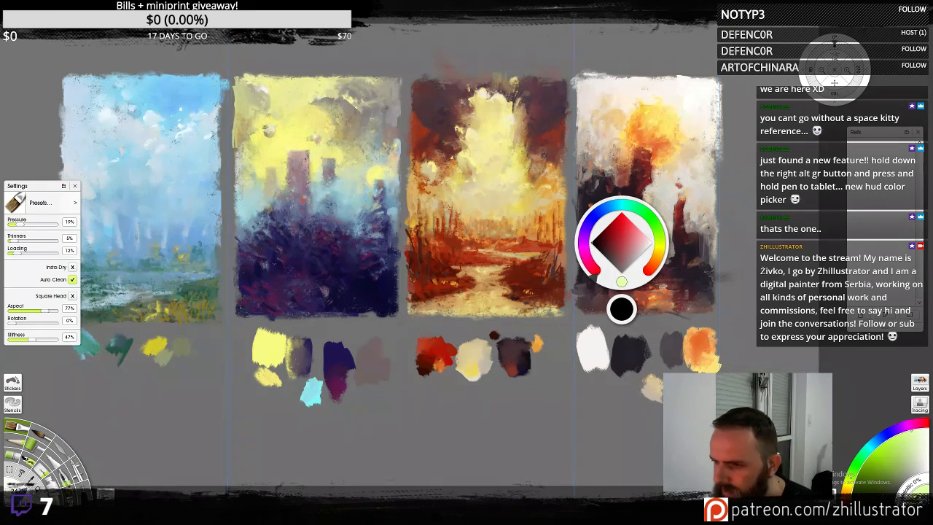
left_click(608, 253)
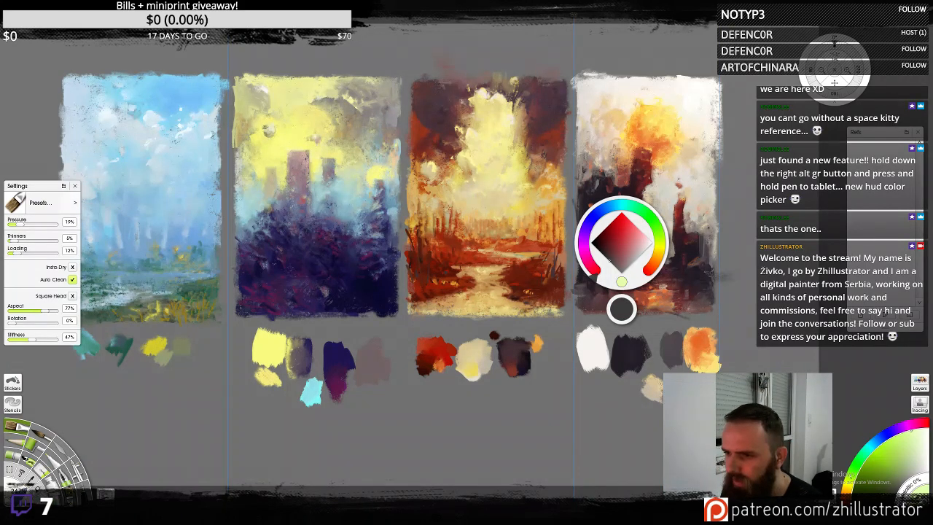
left_click(604, 288)
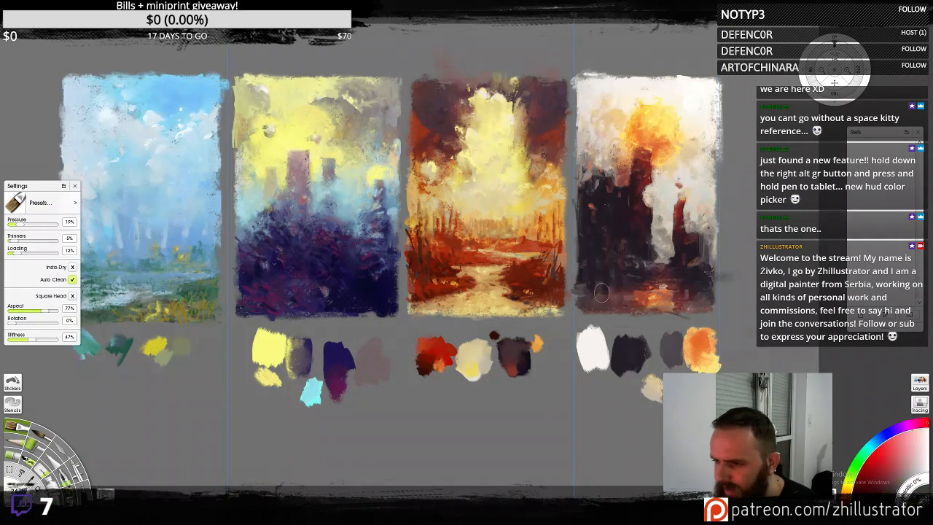
- Mix a dark red in the pop-up color wheel, opened on the canvas beside the fourth painting
left_click(740, 313, "alt")
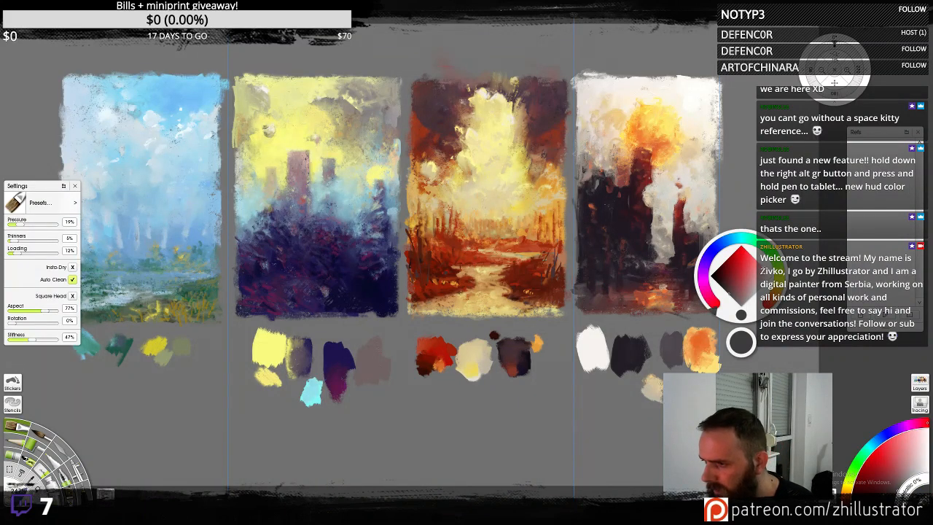
left_click(735, 278)
mouse_move(735, 278)
left_mouse_down()
mouse_move(743, 266)
mouse_move(749, 274)
mouse_move(731, 276)
left_mouse_up()
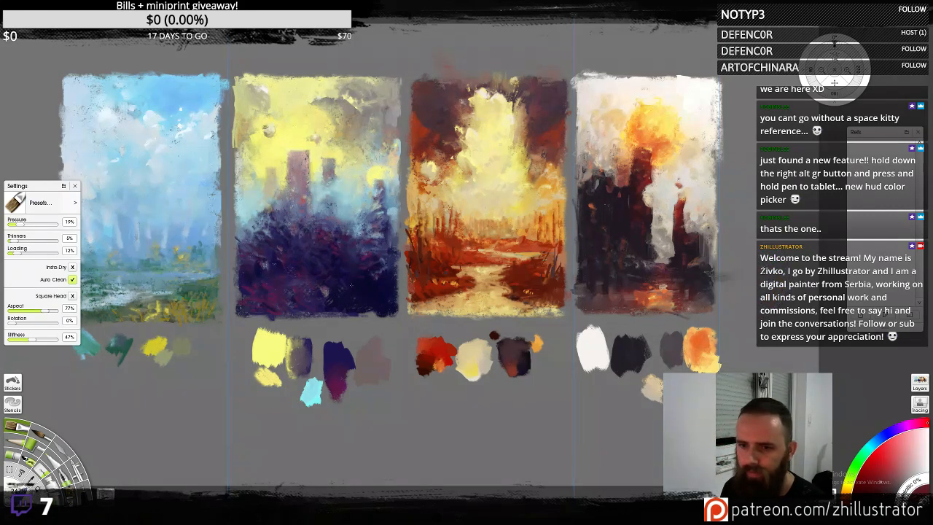
- Try several brush hues and shades in the pop-up color wheel over the second painting, including a neutral gray under a green hue
mouse_move(352, 286)
left_mouse_down()
mouse_move(367, 263)
mouse_move(354, 250)
mouse_move(345, 256)
mouse_move(360, 267)
mouse_move(371, 259)
mouse_move(392, 264)
mouse_move(392, 229)
mouse_move(356, 233)
mouse_move(379, 210)
mouse_move(354, 204)
mouse_move(313, 226)
left_mouse_up()
left_click(335, 247)
mouse_move(315, 273)
left_mouse_down()
mouse_move(310, 239)
mouse_move(329, 209)
mouse_move(368, 206)
left_mouse_up()
left_click(360, 257)
left_click_drag(360, 257, 359, 268)
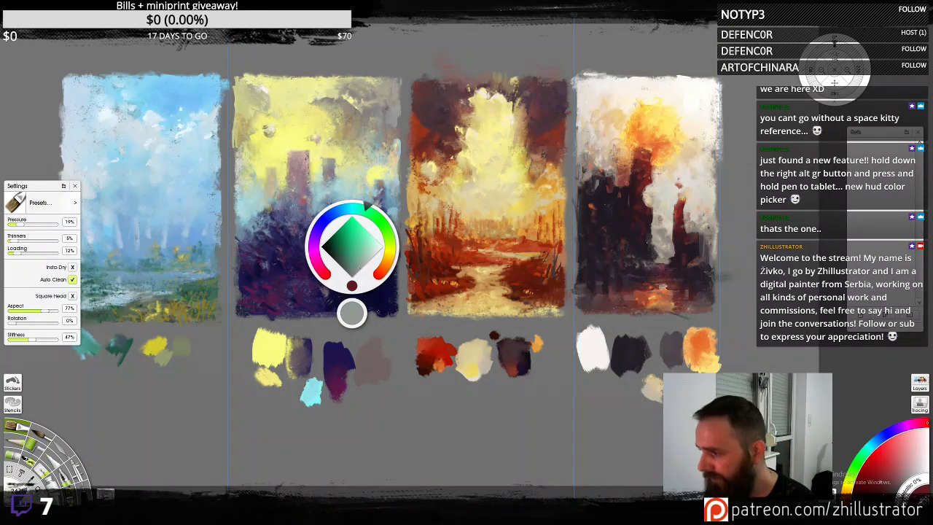
left_click_drag(359, 268, 360, 268)
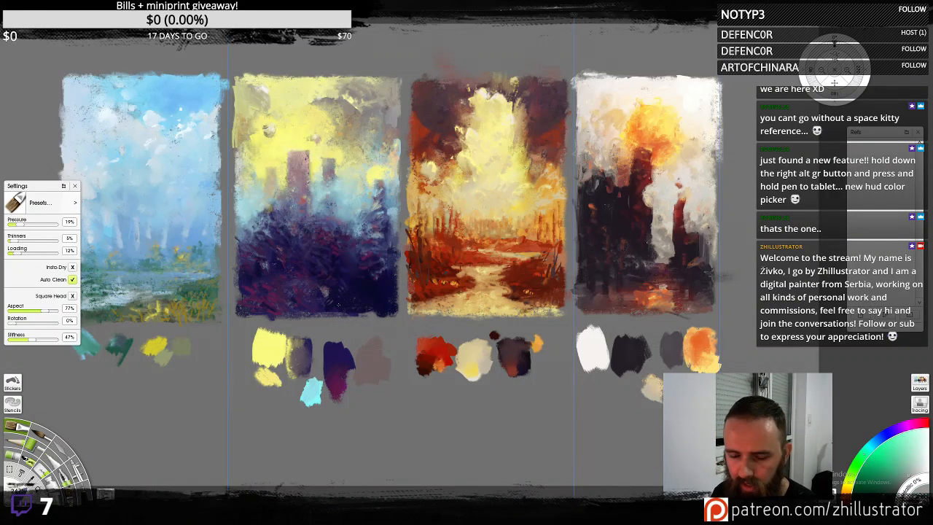
left_click(346, 351, "ctrl+alt")
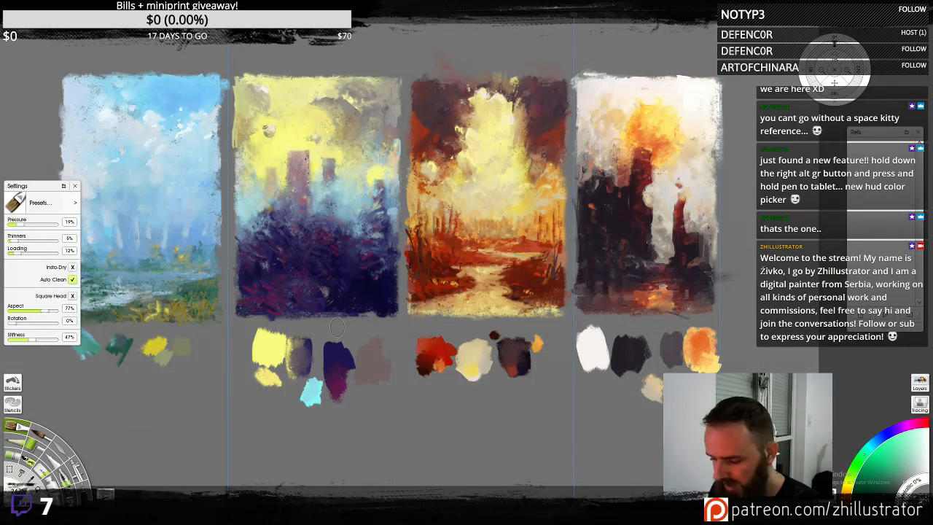
left_click(414, 232, "alt")
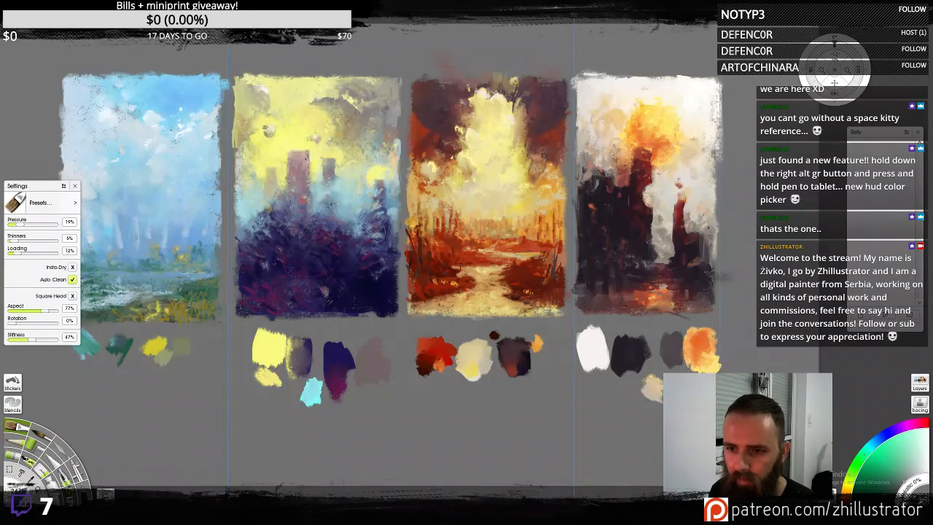
left_click(343, 202, "alt")
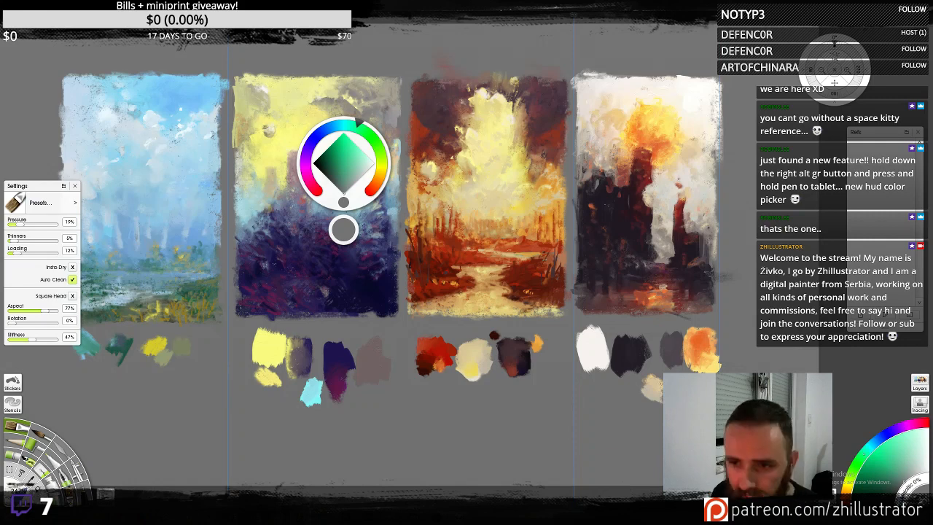
left_click(343, 202)
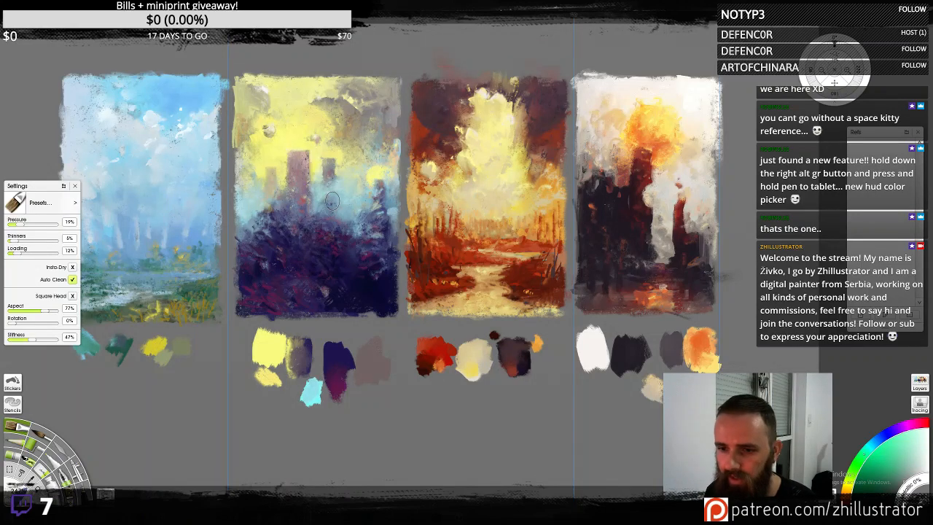
- Pencil pale highlights along the third painting's winding path, using yellows sampled from the path and the tall cloud
key("p")
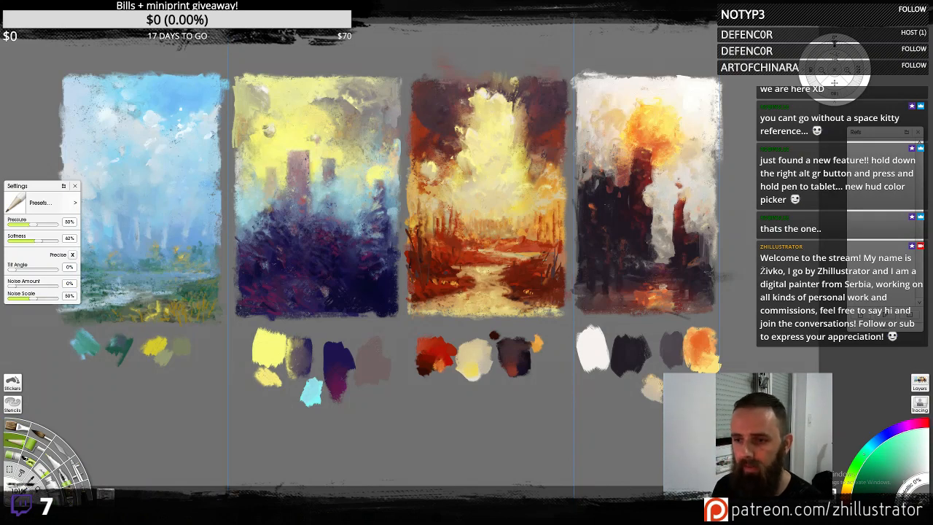
left_click(491, 273, "alt")
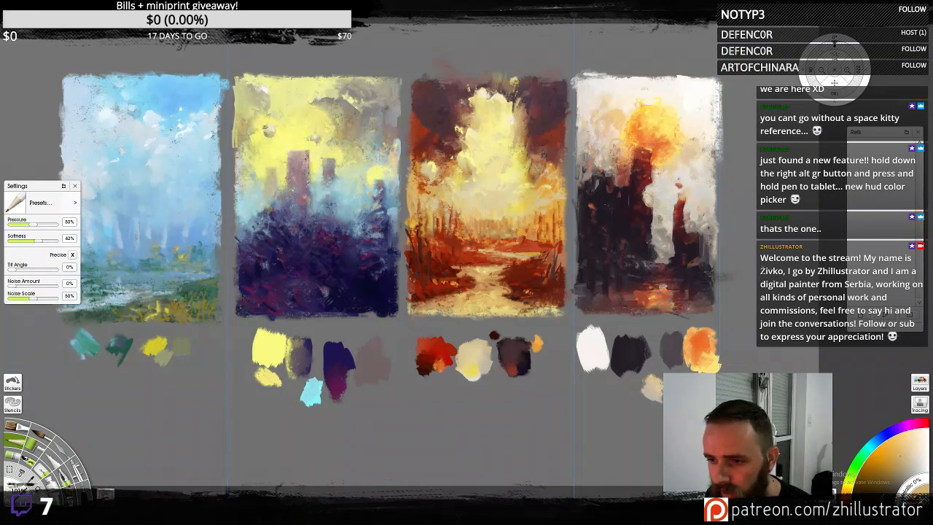
left_click(487, 153, "alt")
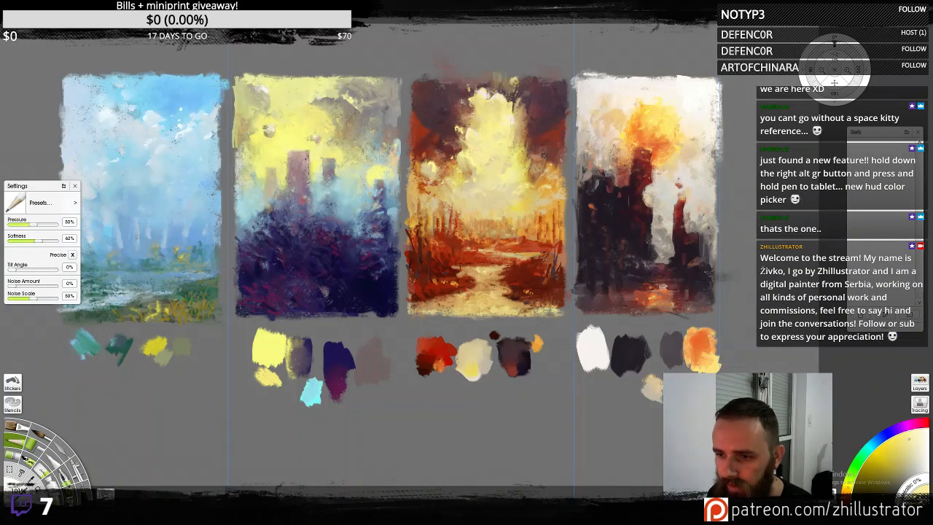
mouse_move(485, 284)
left_mouse_down()
mouse_move(481, 292)
mouse_move(500, 297)
mouse_move(479, 293)
mouse_move(483, 303)
mouse_move(490, 277)
mouse_move(498, 299)
mouse_move(449, 305)
left_mouse_up()
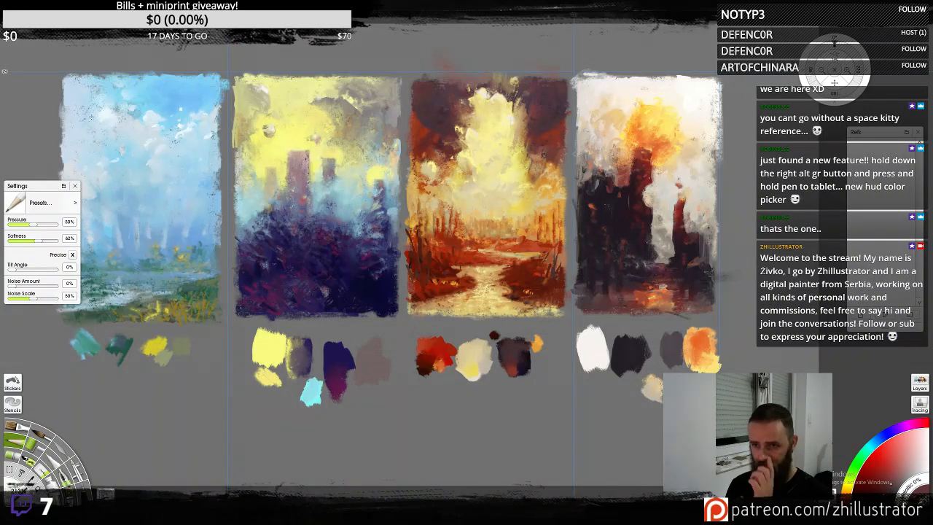
- Crayon a dark violet sampled from the second painting's foliage across its lower foreground, undoing a trial palette knife stroke
left_click(32, 443)
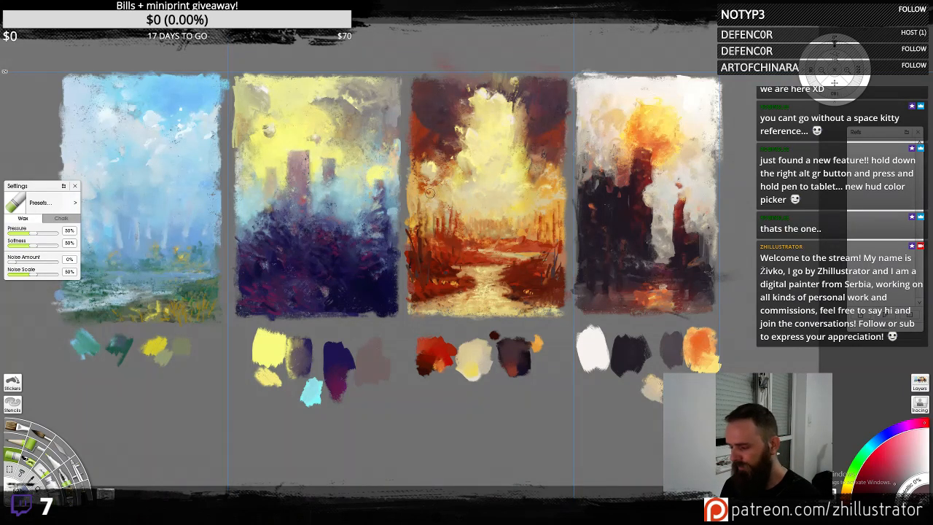
key("k")
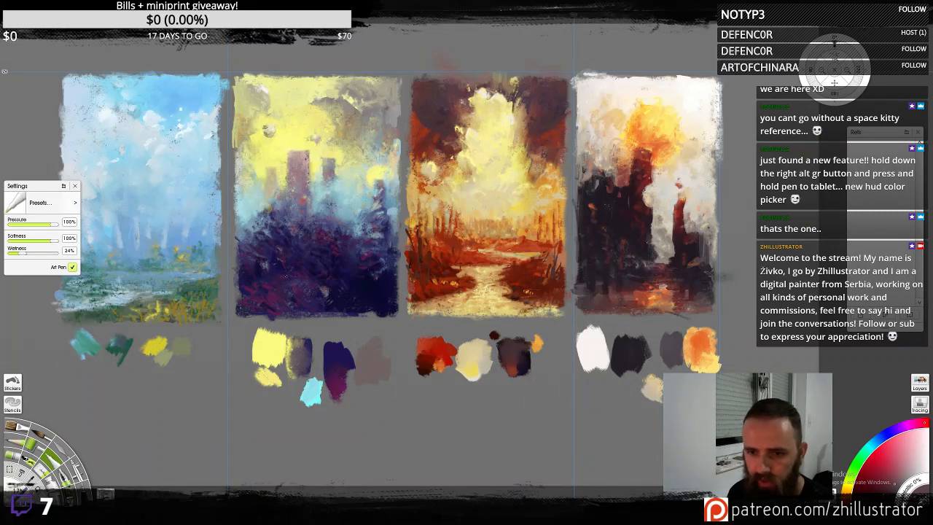
left_click(311, 283, "alt")
mouse_move(357, 282)
left_mouse_down()
mouse_move(331, 286)
mouse_move(379, 281)
left_mouse_up()
key("ctrl+z")
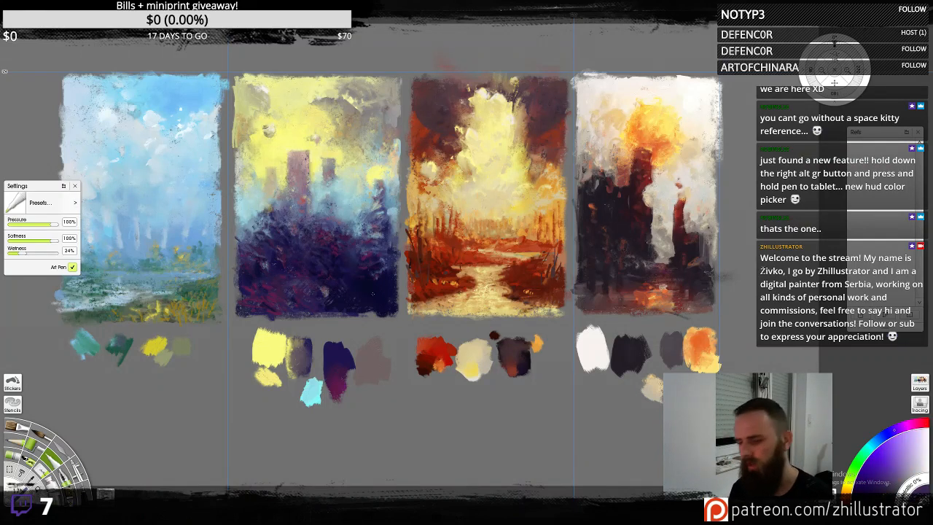
left_click(13, 457)
mouse_move(365, 284)
left_mouse_down()
mouse_move(343, 298)
mouse_move(371, 301)
mouse_move(369, 291)
mouse_move(347, 305)
mouse_move(377, 270)
mouse_move(365, 304)
mouse_move(337, 272)
left_mouse_up()
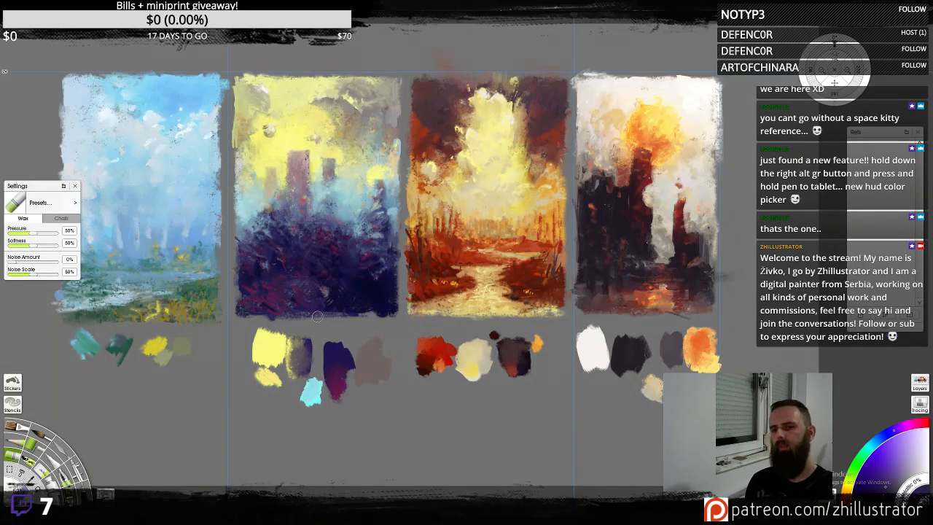
- Add small pencil accents to the second painting's dark foreground in magenta and blue-violet tones sampled from its foliage
key("p")
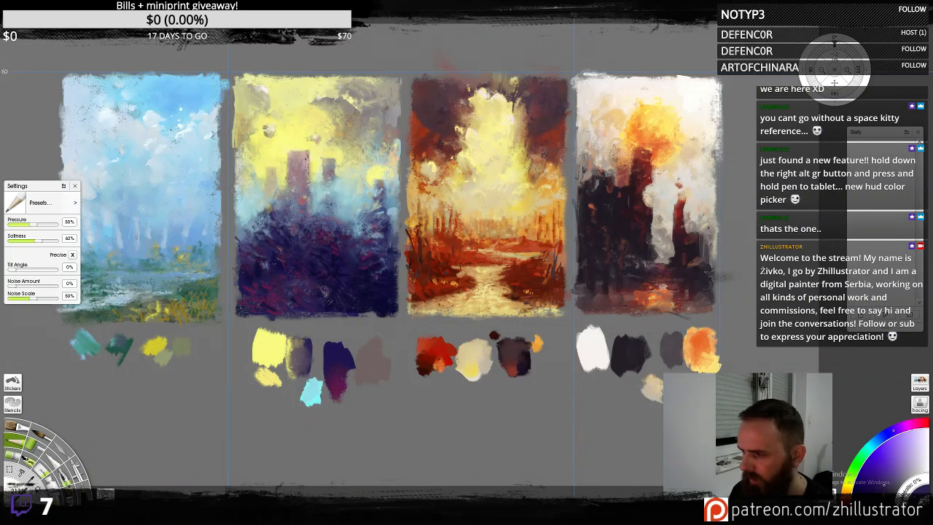
left_click(276, 296, "alt")
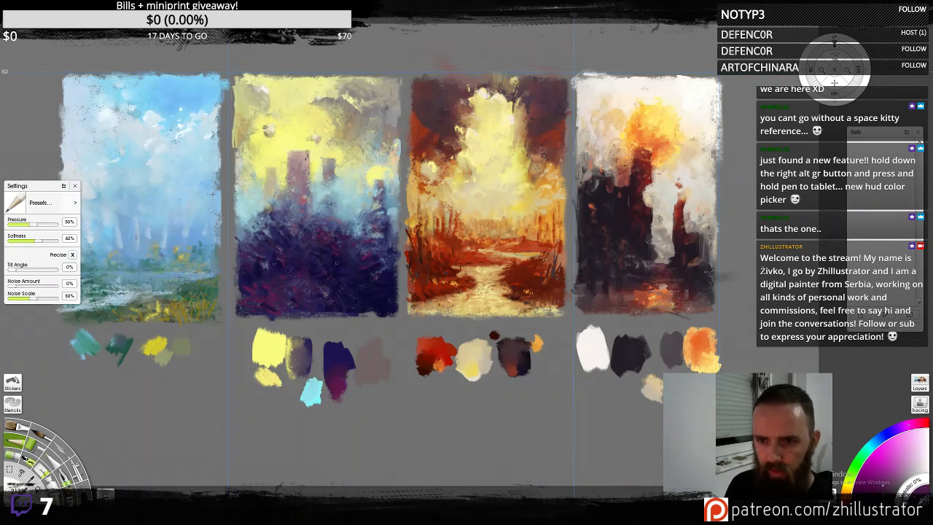
left_click(301, 267, "alt")
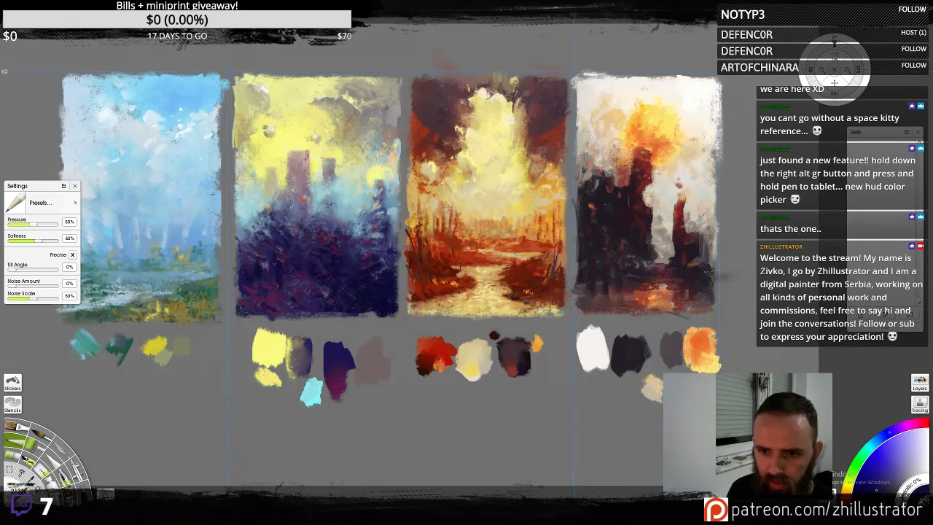
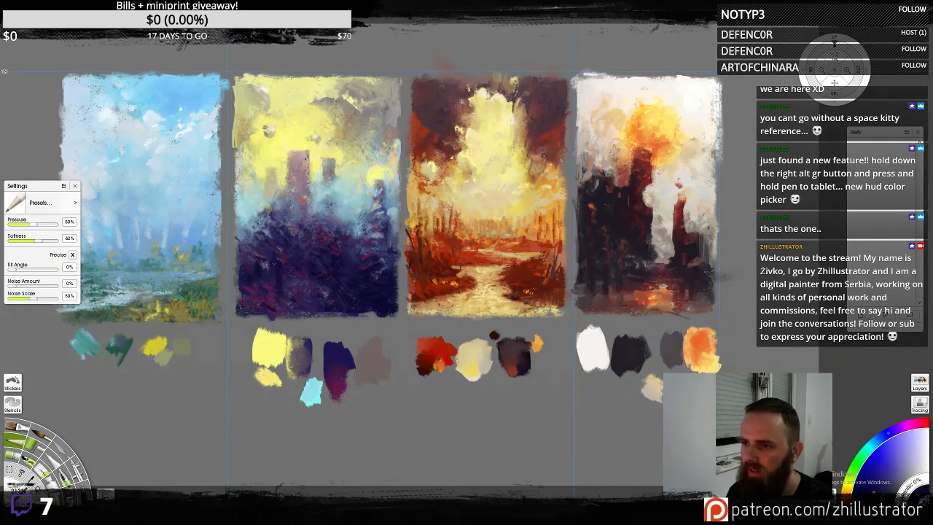
- Retouch the fourth painting's pale left sky and lower right edge with pencil strokes in colors sampled from those areas
left_click(580, 97, "alt")
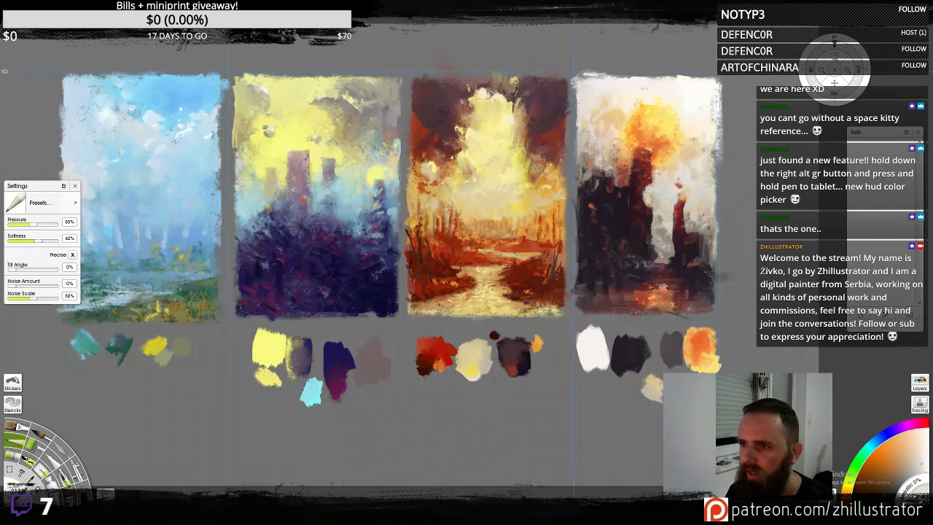
left_click(582, 124, "alt")
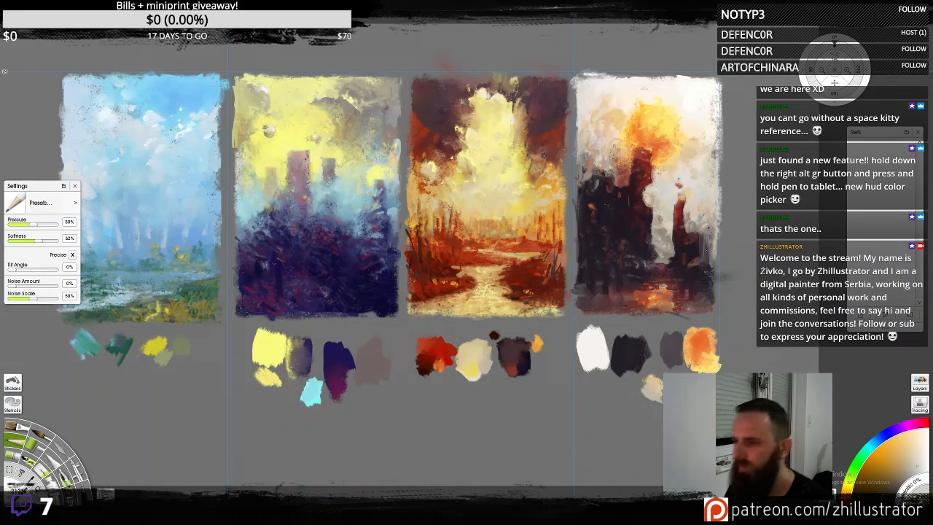
left_click(713, 245, "alt")
mouse_move(714, 251)
left_mouse_down()
mouse_move(715, 223)
mouse_move(718, 238)
left_mouse_up()
left_click(715, 231, "alt")
left_click(714, 225, "alt")
left_click(707, 228, "alt")
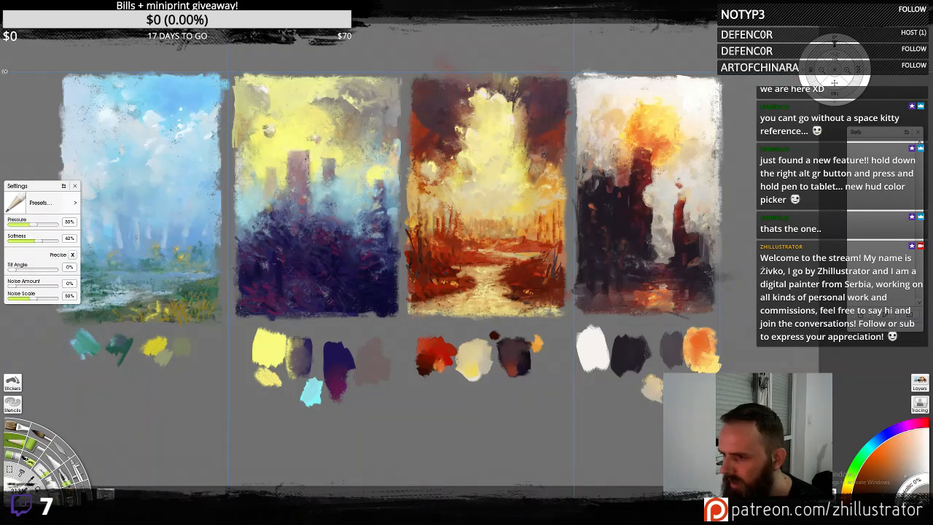
- Pencil out the fourth painting's lower right edge with dark tones sampled from its lower right area
left_click(709, 252, "alt")
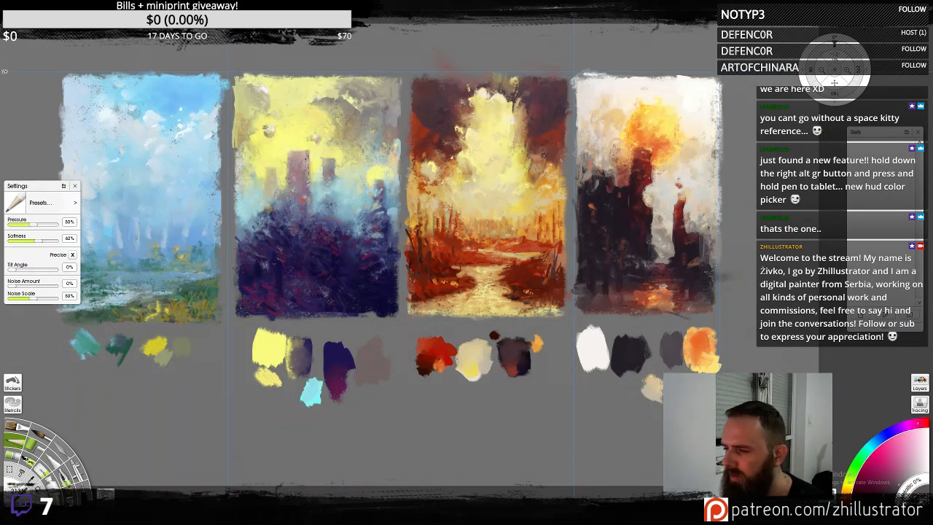
left_click(715, 266, "alt")
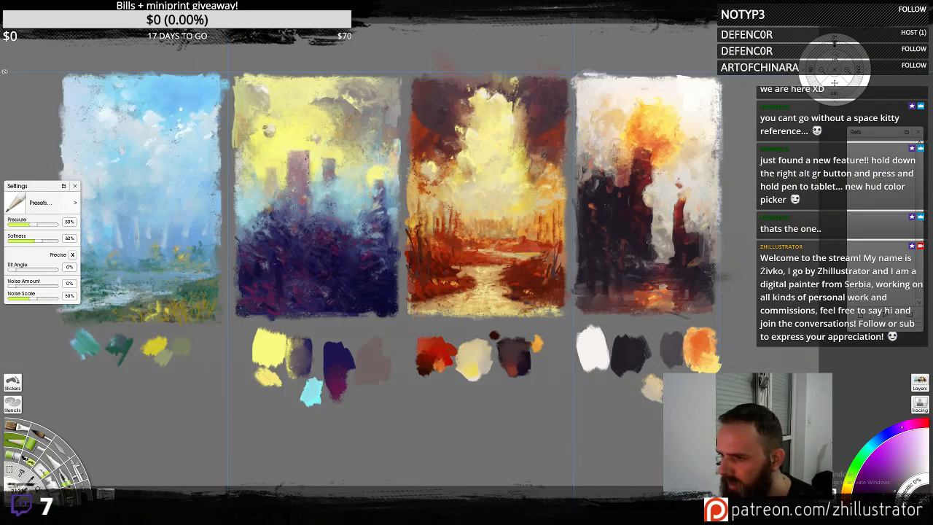
mouse_move(714, 265)
left_mouse_down()
mouse_move(718, 297)
mouse_move(718, 264)
left_mouse_up()
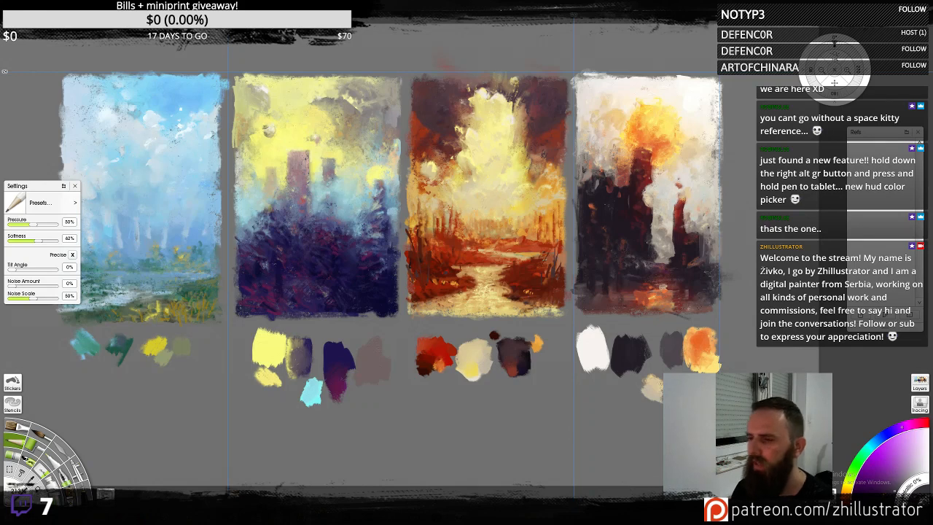
left_click(700, 307, "alt")
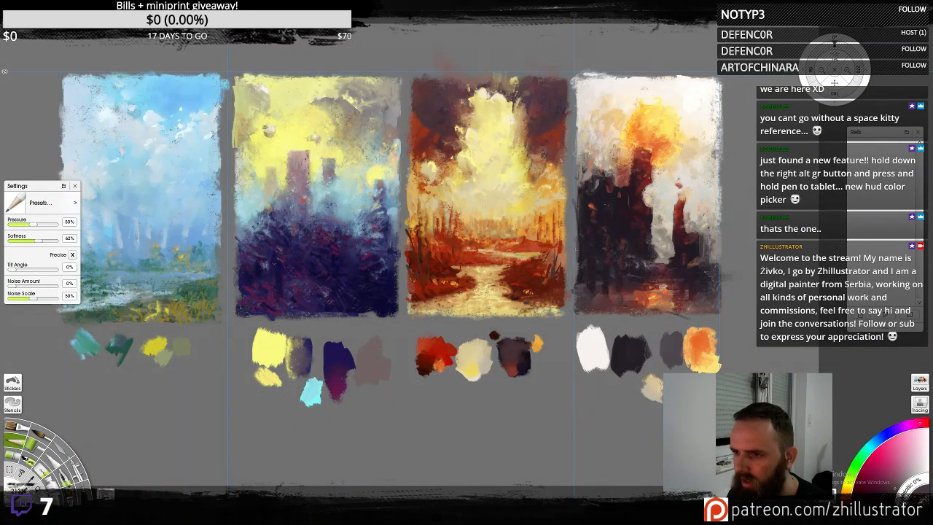
- Retouch the edges of the third and fourth paintings with sampled pencil colors, undoing the last stroke at the fourth painting's left edge
left_click(581, 249, "alt")
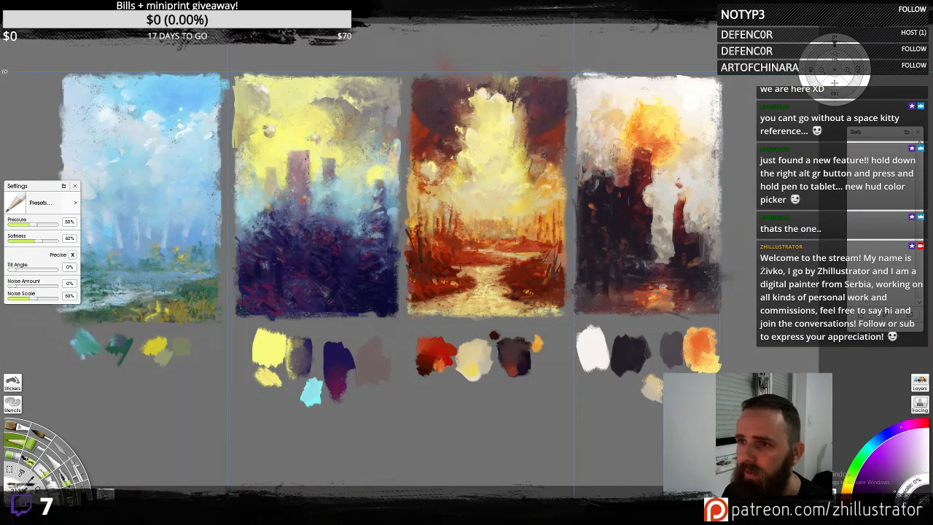
left_click(547, 84, "alt")
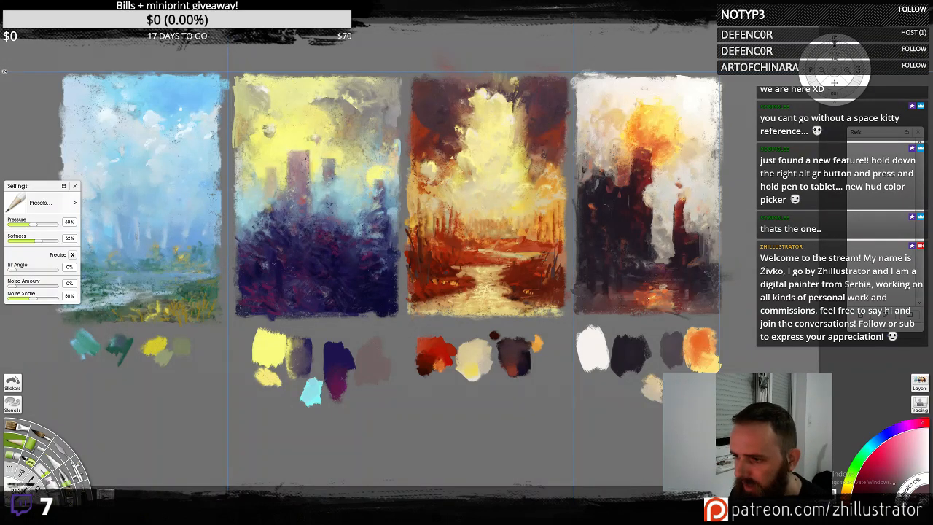
left_click(651, 299, "alt")
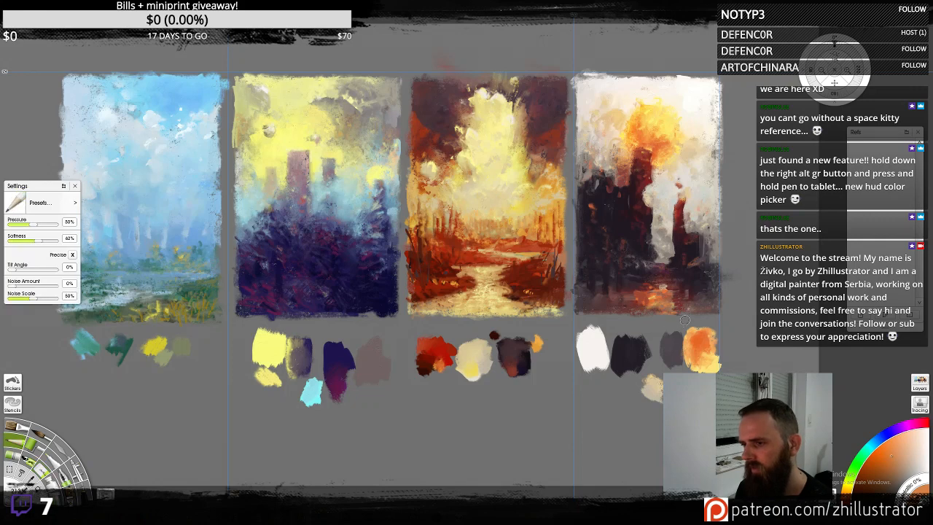
key("e")
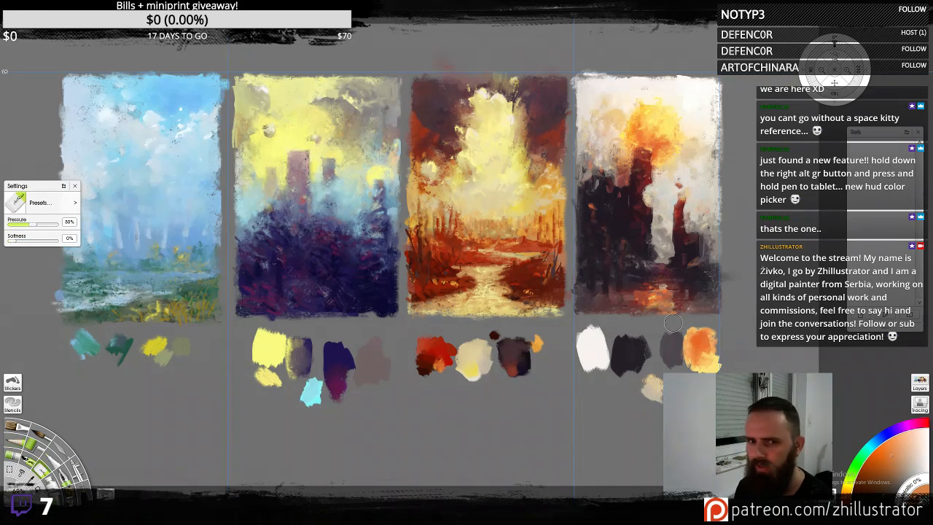
key("a")
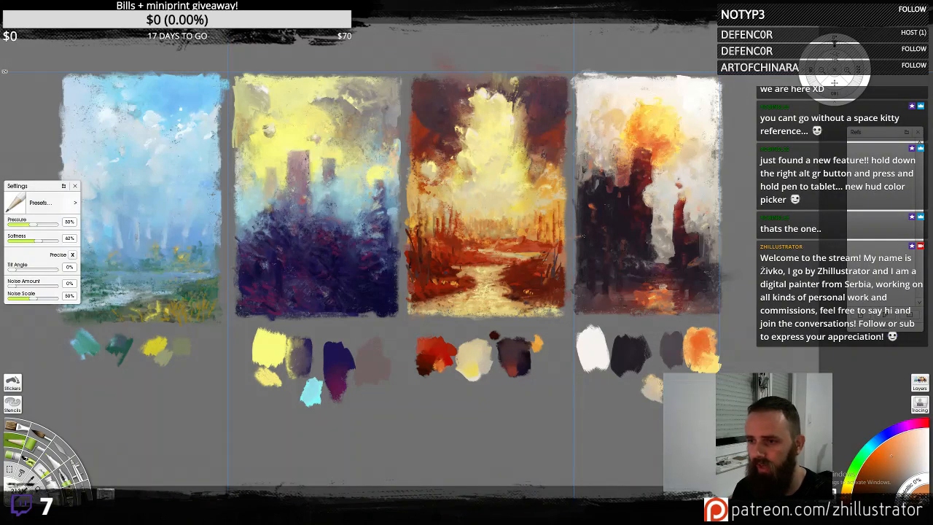
left_click_drag(584, 235, 567, 239)
key("ctrl+z")
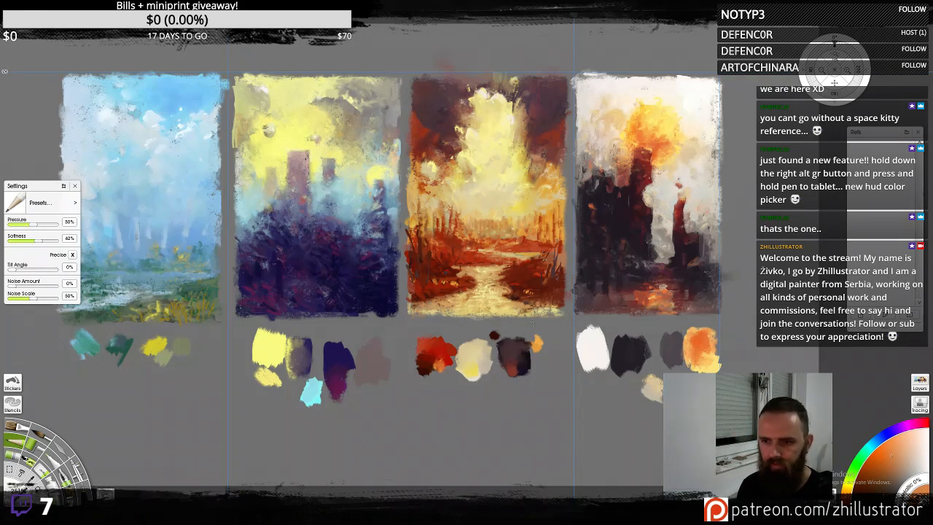
- Pencil small strokes along the lower right bank of the third painting's path in red and yellow tones sampled there
left_click(520, 281, "alt")
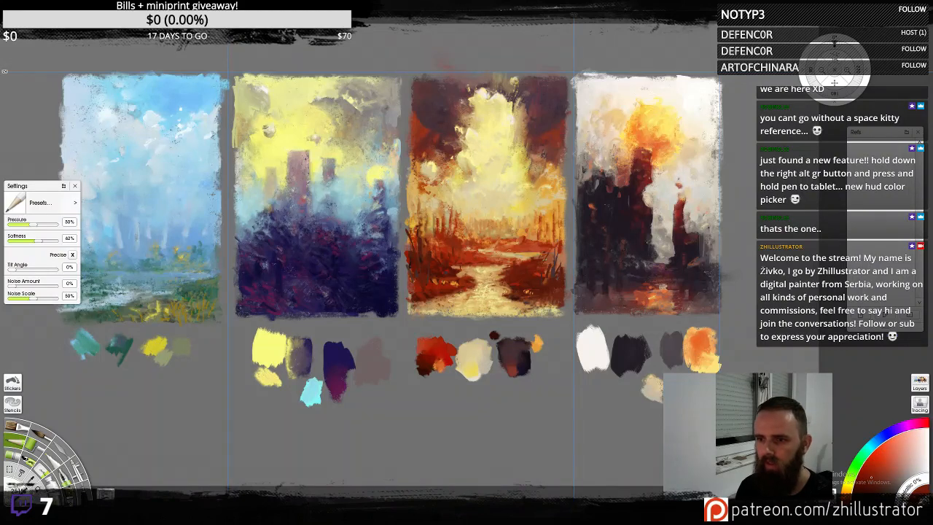
left_click_drag(505, 293, 524, 308)
left_click(510, 302, "alt")
left_click(521, 310, "alt")
left_click(511, 305, "alt")
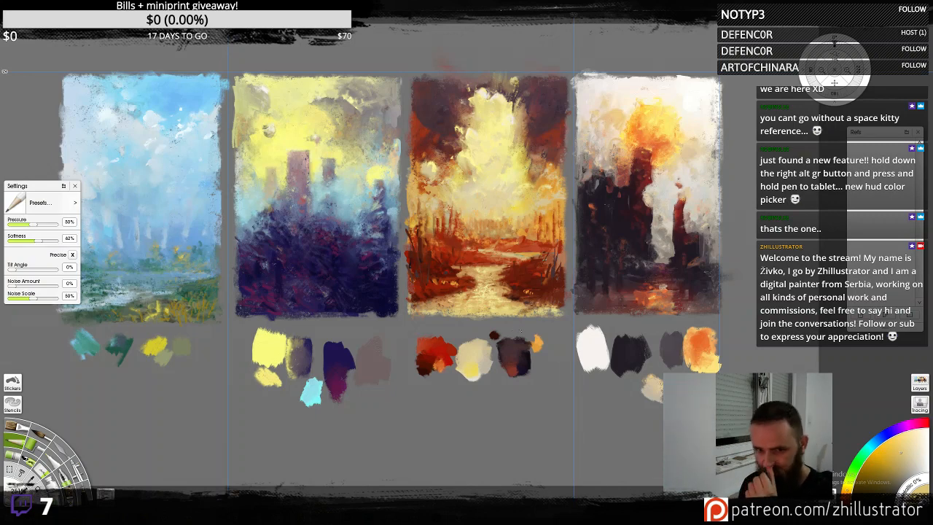
- Paint a sky-blue swatch with a paler blue center below the first painting, using the oil brush and colors from its sky
mouse_move(316, 246)
left_mouse_down()
mouse_move(390, 261)
mouse_move(368, 258)
left_mouse_up()
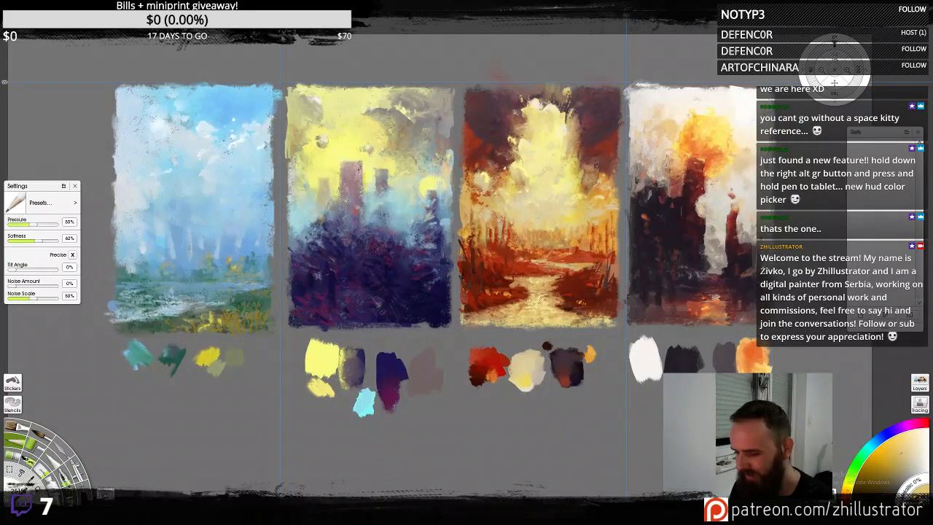
key("e")
key("b")
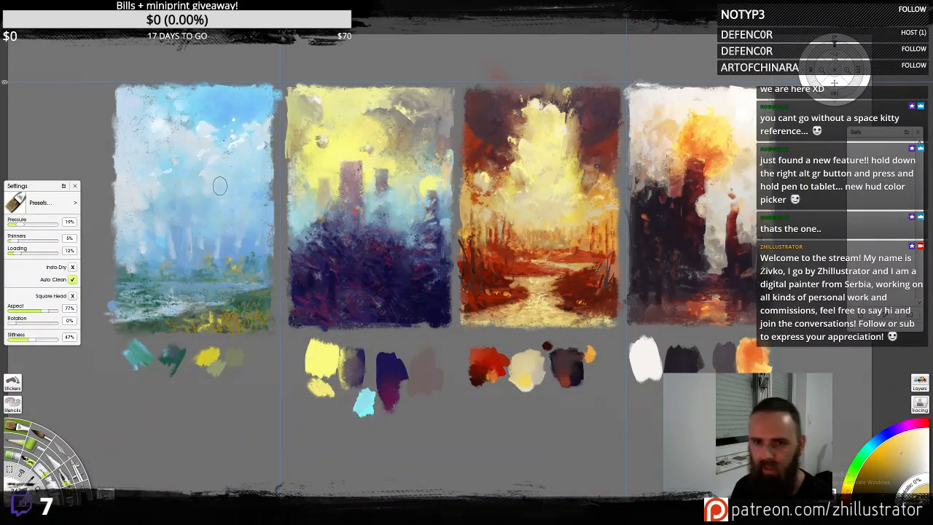
left_click(221, 175, "alt")
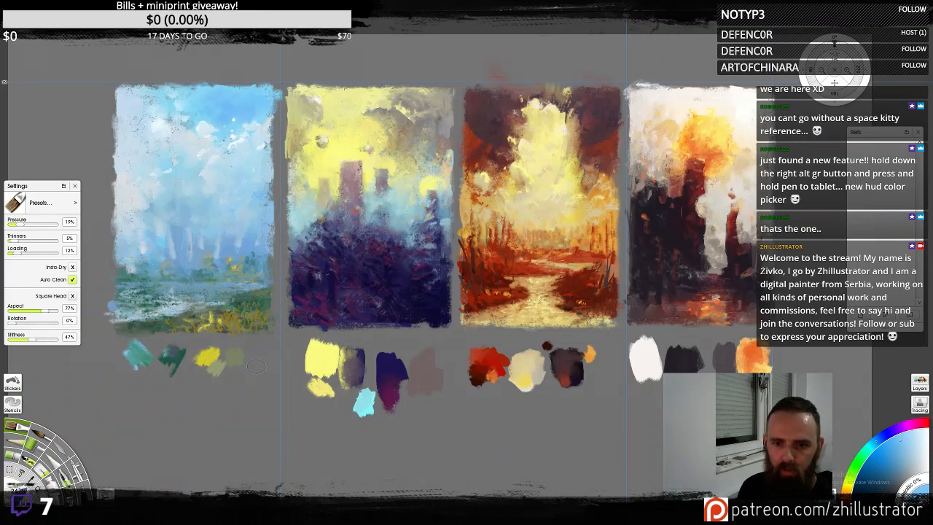
mouse_move(245, 369)
left_mouse_down()
mouse_move(259, 368)
mouse_move(246, 383)
mouse_move(259, 386)
left_mouse_up()
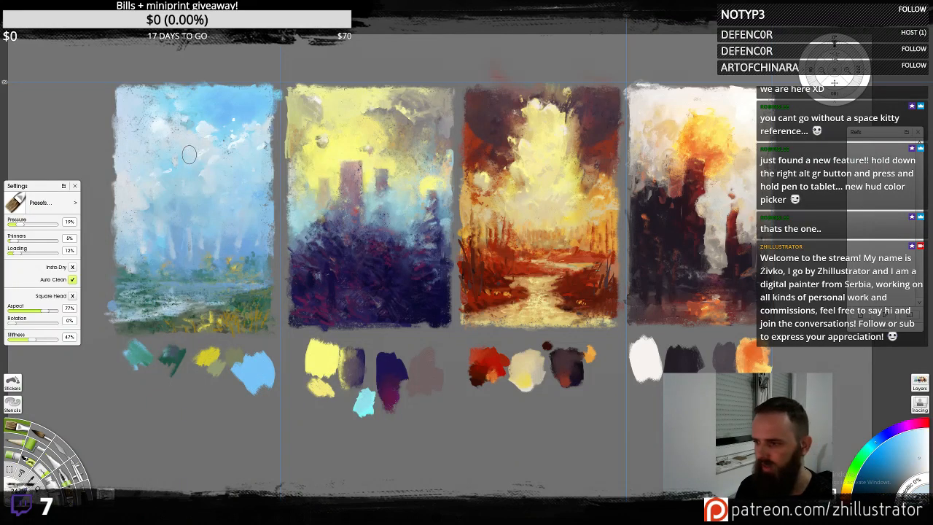
mouse_move(250, 373)
left_mouse_down()
mouse_move(255, 379)
mouse_move(238, 378)
left_mouse_up()
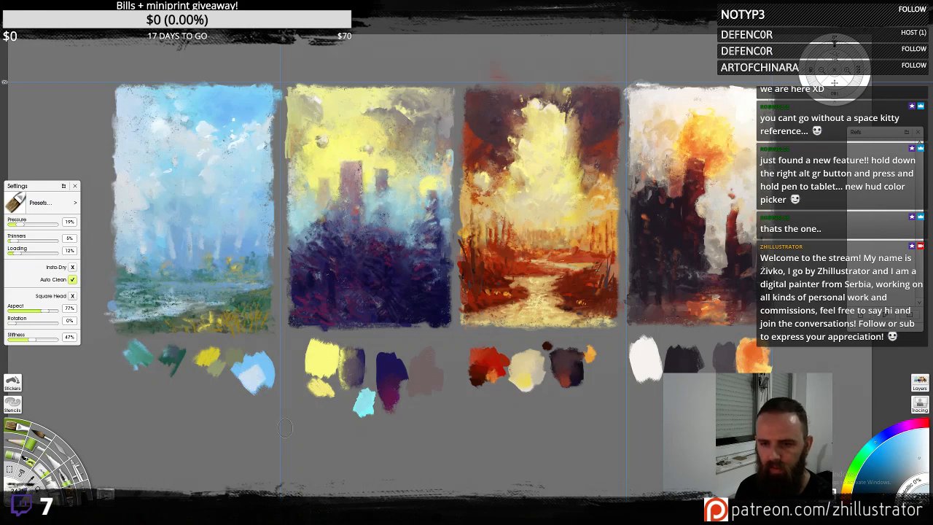
- Add a pale blue-gray sky swatch and an olive-yellow grass swatch below the first painting, undoing the last swatch stroke
left_click(128, 162, "alt")
mouse_move(126, 365)
left_mouse_down()
mouse_move(137, 377)
mouse_move(124, 372)
left_mouse_up()
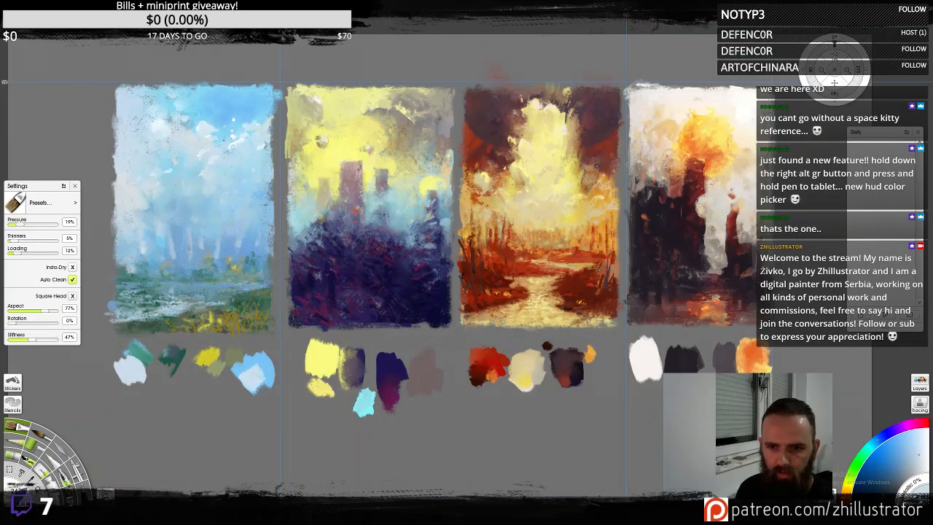
left_click(231, 330, "alt")
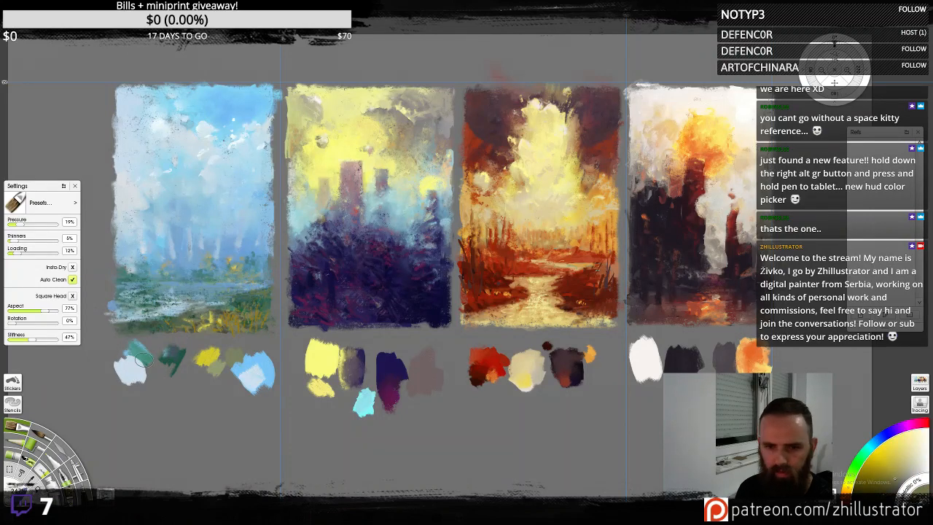
left_click_drag(206, 357, 214, 379)
key("ctrl+z")
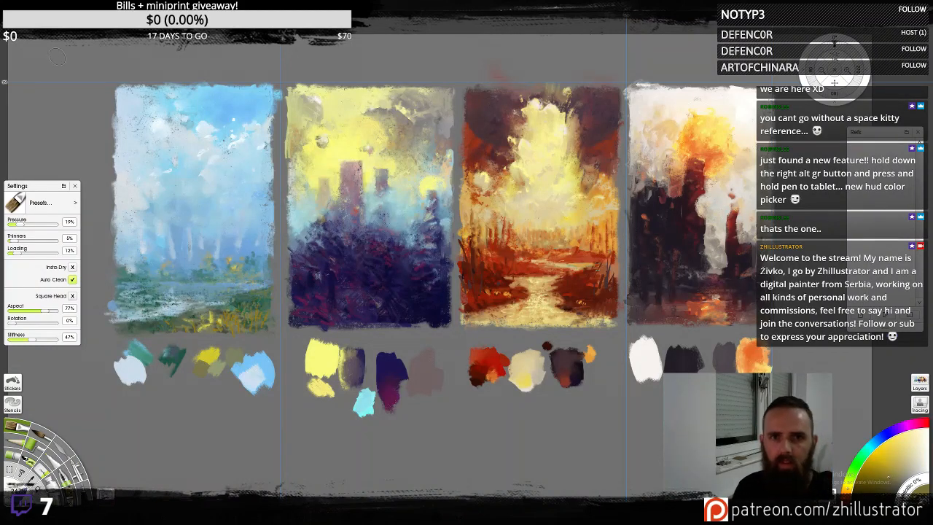
- Review the Advanced Preferences and Input Device options in the program preferences, leaving without saving changes
left_click(30, 23)
left_click(76, 196)
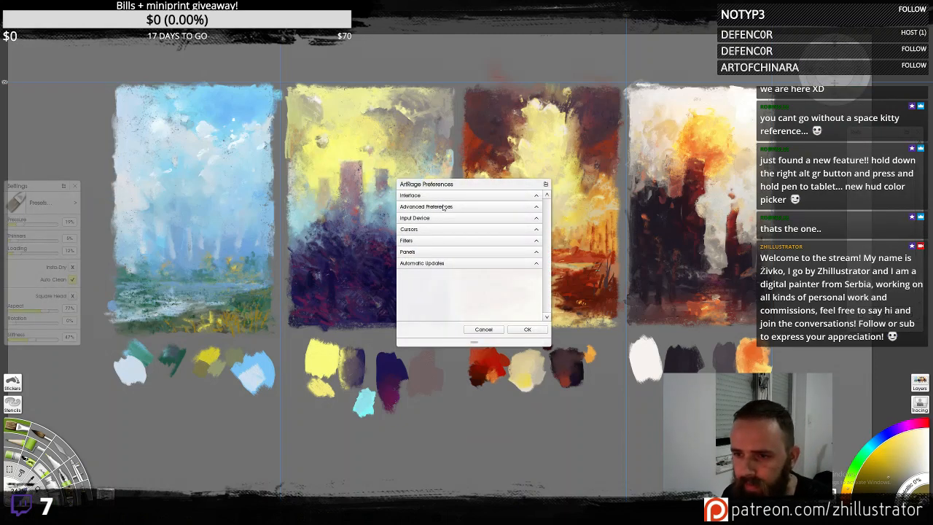
left_click(449, 207)
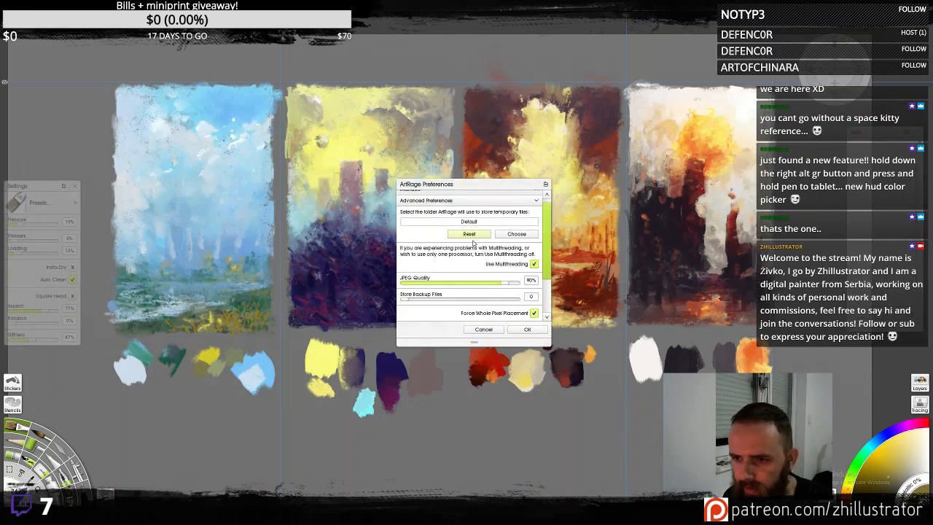
scroll(544, 247, "down", 4)
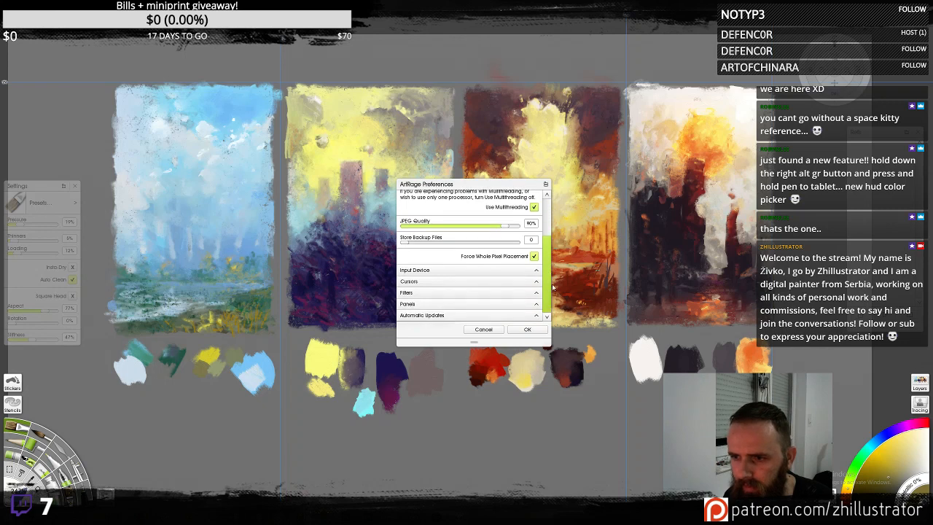
left_click(497, 271)
left_click(534, 271)
scroll(549, 259, "down", 3)
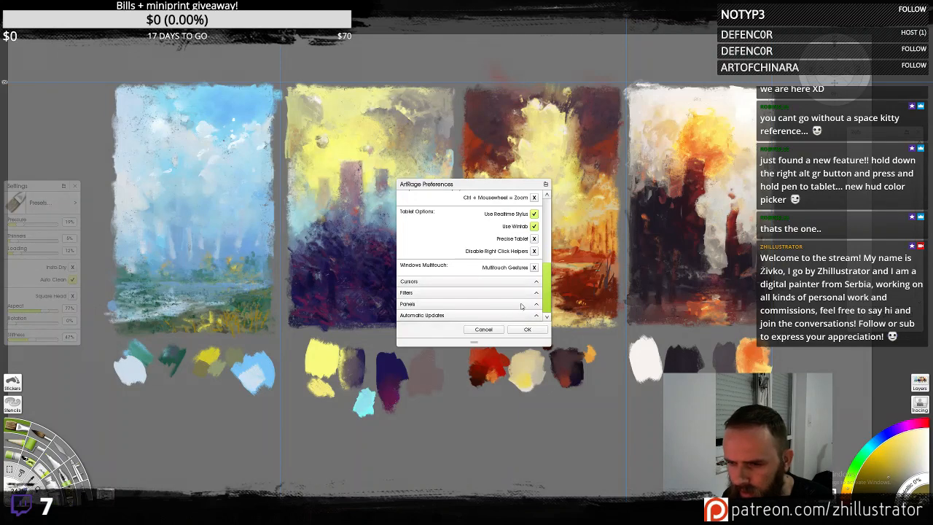
left_click(498, 332)
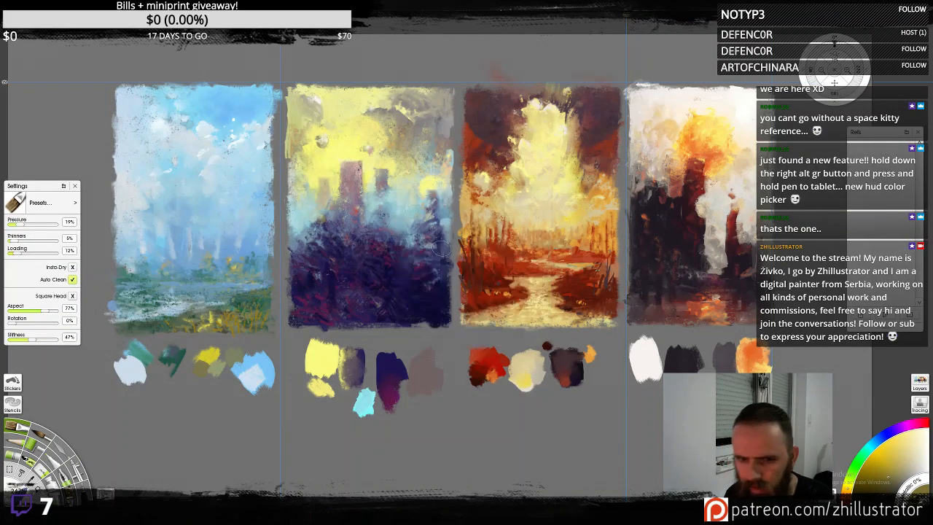
- Set the color sampler's Expand Area to 24% and hide the tool settings
left_click(34, 481)
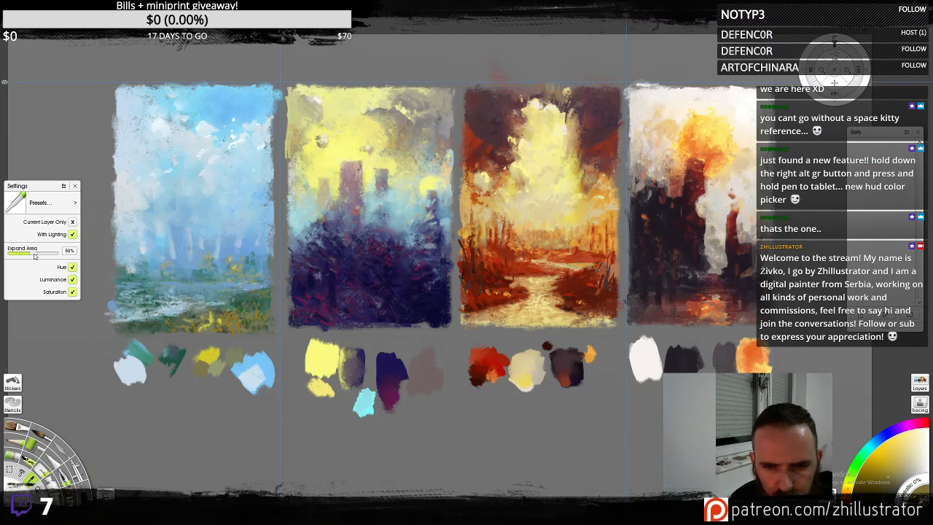
left_click_drag(33, 255, 23, 257)
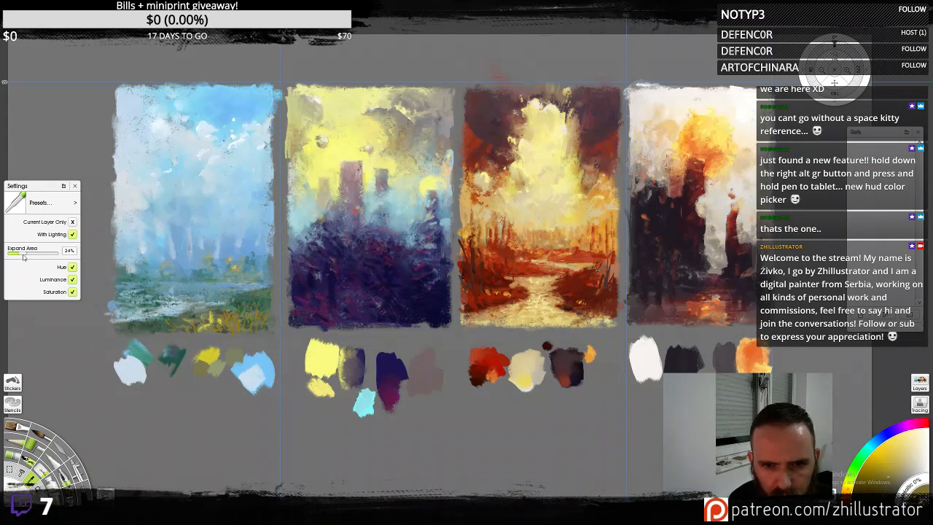
left_click(76, 186)
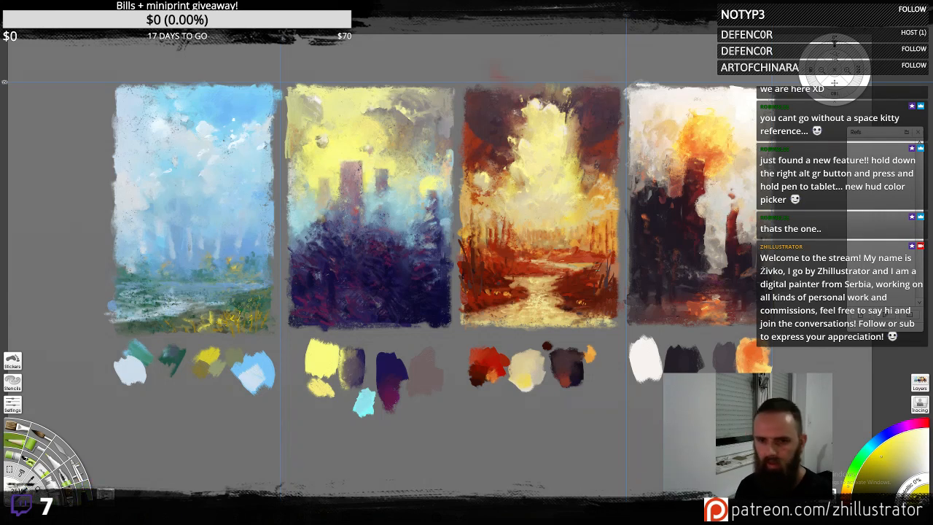
- Pencil yellow grass accents into the first painting's lower right foreground and along its bottom edge, sampling the grass color
left_click(246, 303)
left_click(252, 301)
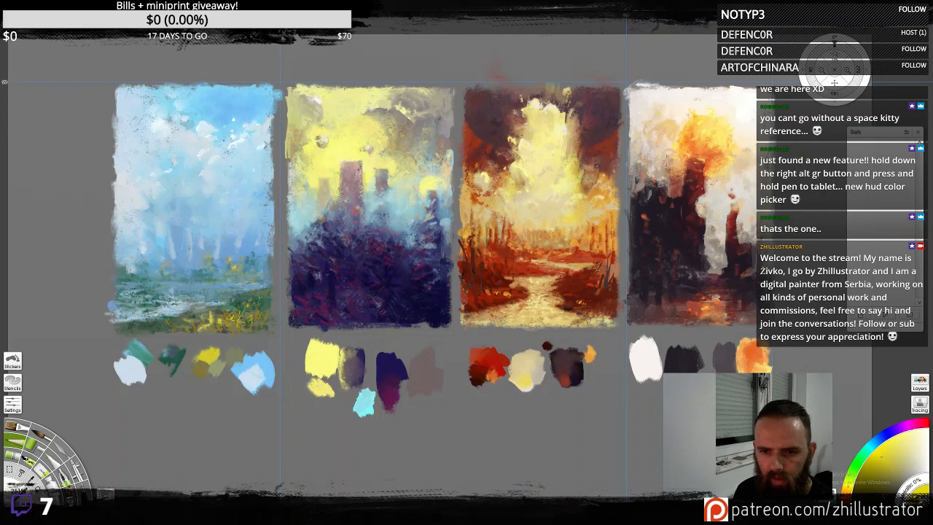
left_click(253, 317, "alt")
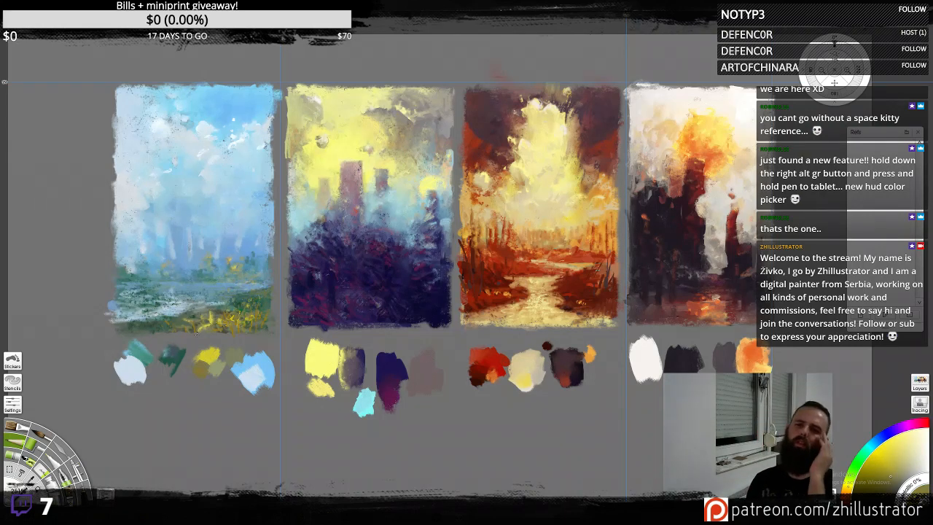
left_click_drag(182, 329, 153, 330)
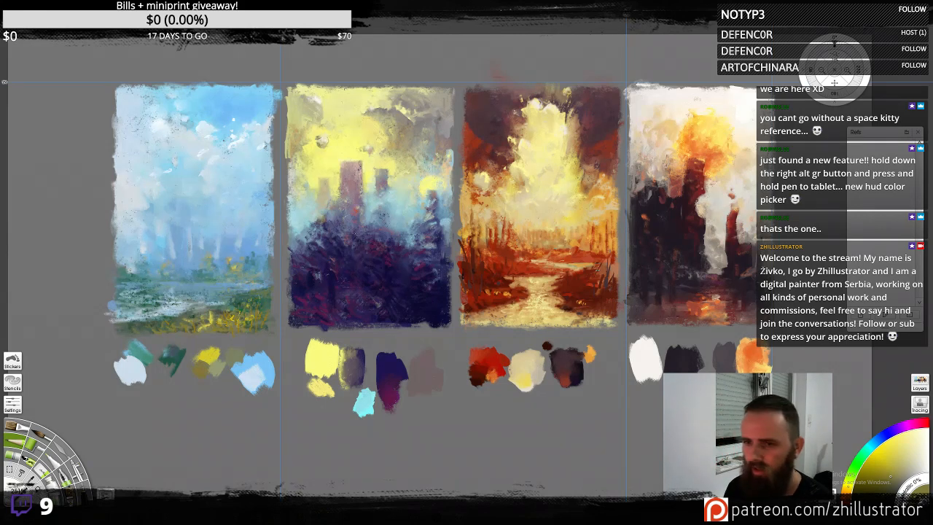
- Sample dark foreground colors from the second painting and warm reflection colors from the fourth painting's lower area
left_click(415, 302, "alt")
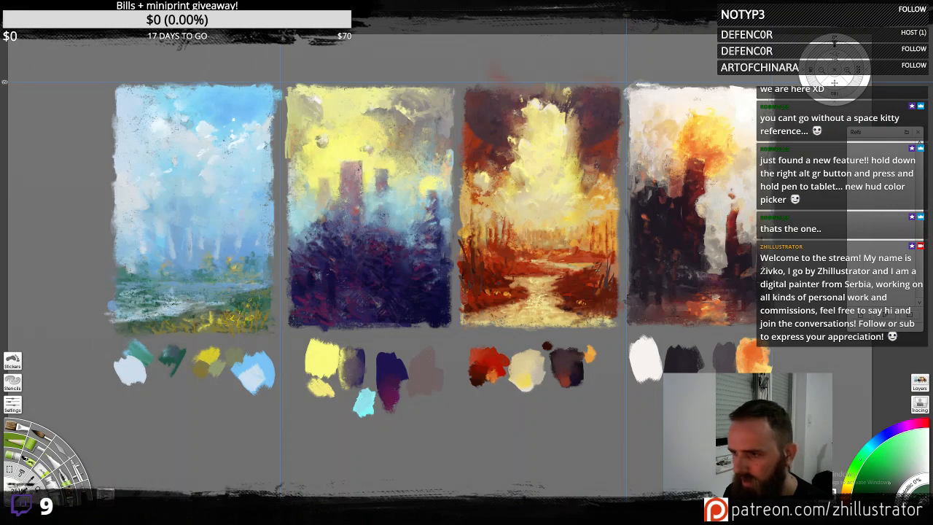
left_click(705, 304, "alt")
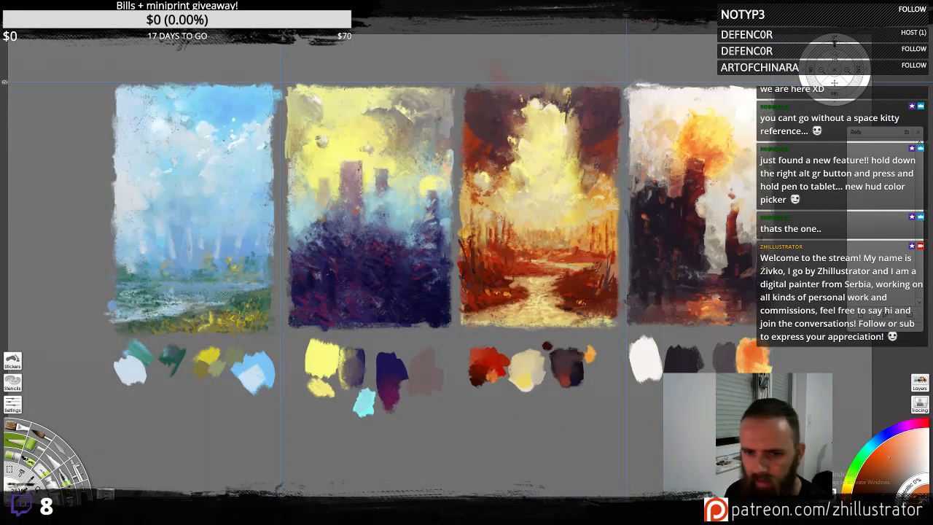
left_click(716, 298, "alt")
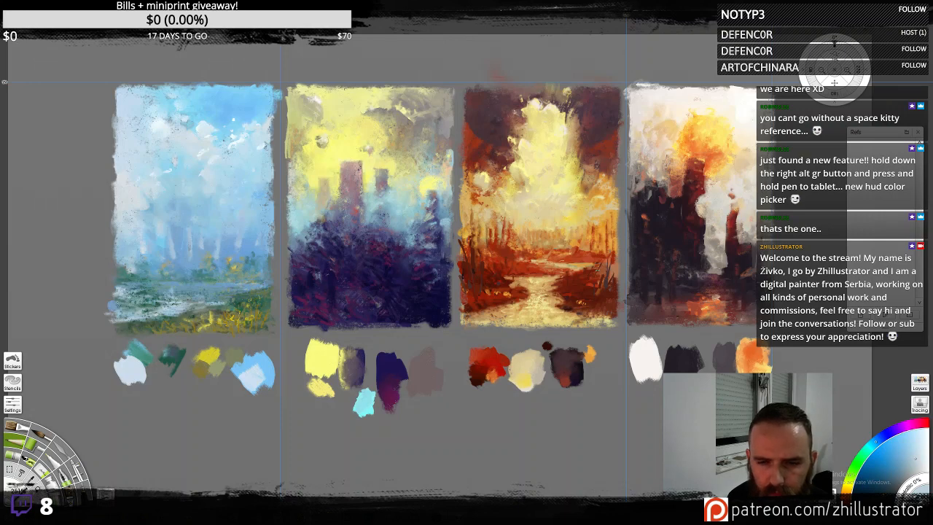
- Retouch the first painting's misty horizon and right-hand sky edge with blues sampled from the surrounding paint
left_click(173, 247, "alt")
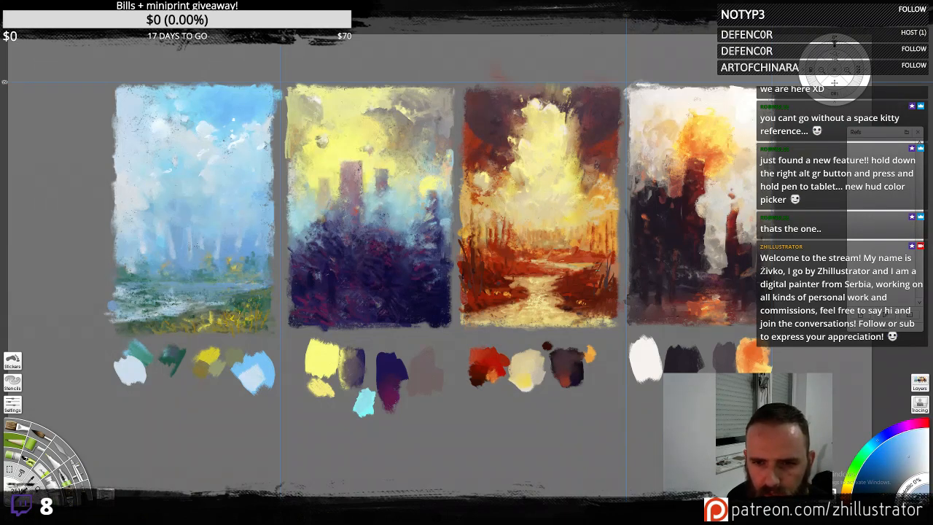
left_click(198, 249, "alt")
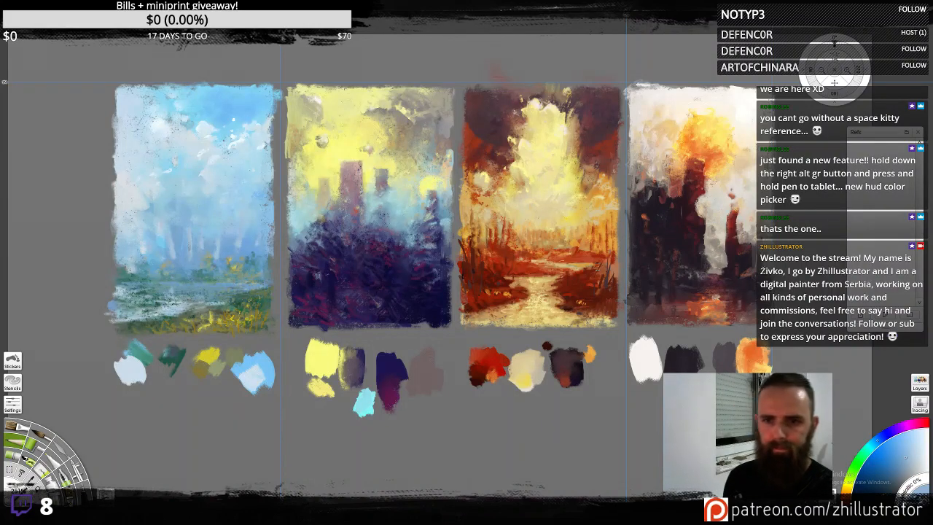
left_click(267, 191, "alt")
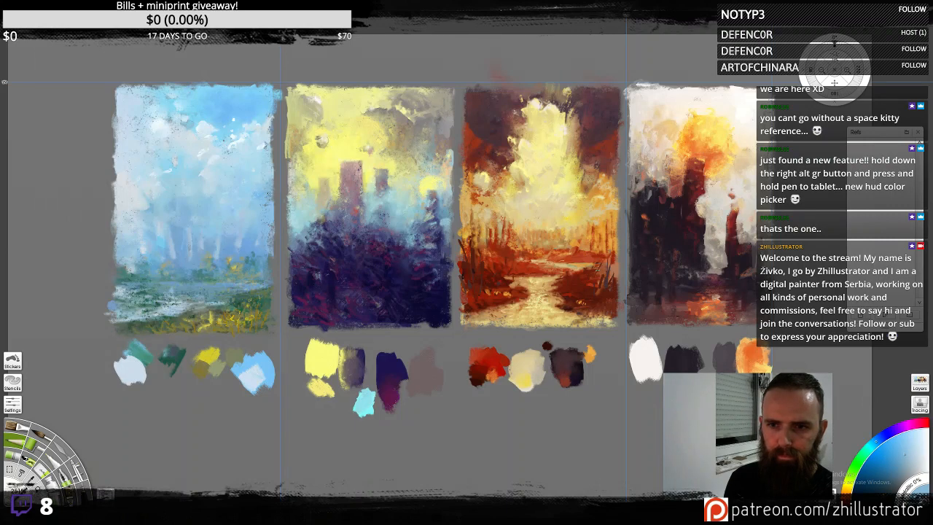
left_click(260, 208, "alt")
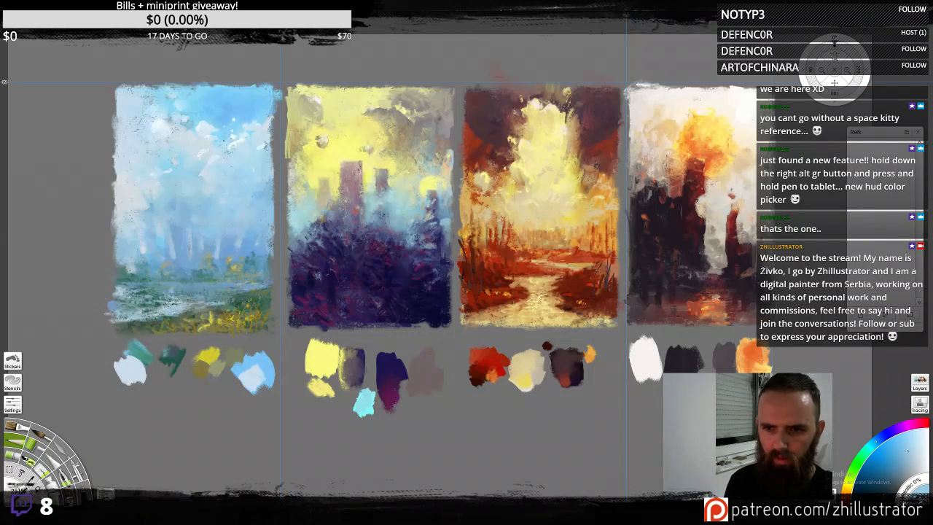
left_click(270, 257, "alt")
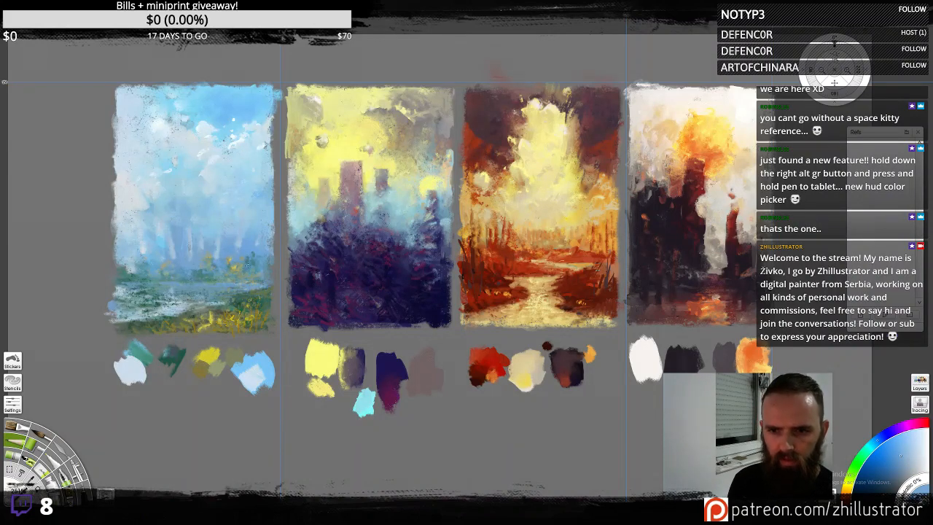
- Try a short dark blue-gray horizontal stroke in the first painting's lower sky and undo it
left_click(223, 221, "alt")
left_click_drag(219, 224, 244, 219)
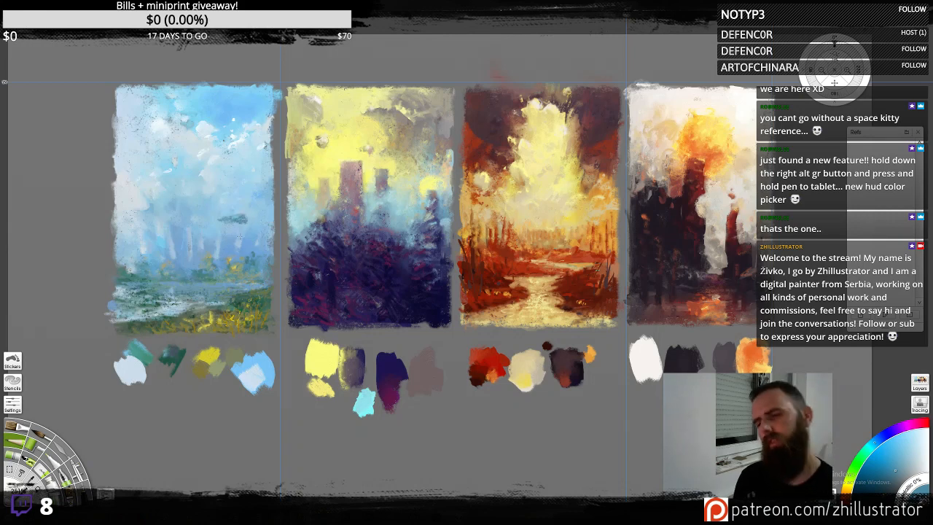
key("ctrl+z")
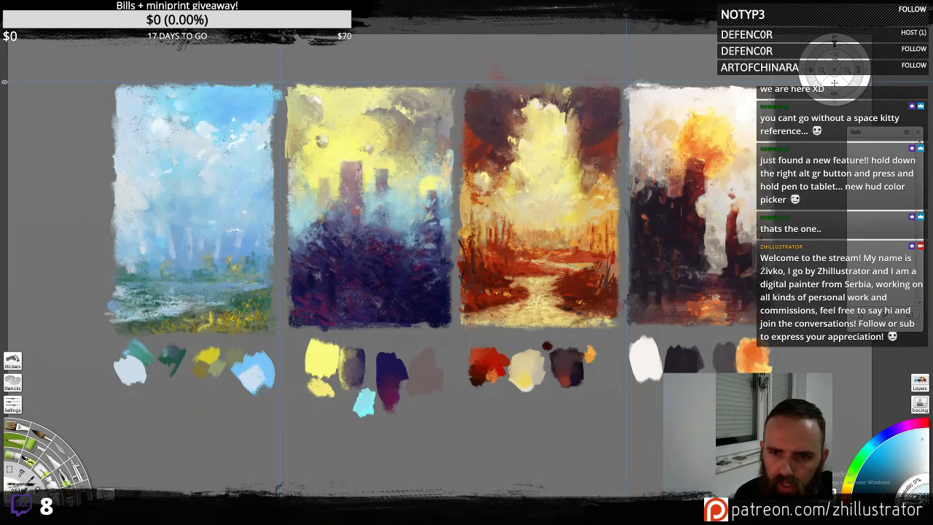
- Sample soft blues from the first painting's lower mist and central clouds for the sky
left_click(234, 232, "alt")
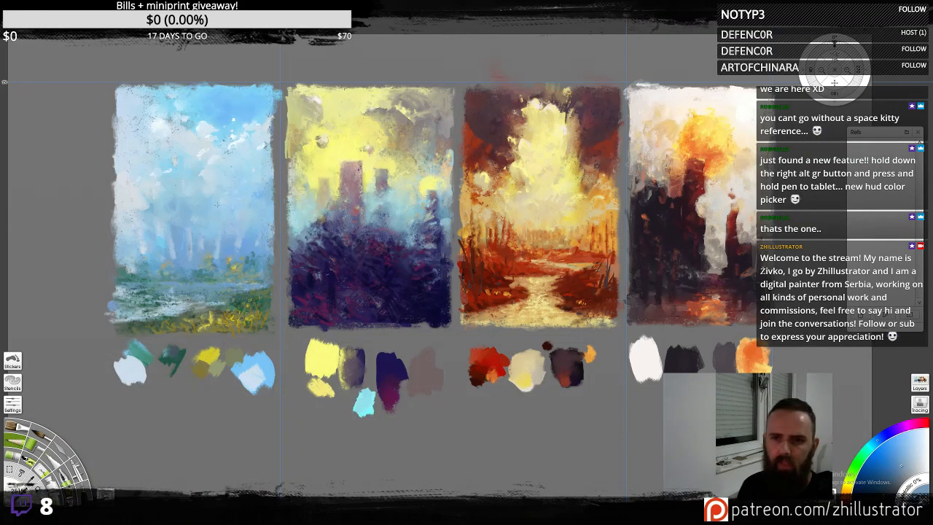
left_click(213, 157, "alt")
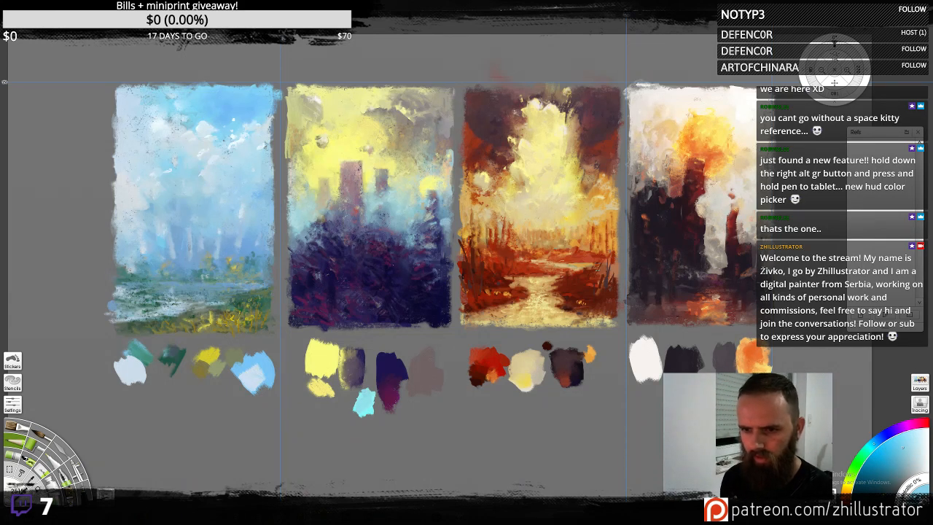
- Blend the second painting's teal mist into the dark treetops on its left side, sampling nearby teals, blues and purples
left_click(382, 257, "alt")
left_click(379, 266, "alt")
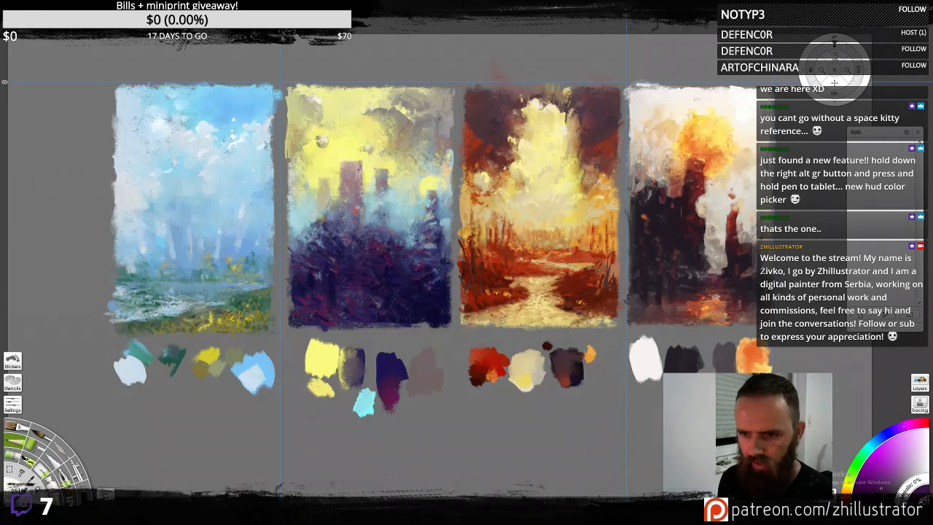
left_click(310, 217, "alt")
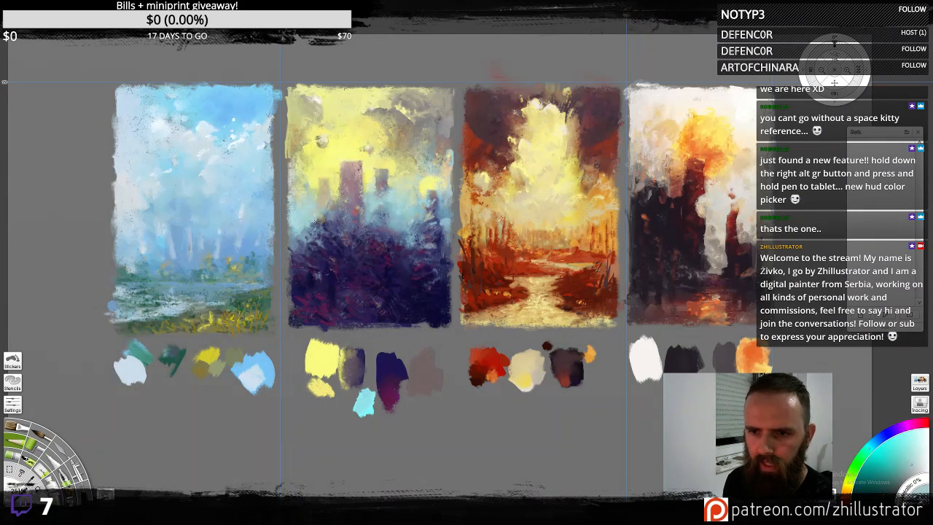
left_click_drag(312, 218, 317, 233)
left_click(321, 219, "alt")
left_click(308, 221, "alt")
left_click(307, 233, "alt")
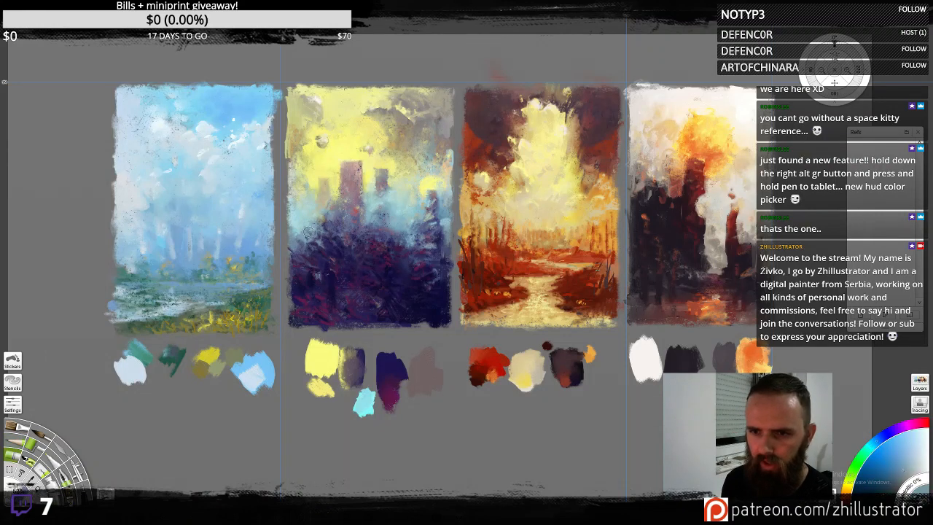
left_click(326, 235, "alt")
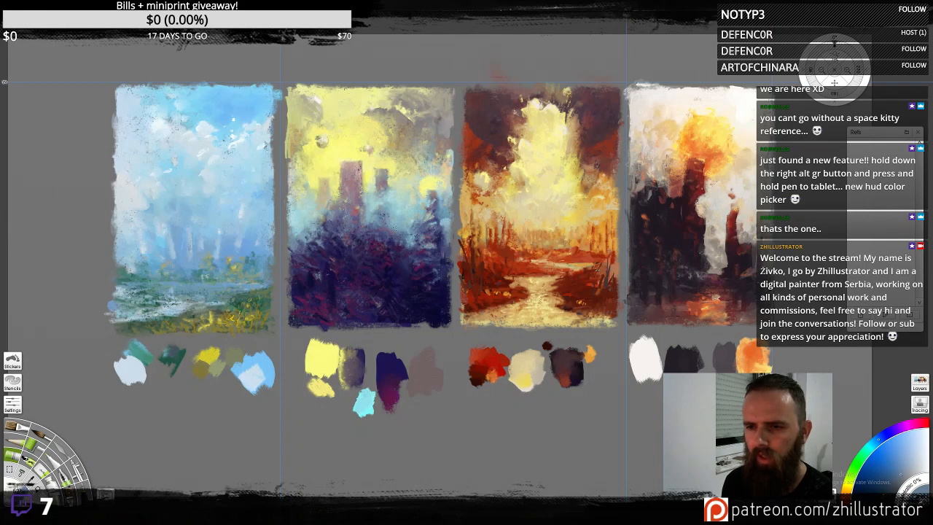
left_click(311, 220, "alt")
left_click(300, 229, "alt")
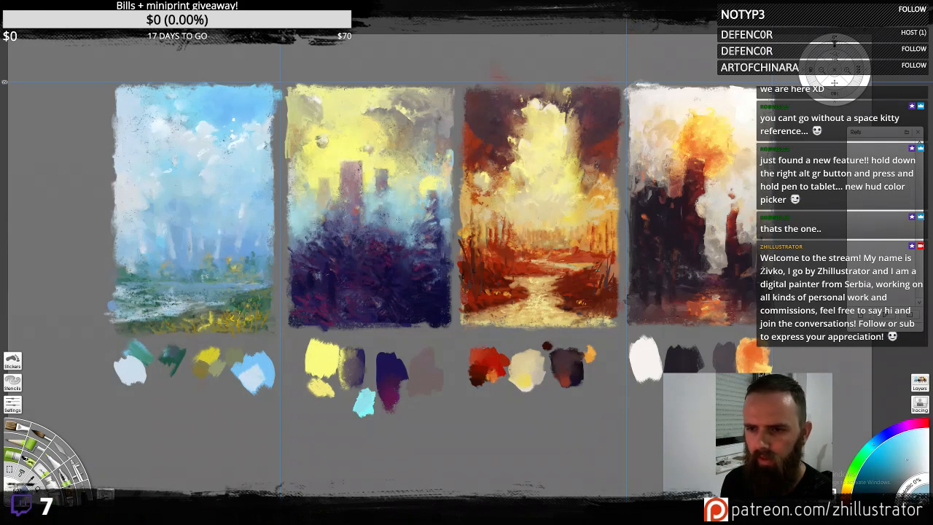
left_click(380, 245, "alt")
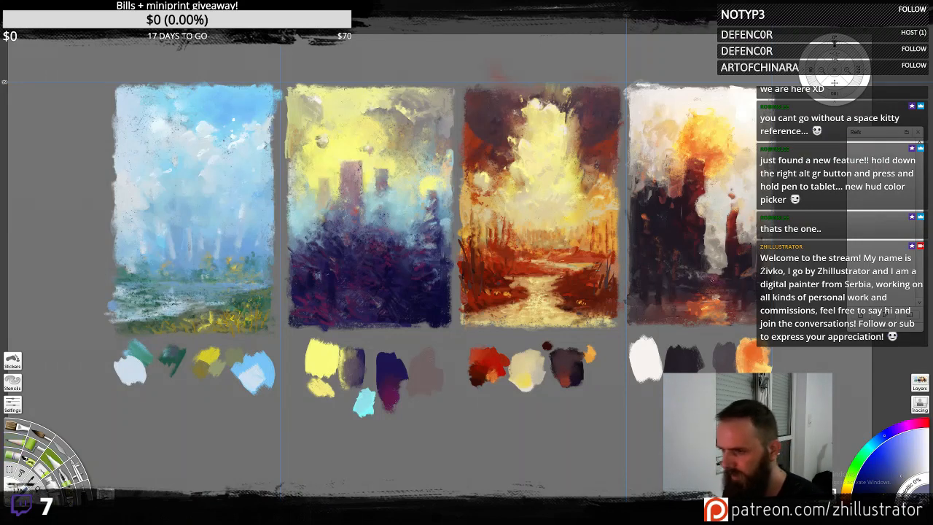
- Sample light and golden colors from the fourth painting's smoke and orange glow and the third painting's bright horizon
left_click(720, 261, "alt")
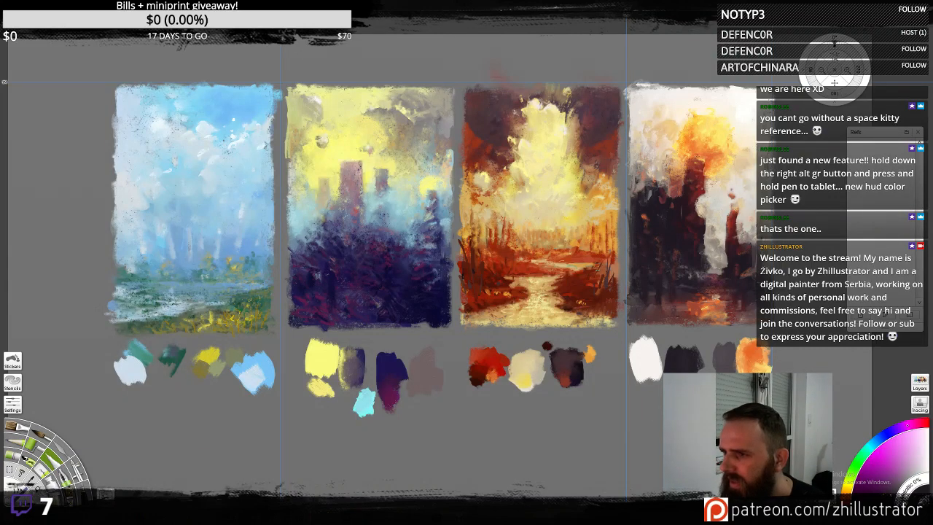
left_click(702, 131, "alt")
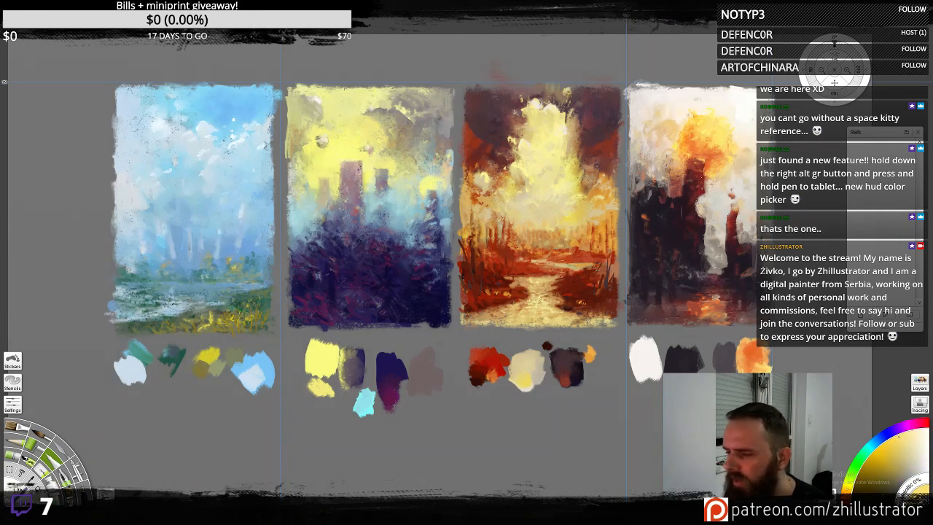
left_click(532, 225, "alt")
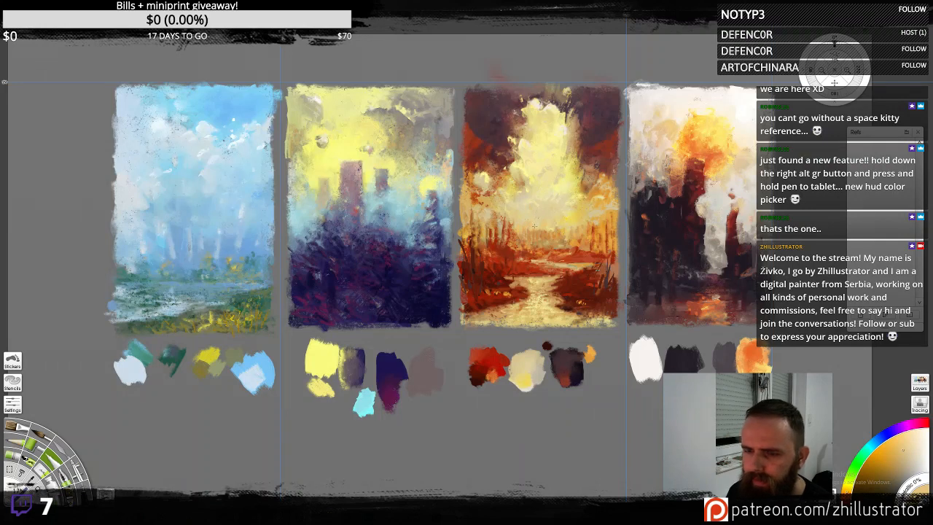
- Rework the second painting's dark undergrowth with small indigo and purple strokes, resampling its foreground colors
left_click(421, 309, "alt")
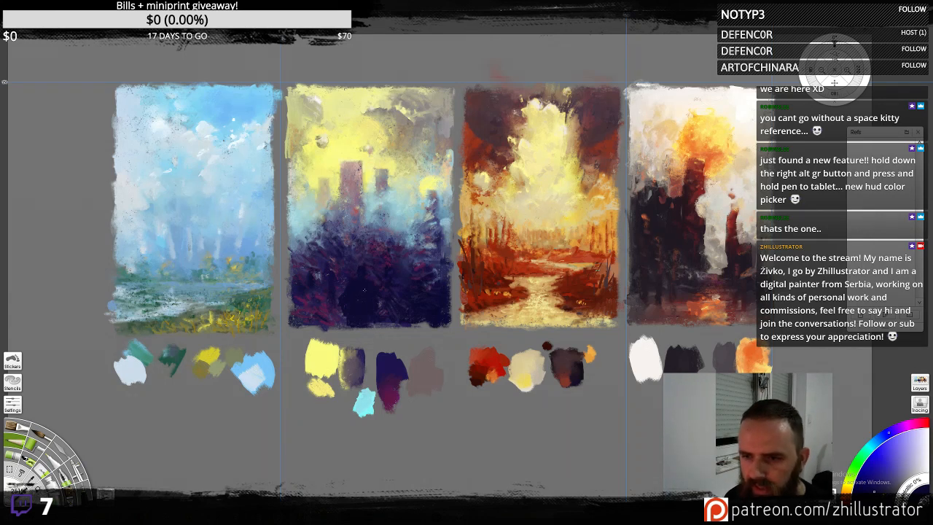
left_click_drag(366, 297, 368, 294)
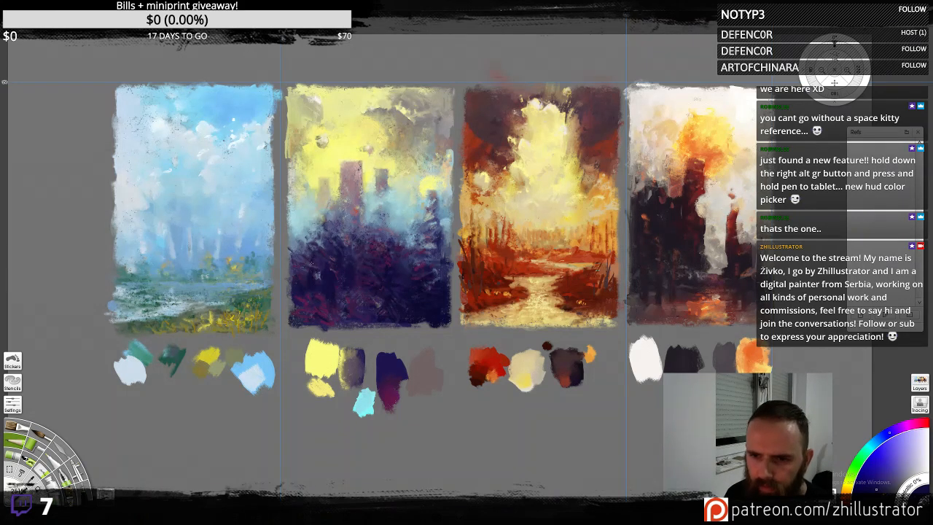
left_click_drag(301, 254, 304, 260)
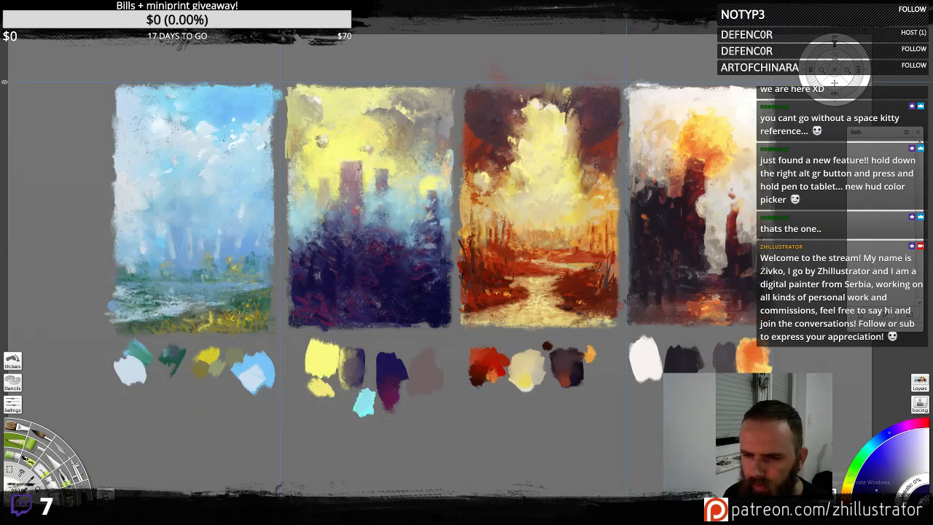
left_click(415, 280, "alt")
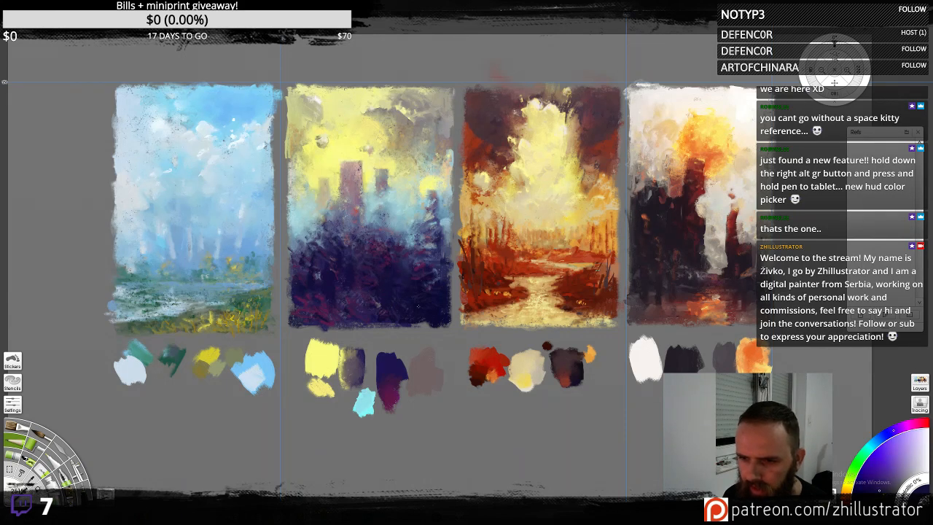
left_click(389, 268, "alt")
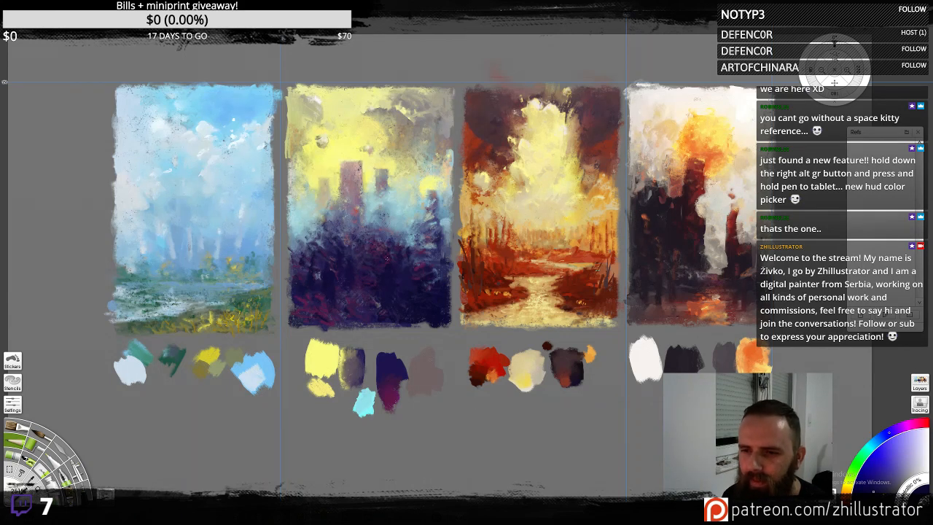
left_click(388, 260, "alt")
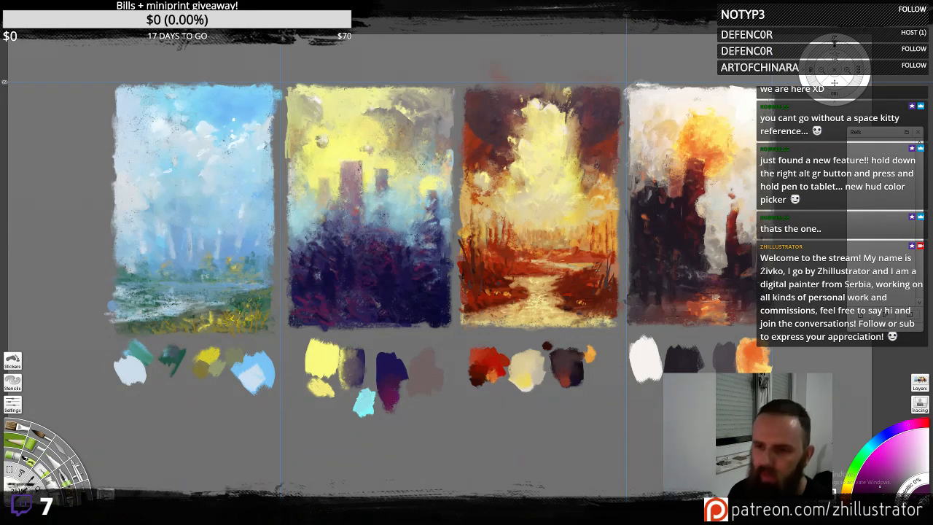
left_click(419, 289, "alt")
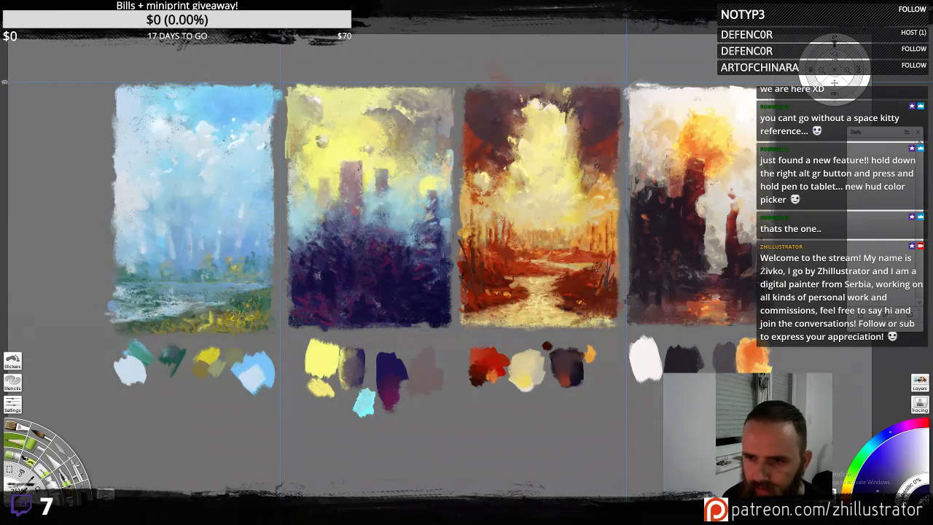
- Dot yellow flower clusters into the second painting's dark undergrowth with its sky yellow, sampling teal and pale yellow and choosing a golden orange
left_click(320, 176, "alt")
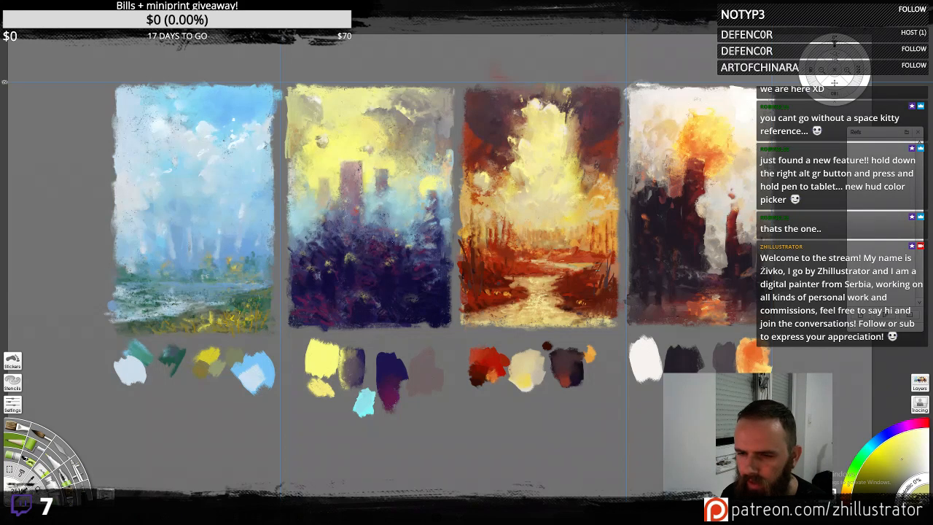
mouse_move(425, 298)
left_mouse_down()
mouse_move(408, 317)
mouse_move(428, 312)
left_mouse_up()
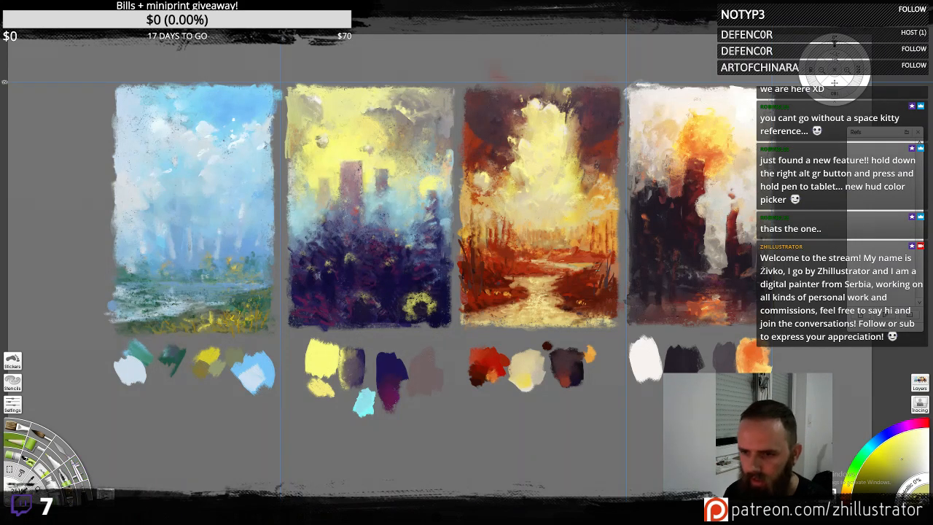
left_click(400, 205, "alt")
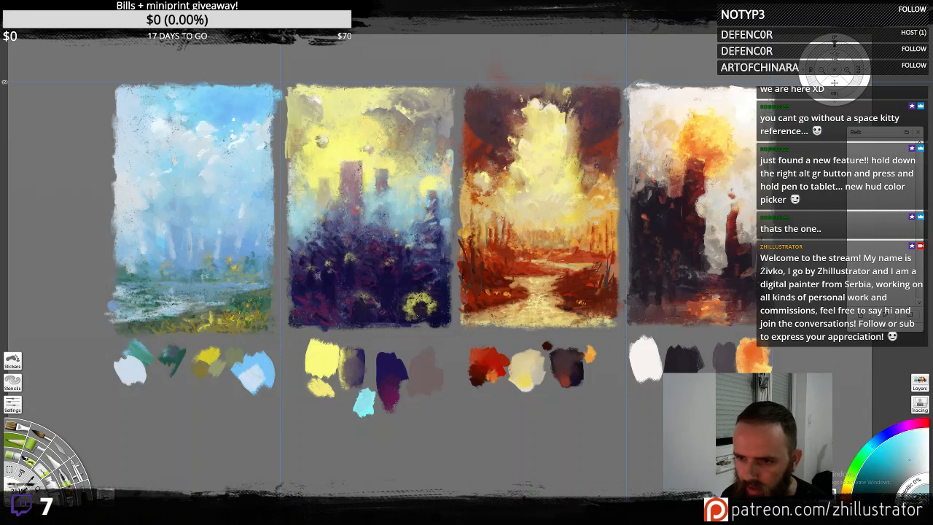
left_click(430, 183, "alt")
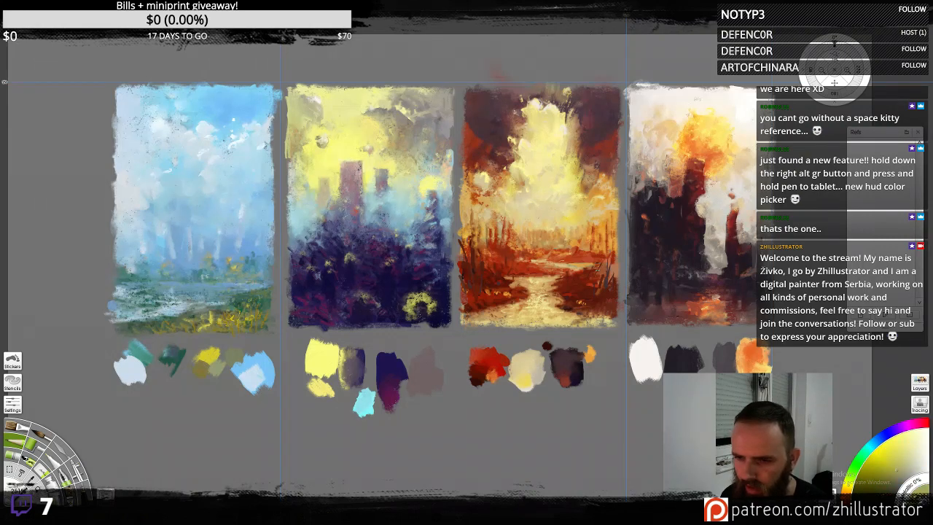
left_click(847, 490)
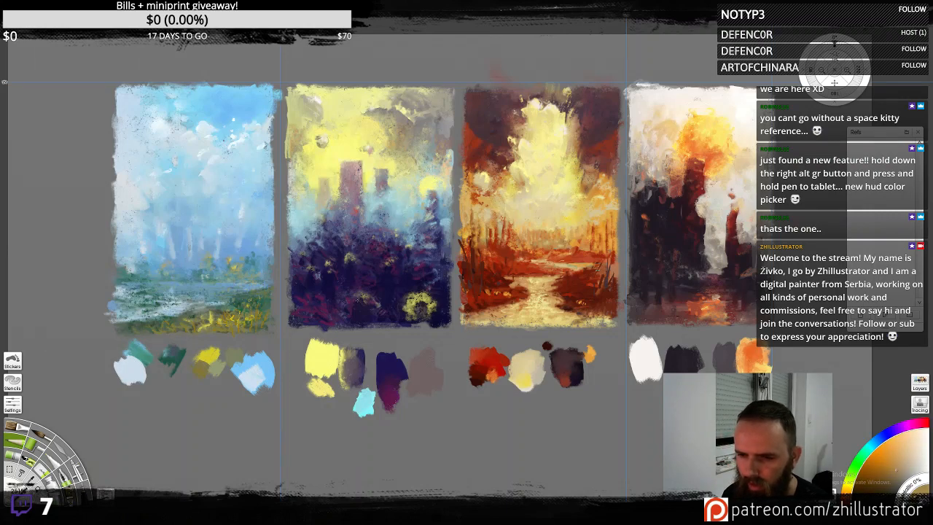
- Refine the second painting's large flower cluster with sampled purple and yellow, and brighten the smaller flowers in the middle of the undergrowth
left_click(440, 311, "alt")
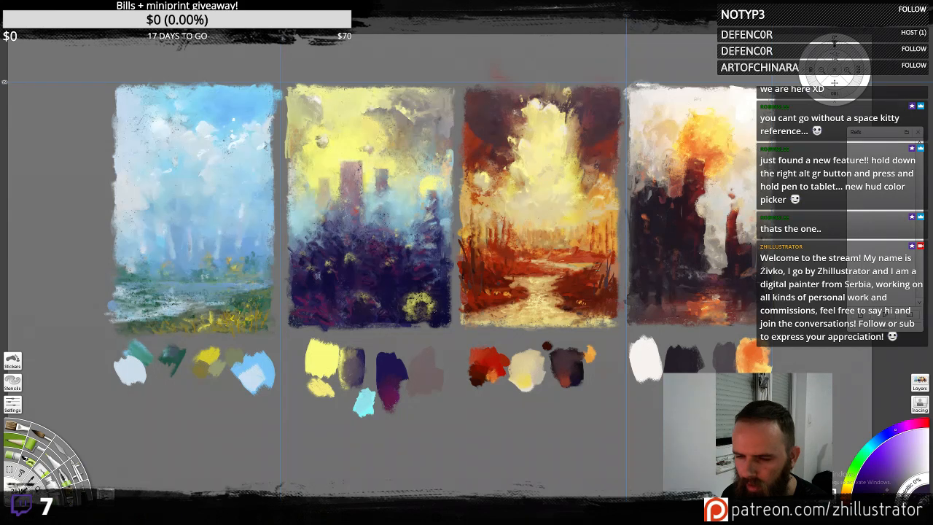
left_click(431, 313, "alt")
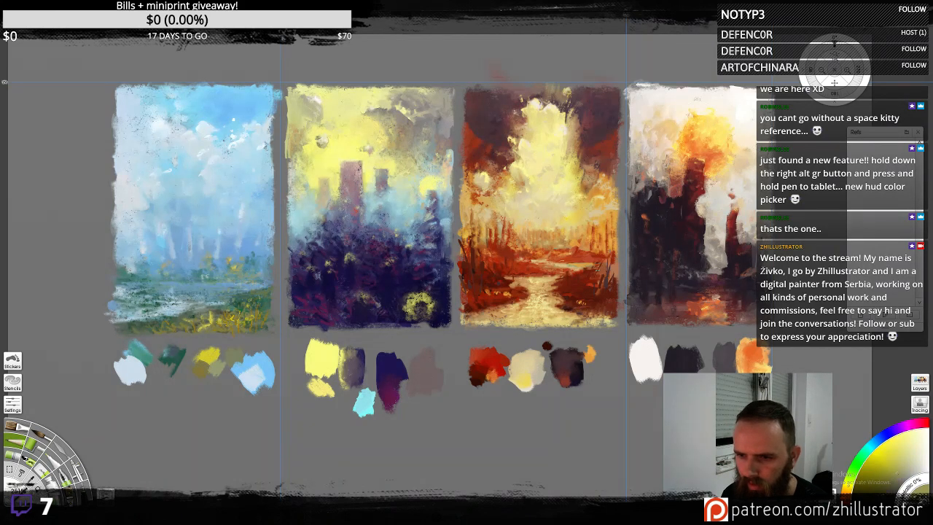
key("k")
mouse_move(417, 309)
left_mouse_down()
mouse_move(427, 300)
mouse_move(415, 299)
left_mouse_up()
left_click_drag(351, 266, 289, 281)
left_click_drag(346, 261, 353, 256)
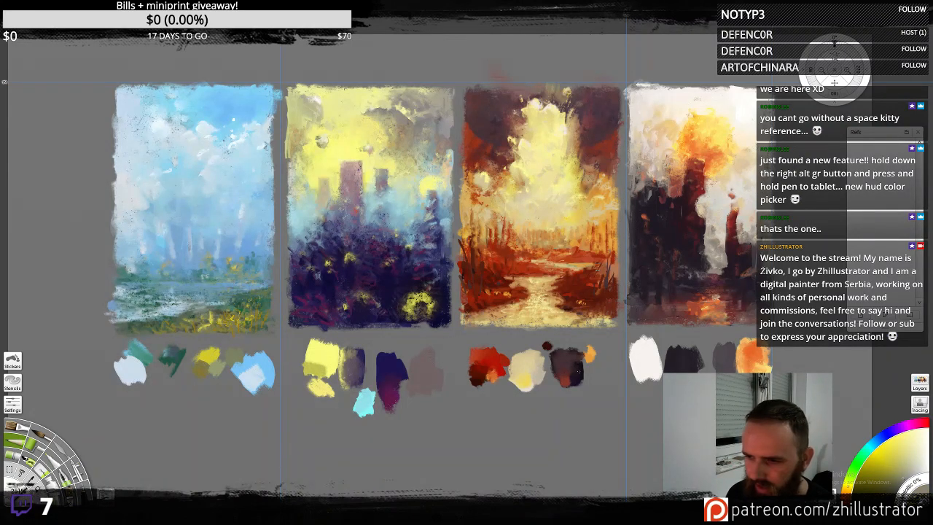
left_click(579, 372, "alt")
mouse_move(299, 347)
left_mouse_down()
mouse_move(341, 359)
mouse_move(310, 360)
left_mouse_up()
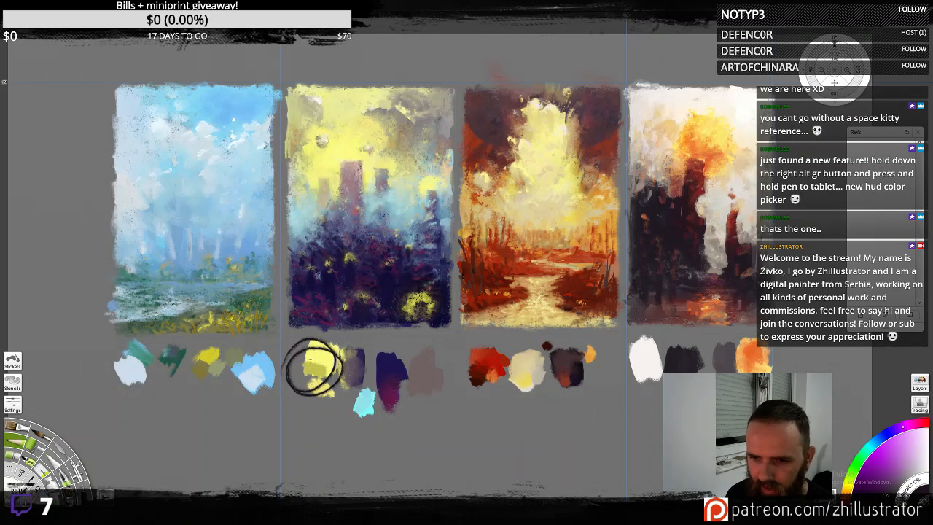
key("ctrl+z")
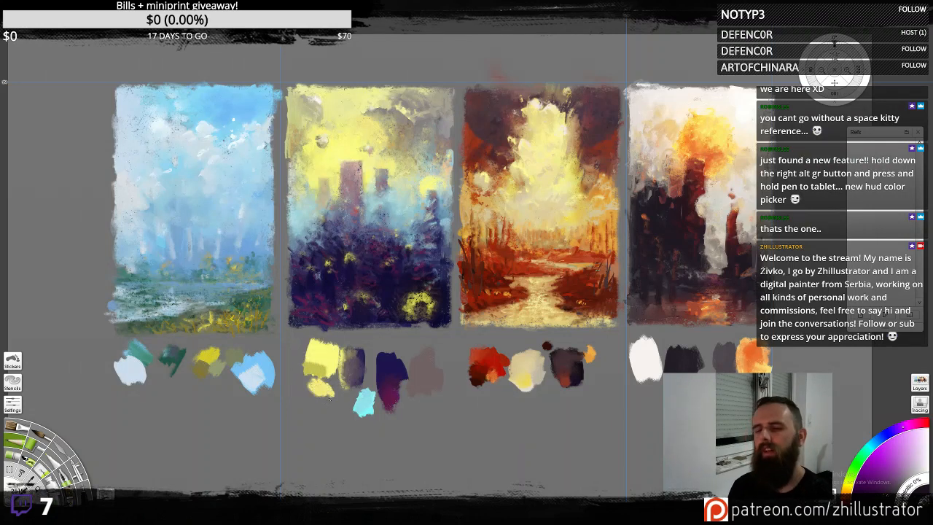
- Mix a darker gold into the second painting's yellow swatch and dab small golden and yellow flowers over the dark foliage
left_click(316, 370, "alt")
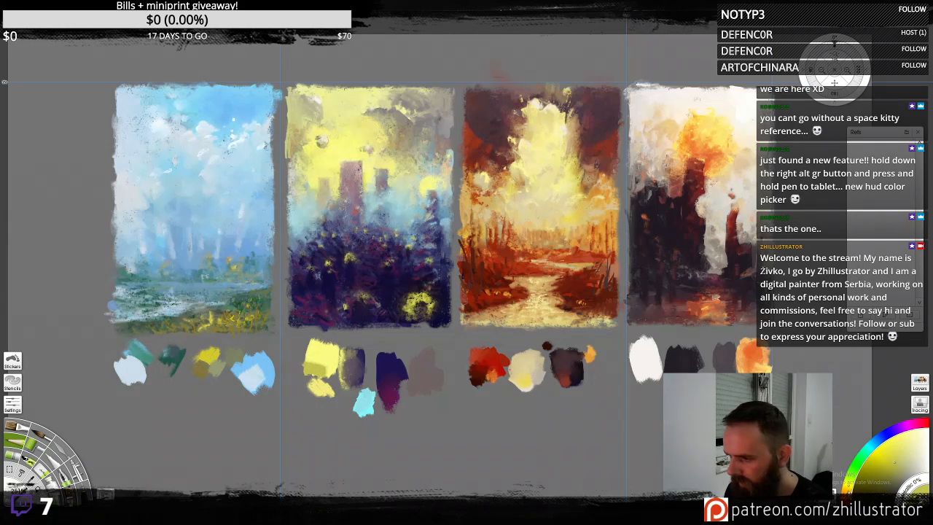
left_click(848, 492)
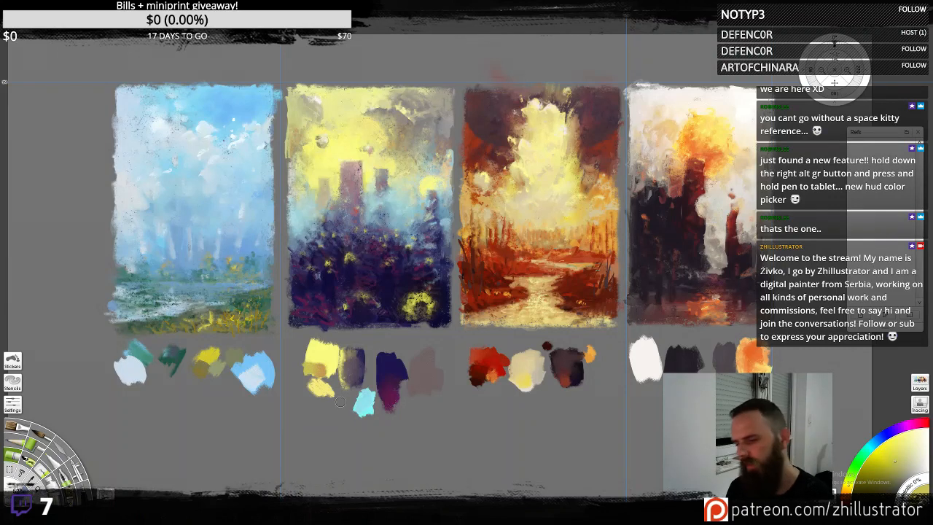
left_click(317, 358, "alt")
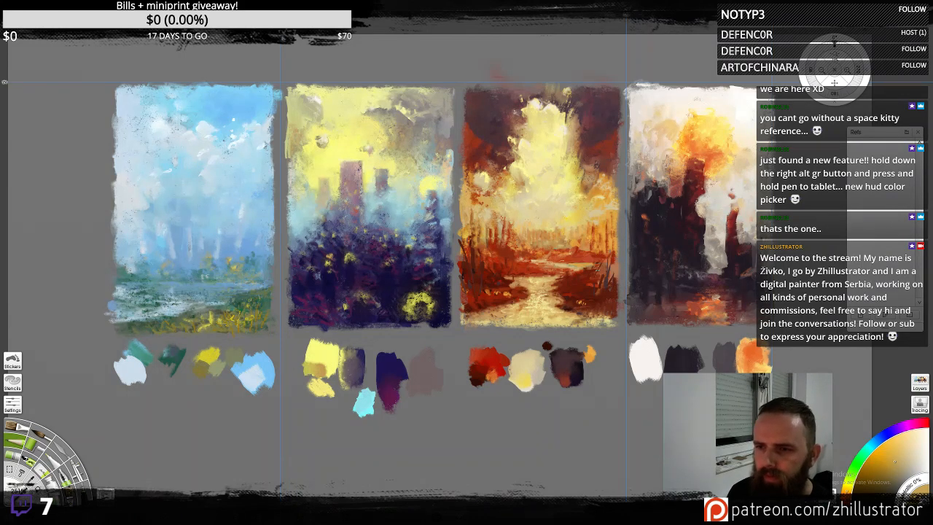
left_click(429, 225)
left_click(427, 233)
left_click(431, 239)
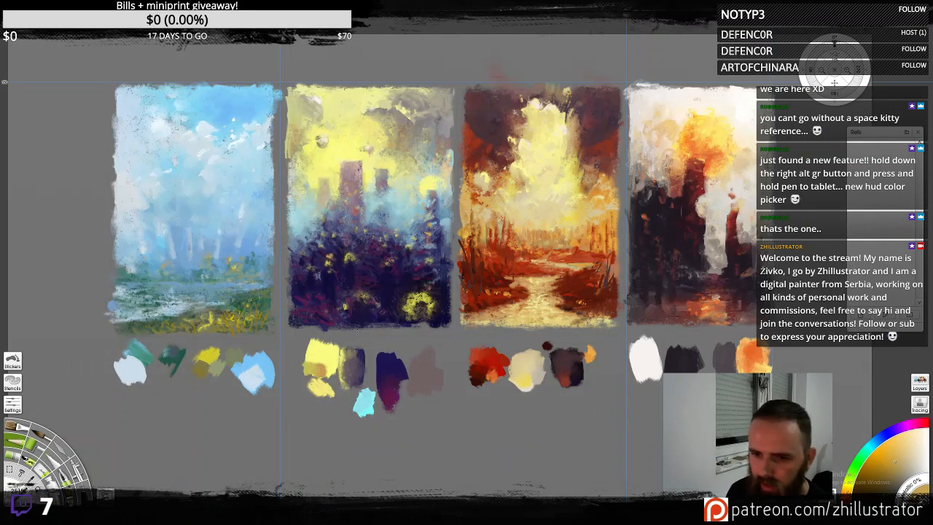
left_click(322, 354, "alt")
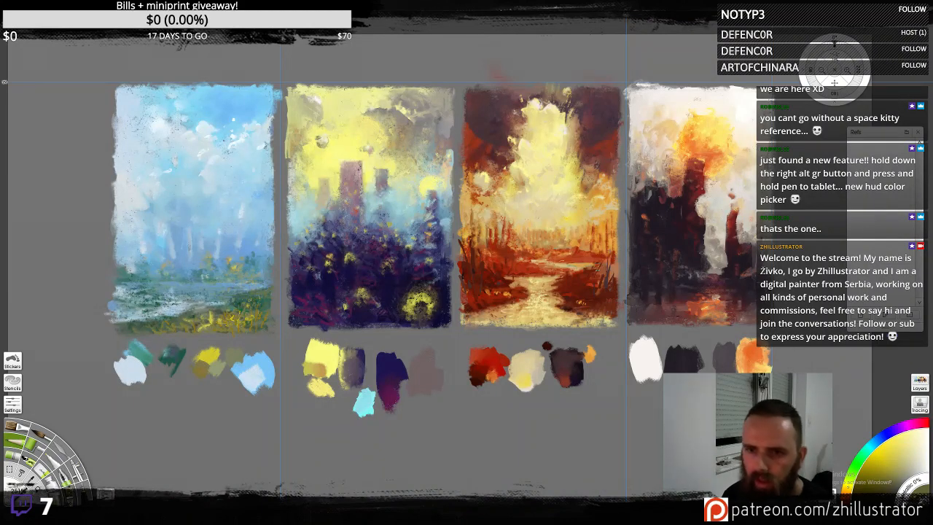
- Touch up the second painting's lower edge with short indigo strokes, using dark blues and purples sampled from the undergrowth's left side
left_click(294, 267, "alt")
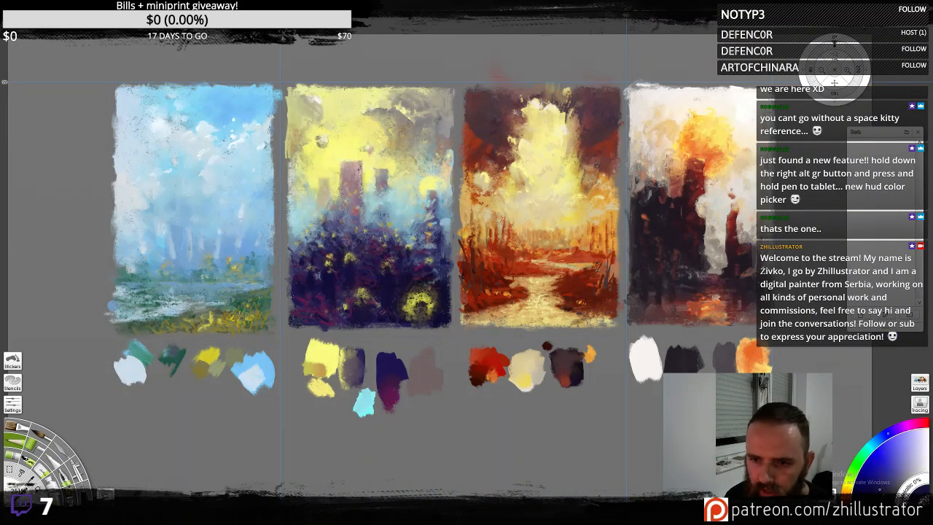
left_click(294, 287, "alt")
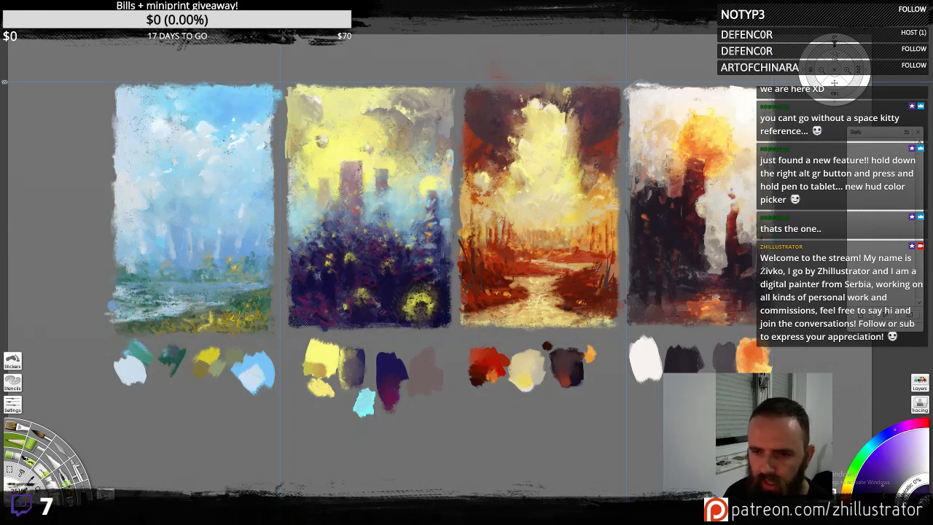
left_click_drag(305, 324, 324, 328)
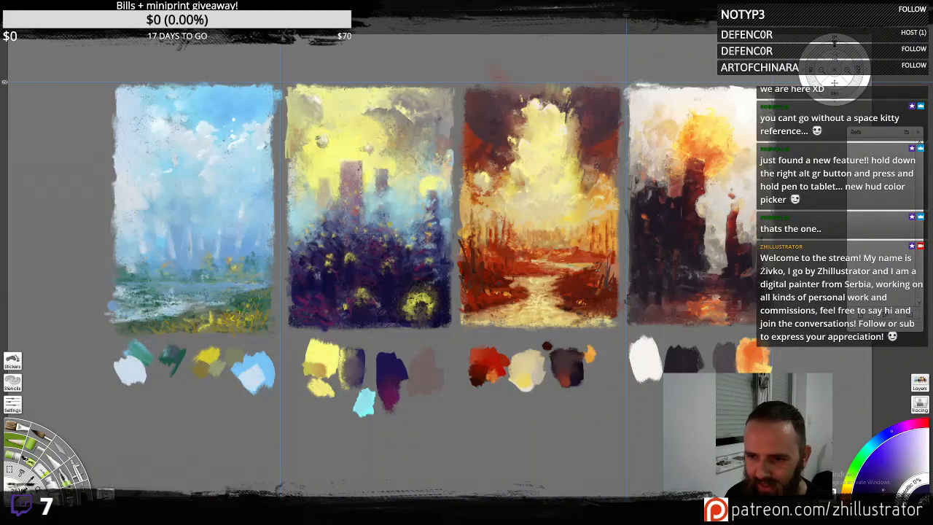
left_click_drag(383, 325, 390, 327)
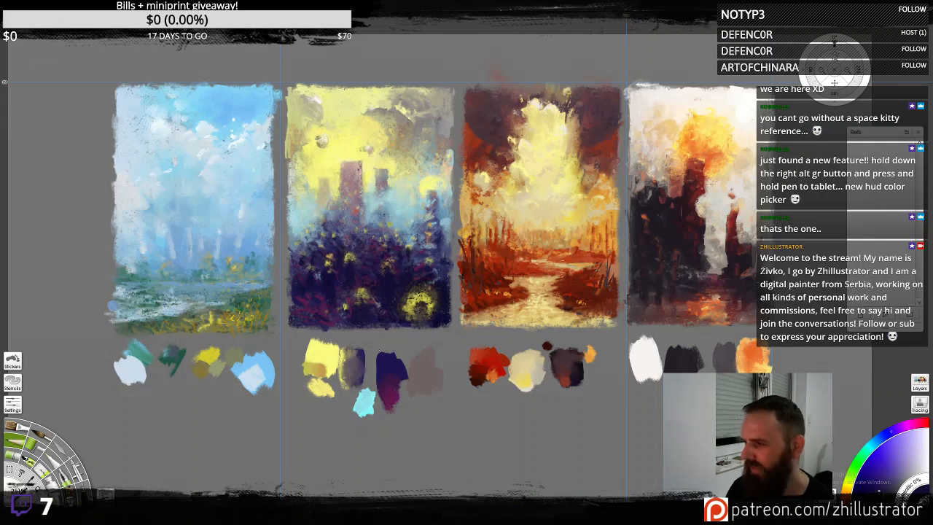
- Add a new layer above Layer 1 and name it Signature
key("minus")
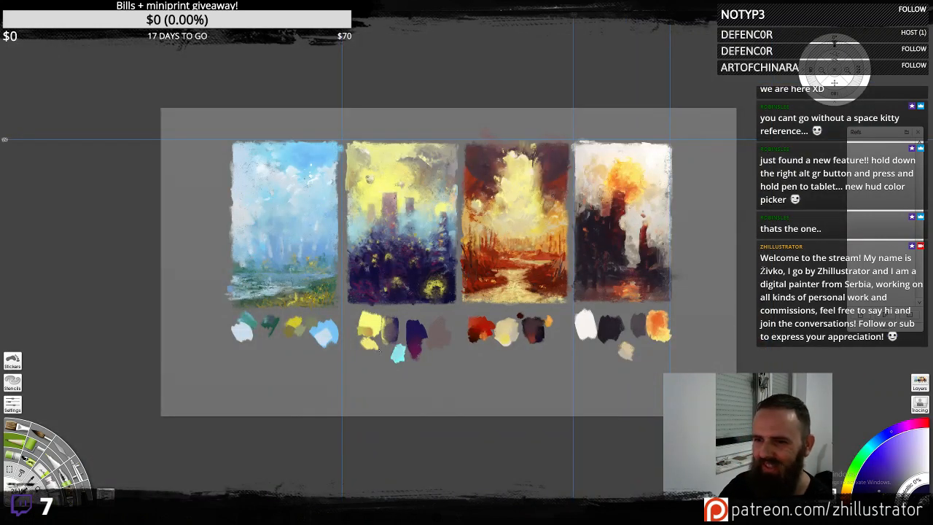
key("plus")
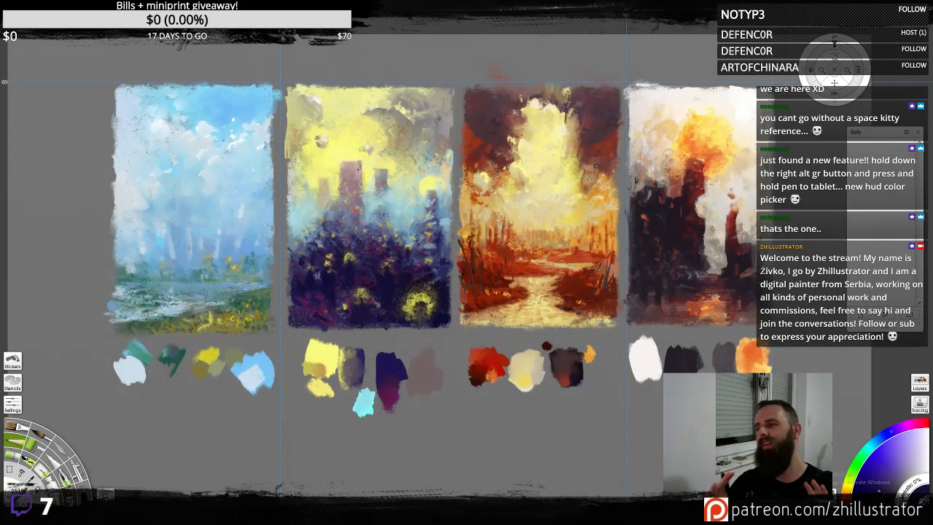
mouse_move(486, 355)
left_mouse_down()
mouse_move(456, 359)
mouse_move(452, 349)
left_mouse_up()
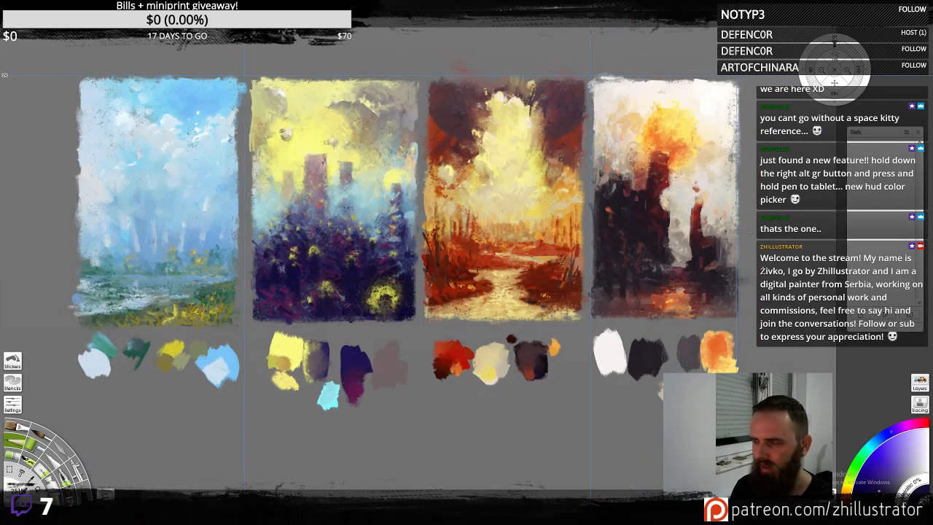
left_click(920, 382)
left_click(21, 152)
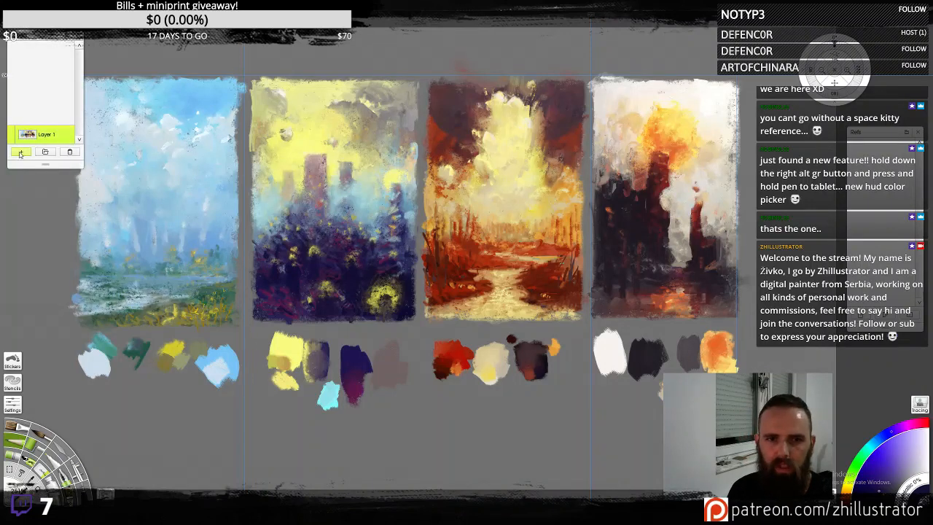
double_click(44, 119)
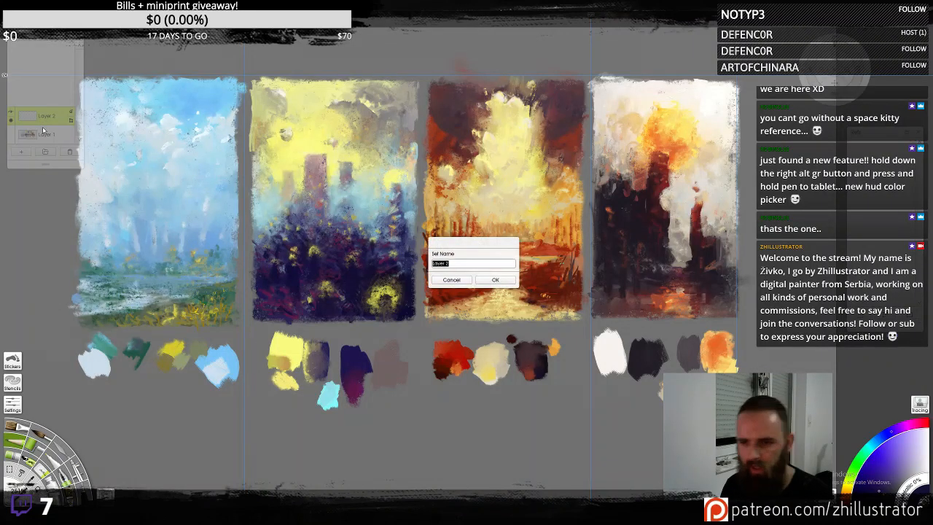
type("Signature")
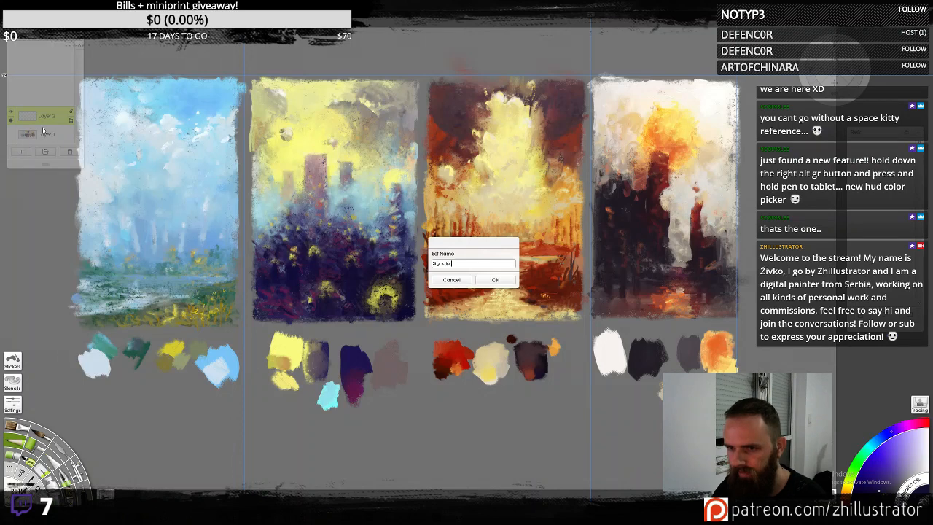
key("Return")
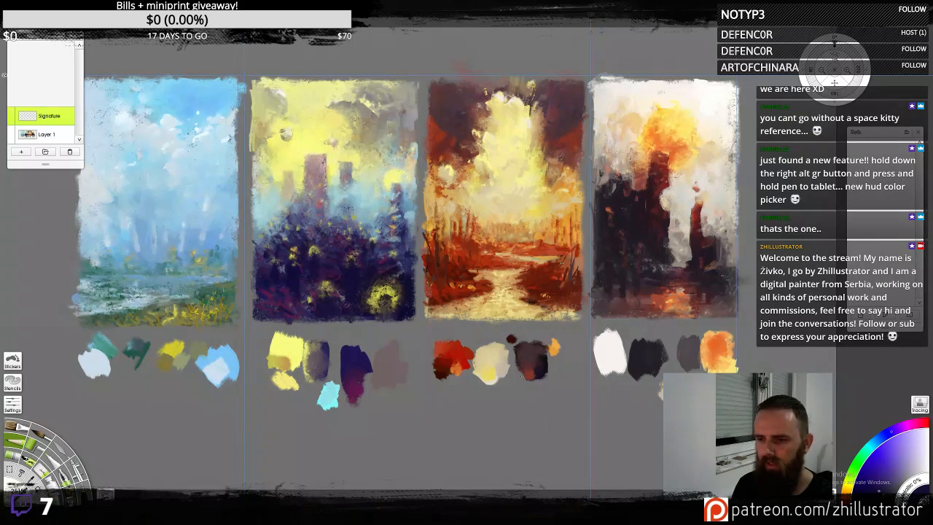
- Handwrite the artist's signature in pale orange above the third and fourth paintings, then make Layer 1 active and close the layer list
left_click_drag(397, 393, 619, 378)
key("ctrl+z")
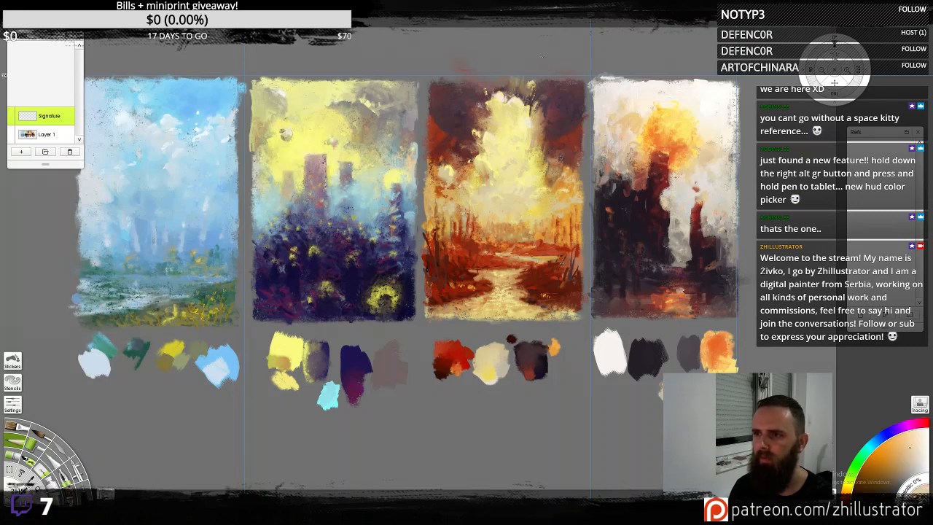
left_click_drag(461, 70, 623, 63)
left_click_drag(490, 64, 509, 48)
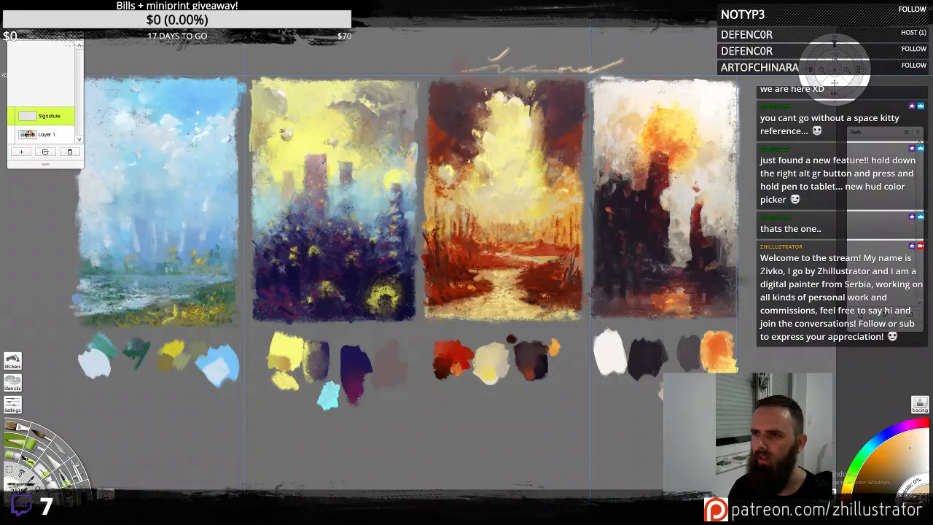
left_click_drag(615, 67, 654, 64)
mouse_move(643, 58)
left_mouse_down()
mouse_move(692, 64)
mouse_move(687, 76)
mouse_move(699, 76)
mouse_move(681, 64)
left_mouse_up()
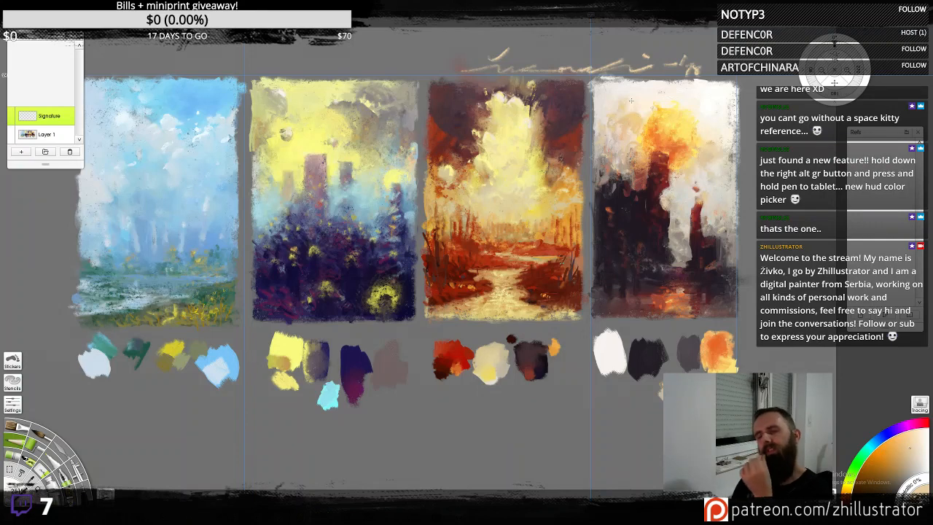
left_click(53, 138)
left_click(78, 35)
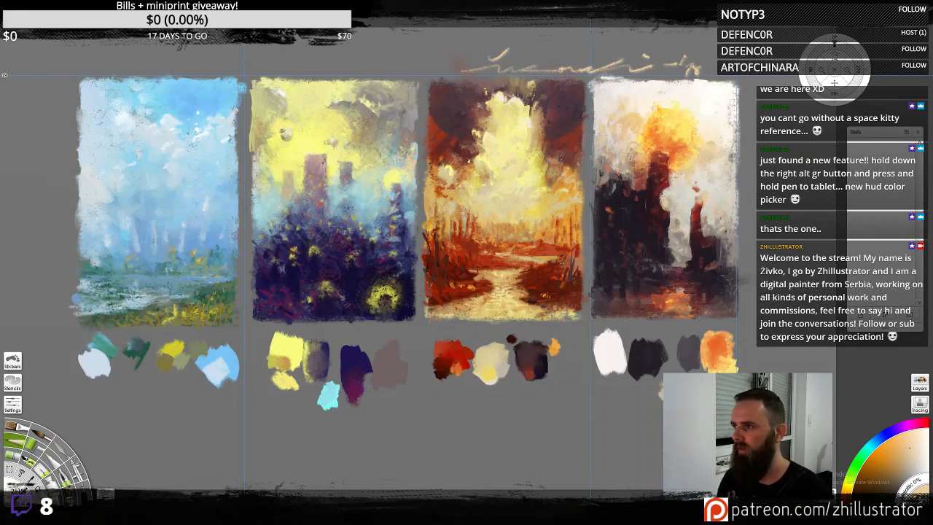
- Collapse the references window and move the round navigation puck farther from the paintings
key("plus")
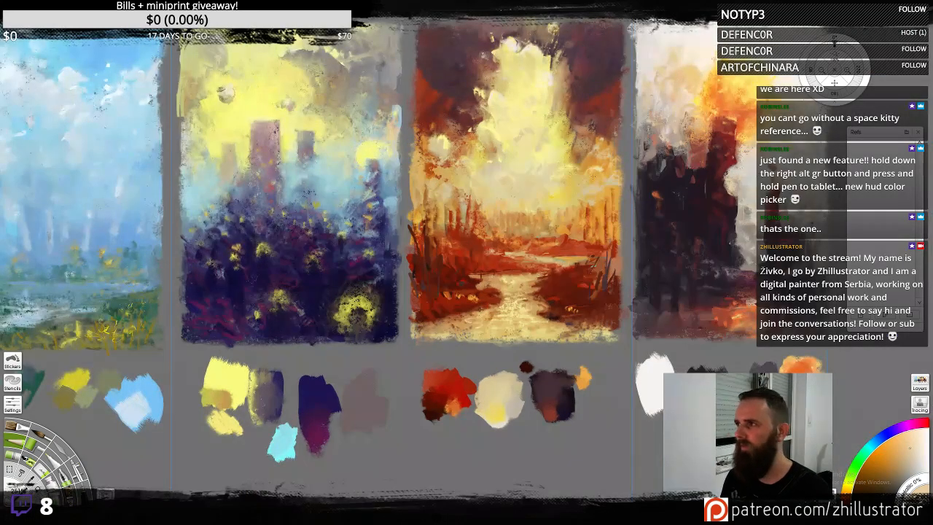
mouse_move(594, 176)
left_mouse_down()
mouse_move(666, 203)
mouse_move(644, 216)
left_mouse_up()
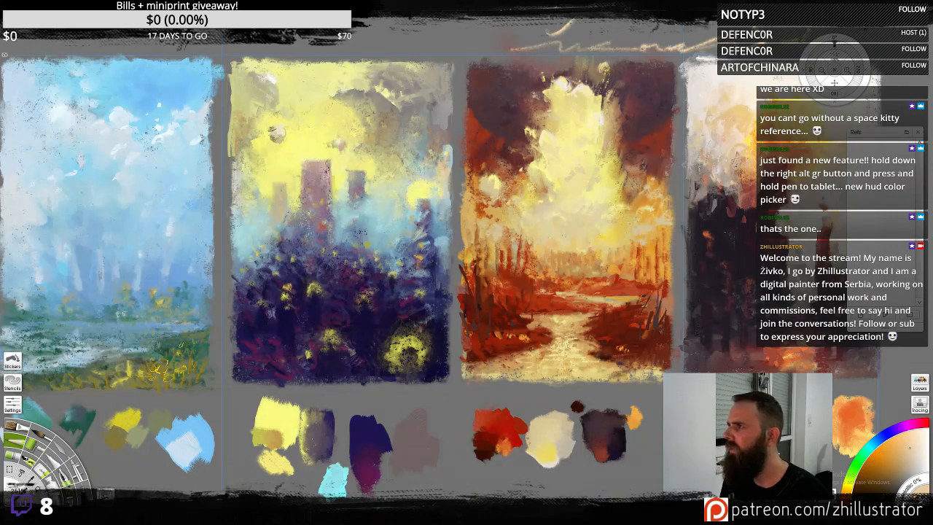
left_click(914, 132)
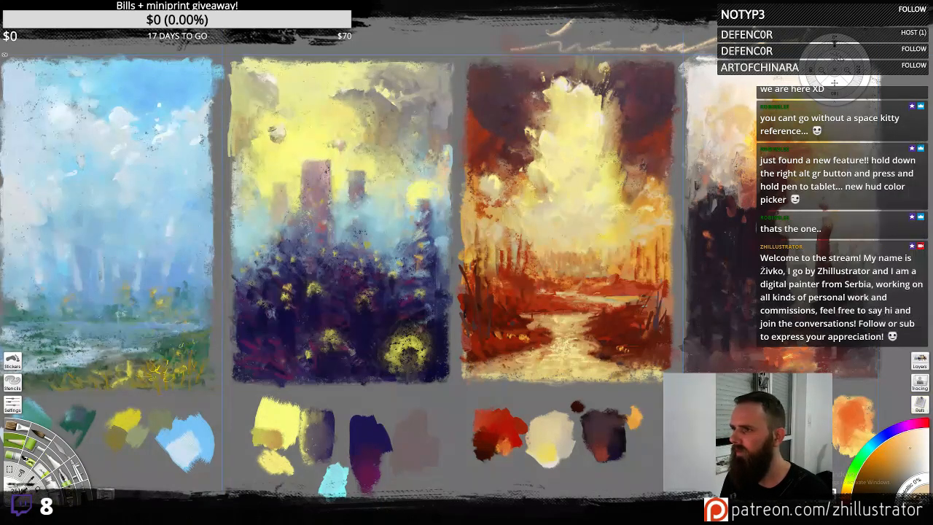
left_click_drag(853, 45, 886, 37)
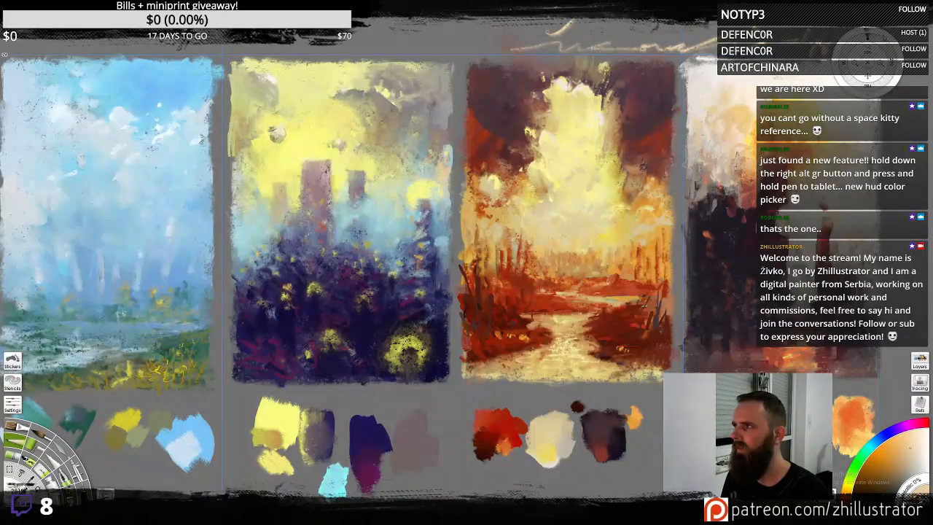
left_click(854, 62)
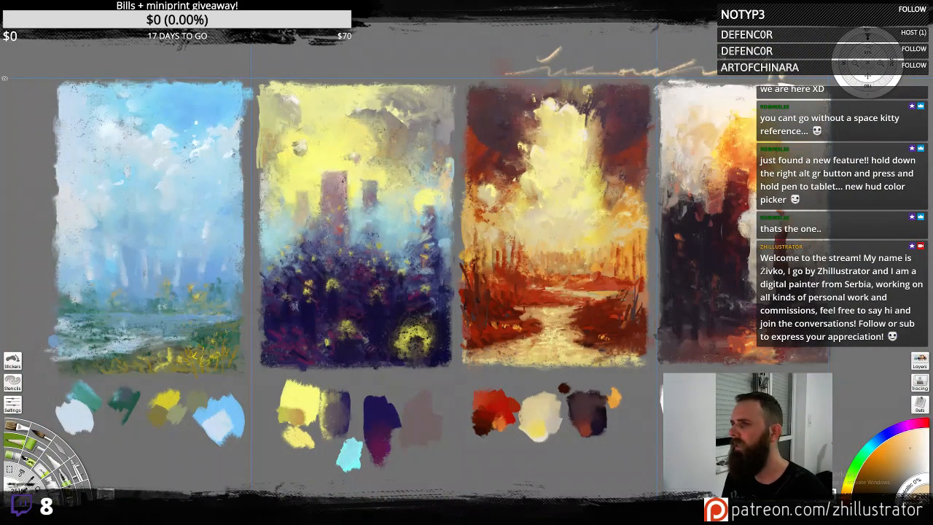
mouse_move(466, 262)
left_mouse_down()
mouse_move(415, 238)
mouse_move(424, 229)
left_mouse_up()
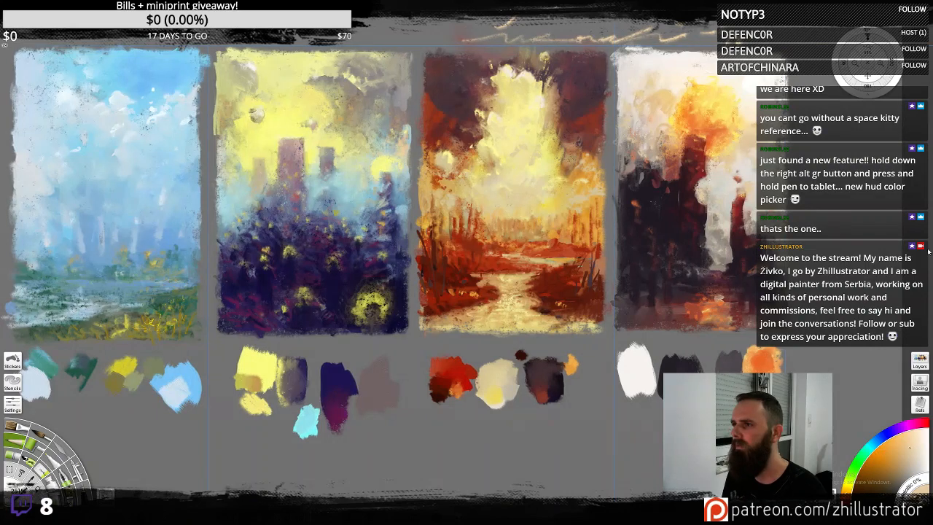
scroll(457, 255, "down", 2)
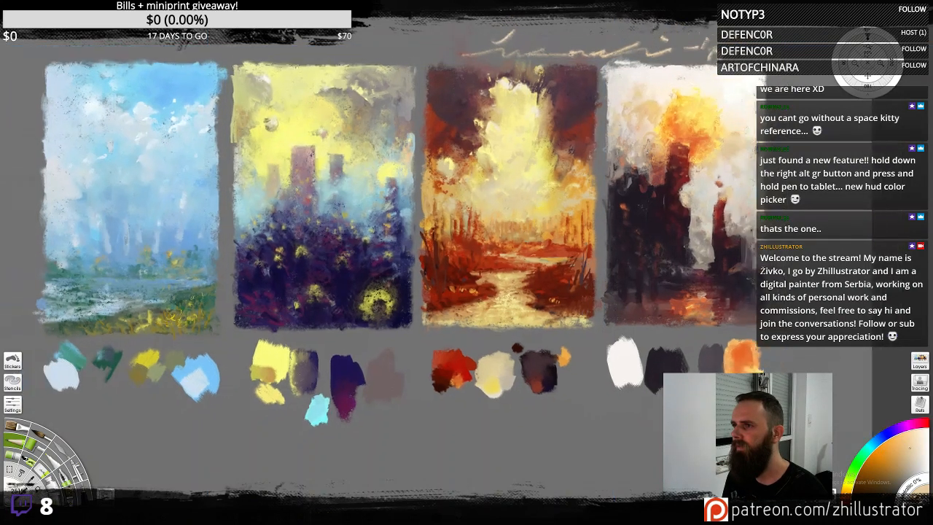
scroll(467, 263, "up", 1)
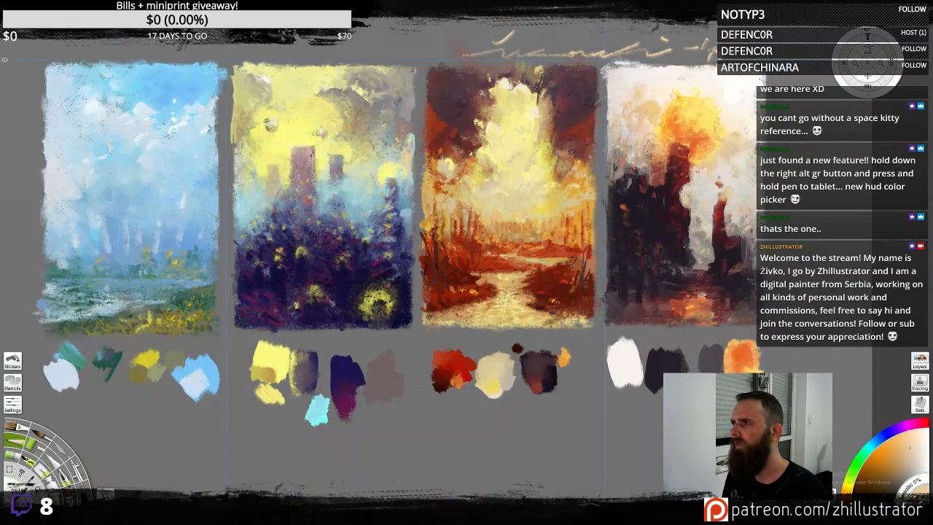
mouse_move(467, 262)
left_mouse_down()
mouse_move(428, 248)
mouse_move(442, 257)
mouse_move(443, 281)
left_mouse_up()
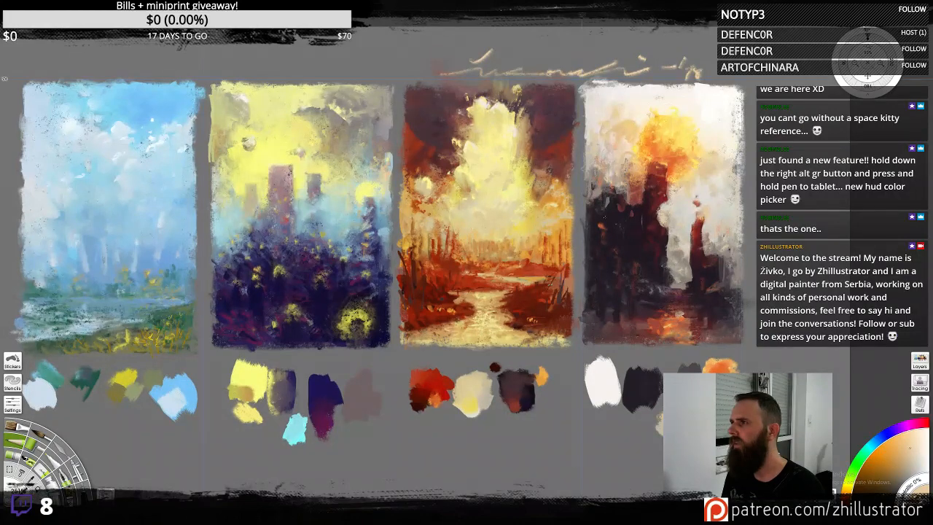